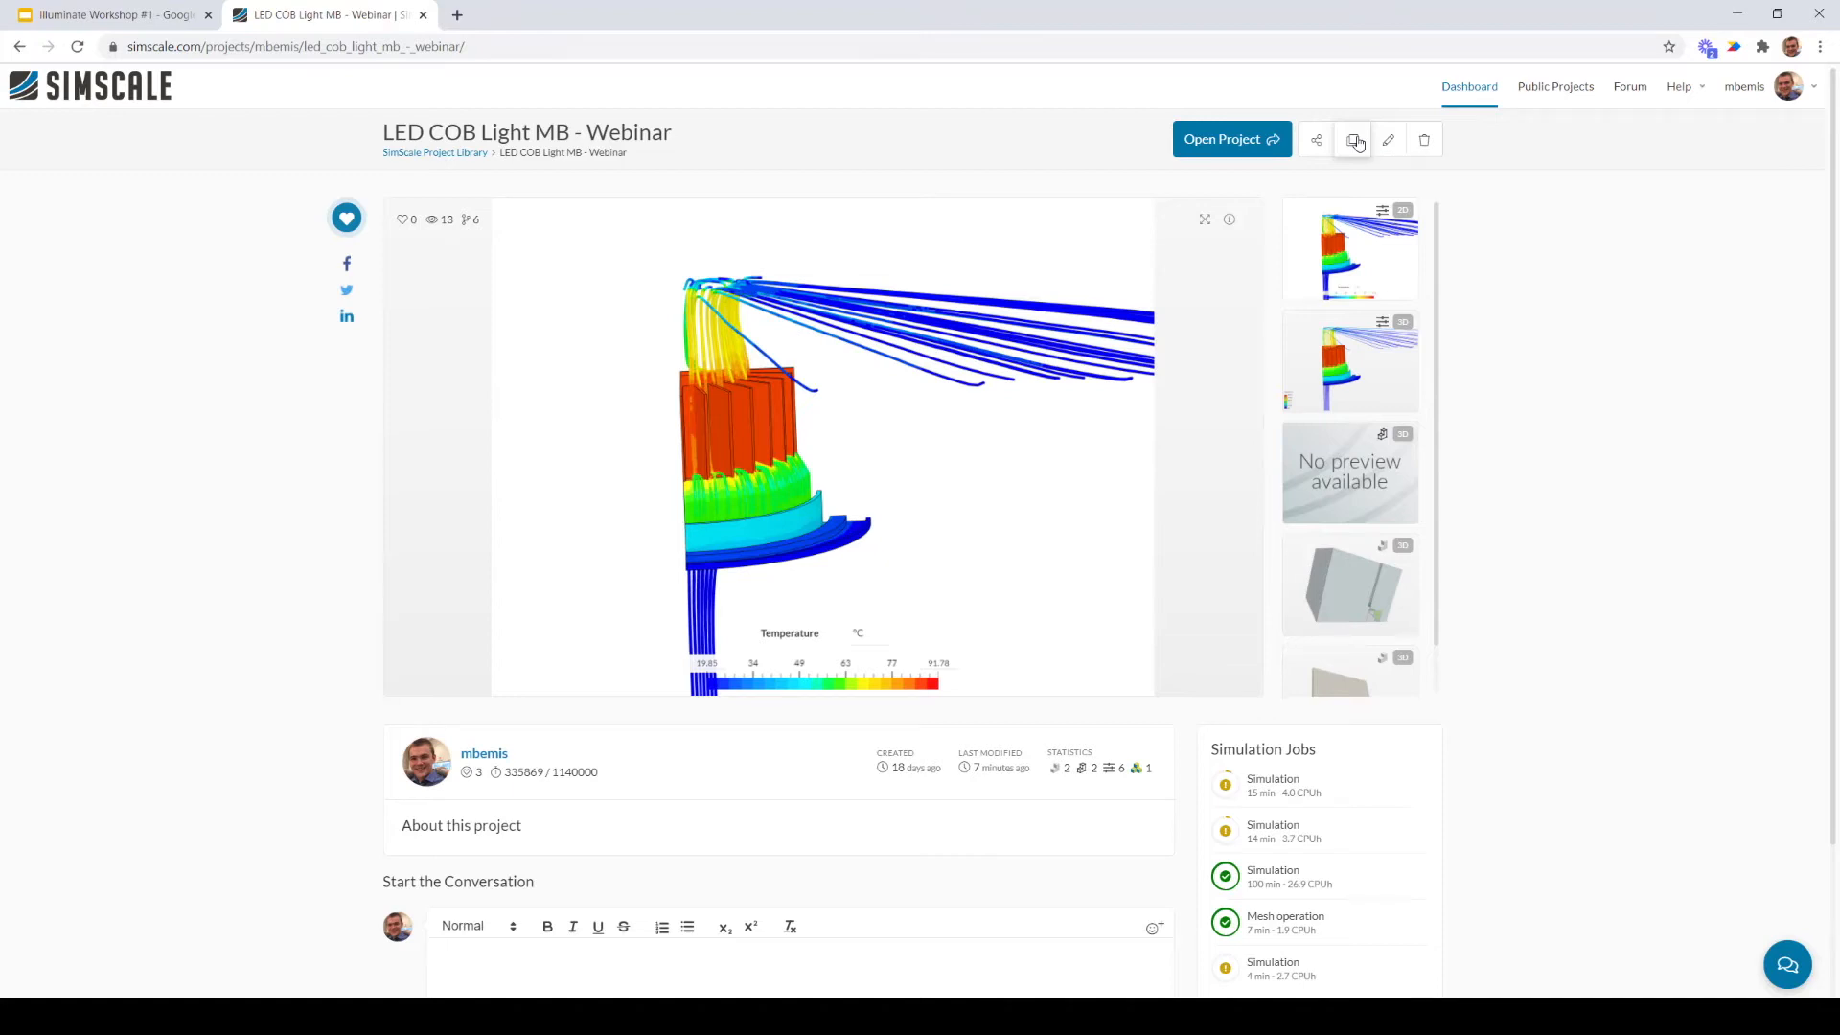
# Copy the project under the title "LED COB Light MB - Webinar - MB"
pyautogui.click(1354, 141)
pyautogui.moveTo(941, 183); pyautogui.dragTo(892, 188)
pyautogui.write('MB - Webinar - MB')
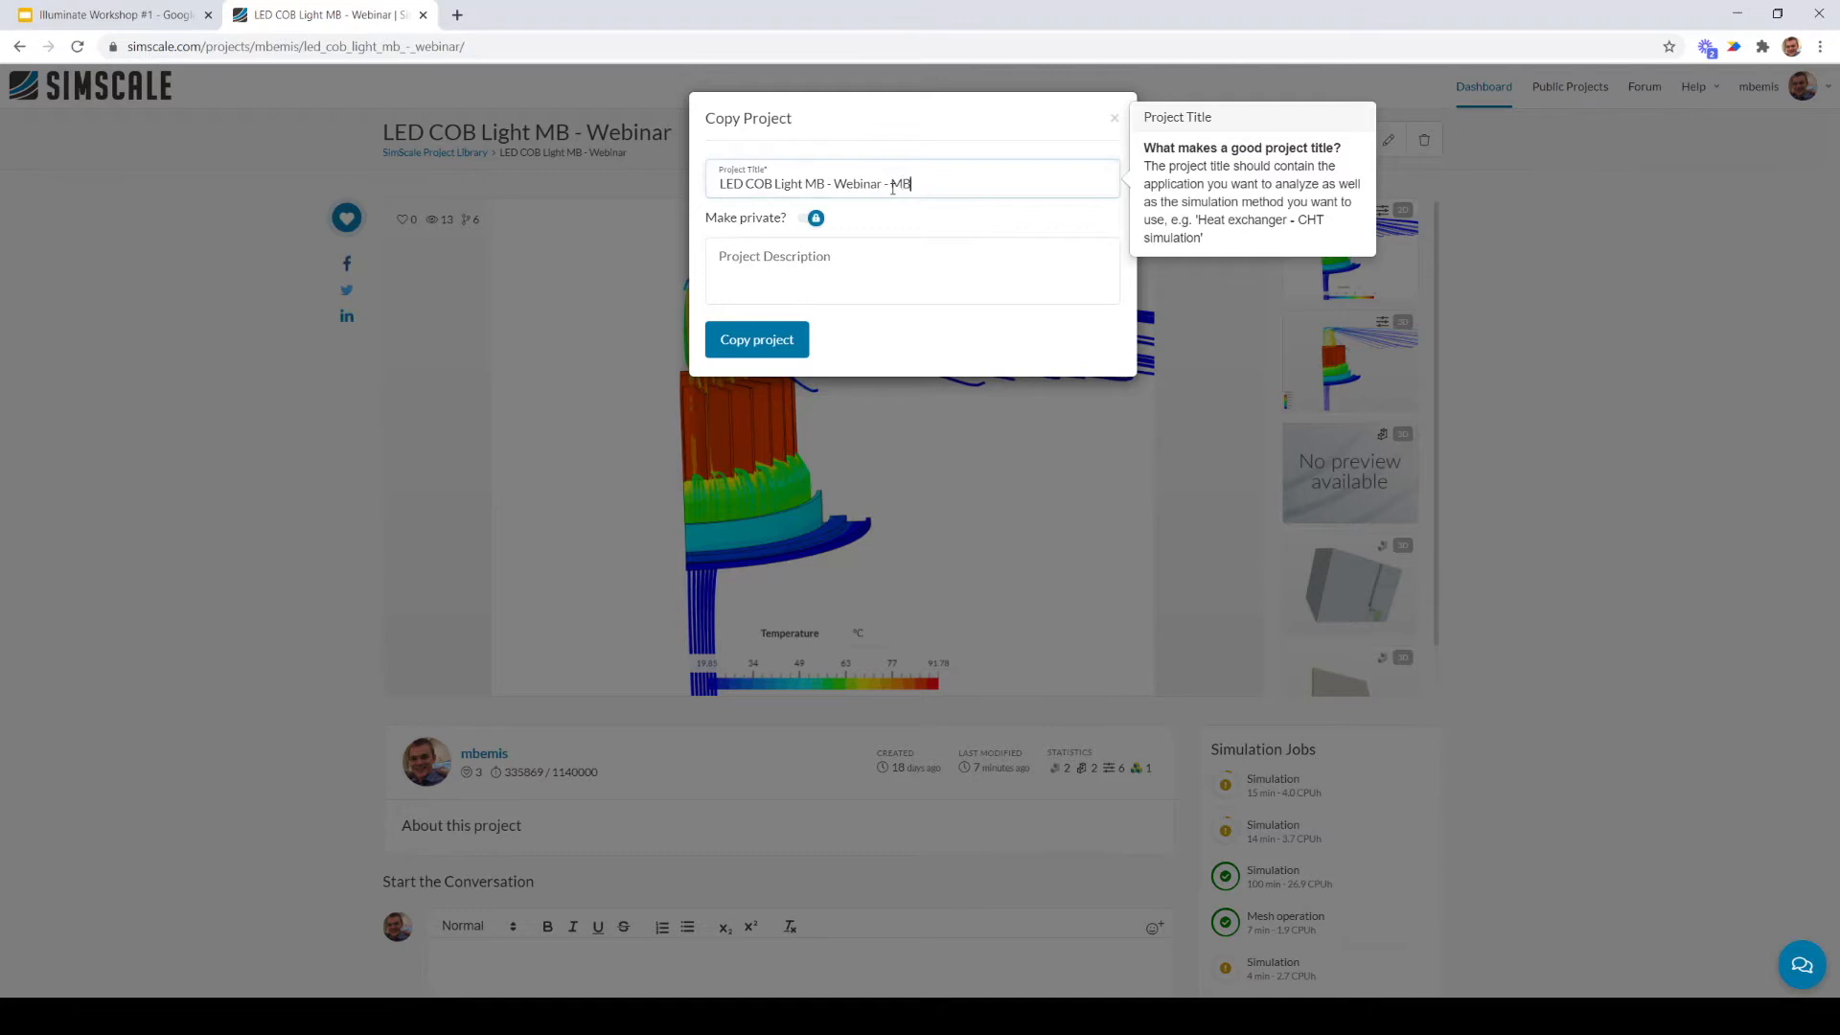
pyautogui.press('Return')
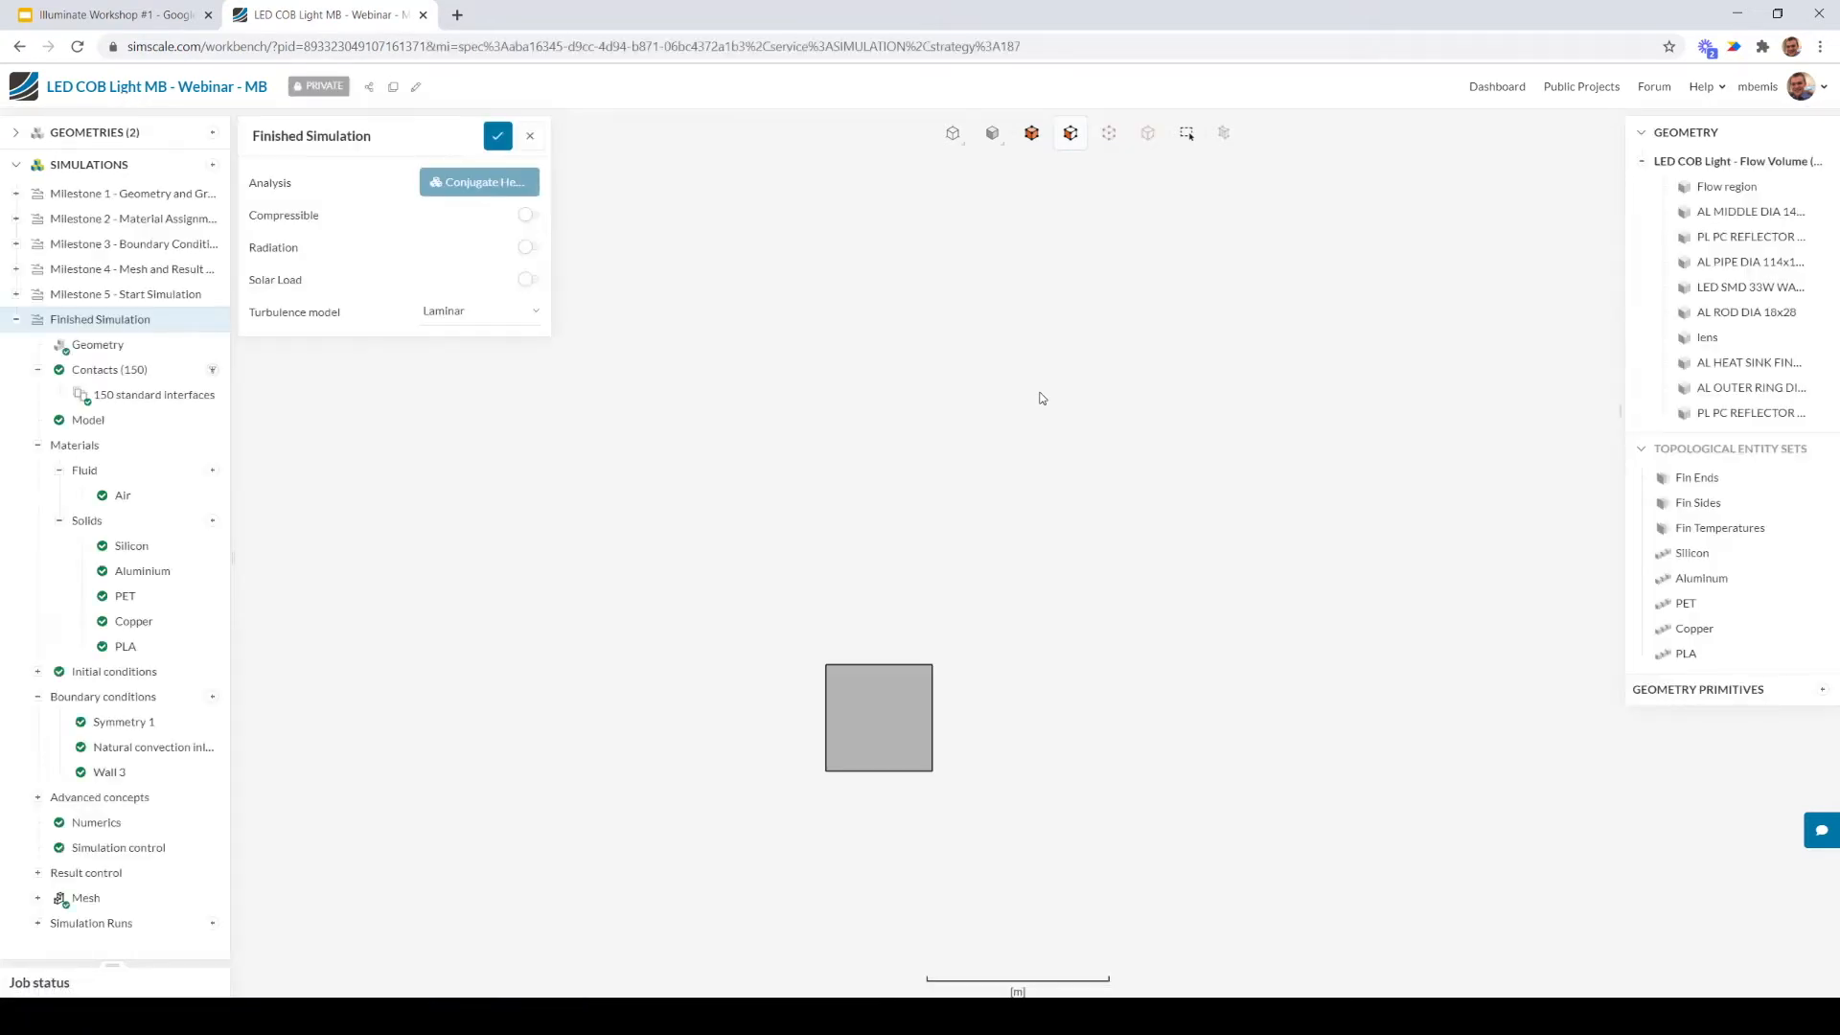
# Load the LED COB Light - Webinar geometry and open it for editing in CAD mode
pyautogui.click(15, 321)
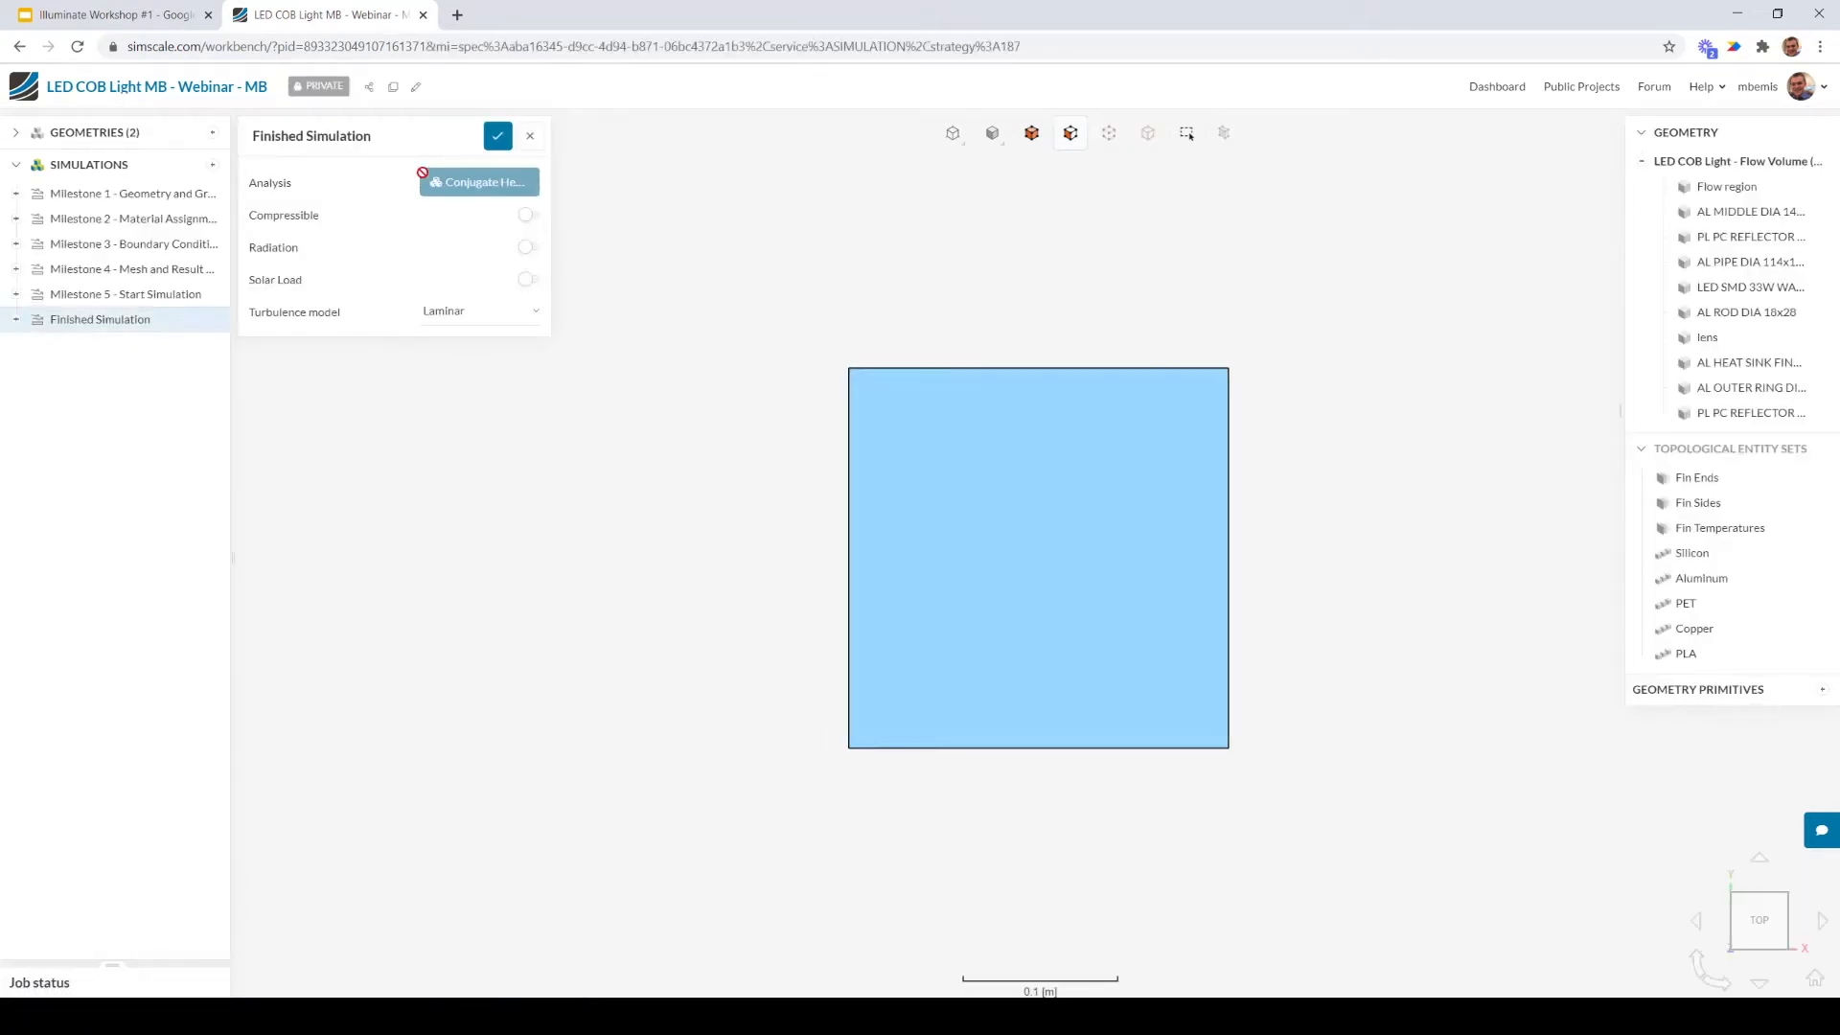
pyautogui.click(94, 133)
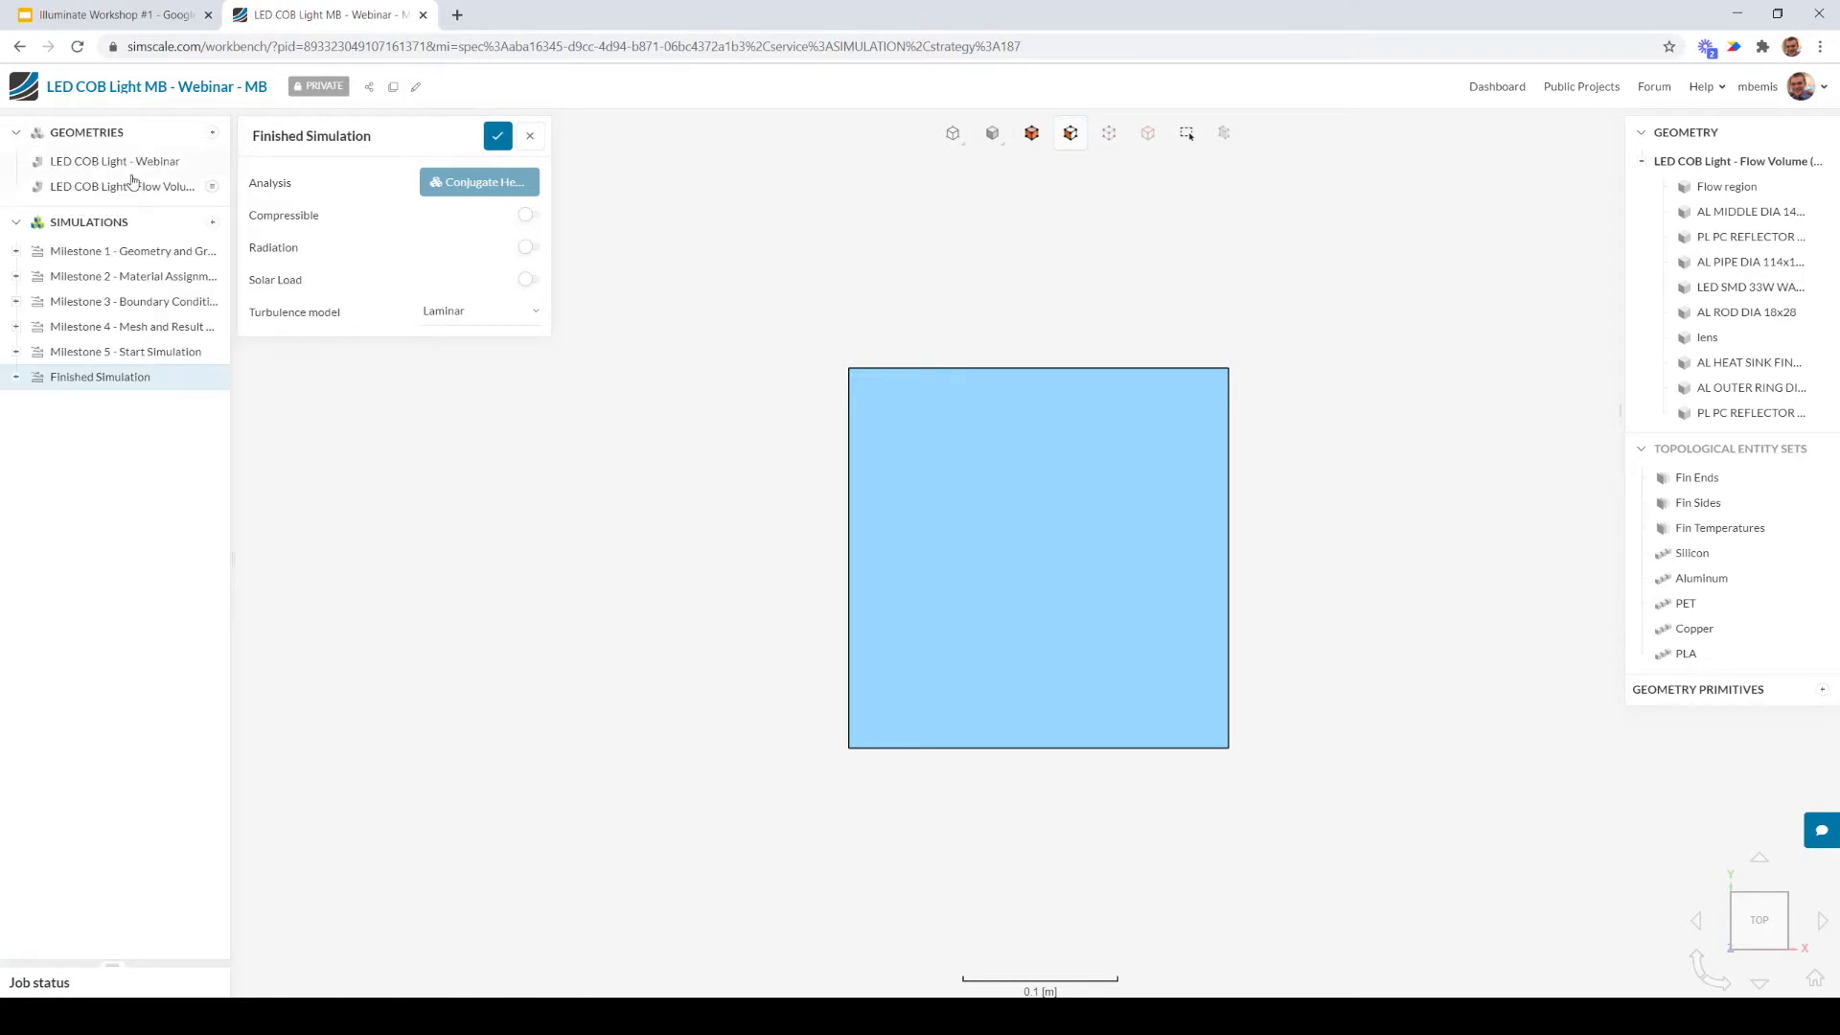
pyautogui.moveTo(268, 403); pyautogui.dragTo(290, 404)
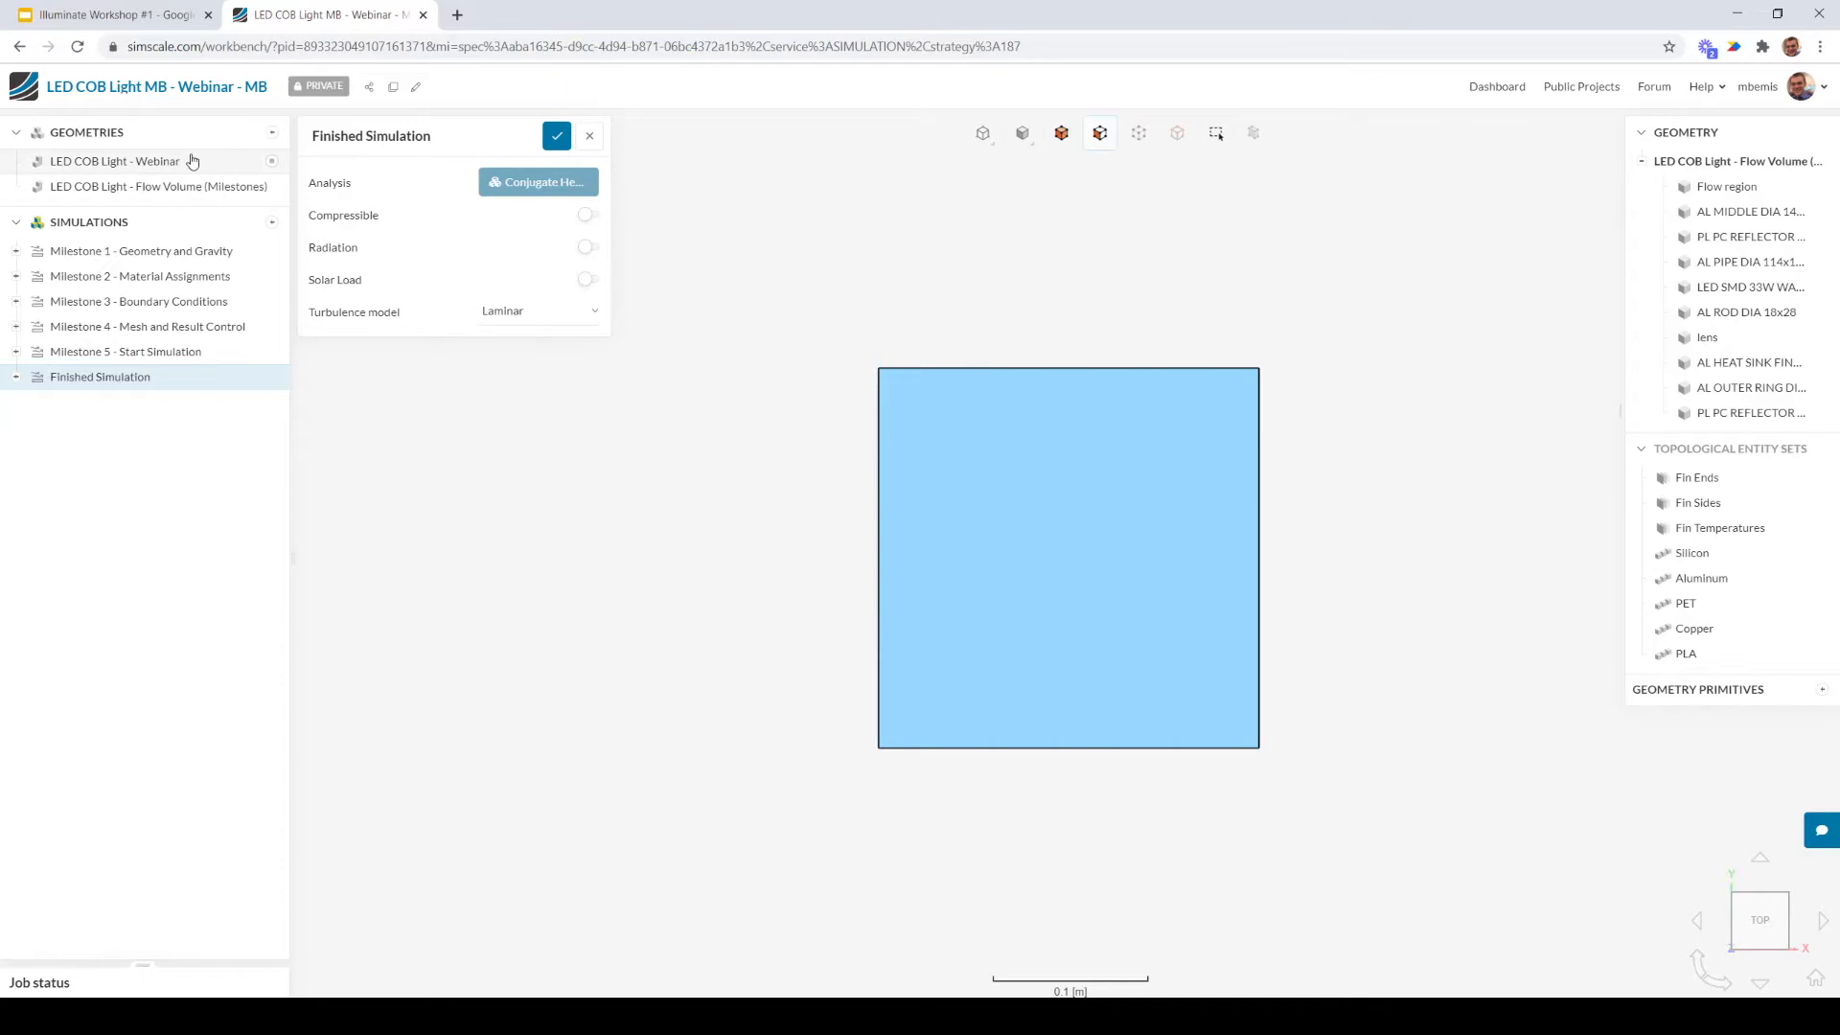
pyautogui.click(203, 162)
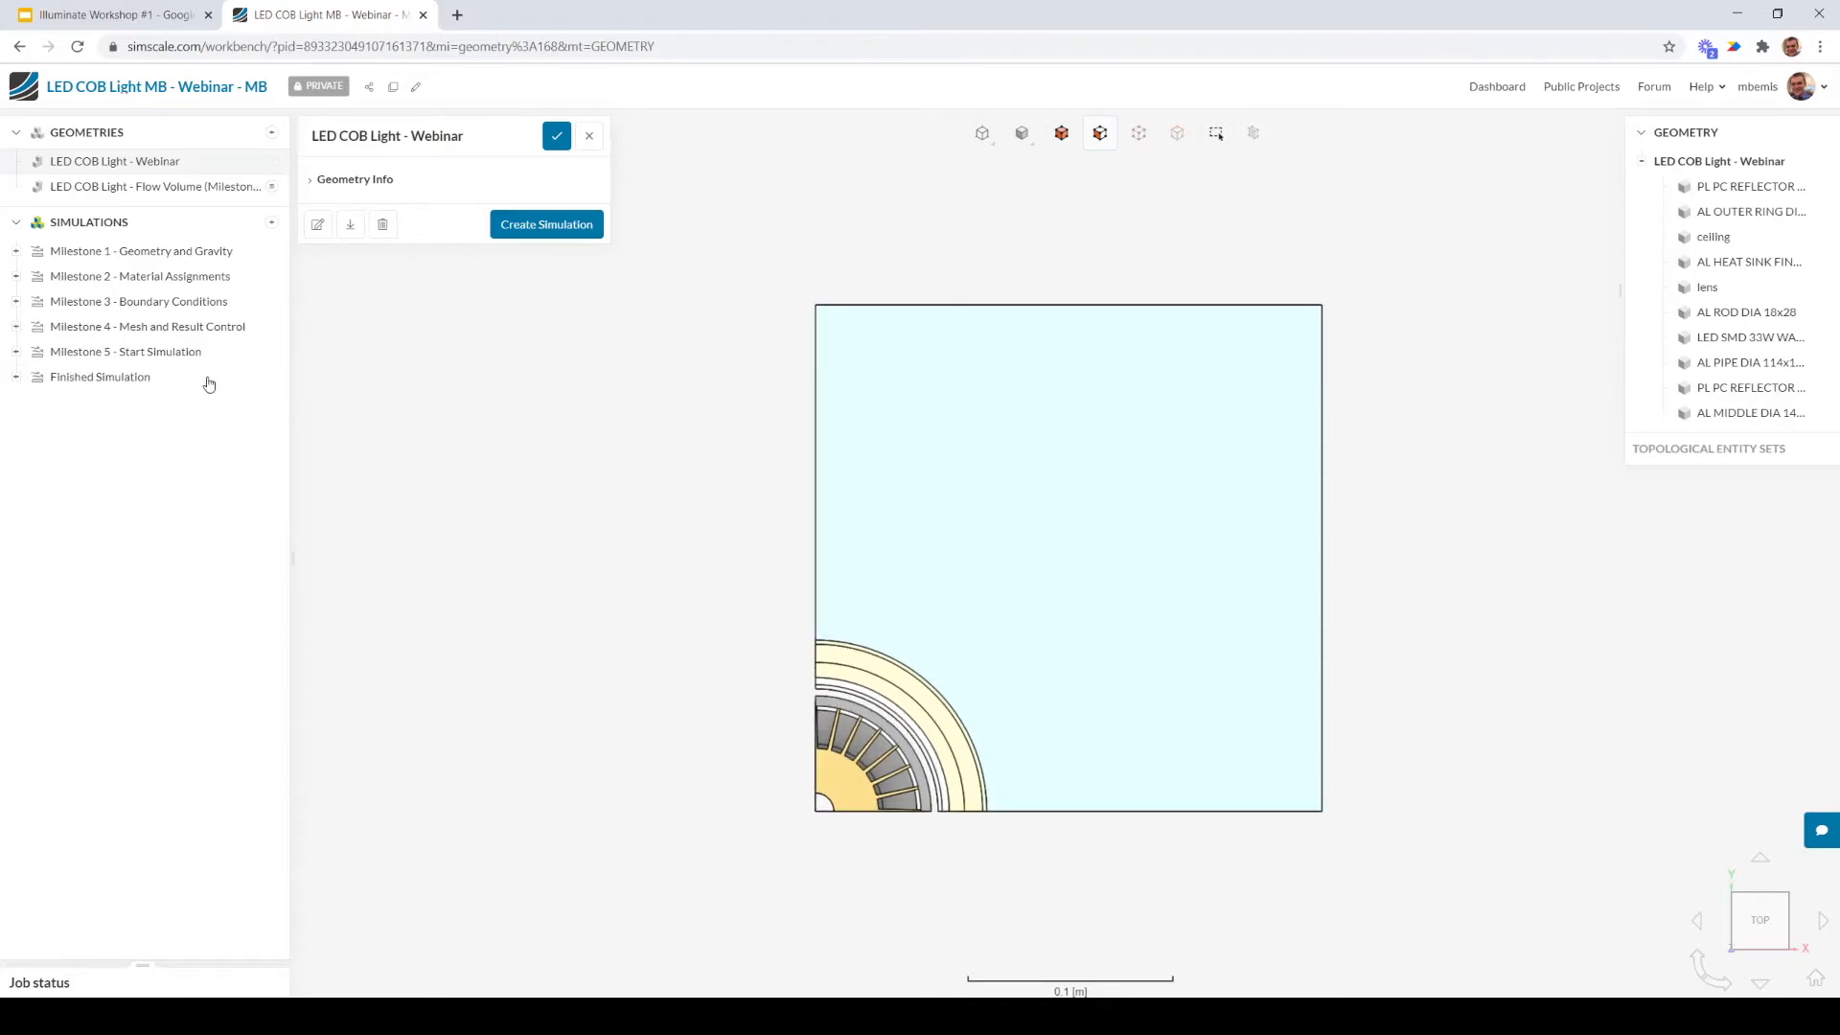
pyautogui.moveTo(505, 587); pyautogui.dragTo(799, 497)
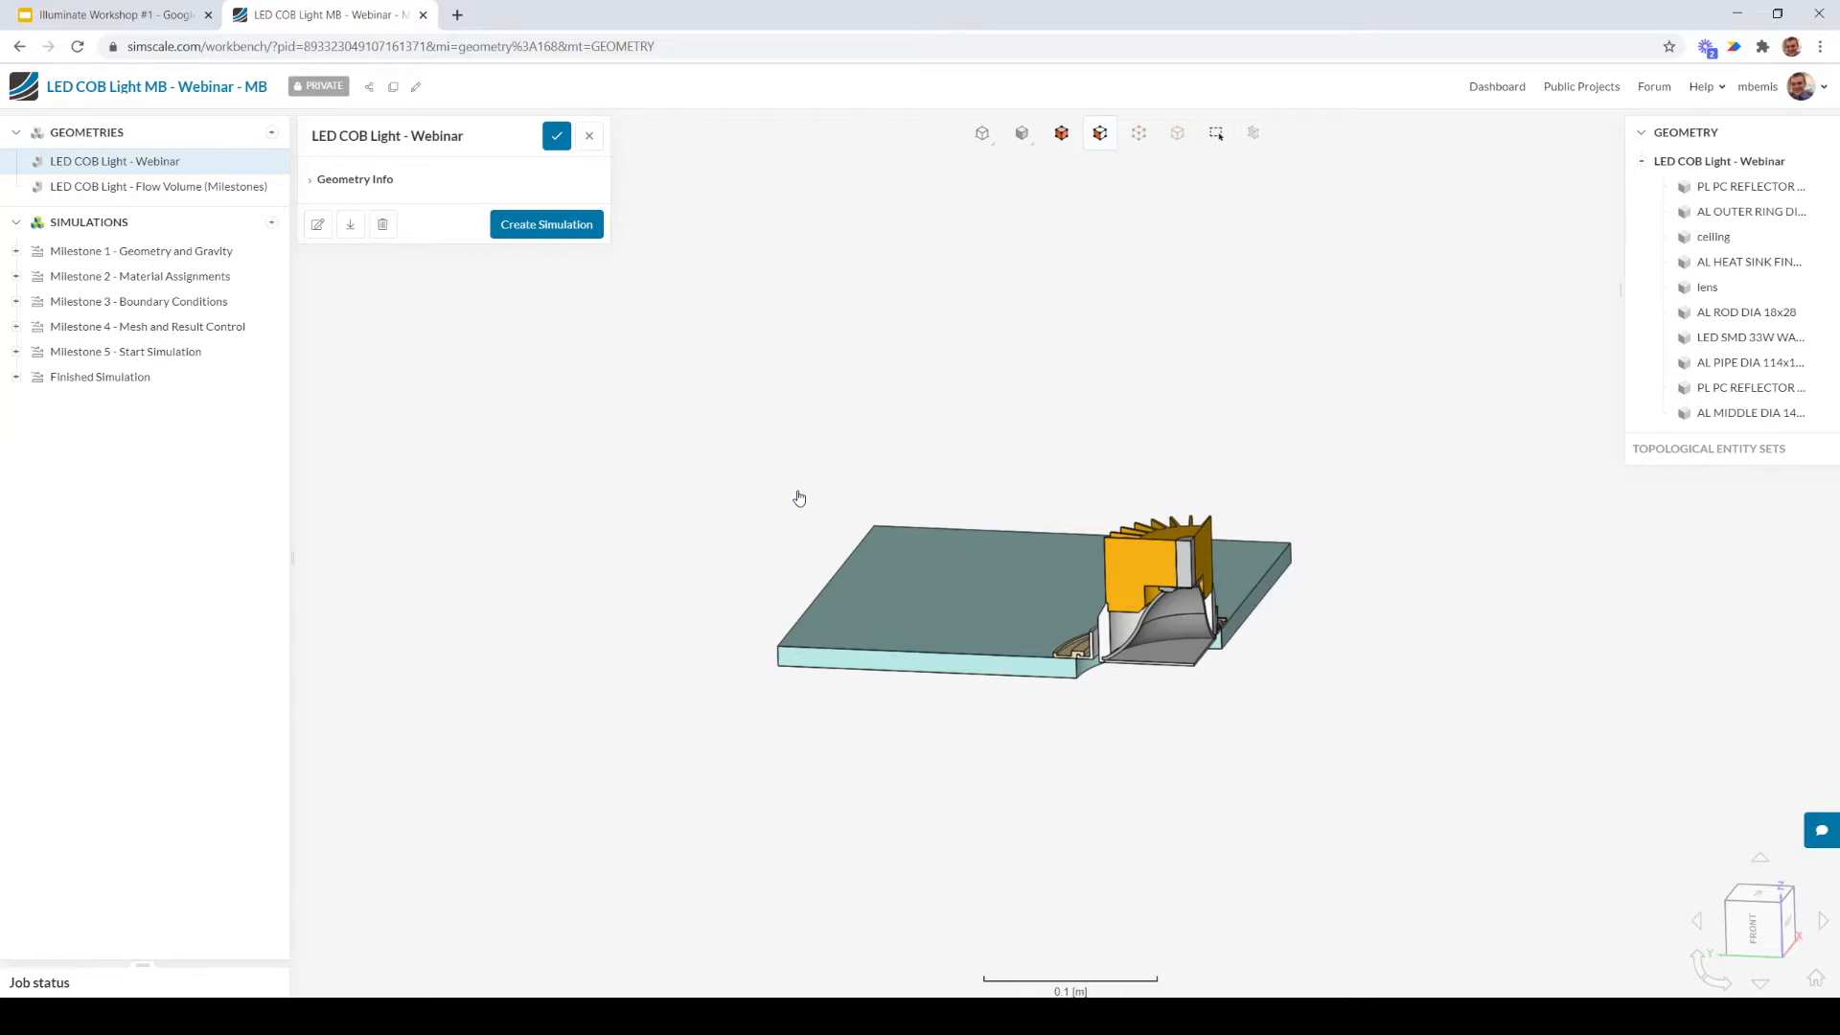
pyautogui.moveTo(731, 423); pyautogui.dragTo(732, 497)
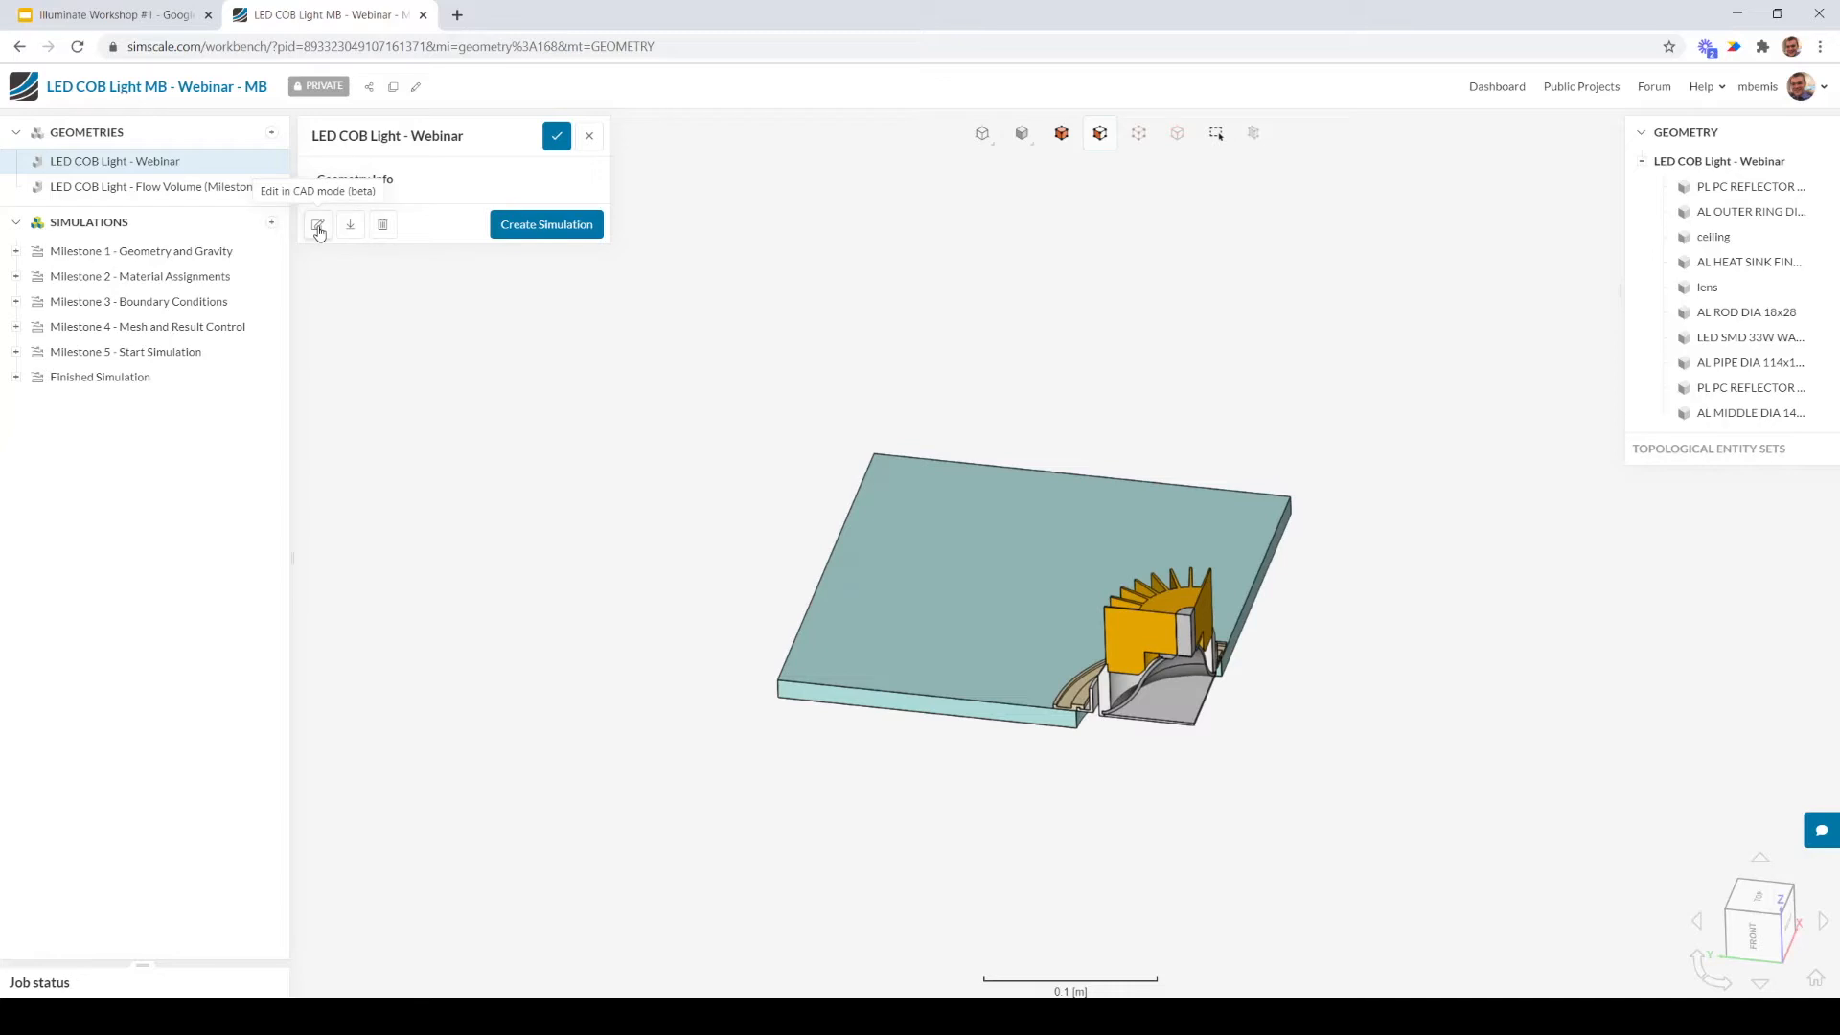
pyautogui.click(319, 228)
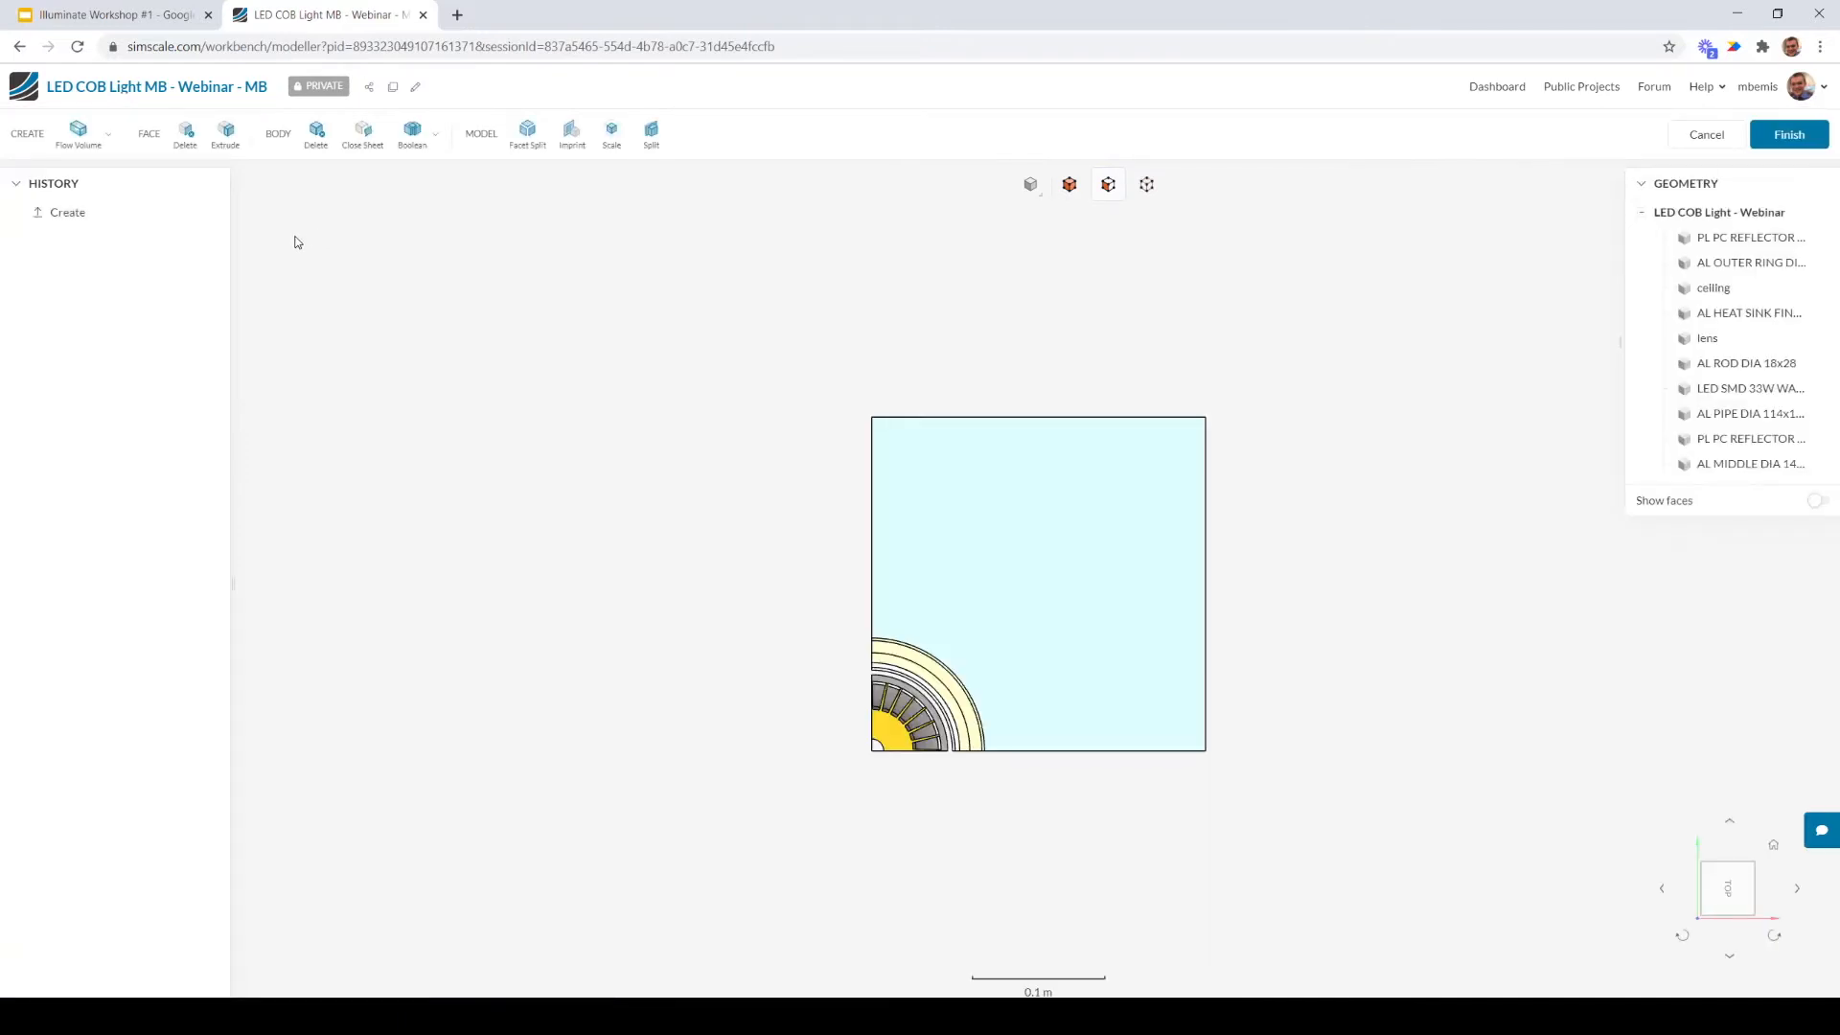
# Start an external flow volume and set its minimum corner to x 0, y 0 and z -0.2 m
pyautogui.click(109, 135)
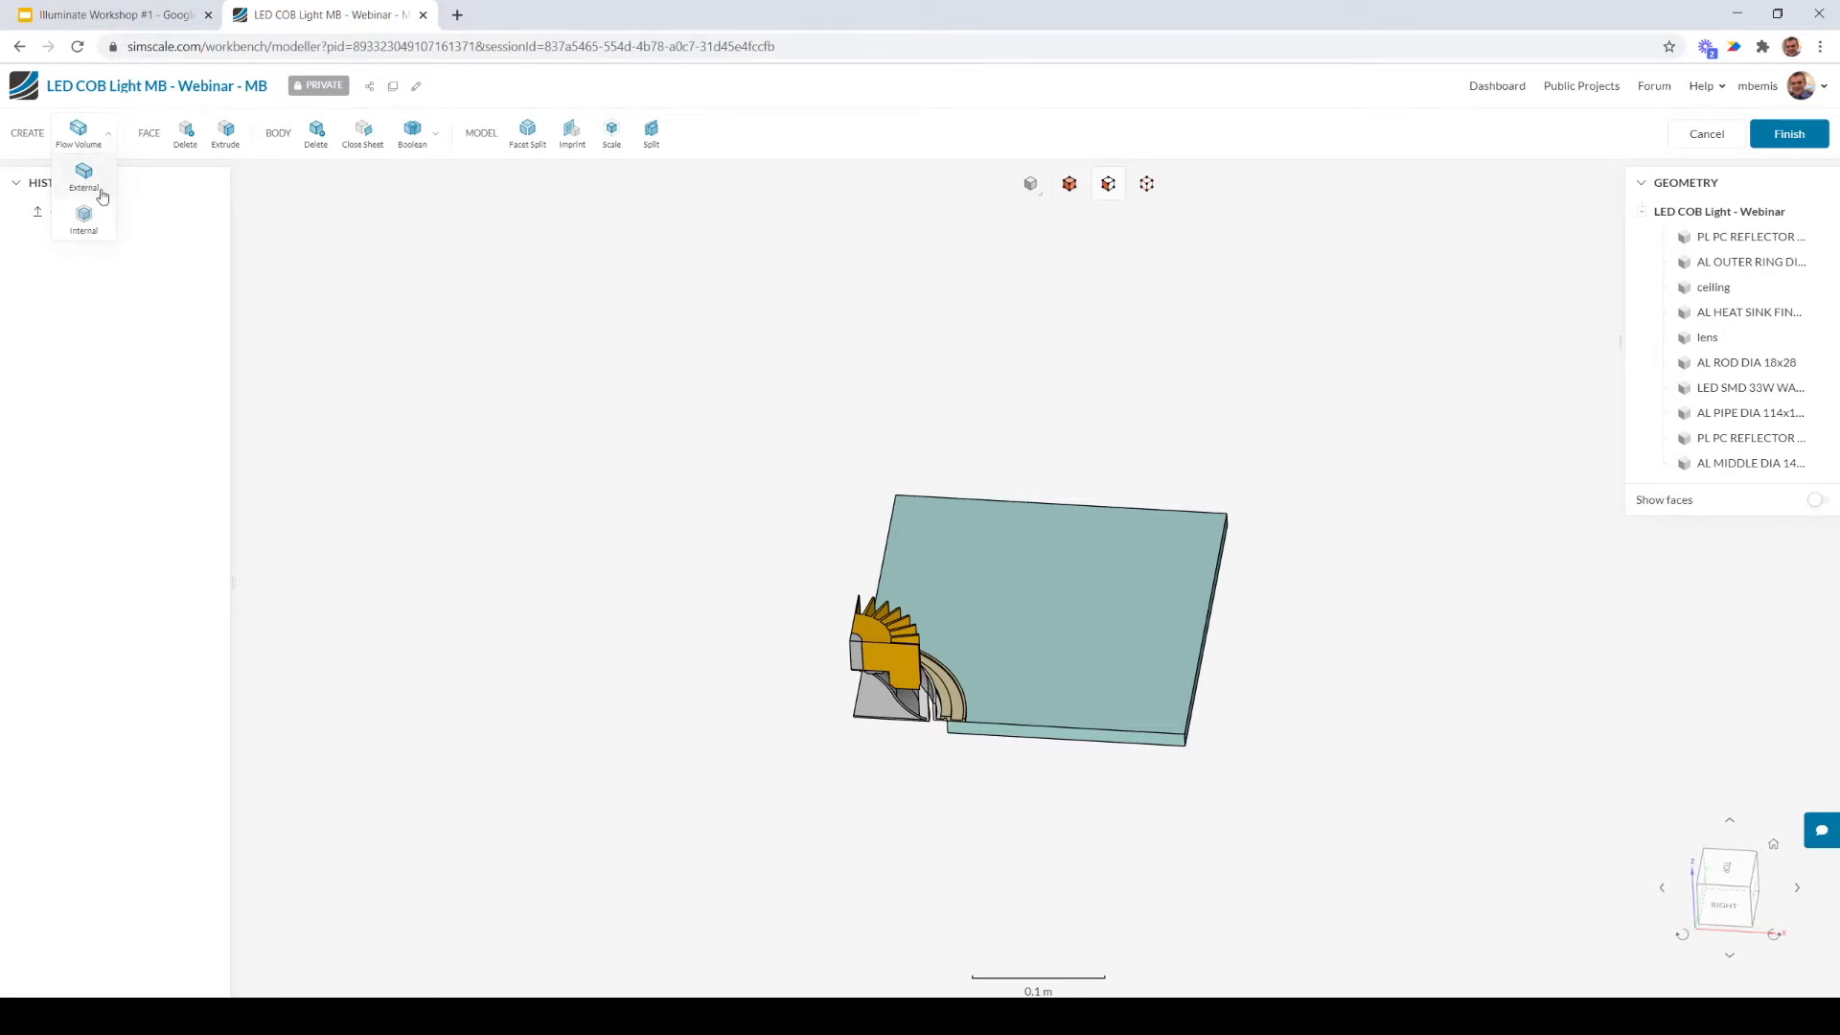
pyautogui.click(84, 184)
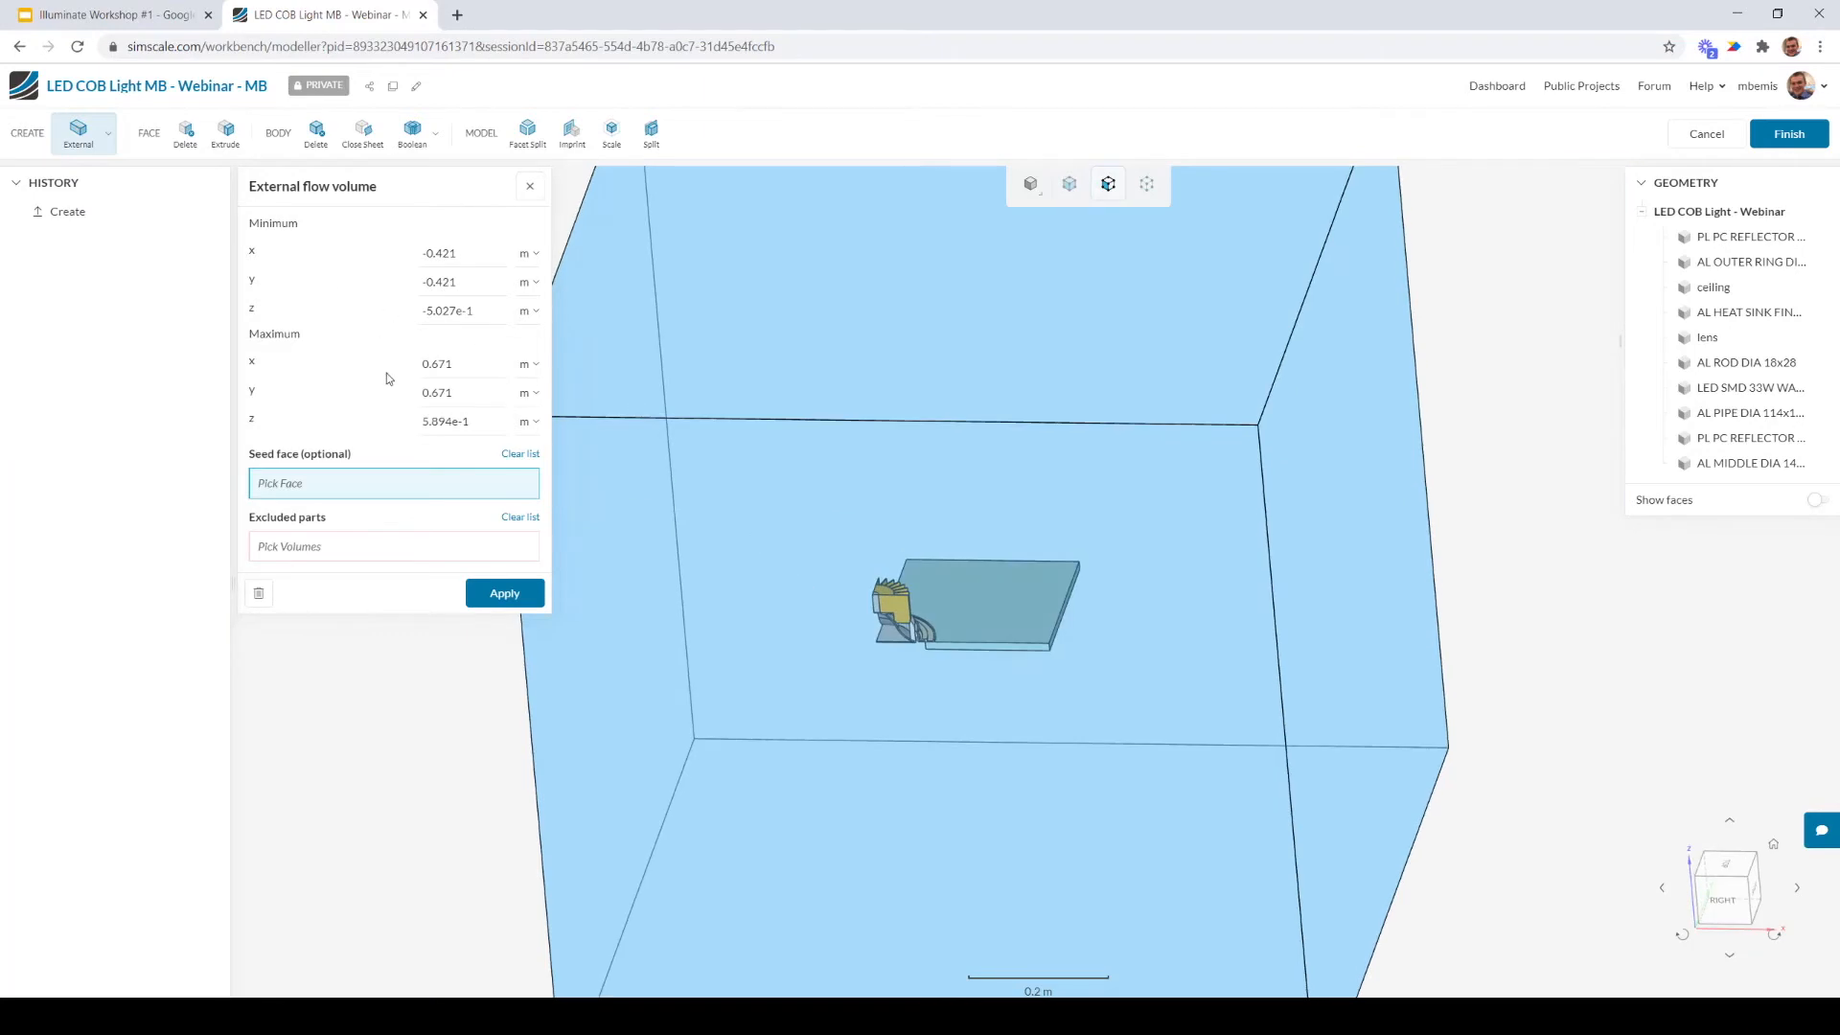
pyautogui.click(475, 254)
pyautogui.write('0')
pyautogui.press('Tab')
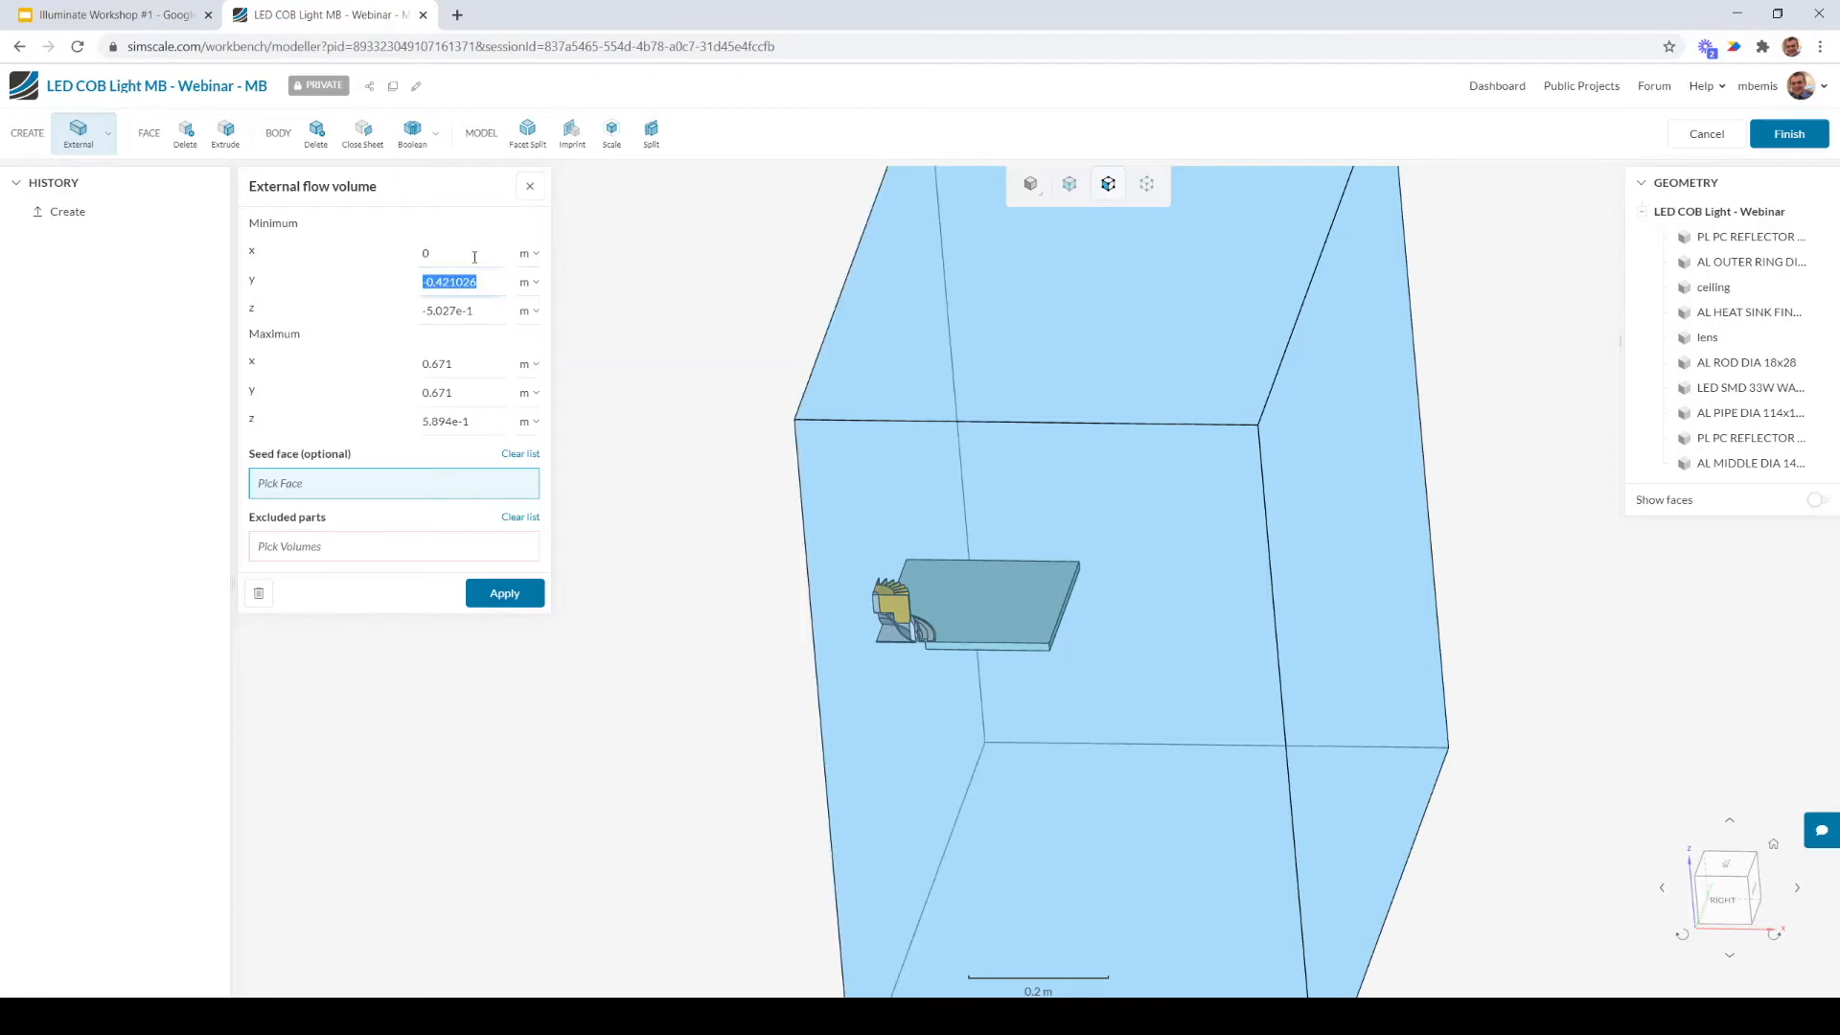
pyautogui.write('0')
pyautogui.press('Tab')
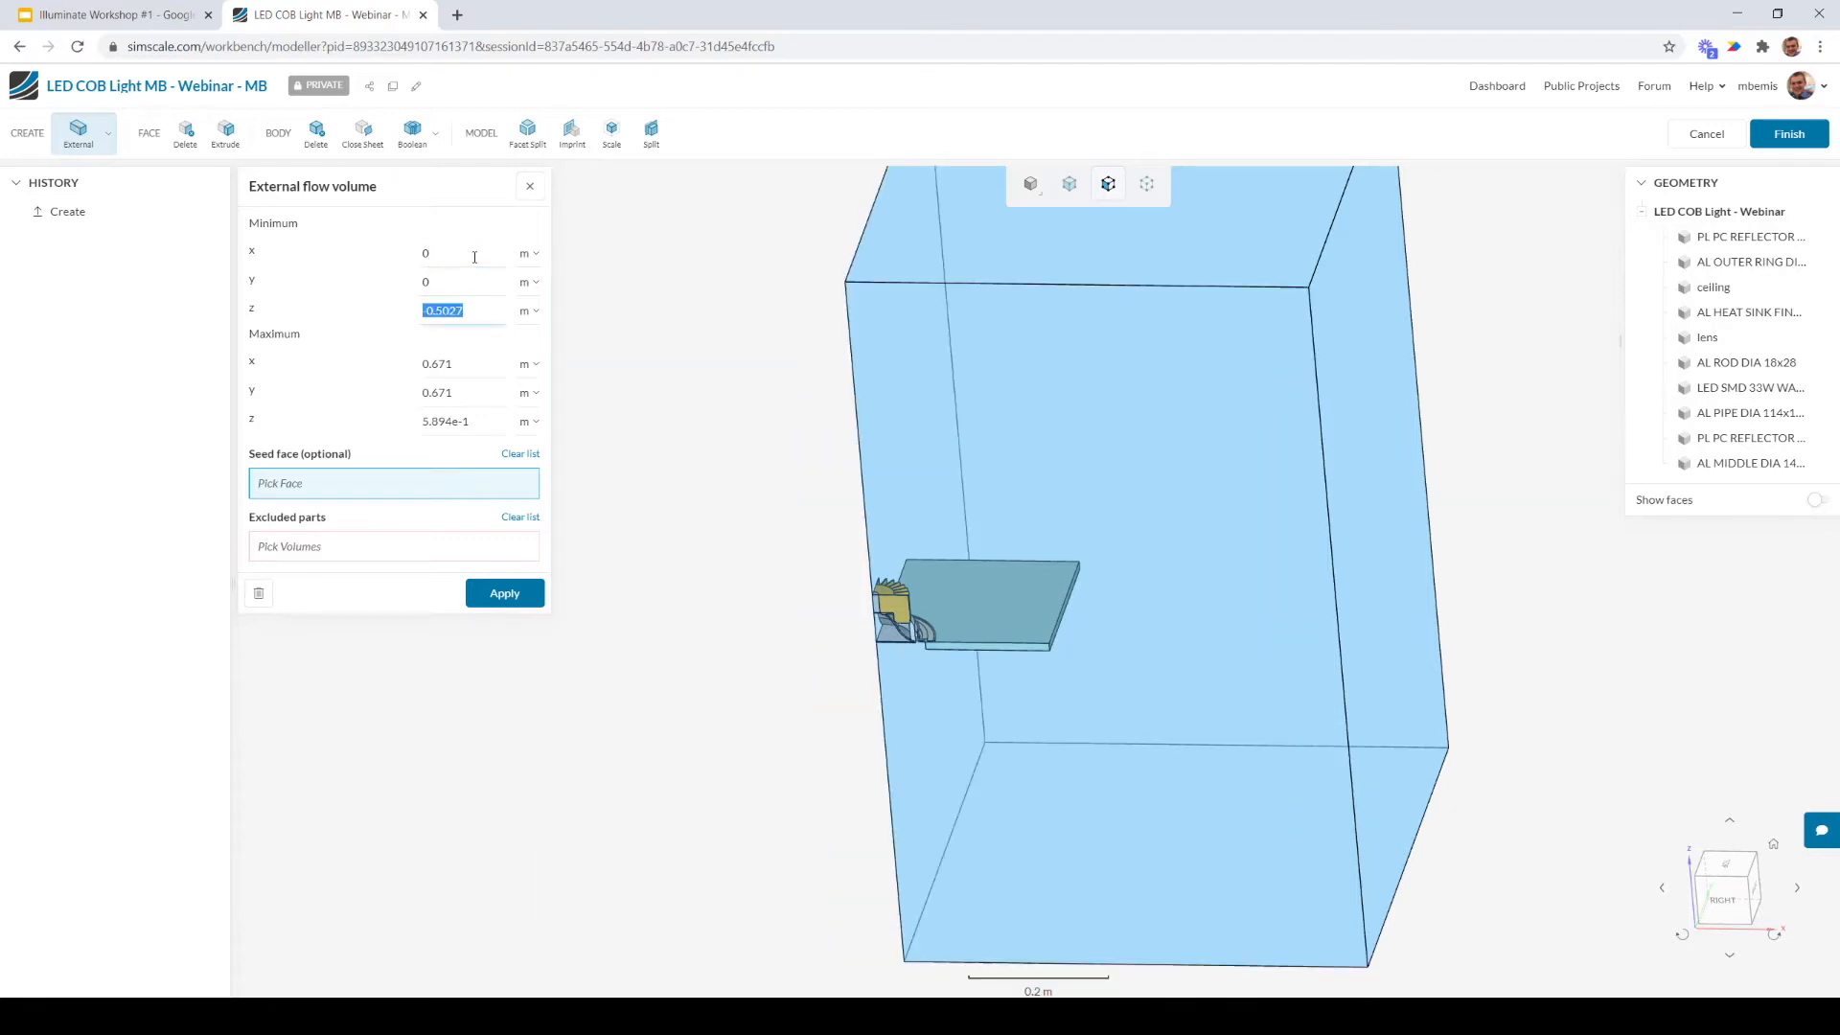
pyautogui.write('-')
pyautogui.write('.2')
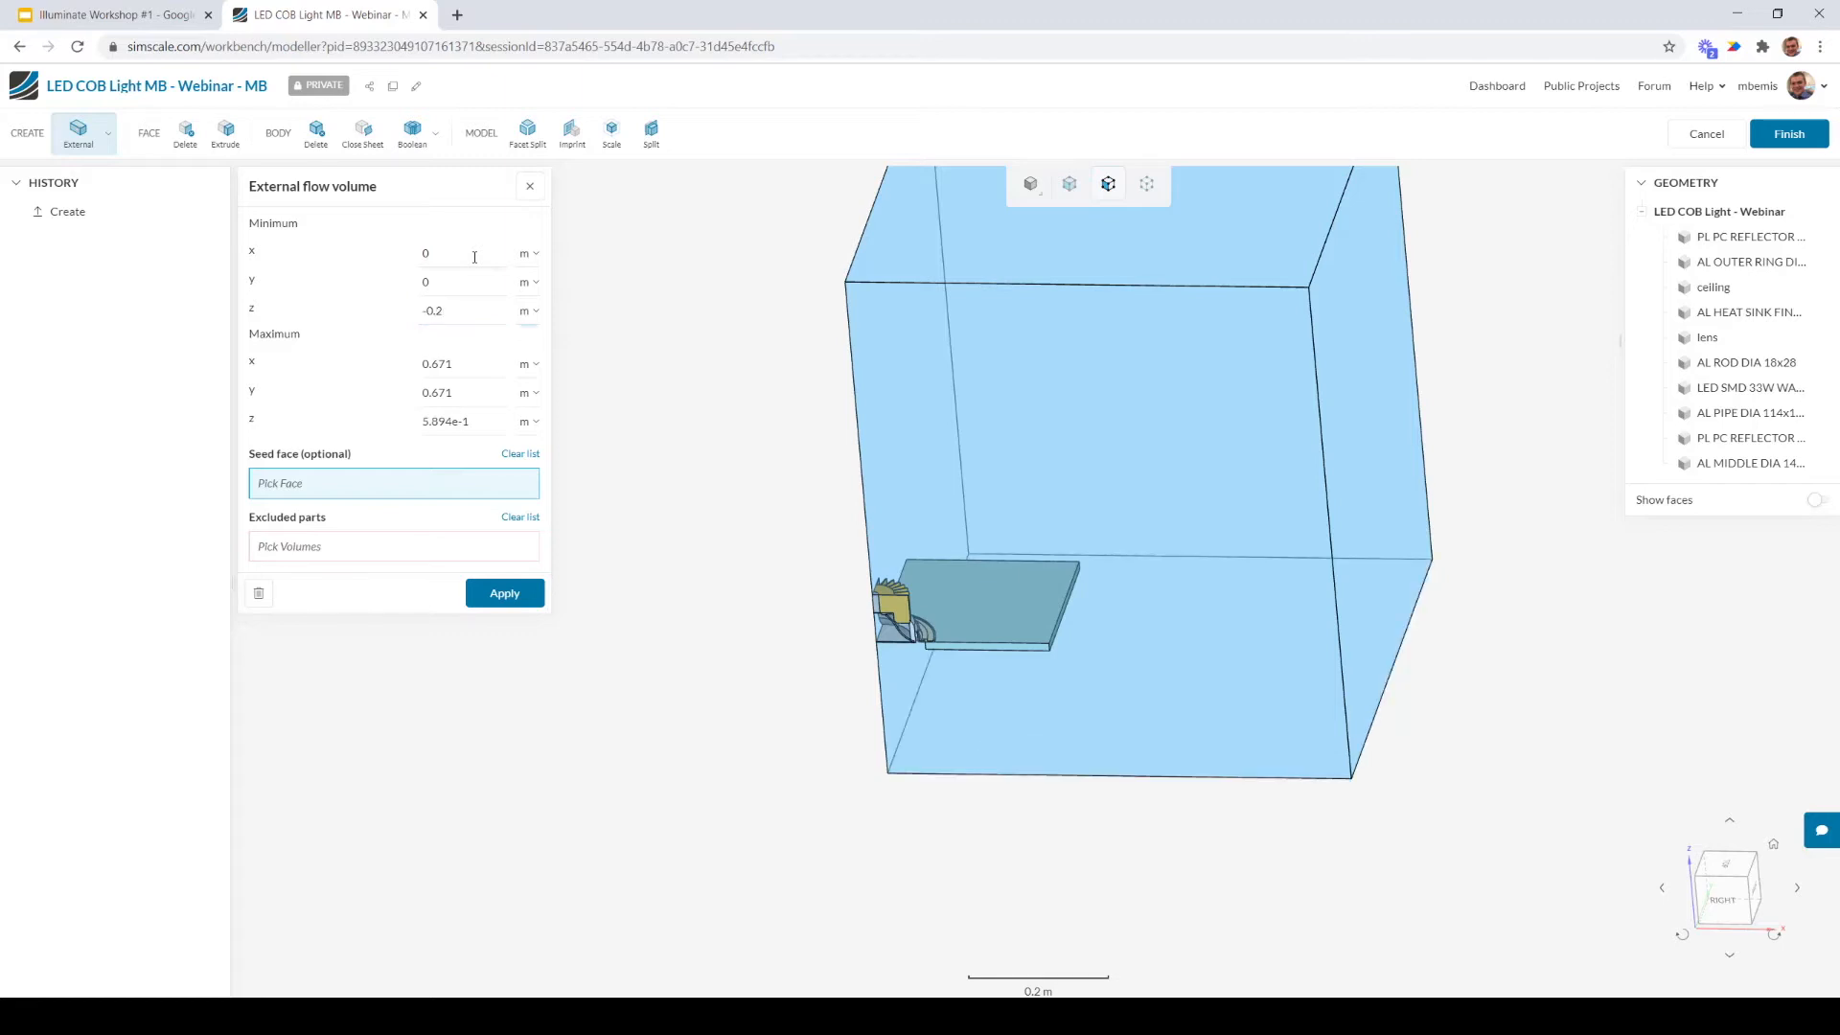
# Set the flow volume's maximum corner to x 0.25, y 0.25 and z 0.132 m
pyautogui.doubleClick(476, 364)
pyautogui.write('.2')
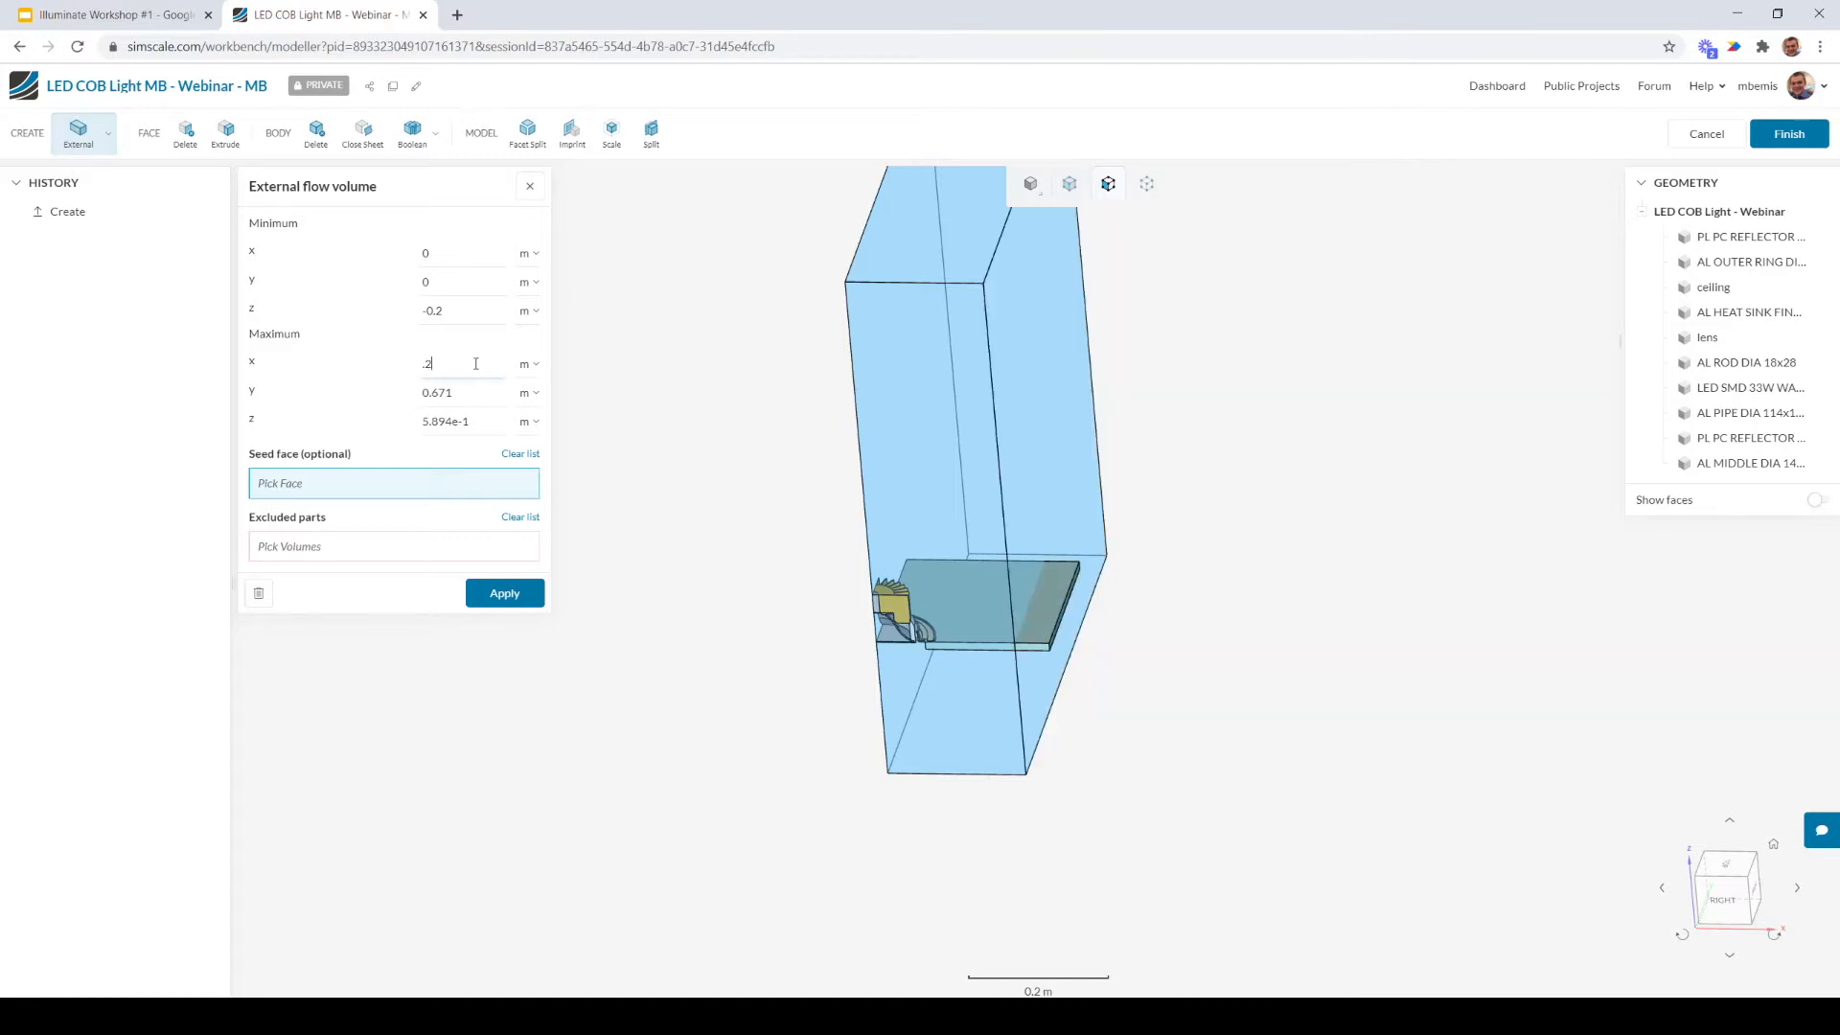
pyautogui.write('5')
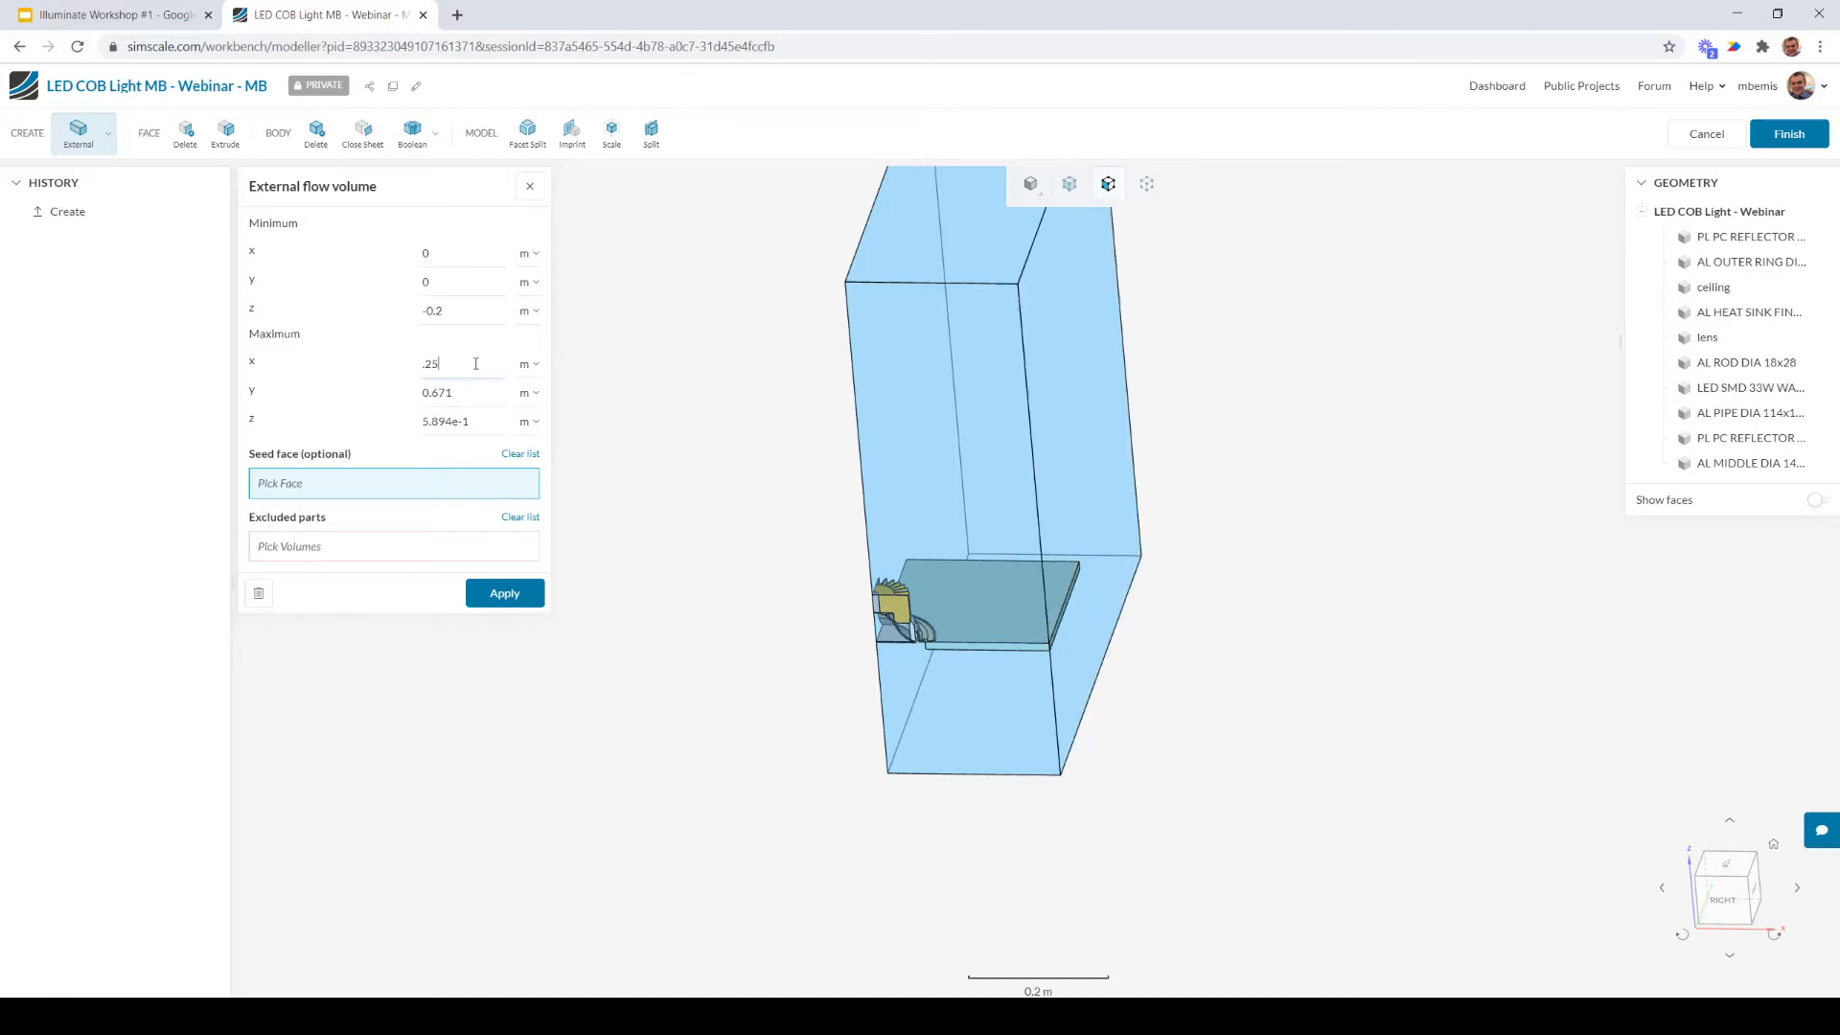
pyautogui.press('Tab')
pyautogui.write('.25')
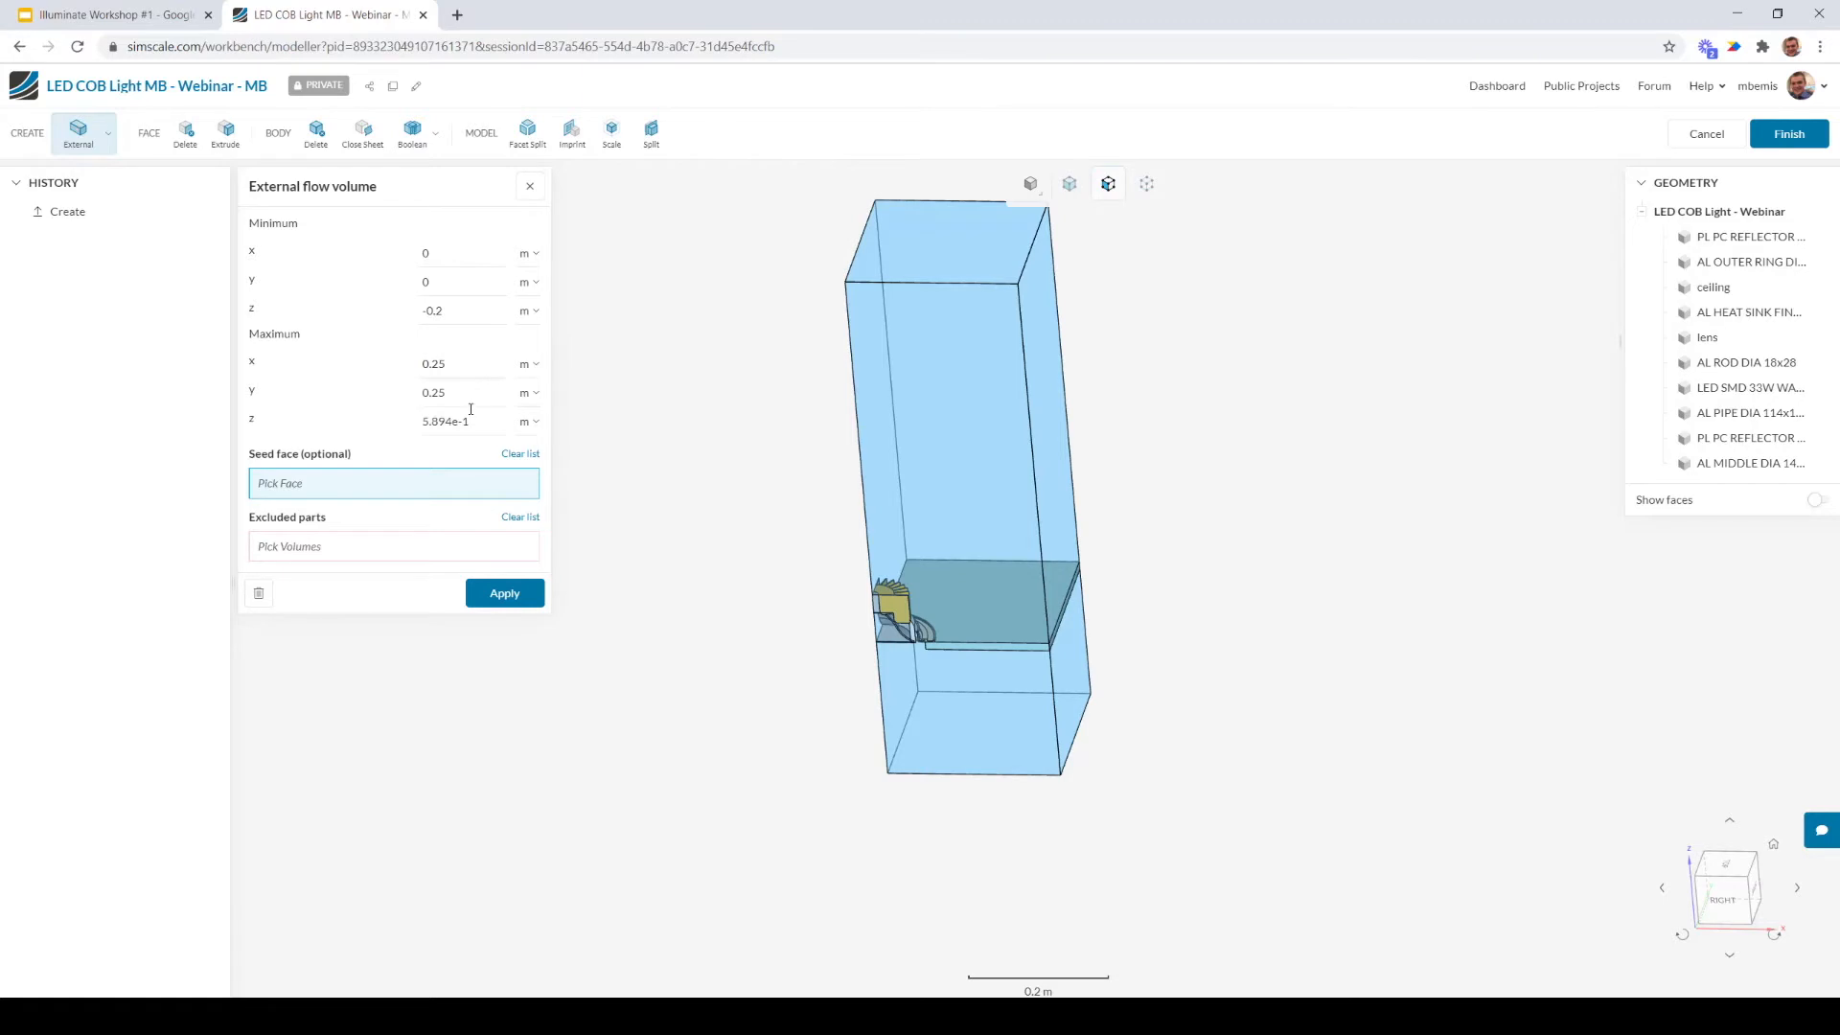
pyautogui.click(470, 419)
pyautogui.write('.132')
# Assign the sloped outer face of the AL PIPE part below the heat sink fins as seed face and create the external flow volume
pyautogui.moveTo(1211, 881); pyautogui.dragTo(854, 607)
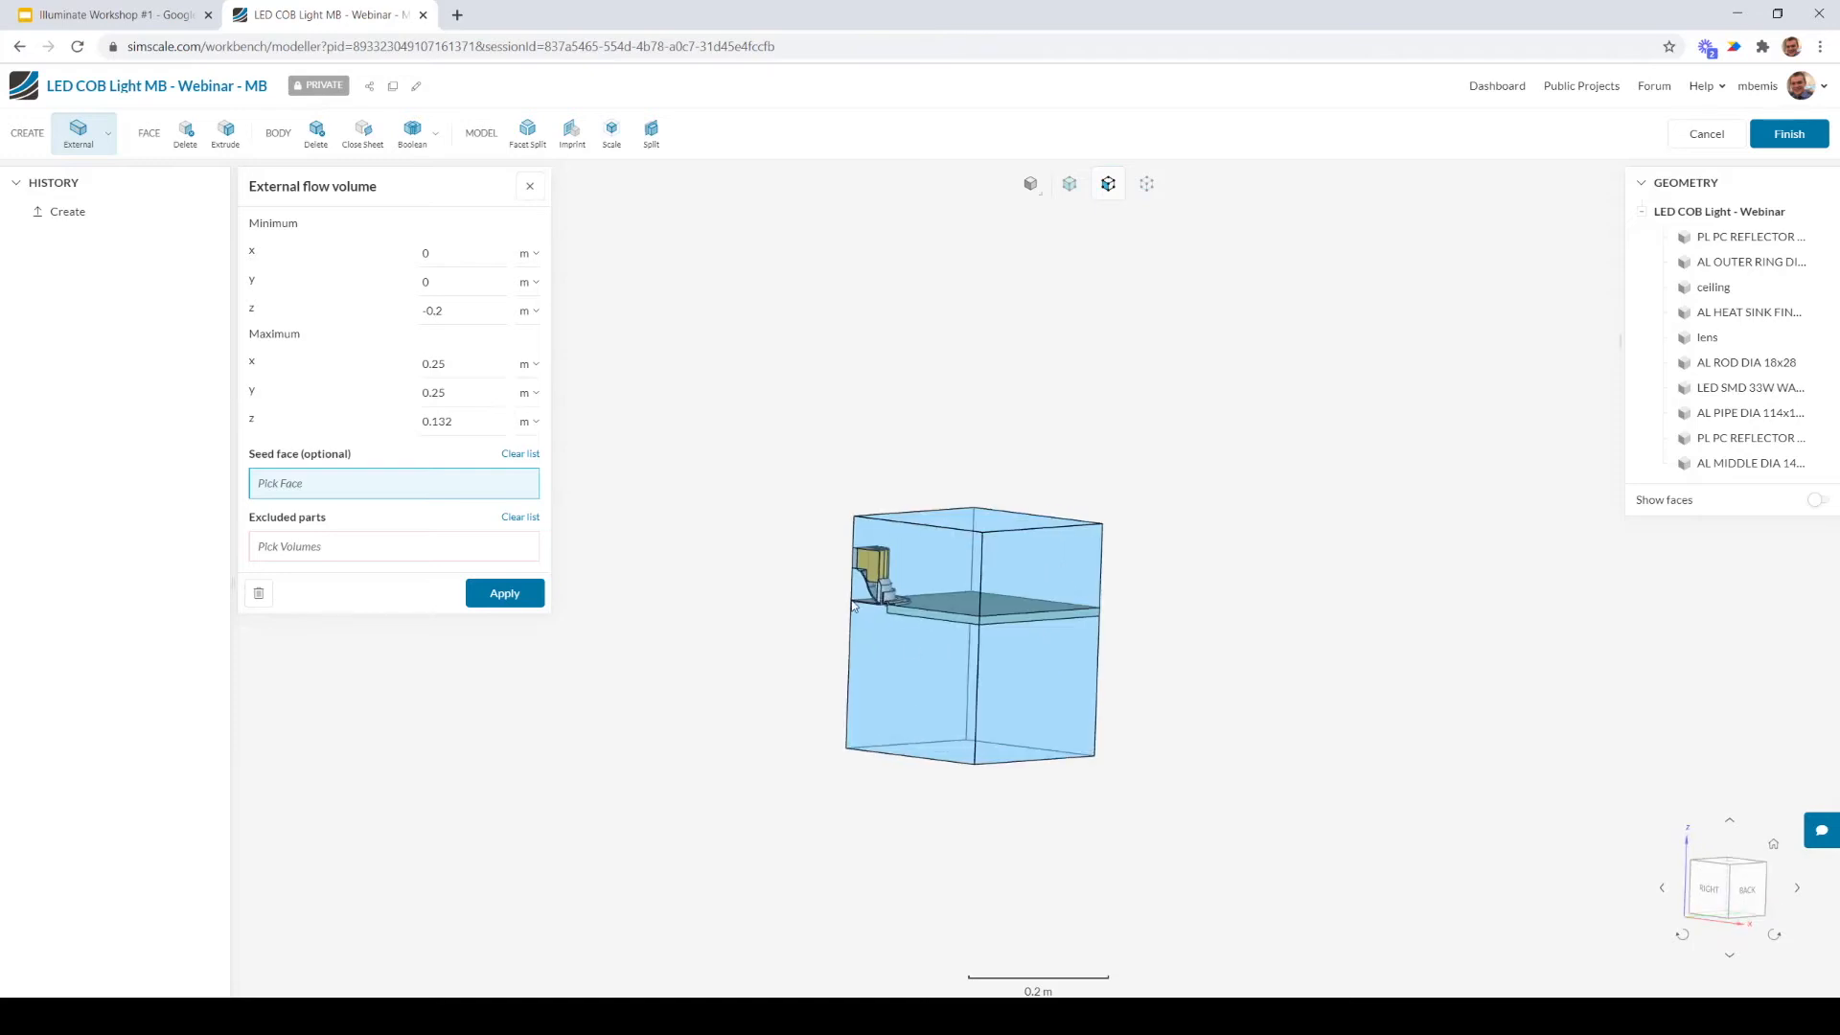
pyautogui.scroll(5, 854, 608)
pyautogui.scroll(-2, 854, 608)
pyautogui.moveTo(1088, 755); pyautogui.dragTo(1108, 727, button='right')
pyautogui.moveTo(1107, 726); pyautogui.dragTo(1039, 756)
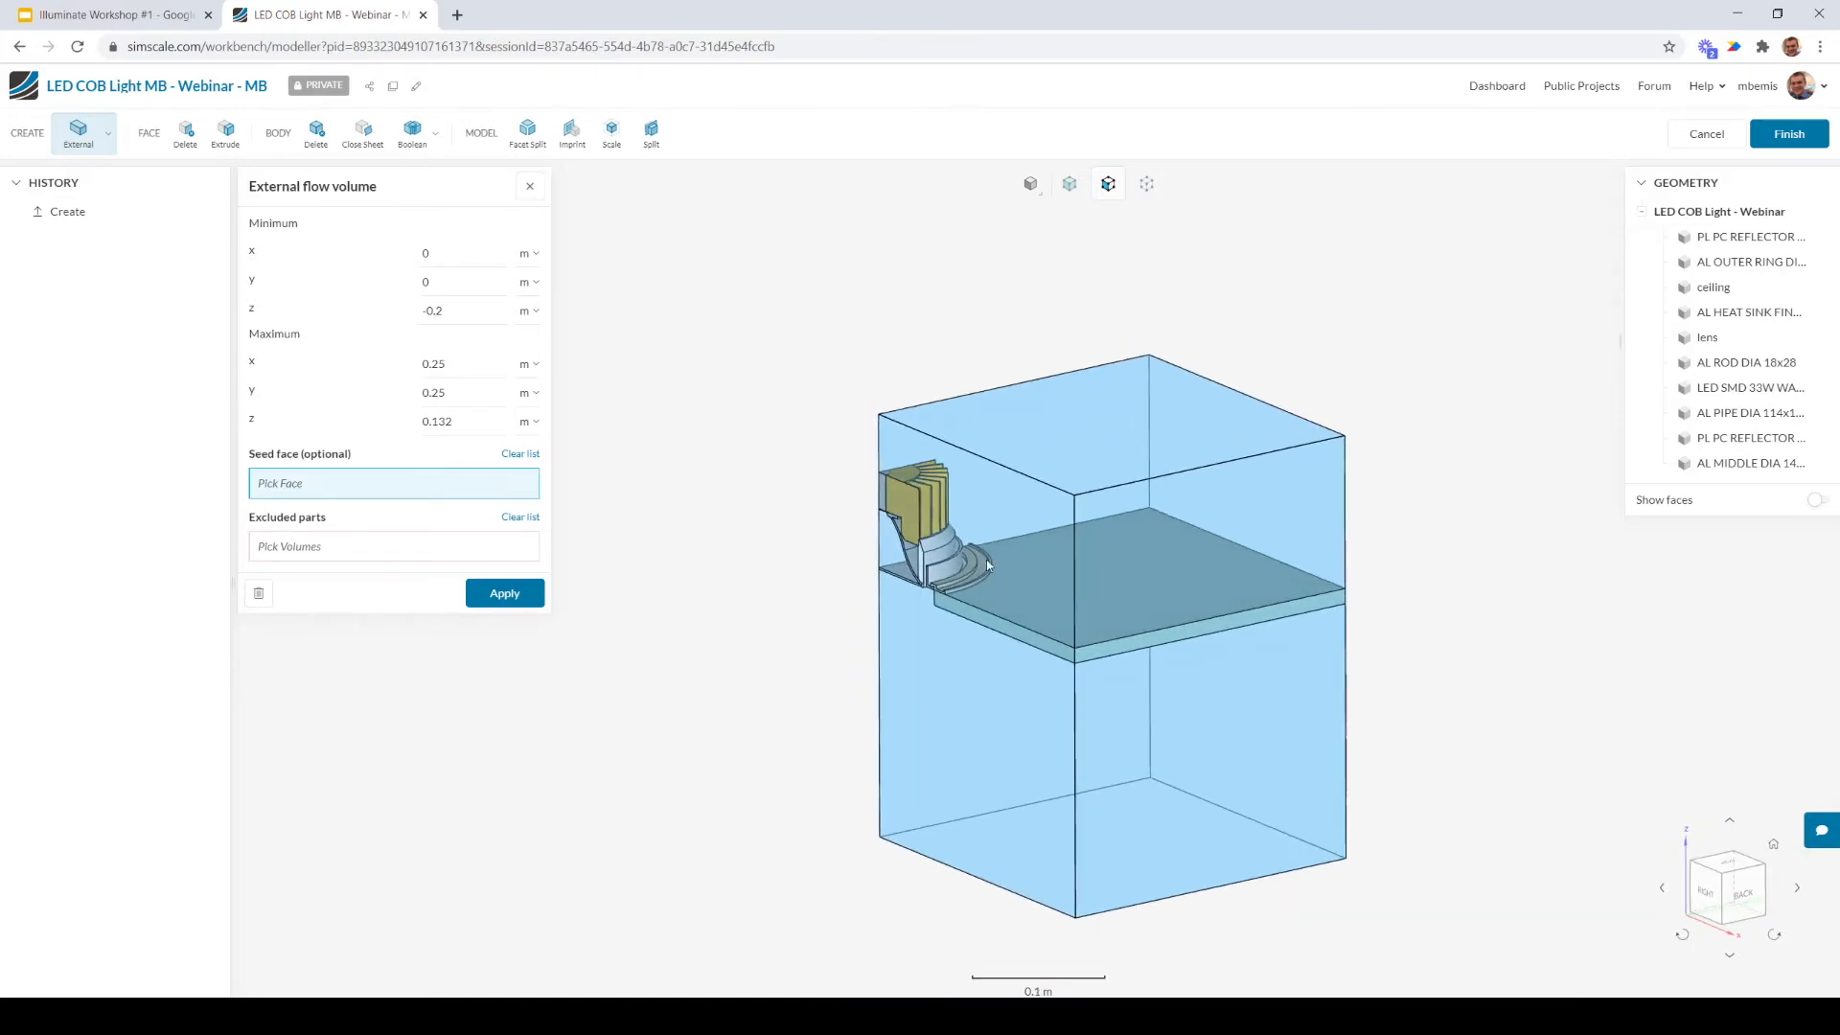
pyautogui.scroll(3, 988, 565)
pyautogui.scroll(3, 922, 552)
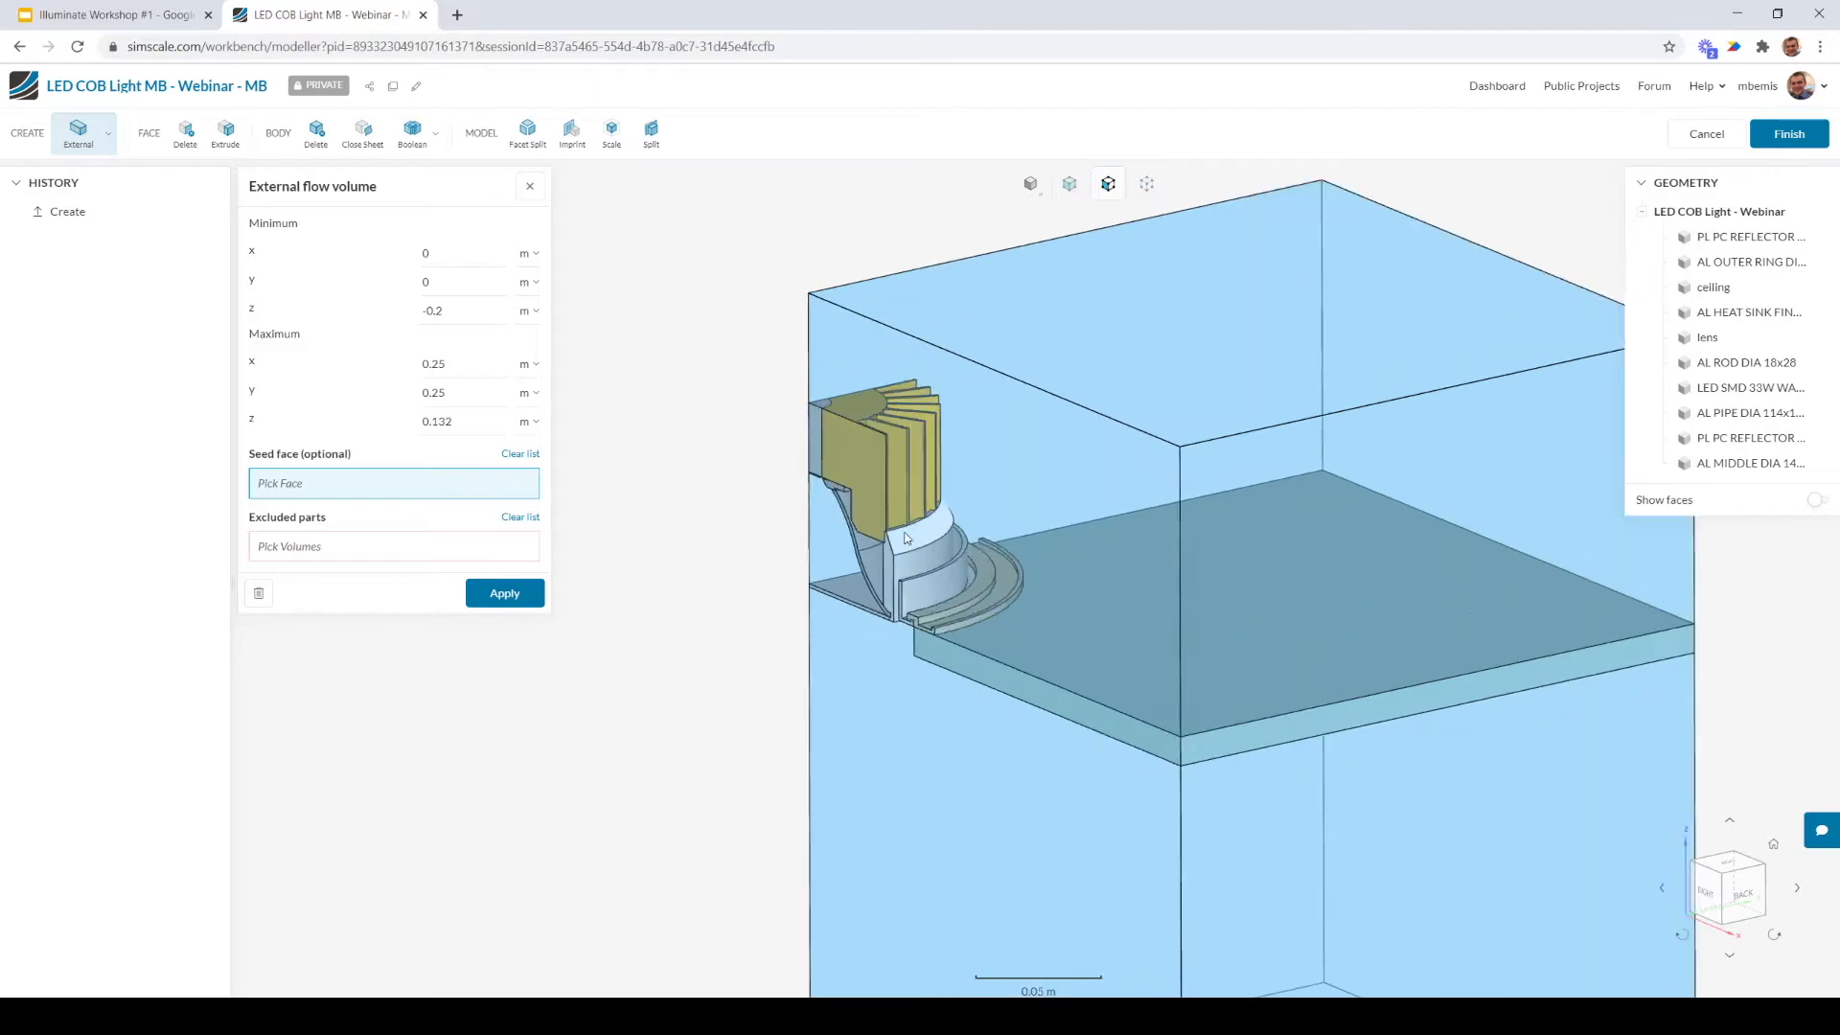
pyautogui.click(918, 544)
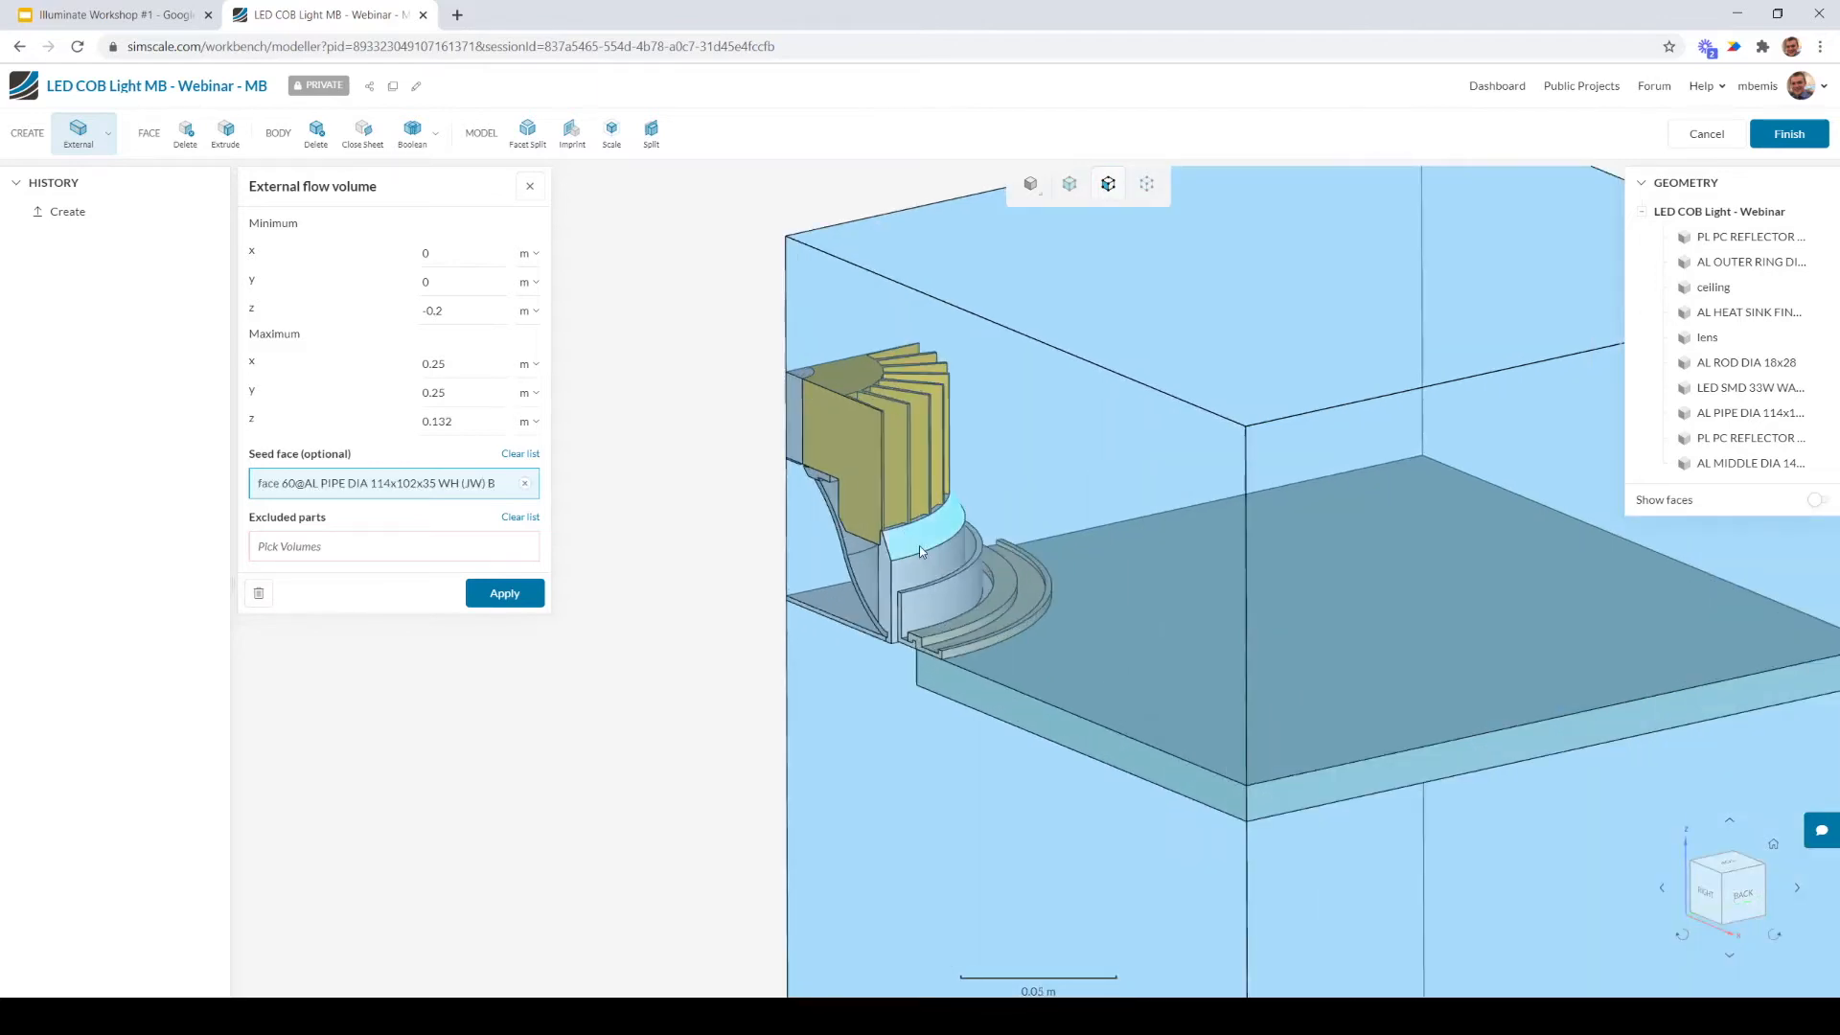
pyautogui.scroll(-5, 918, 544)
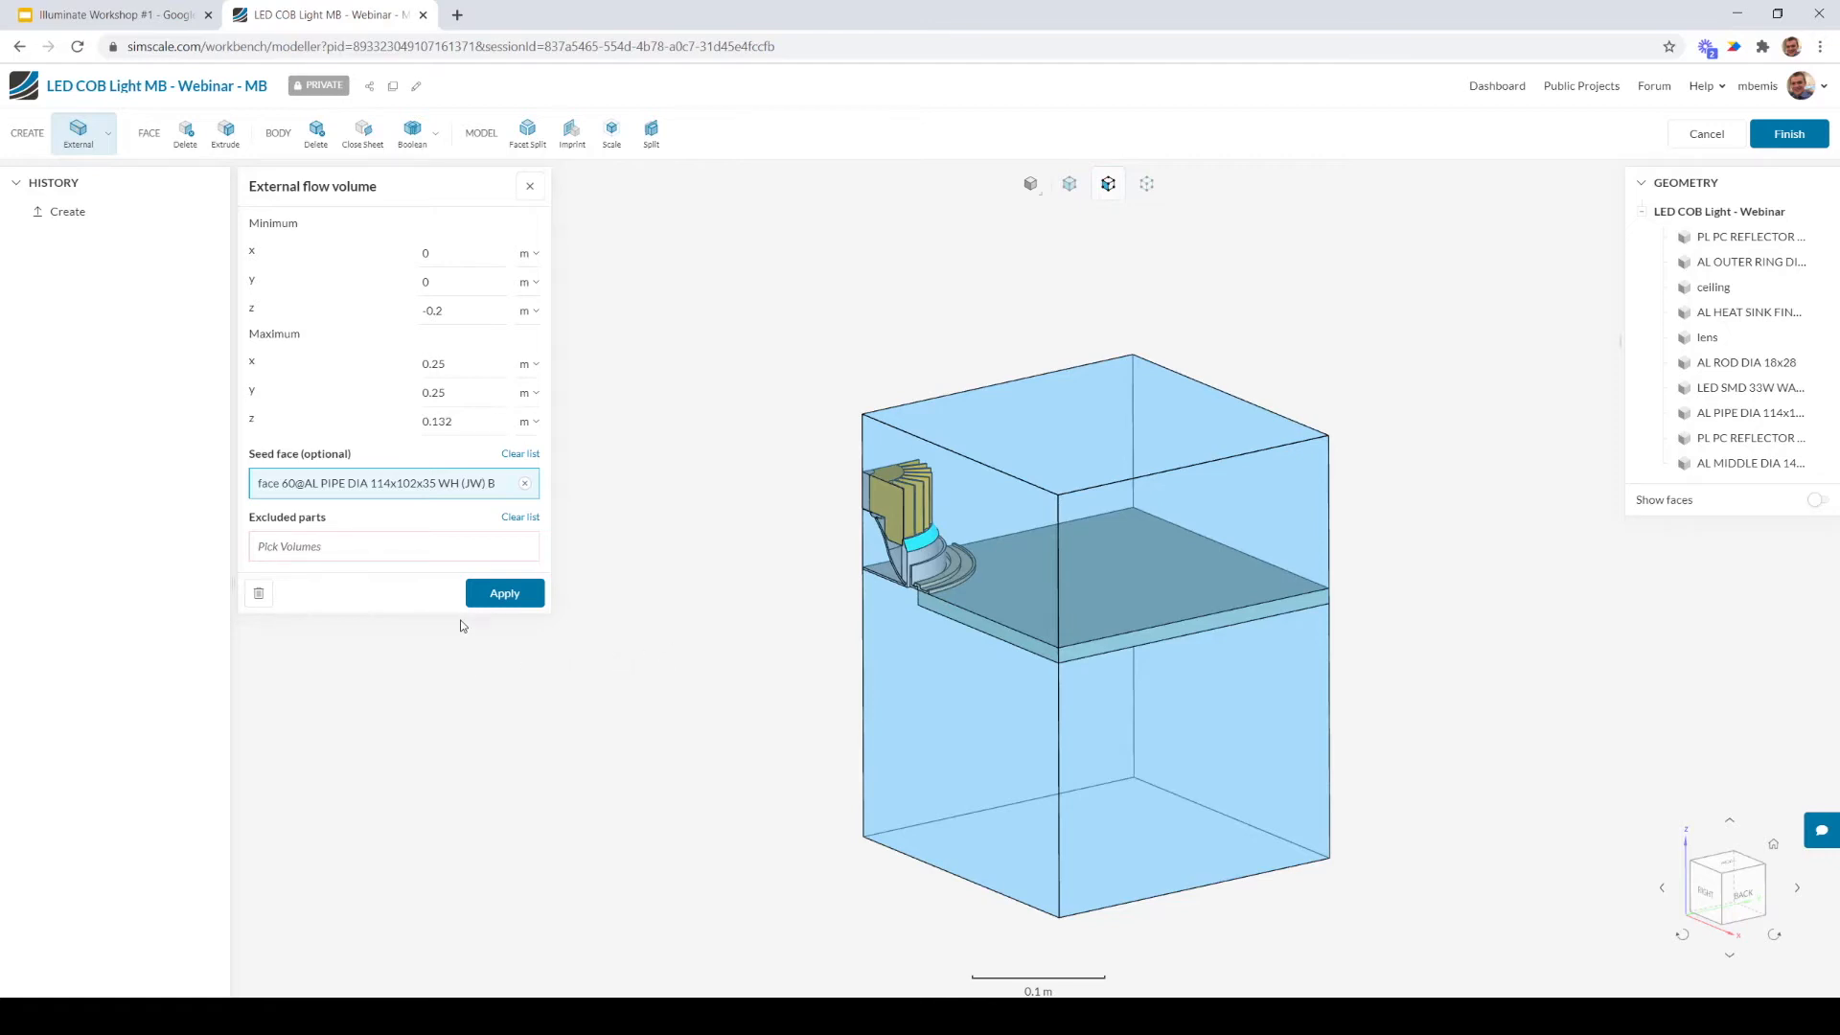
pyautogui.click(522, 594)
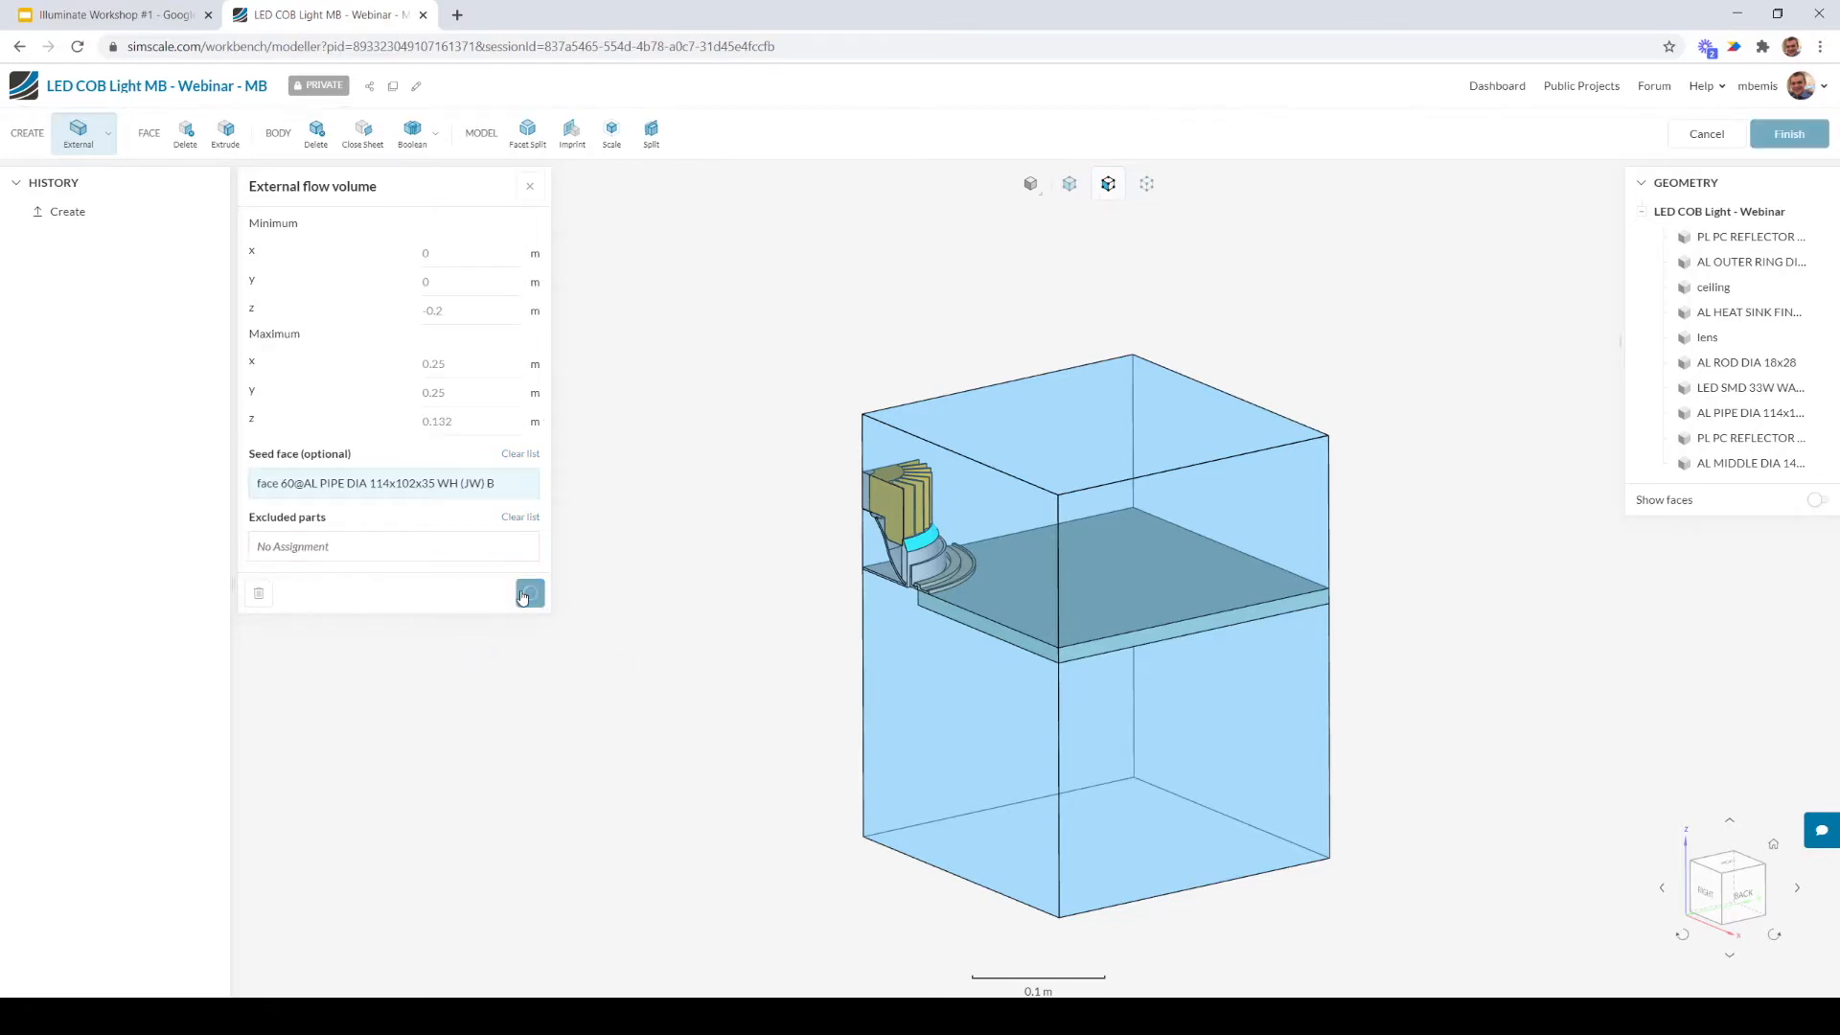
pyautogui.moveTo(522, 598); pyautogui.dragTo(577, 538)
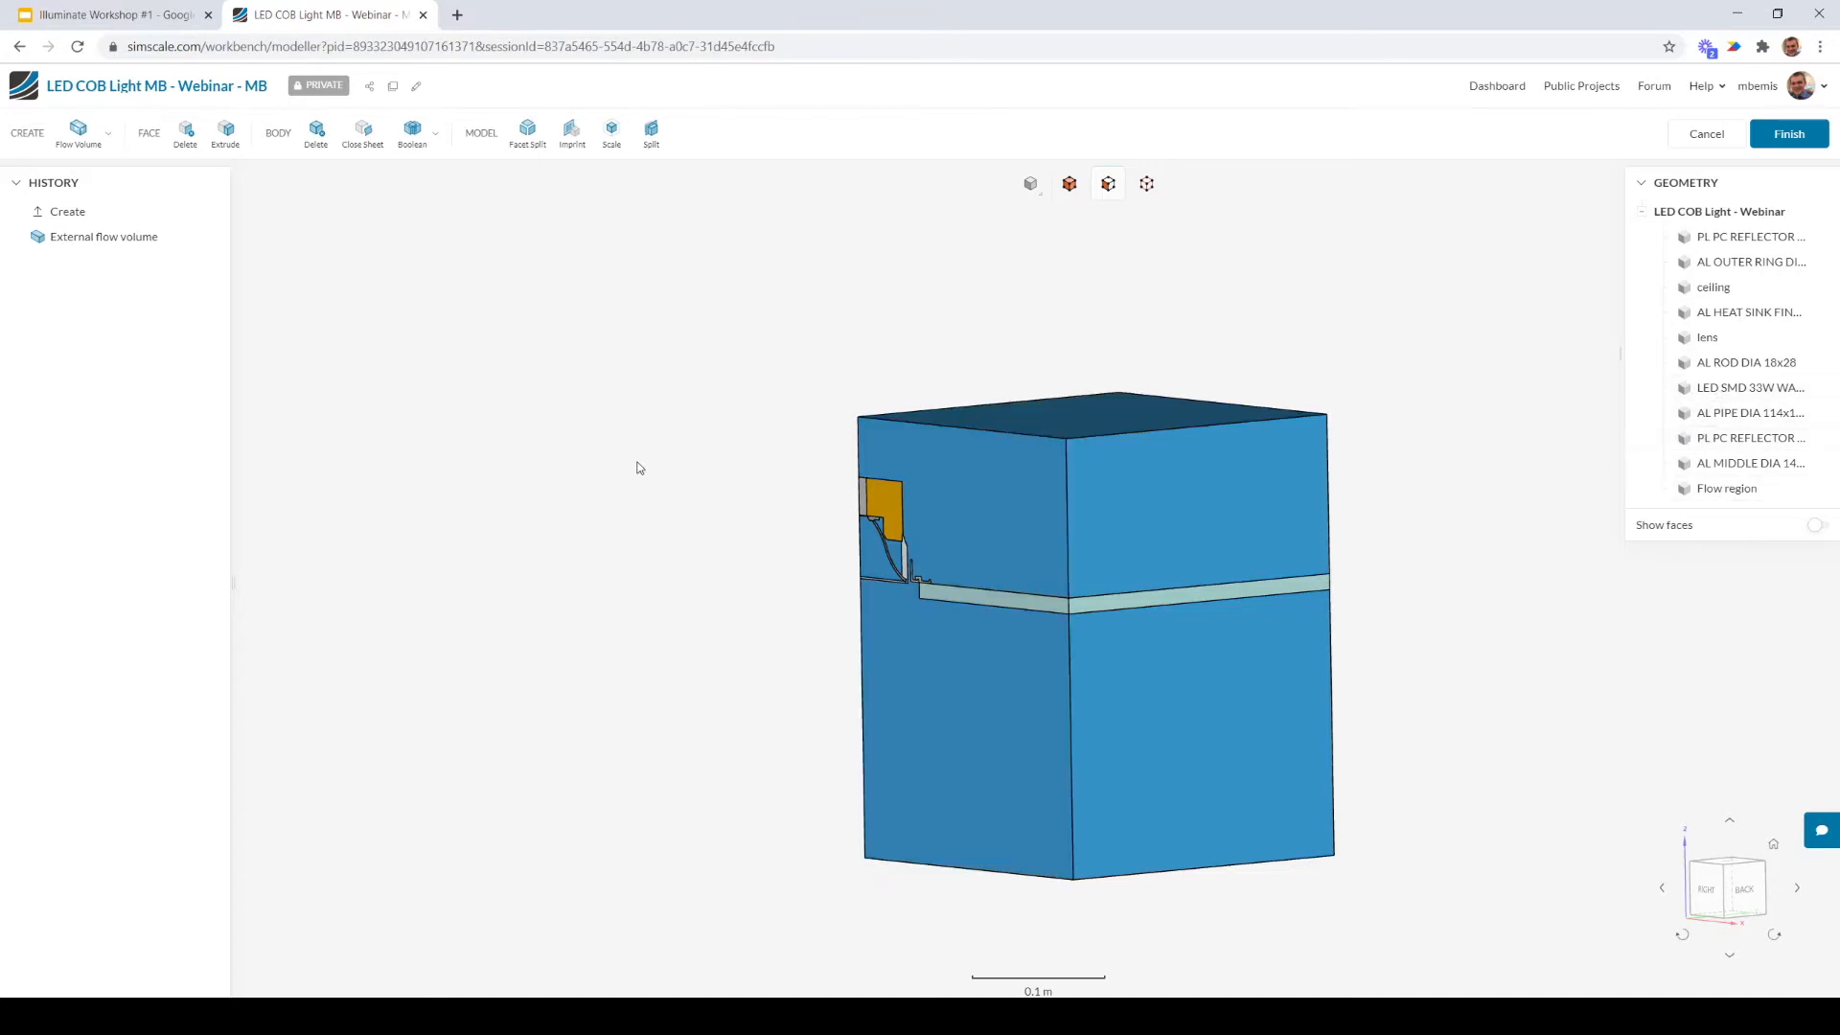
# Hide the Flow region and delete the ceiling body from the model
pyautogui.rightClick(1005, 526)
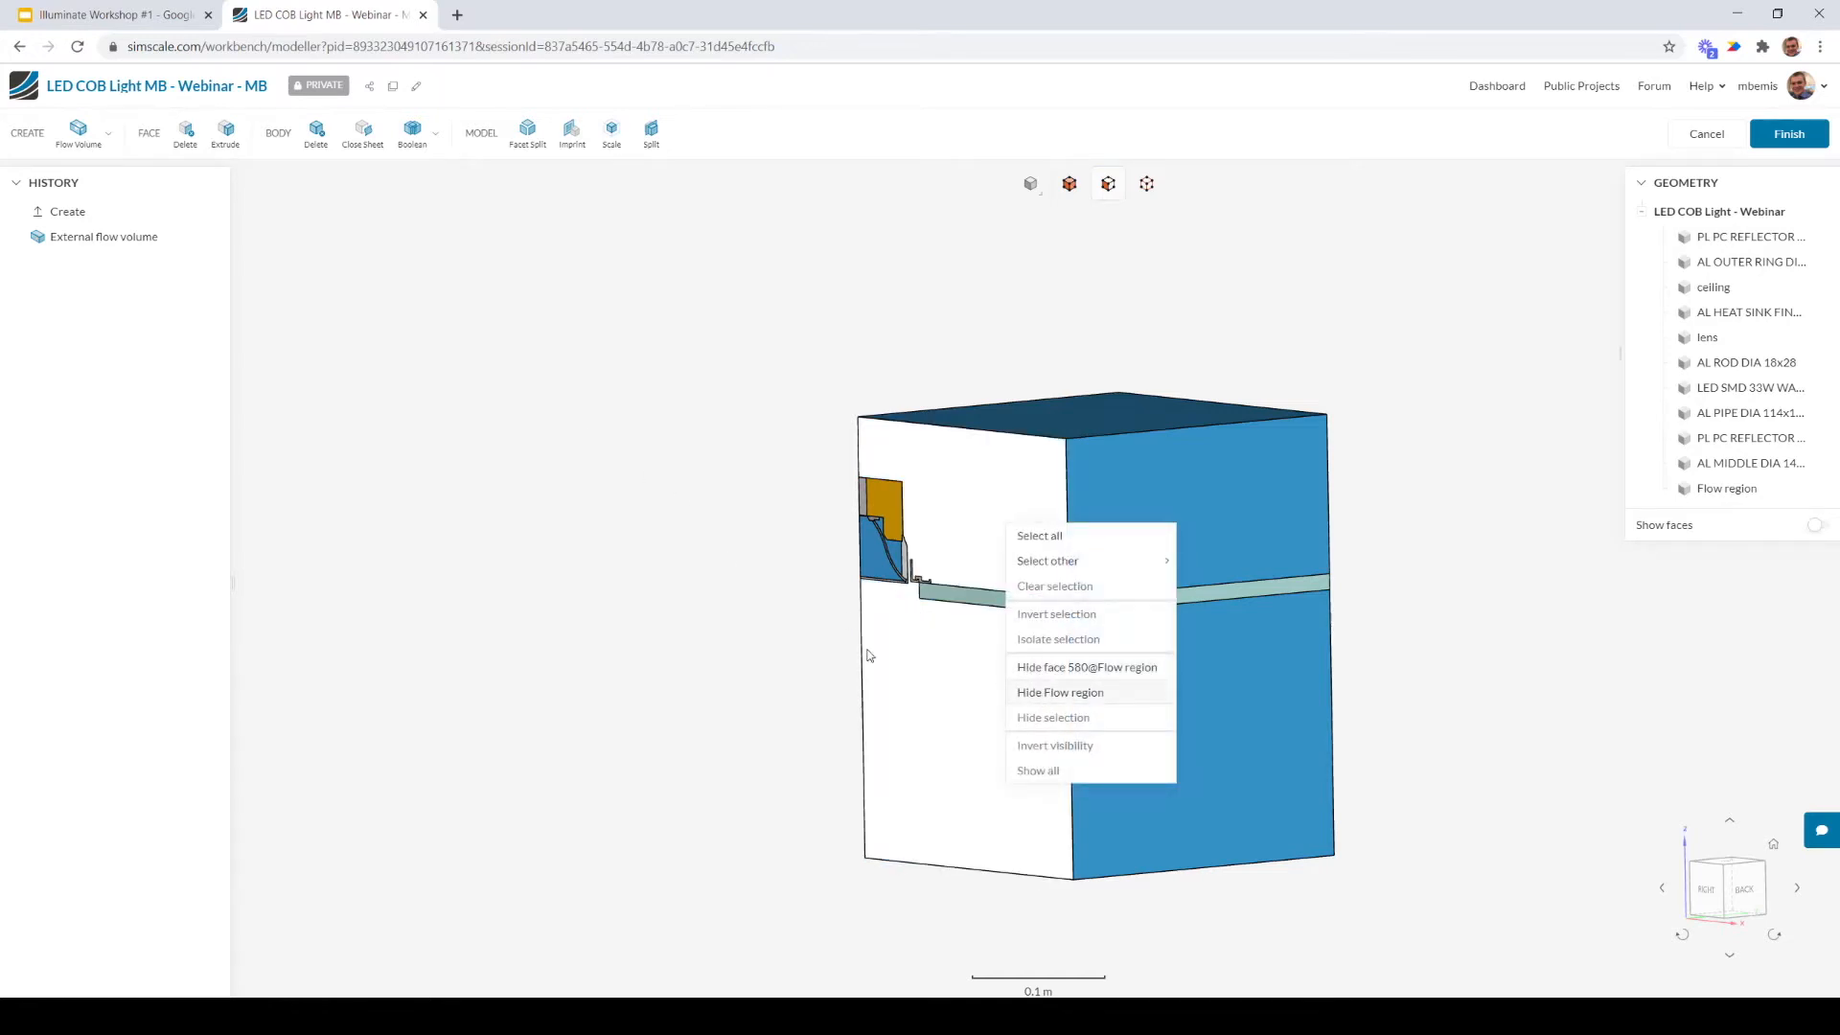
pyautogui.click(1060, 692)
pyautogui.moveTo(806, 690); pyautogui.dragTo(810, 752)
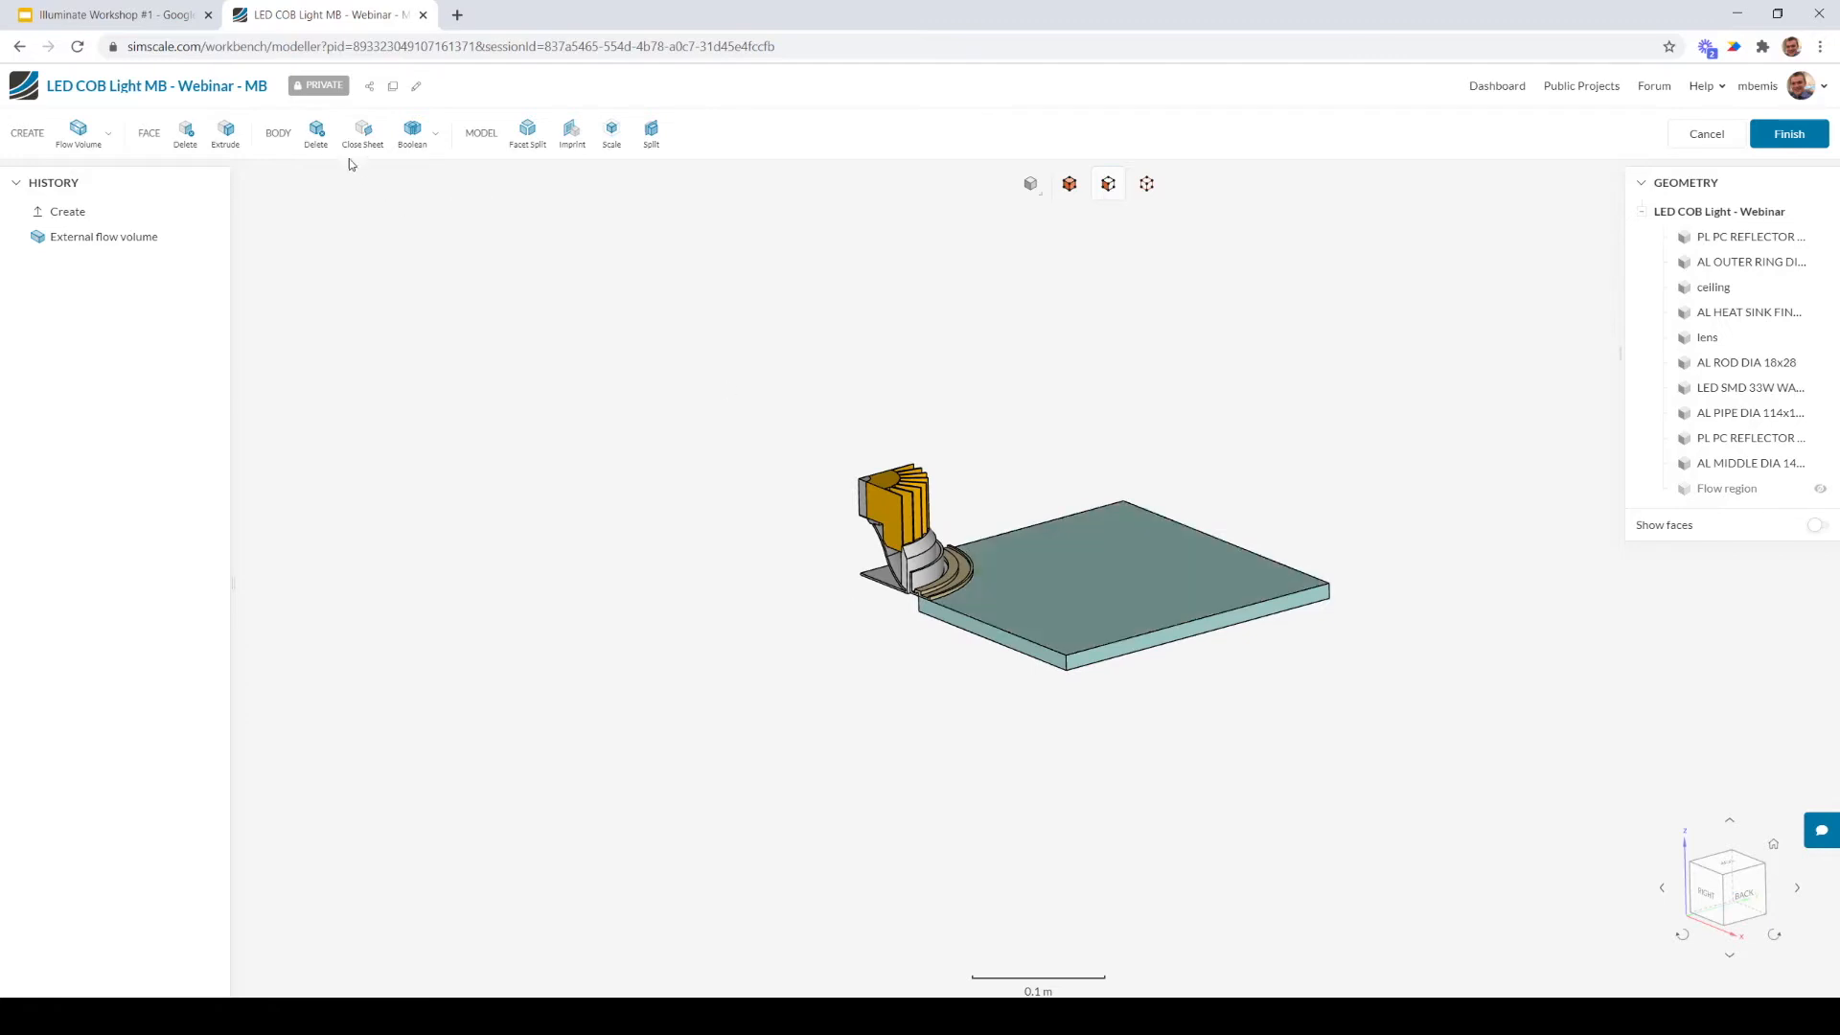
pyautogui.click(316, 134)
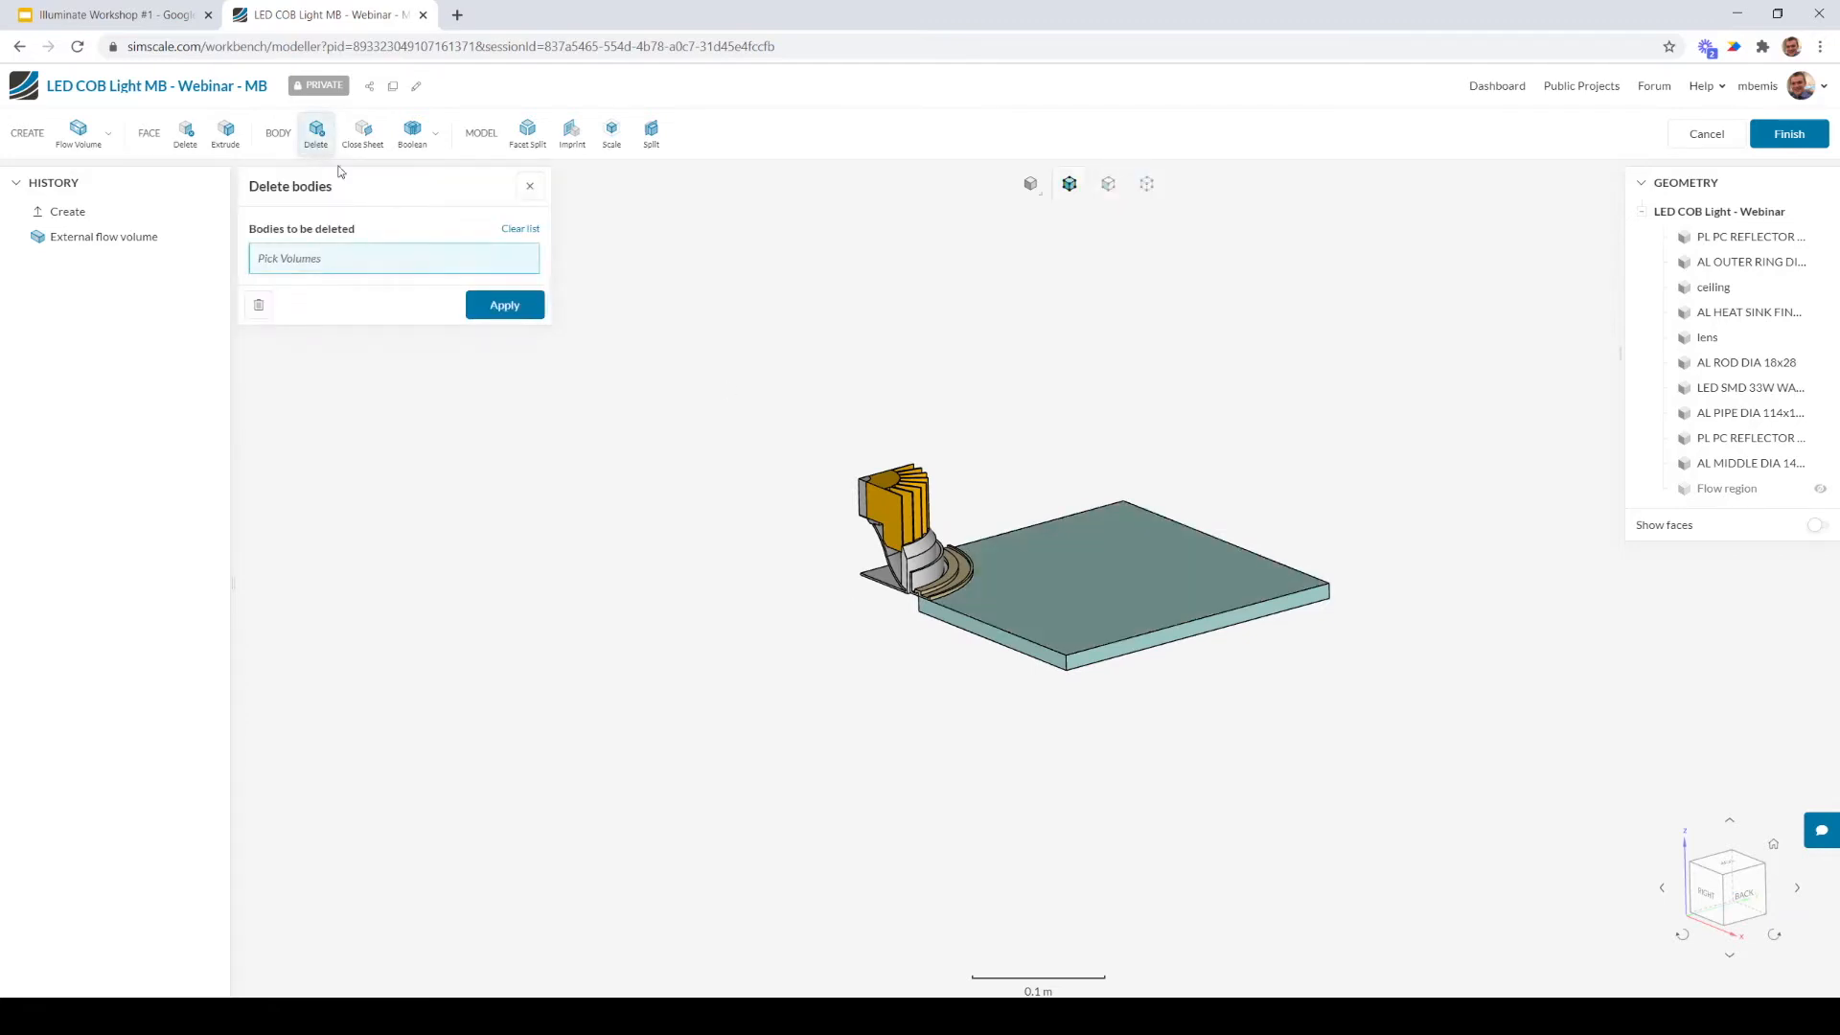
pyautogui.click(1099, 563)
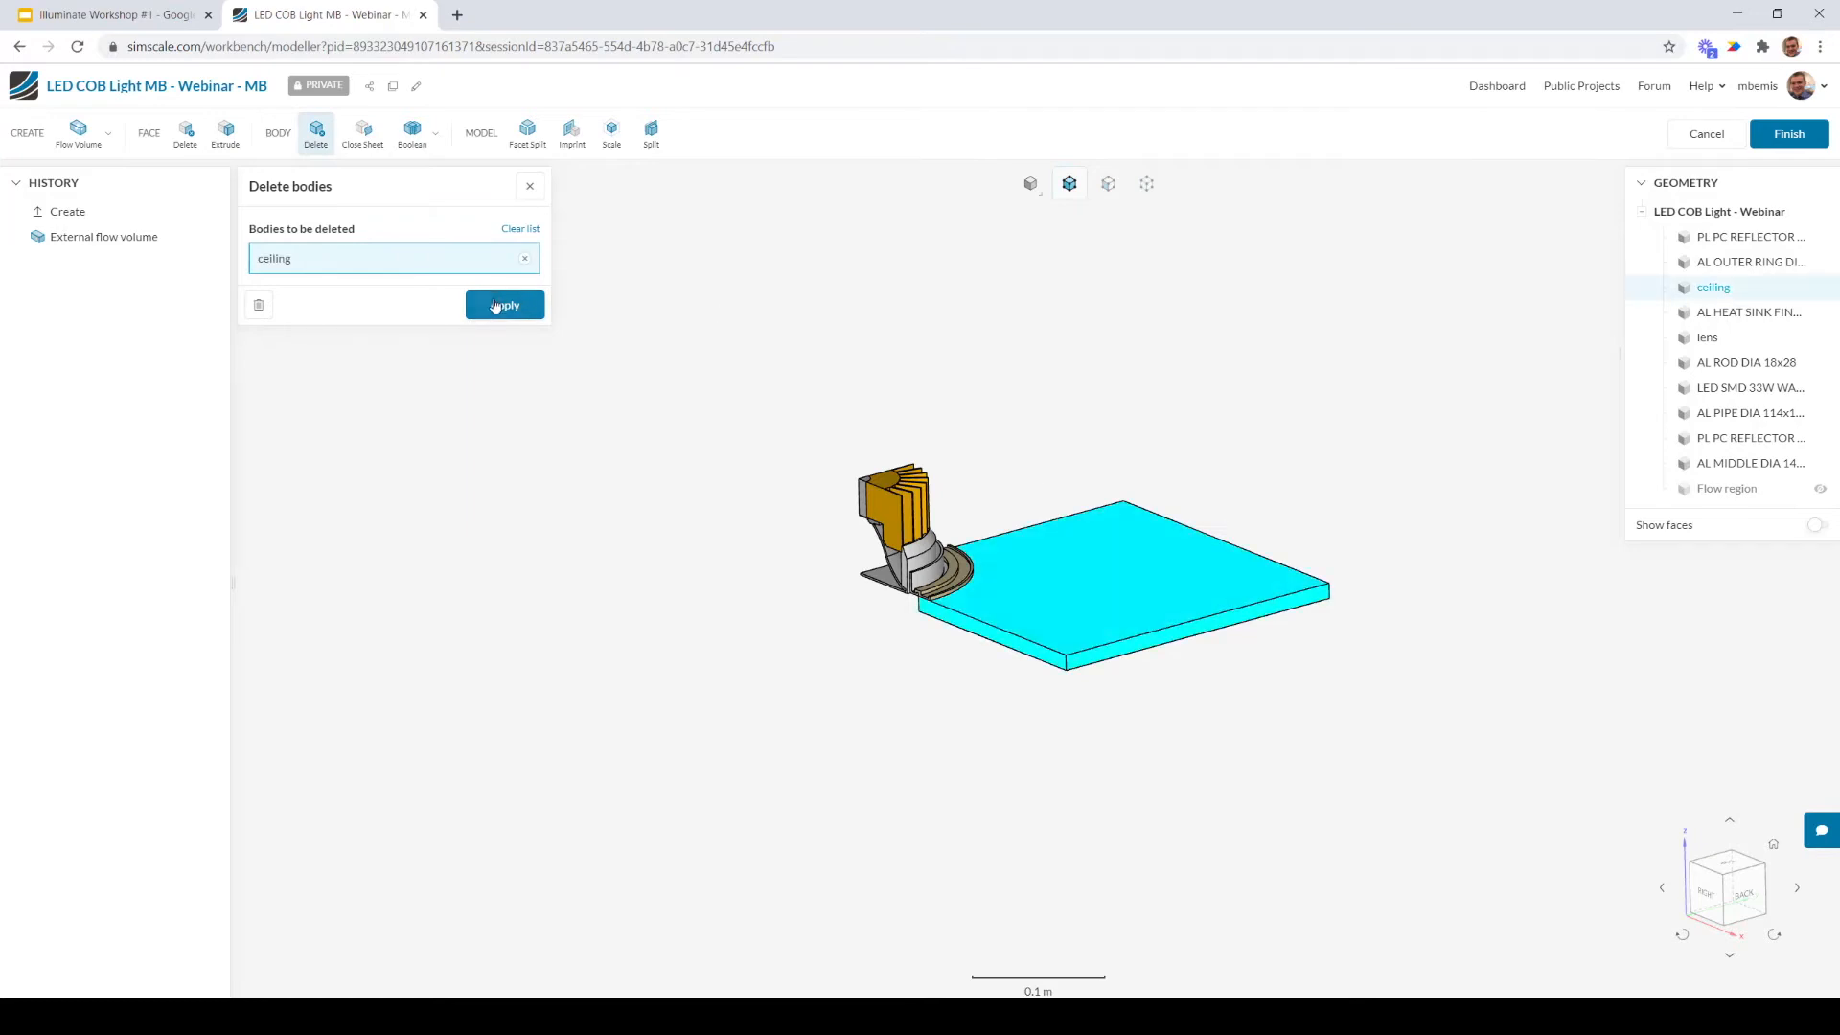
pyautogui.click(495, 305)
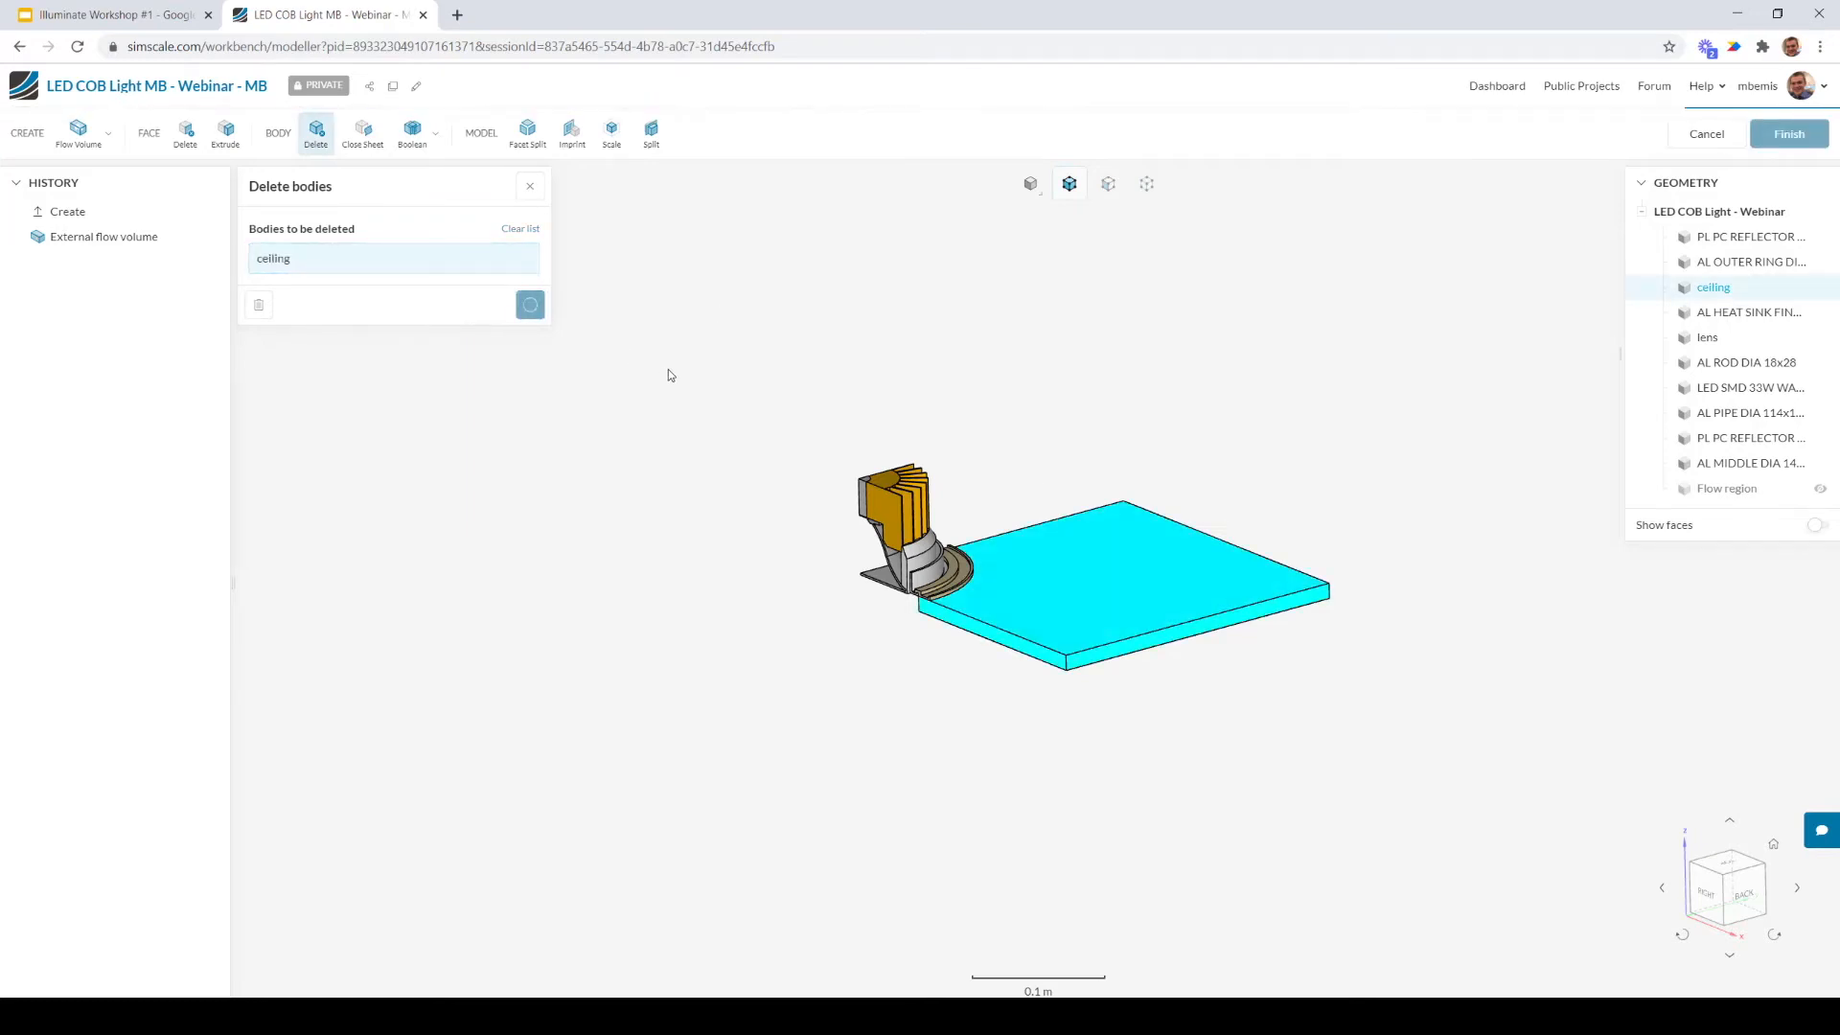
# Make the Flow region visible again and examine its shape around the removed ceiling
pyautogui.rightClick(669, 372)
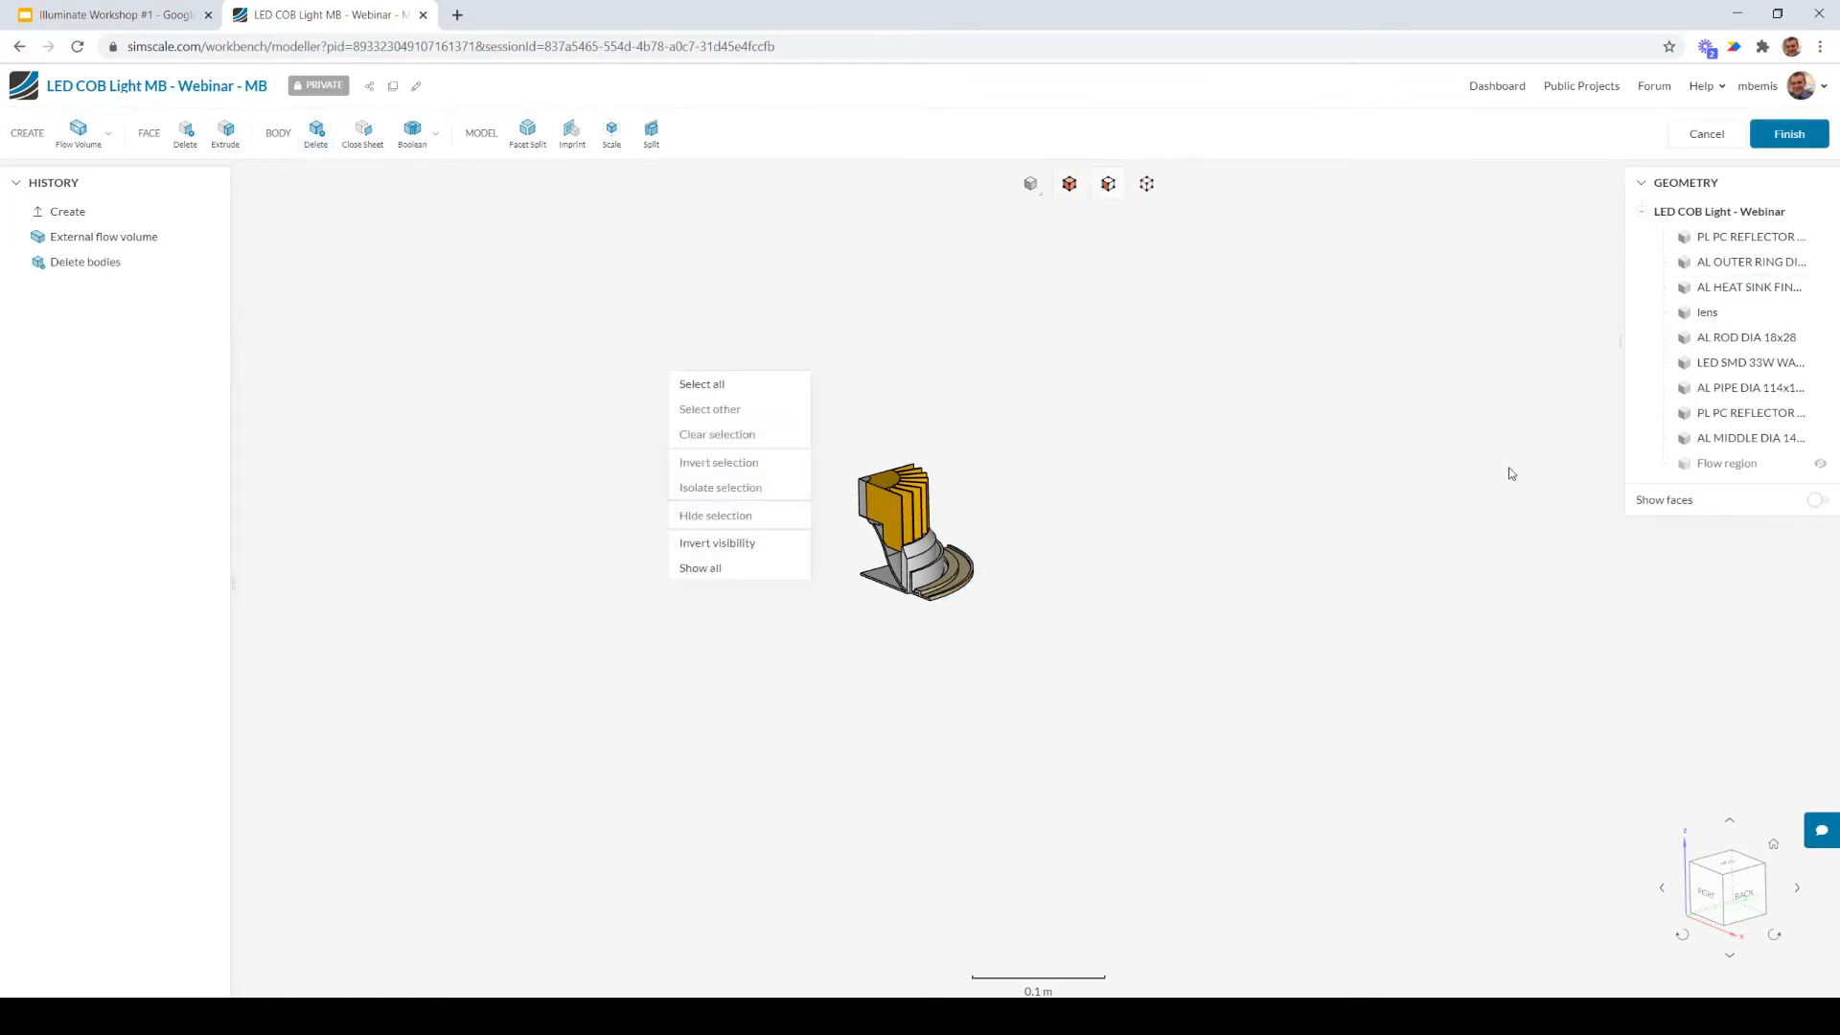
pyautogui.click(1820, 463)
pyautogui.moveTo(1556, 665); pyautogui.dragTo(1650, 567)
pyautogui.scroll(4, 1038, 538)
pyautogui.moveTo(1514, 645)
pyautogui.mouseDown()
pyautogui.moveTo(1527, 624)
pyautogui.moveTo(1524, 641)
pyautogui.moveTo(1388, 624)
pyautogui.moveTo(1320, 686)
pyautogui.moveTo(1380, 600)
pyautogui.moveTo(1544, 661)
pyautogui.mouseUp()
pyautogui.moveTo(1437, 624); pyautogui.dragTo(1395, 602)
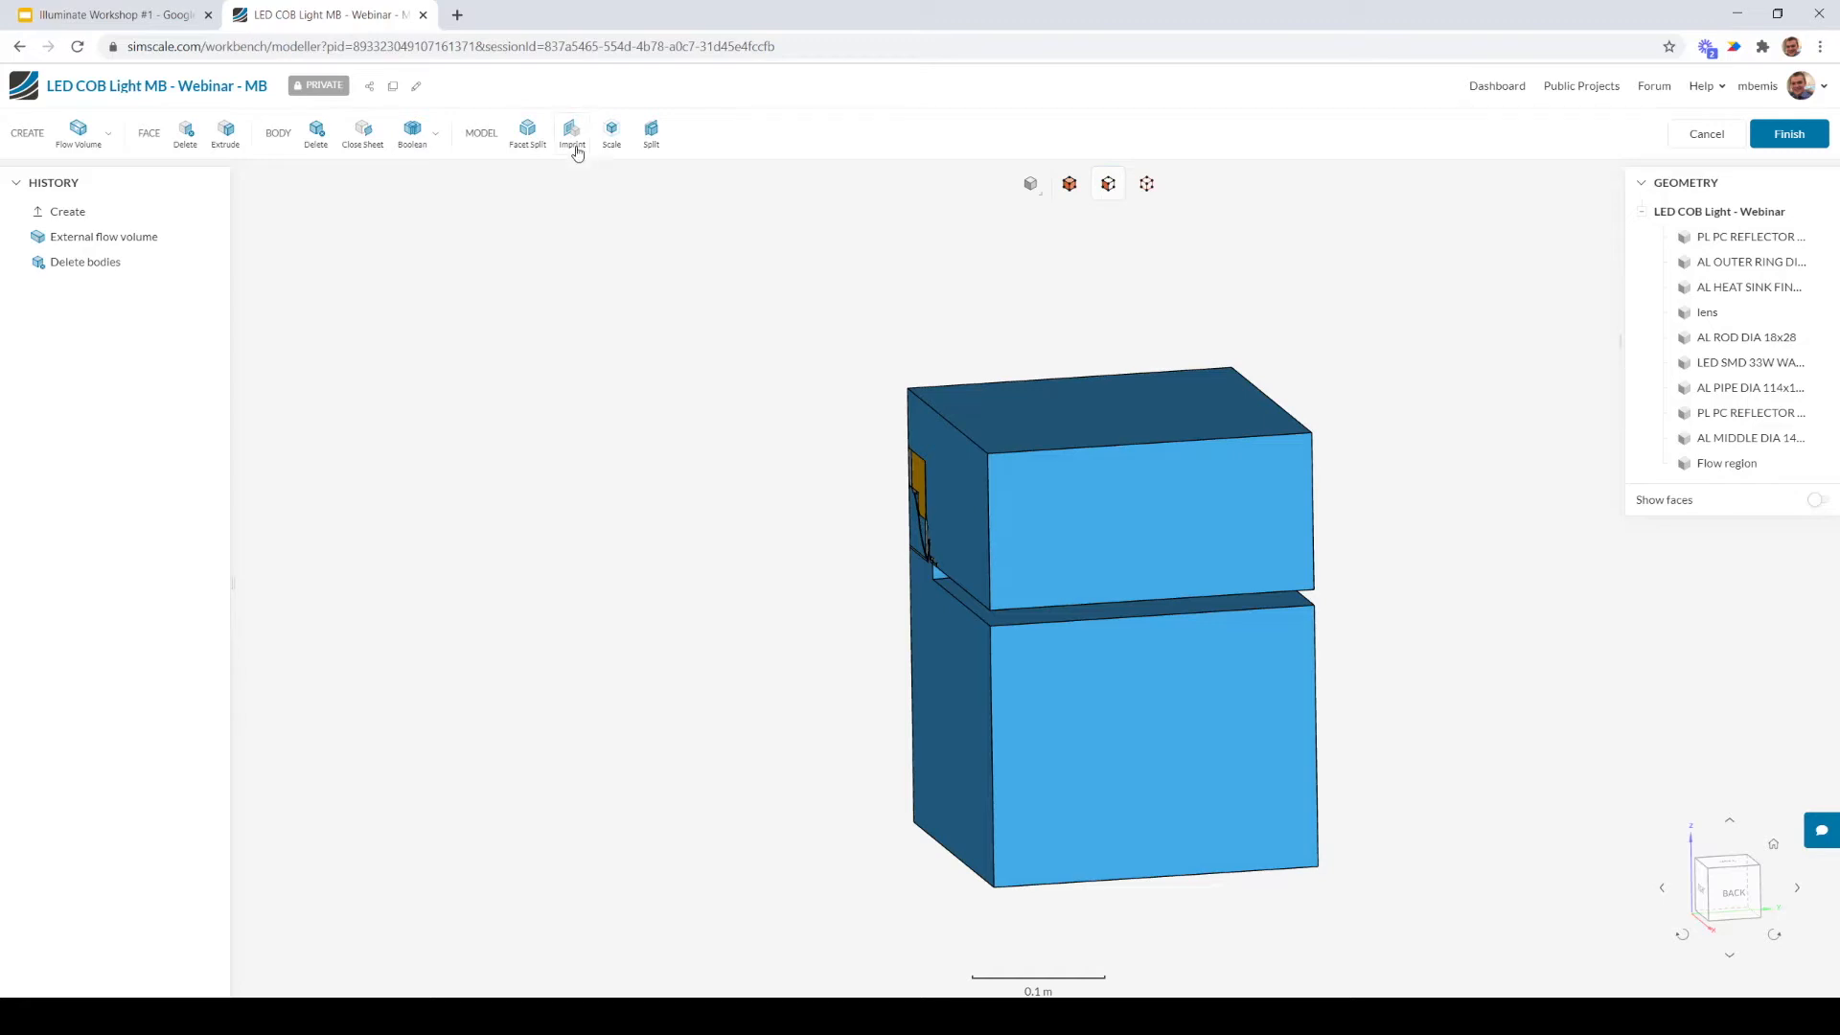
# Apply an Imprint to the whole model and finish the CAD mode edits
pyautogui.click(576, 151)
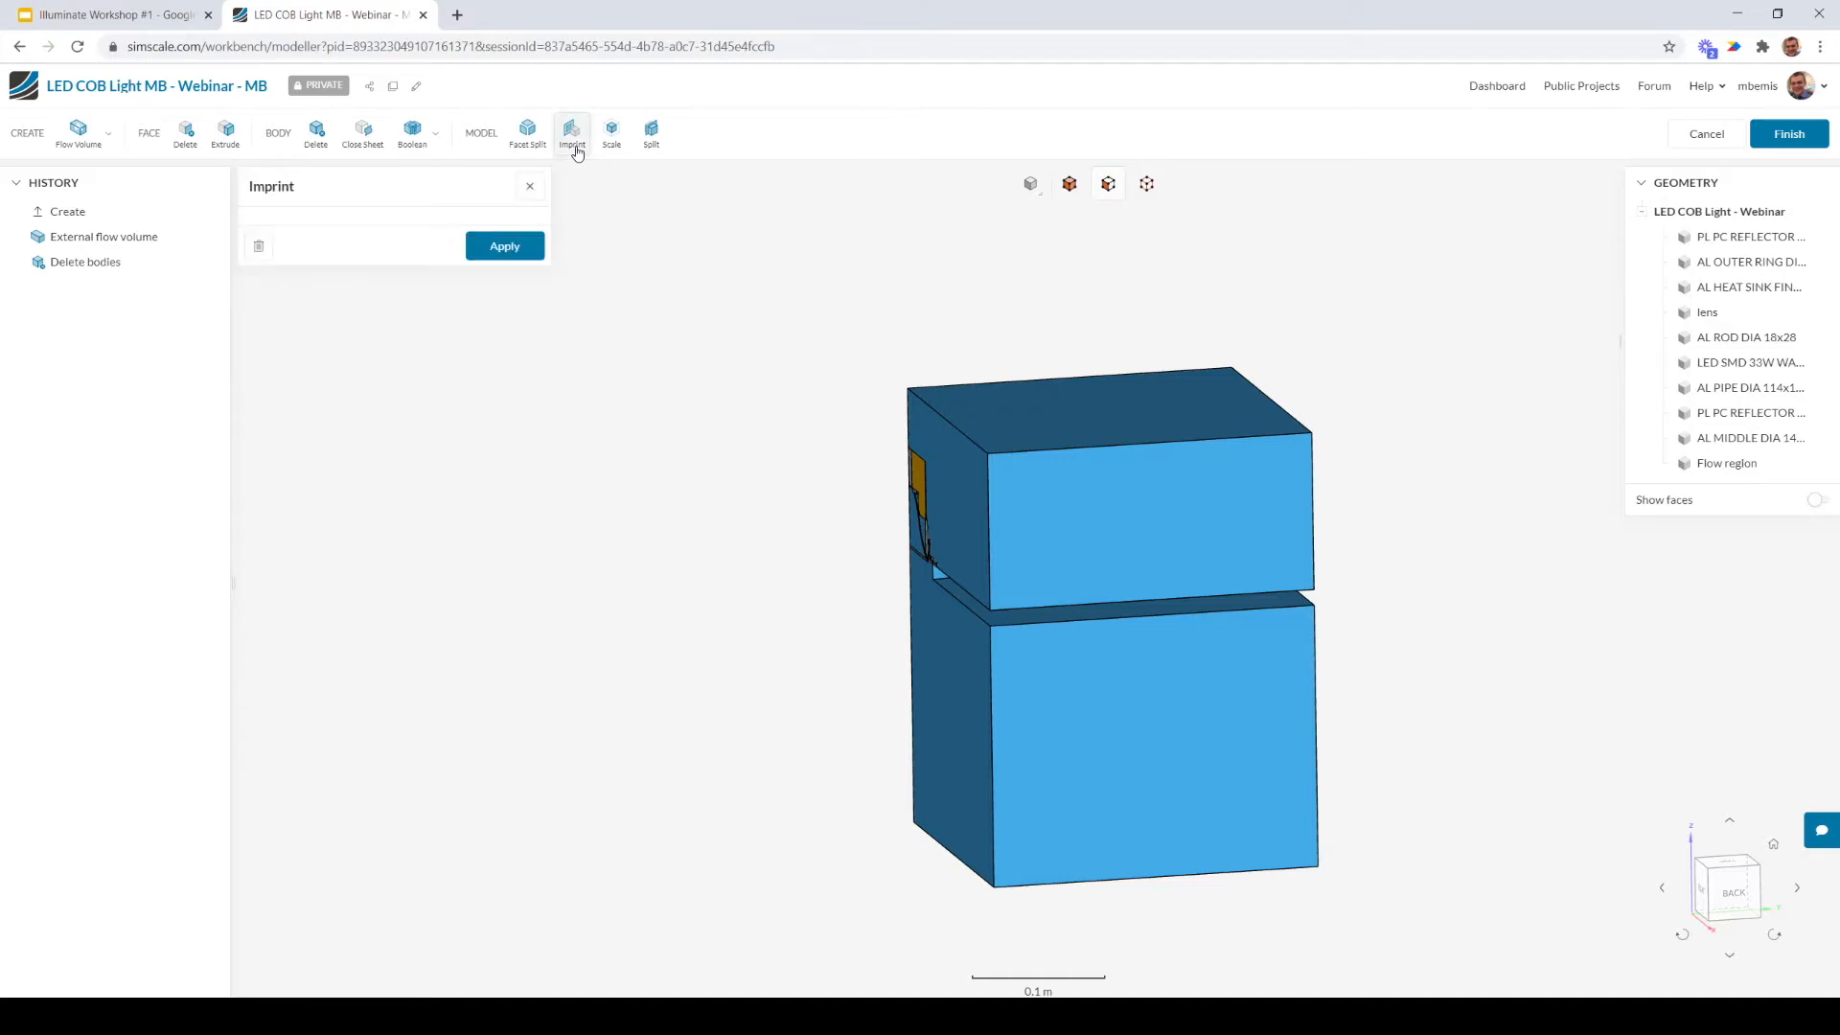
pyautogui.click(508, 249)
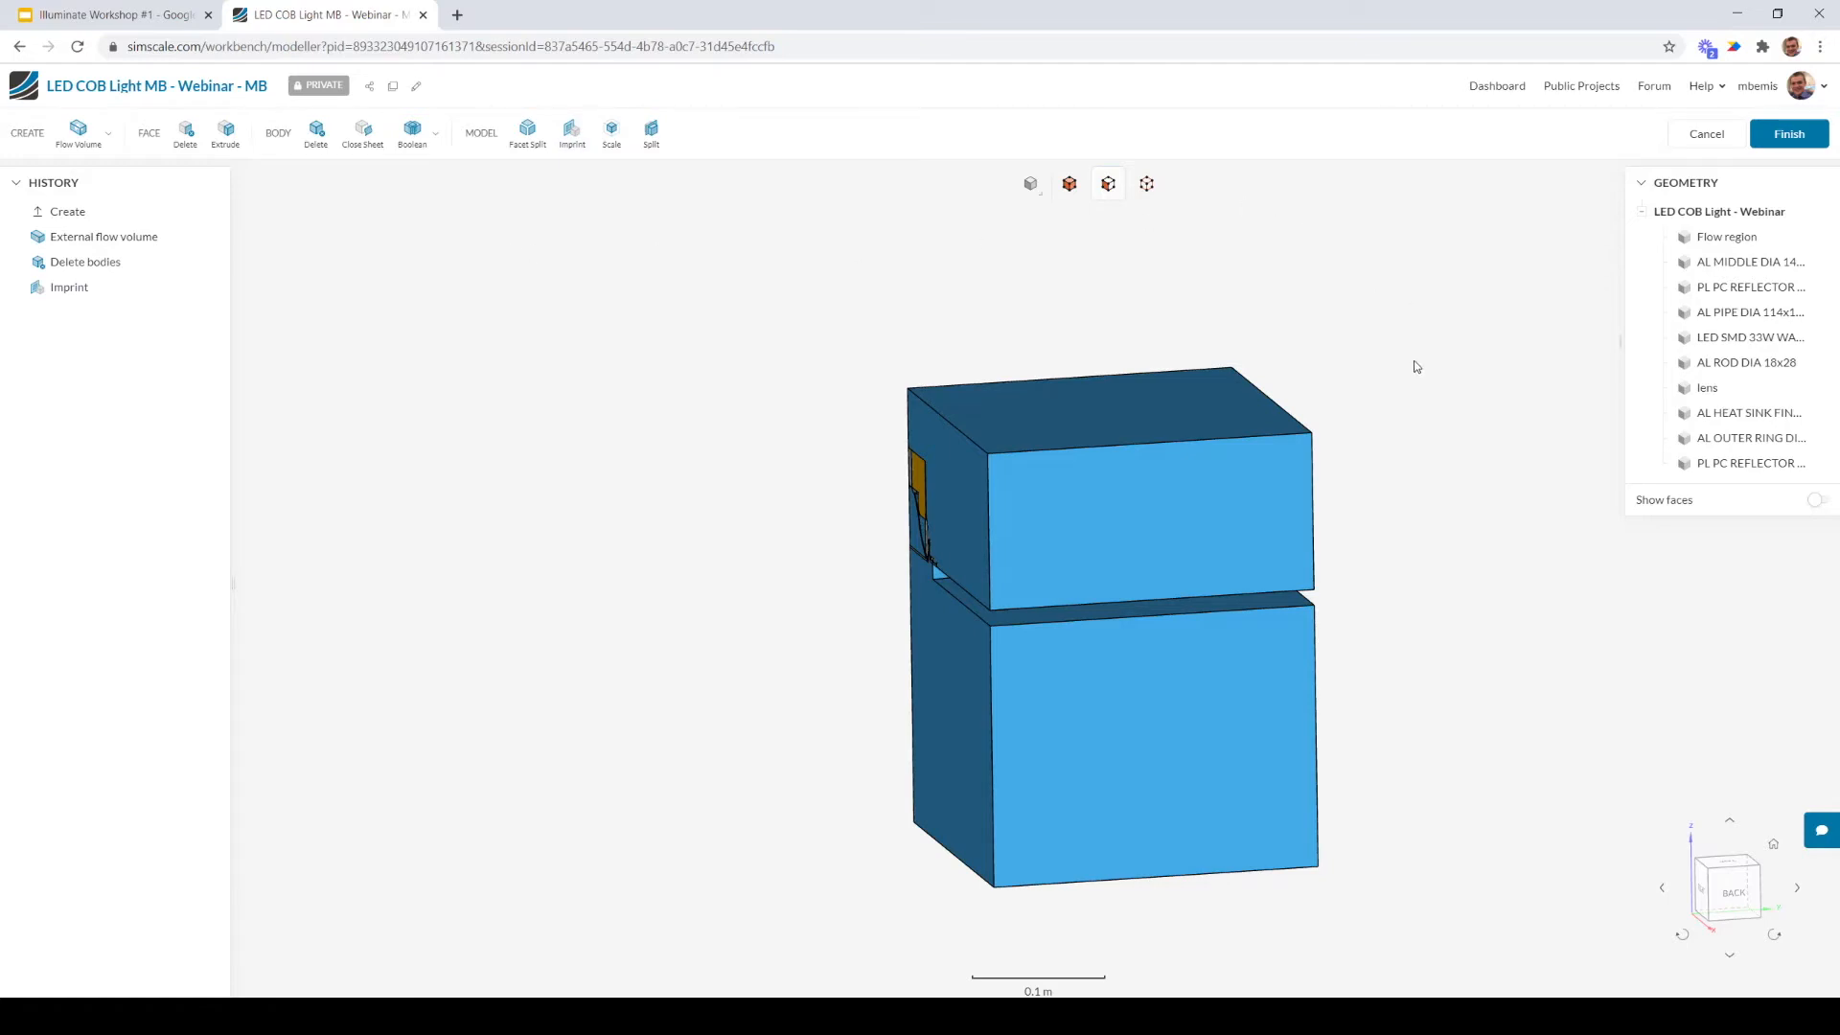
pyautogui.moveTo(1430, 344); pyautogui.dragTo(1415, 392)
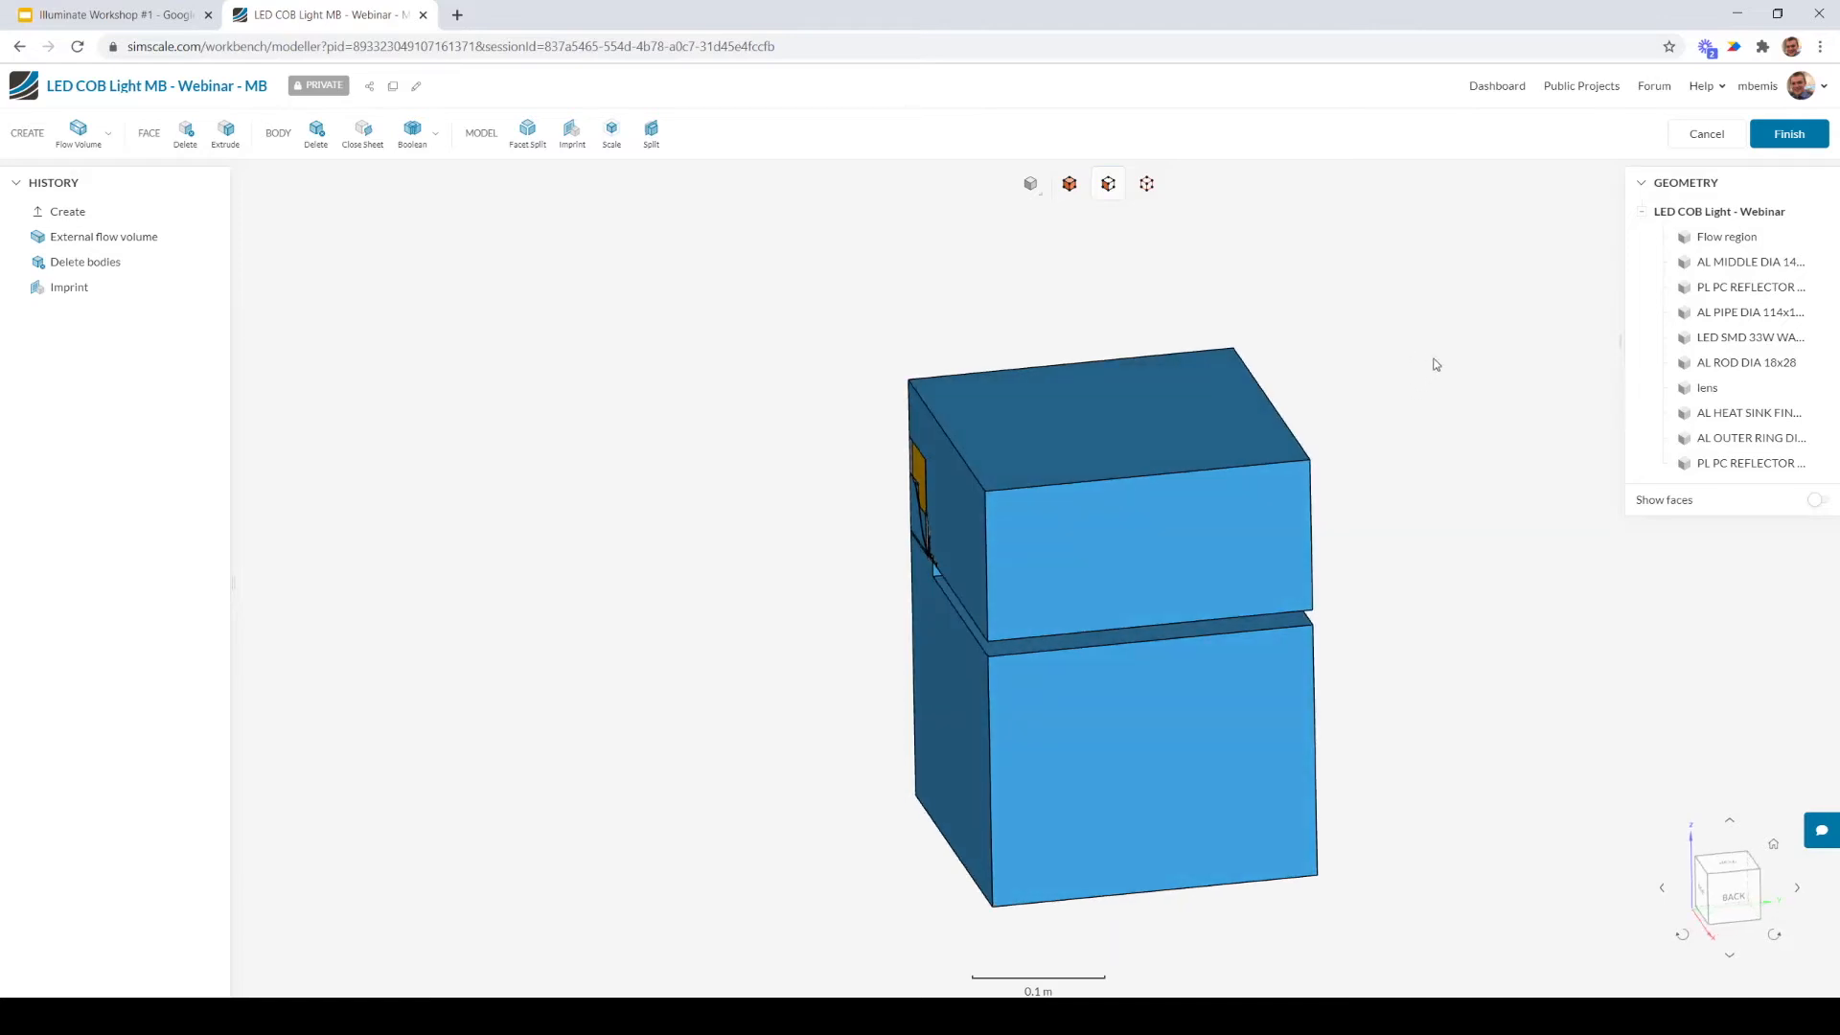
pyautogui.click(1813, 139)
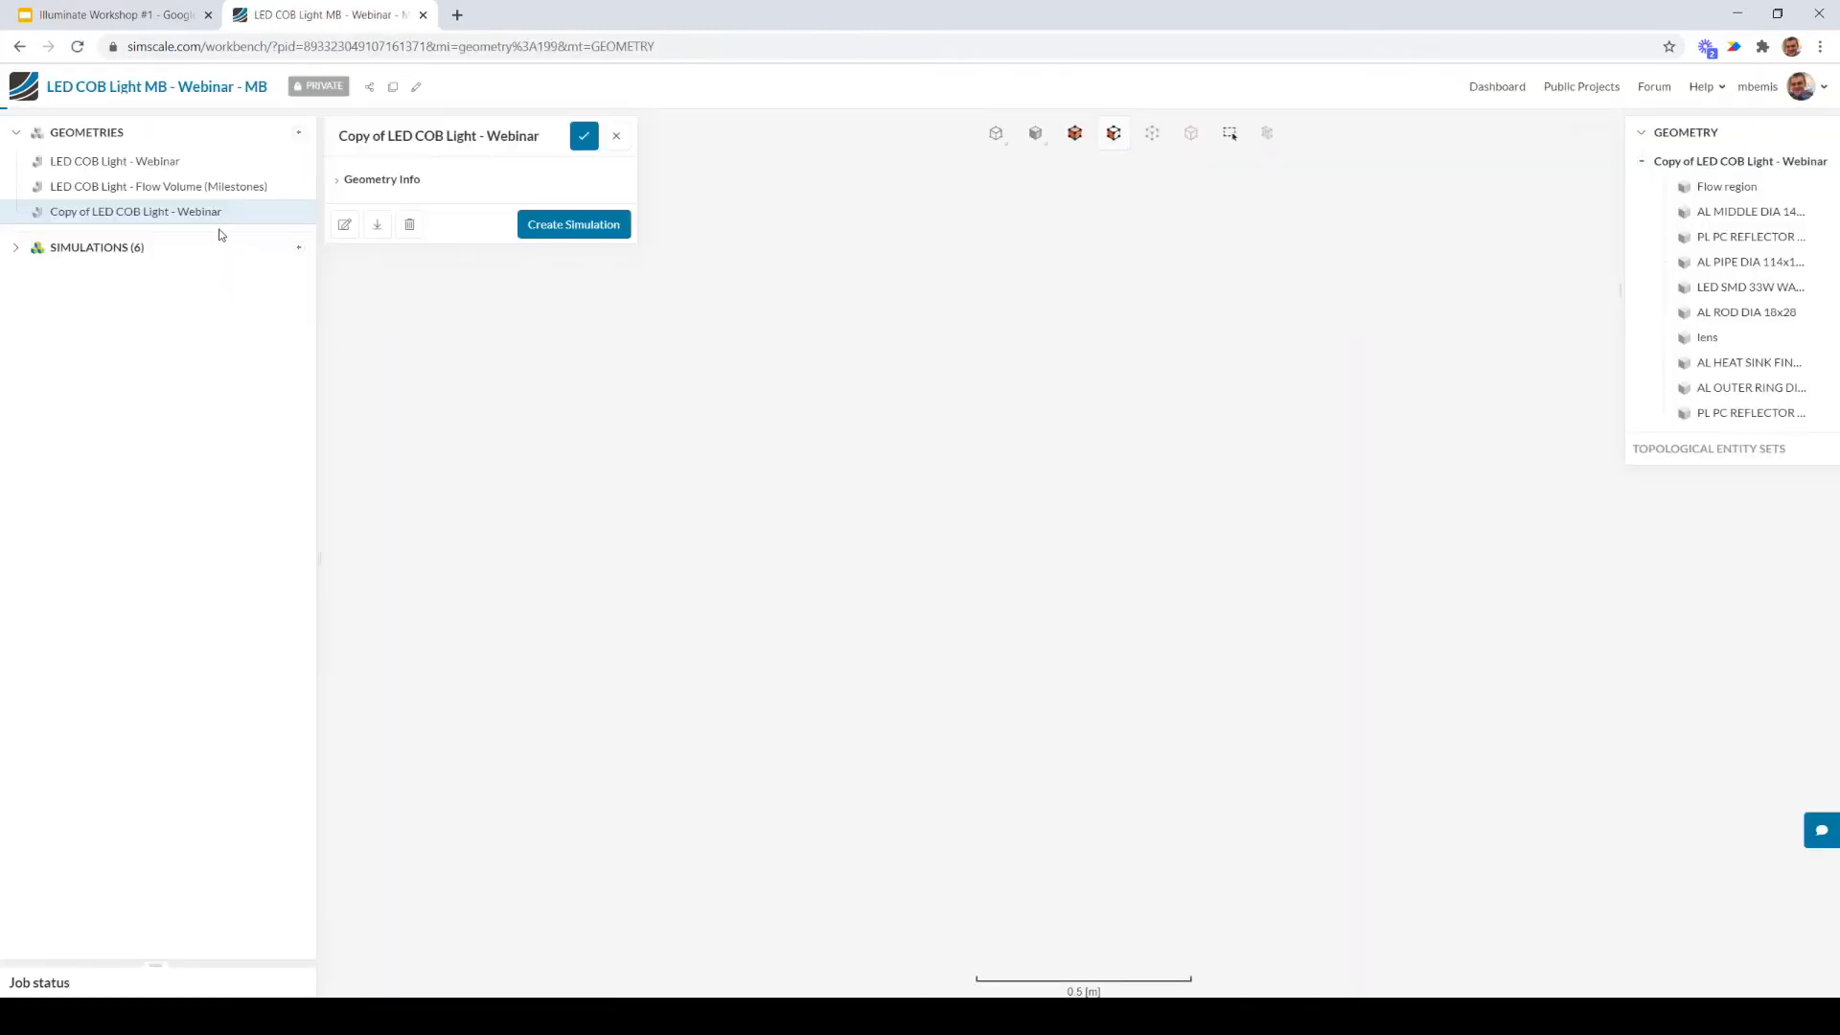
# Assign the LED COB Light - Flow Volume (Milestones) geometry as the domain of the Milestone 1 - Geometry and Gravity simulation
pyautogui.click(127, 248)
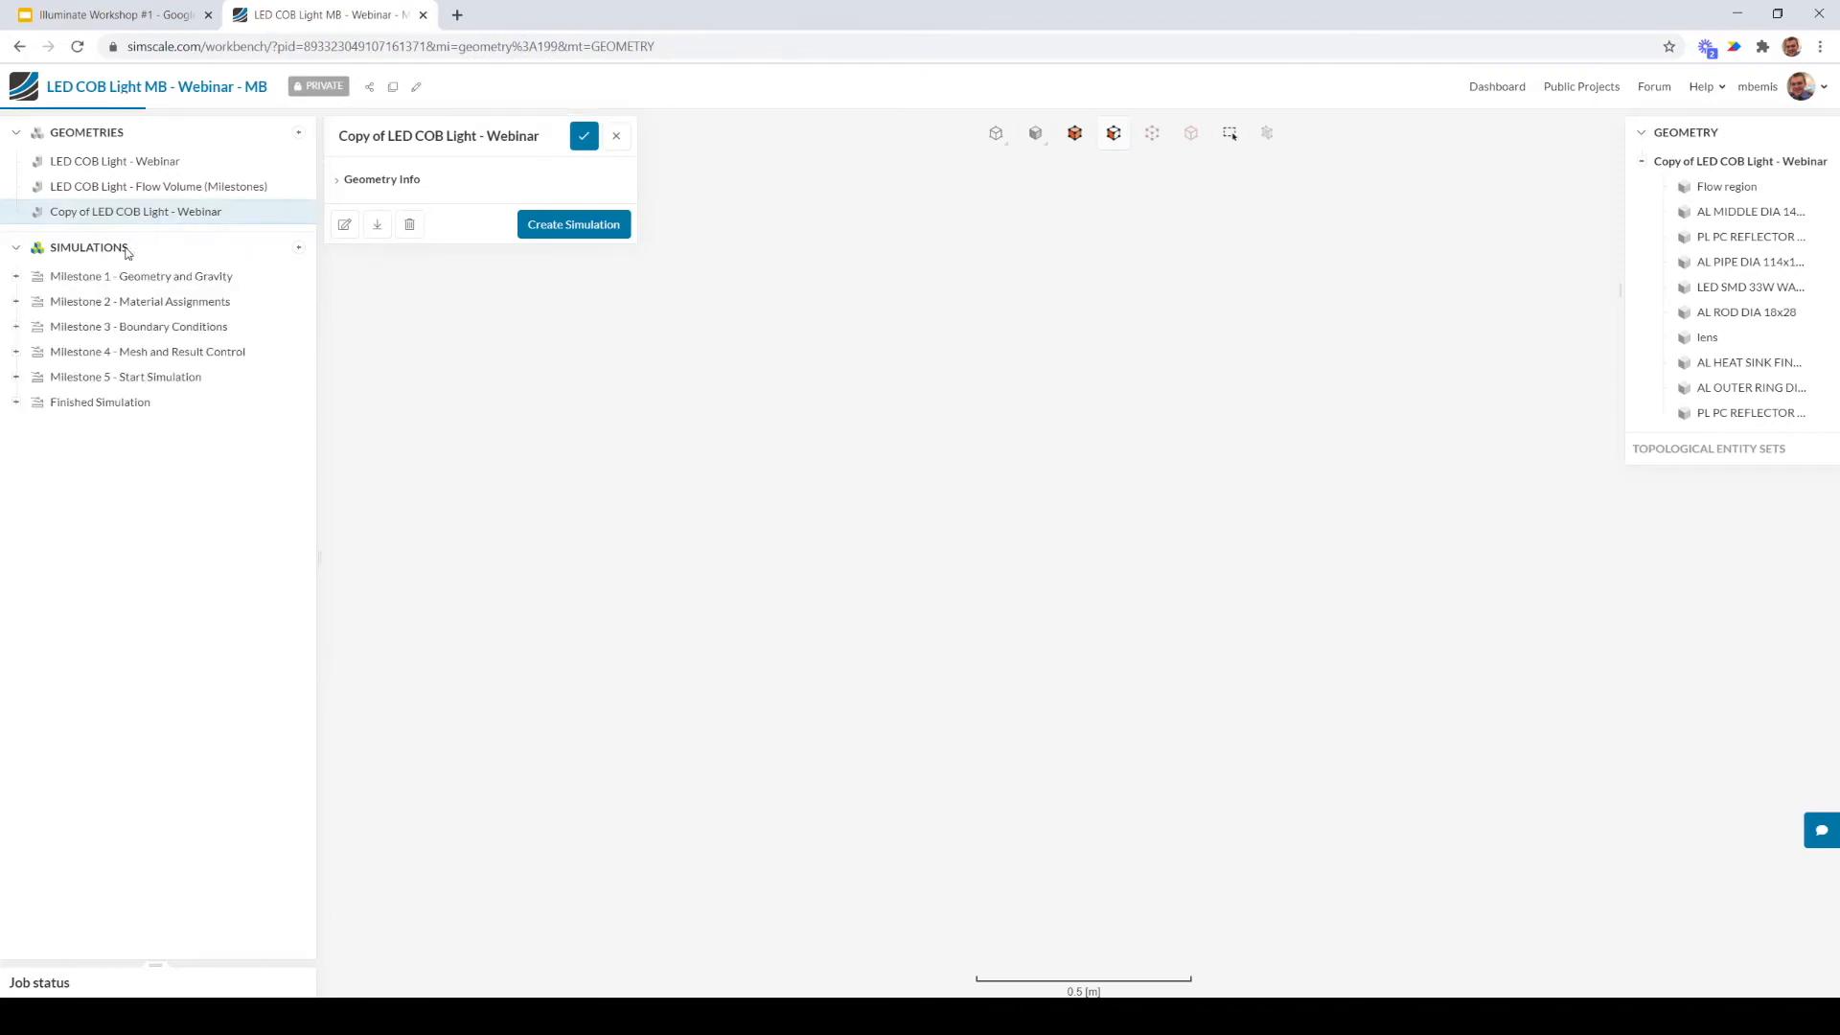
pyautogui.click(16, 276)
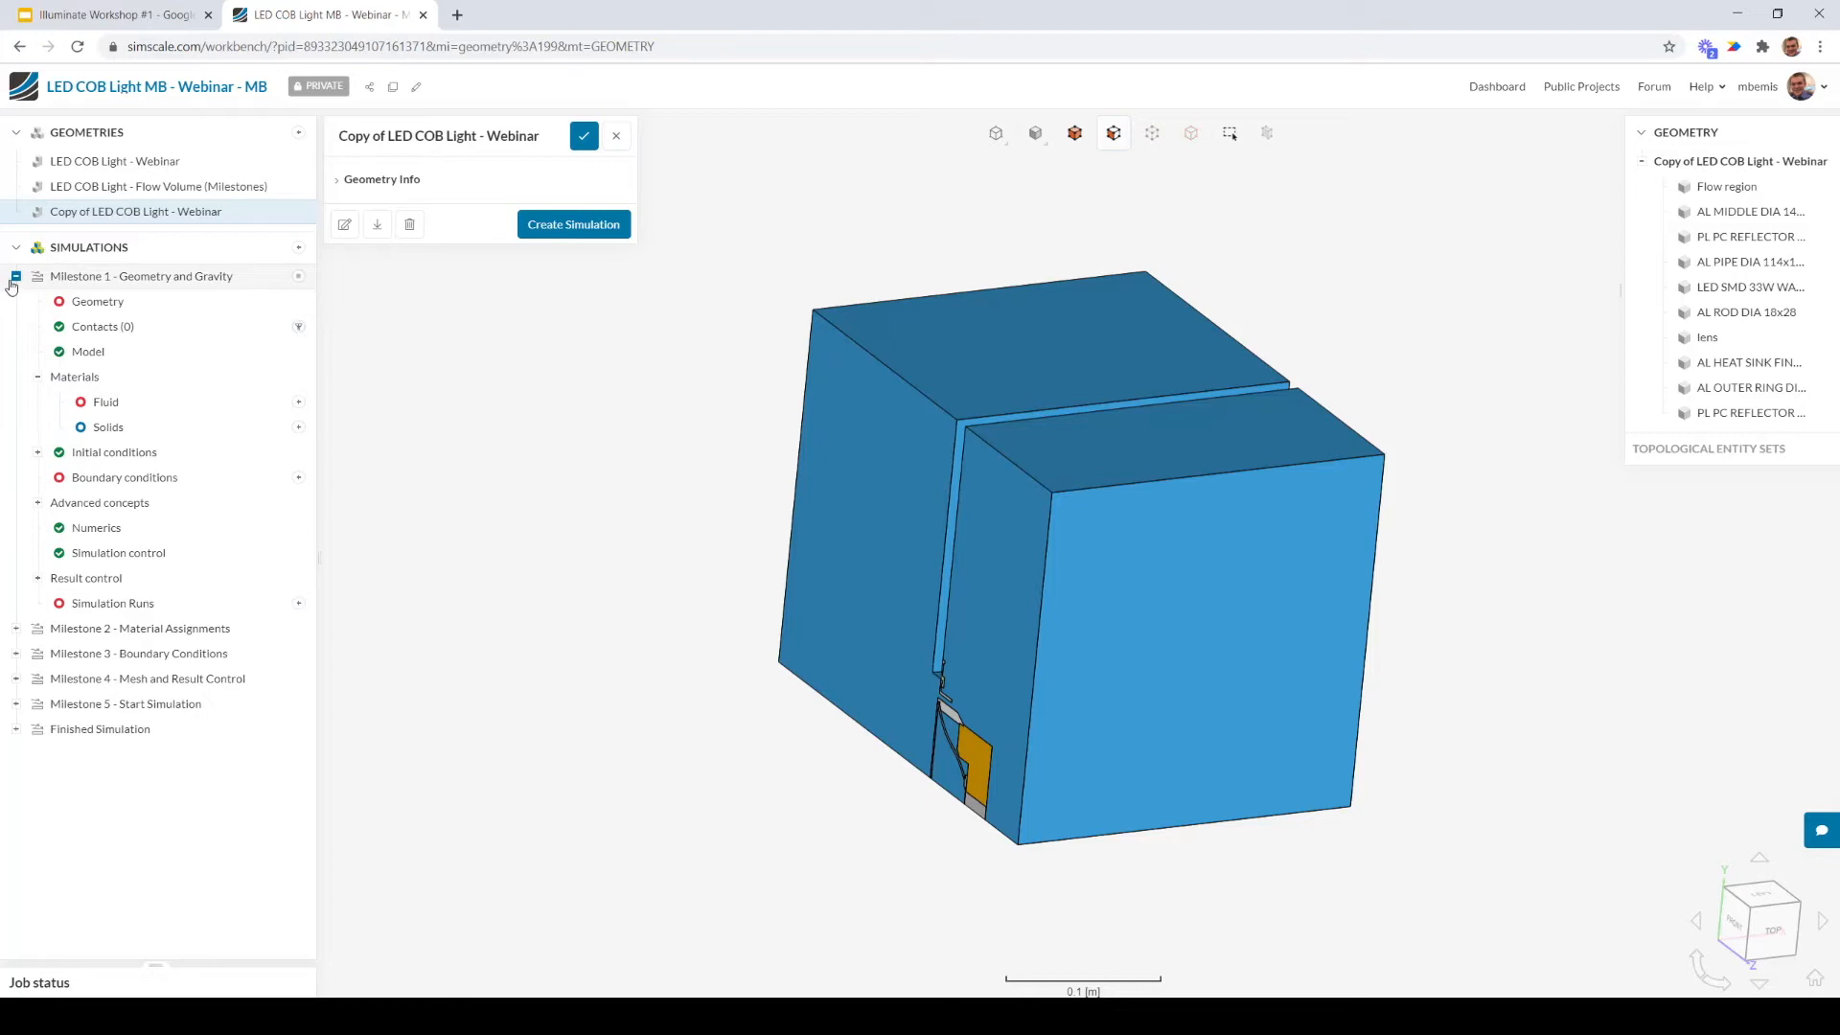
pyautogui.click(152, 302)
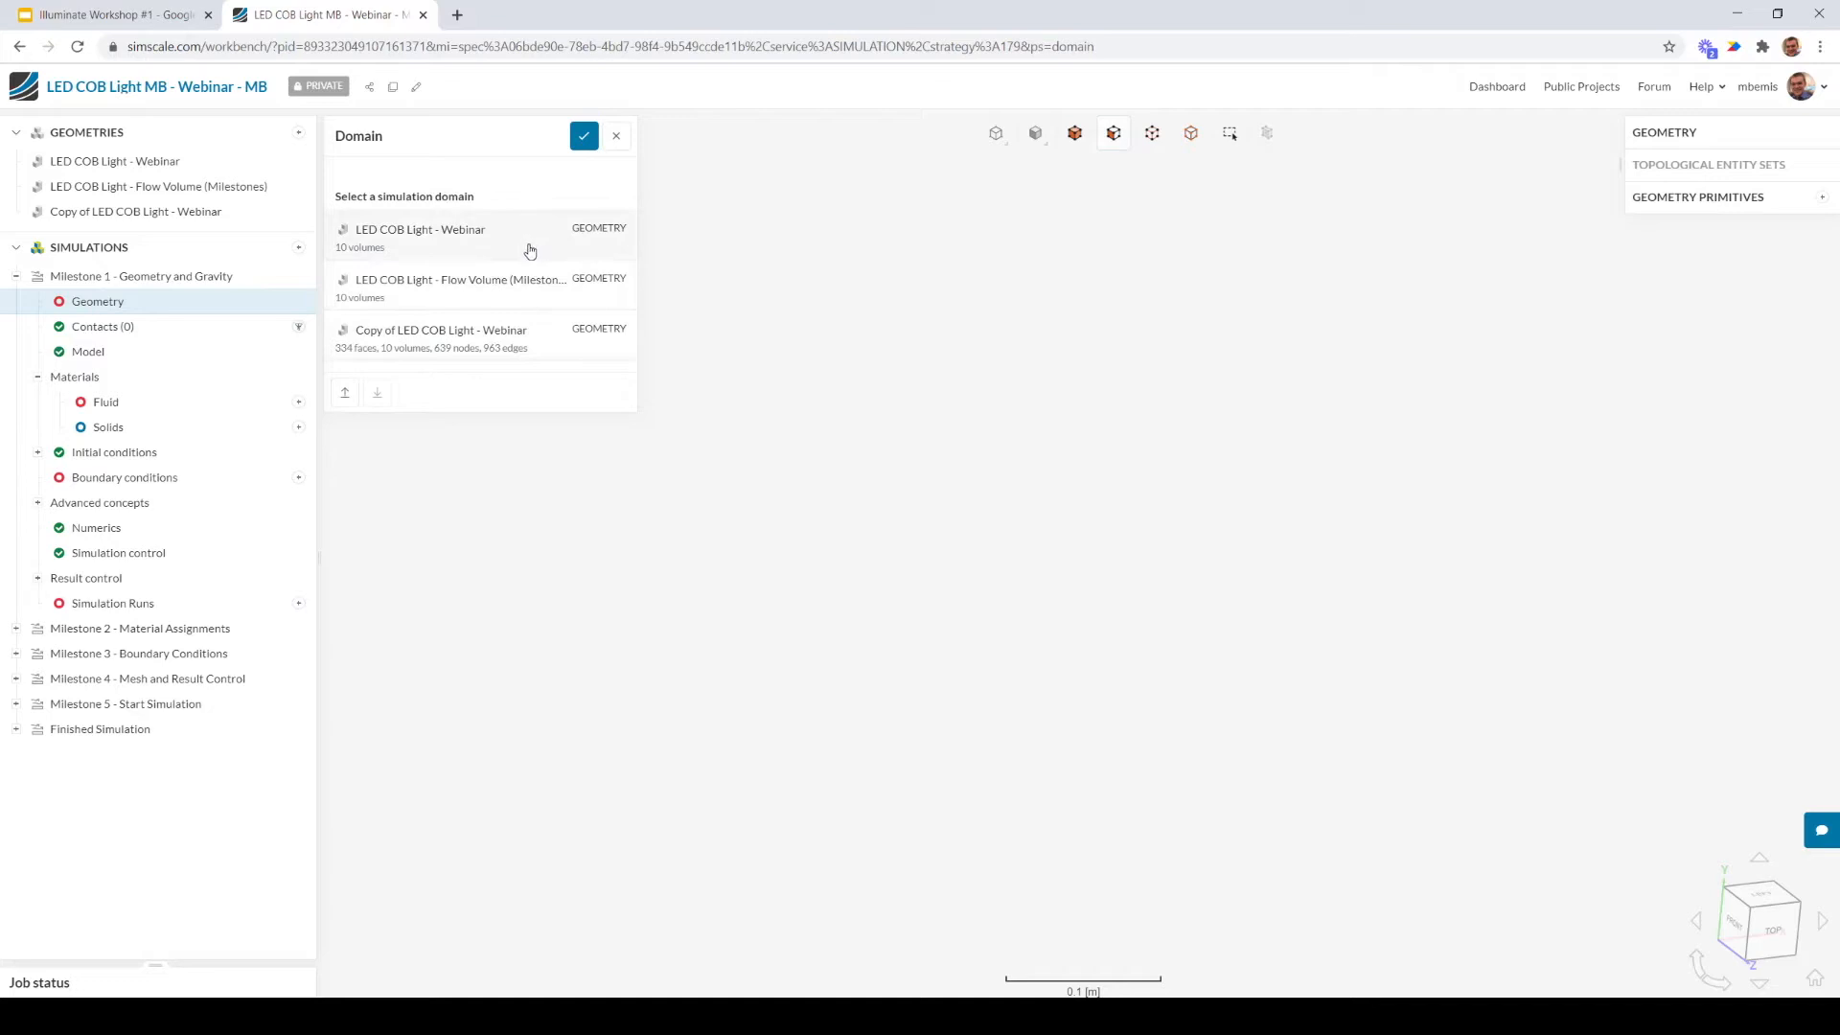
pyautogui.click(541, 291)
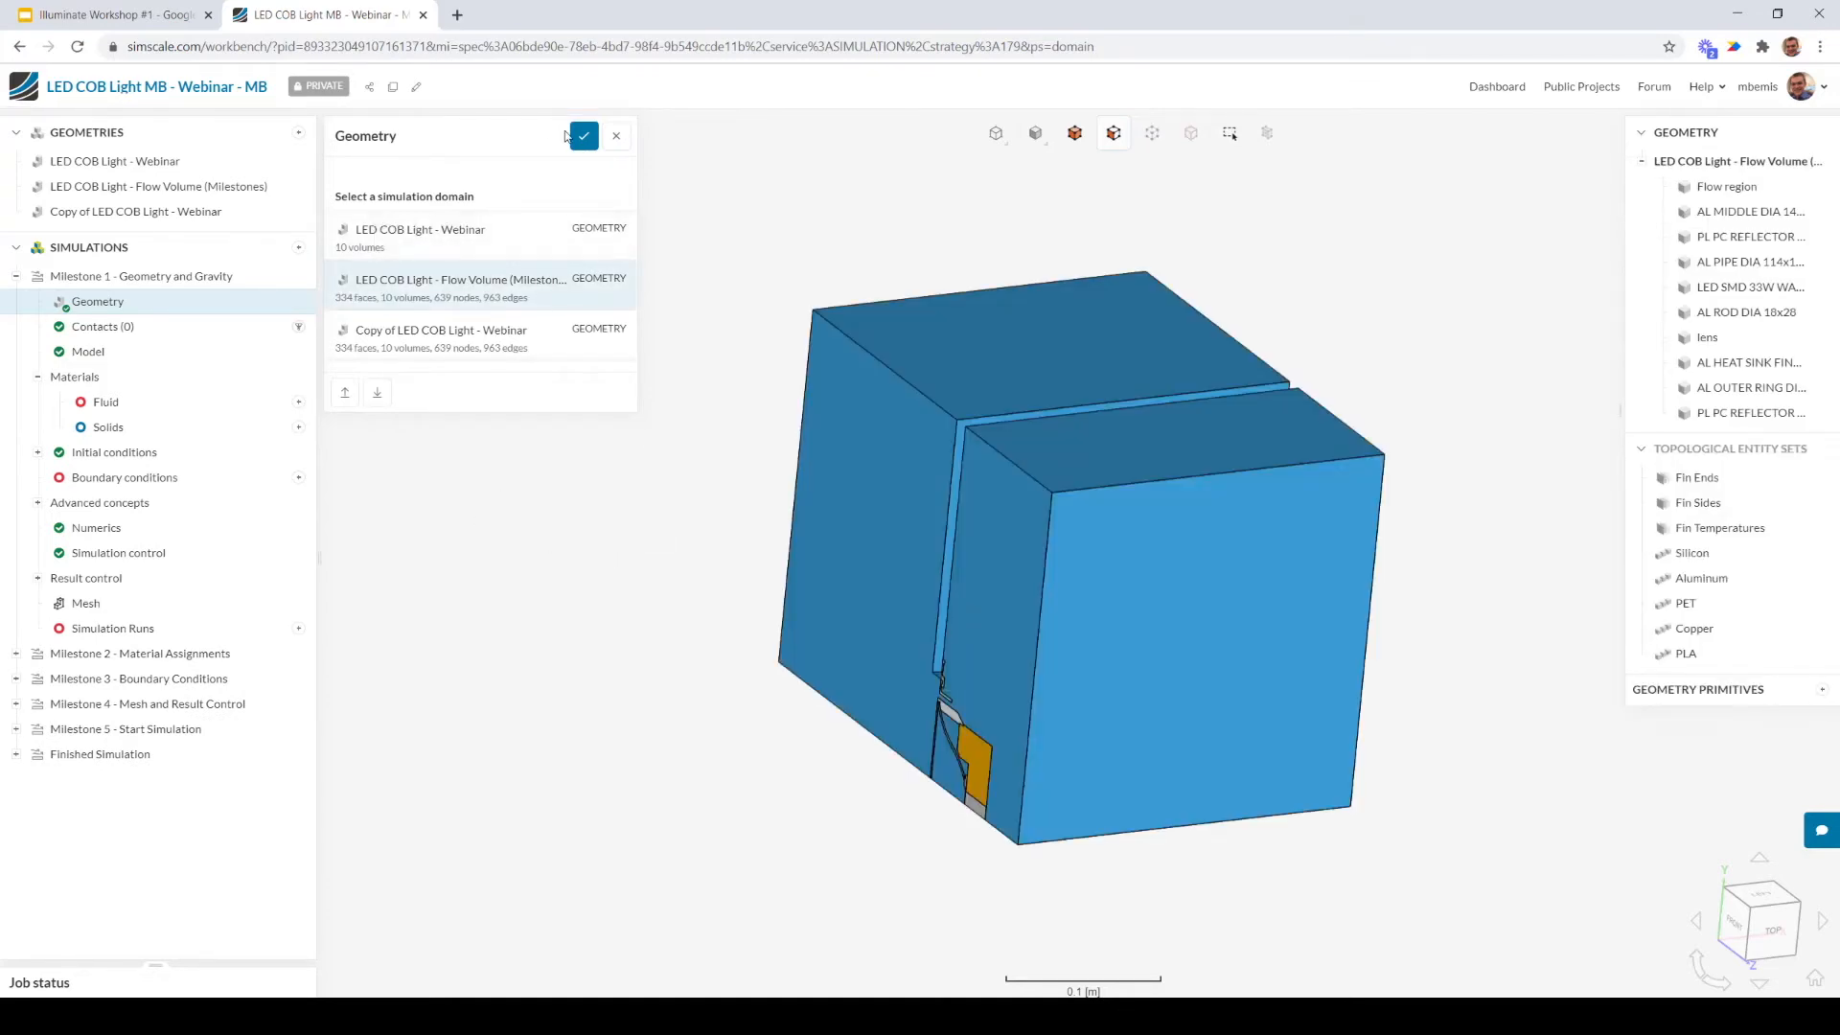
pyautogui.click(584, 137)
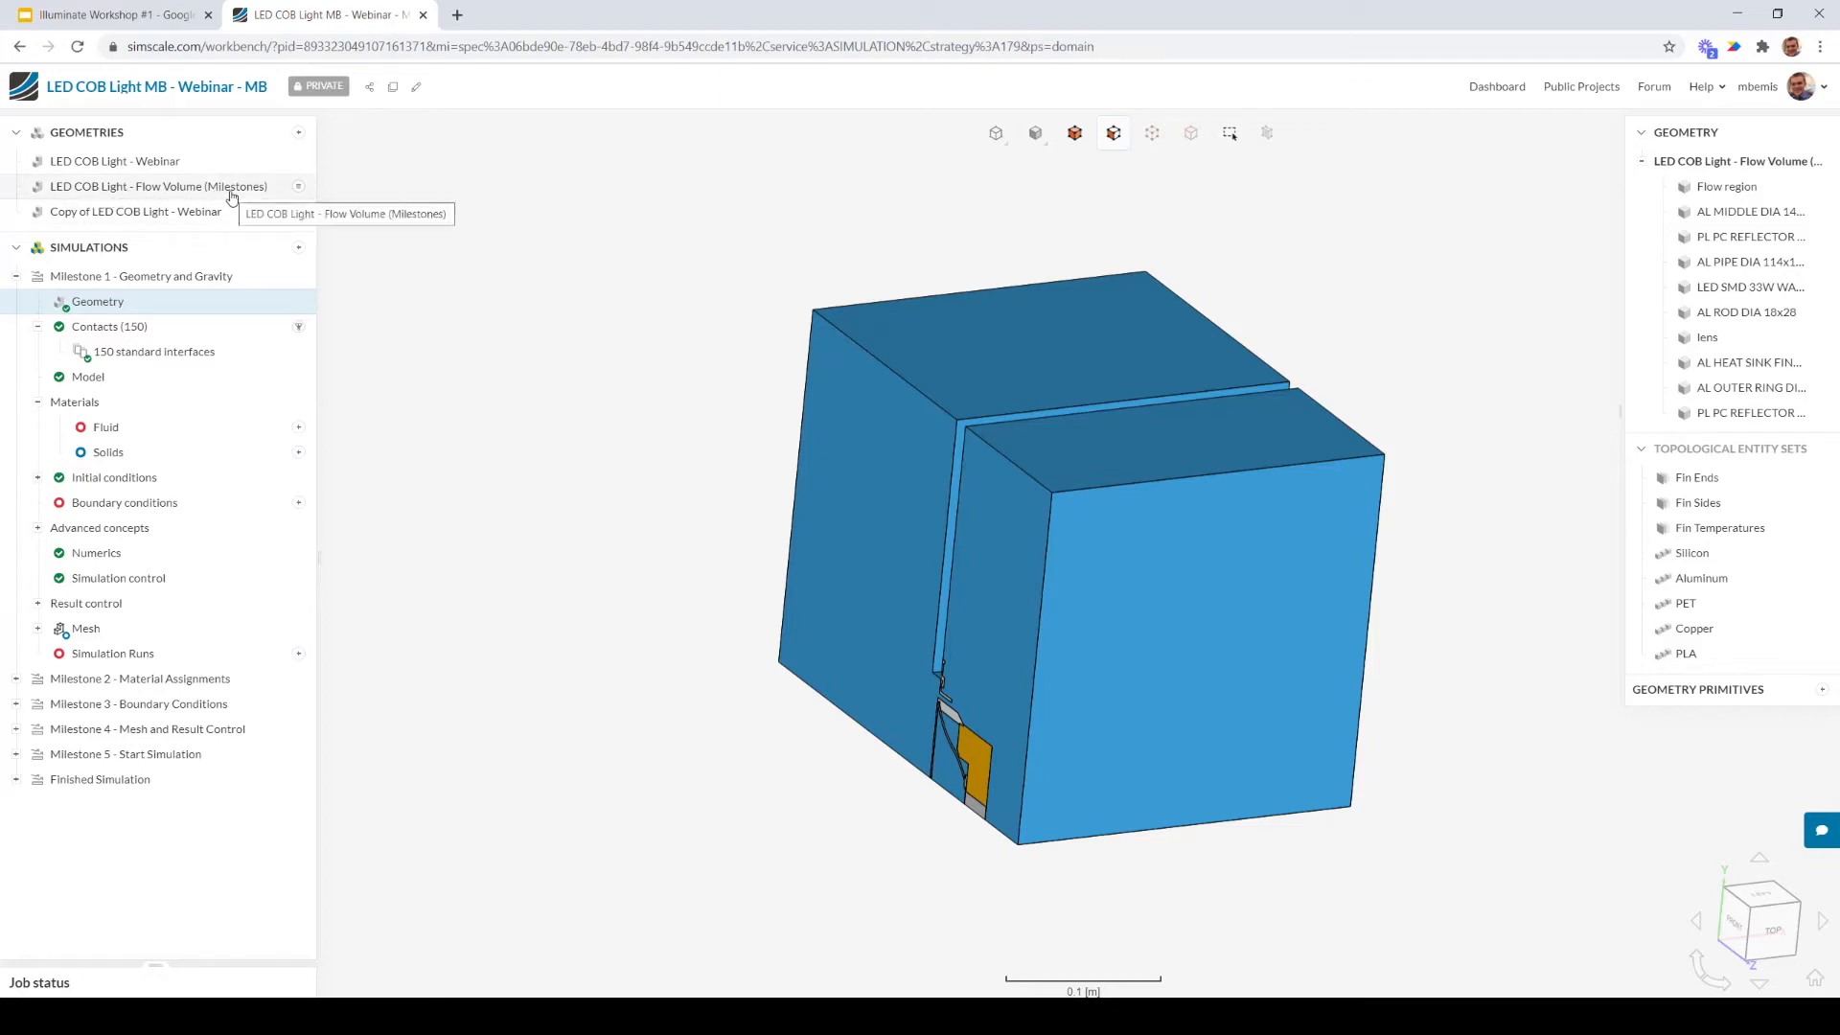
# Check the model's orientation and set Milestone 1's gravity to -9.81 m/s² in the z direction, with x and y at 0
pyautogui.moveTo(682, 705); pyautogui.dragTo(599, 382)
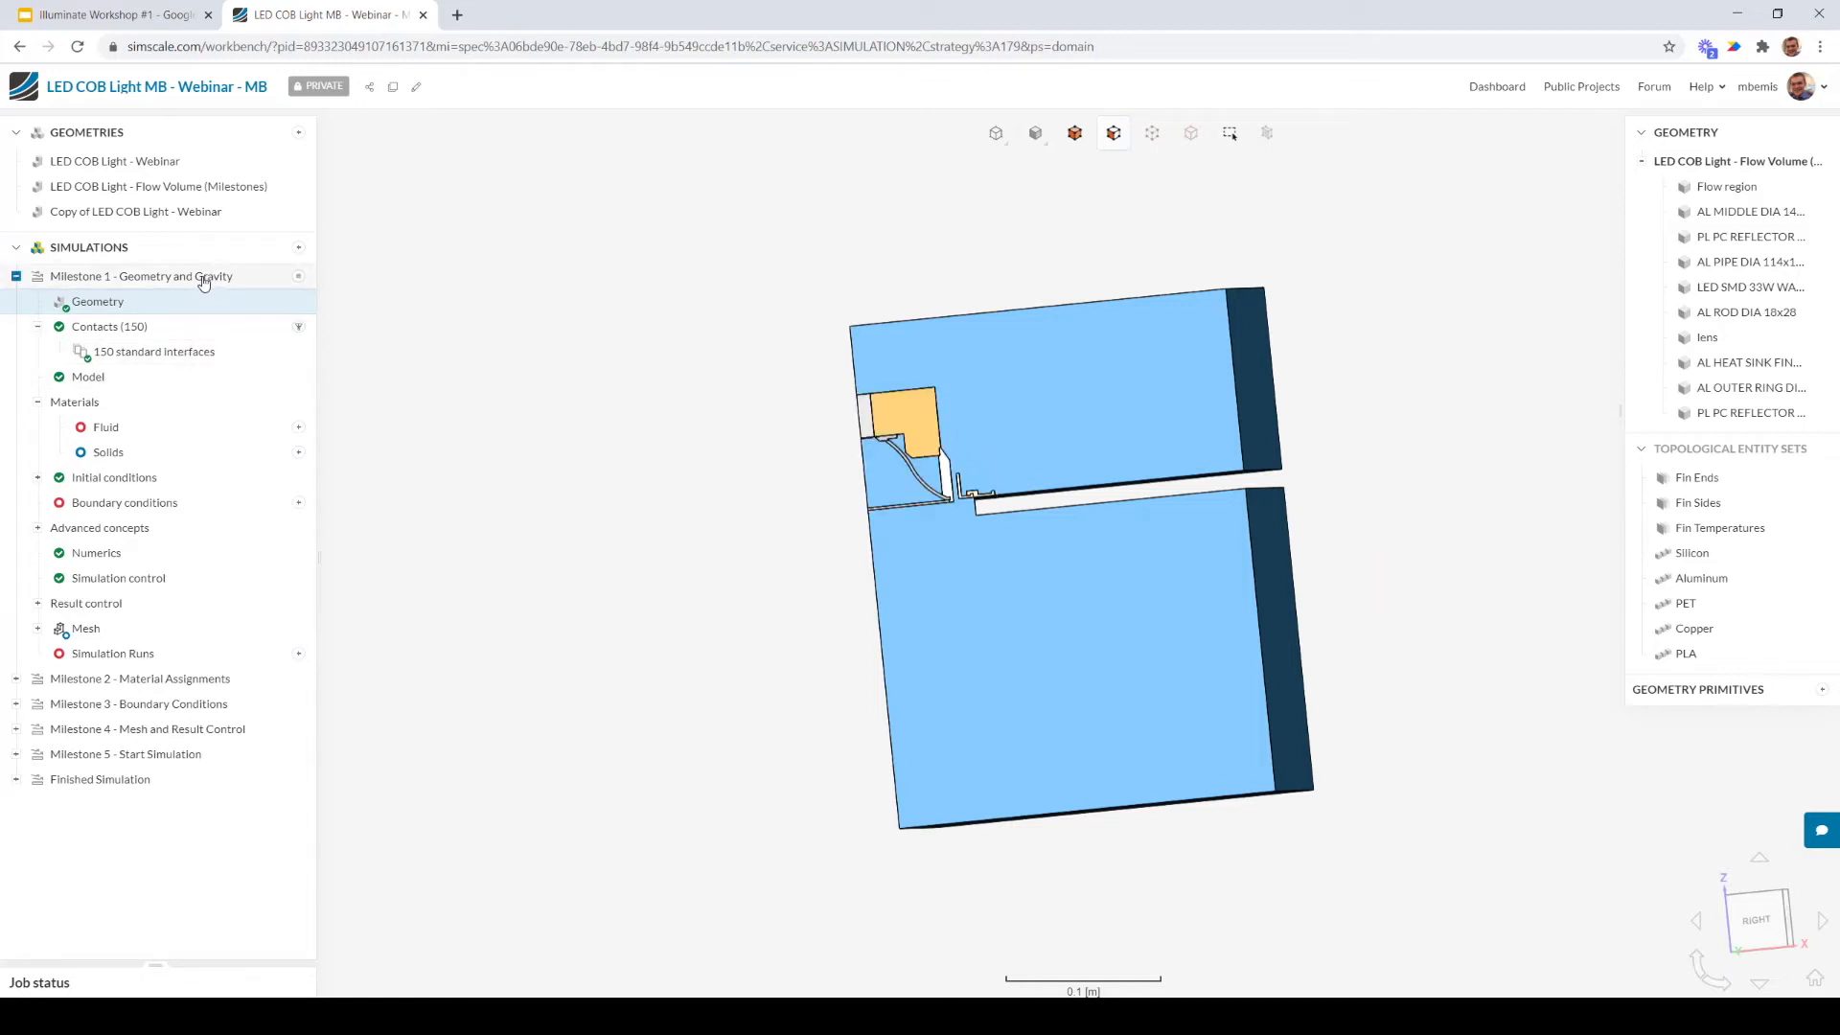
pyautogui.moveTo(560, 560); pyautogui.dragTo(661, 587)
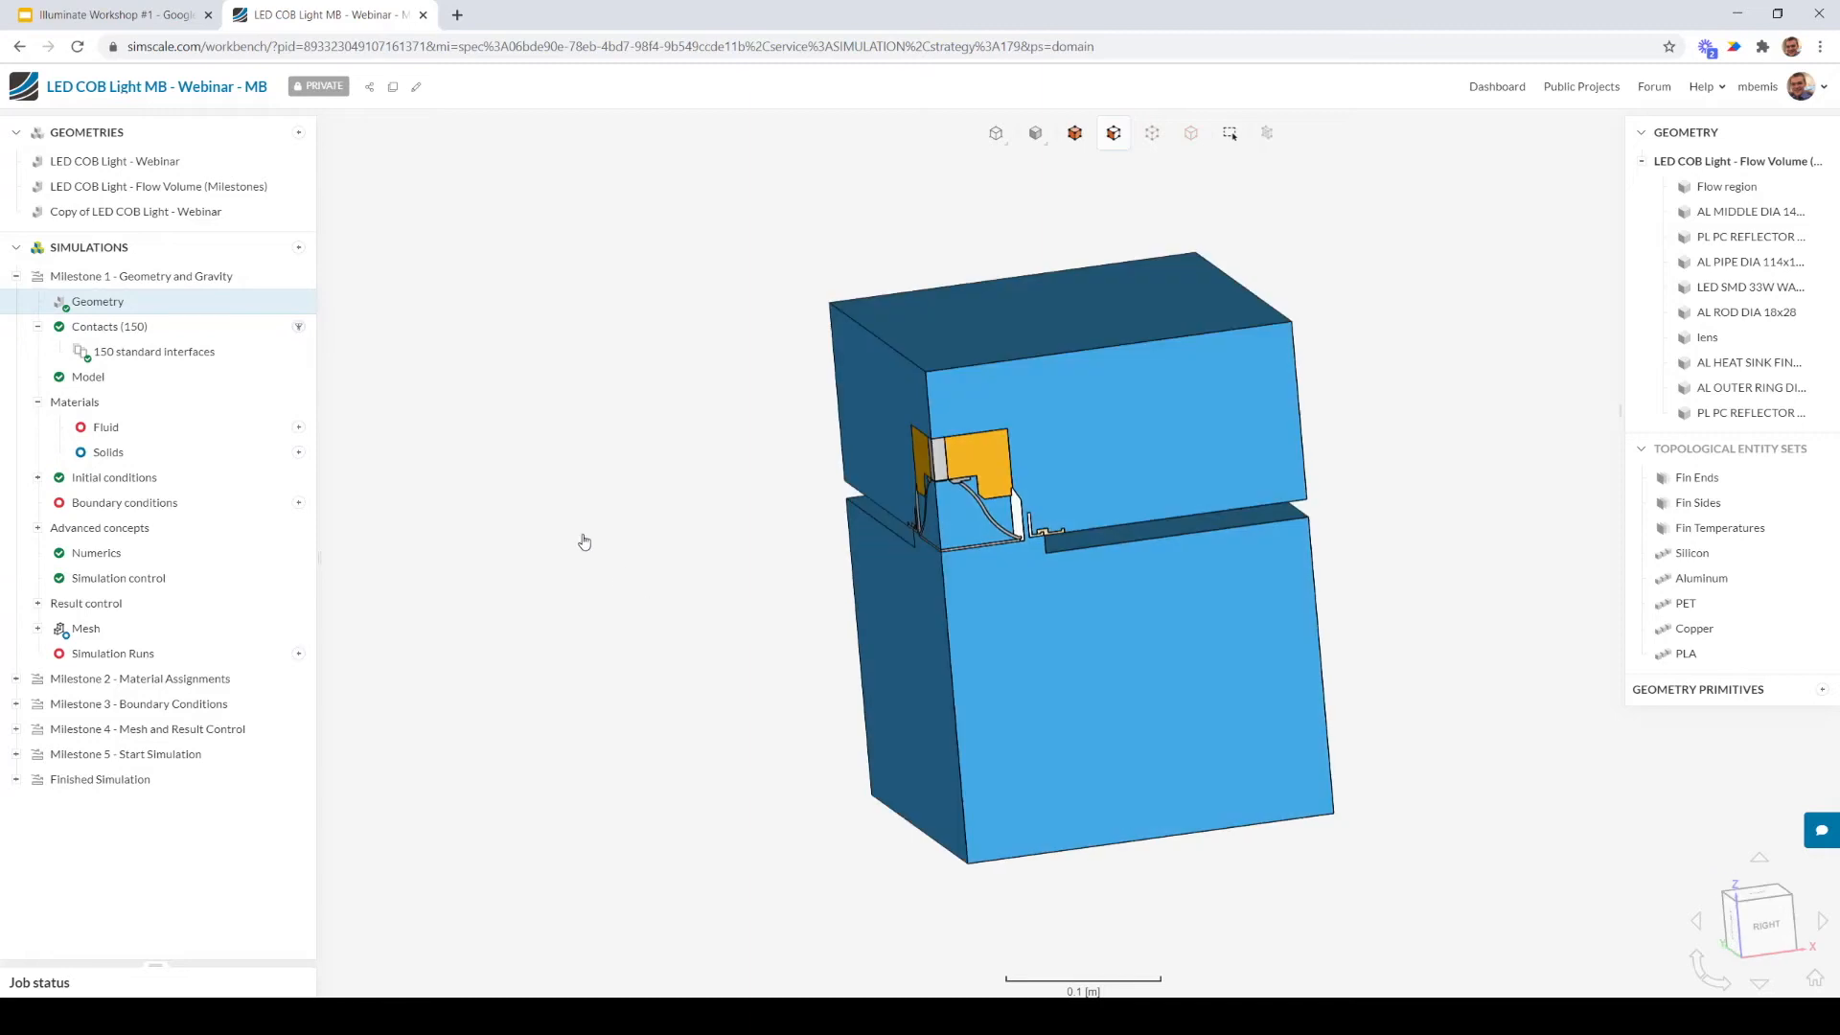
pyautogui.click(173, 378)
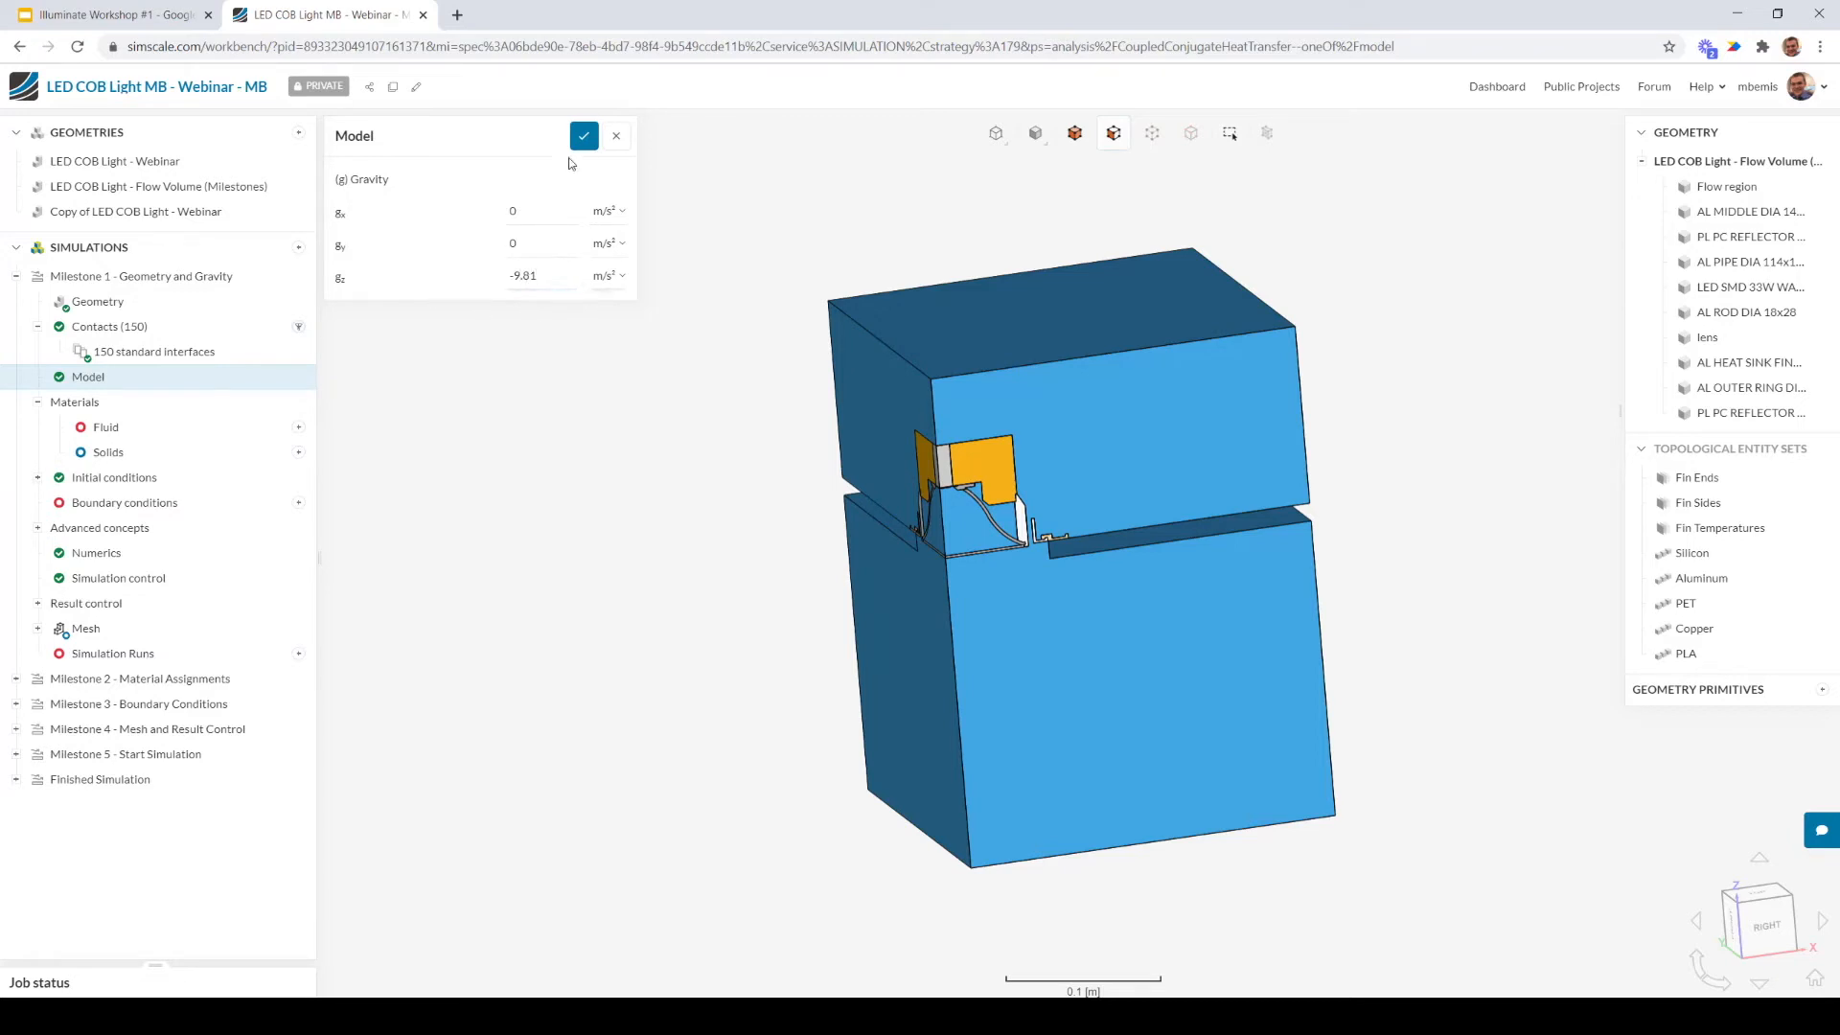
pyautogui.click(583, 135)
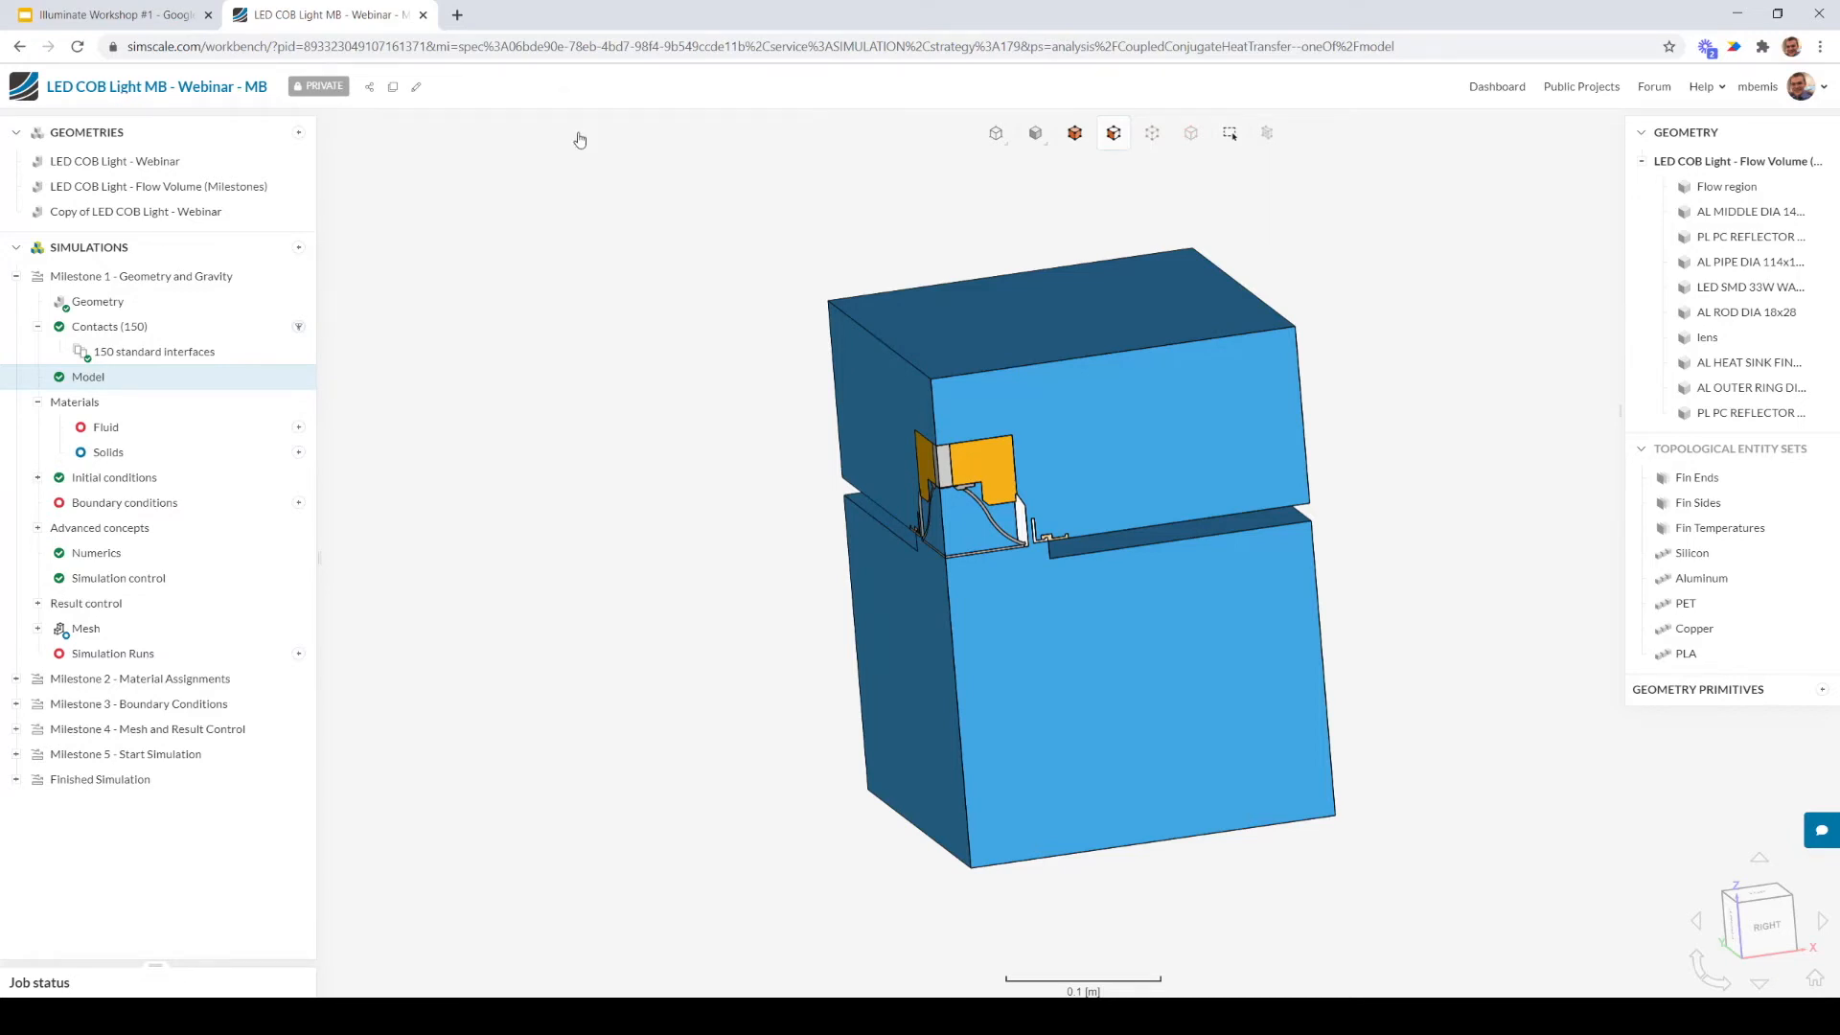
# In the Milestone 2 - Material Assignments simulation, add Air as the fluid material and assign it to the Flow region
pyautogui.click(16, 277)
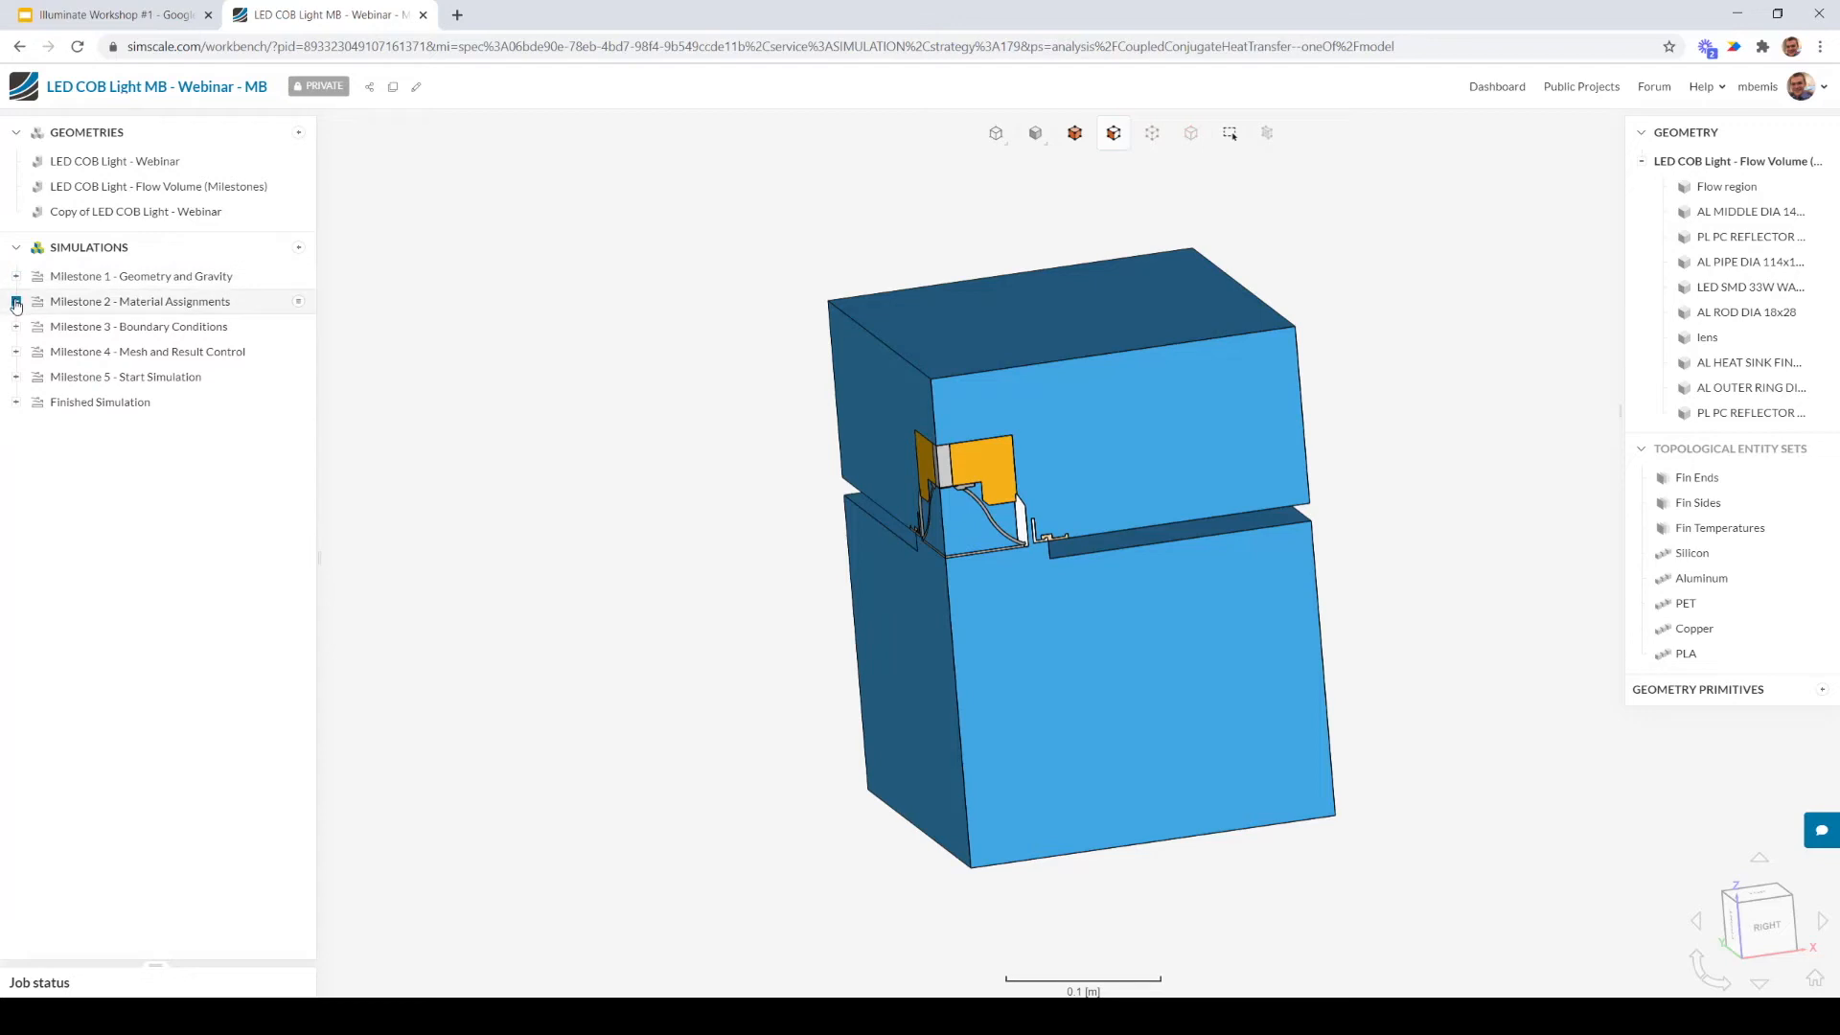
pyautogui.click(15, 303)
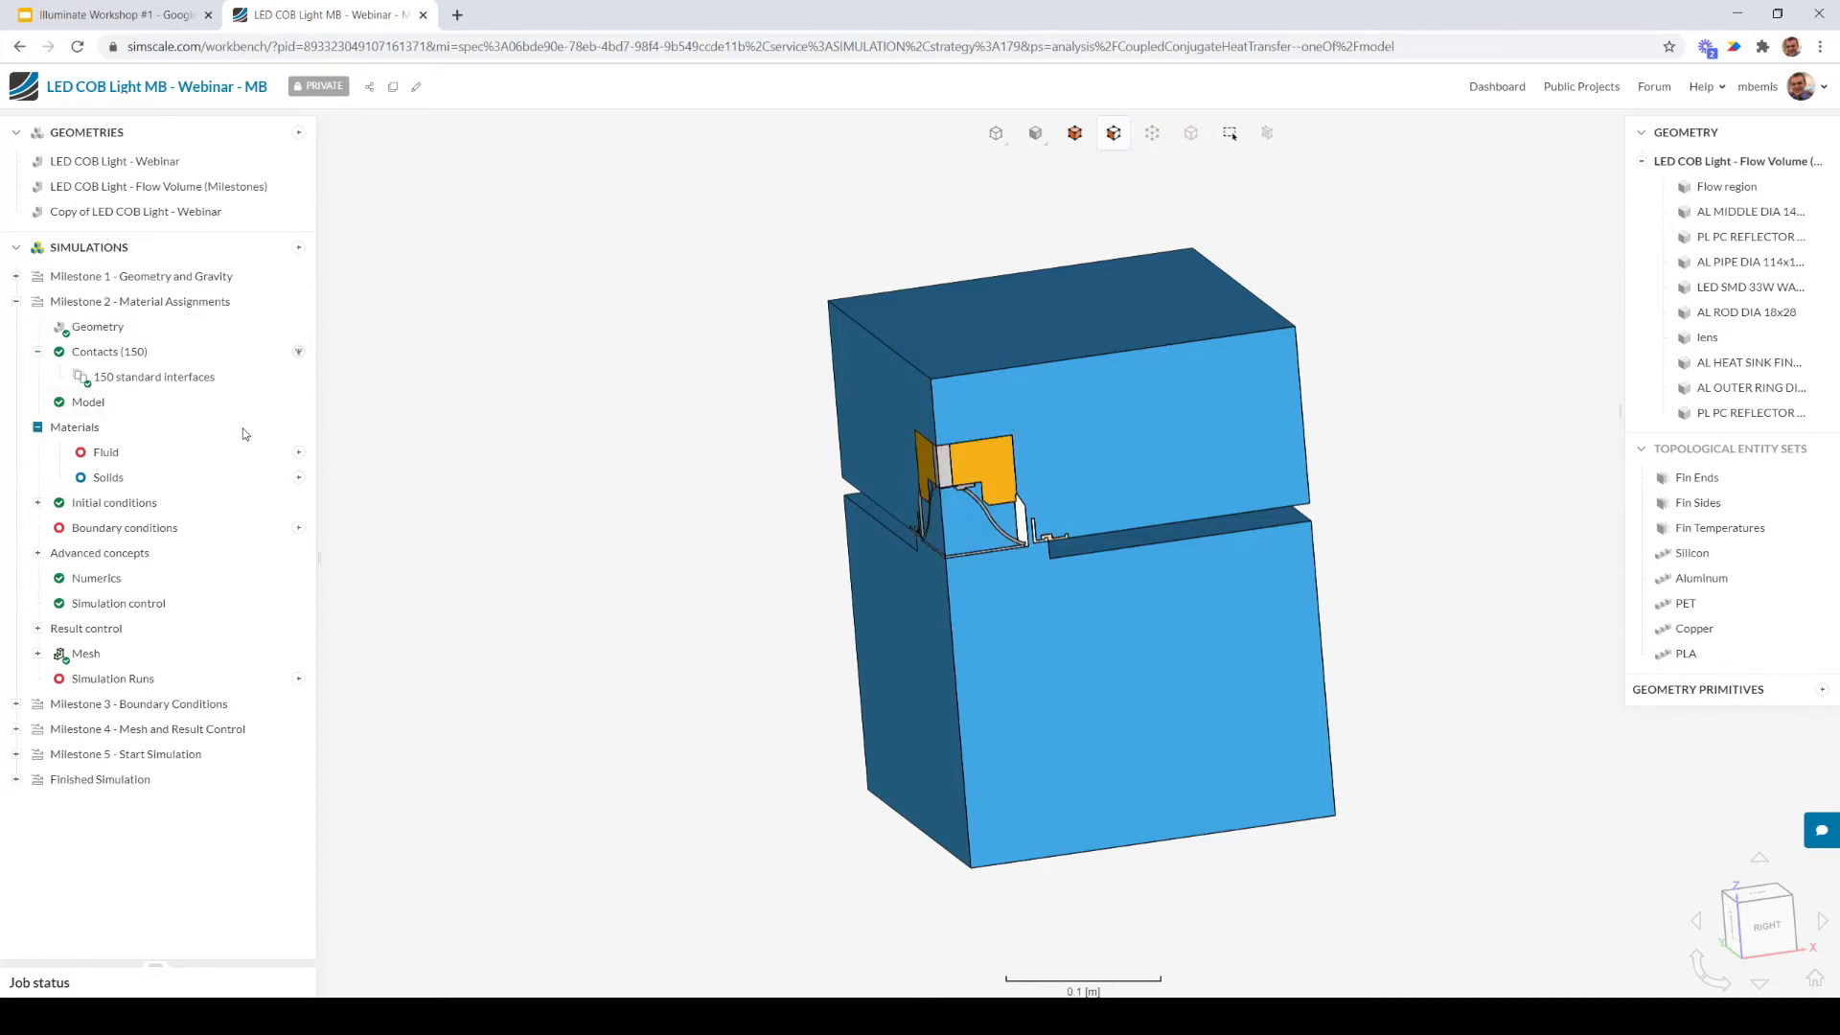
pyautogui.click(298, 452)
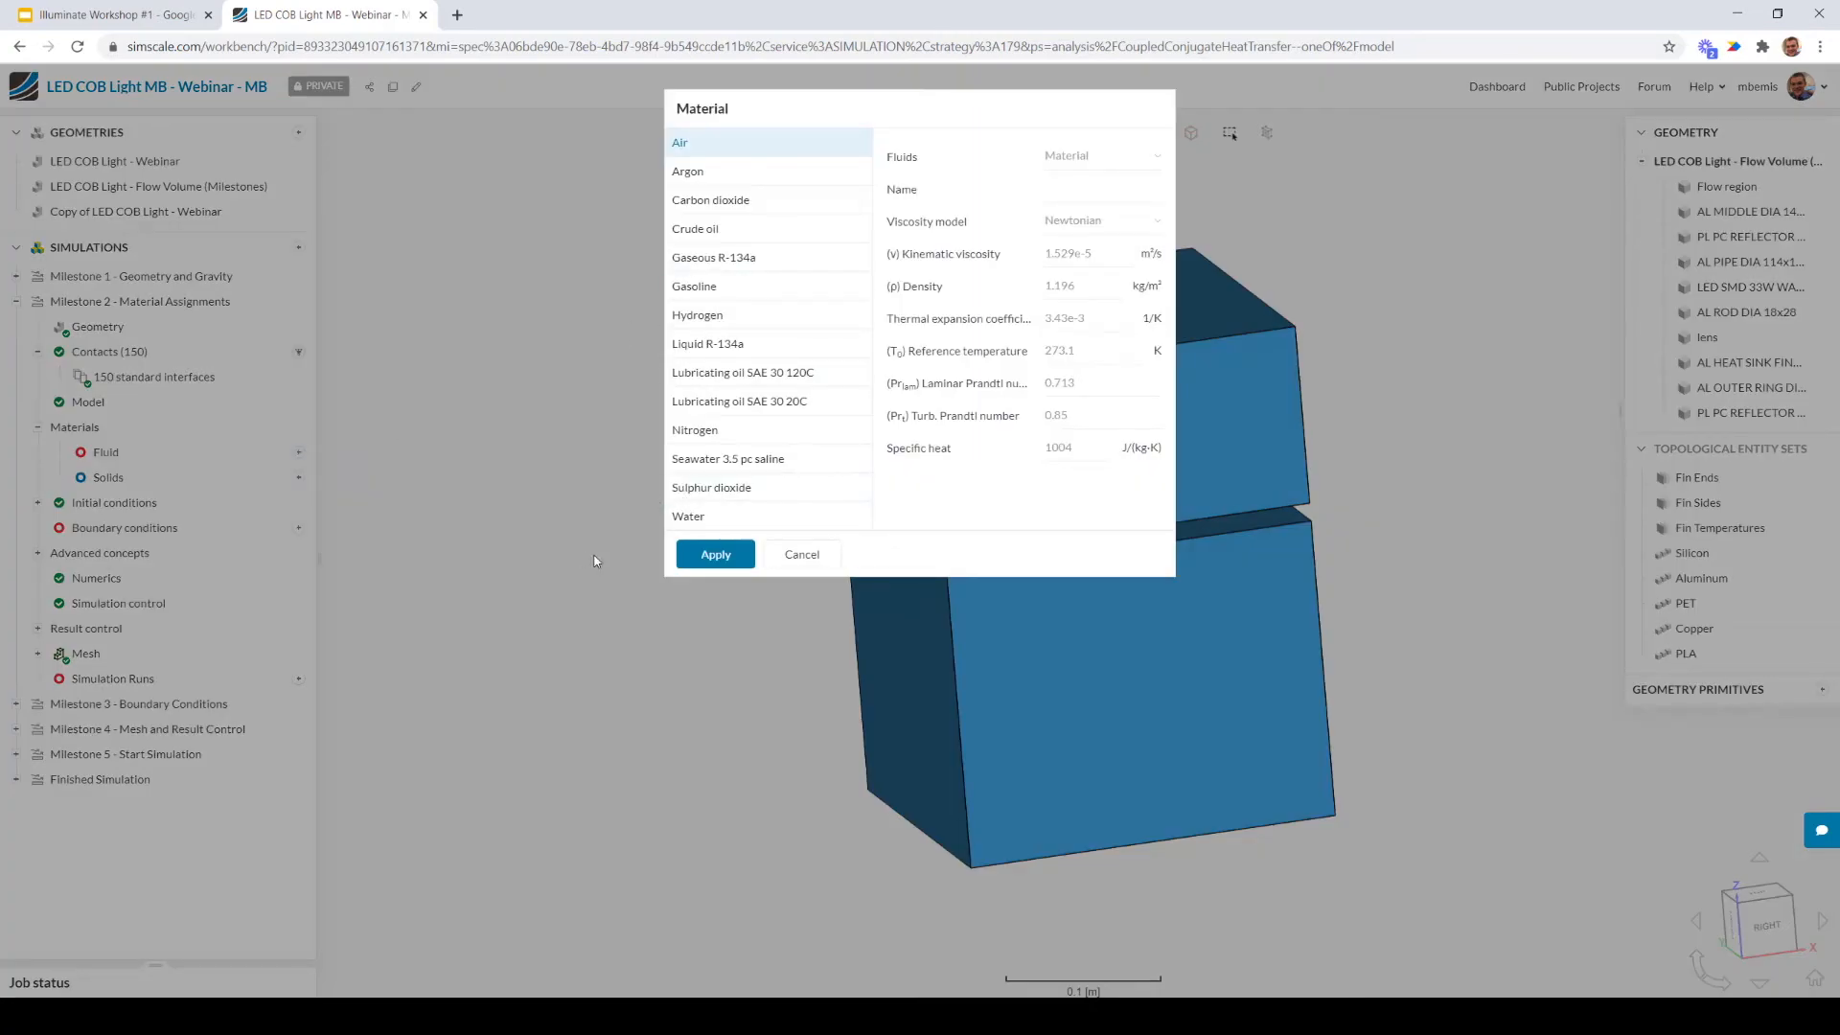
pyautogui.click(700, 557)
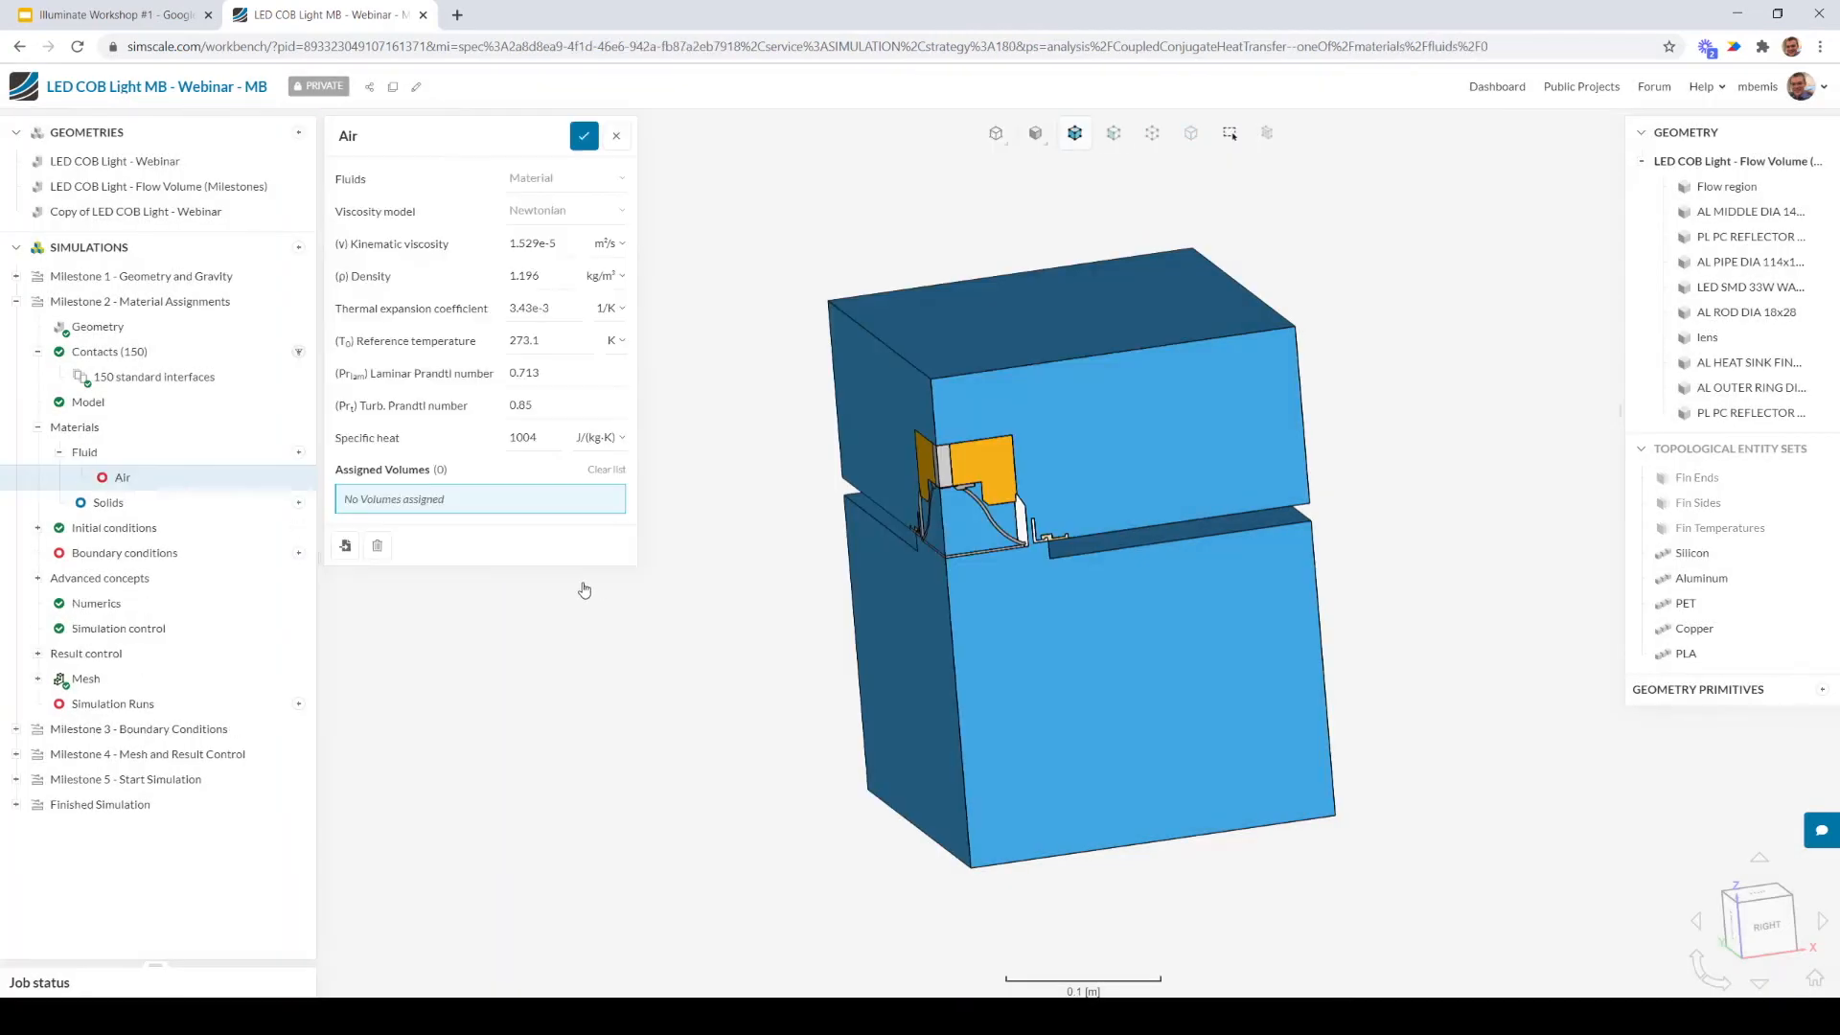
pyautogui.click(1007, 307)
pyautogui.click(584, 137)
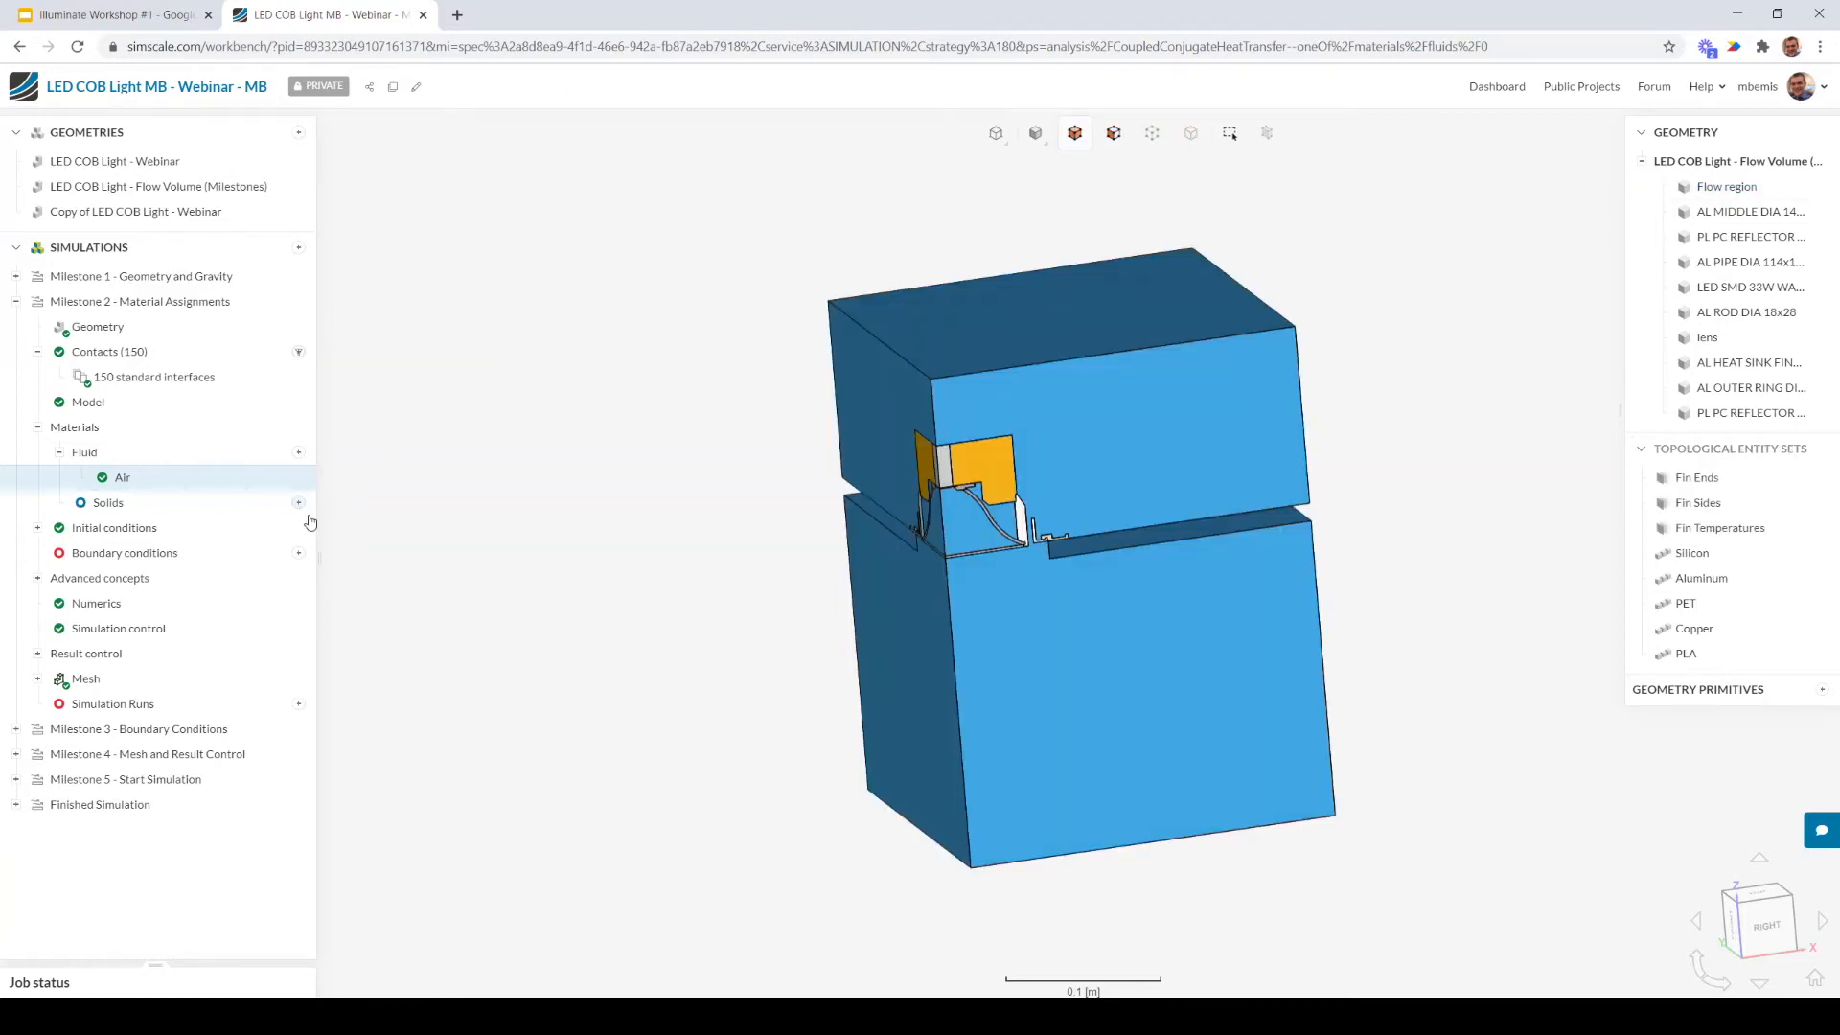
# Hide the Flow region so that the solid parts of the light are exposed
pyautogui.rightClick(1171, 390)
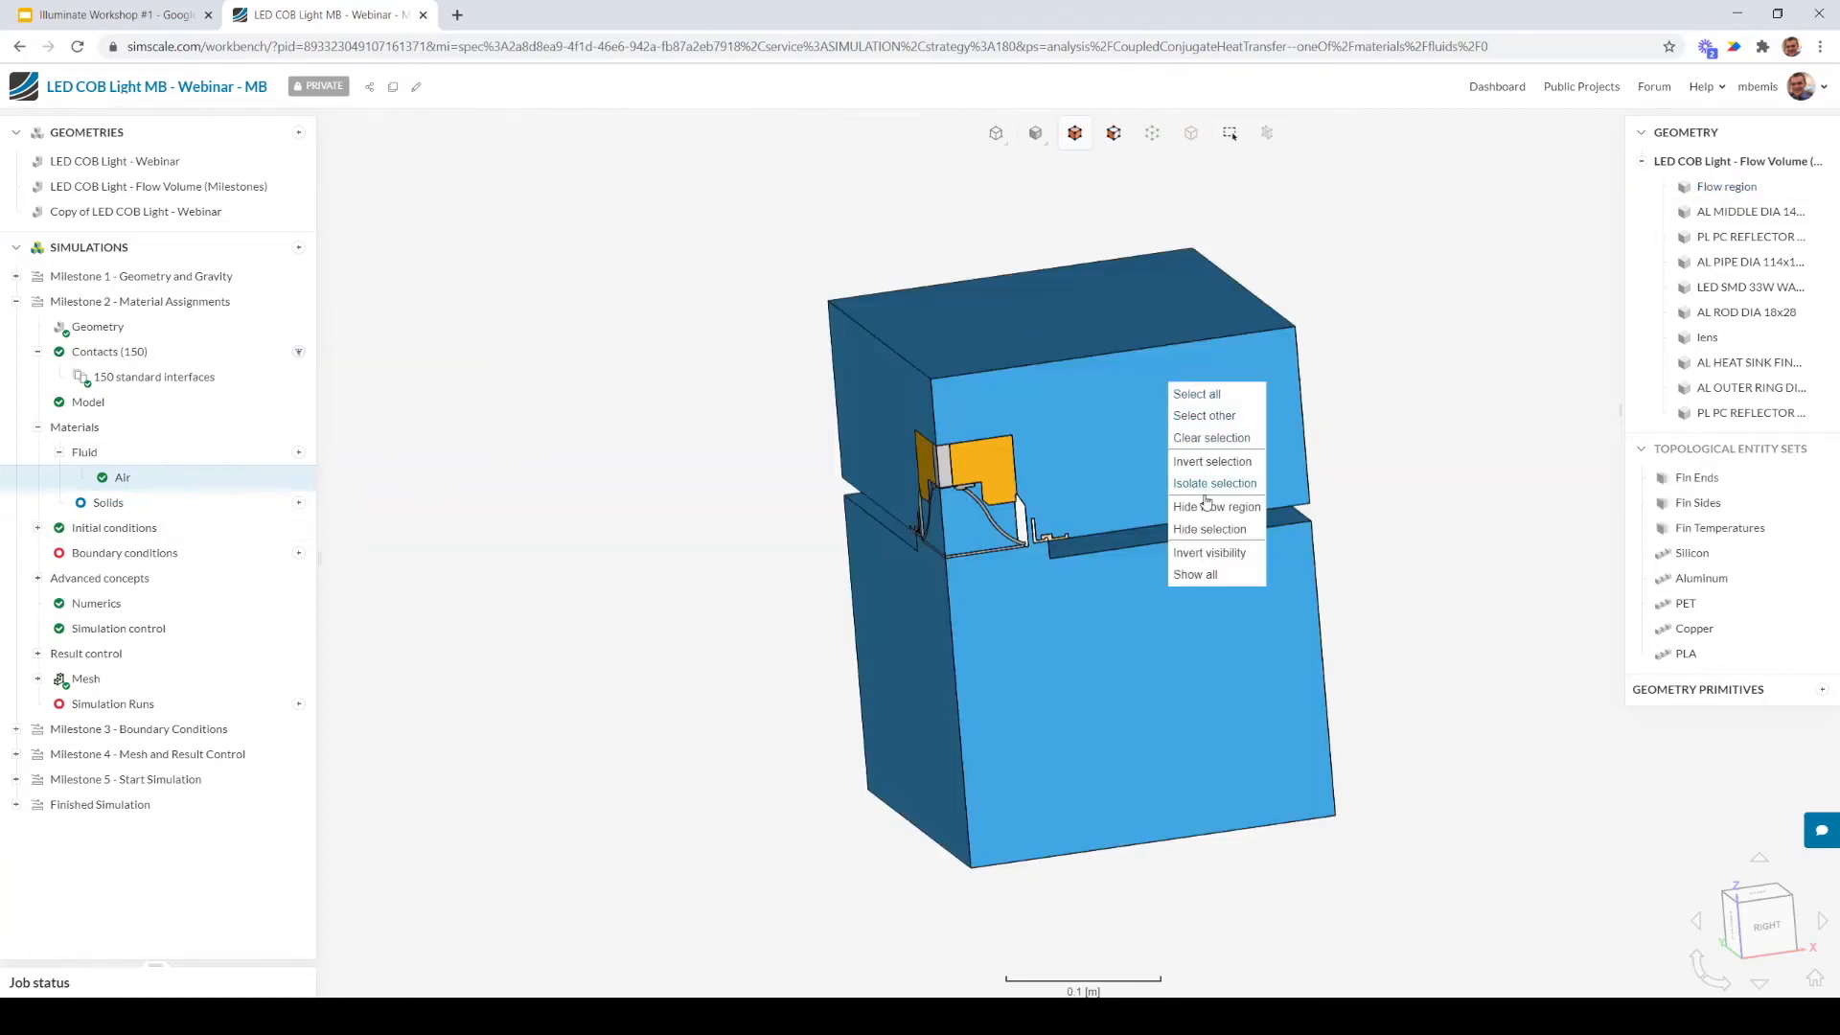
pyautogui.click(1210, 526)
pyautogui.moveTo(1209, 526); pyautogui.dragTo(821, 649)
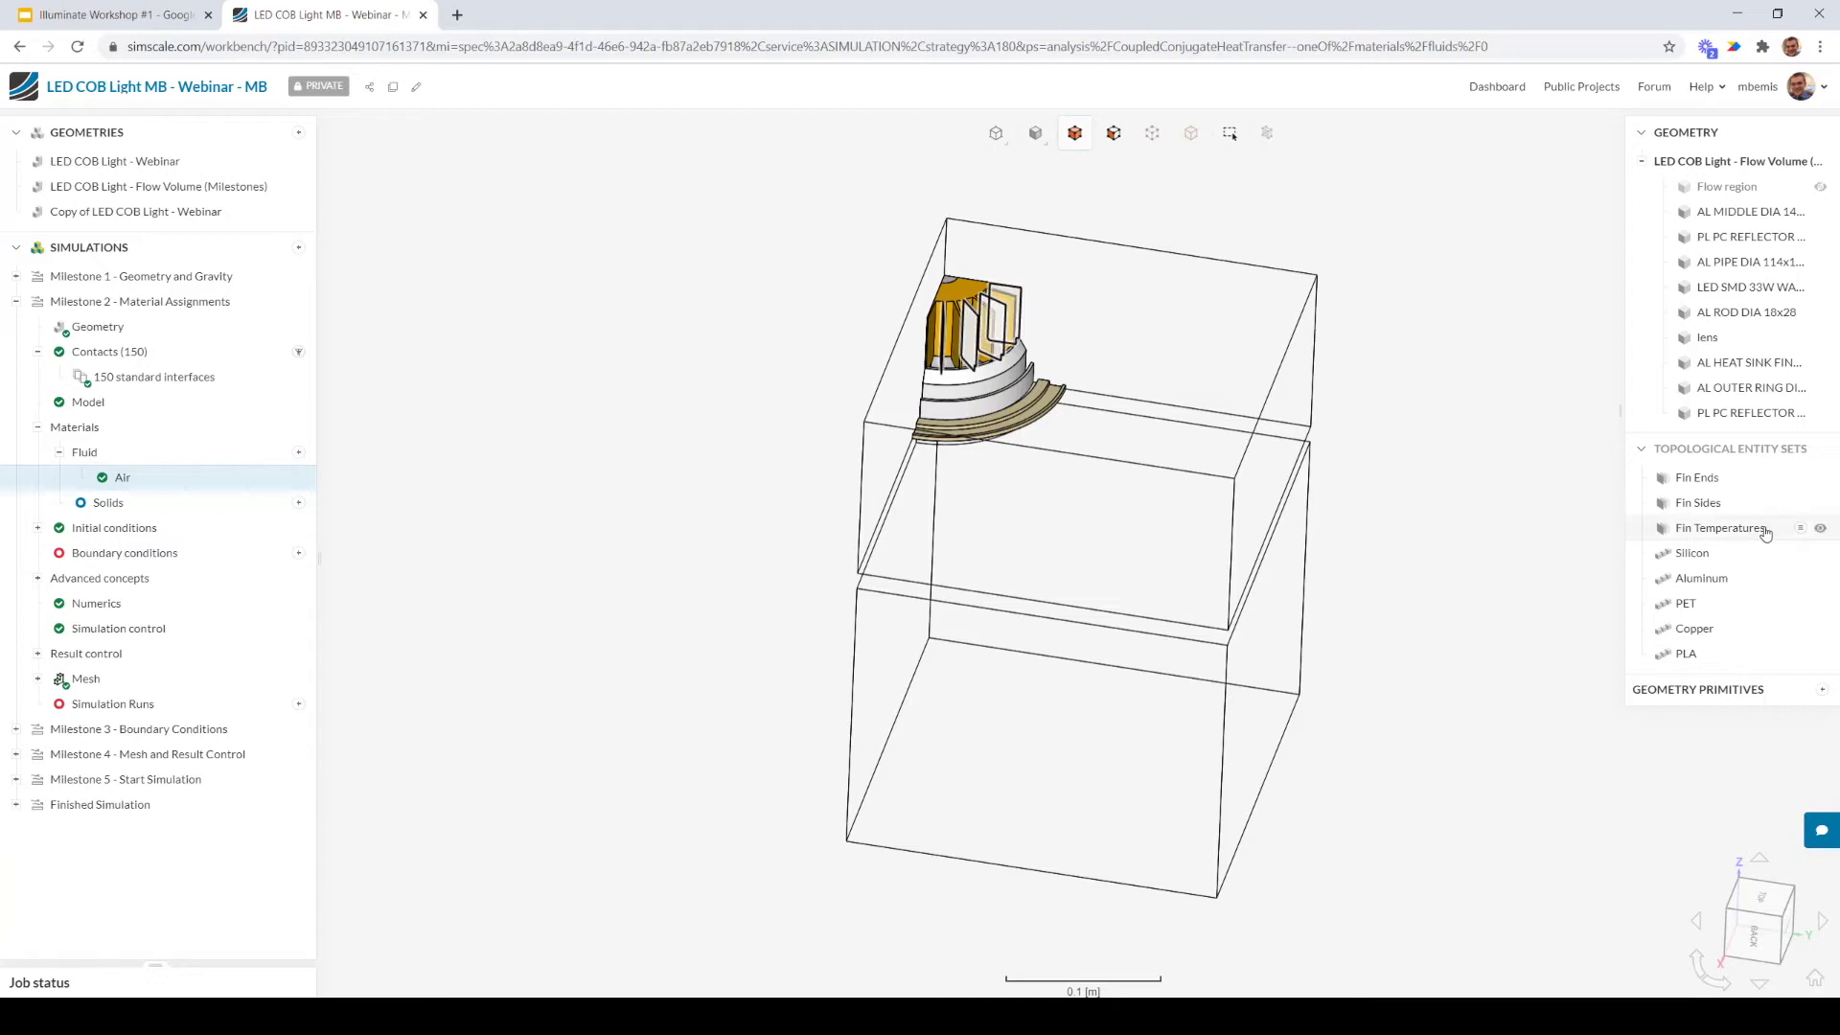
# Add Silicon as a solid material in Milestone 2 and assign it to the Silicon topological entity set
pyautogui.click(299, 504)
pyautogui.scroll(-1, 780, 477)
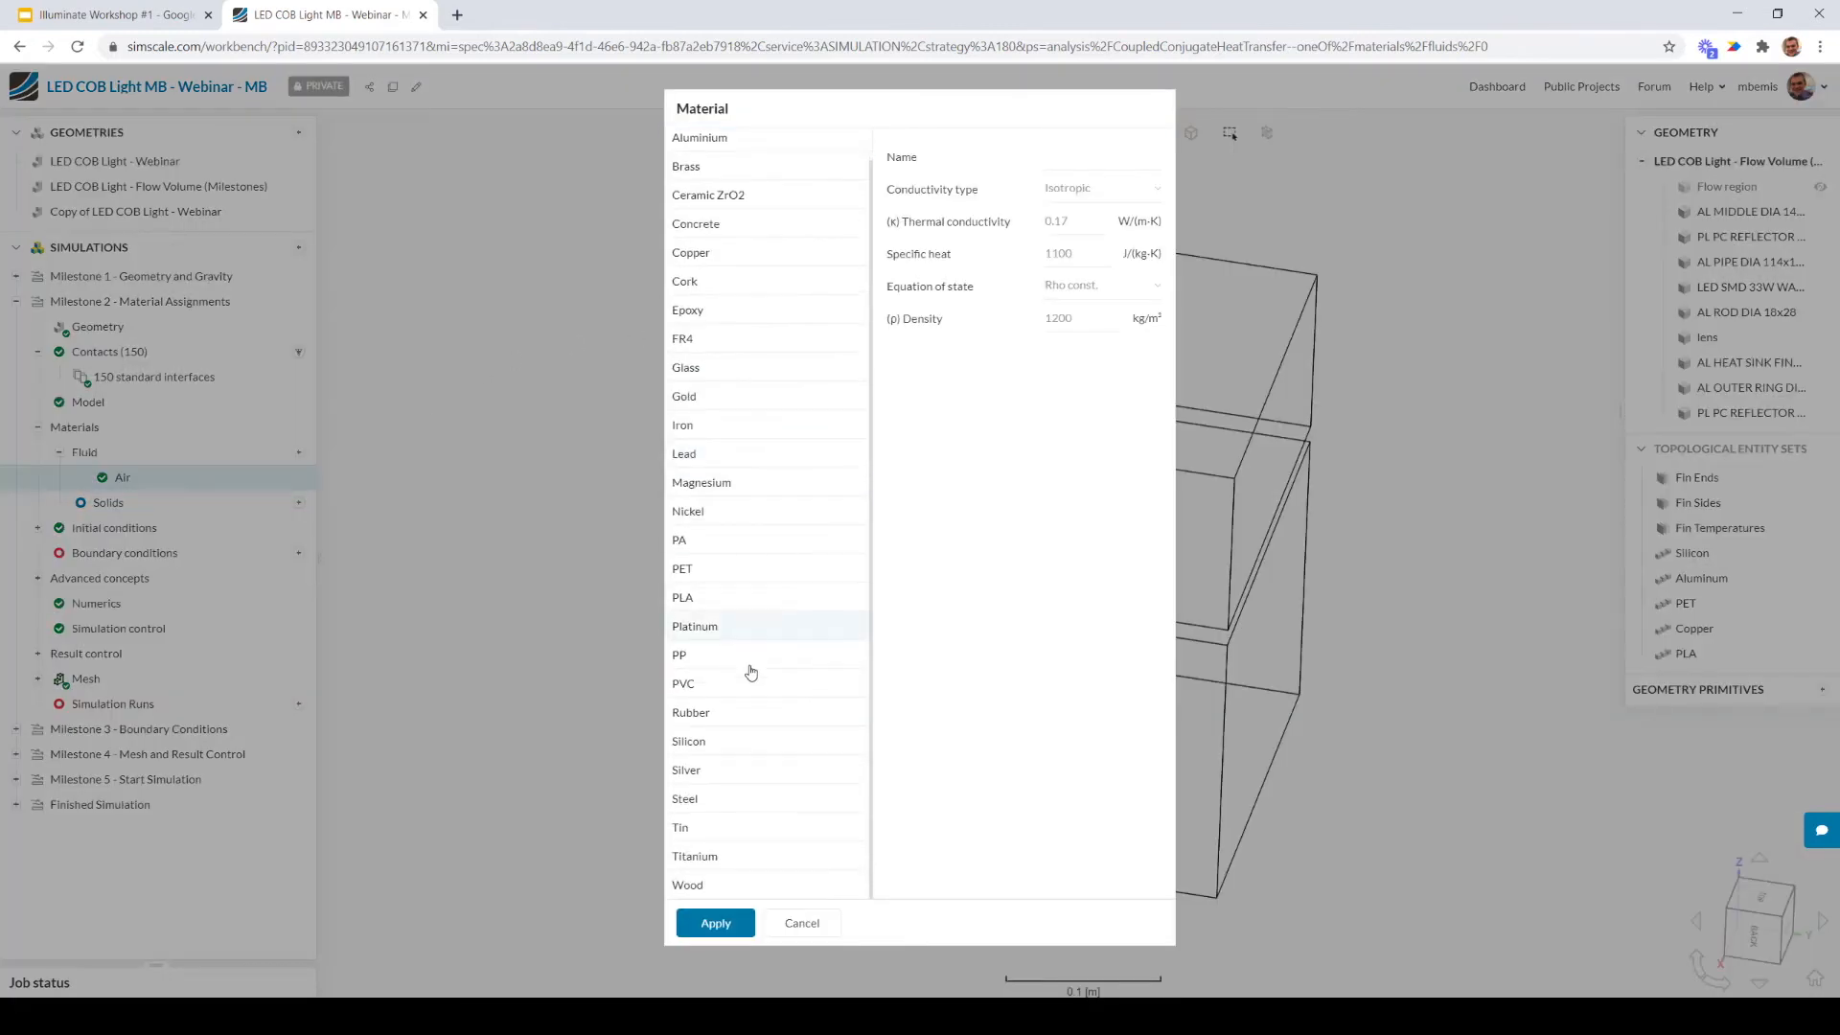
pyautogui.click(744, 741)
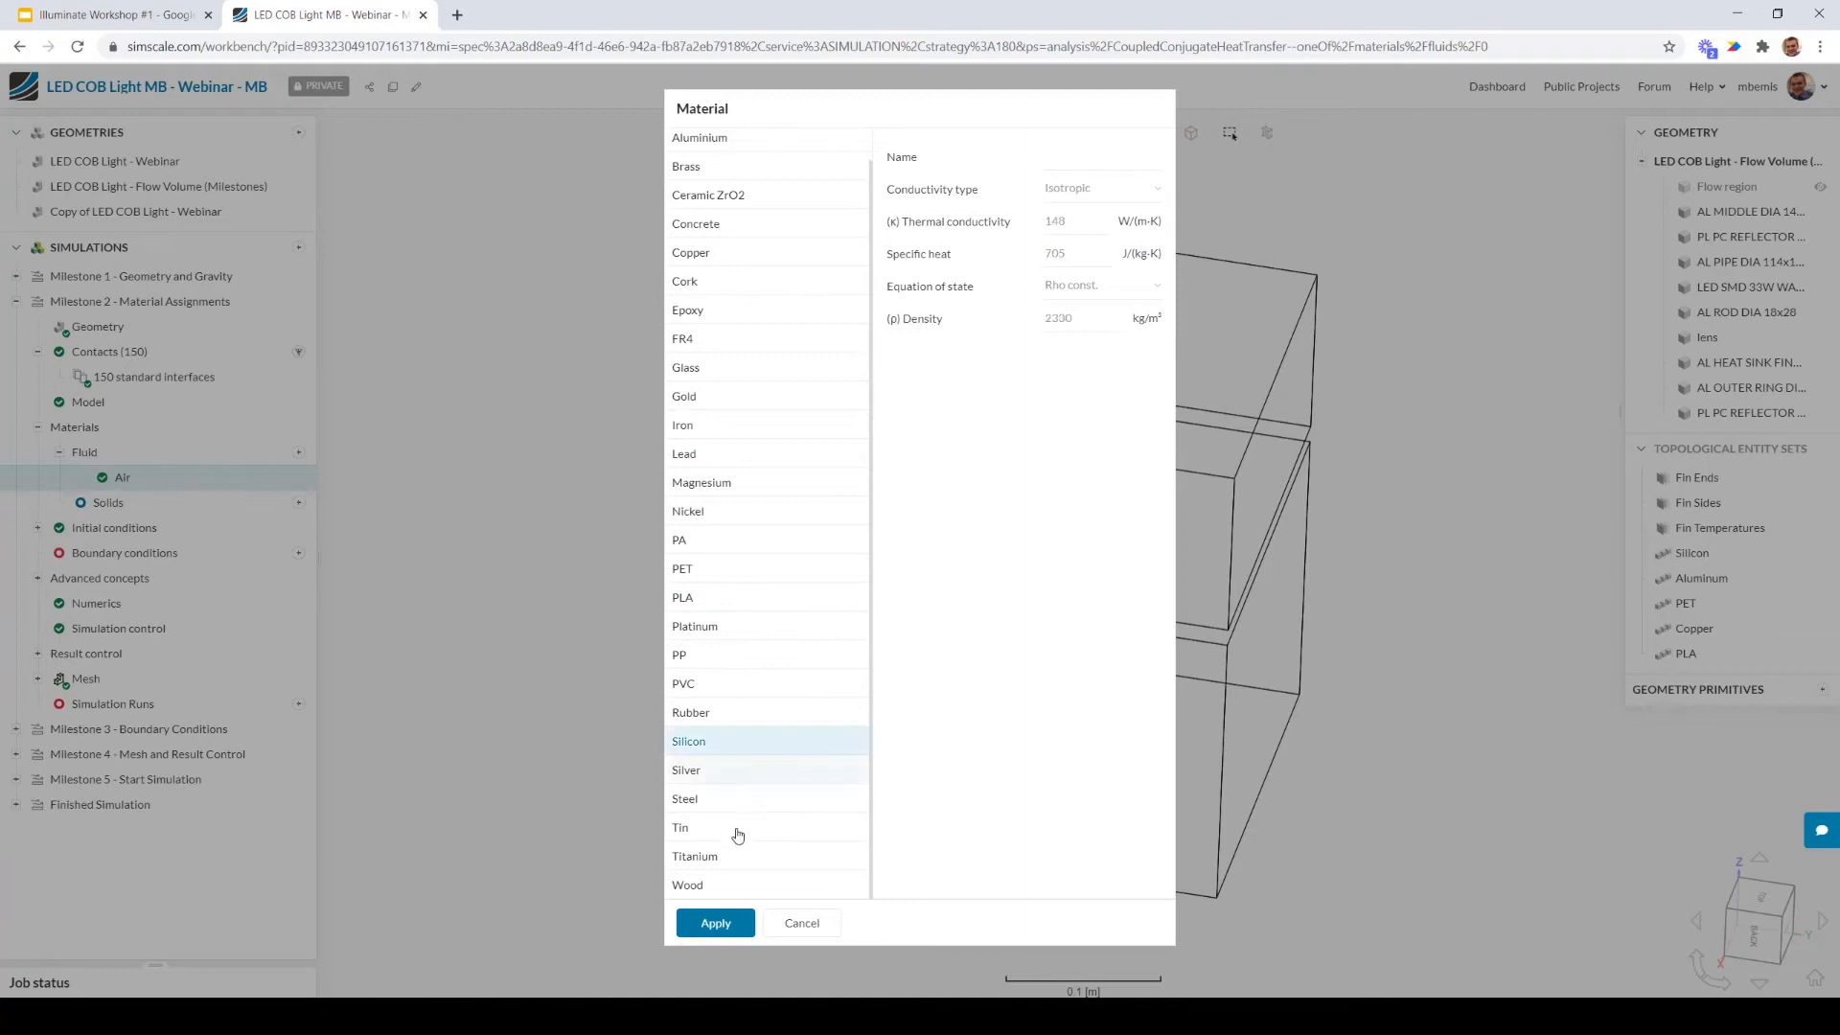
pyautogui.click(716, 923)
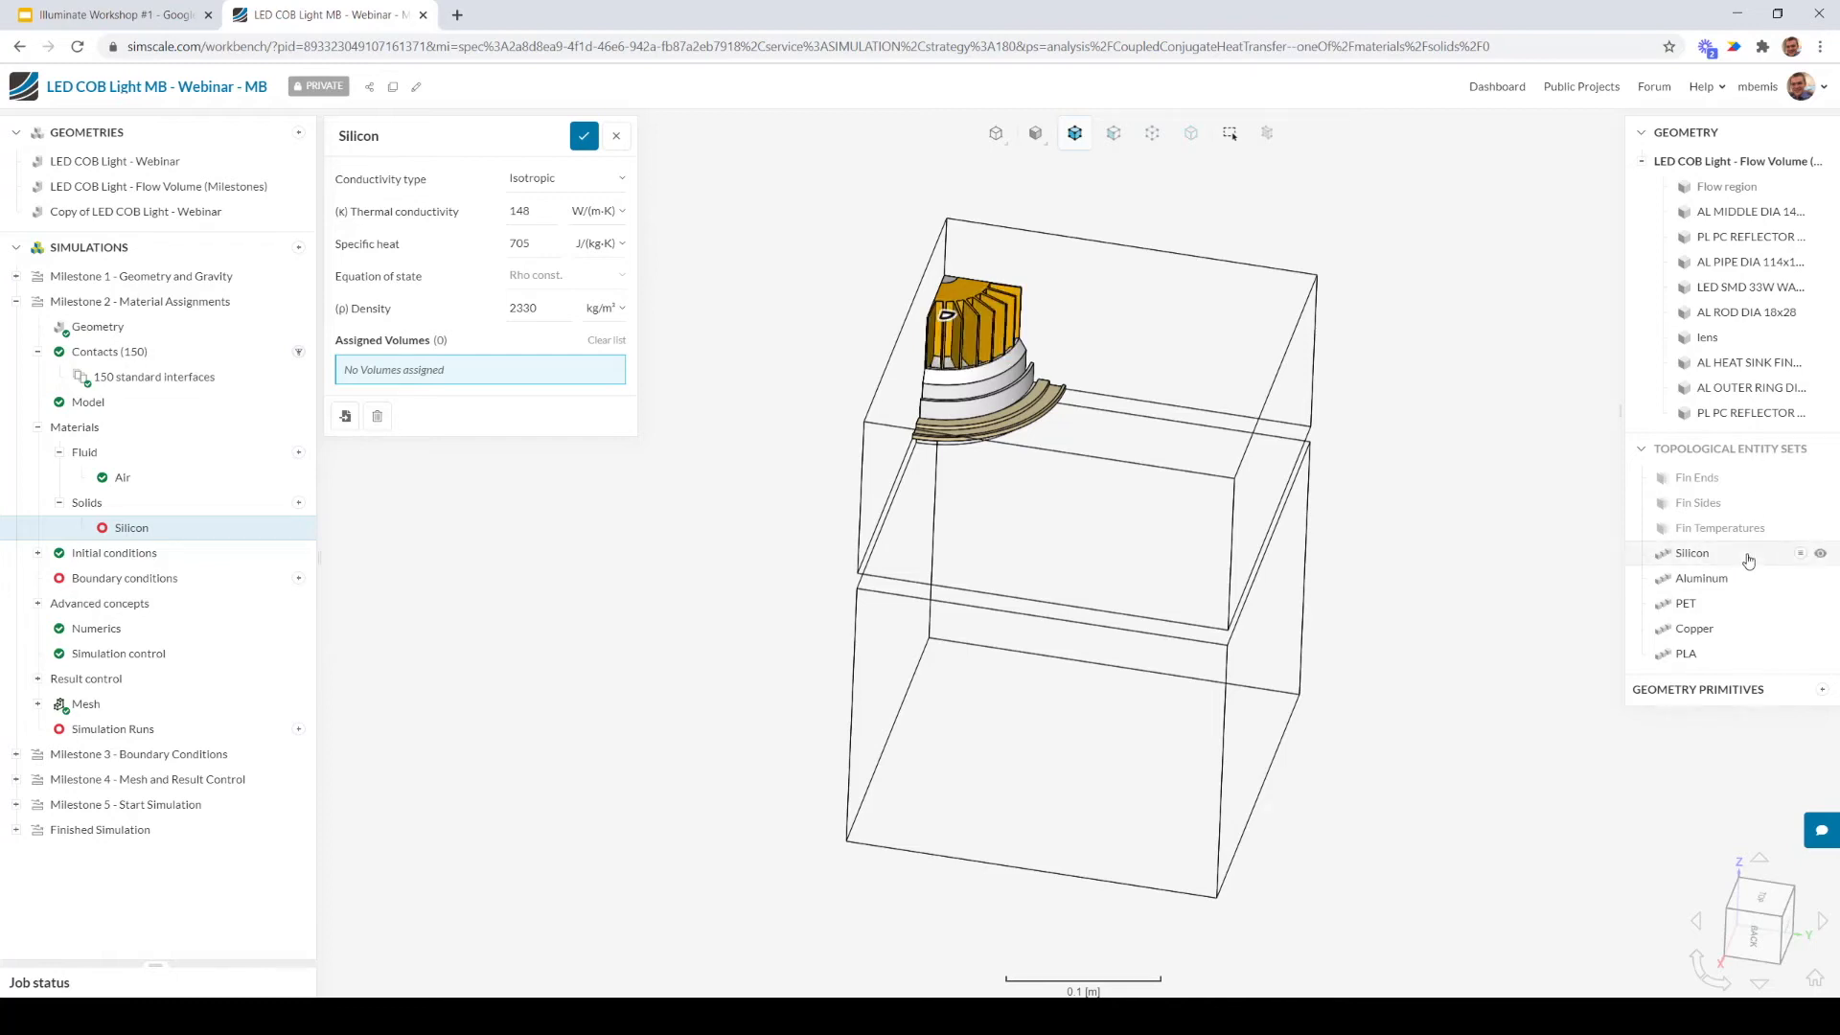
pyautogui.click(1749, 561)
pyautogui.moveTo(674, 568); pyautogui.dragTo(933, 397)
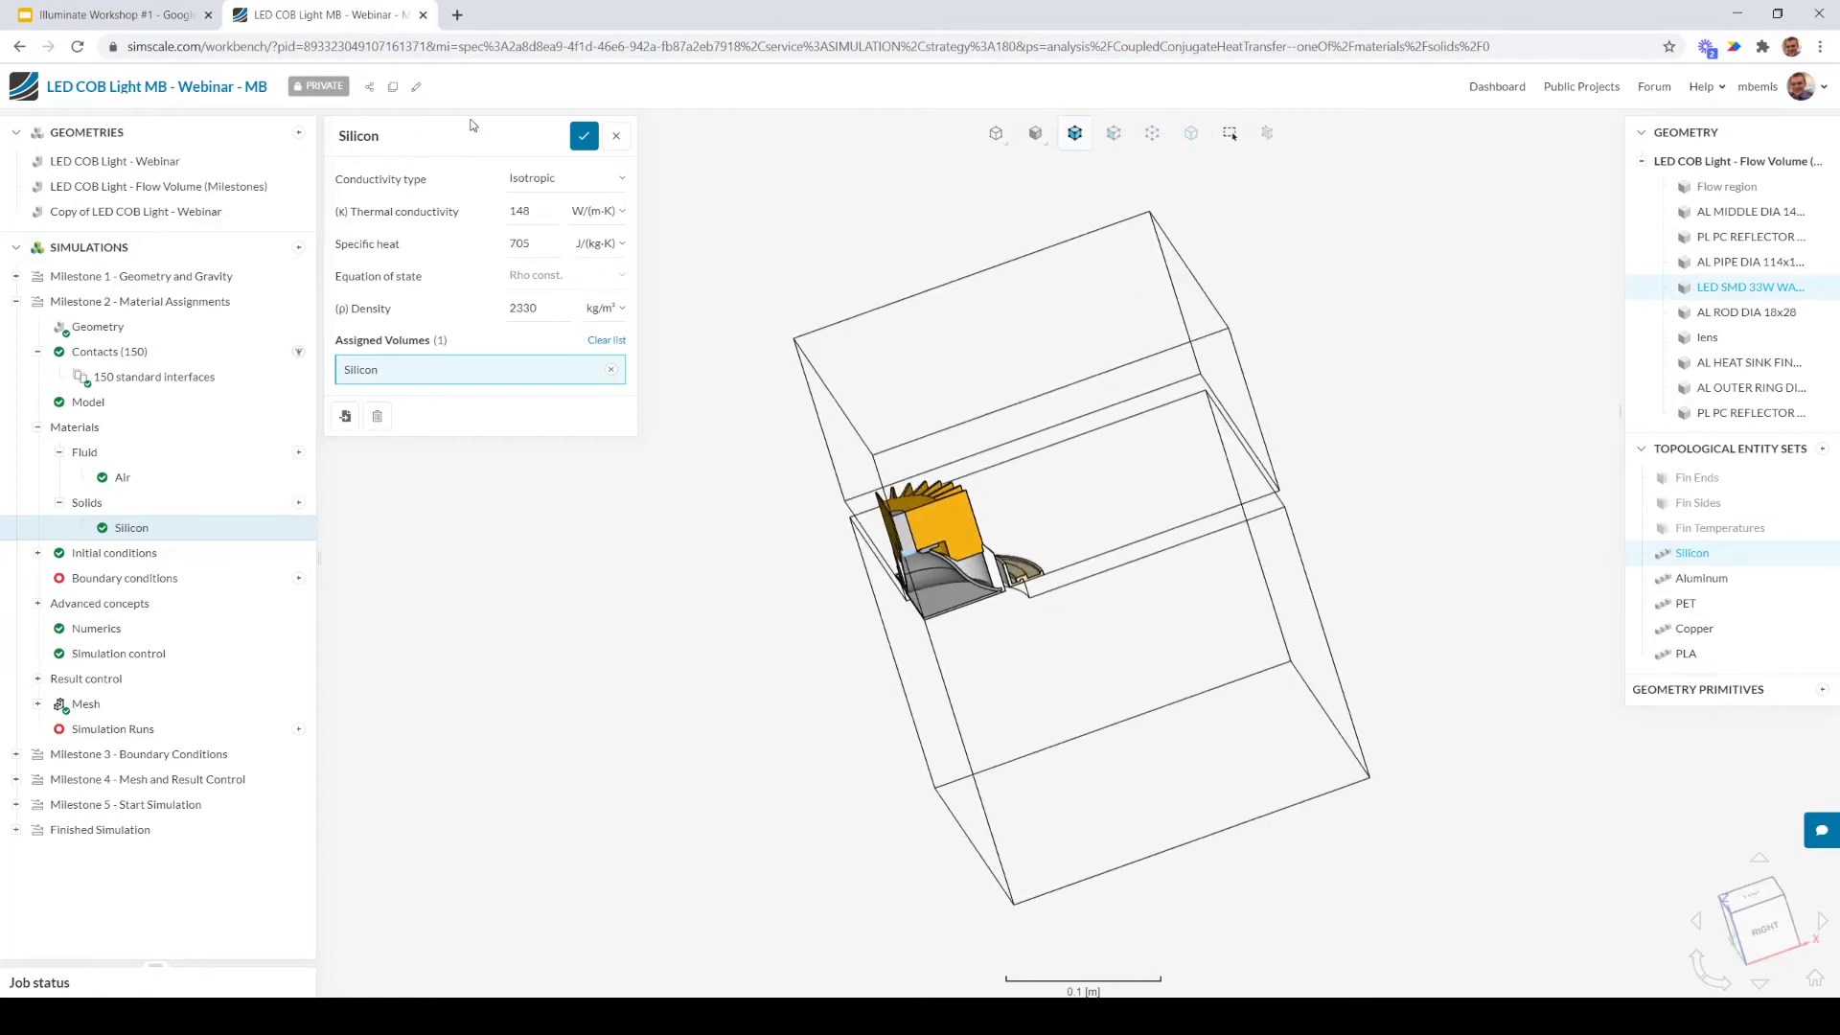
pyautogui.click(584, 135)
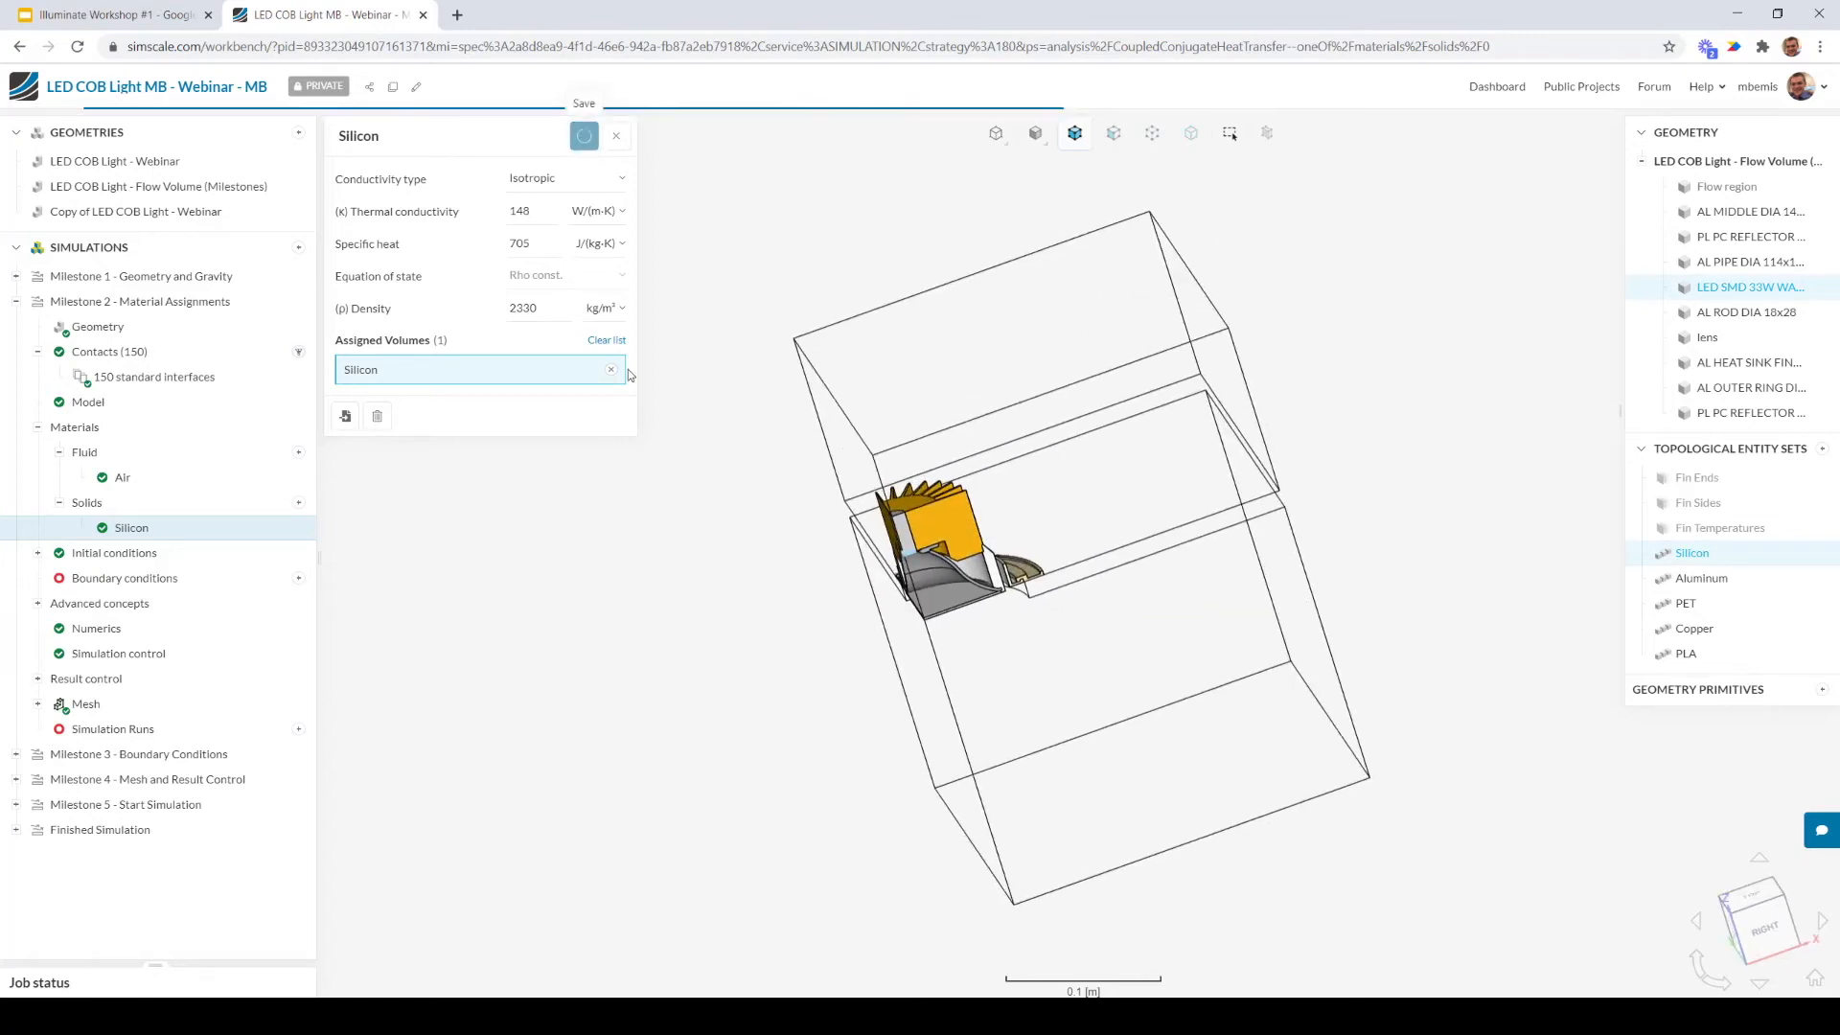
# Add Aluminium as a solid material and assign it to the Aluminum topological entity set
pyautogui.click(300, 505)
pyautogui.click(691, 171)
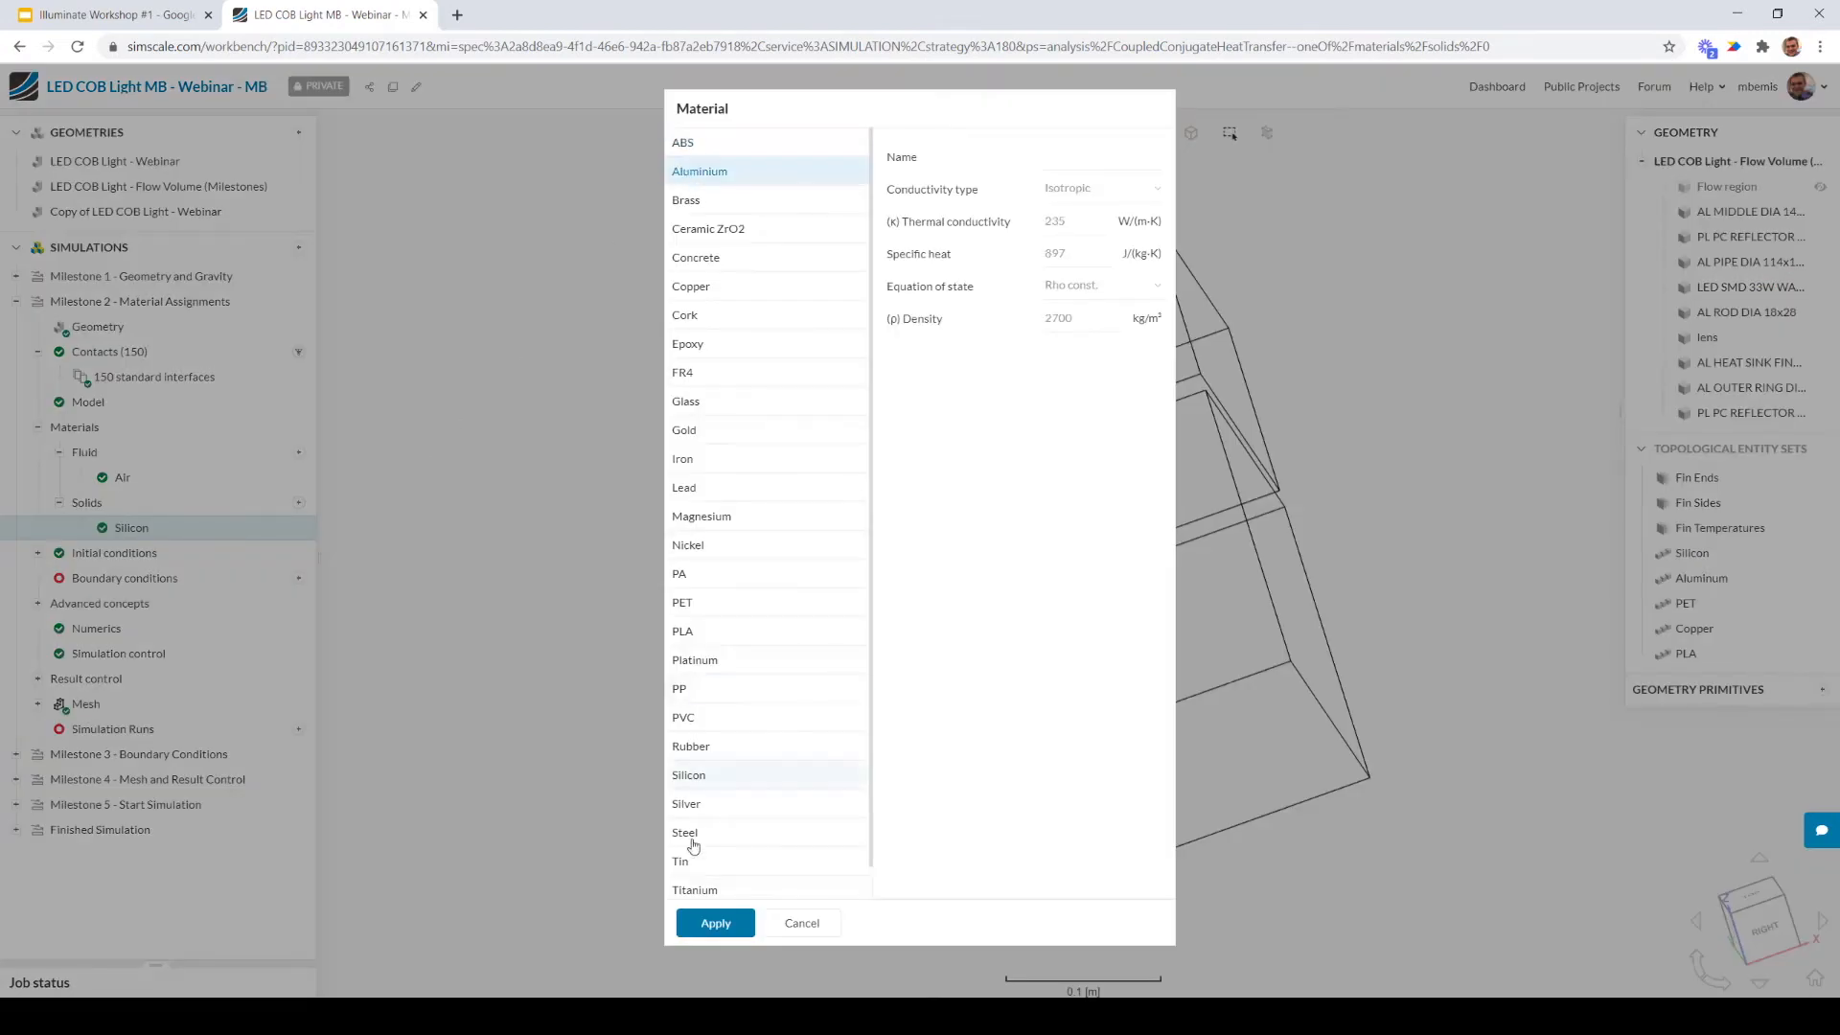
pyautogui.click(713, 924)
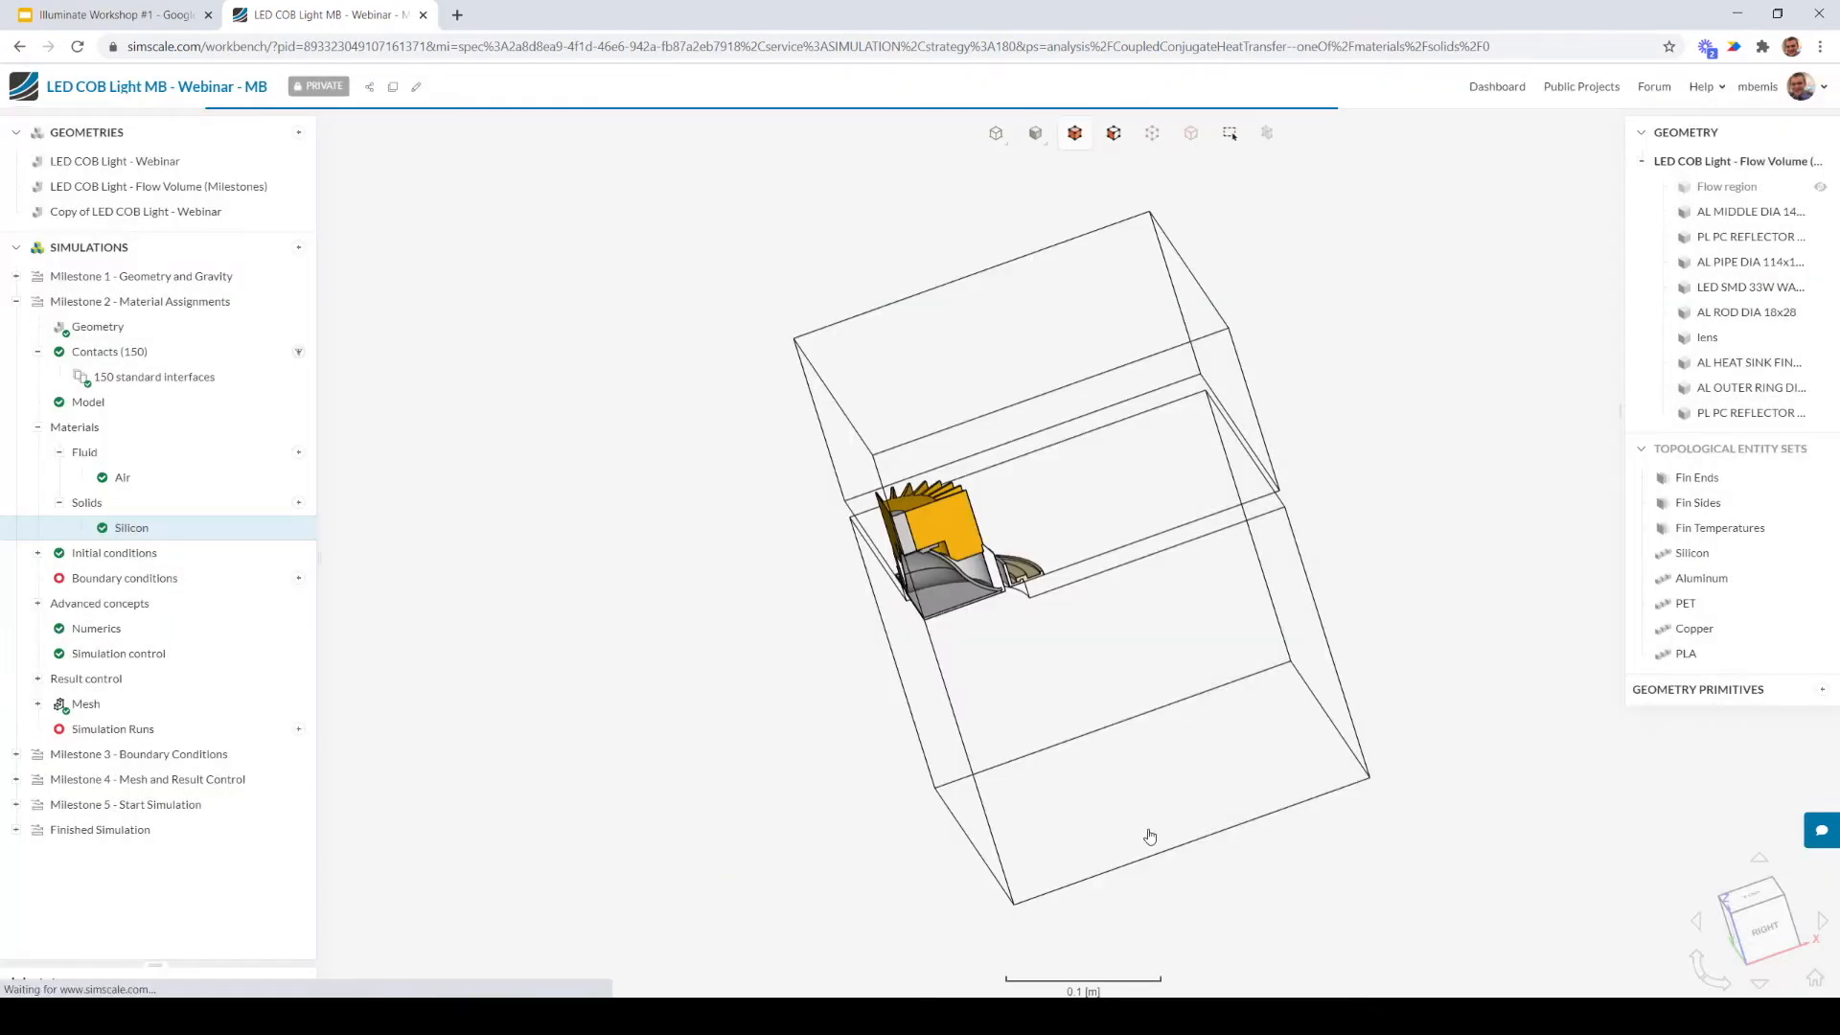
pyautogui.click(1701, 578)
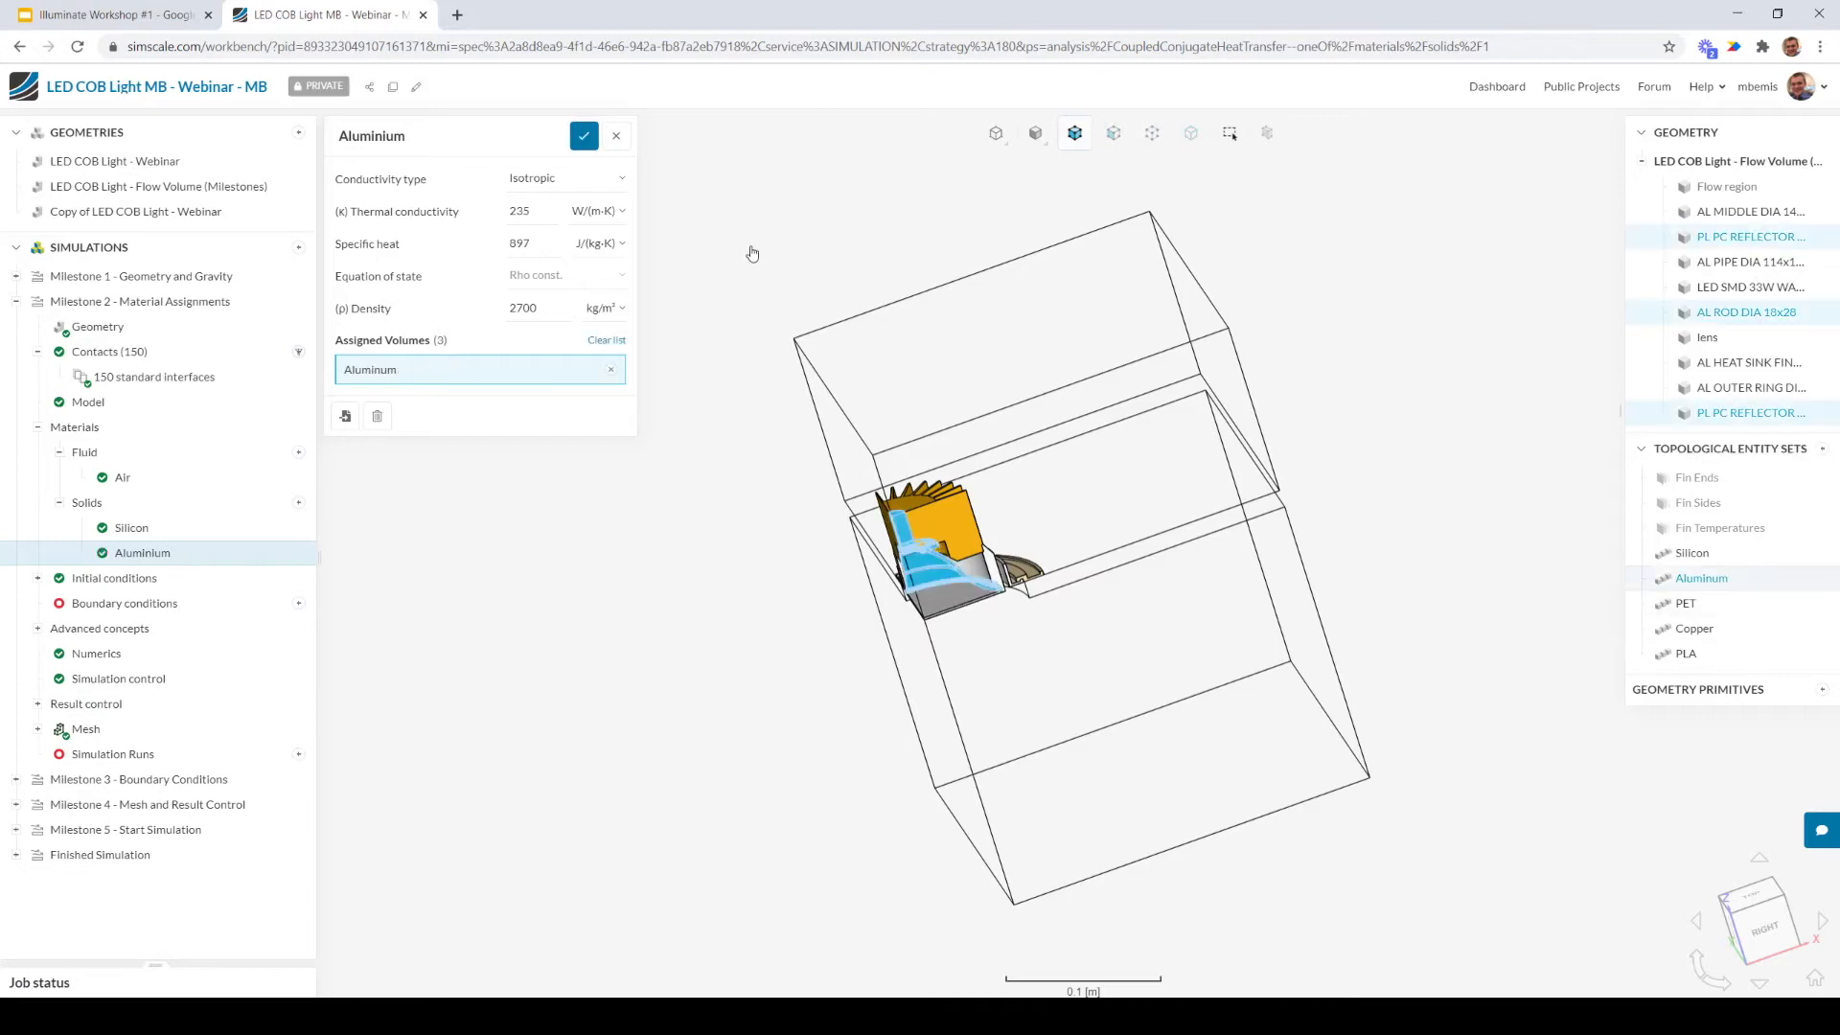
pyautogui.click(583, 135)
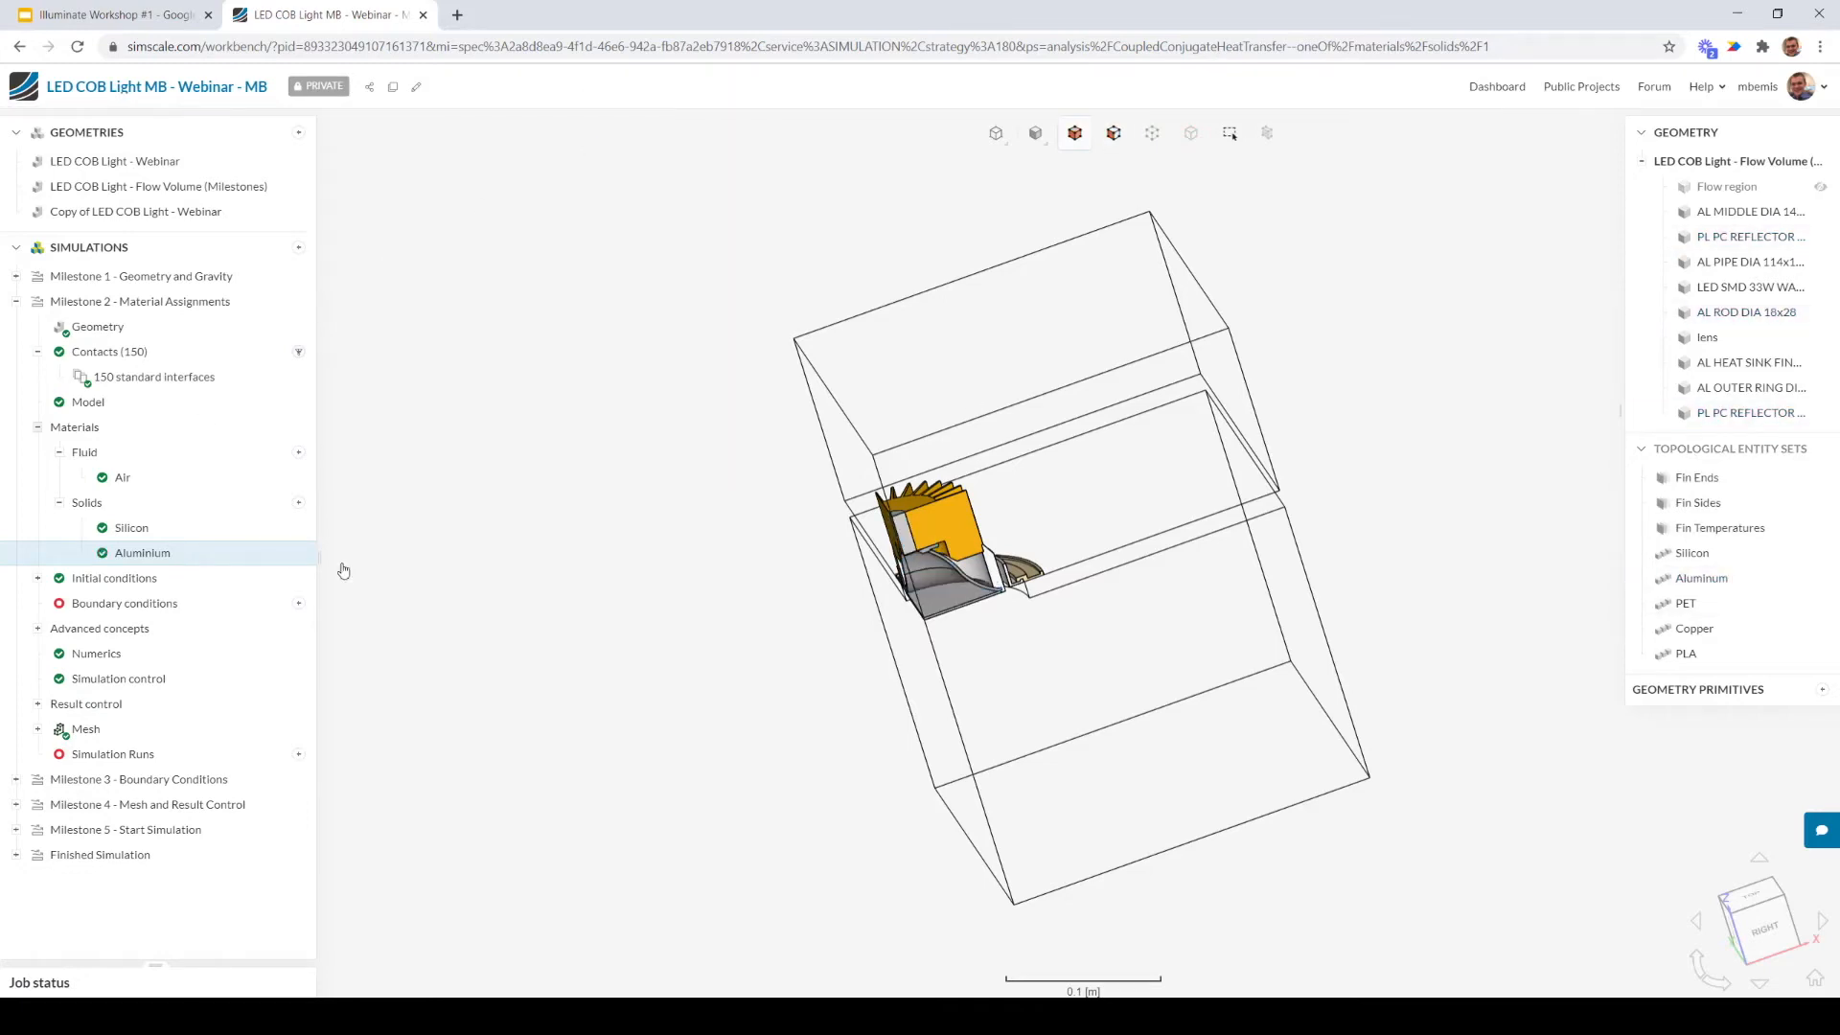
# Add PET as a solid material and assign it to the PET topological entity set
pyautogui.click(299, 505)
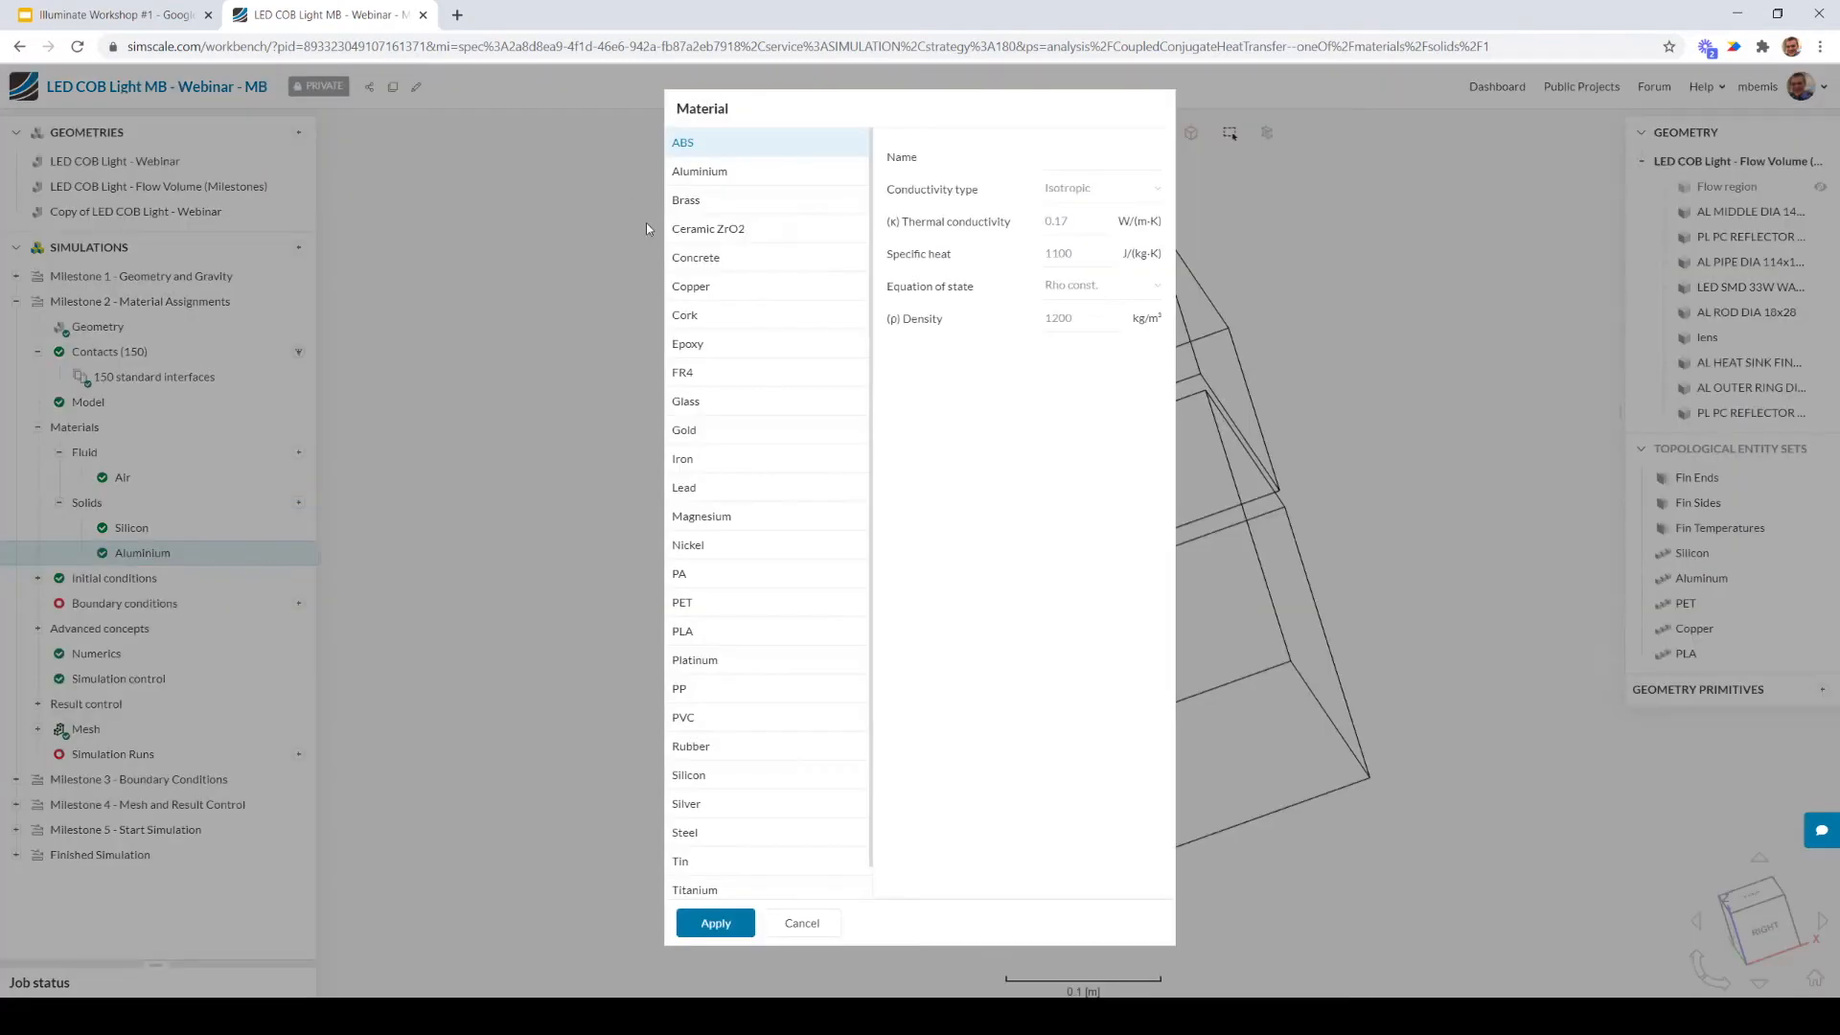
pyautogui.scroll(-1, 732, 485)
pyautogui.click(731, 571)
pyautogui.click(720, 925)
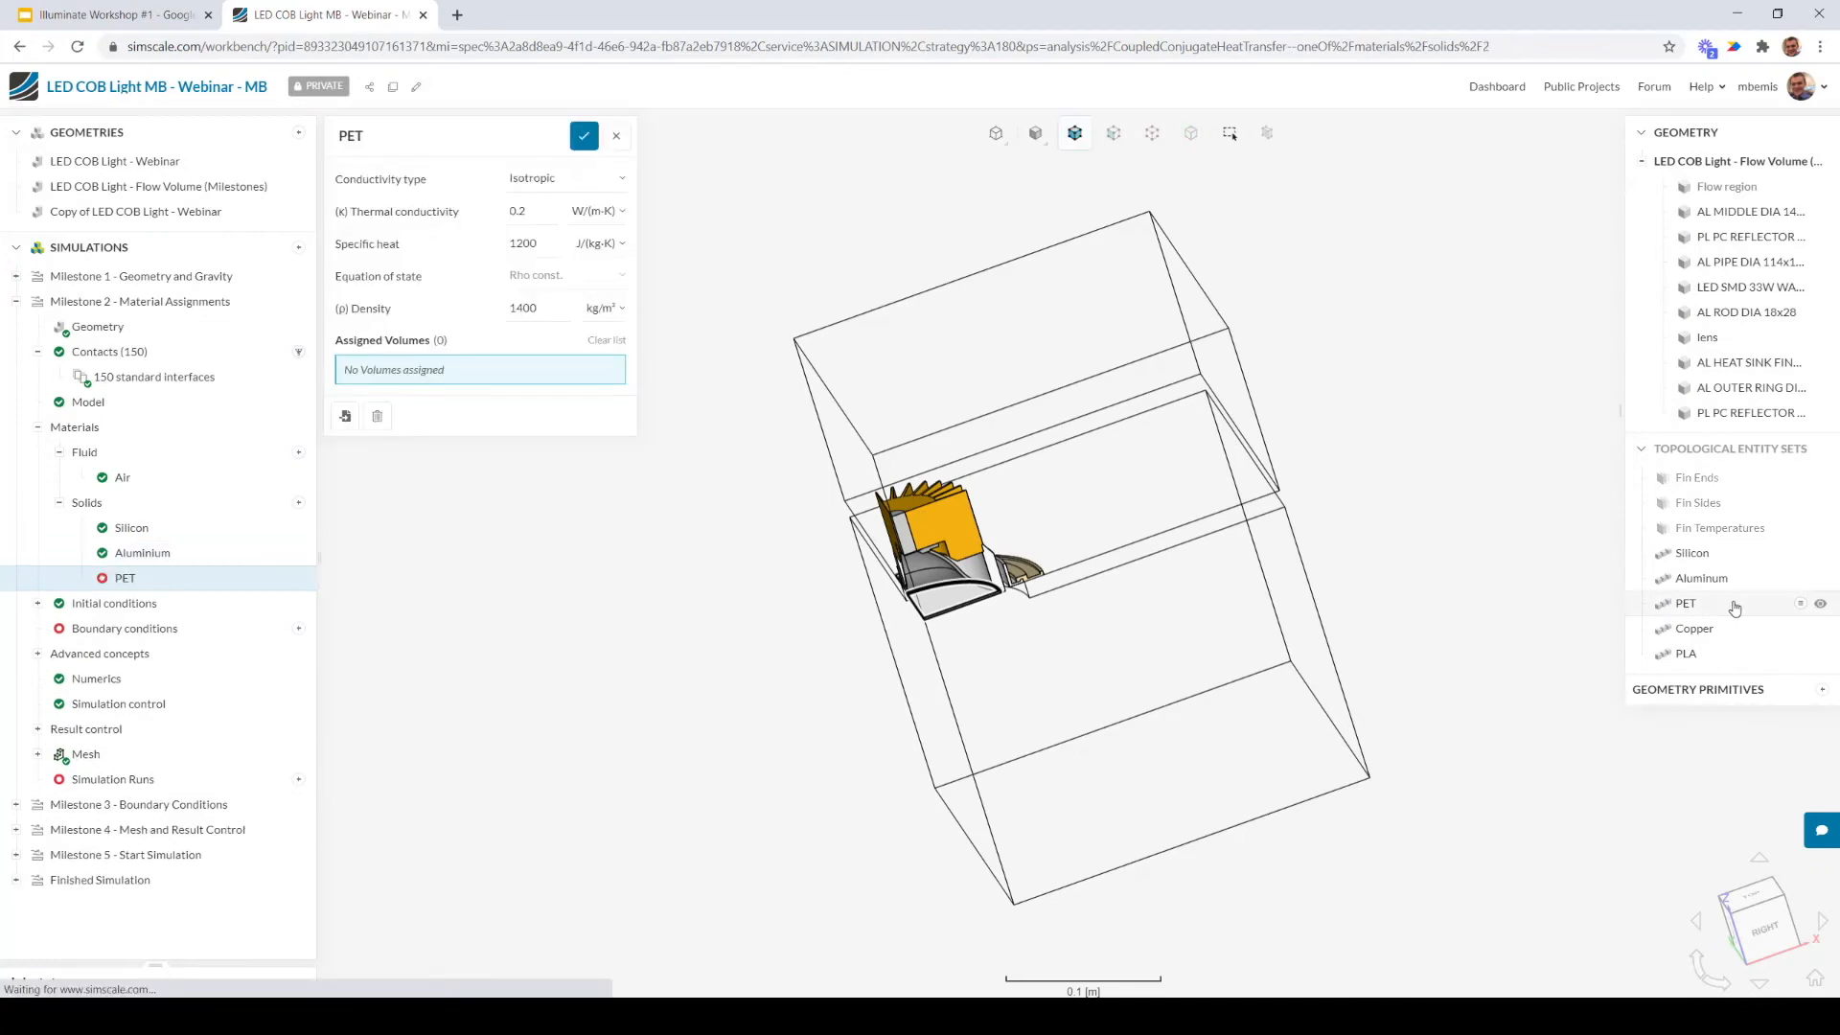
pyautogui.click(1735, 604)
pyautogui.click(582, 137)
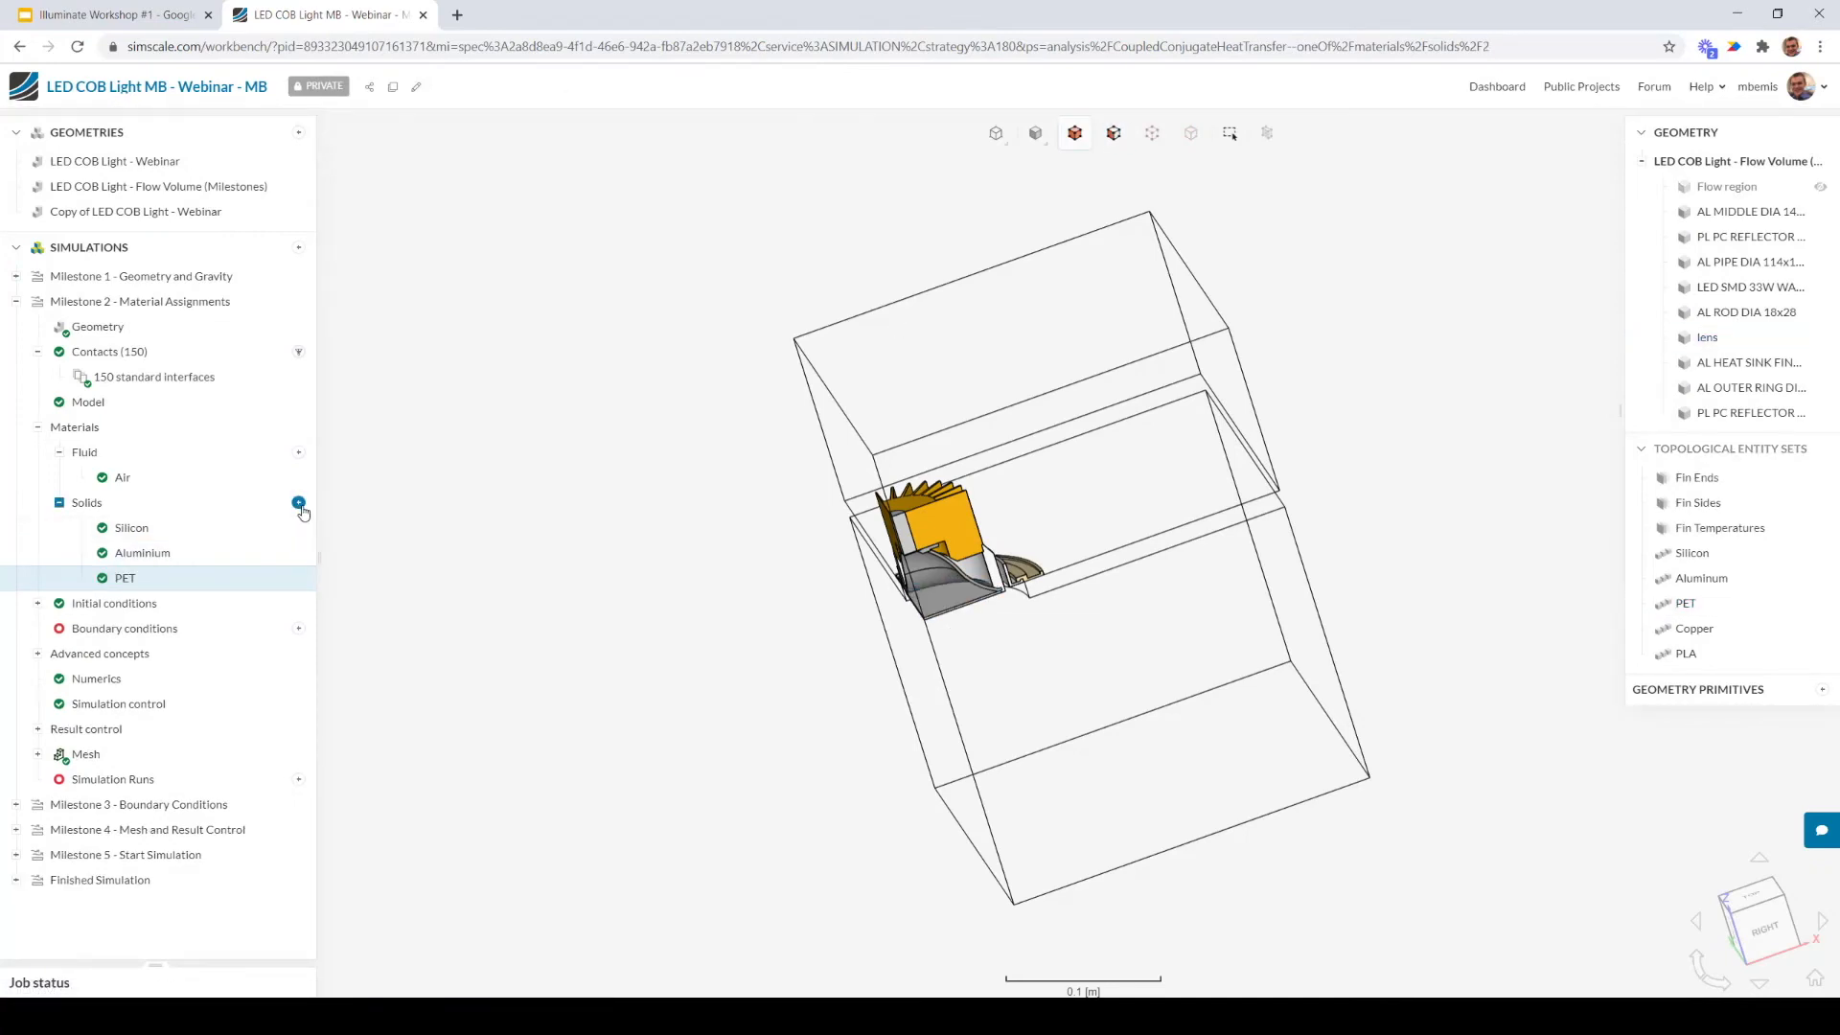
# Add Copper as a solid material and assign it to the Copper topological entity set
pyautogui.click(300, 506)
pyautogui.click(756, 288)
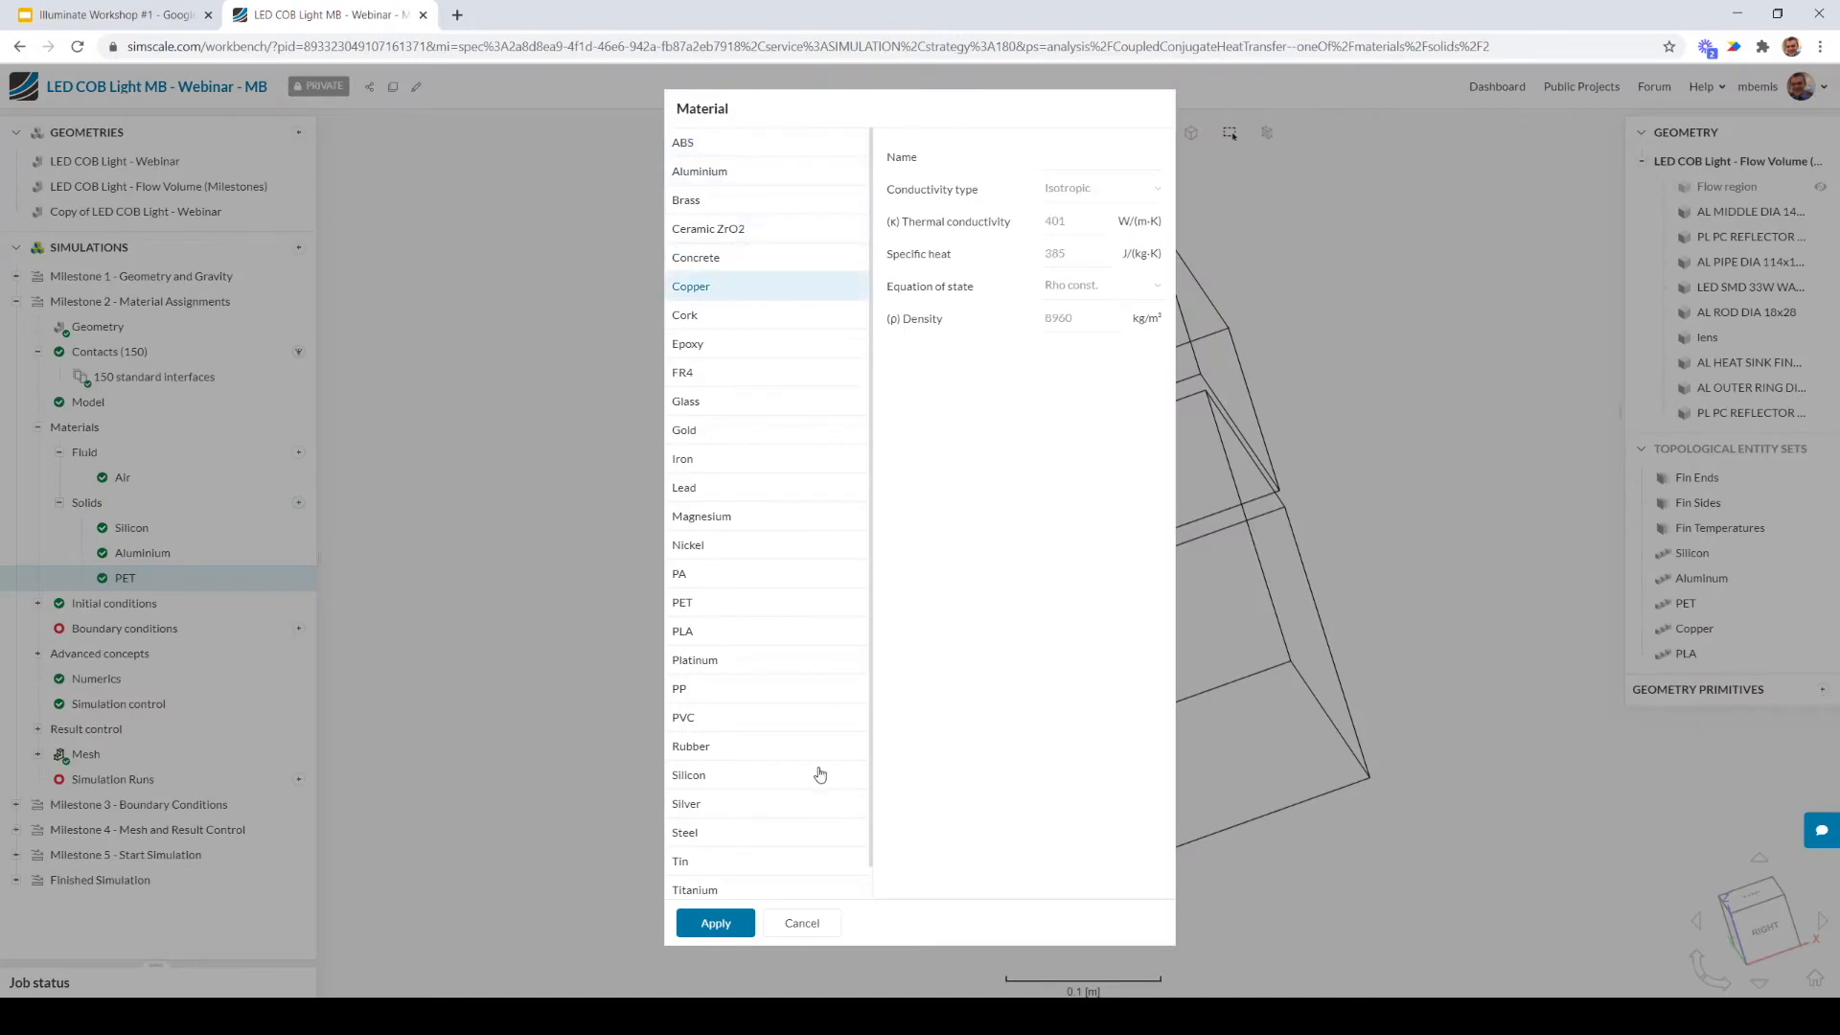
pyautogui.click(716, 923)
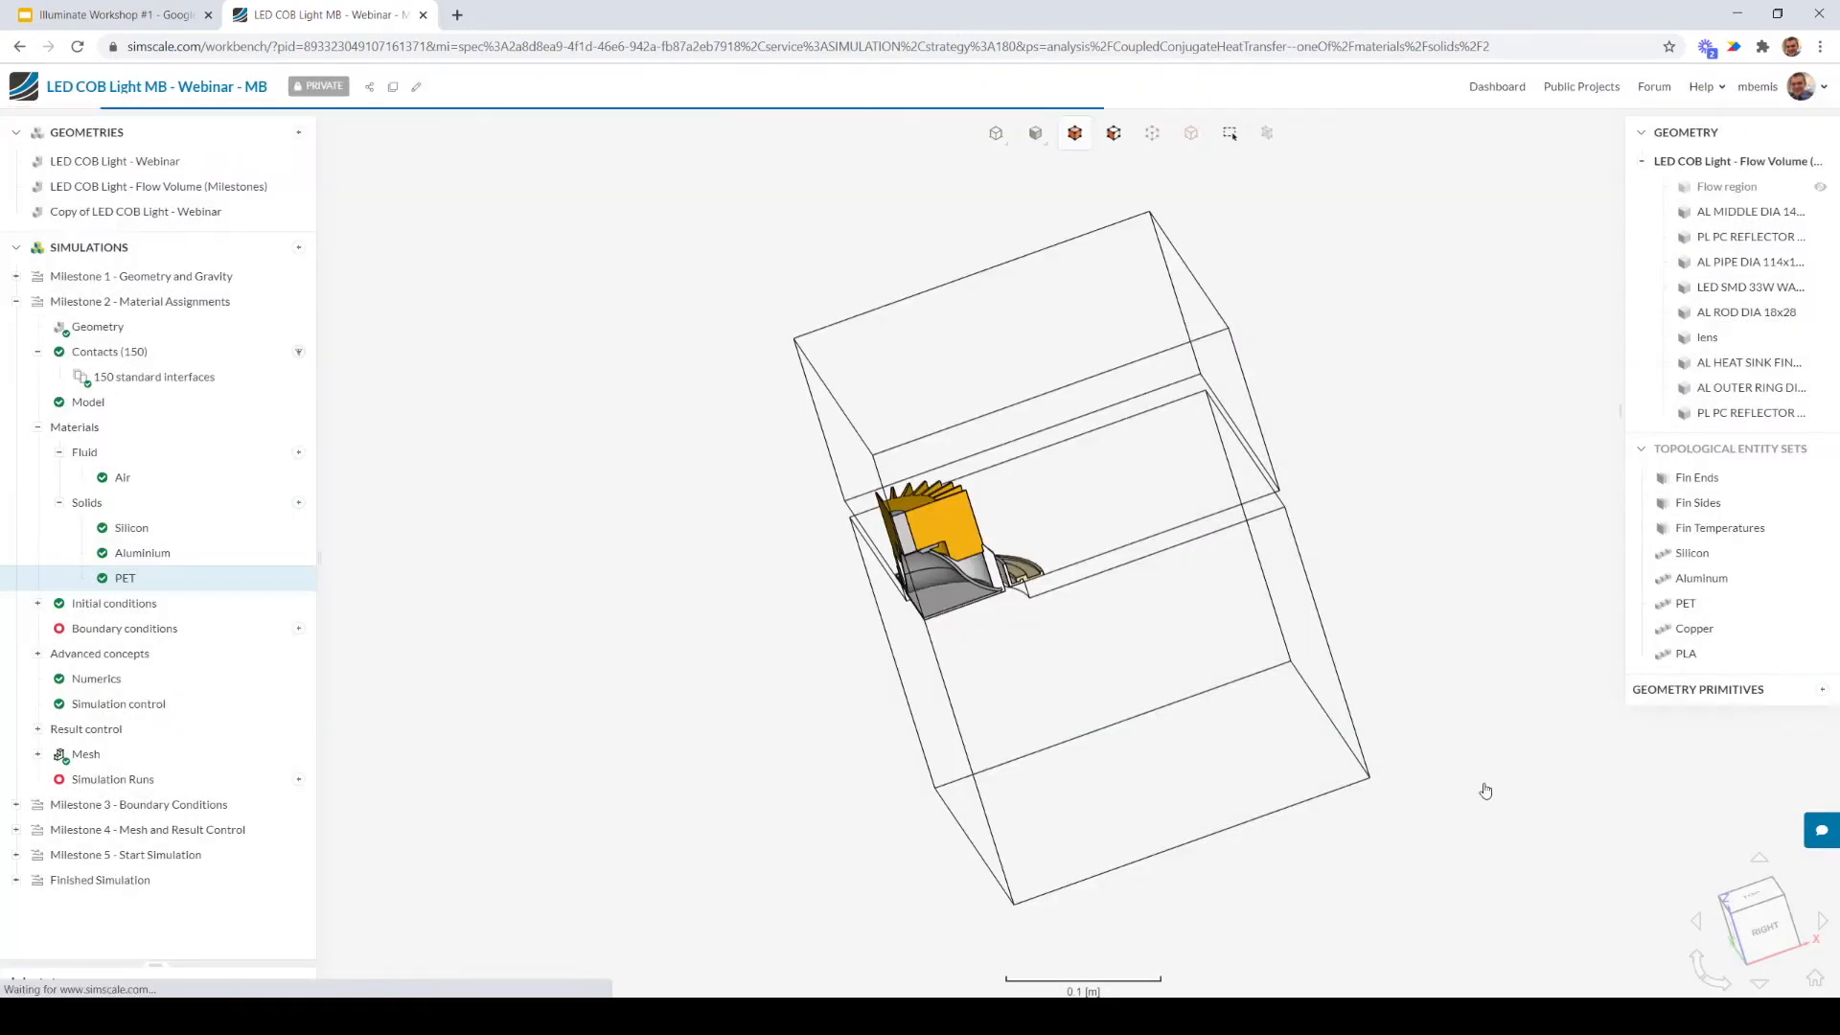
pyautogui.click(1723, 637)
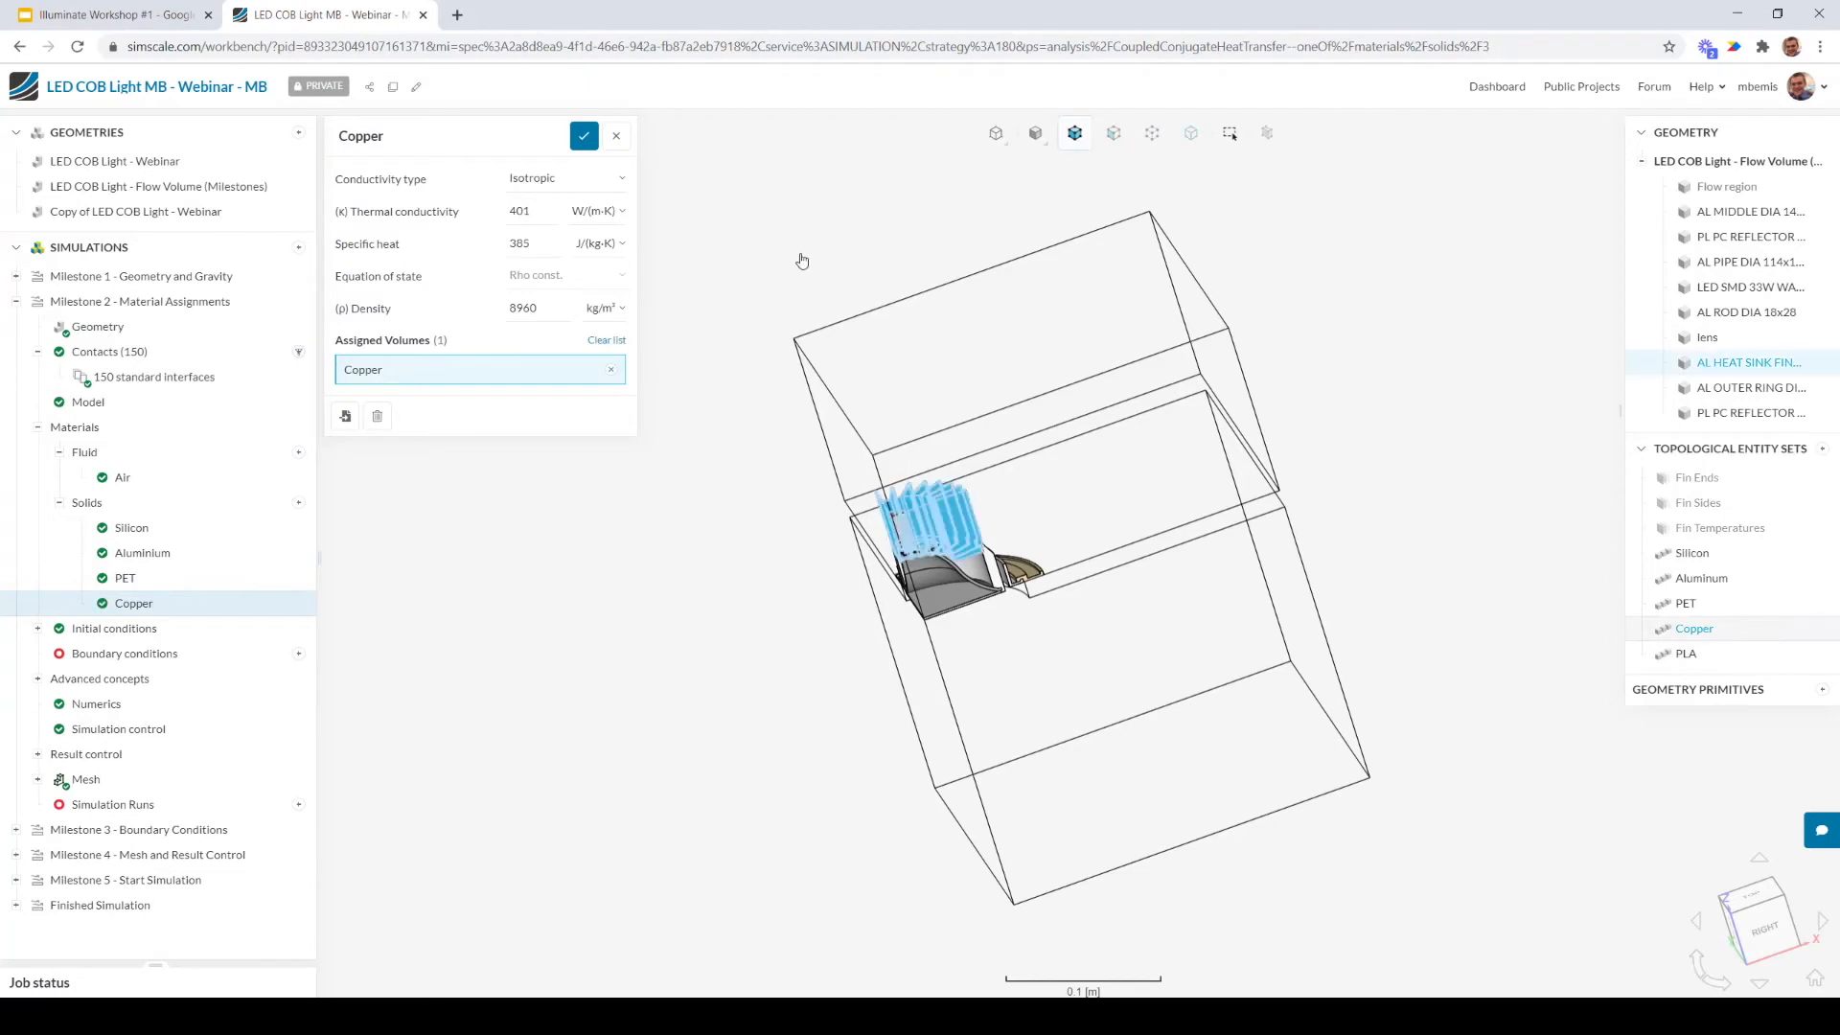
pyautogui.click(584, 135)
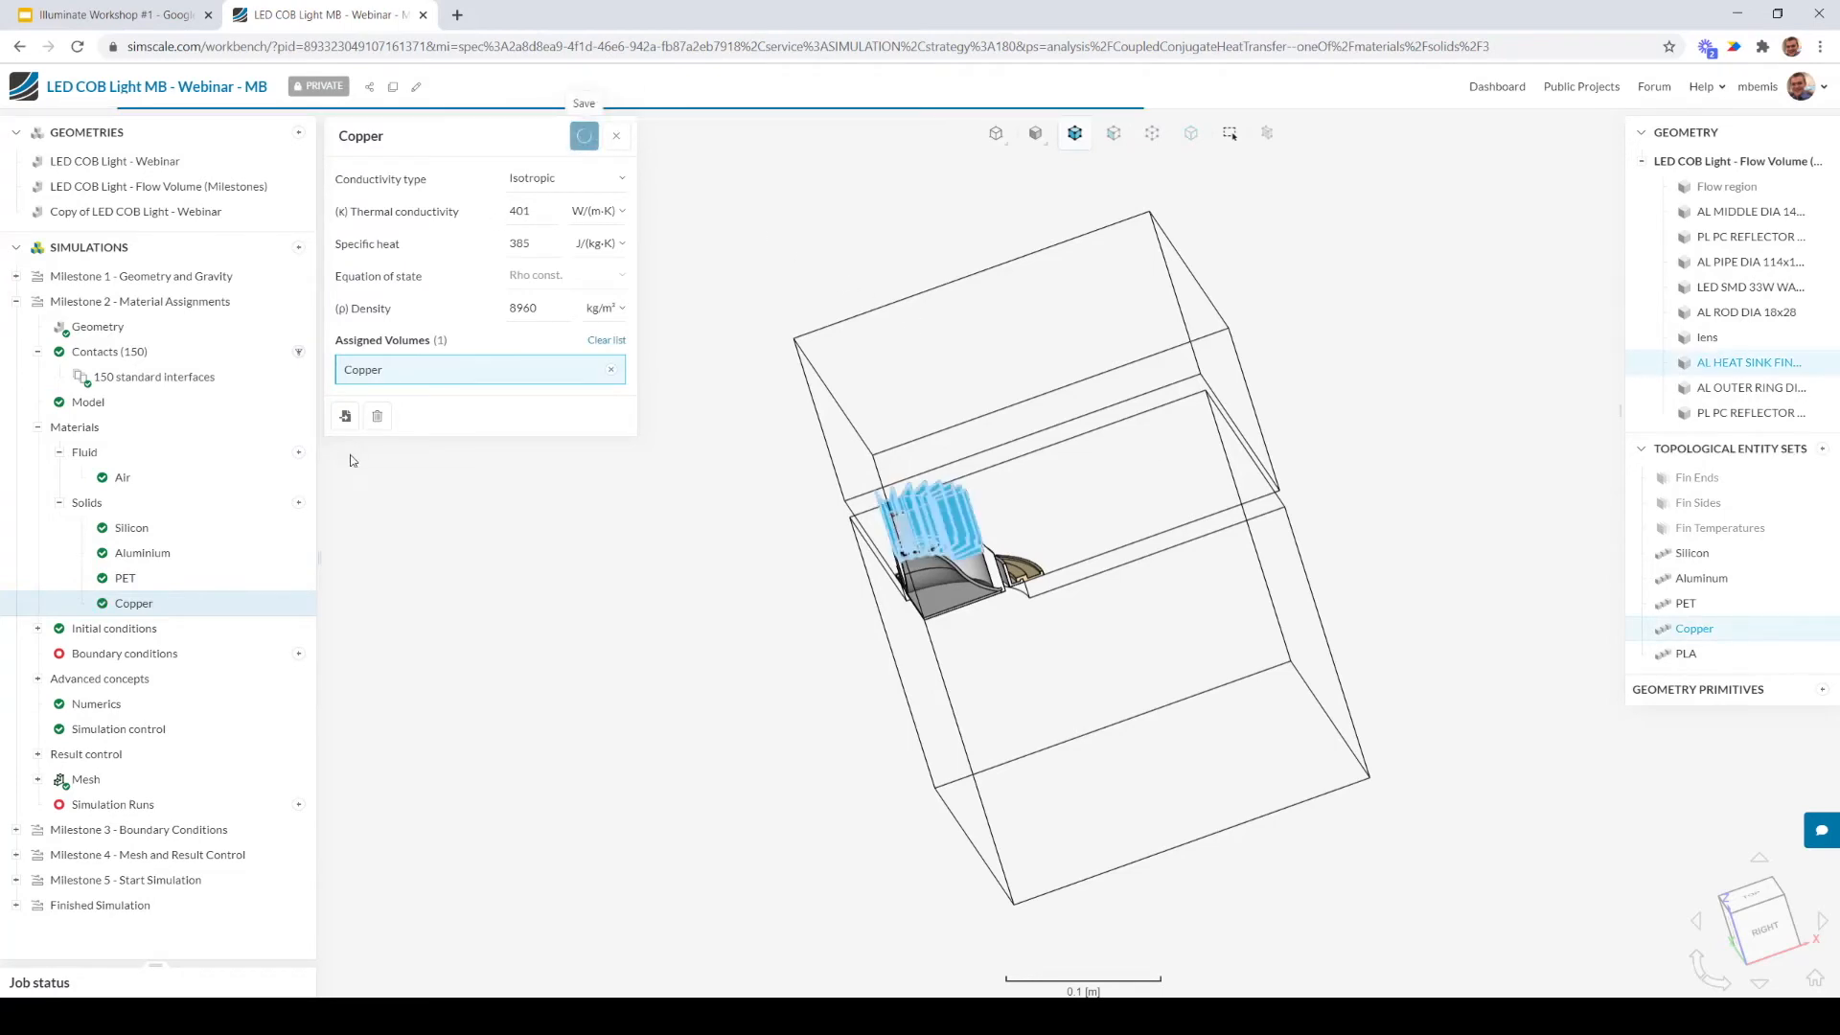
# Add PLA as a solid material and assign it to the PLA topological entity set
pyautogui.click(298, 502)
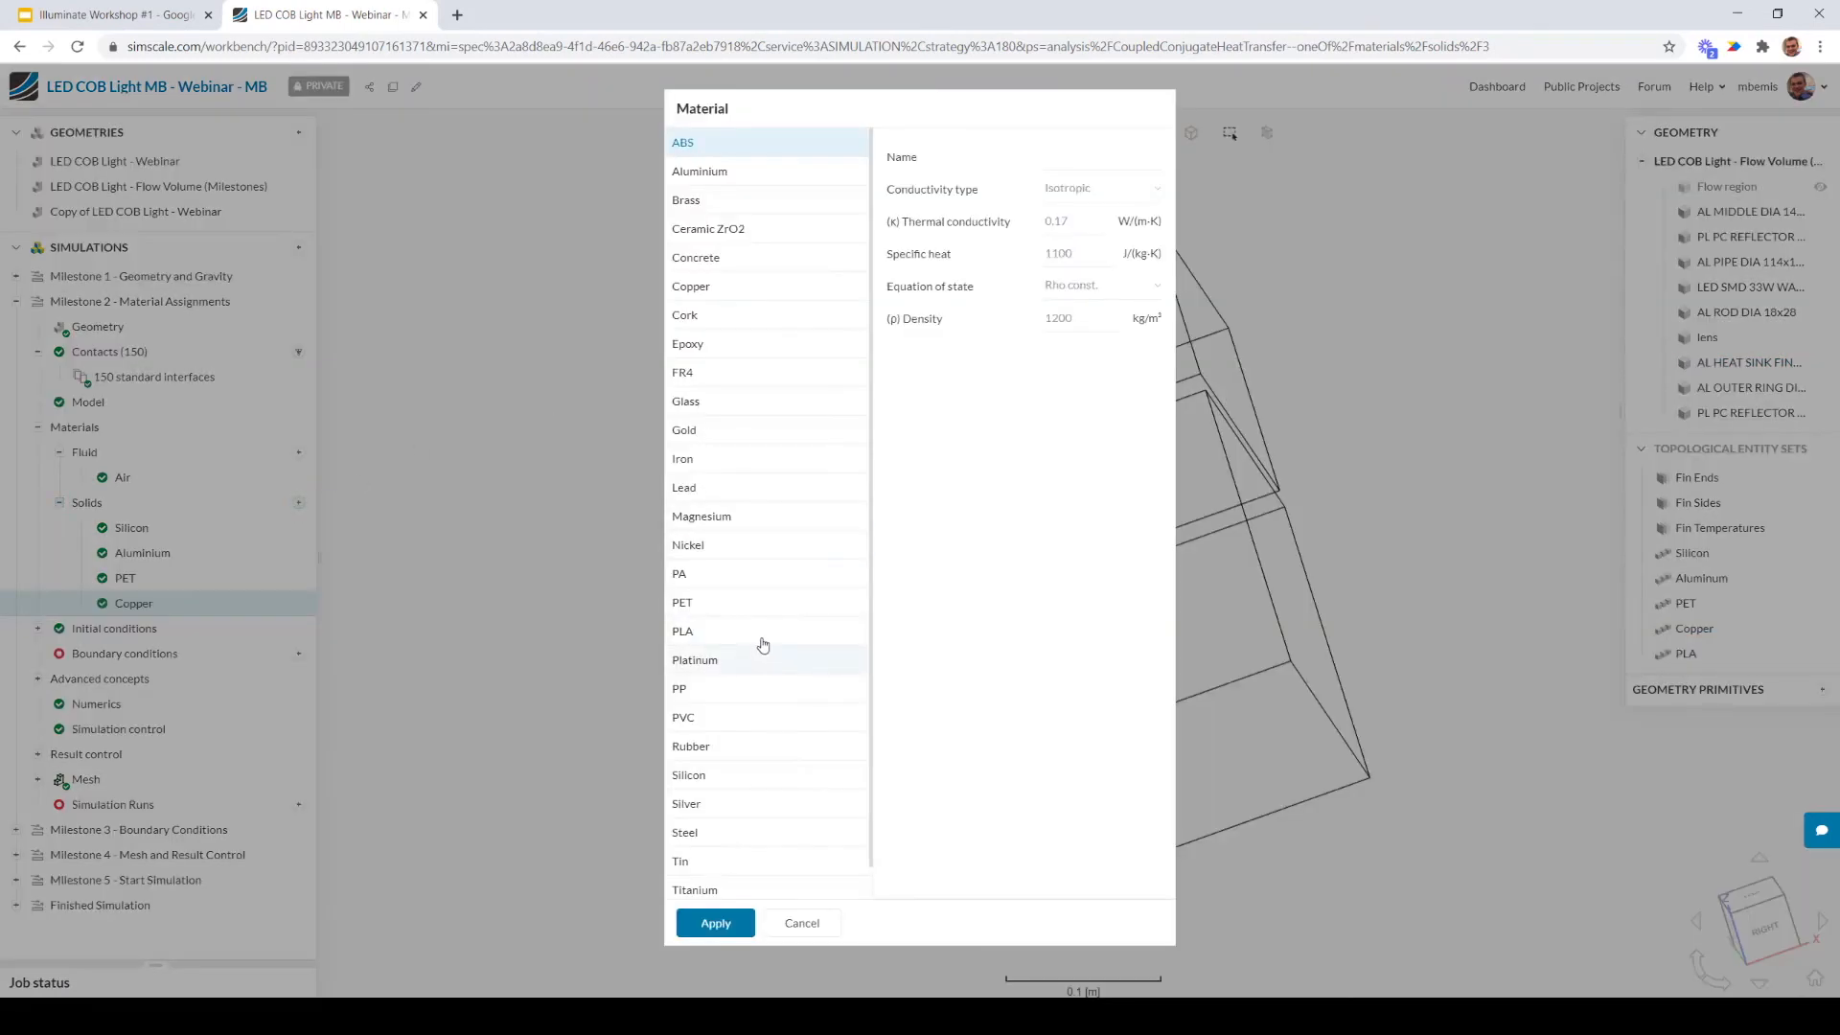
pyautogui.click(728, 631)
pyautogui.click(728, 923)
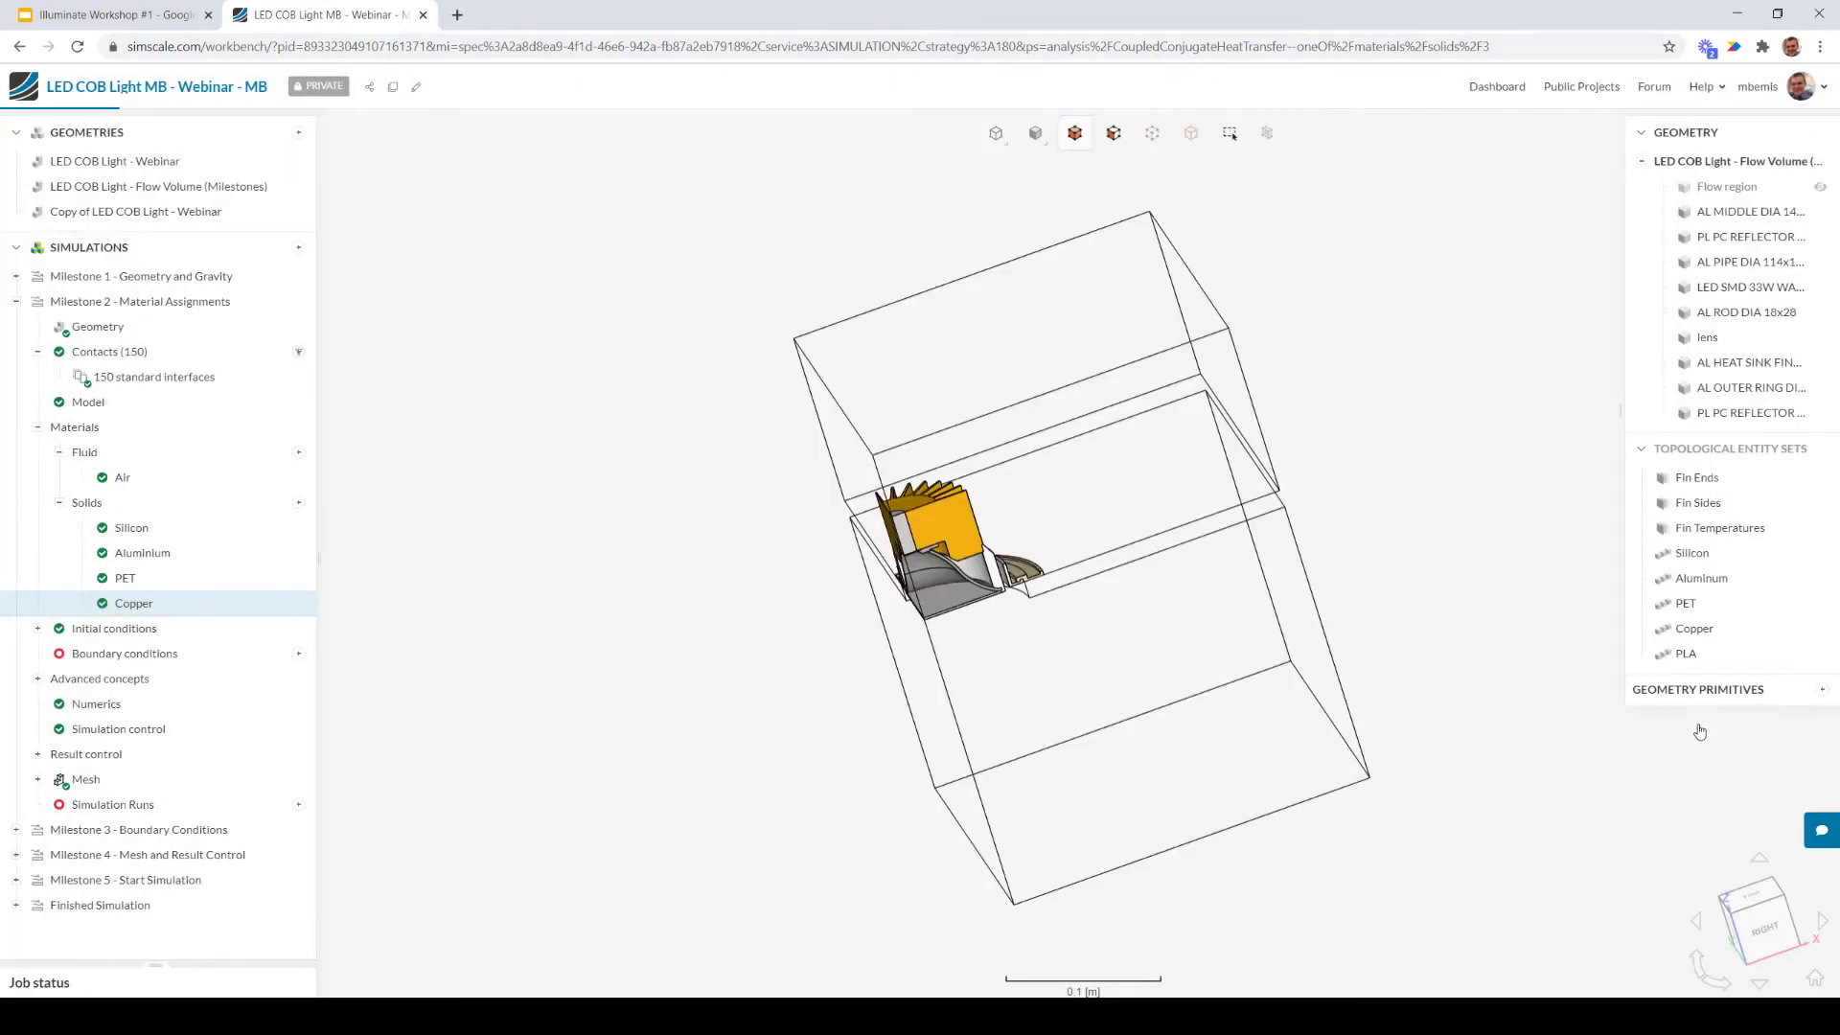
pyautogui.moveTo(875, 678); pyautogui.dragTo(828, 536)
pyautogui.scroll(5, 941, 705)
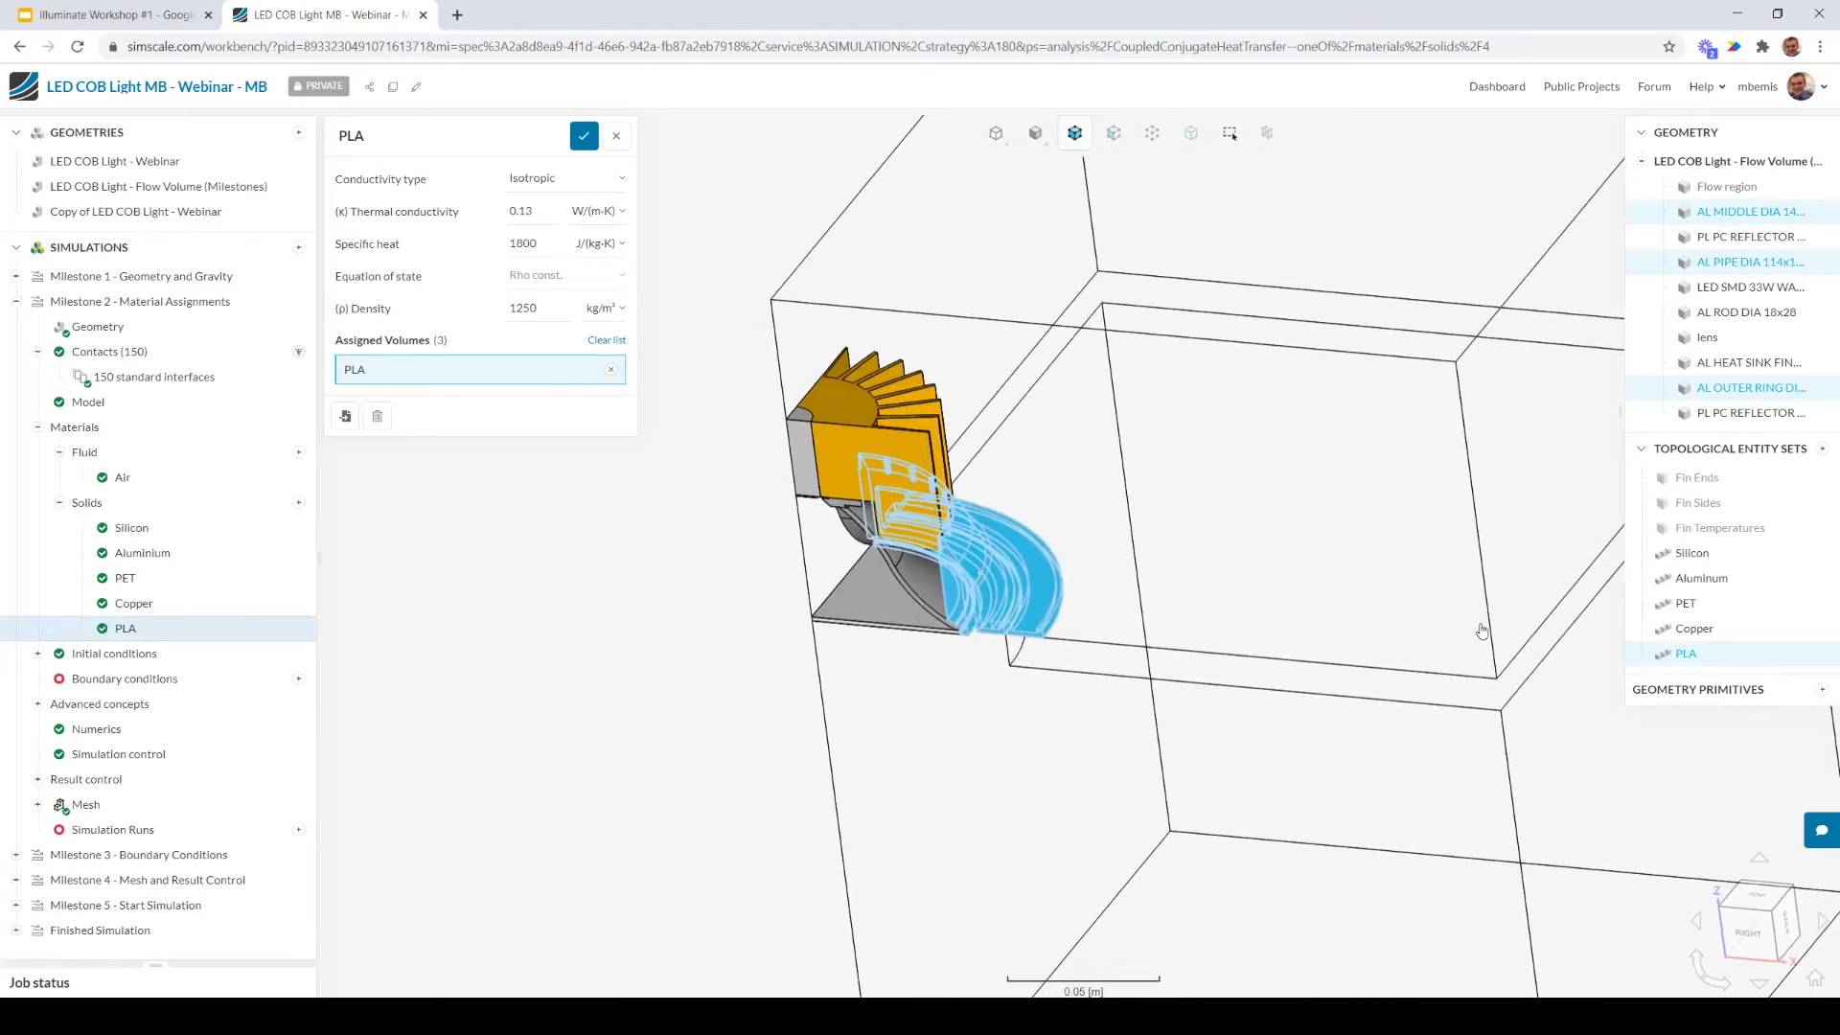
pyautogui.click(585, 134)
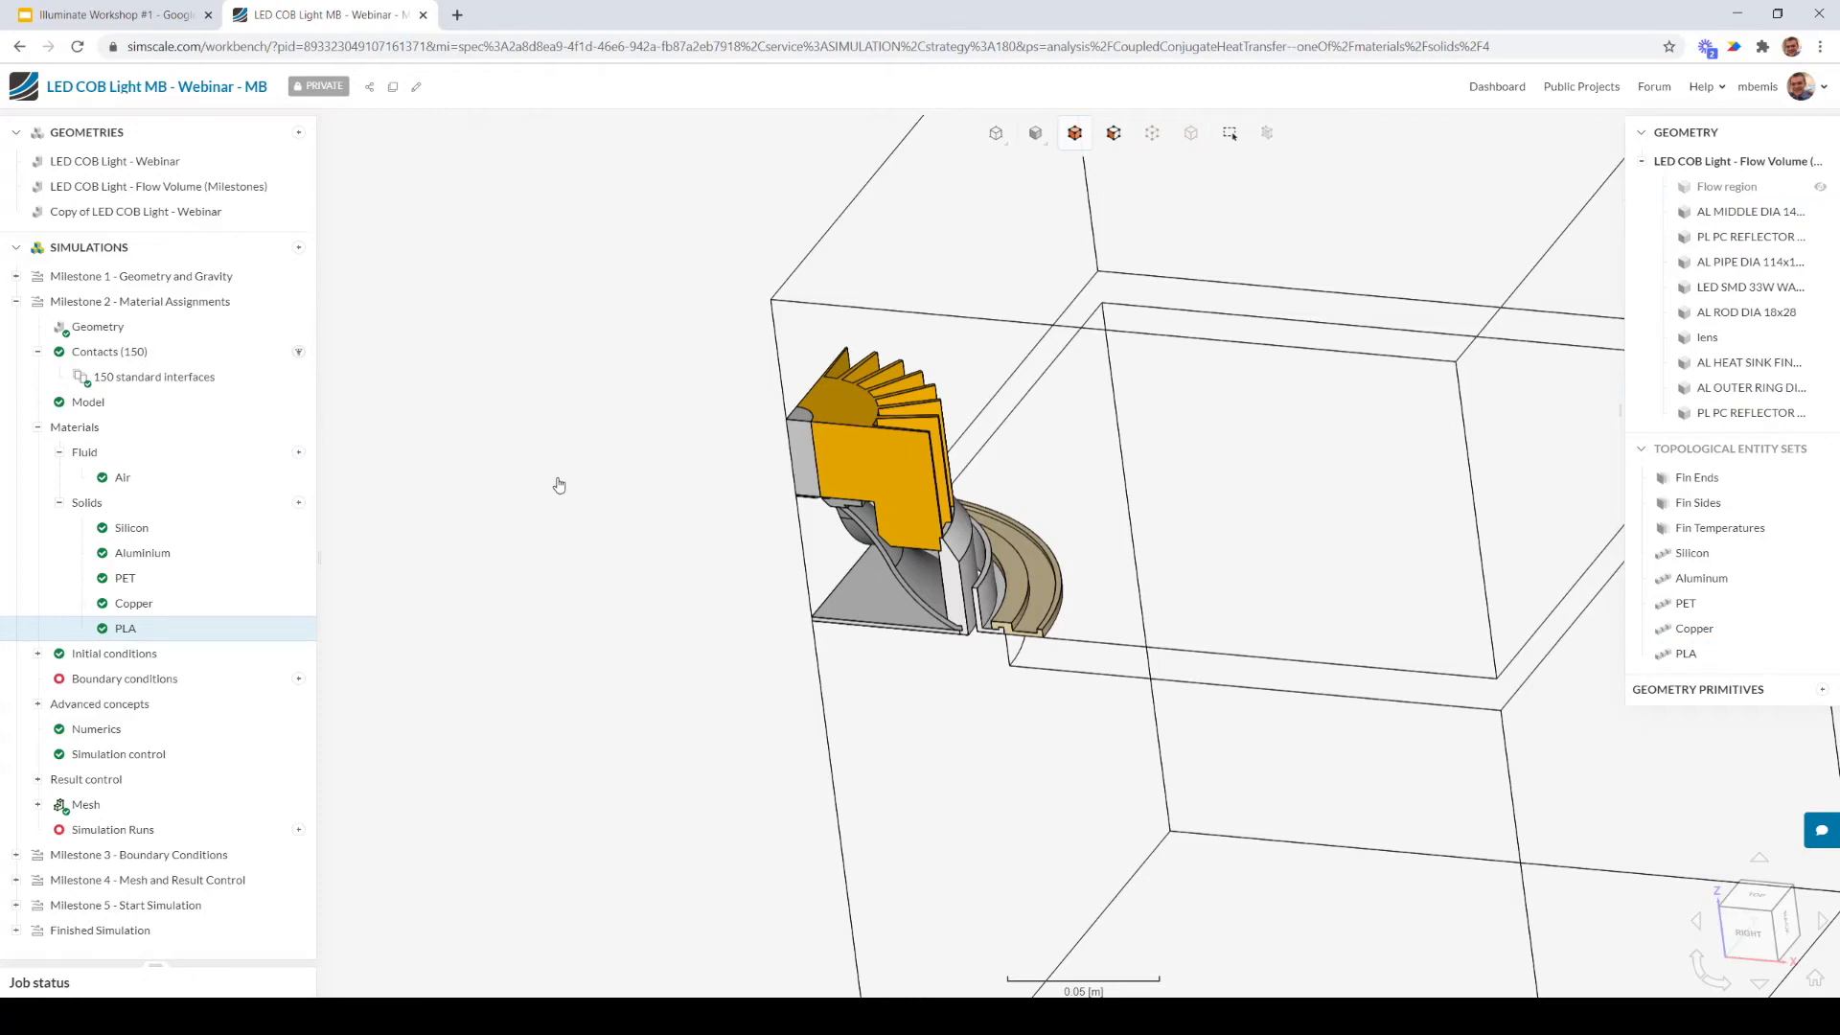
# Show the hidden flow region again, collapse Milestone 2 and expand Milestone 3 - Boundary Conditions
pyautogui.scroll(-3, 559, 485)
pyautogui.moveTo(480, 514); pyautogui.dragTo(510, 515, button='right')
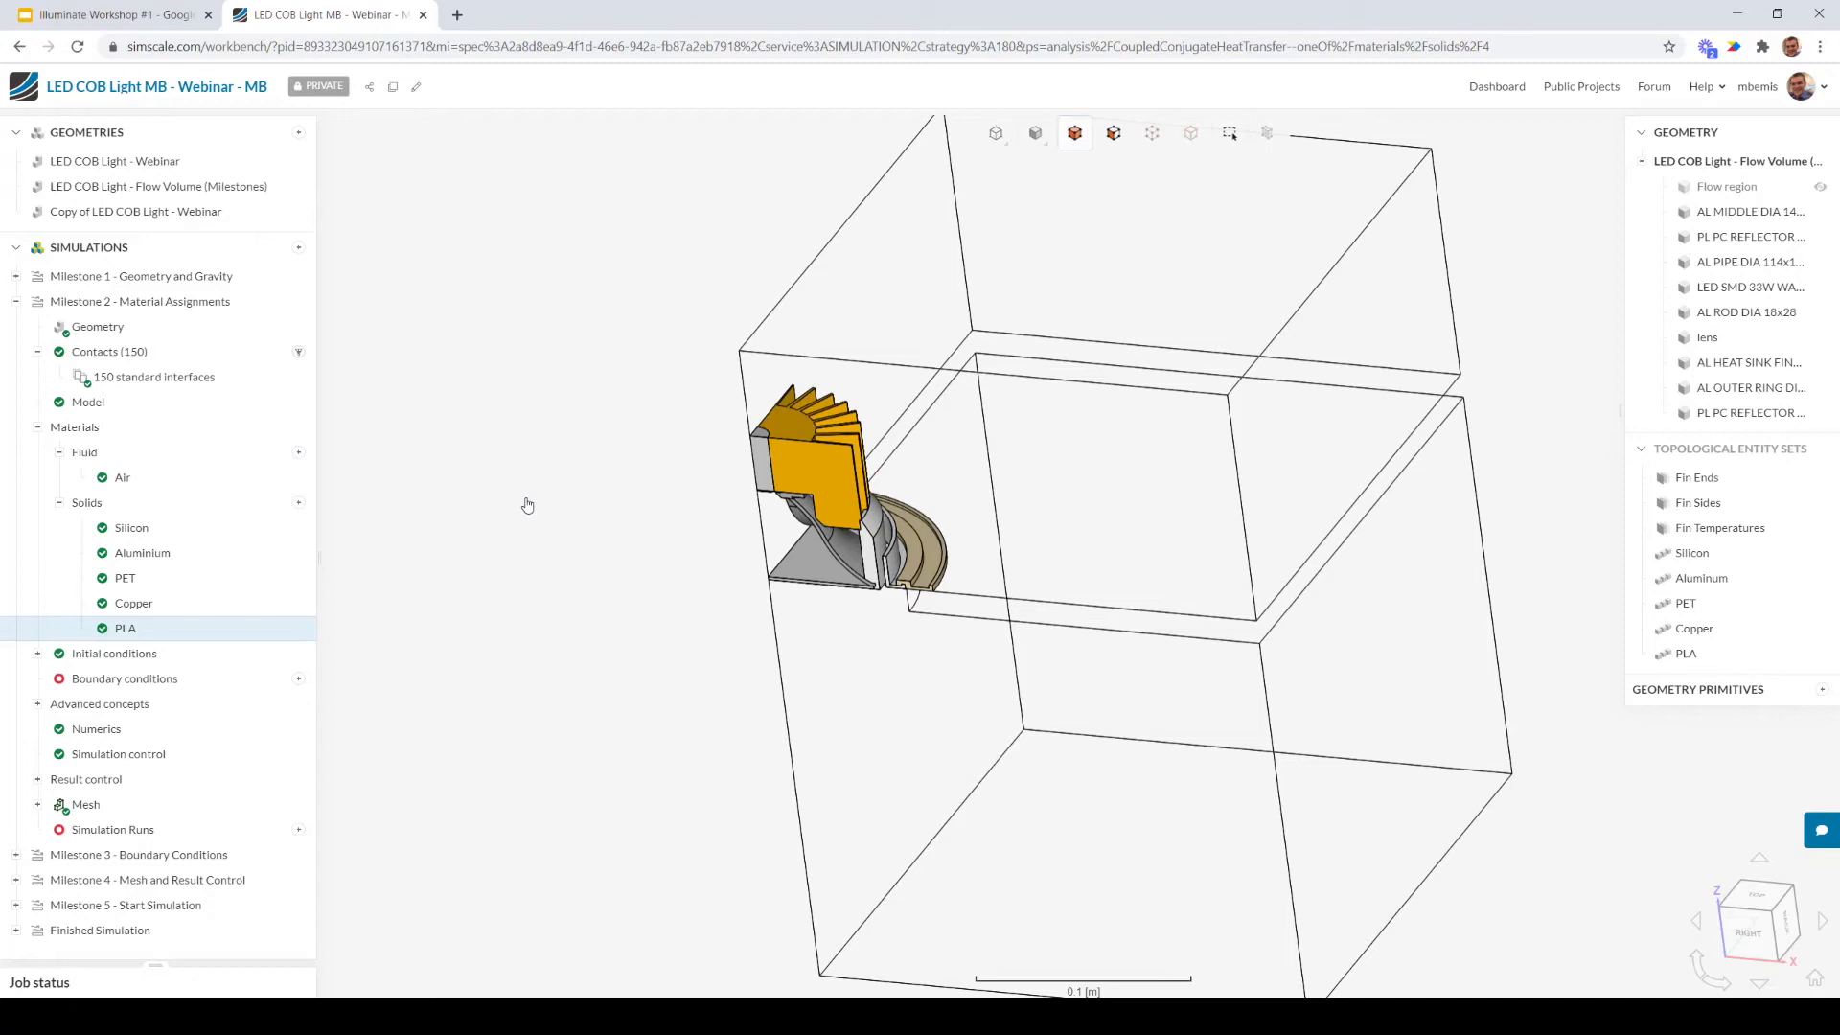
pyautogui.scroll(-3, 526, 508)
pyautogui.rightClick(503, 342)
pyautogui.click(540, 487)
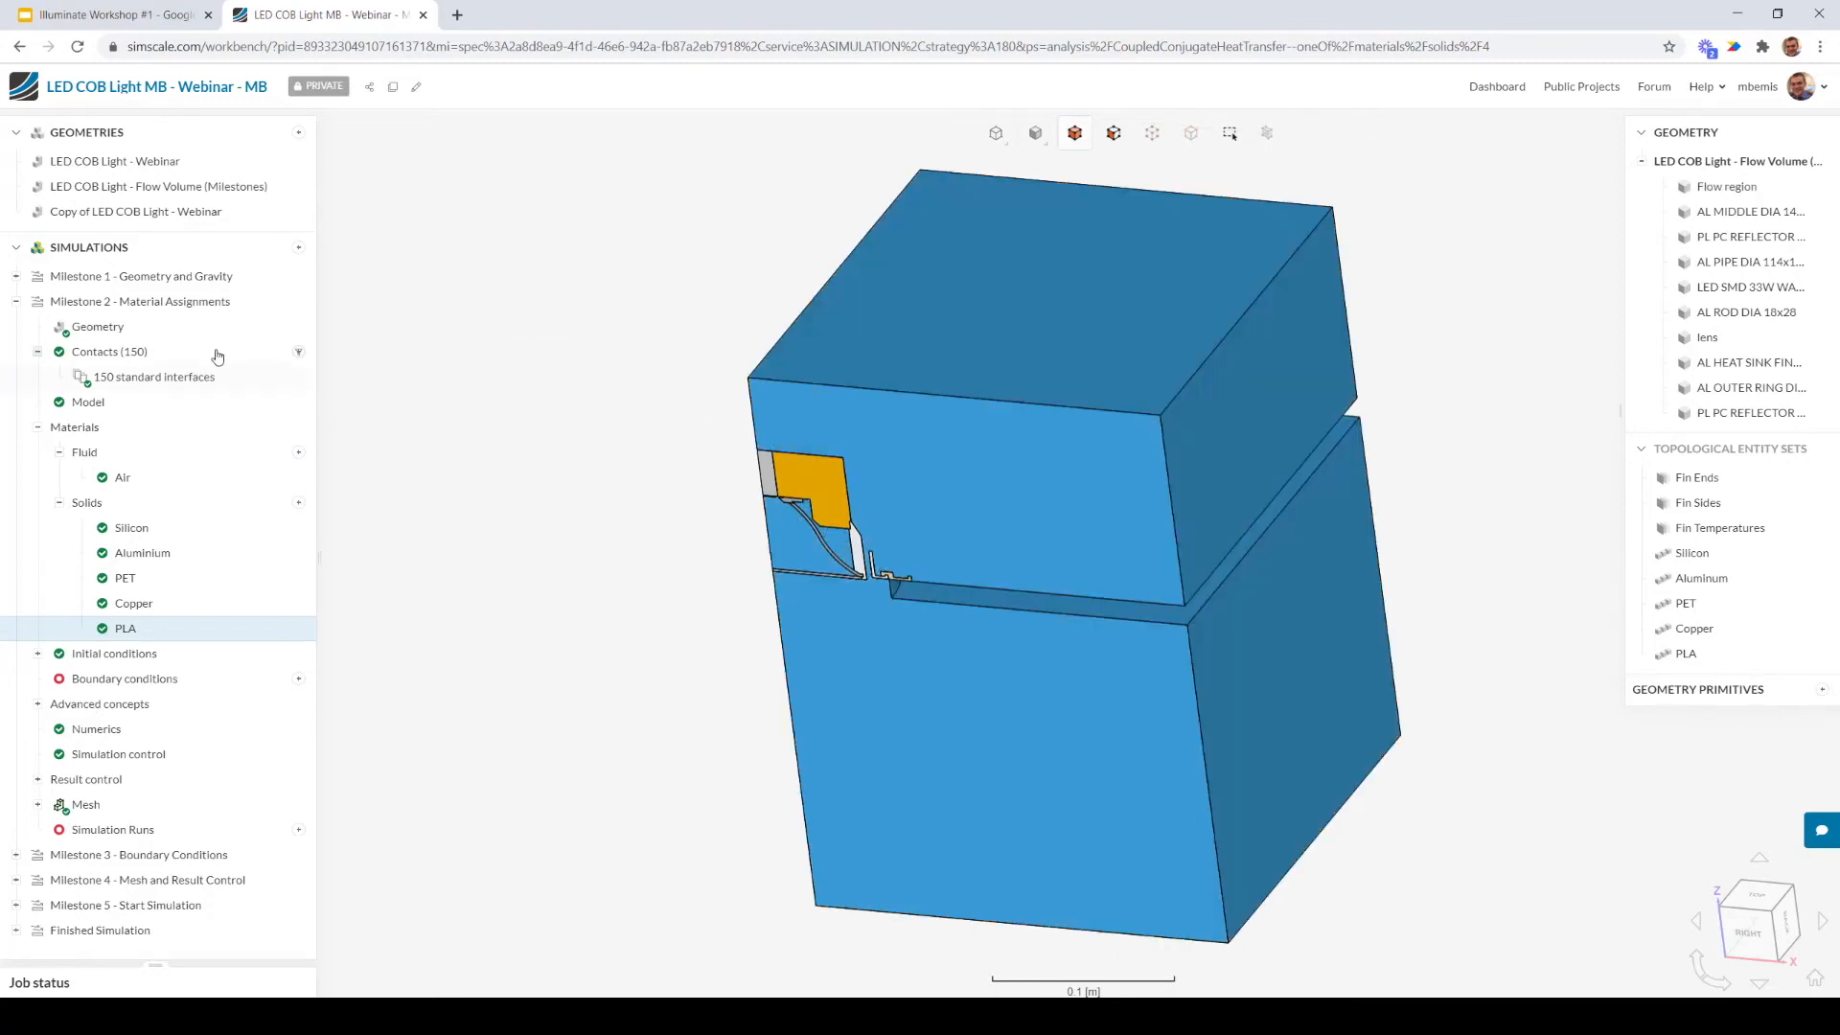
pyautogui.click(16, 302)
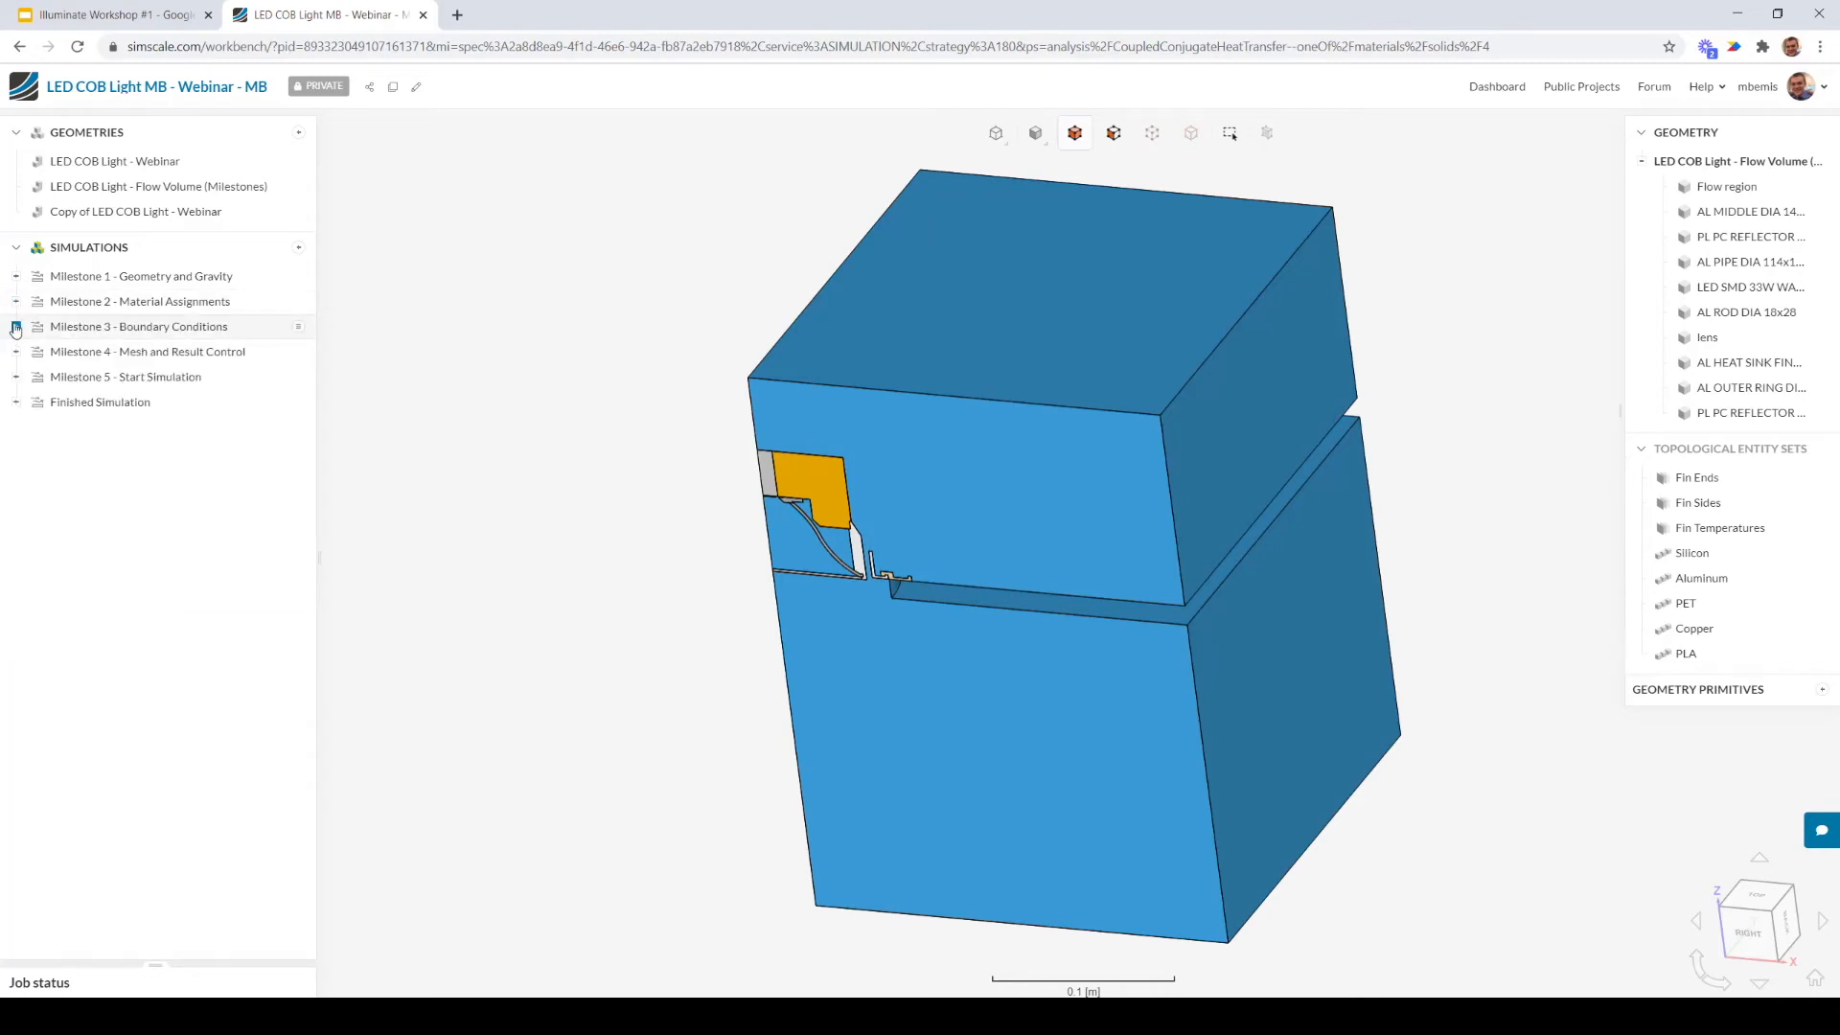
pyautogui.click(16, 327)
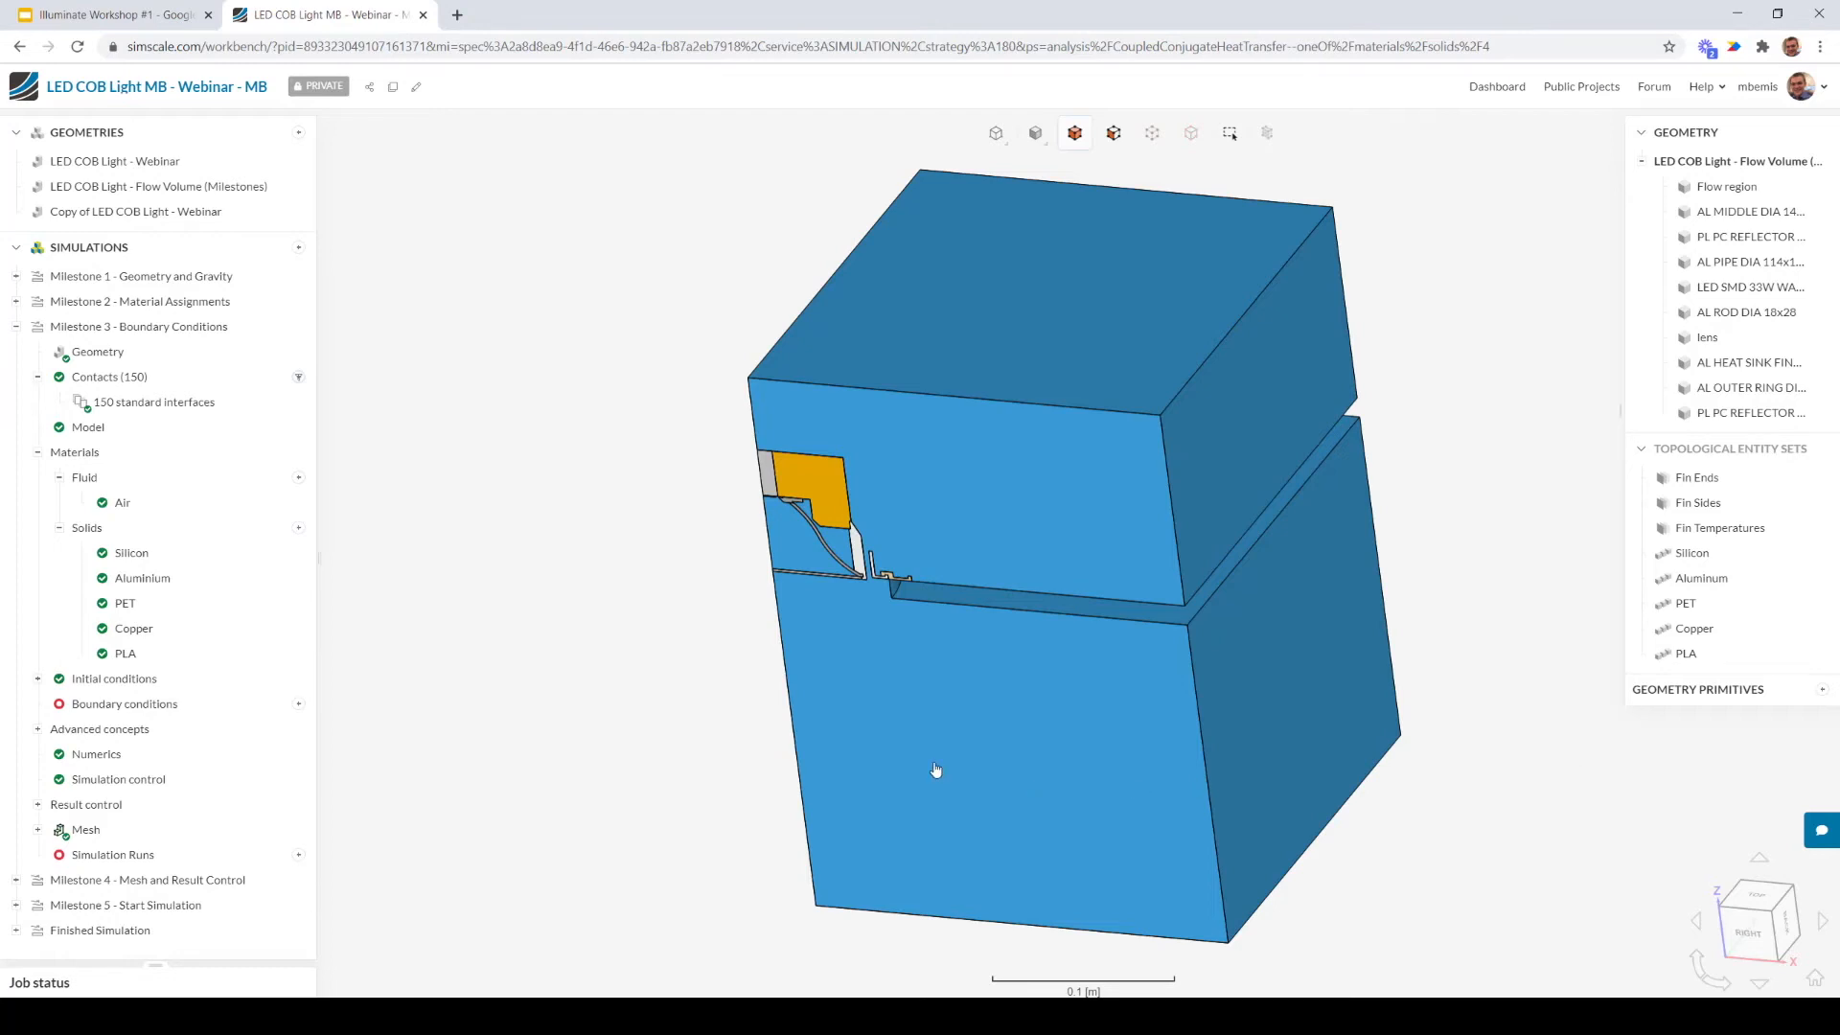
# Add a Symmetry boundary condition in Milestone 3 and assign the main flow region face on the front cut plane
pyautogui.moveTo(440, 699); pyautogui.dragTo(677, 629)
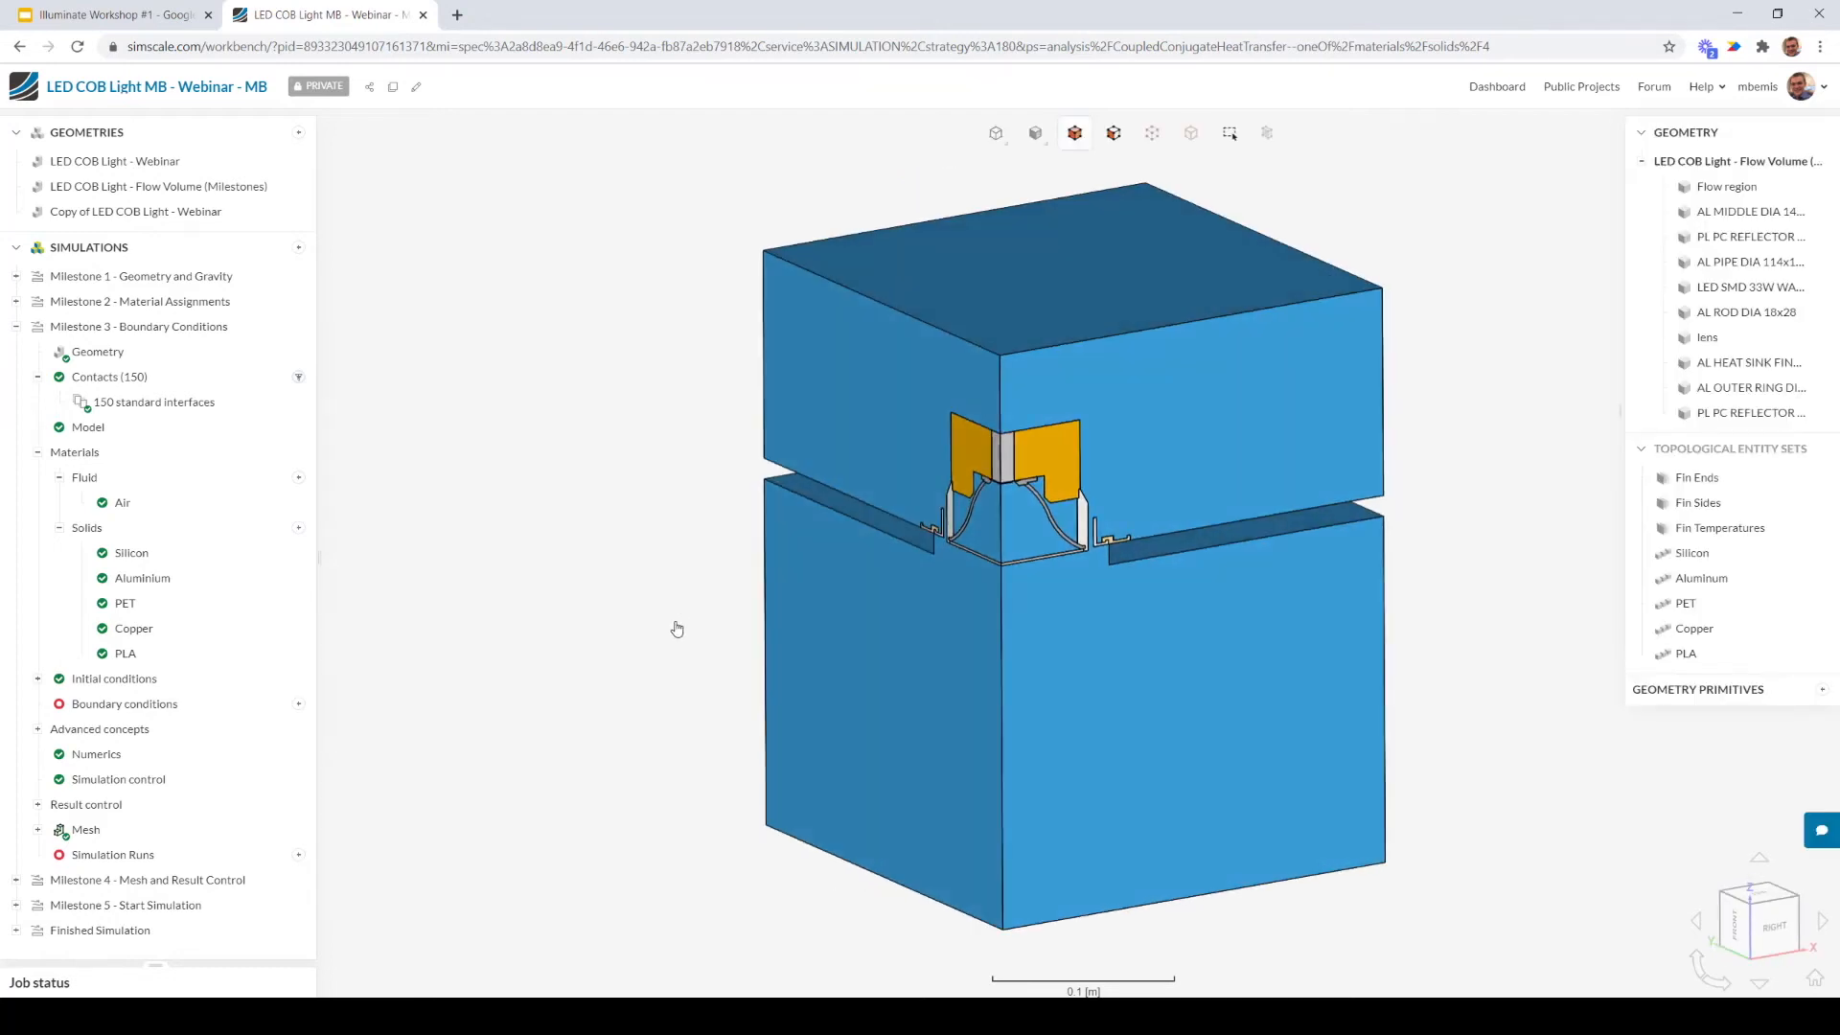
pyautogui.click(299, 706)
pyautogui.click(340, 786)
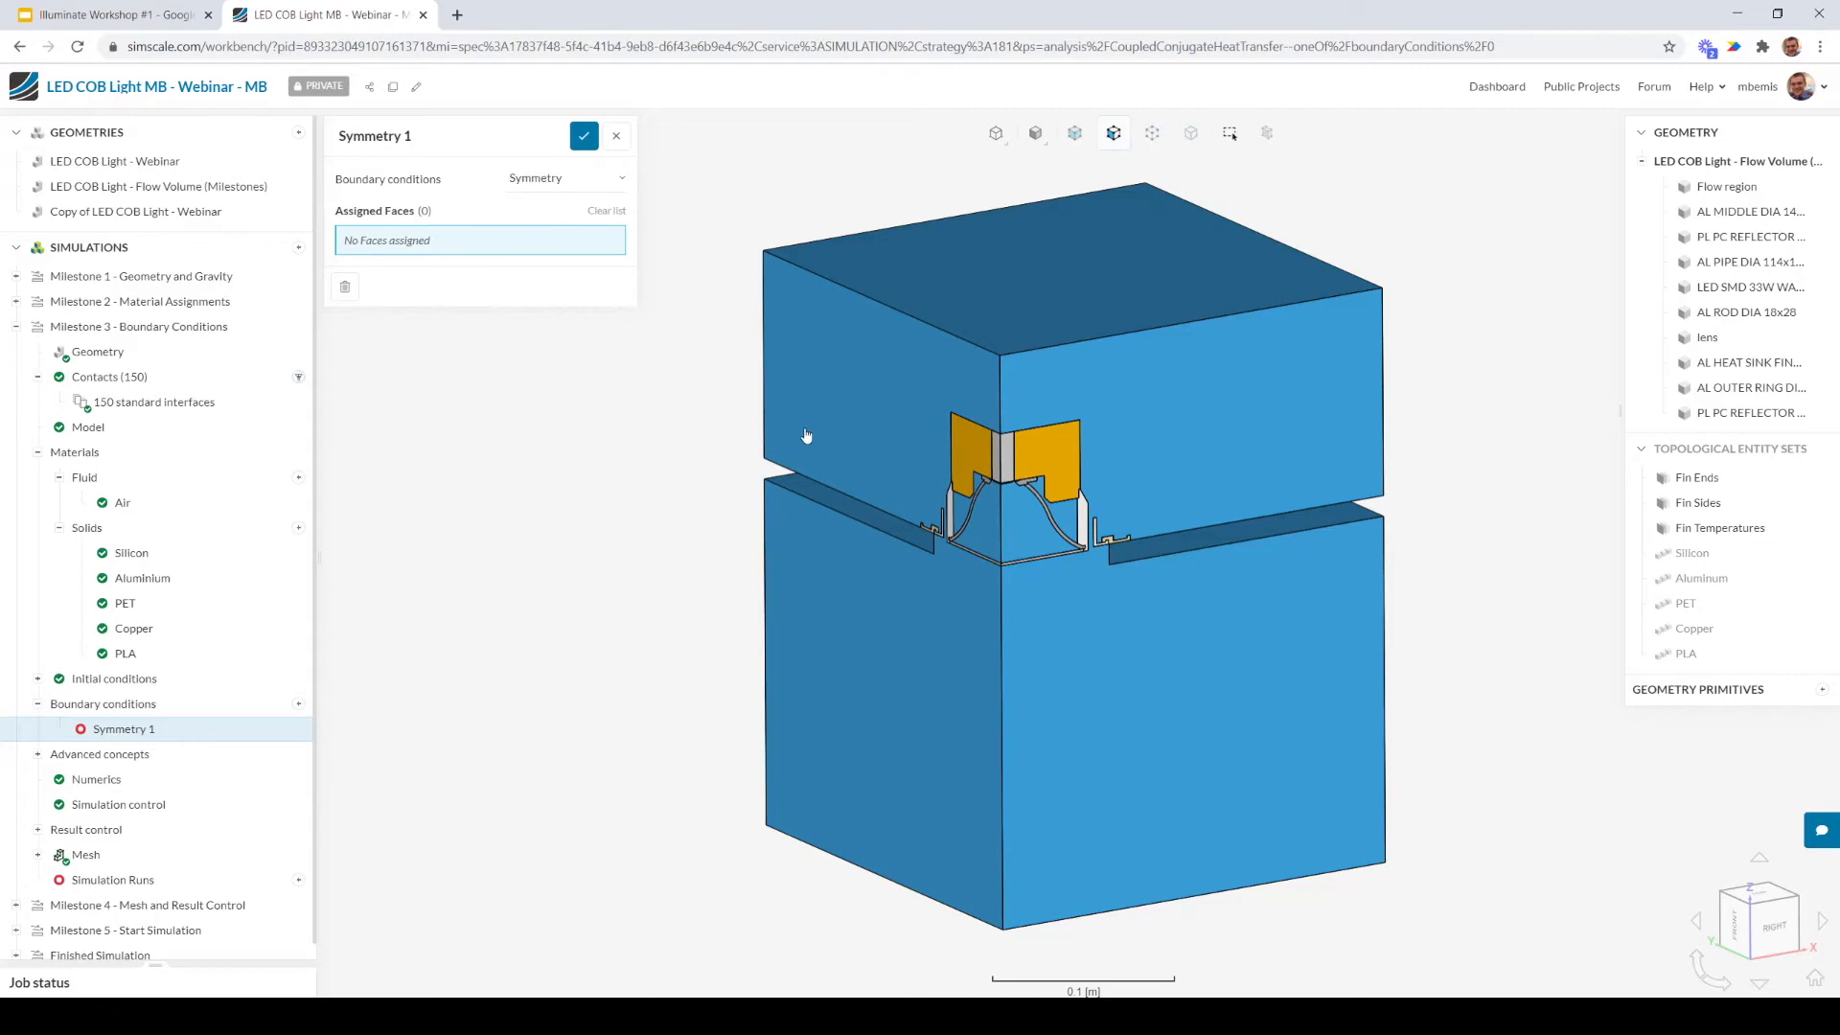
pyautogui.moveTo(645, 707); pyautogui.dragTo(1101, 446)
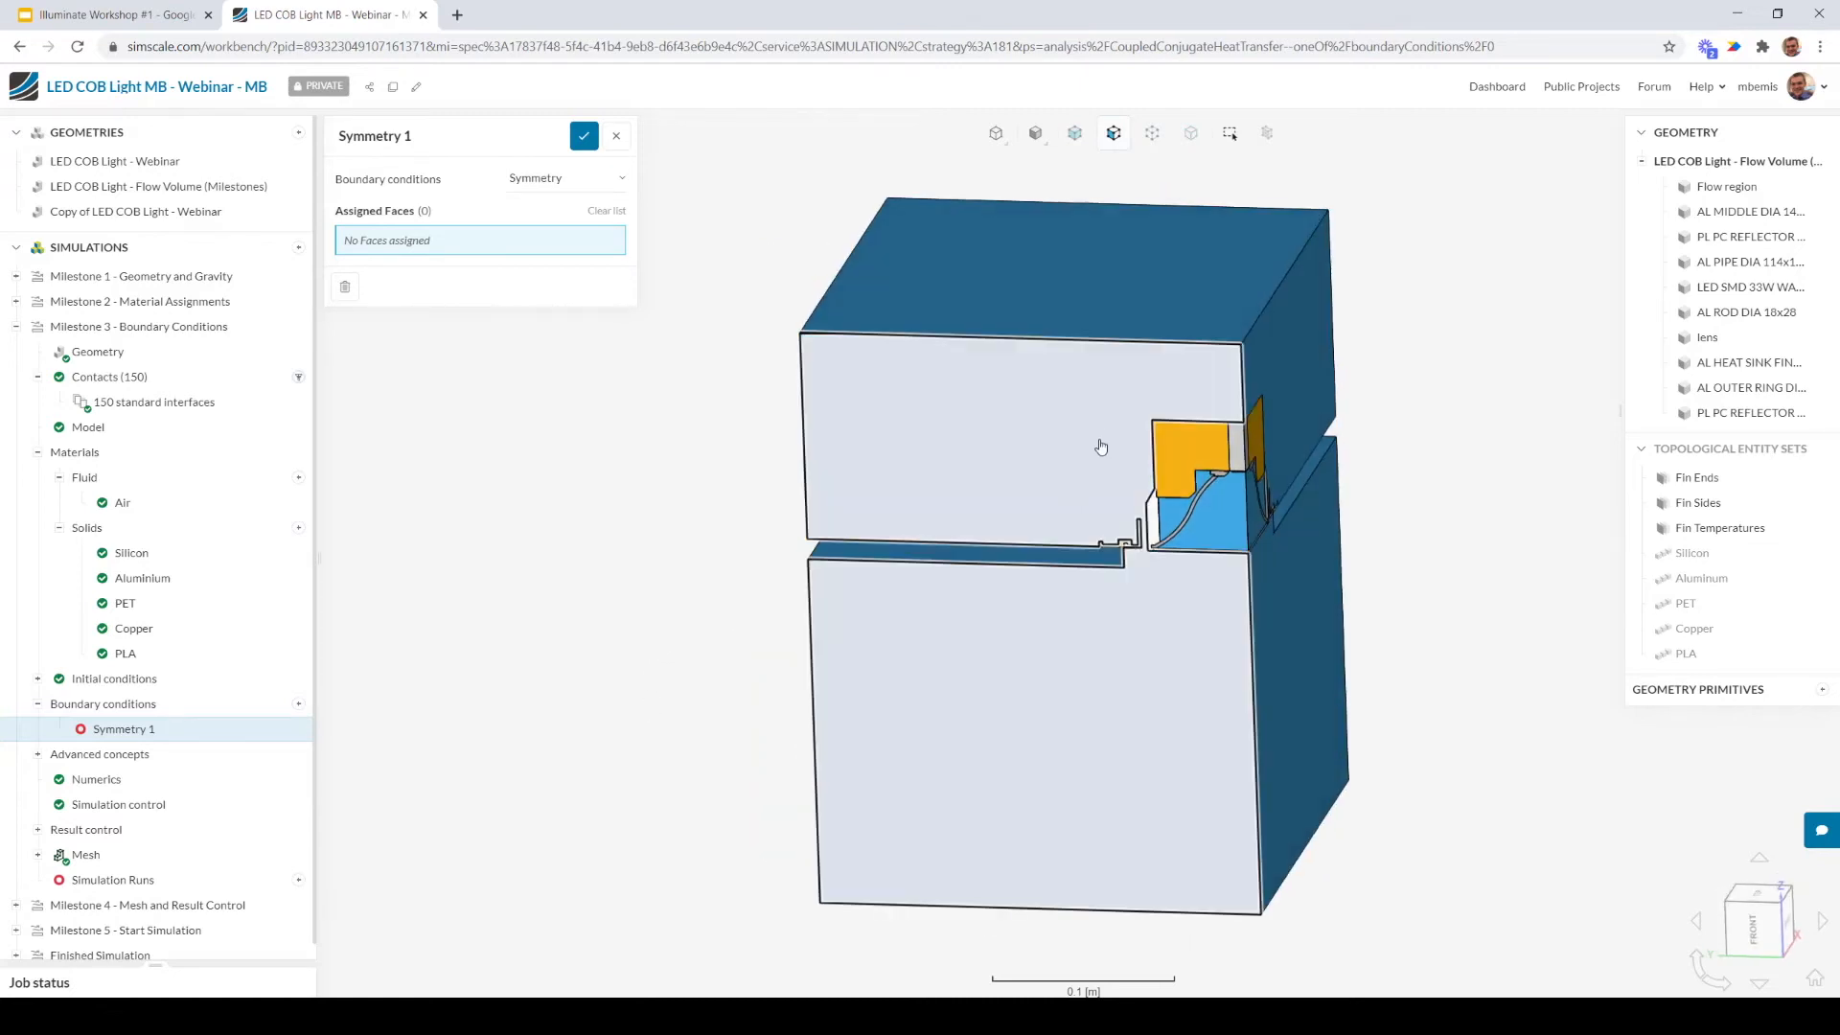
pyautogui.click(1104, 438)
# Add the heat sink, rod, reflector, pipe, middle ring and outer ring faces on the front cut plane to the symmetry condition
pyautogui.scroll(5, 1105, 438)
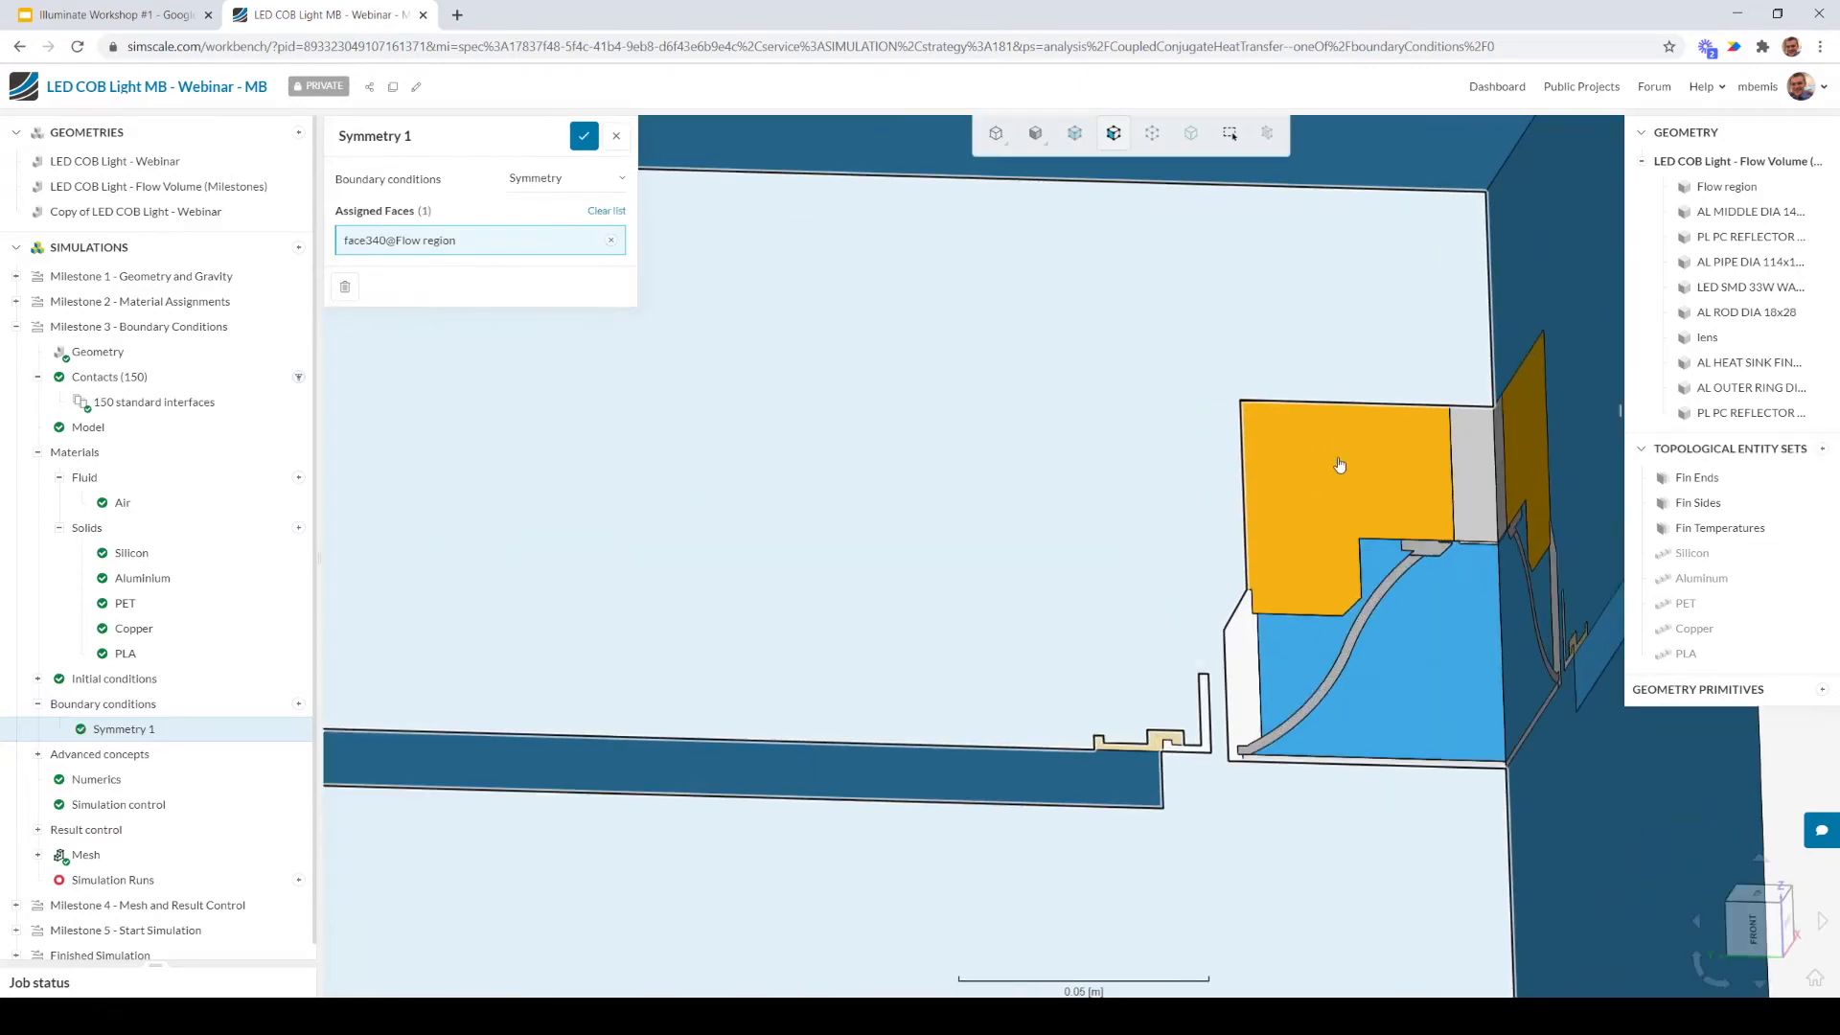
pyautogui.click(1474, 477)
pyautogui.click(1428, 521)
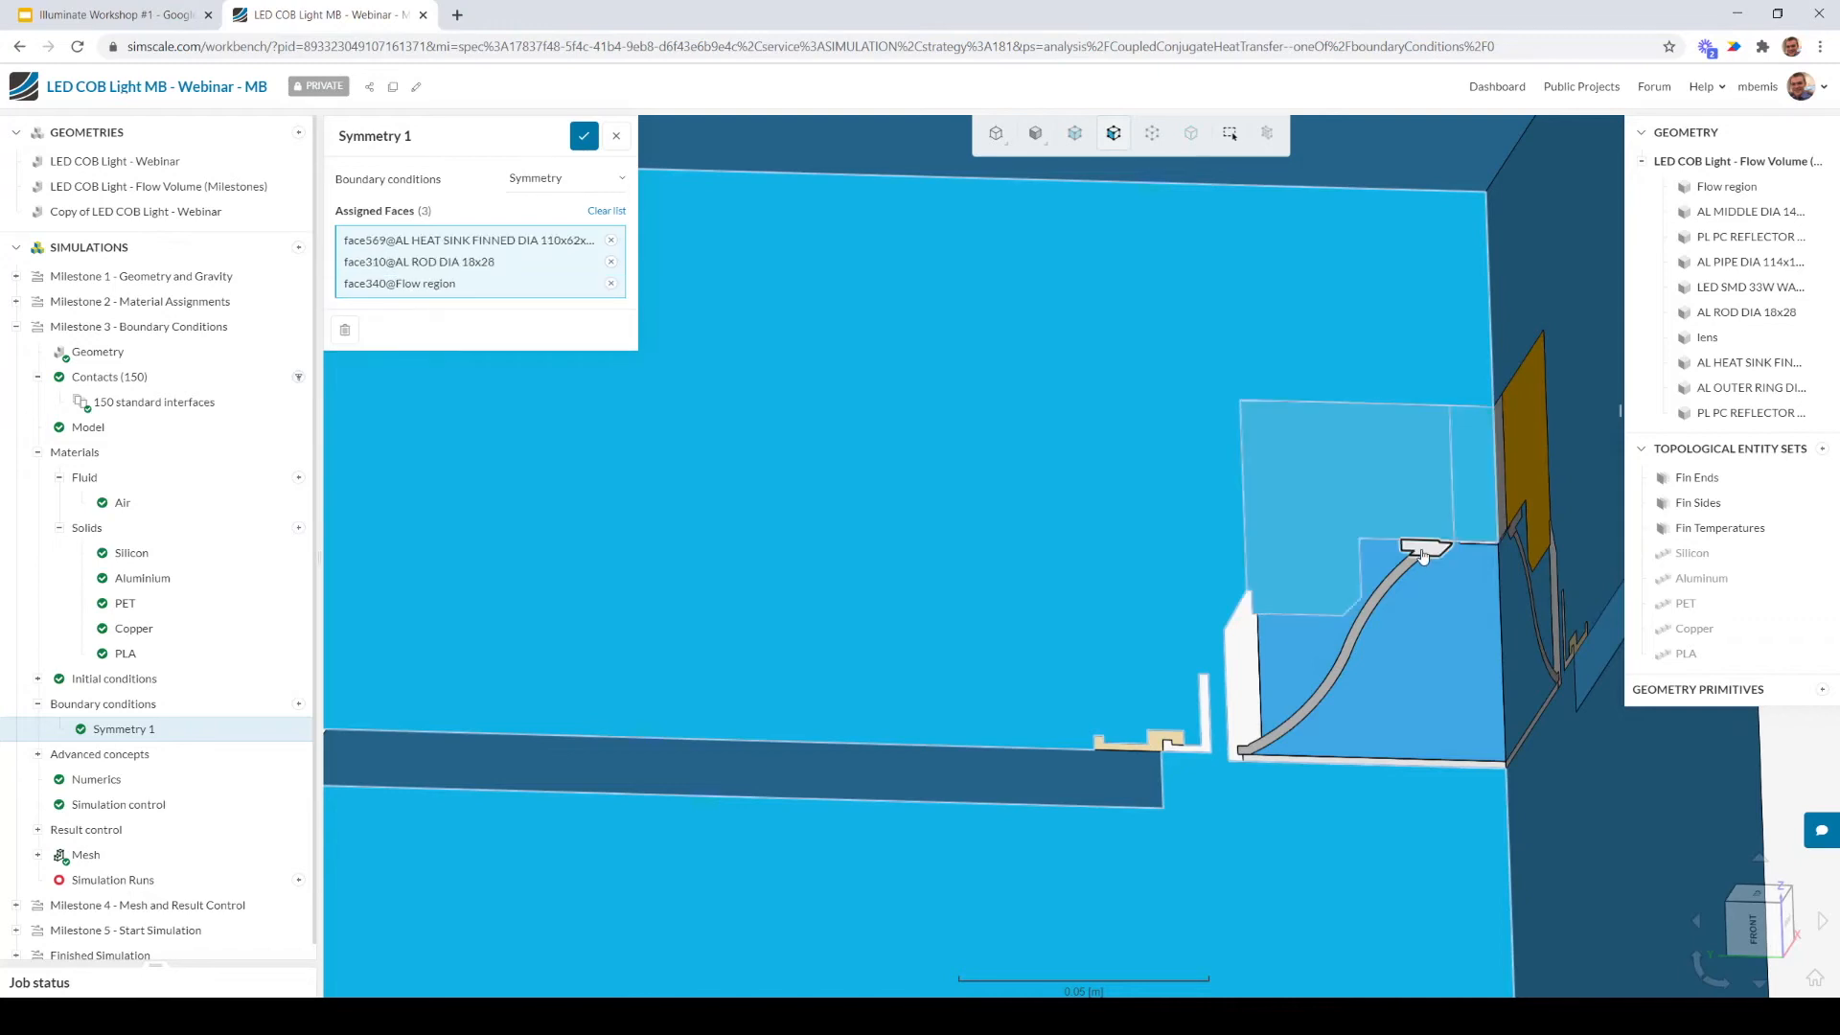
pyautogui.click(1422, 553)
pyautogui.click(1409, 565)
pyautogui.click(1200, 746)
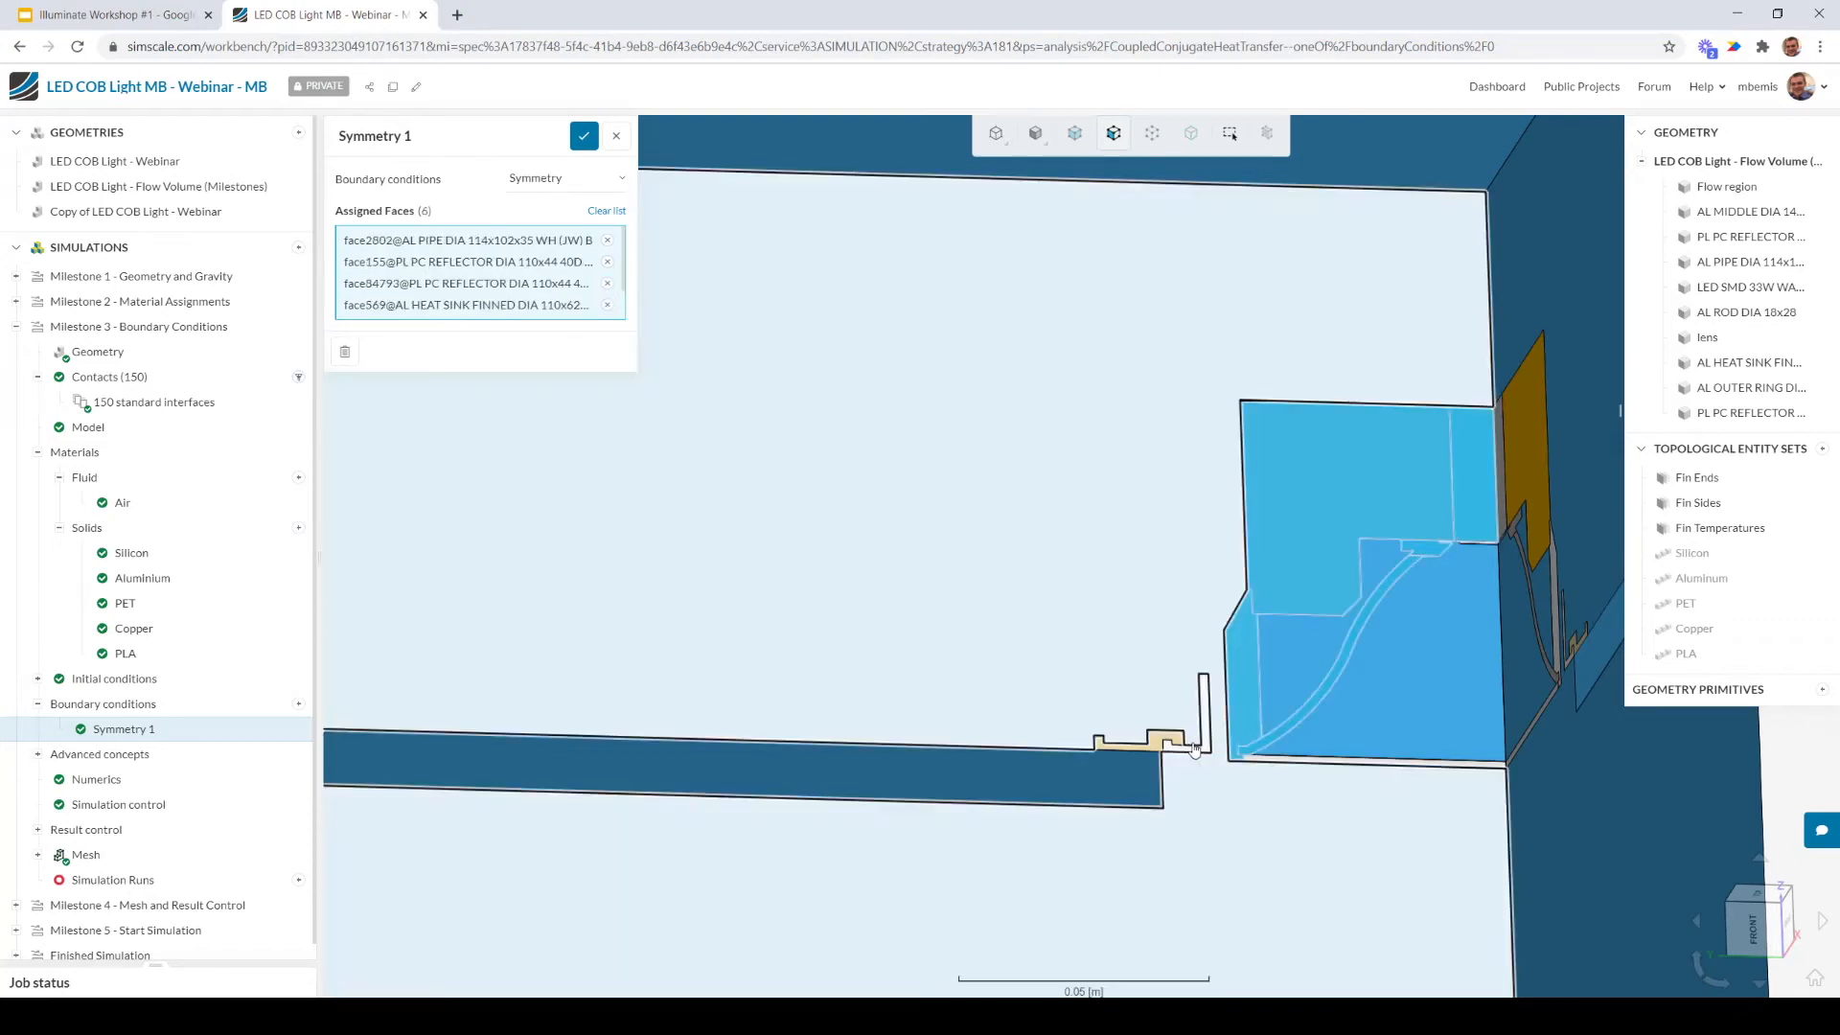
pyautogui.click(1165, 745)
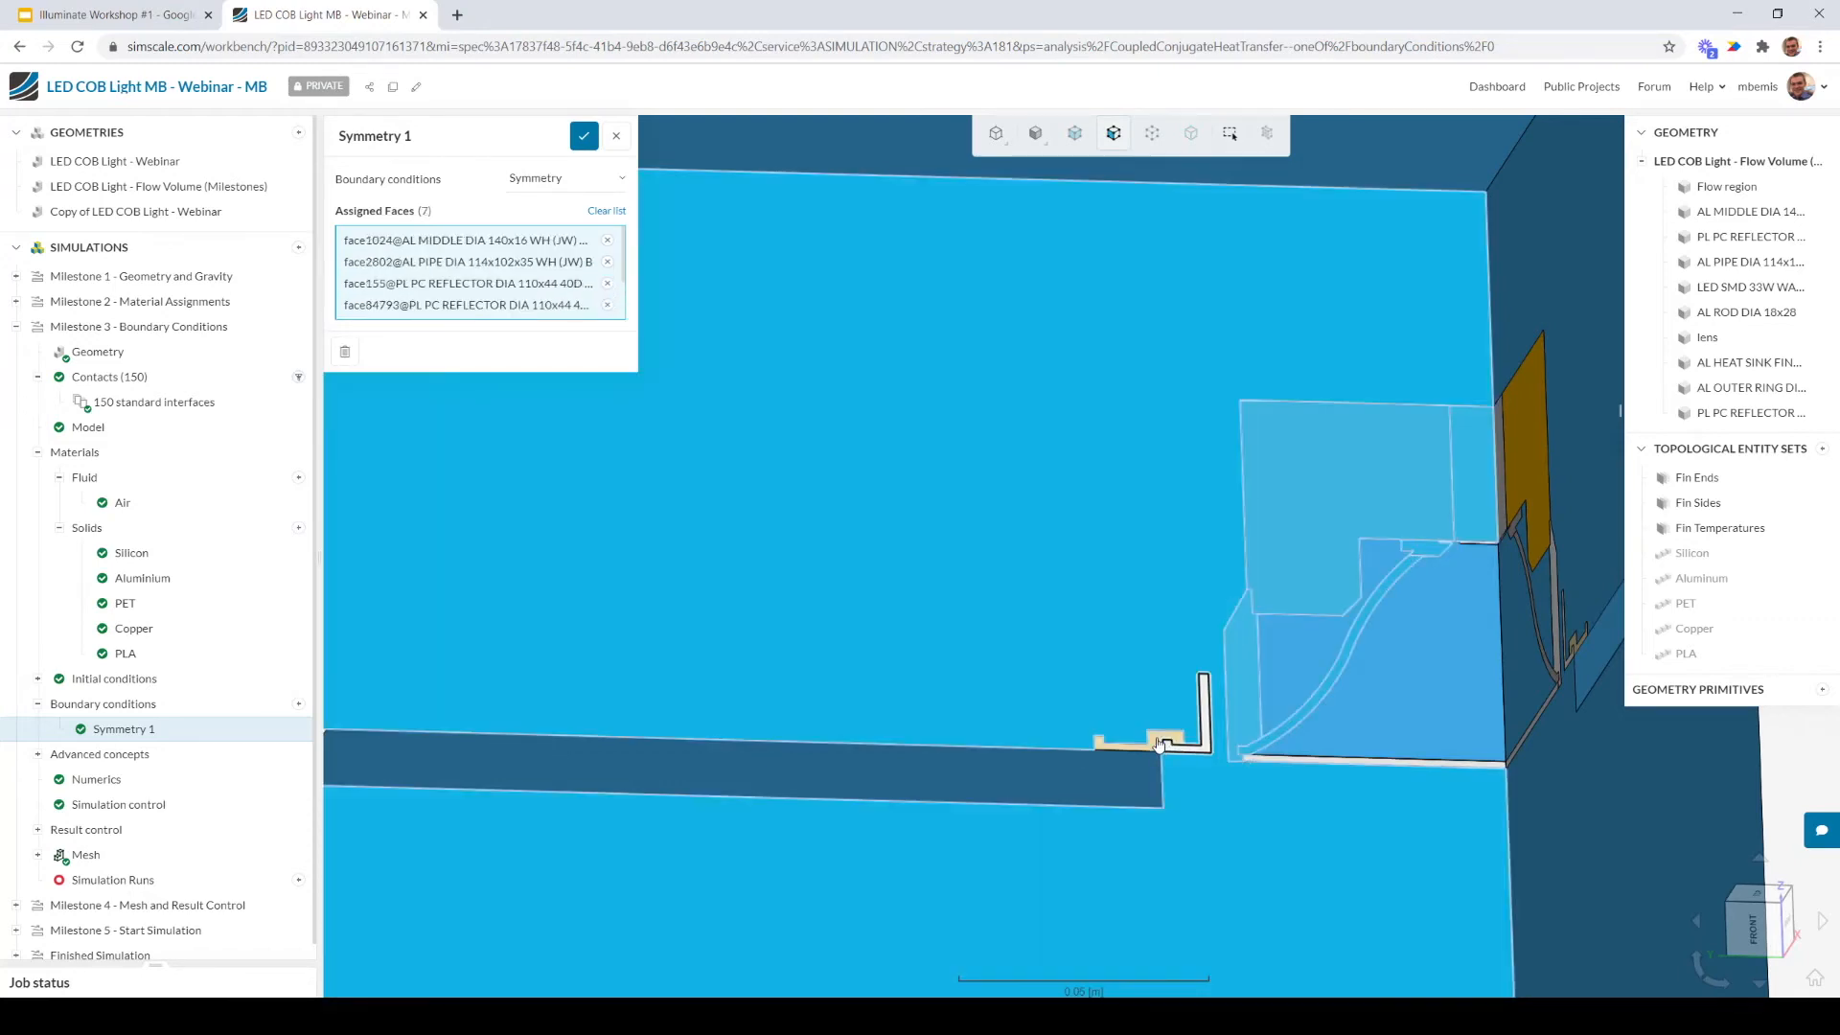
# Add the front cut plane's lens face and the two enclosed flow region faces around the reflector to the symmetry condition
pyautogui.click(1267, 762)
pyautogui.scroll(5, 1298, 771)
pyautogui.click(1308, 769)
pyautogui.click(1308, 769)
pyautogui.click(1274, 600)
pyautogui.scroll(-2, 1310, 756)
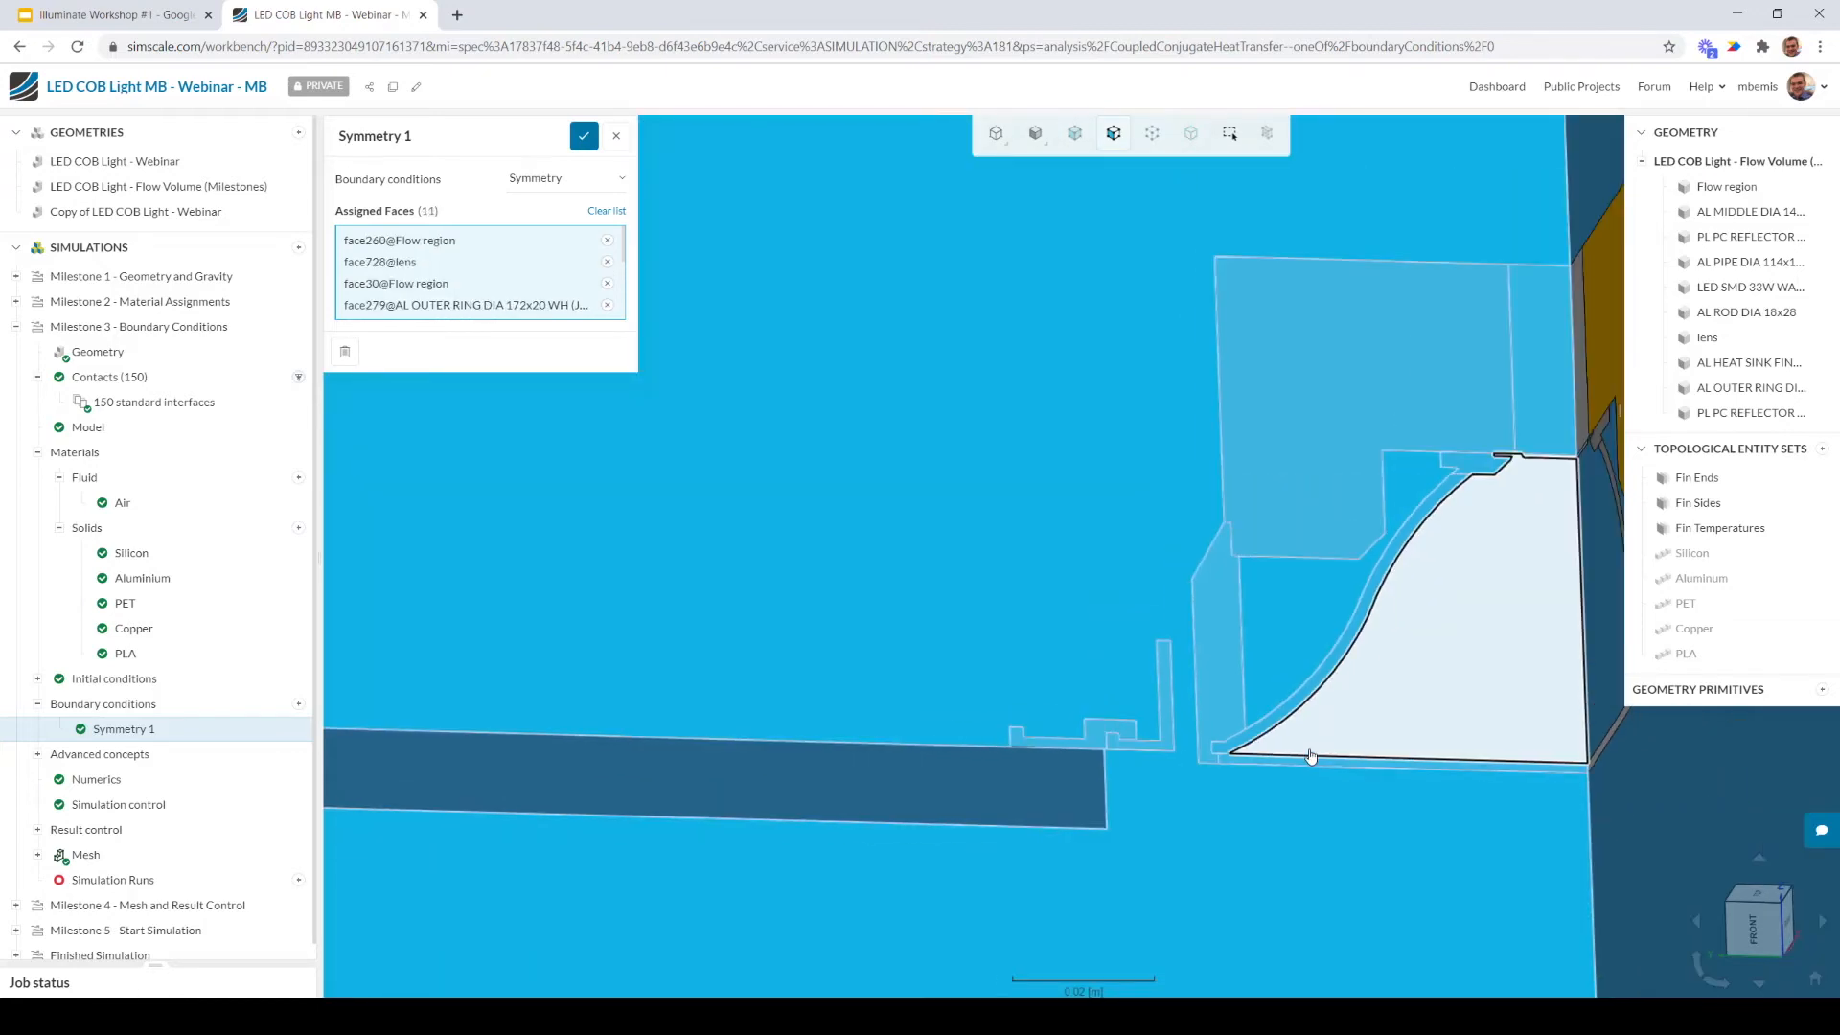
pyautogui.scroll(1, 1279, 732)
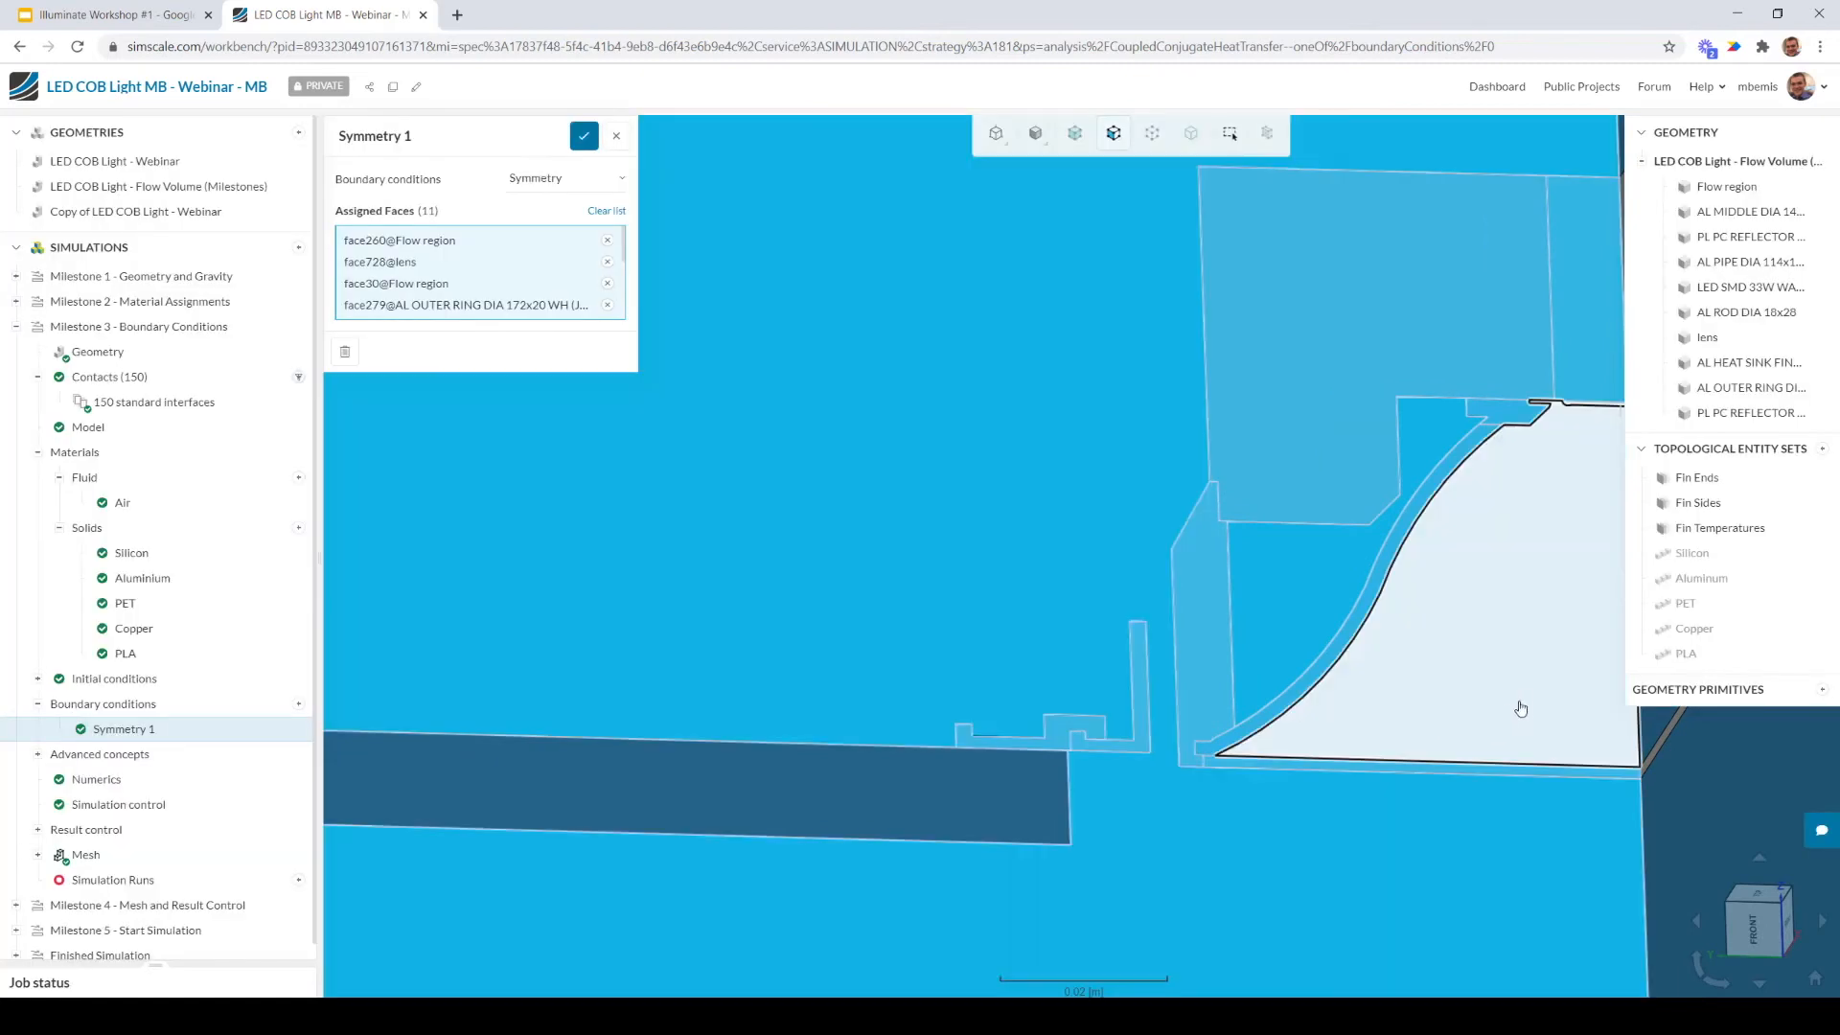
# Add the small LED SMD face beneath the rod on the front cut plane to the symmetry condition
pyautogui.moveTo(1414, 702); pyautogui.dragTo(1107, 758, button='right')
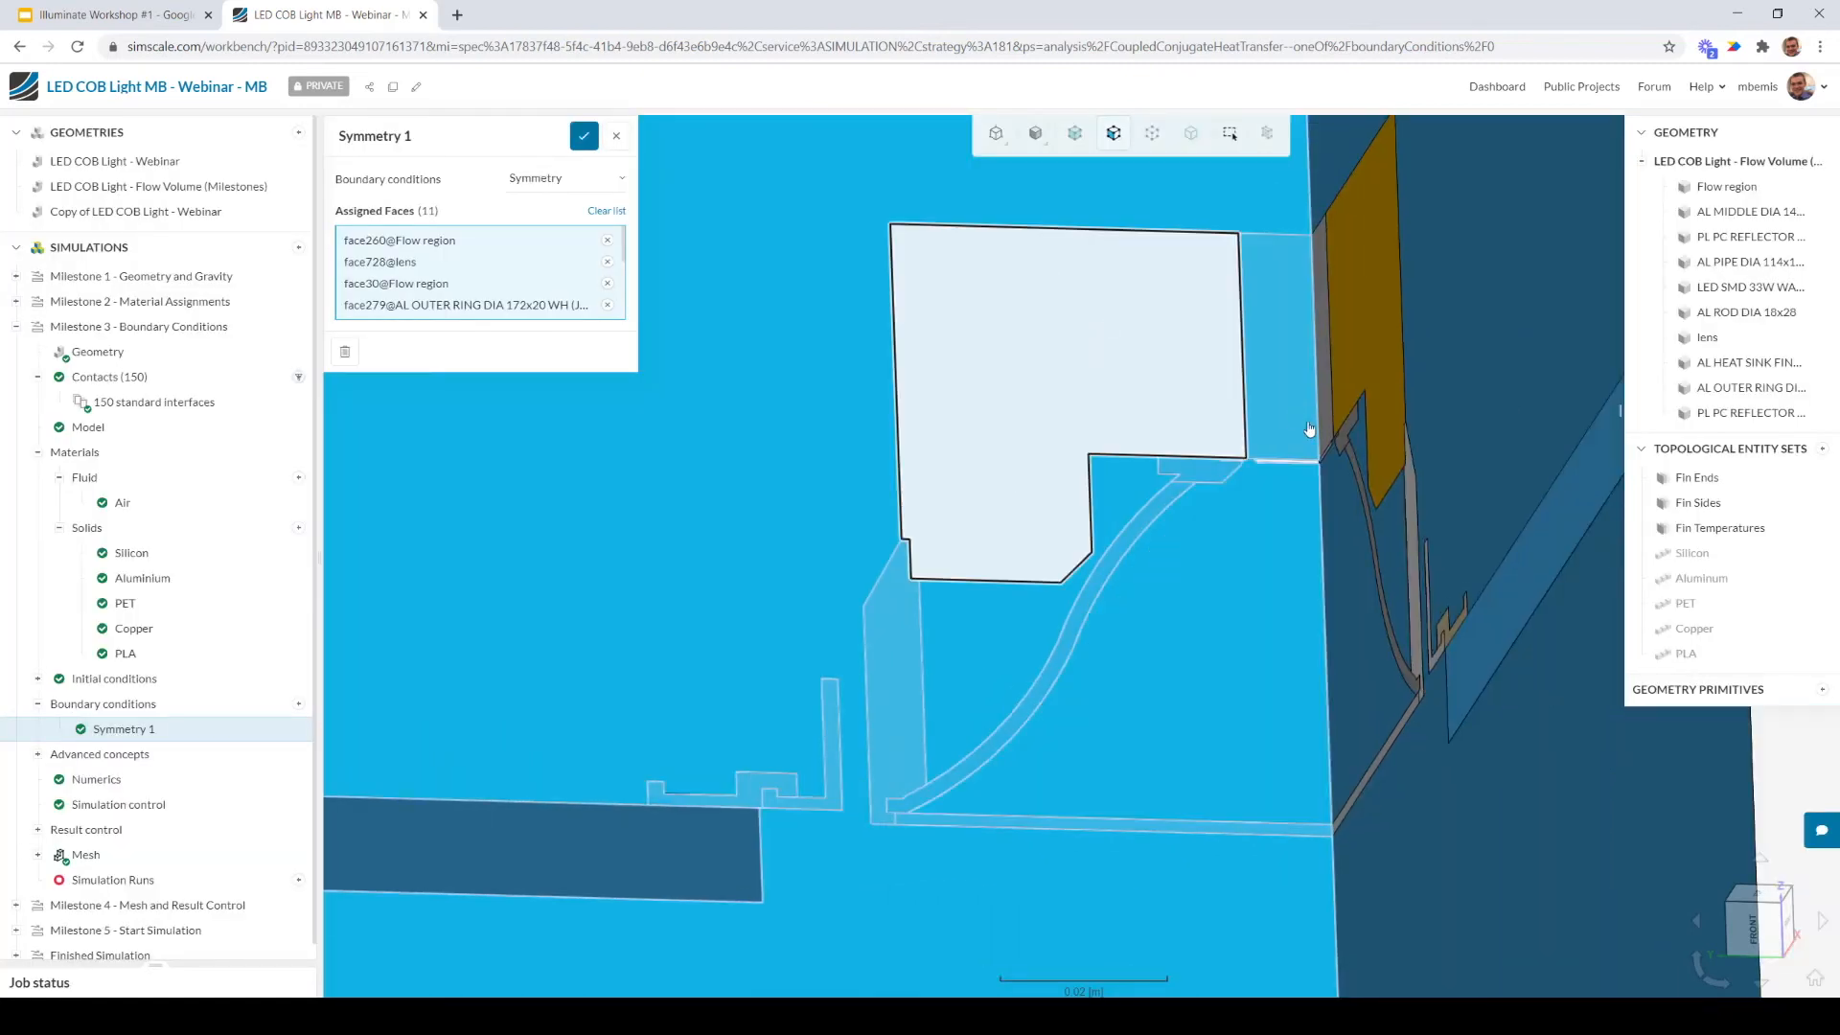
pyautogui.scroll(1, 1309, 430)
pyautogui.scroll(4, 1261, 498)
pyautogui.click(1262, 519)
pyautogui.scroll(-6, 1270, 545)
pyautogui.scroll(-4, 847, 497)
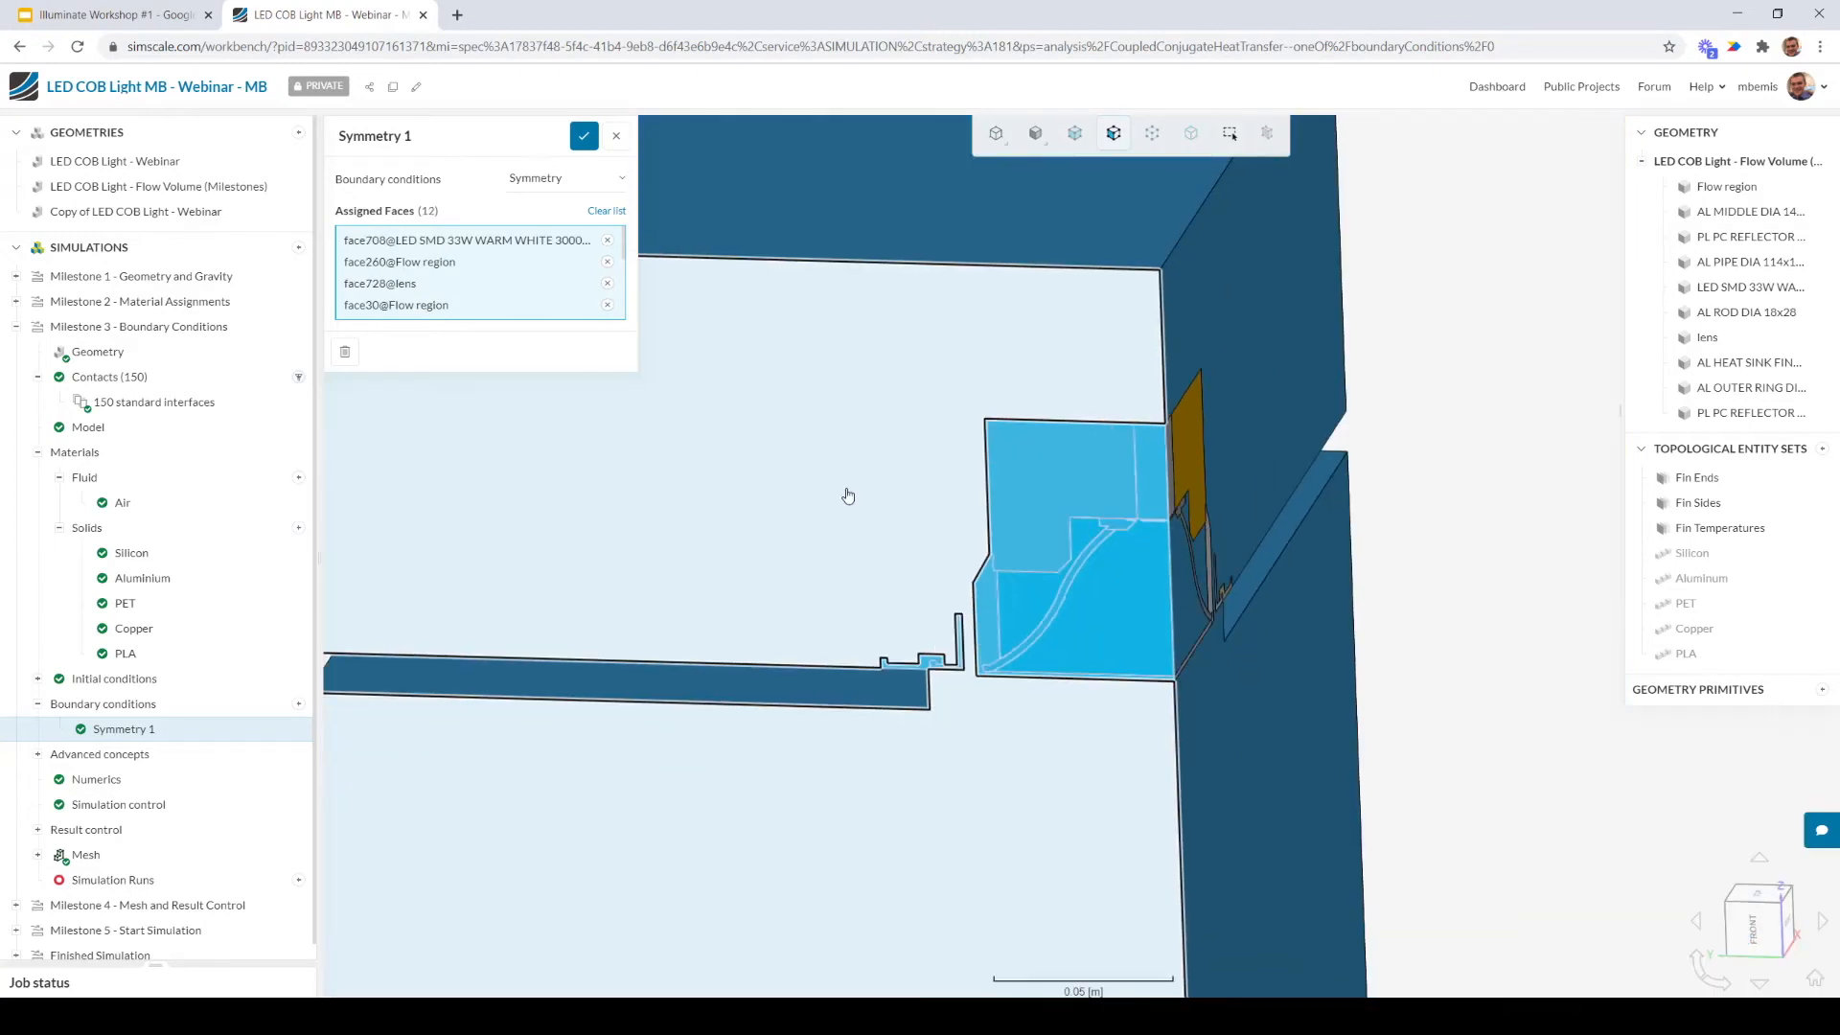
pyautogui.scroll(-3, 1039, 517)
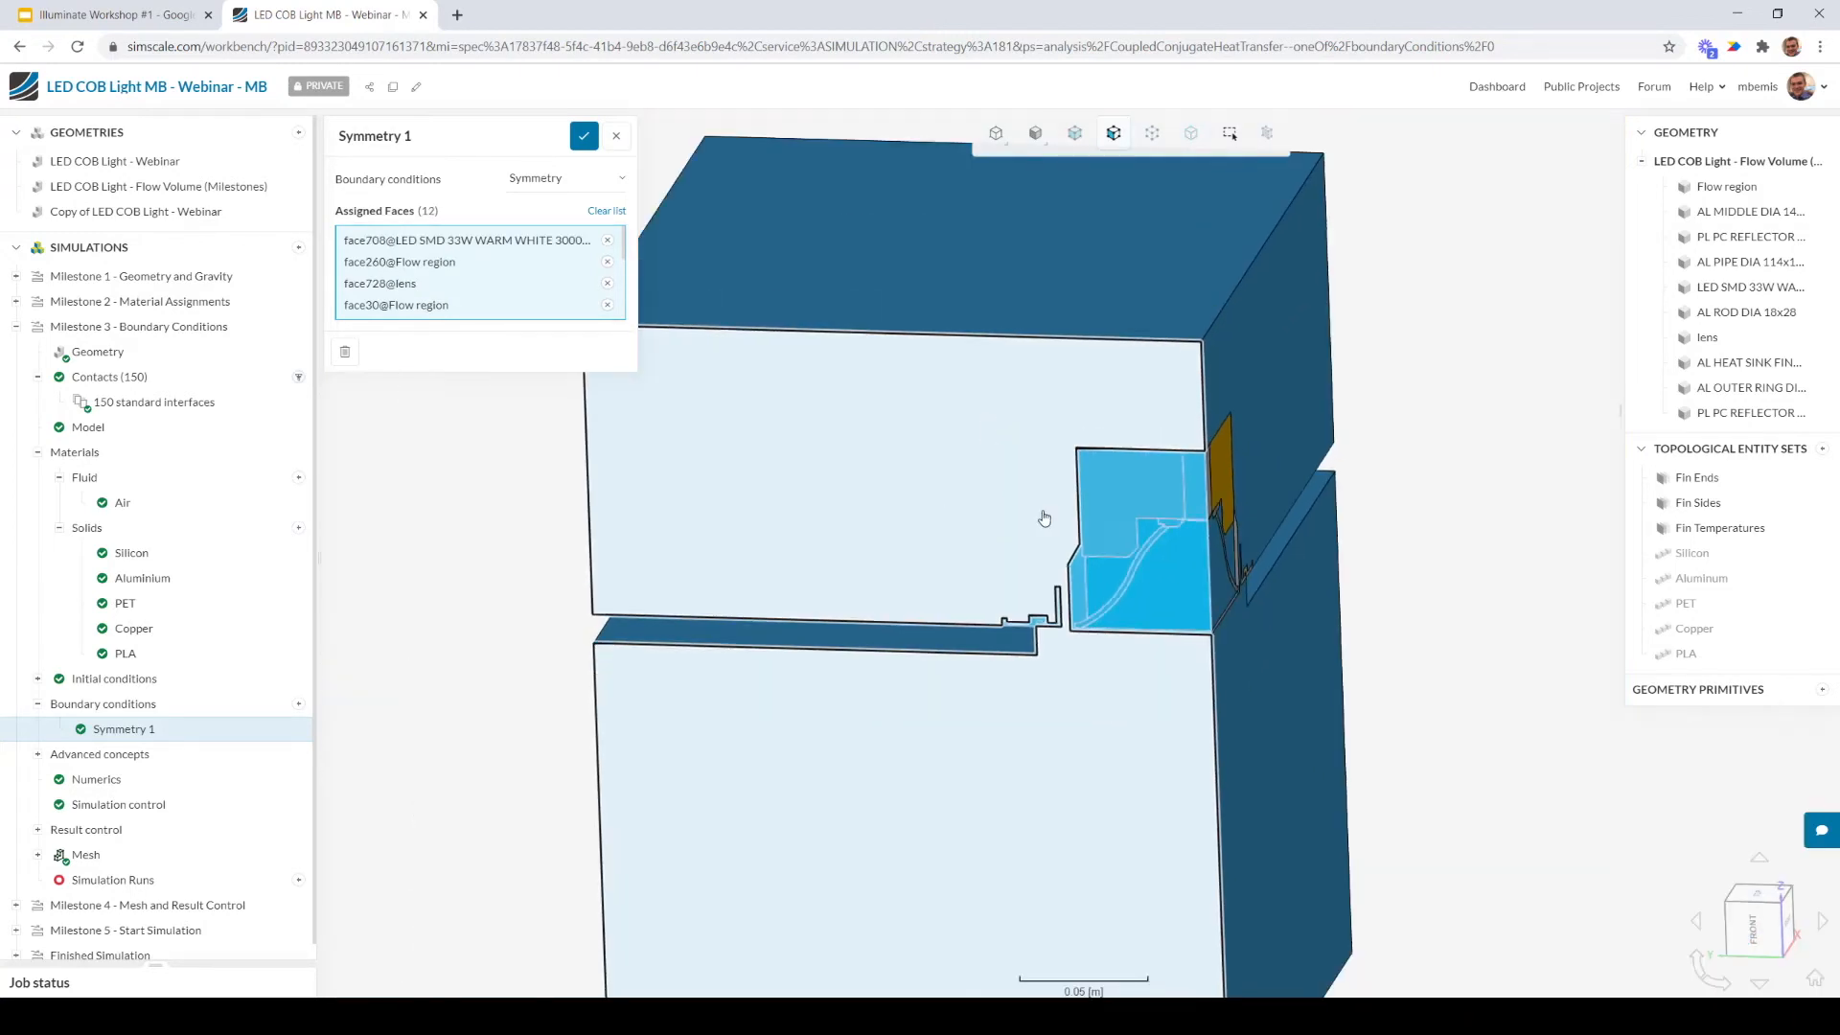
# Add the right cut plane's main flow region, heat sink, rod and enclosed flow region faces to the symmetry condition
pyautogui.moveTo(901, 460); pyautogui.dragTo(815, 508)
pyautogui.scroll(4, 1105, 529)
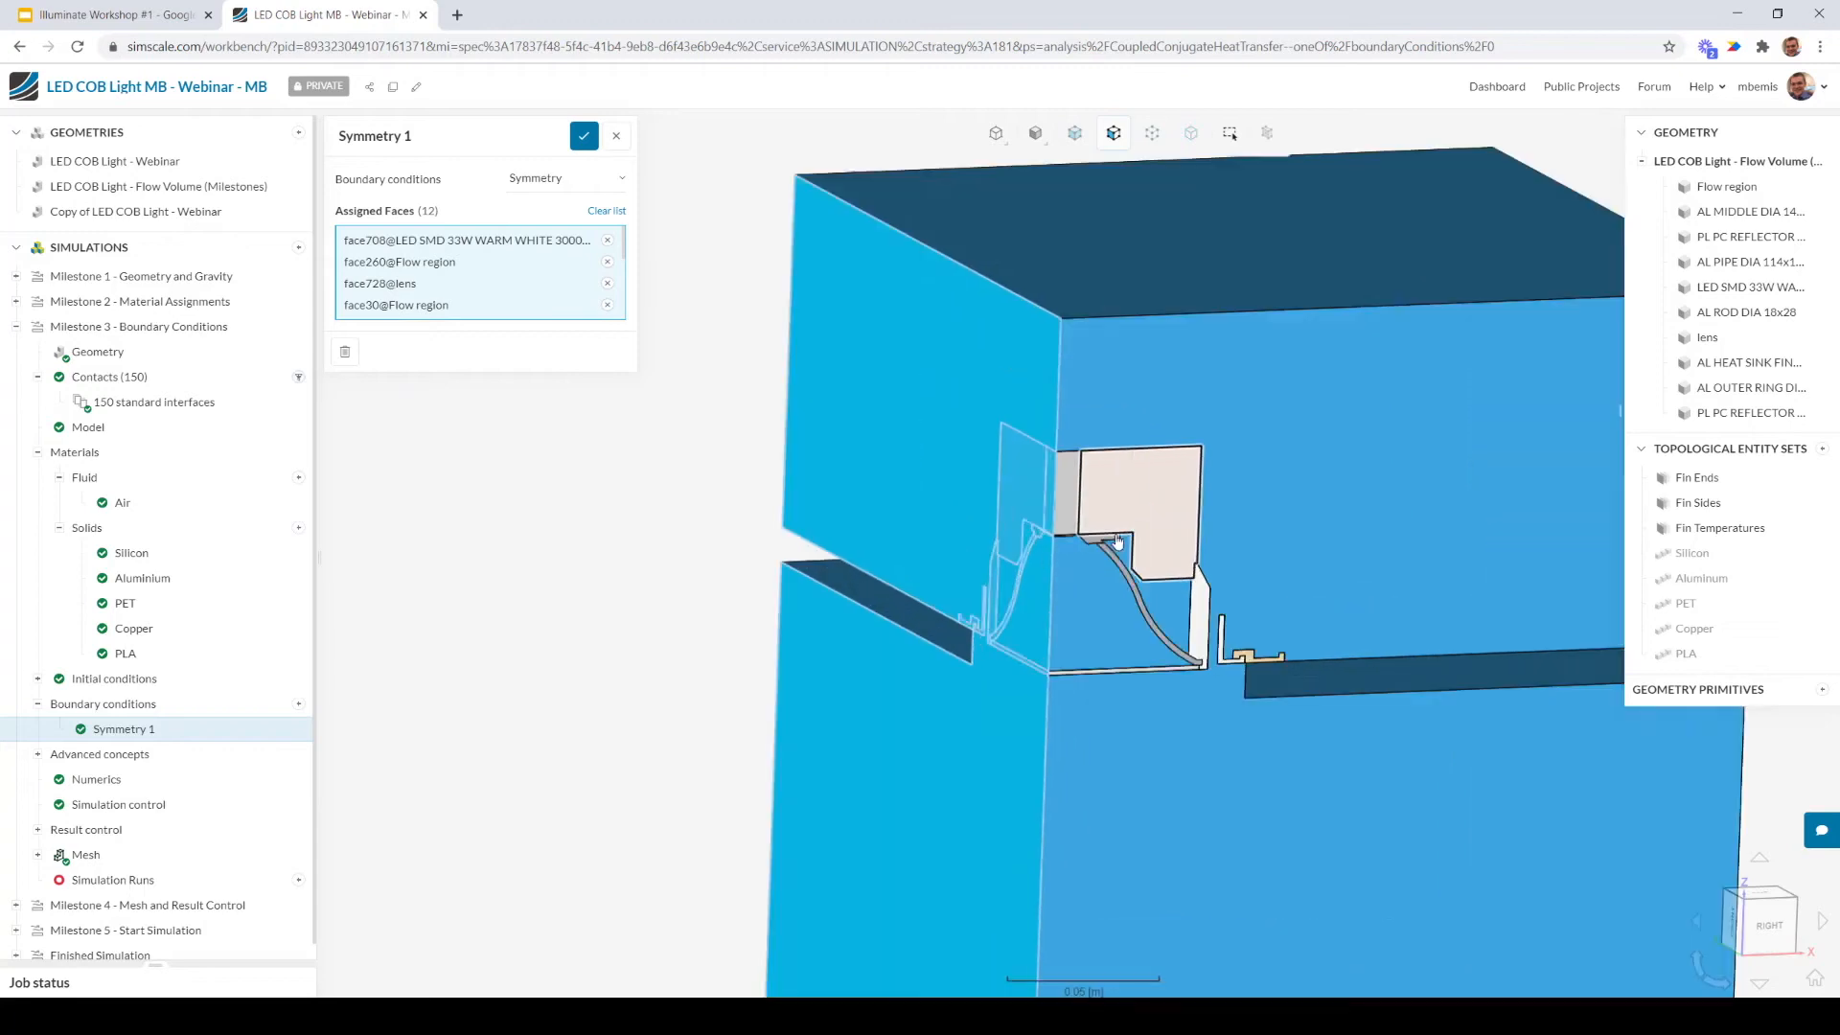
pyautogui.click(1346, 350)
pyautogui.click(1095, 471)
pyautogui.click(1044, 464)
pyautogui.click(1075, 595)
# Add the right cut plane's LED SMD, remaining flow region and both reflector faces to the symmetry condition
pyautogui.scroll(5, 1065, 545)
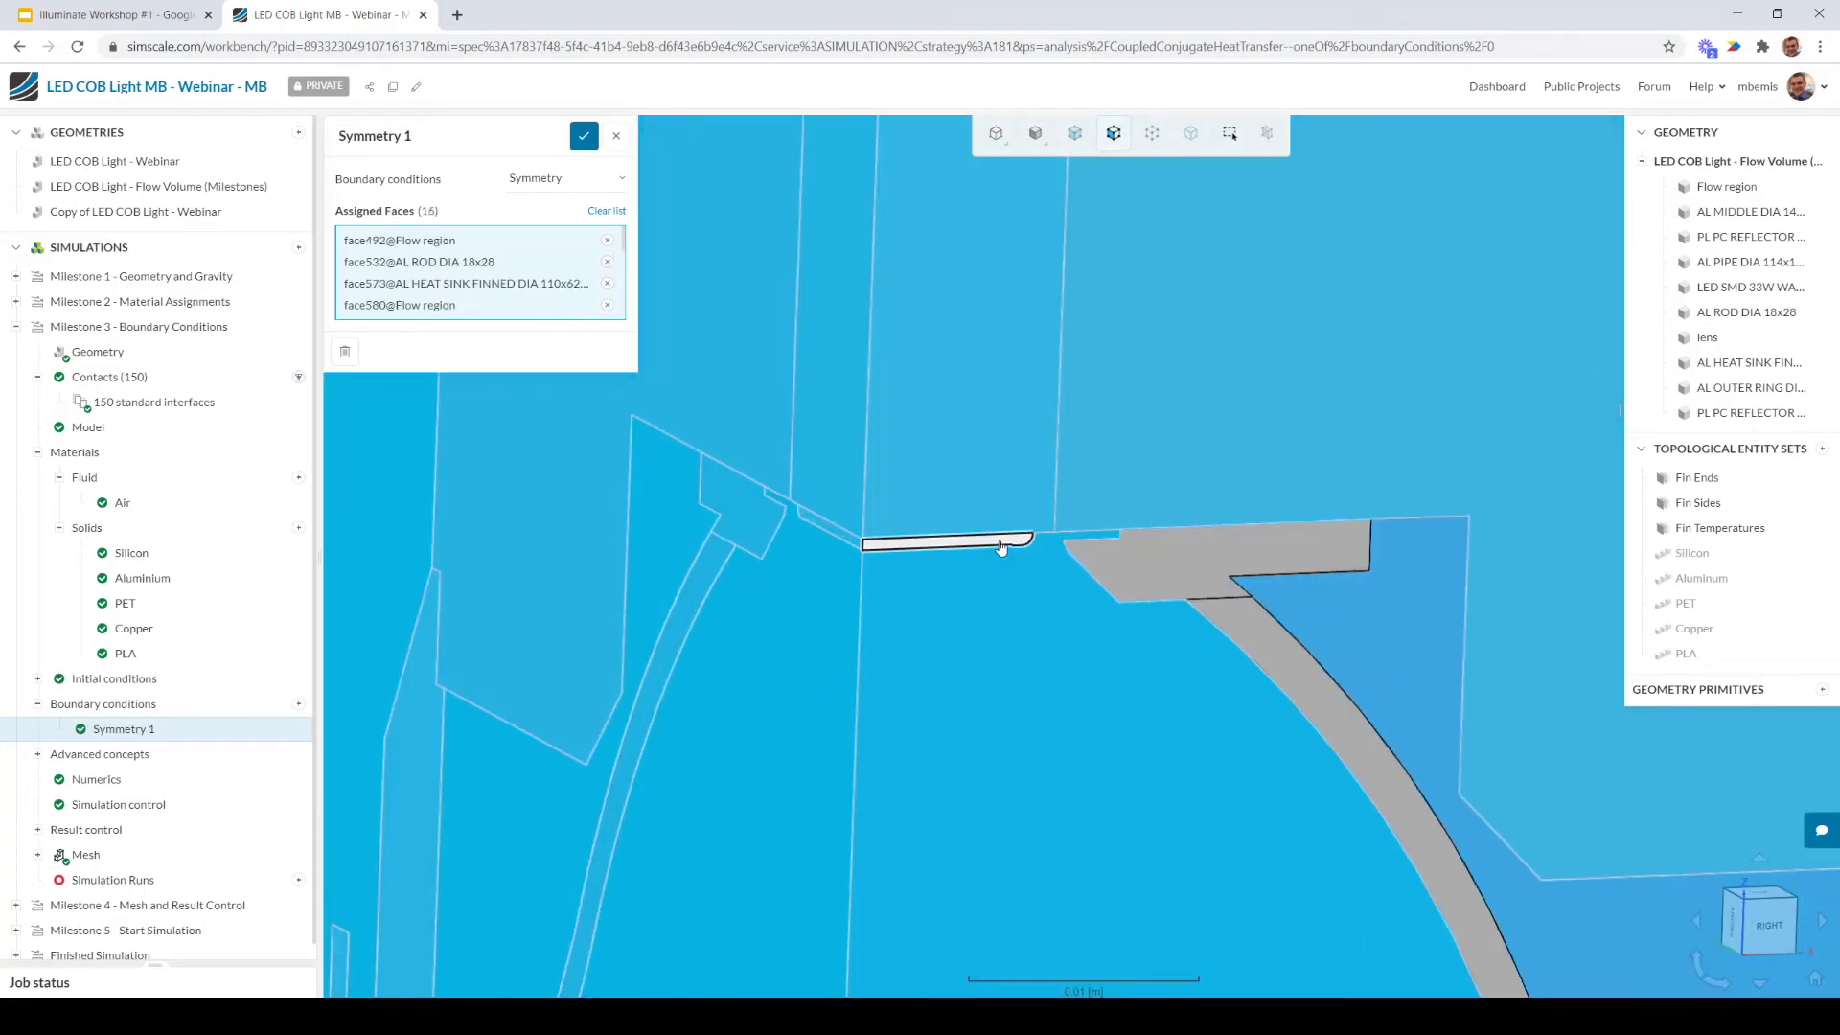
pyautogui.click(1312, 613)
pyautogui.click(1271, 626)
pyautogui.click(1166, 560)
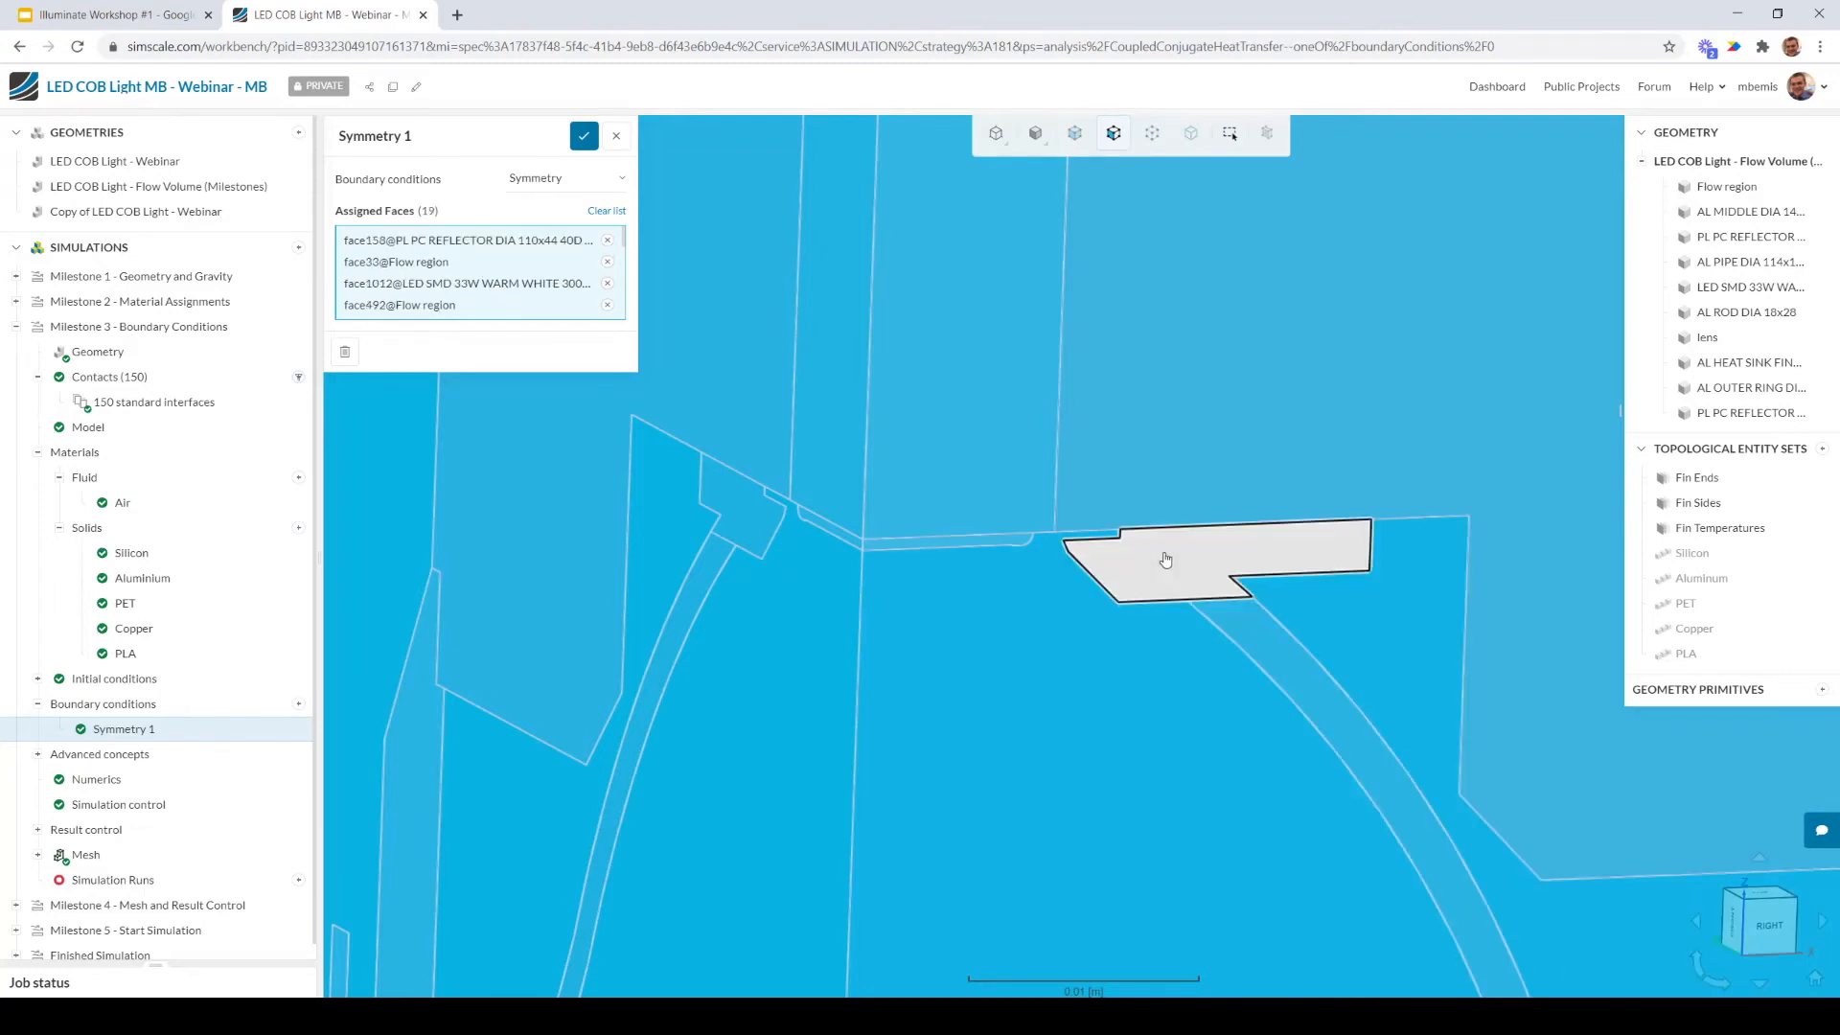
pyautogui.scroll(-5, 1170, 564)
pyautogui.scroll(4, 1389, 805)
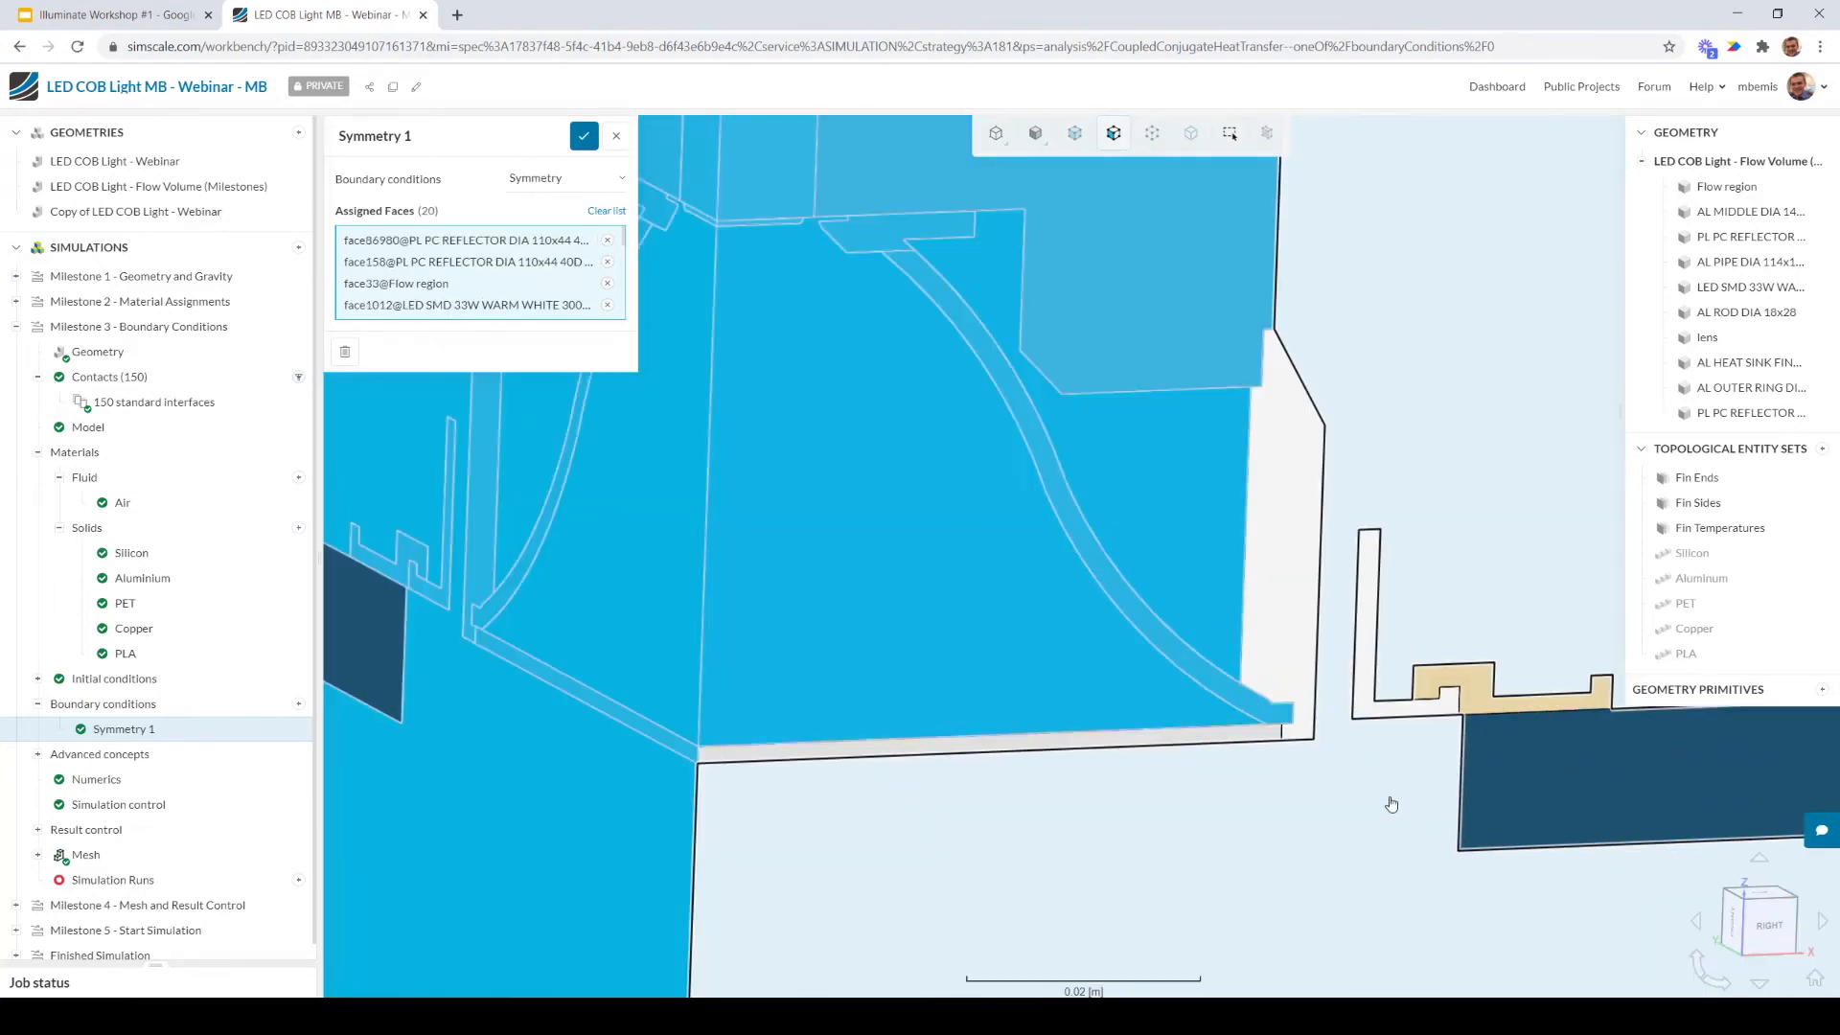
# Add the right cut plane's outer ring, middle ring, pipe and lens faces, and save the symmetry condition
pyautogui.click(1439, 691)
pyautogui.click(1377, 711)
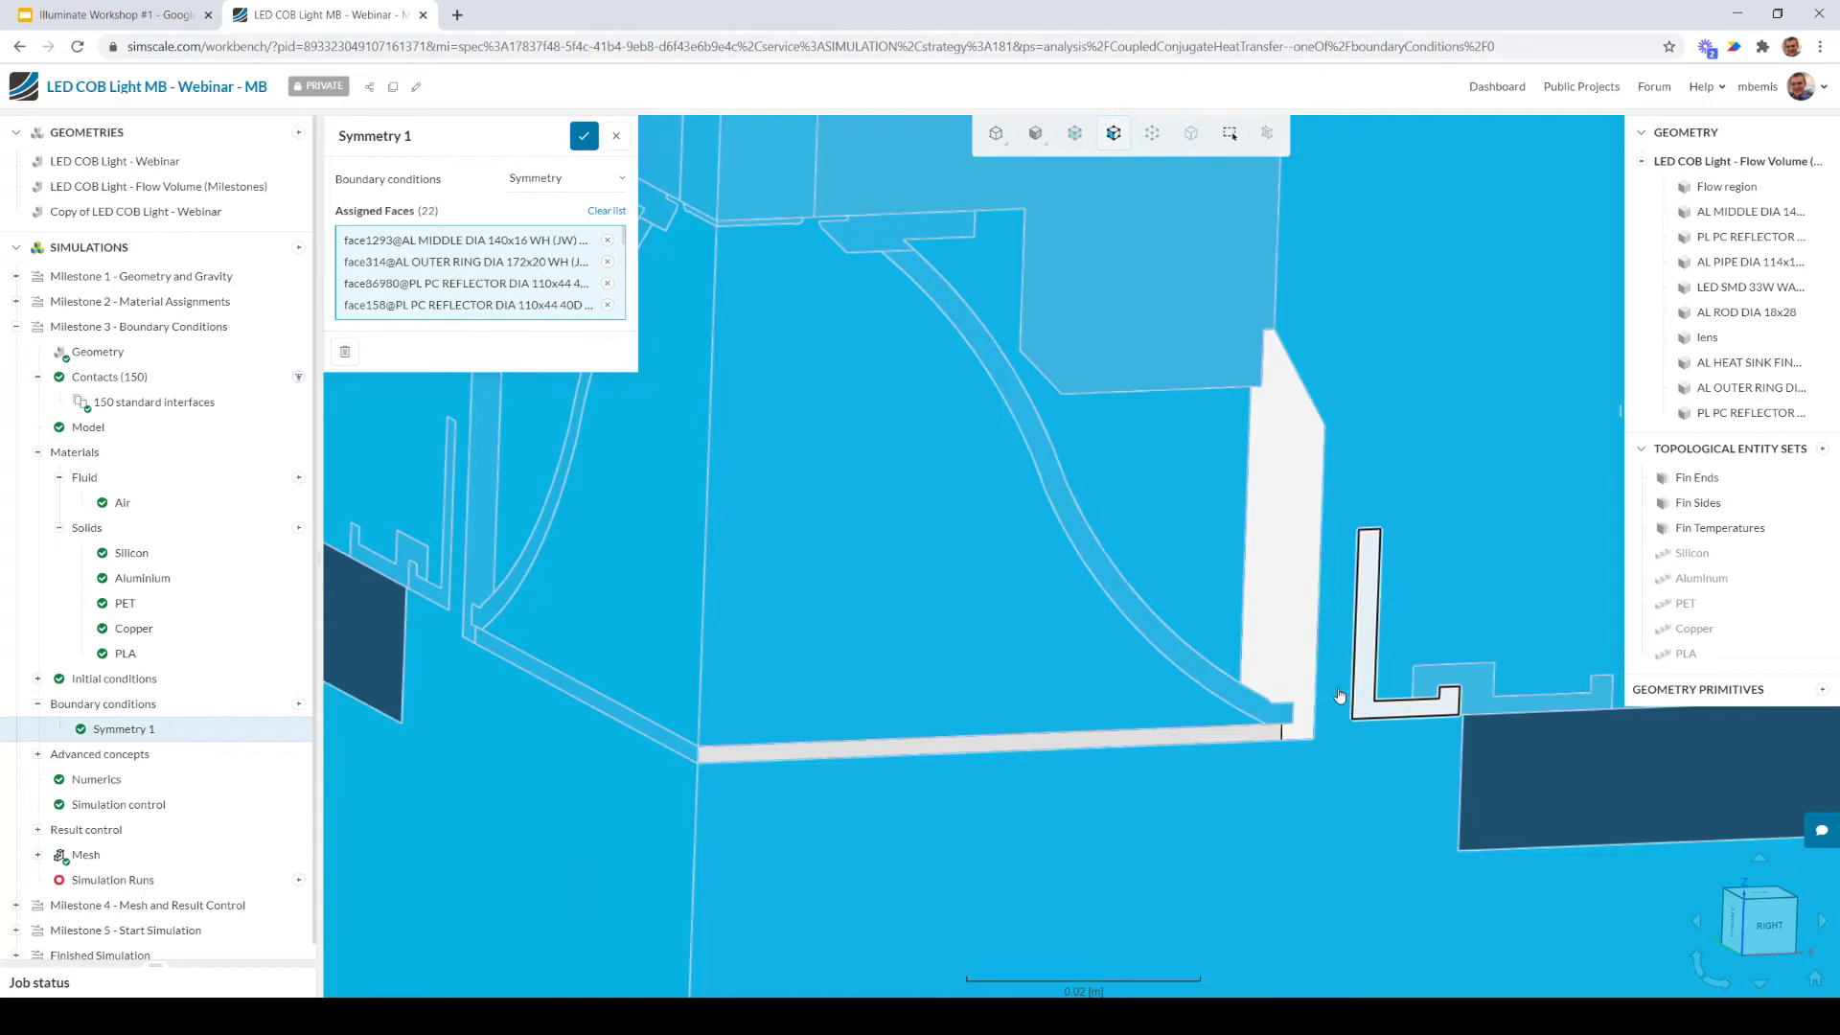
pyautogui.click(1312, 724)
pyautogui.click(1265, 736)
pyautogui.scroll(-5, 1290, 722)
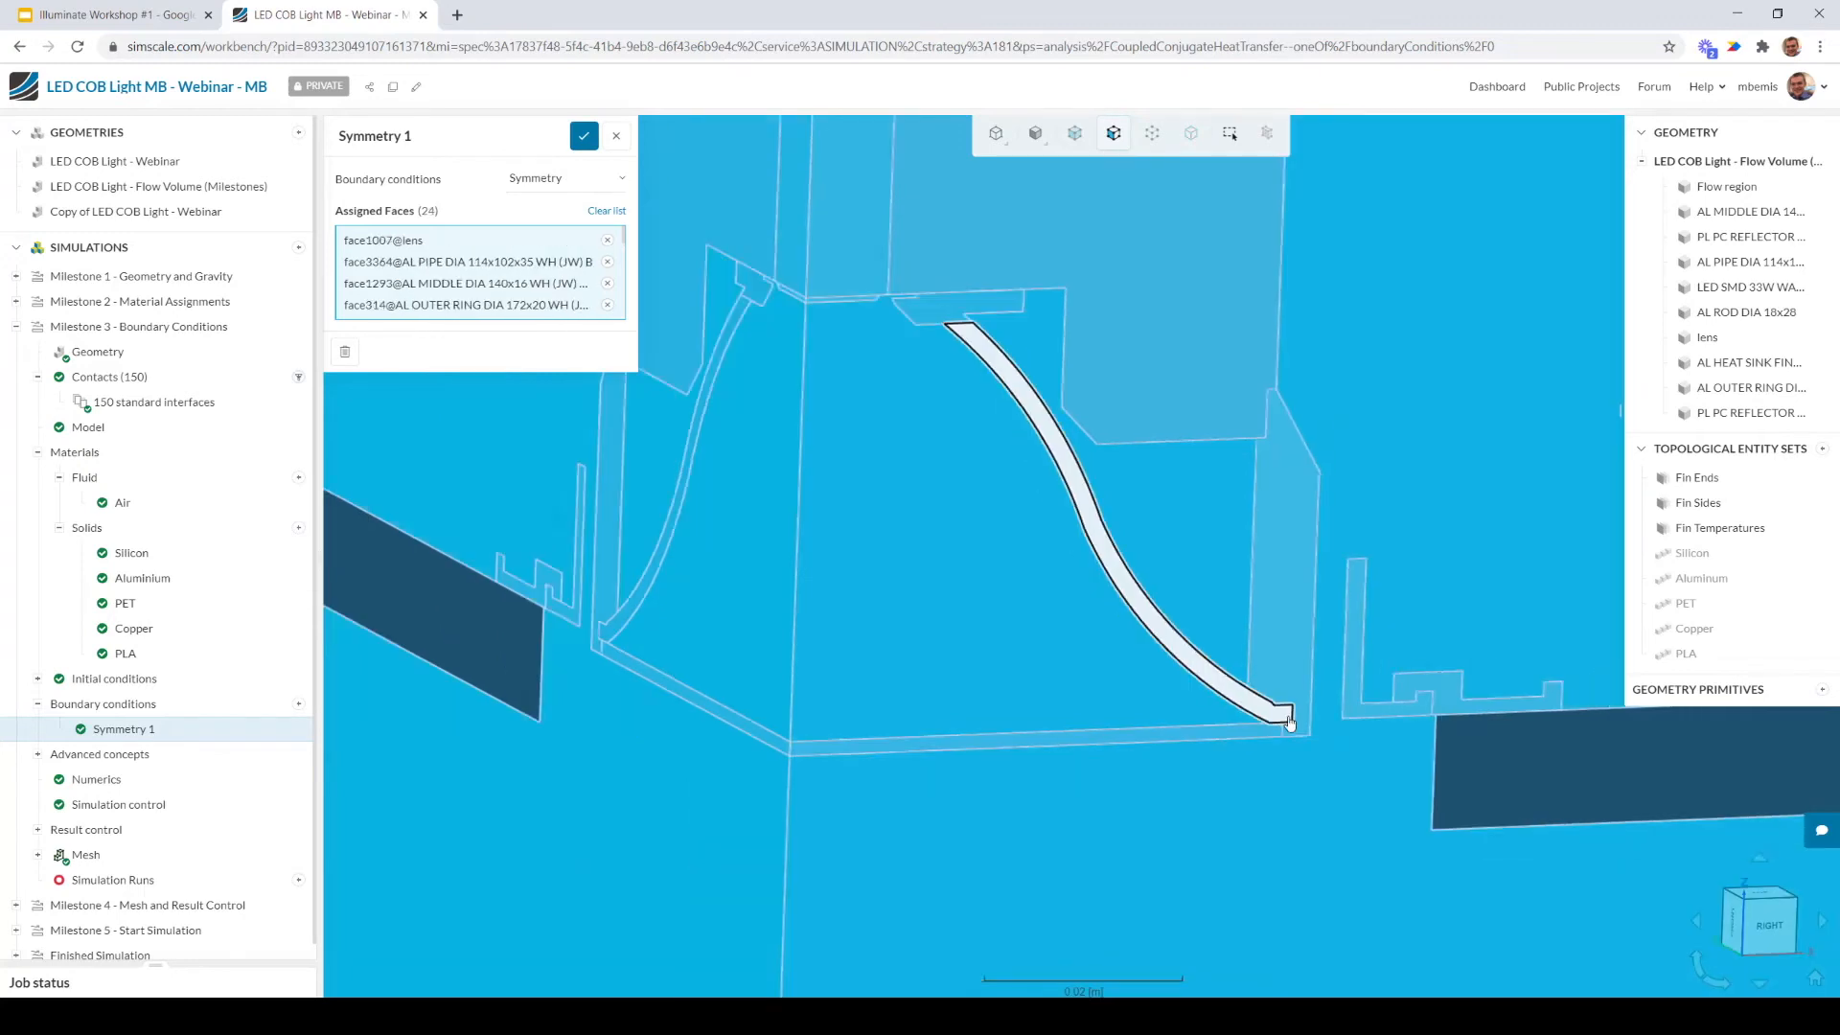
pyautogui.scroll(-4, 1290, 723)
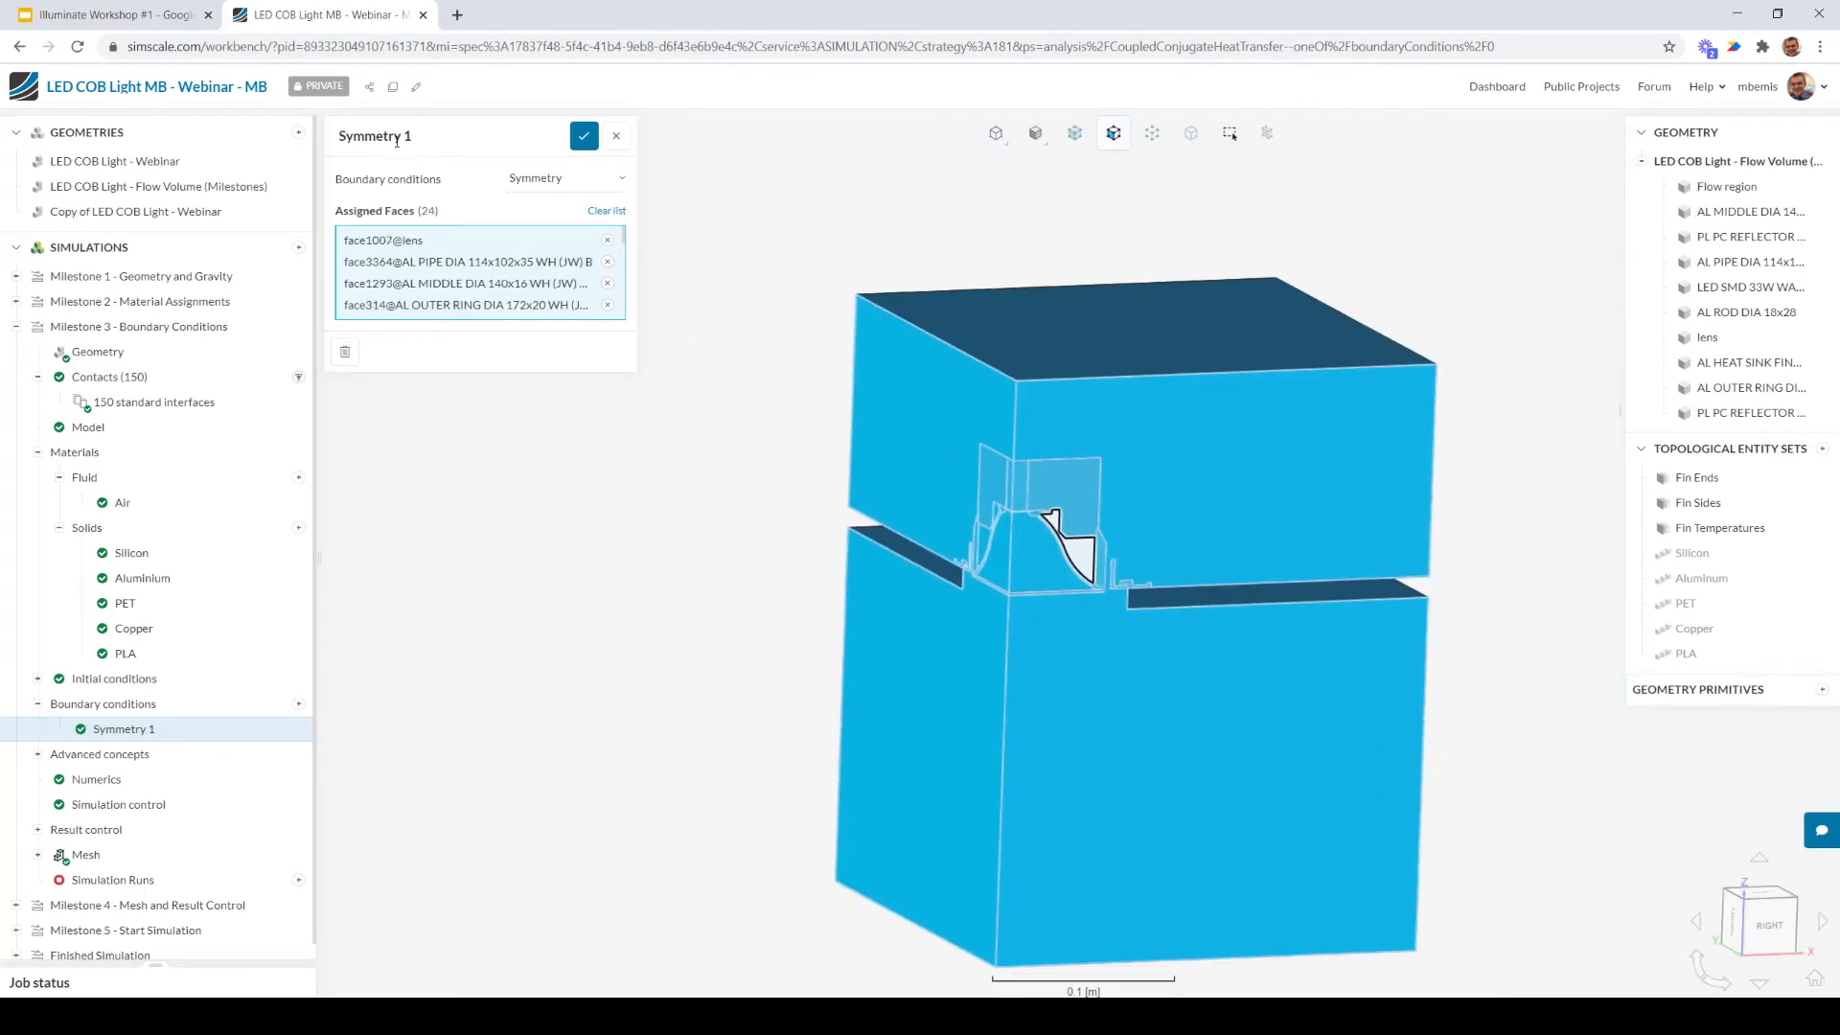
pyautogui.click(585, 139)
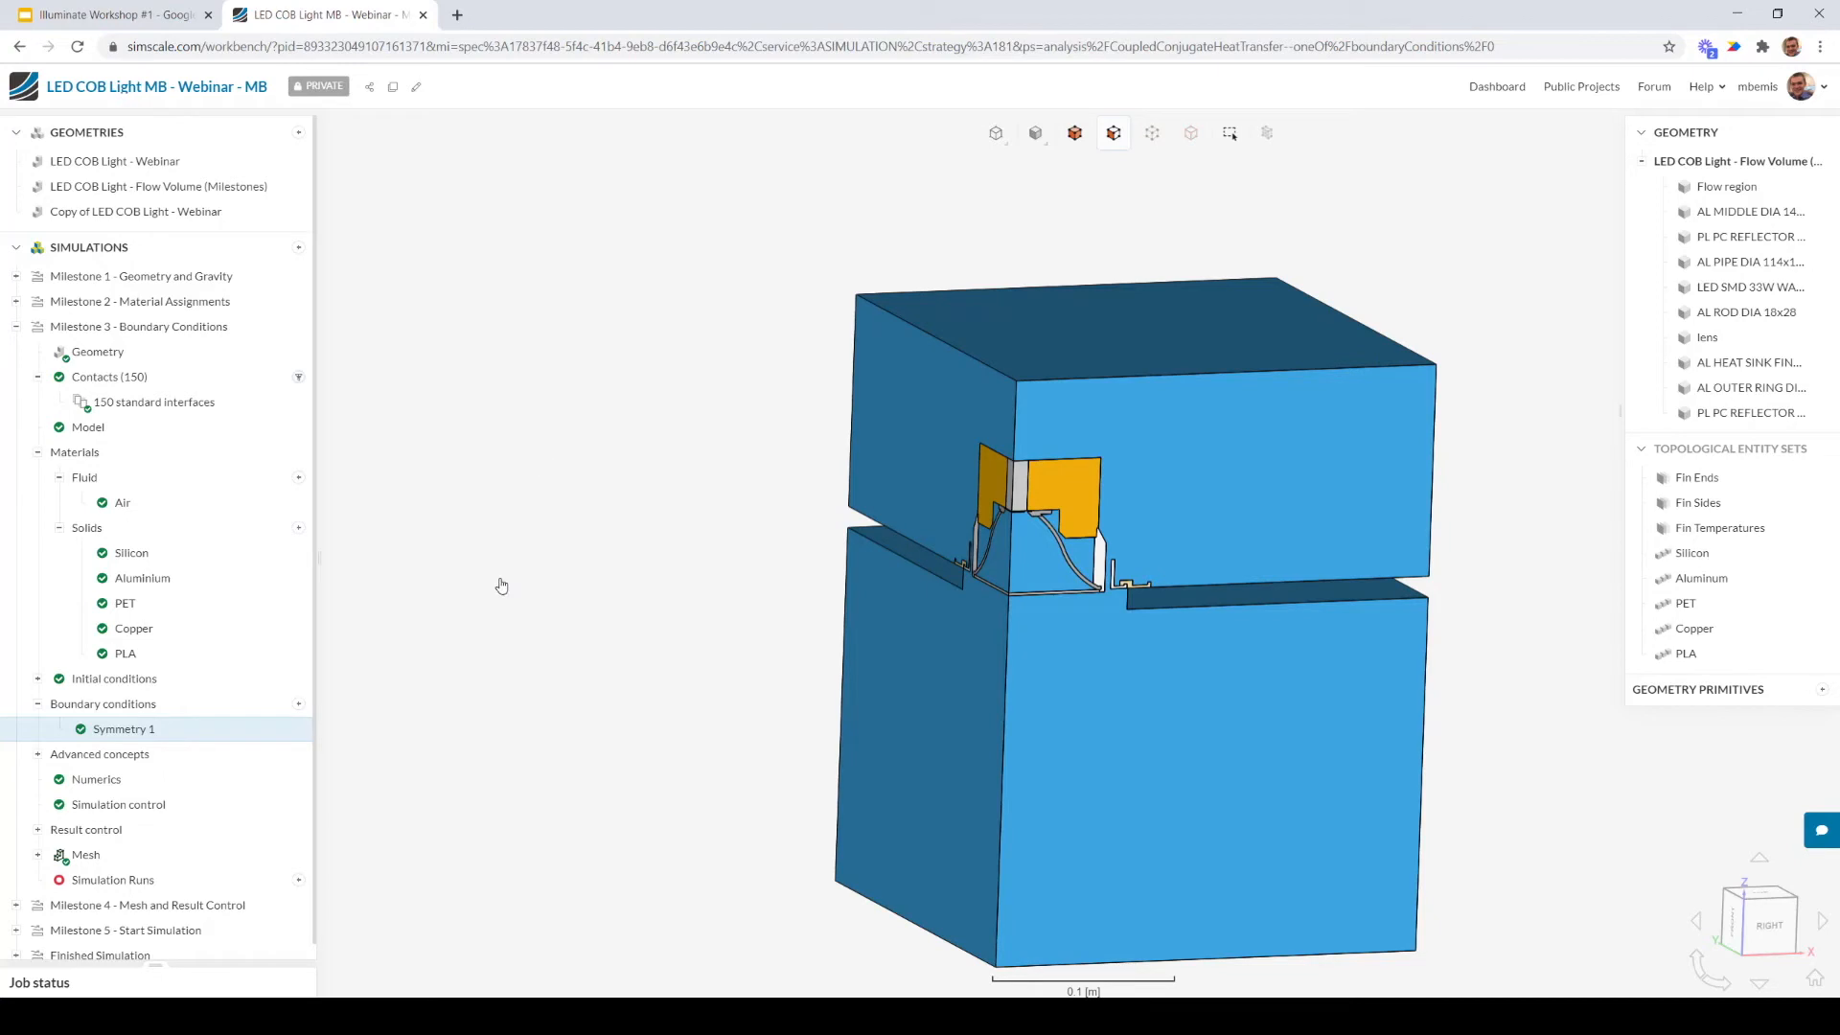
# Add a natural convection inlet/outlet boundary condition to Milestone 3 and turn the model to its outer side faces
pyautogui.click(298, 704)
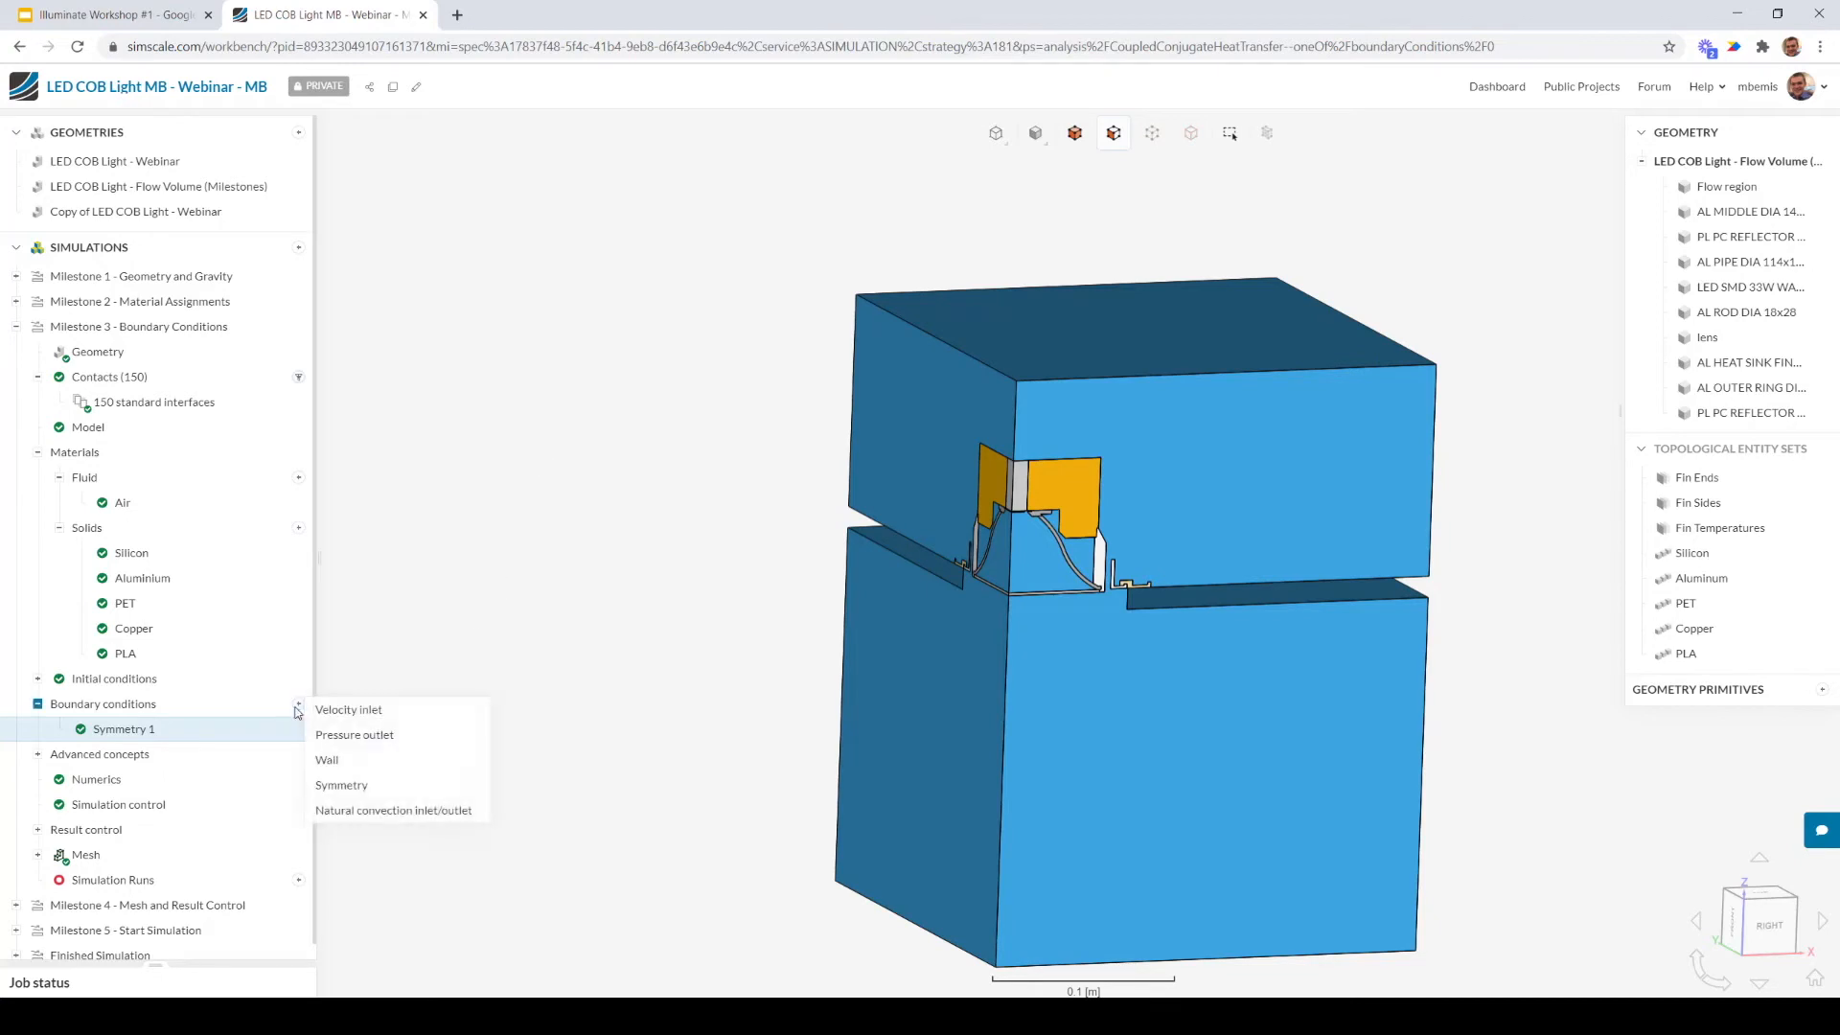
pyautogui.click(428, 811)
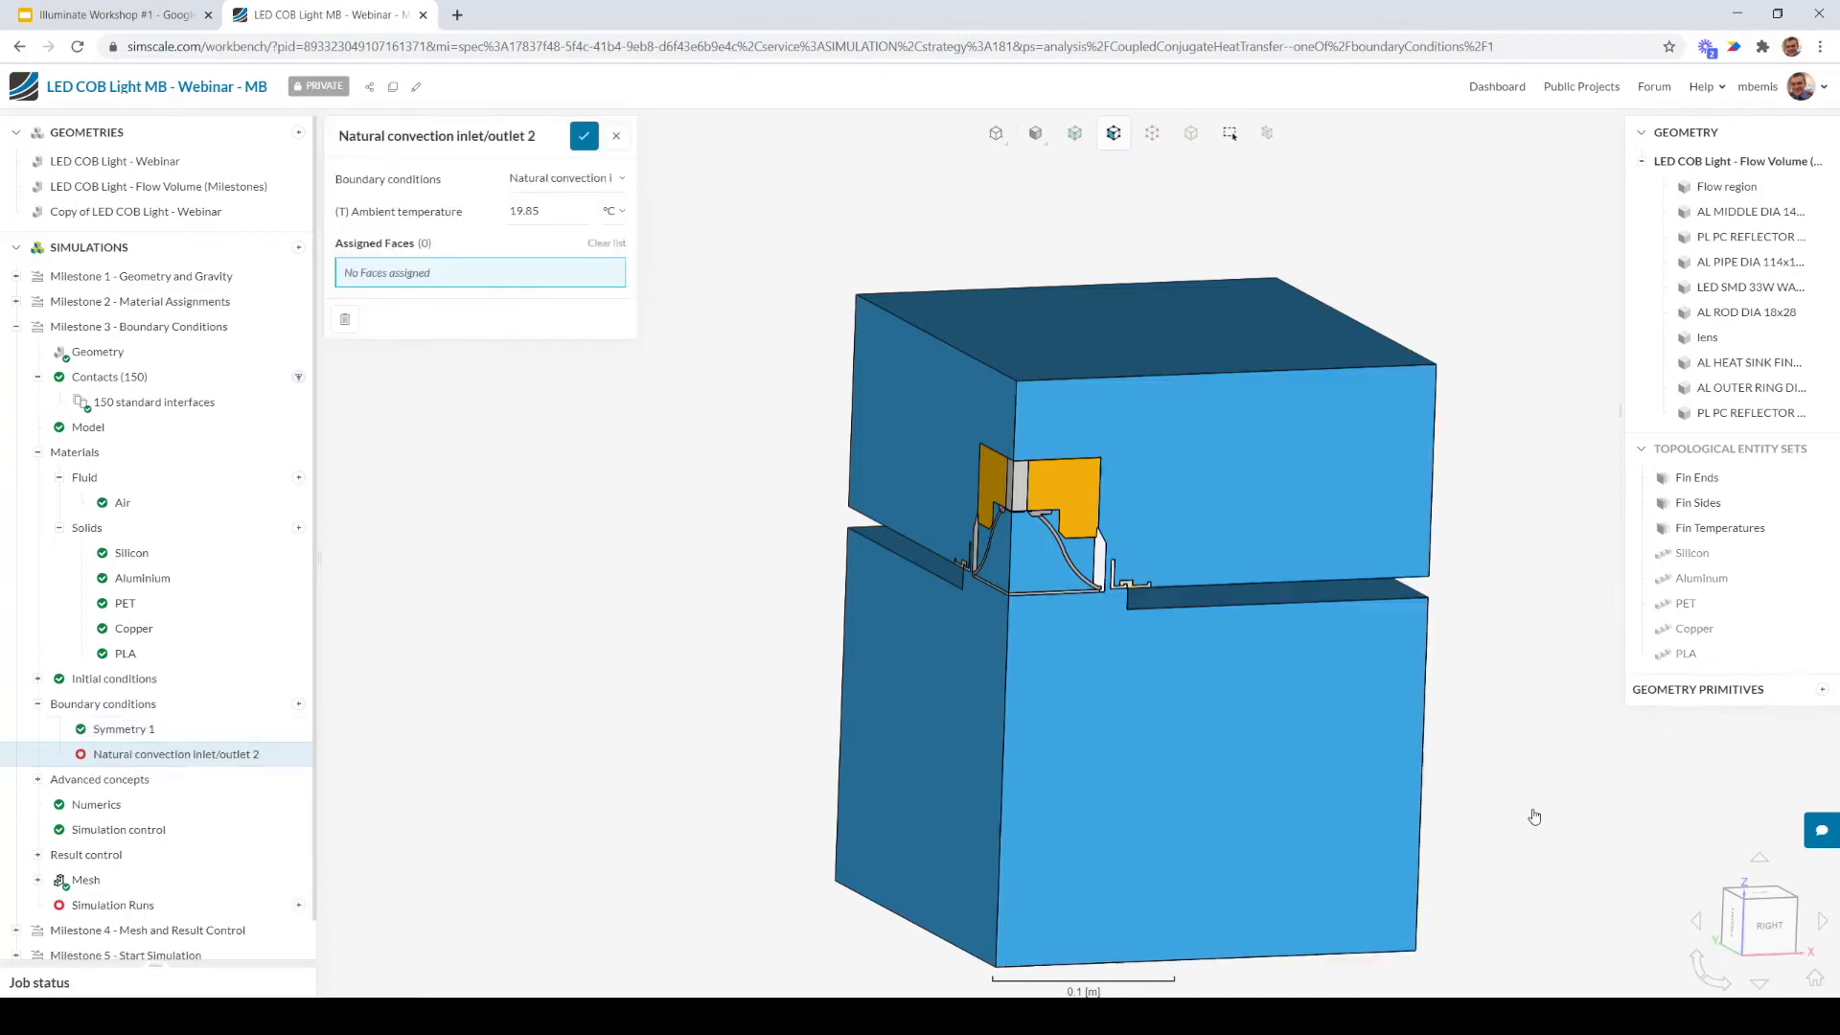
pyautogui.scroll(-3, 1539, 817)
pyautogui.moveTo(1493, 785); pyautogui.dragTo(907, 825)
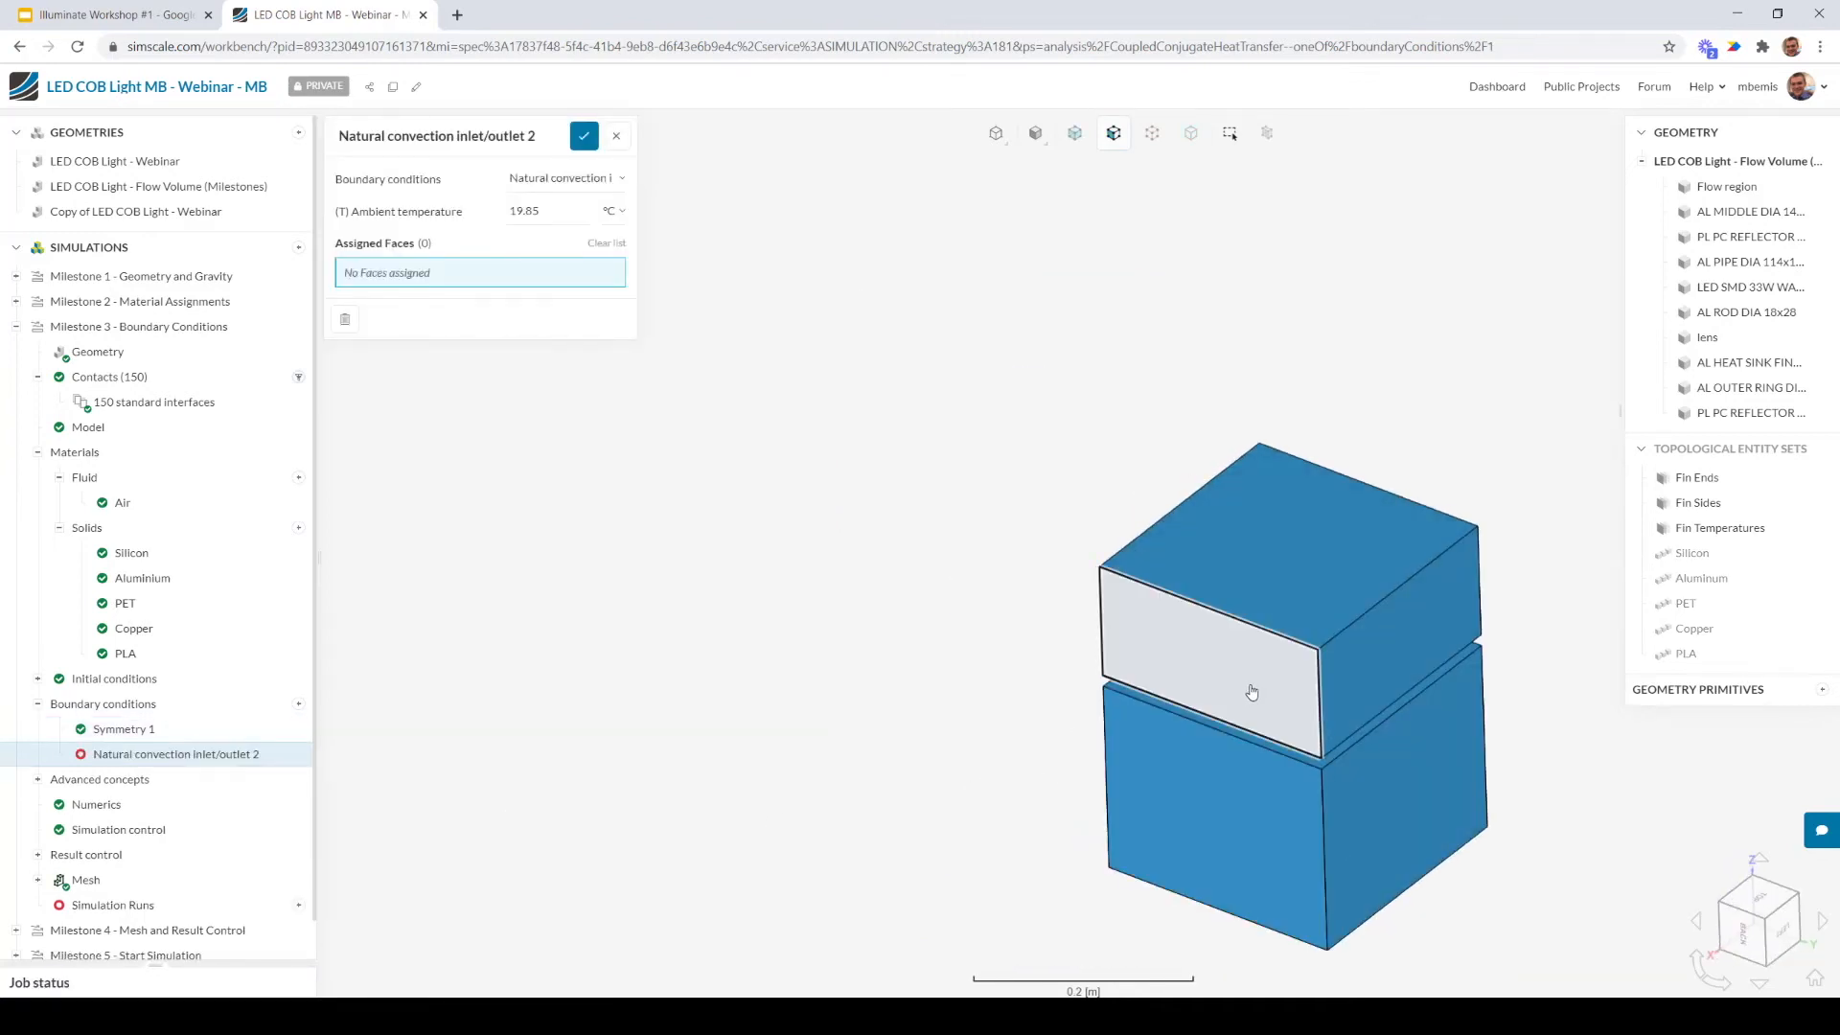
pyautogui.moveTo(880, 830); pyautogui.dragTo(889, 661)
pyautogui.moveTo(888, 661); pyautogui.dragTo(717, 603, button='right')
pyautogui.scroll(2, 717, 599)
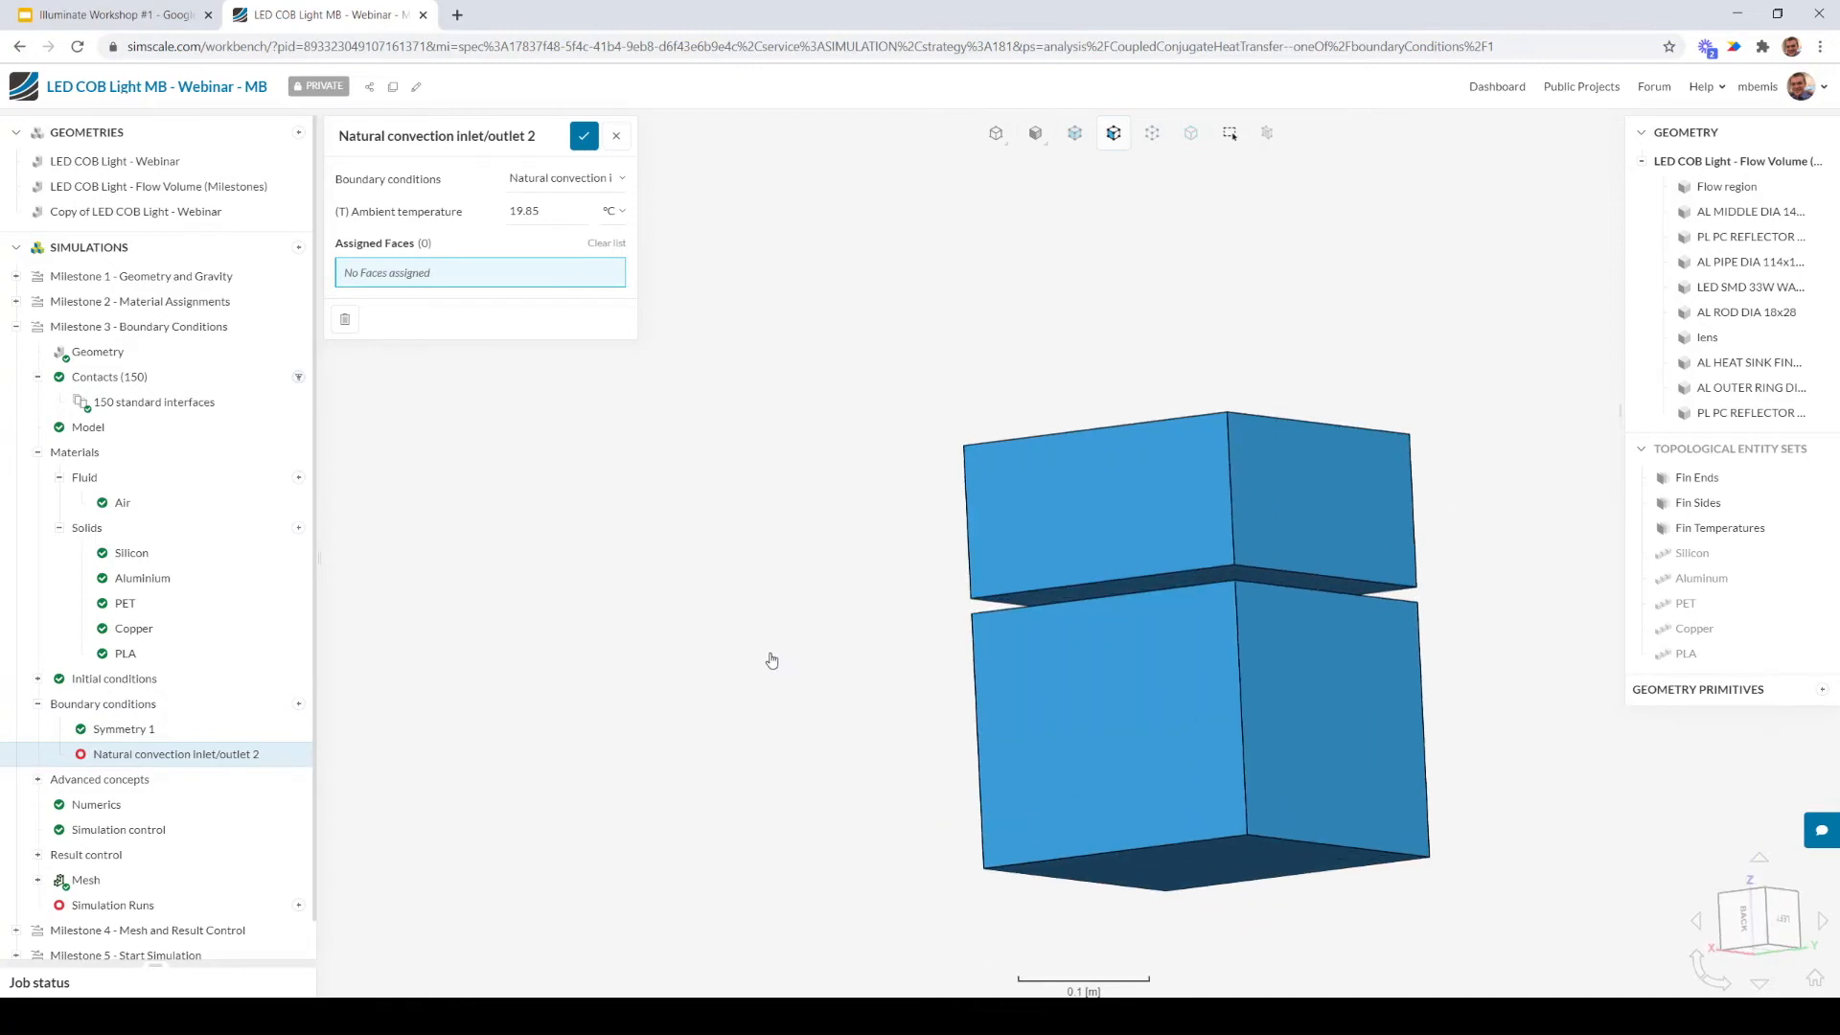
pyautogui.moveTo(770, 661); pyautogui.dragTo(746, 616, button='right')
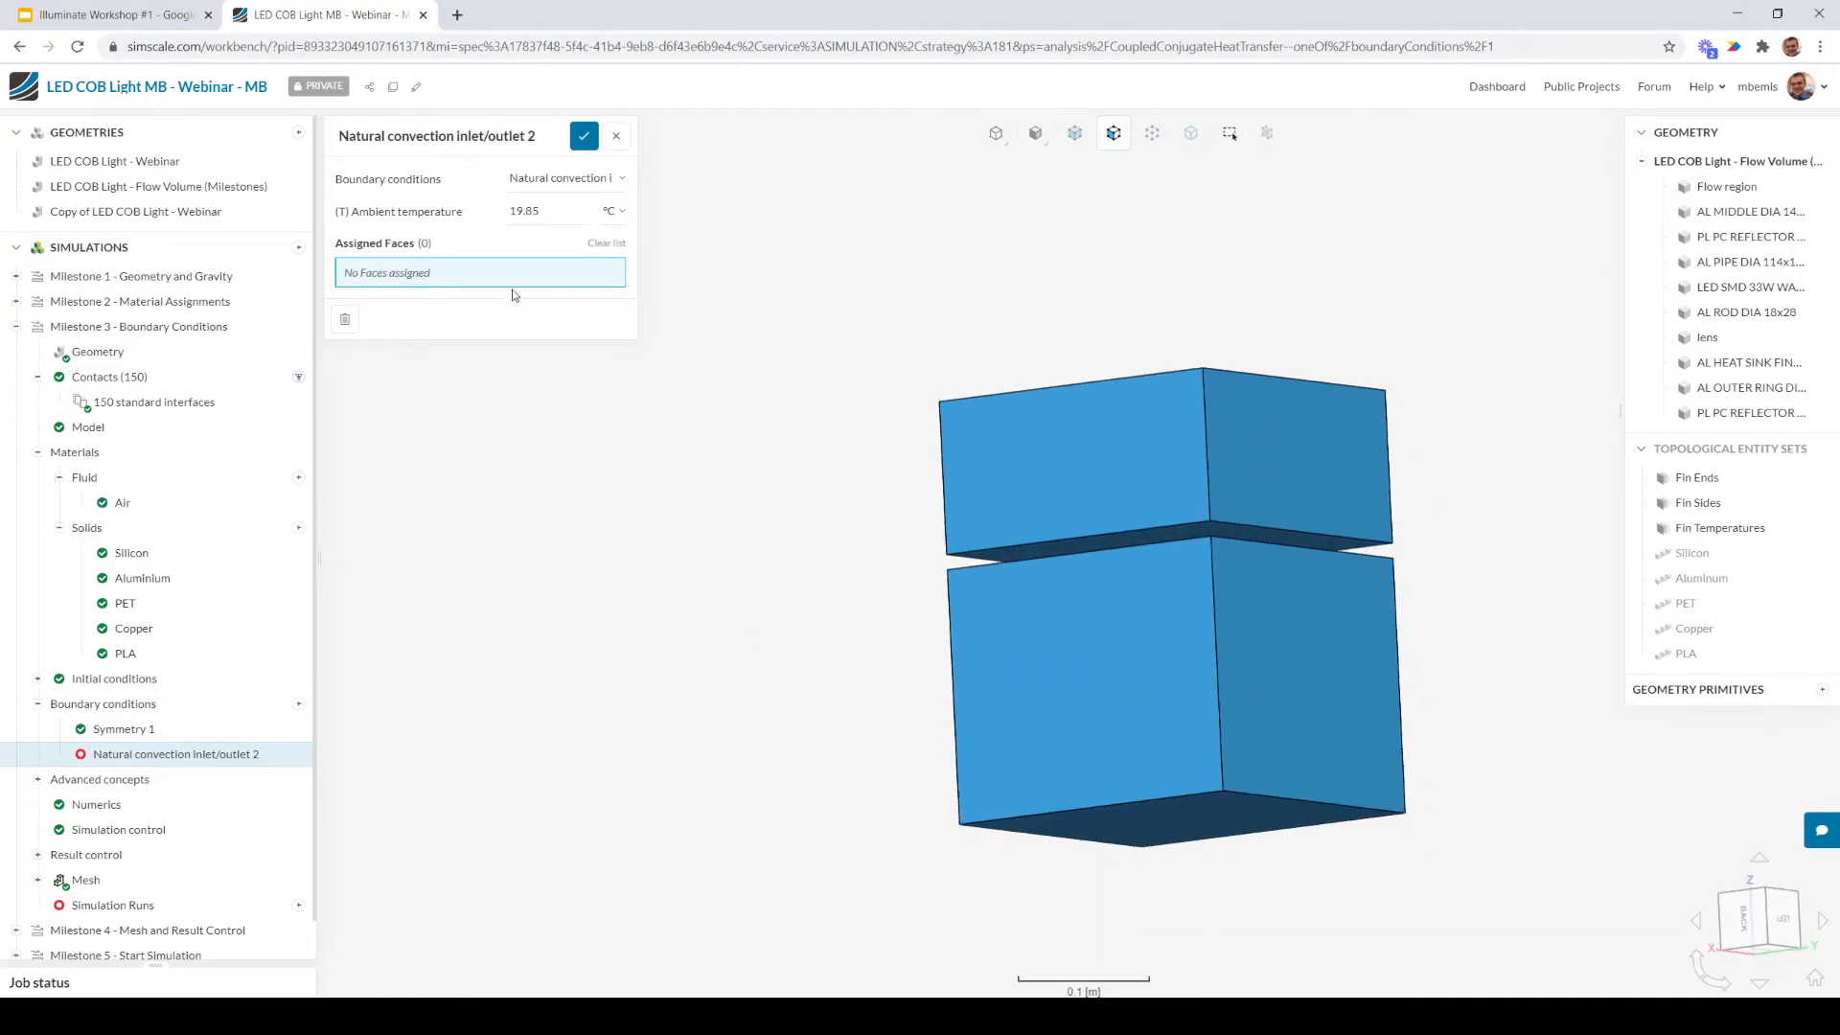
# Assign the flow region's four outer side faces and its bottom face to the natural convection inlet/outlet condition and save it
pyautogui.doubleClick(548, 215)
pyautogui.moveTo(874, 489); pyautogui.dragTo(878, 618)
pyautogui.click(1142, 492)
pyautogui.click(1257, 496)
pyautogui.click(1198, 664)
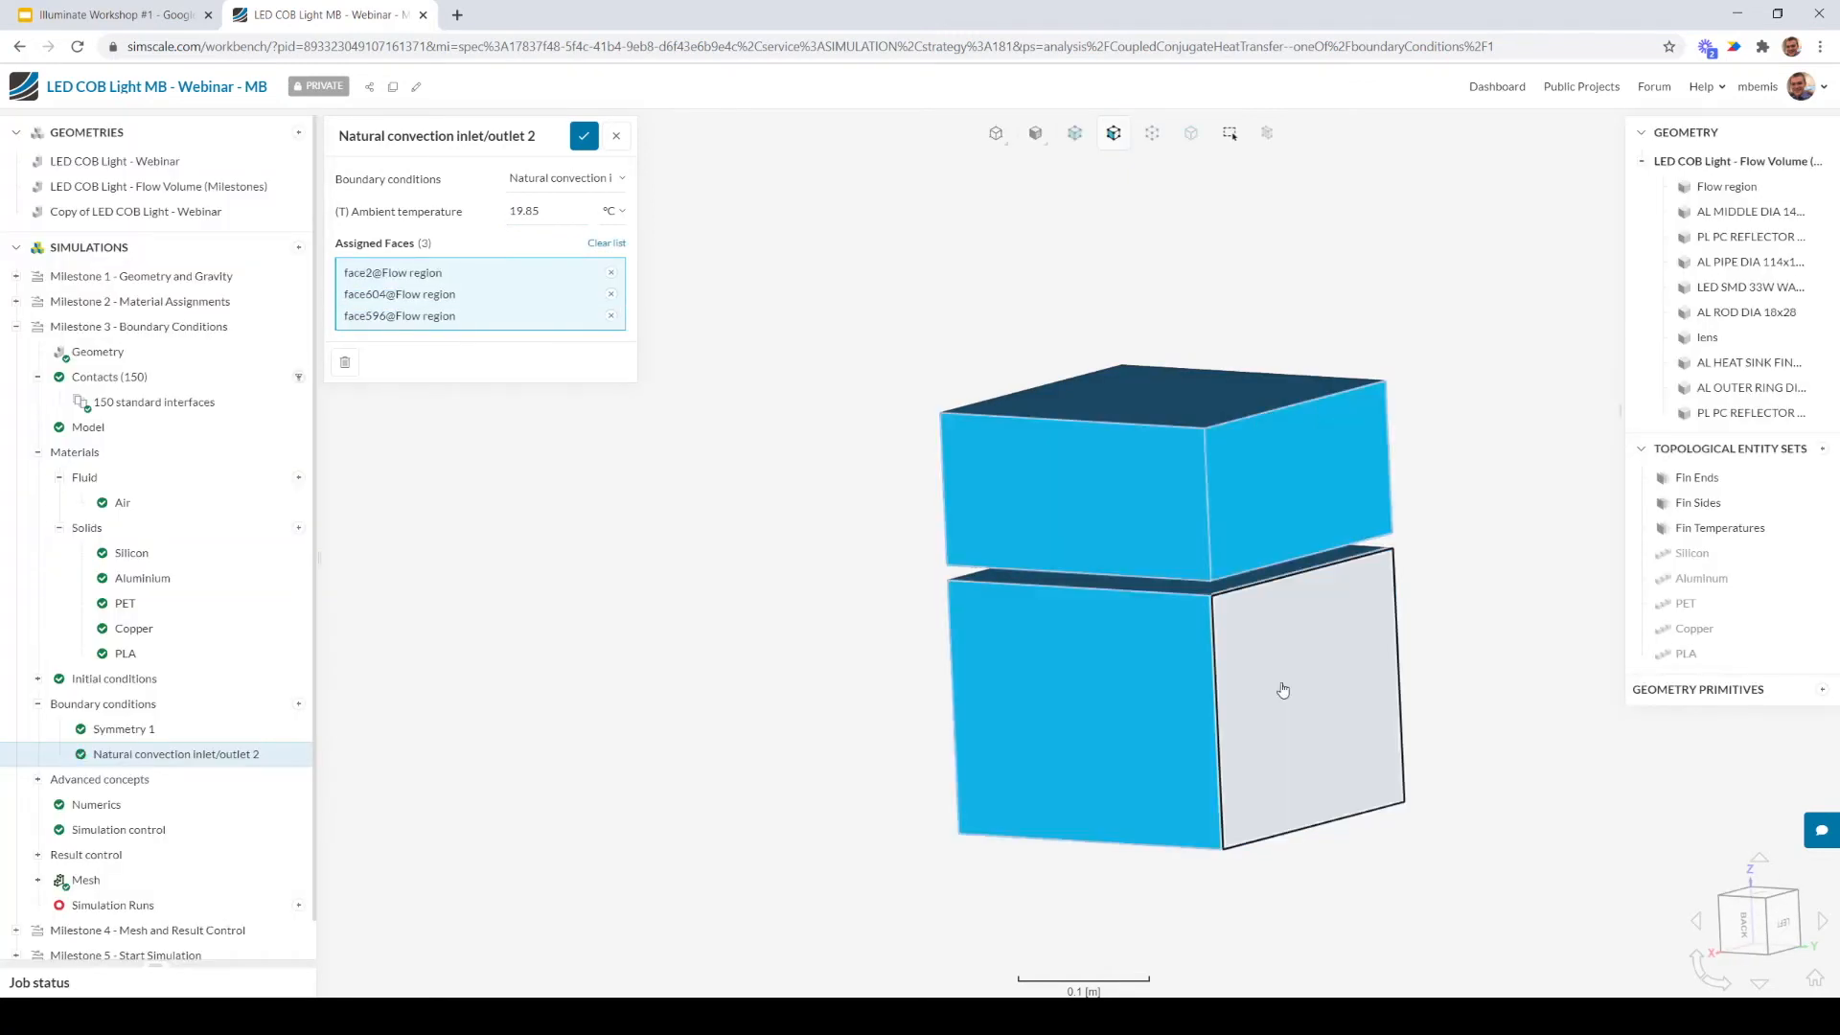
pyautogui.click(1355, 804)
pyautogui.moveTo(1361, 856); pyautogui.dragTo(1356, 753)
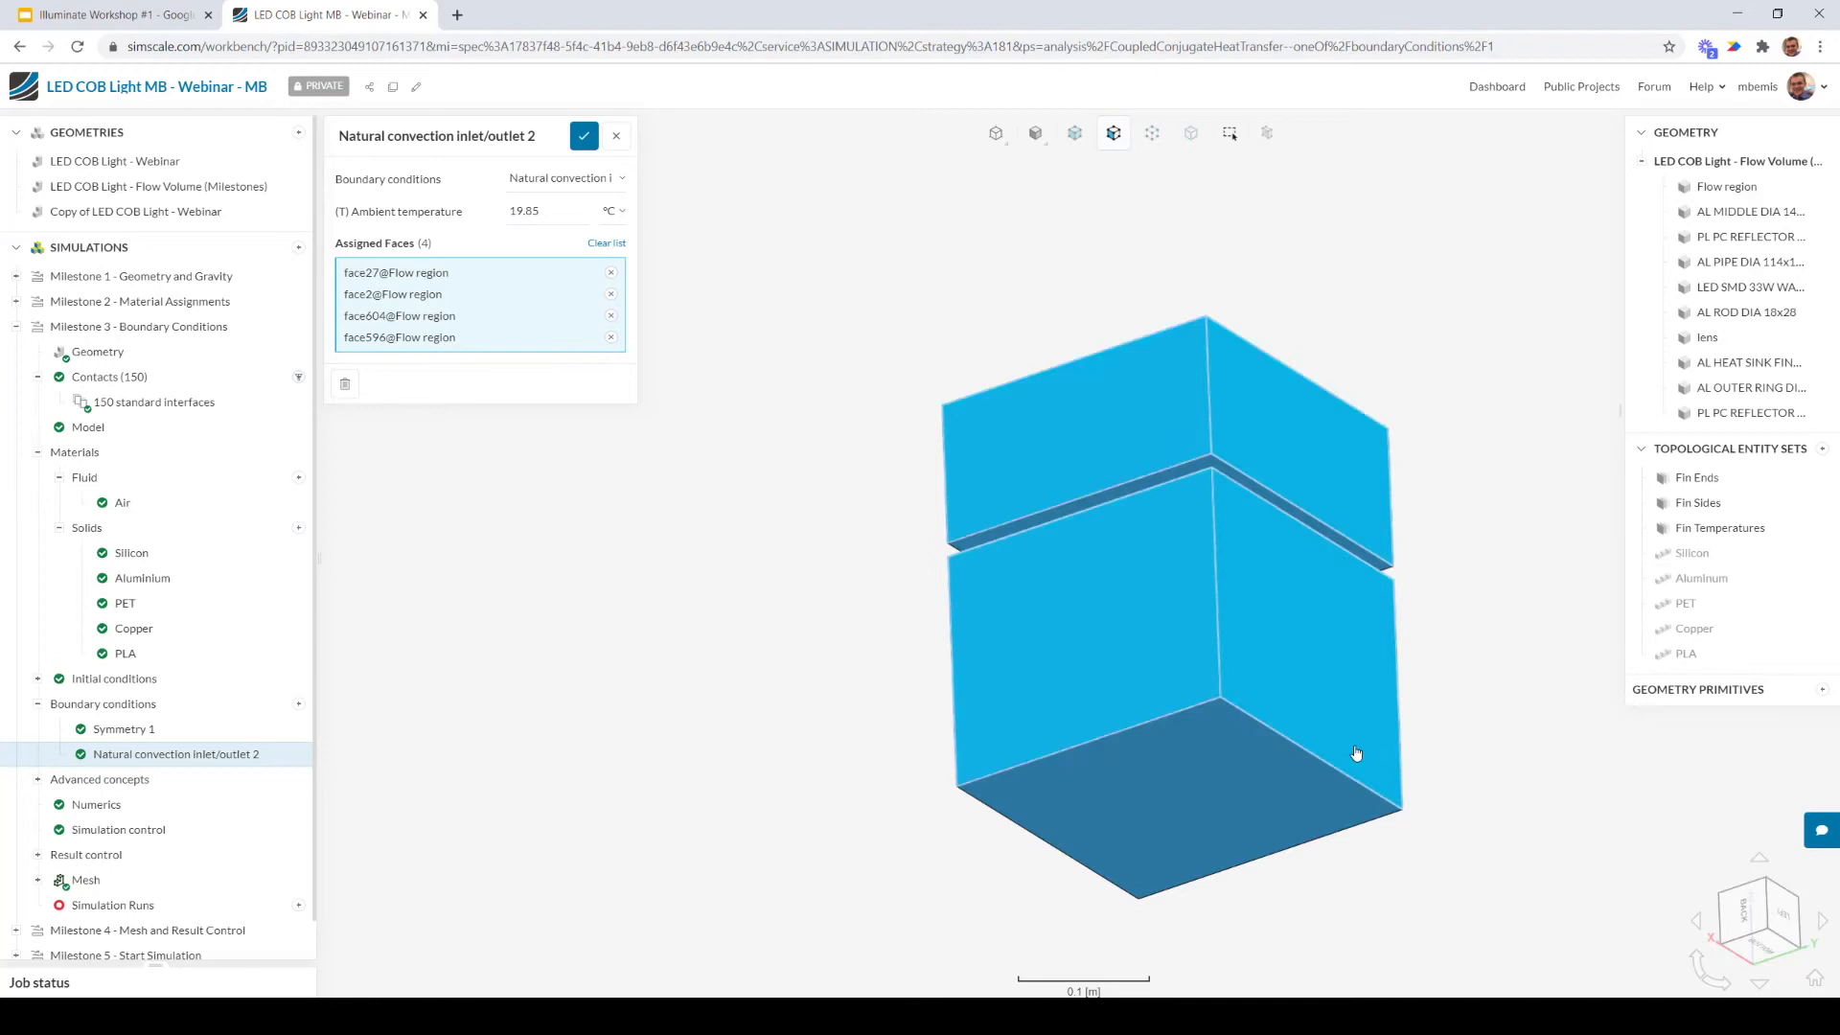
pyautogui.click(1227, 798)
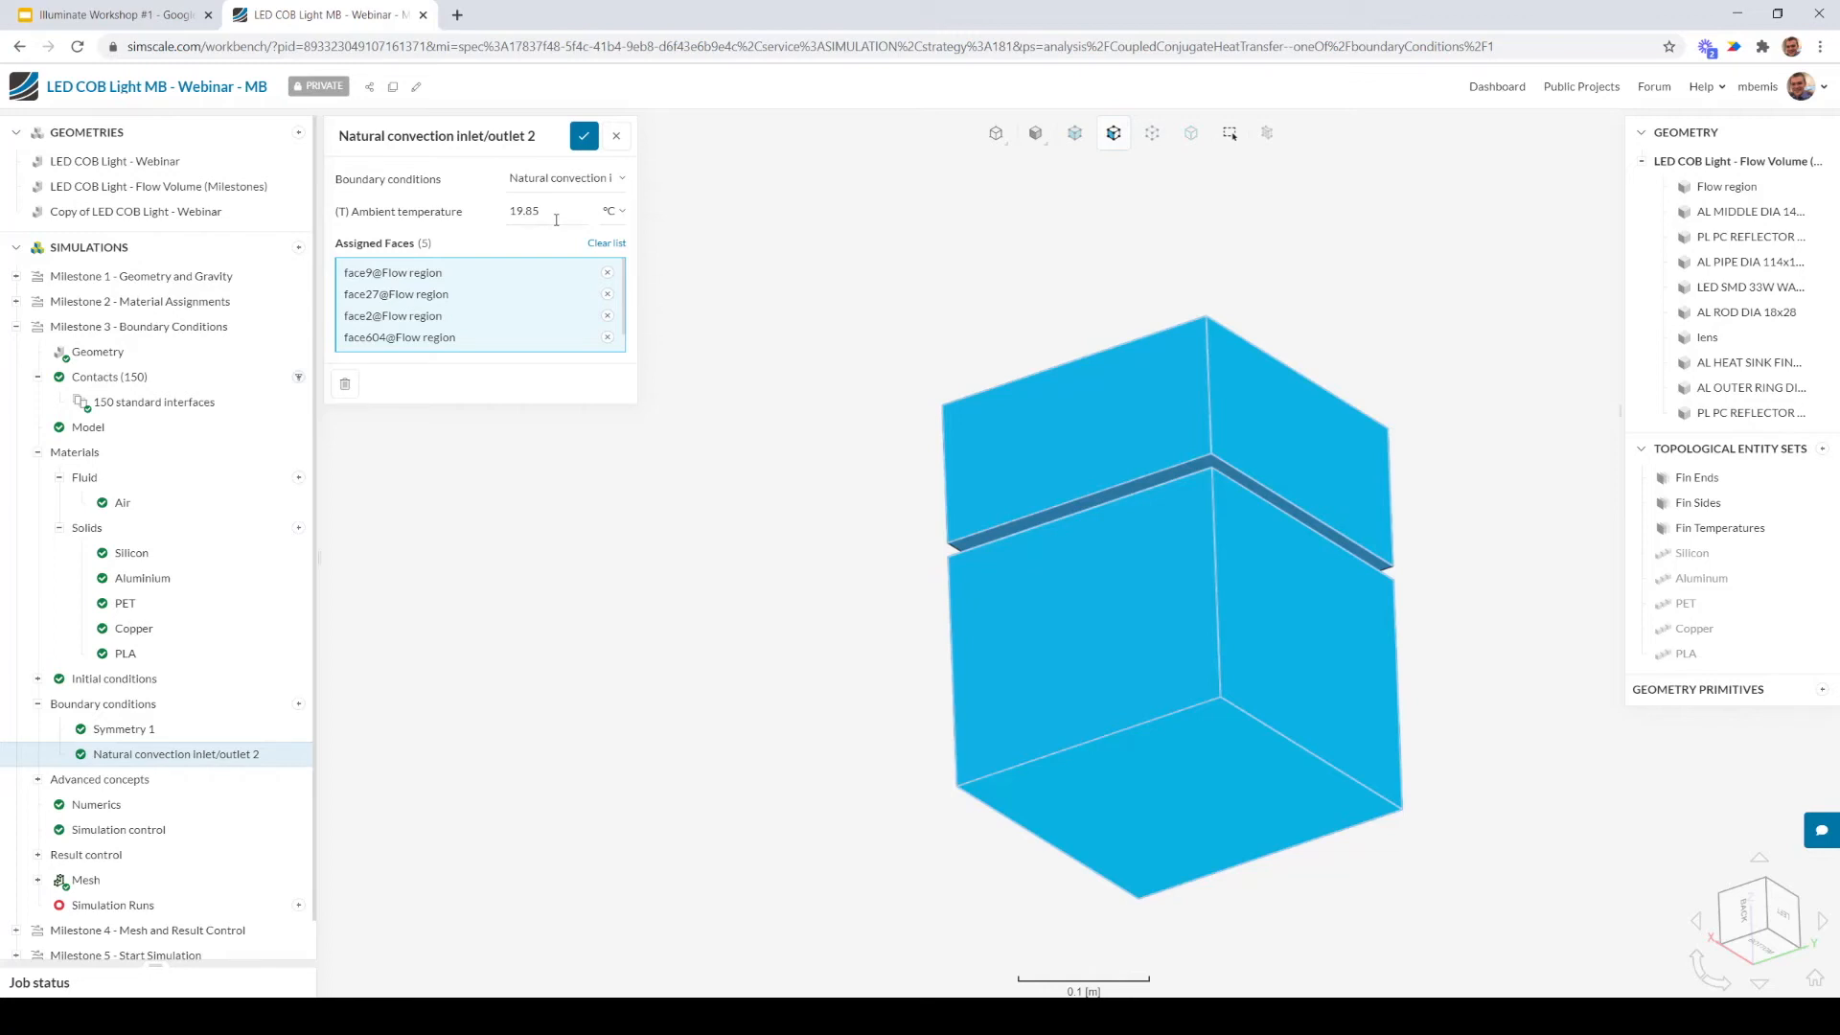
pyautogui.click(584, 135)
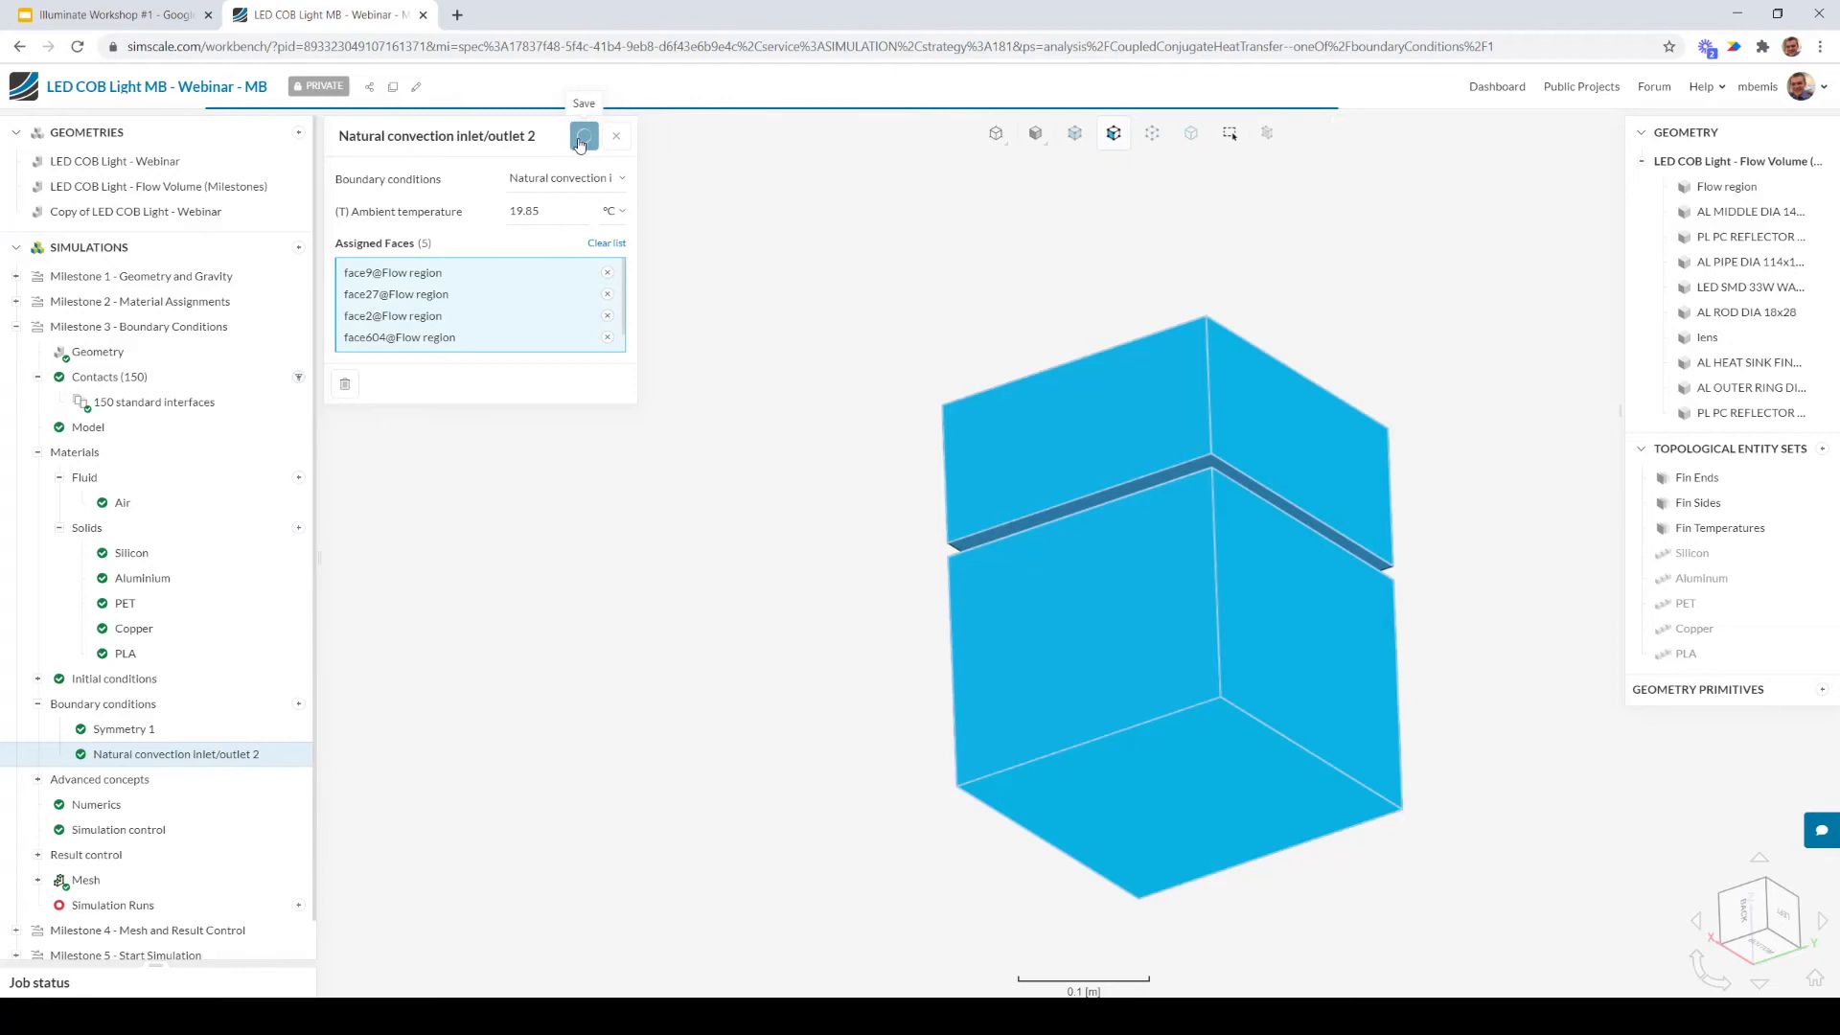
# Add an absolute power source to Milestone 3 and assign the LED SMD volume to it
pyautogui.moveTo(693, 275); pyautogui.dragTo(722, 514)
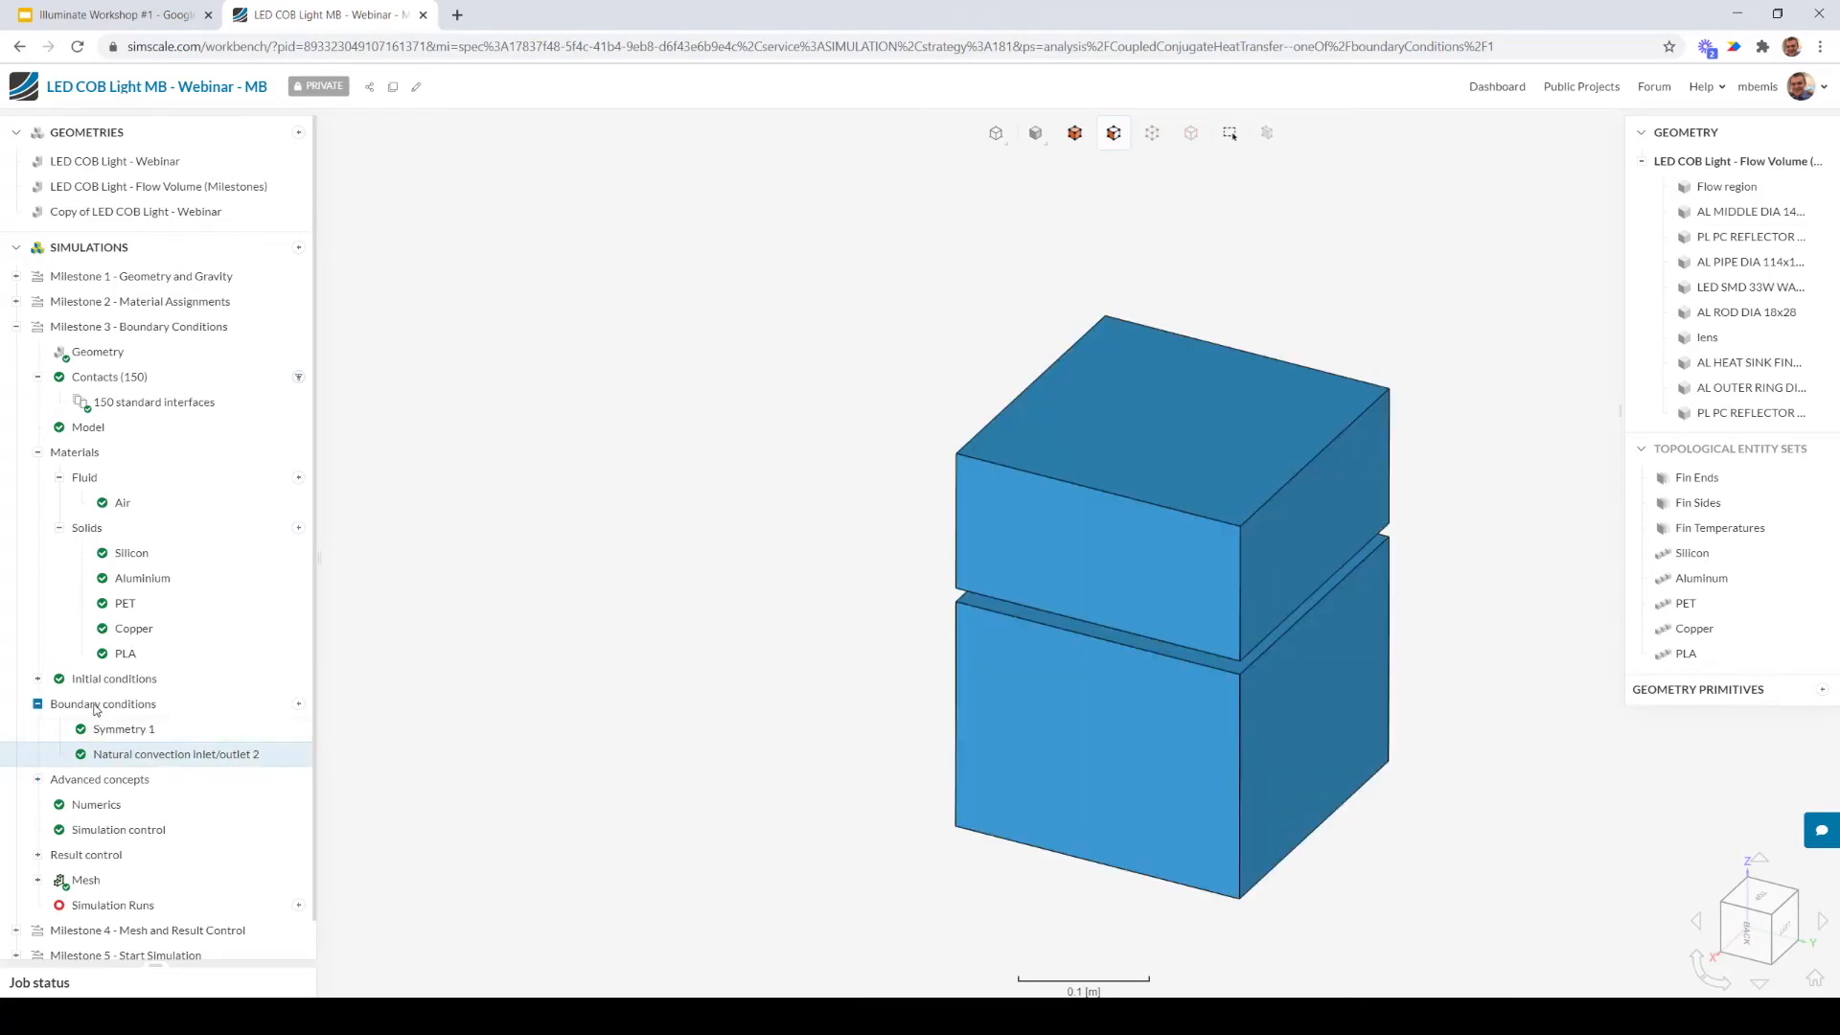
pyautogui.click(137, 782)
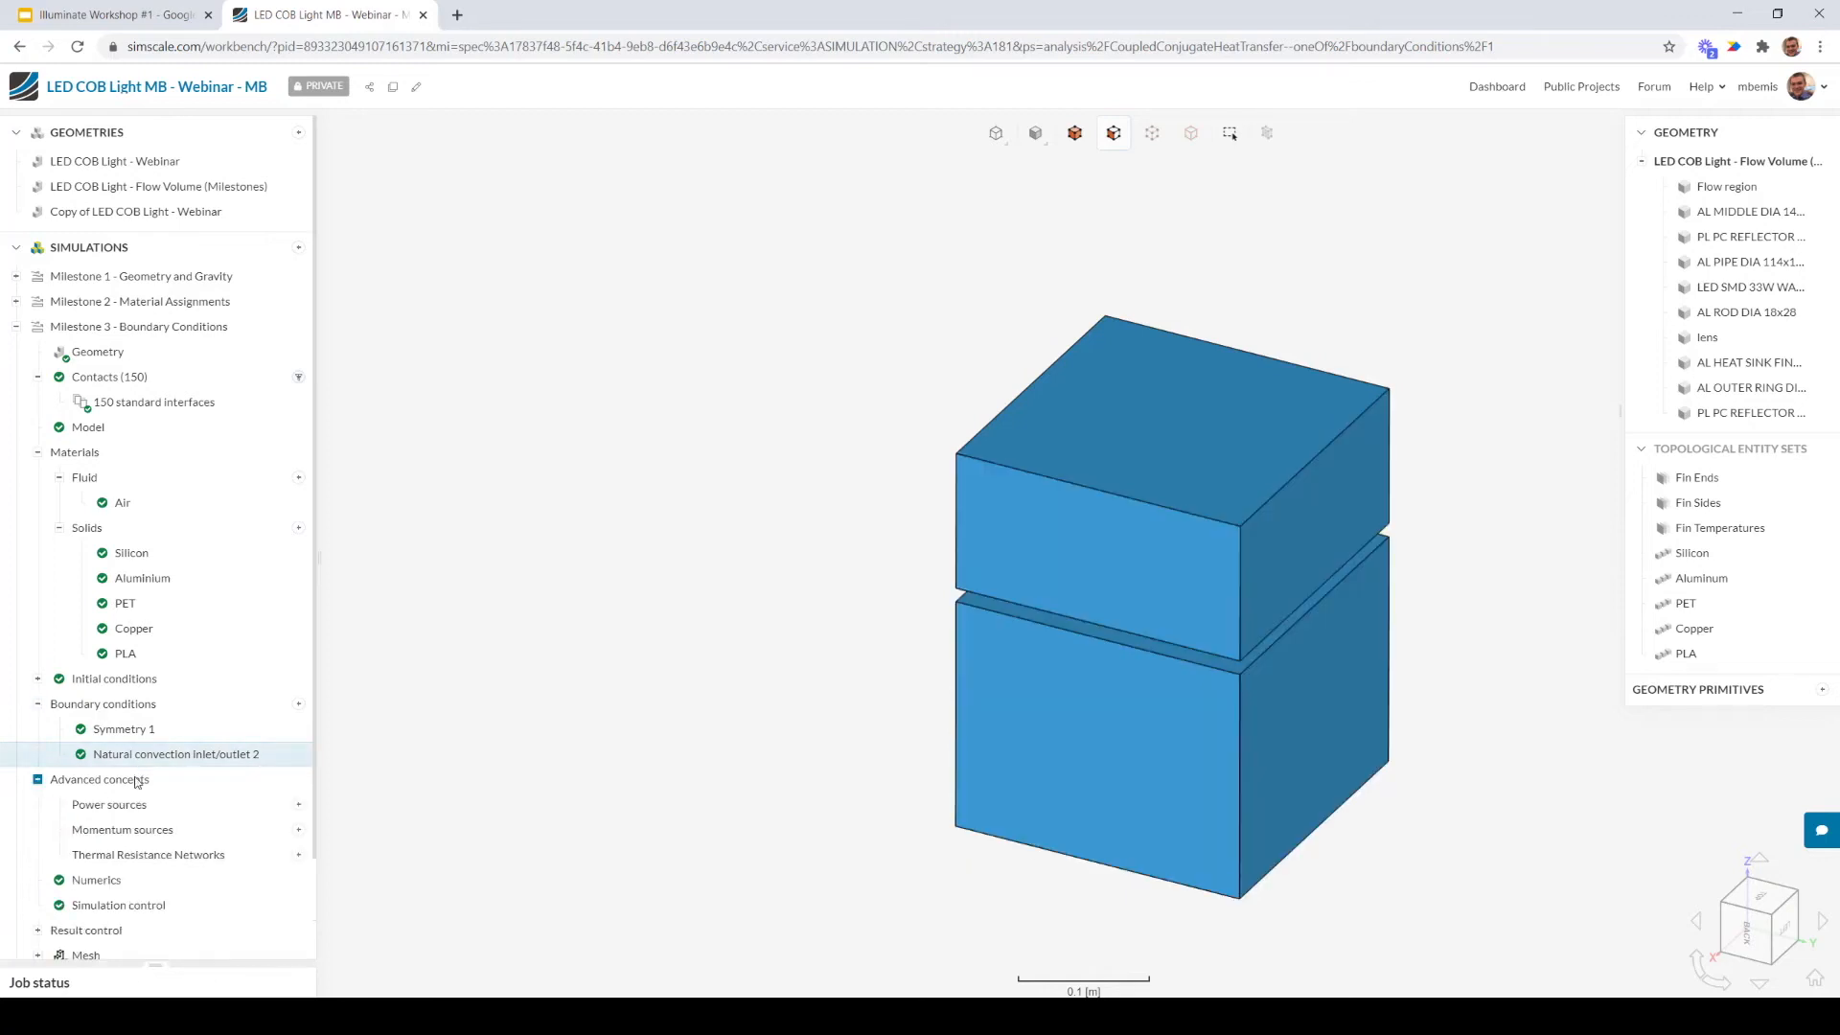
pyautogui.click(299, 806)
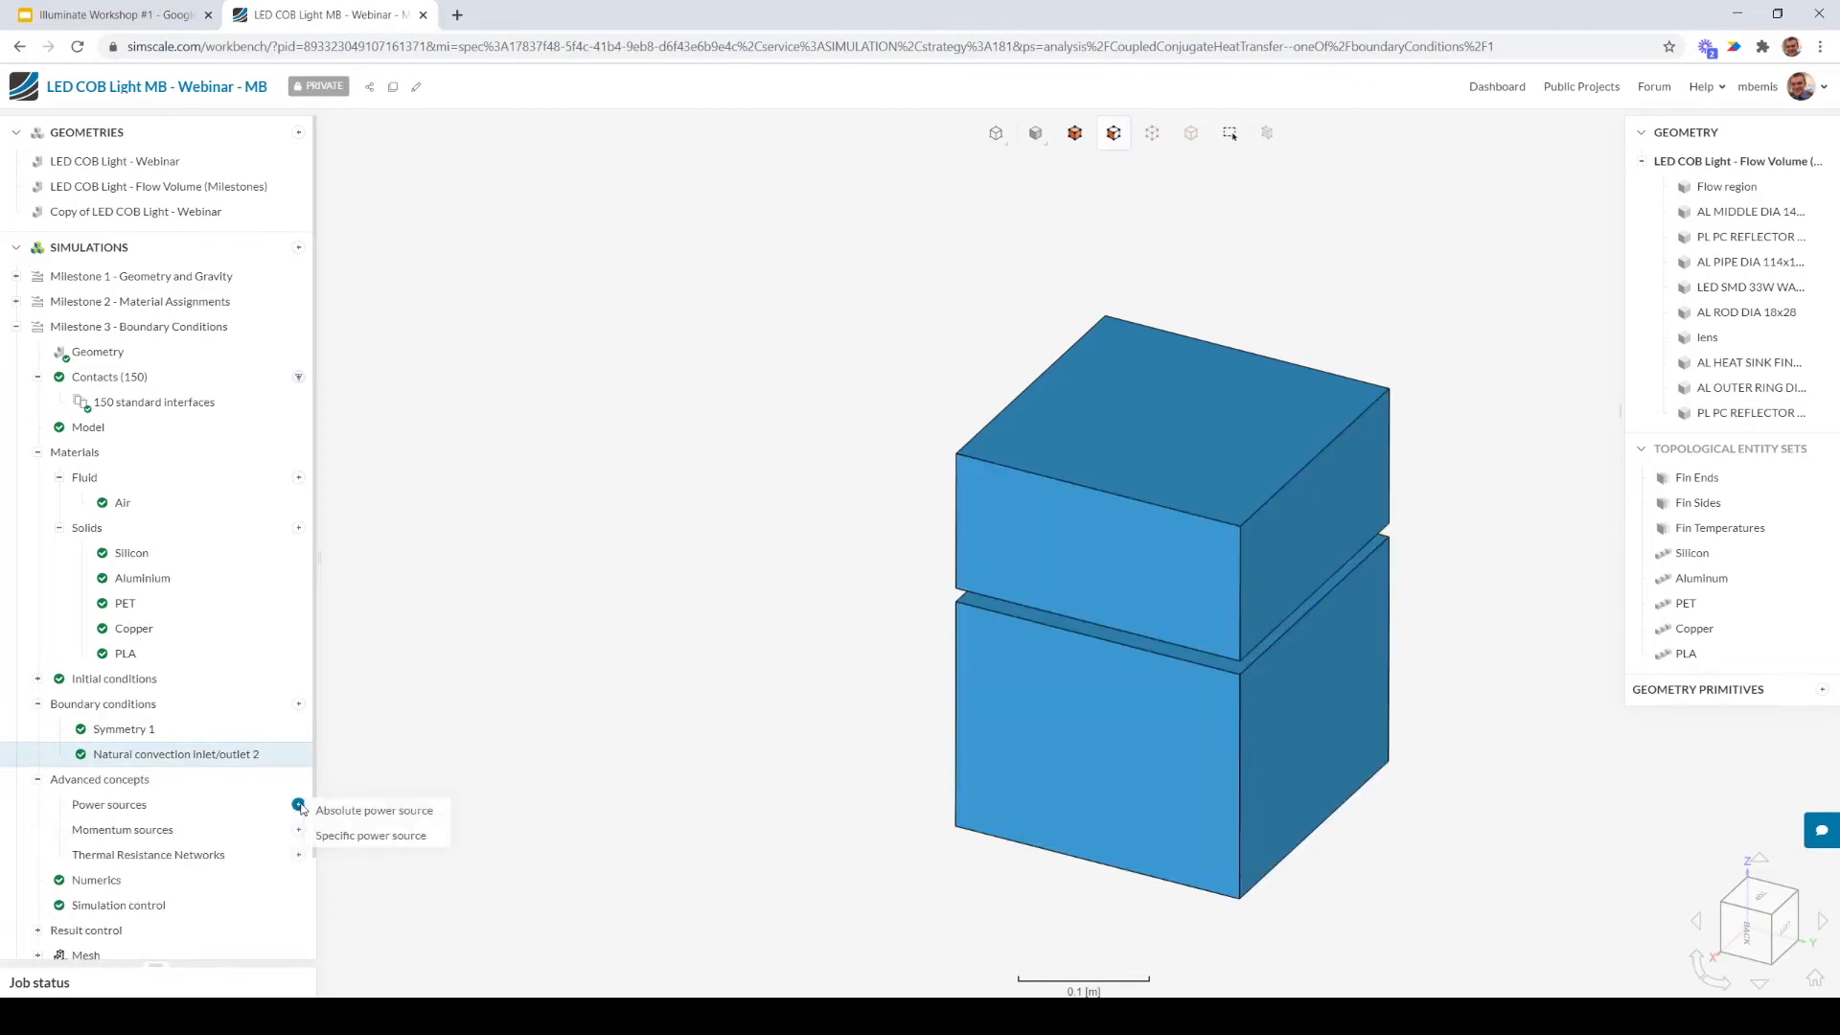
pyautogui.click(350, 813)
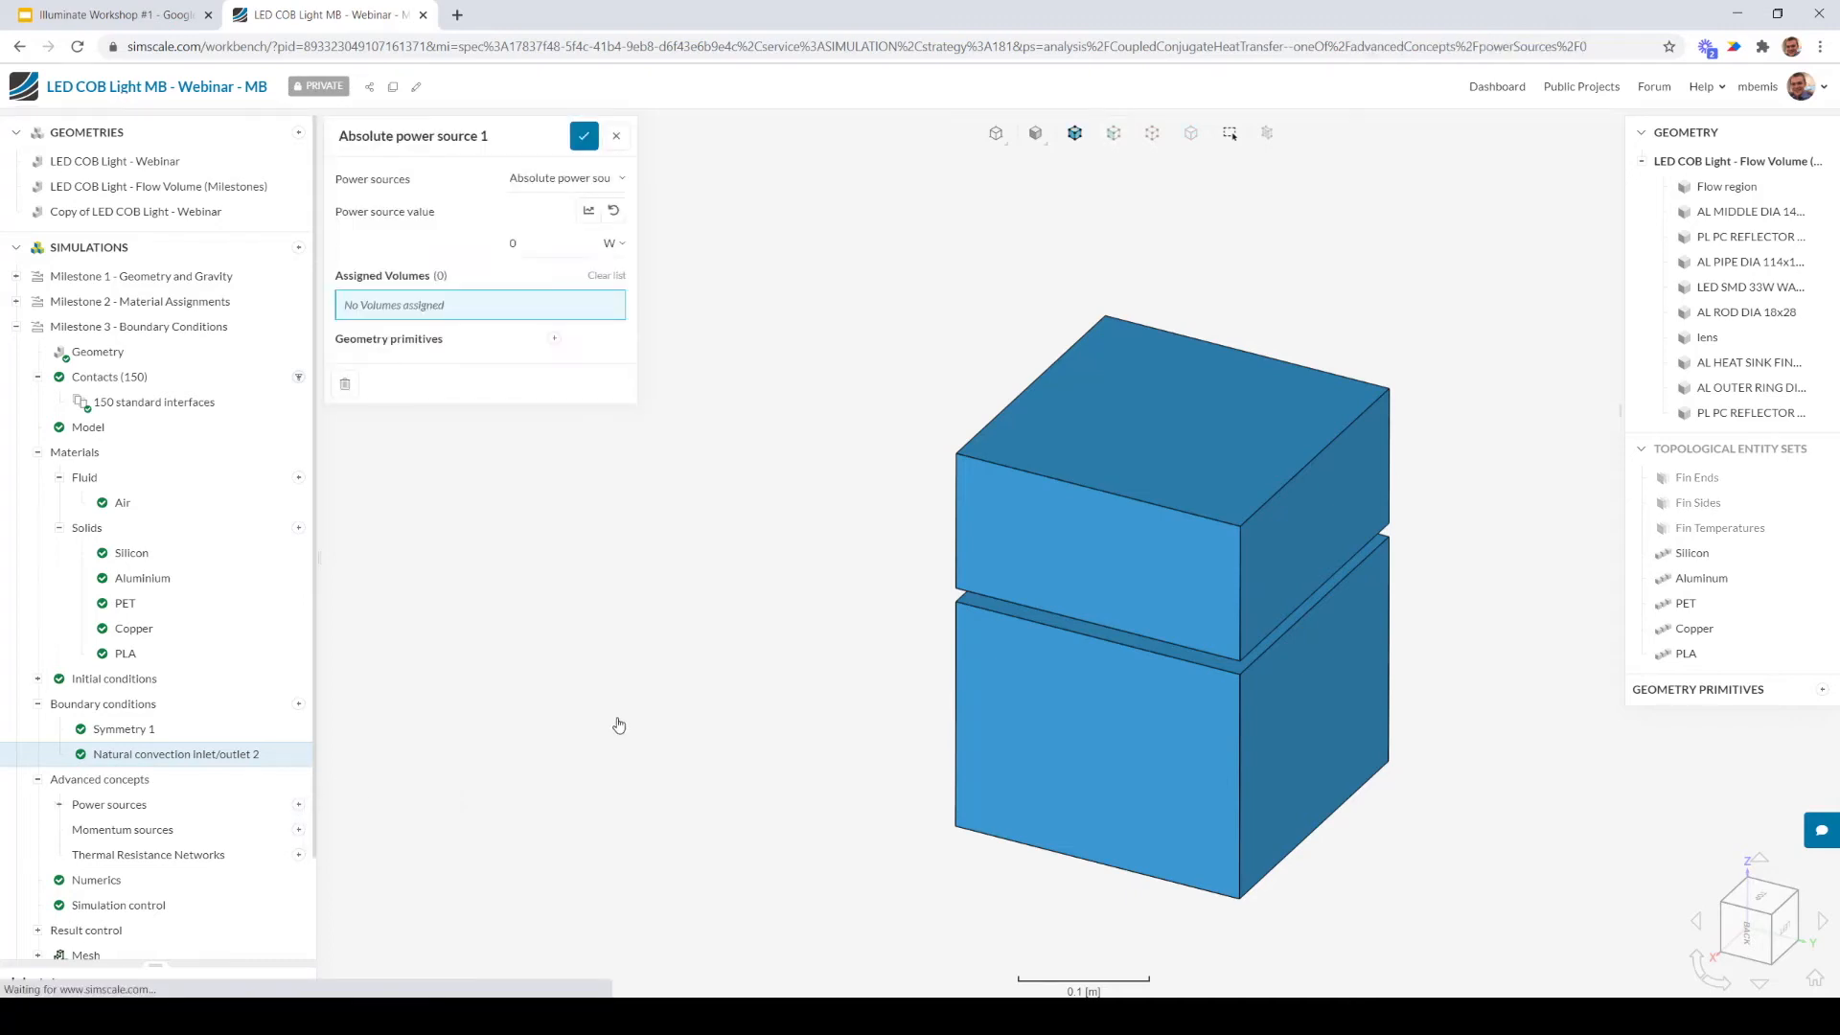
pyautogui.moveTo(691, 744); pyautogui.dragTo(1419, 676)
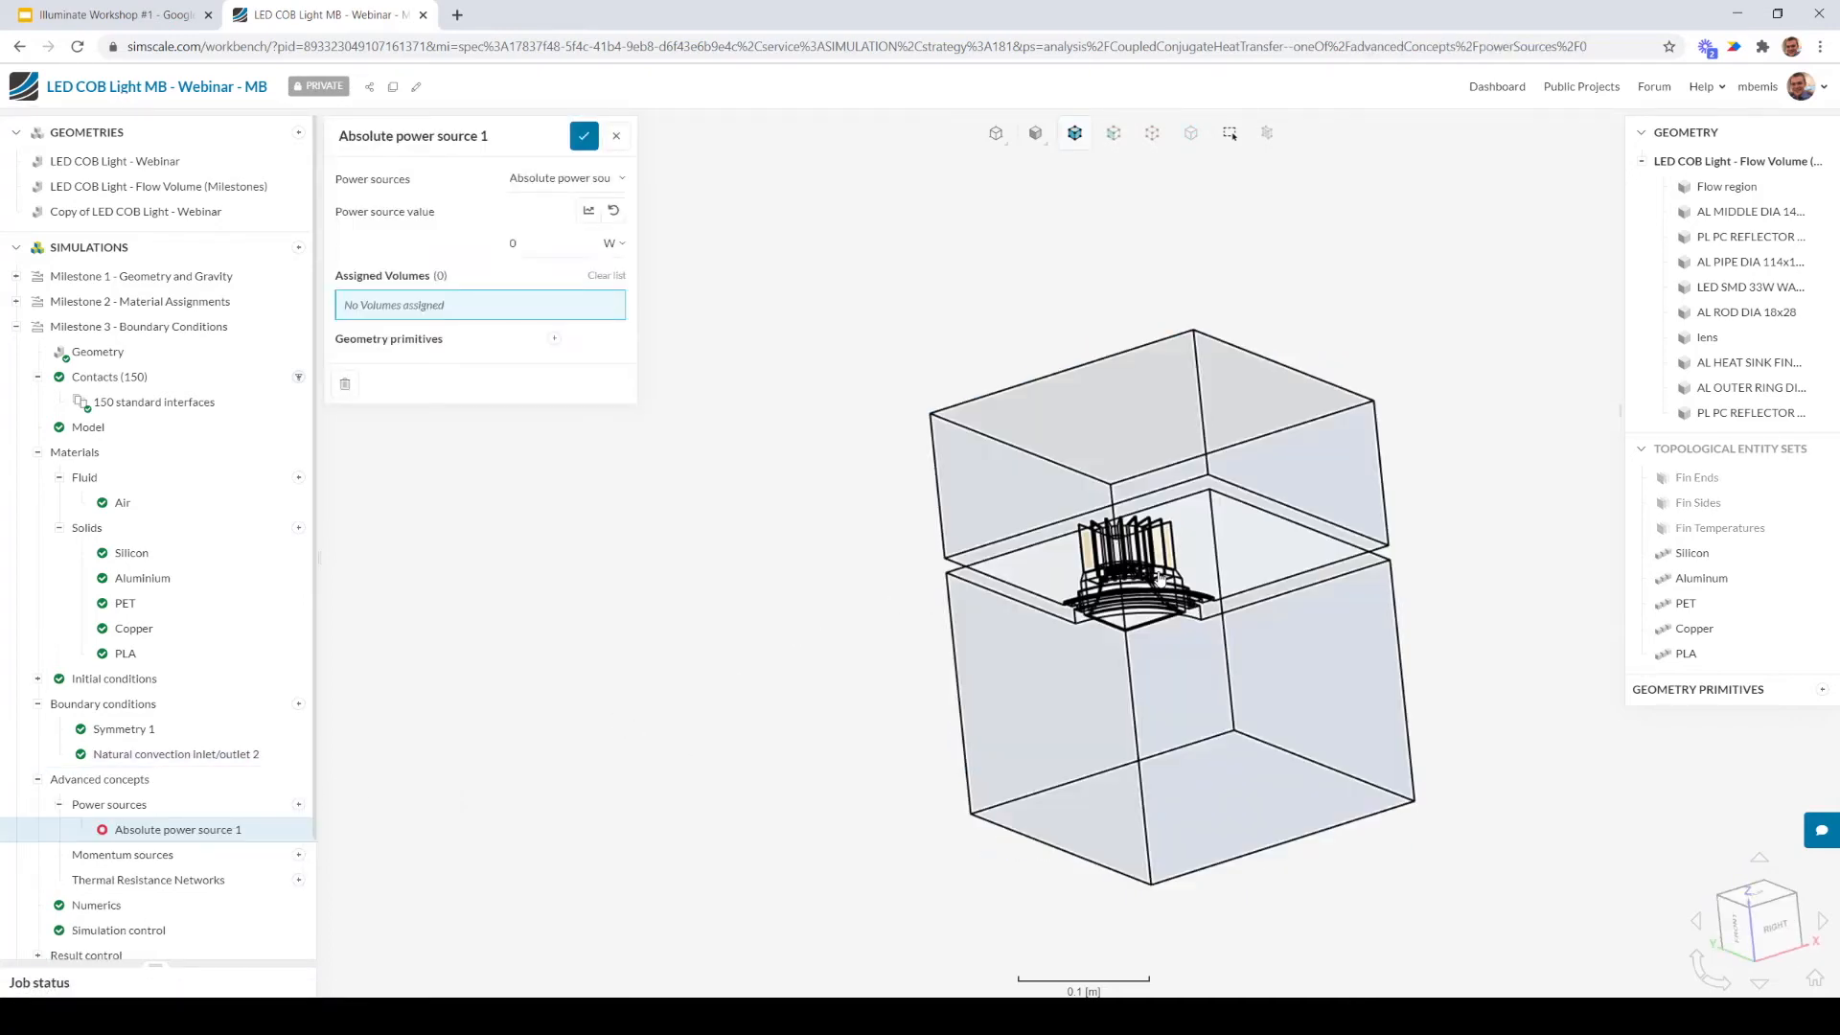
pyautogui.scroll(7, 1131, 604)
pyautogui.scroll(10, 1131, 604)
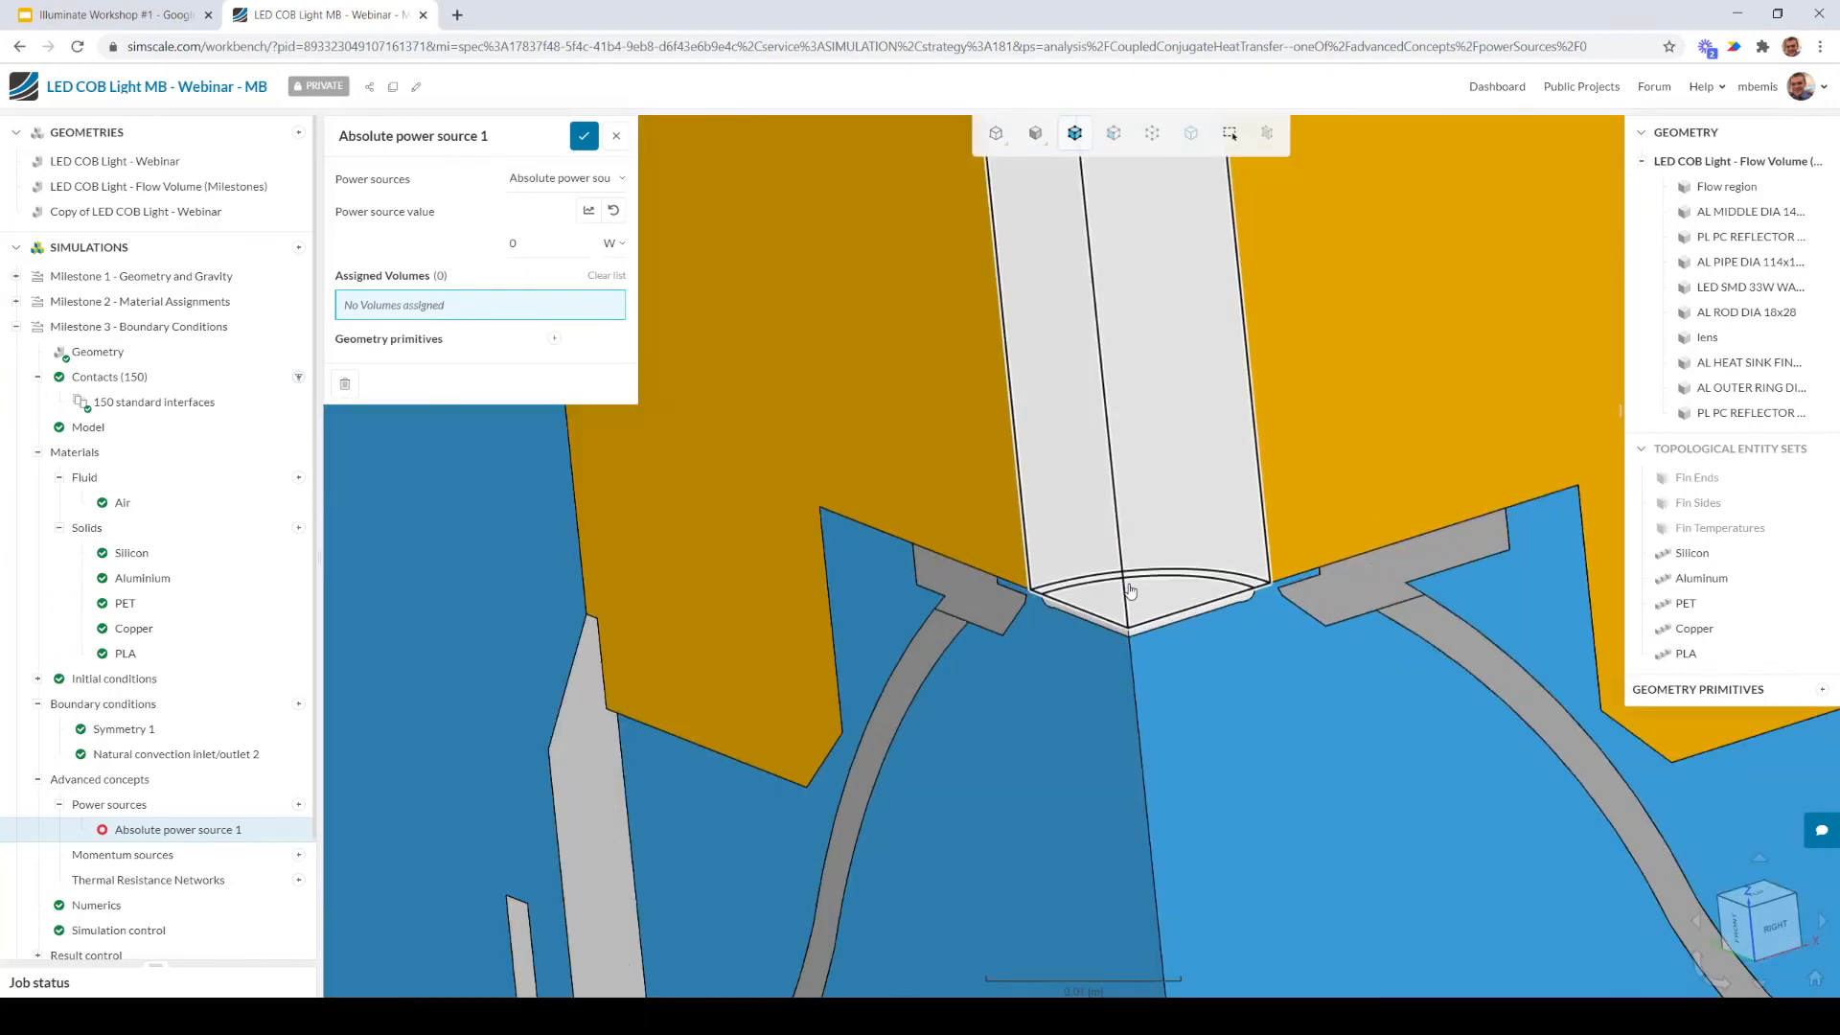
pyautogui.moveTo(1167, 507); pyautogui.dragTo(1135, 775)
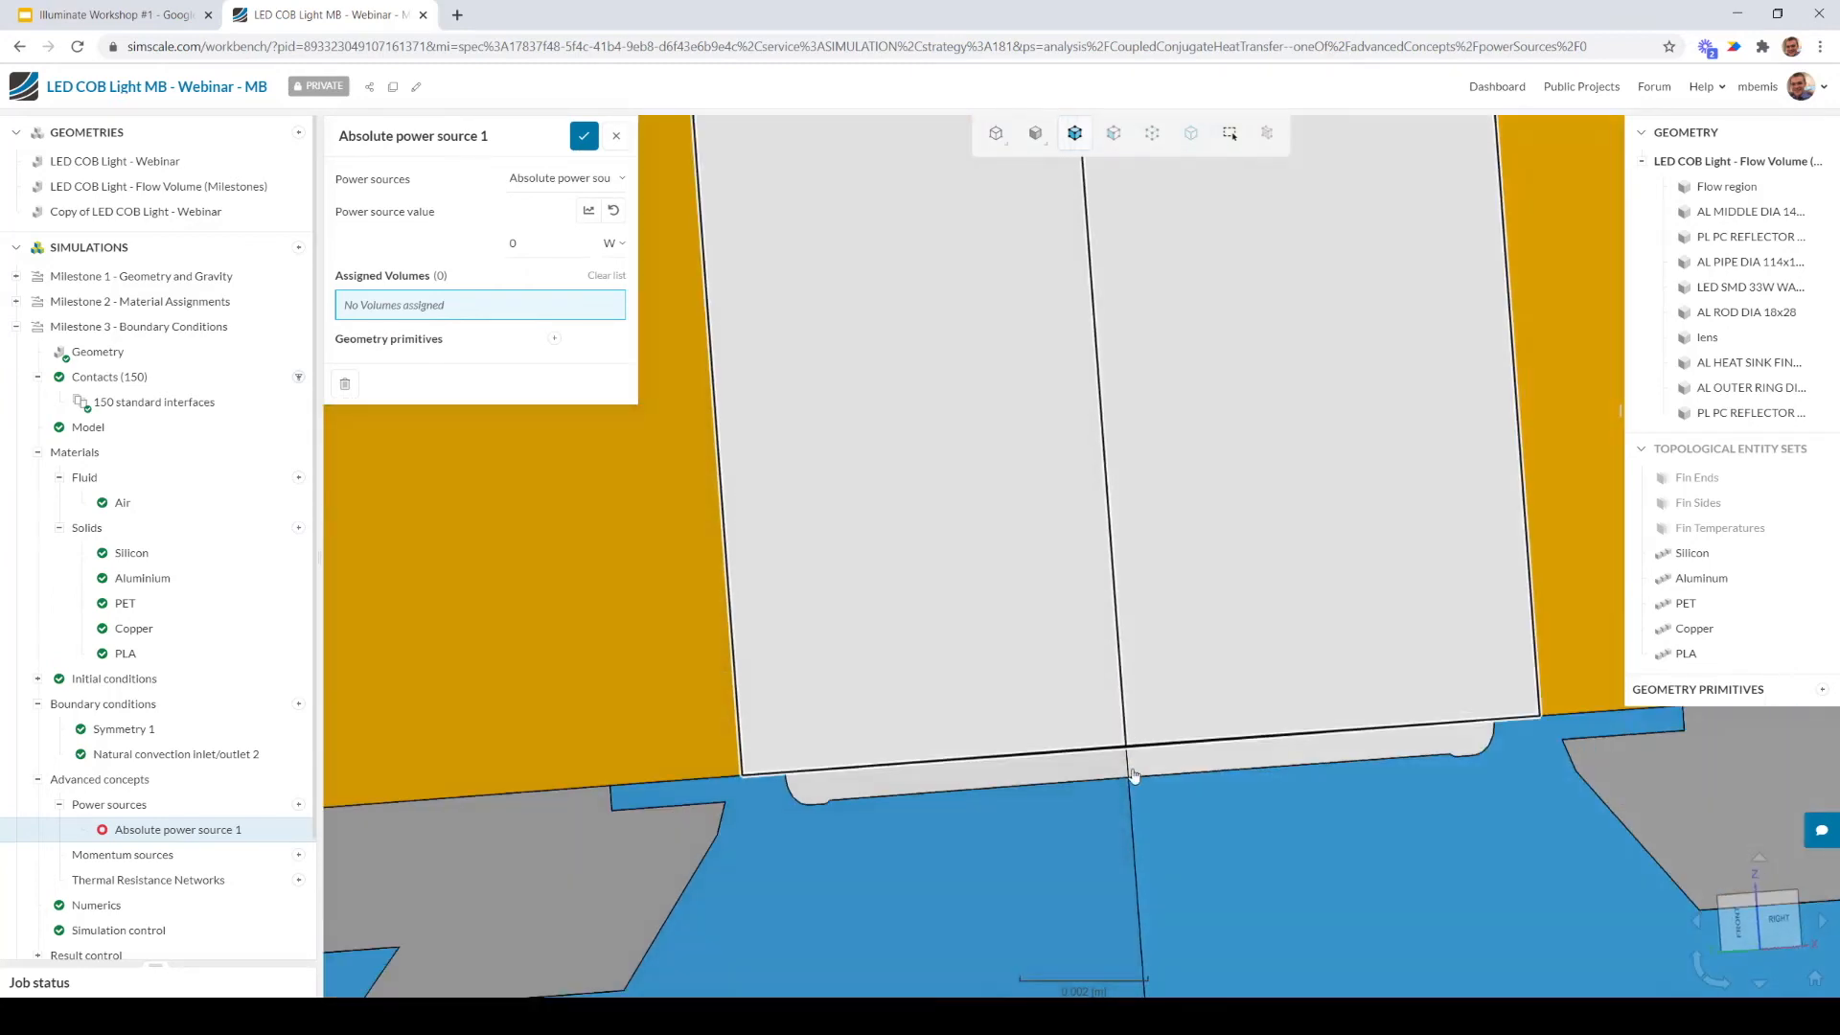
pyautogui.click(1135, 775)
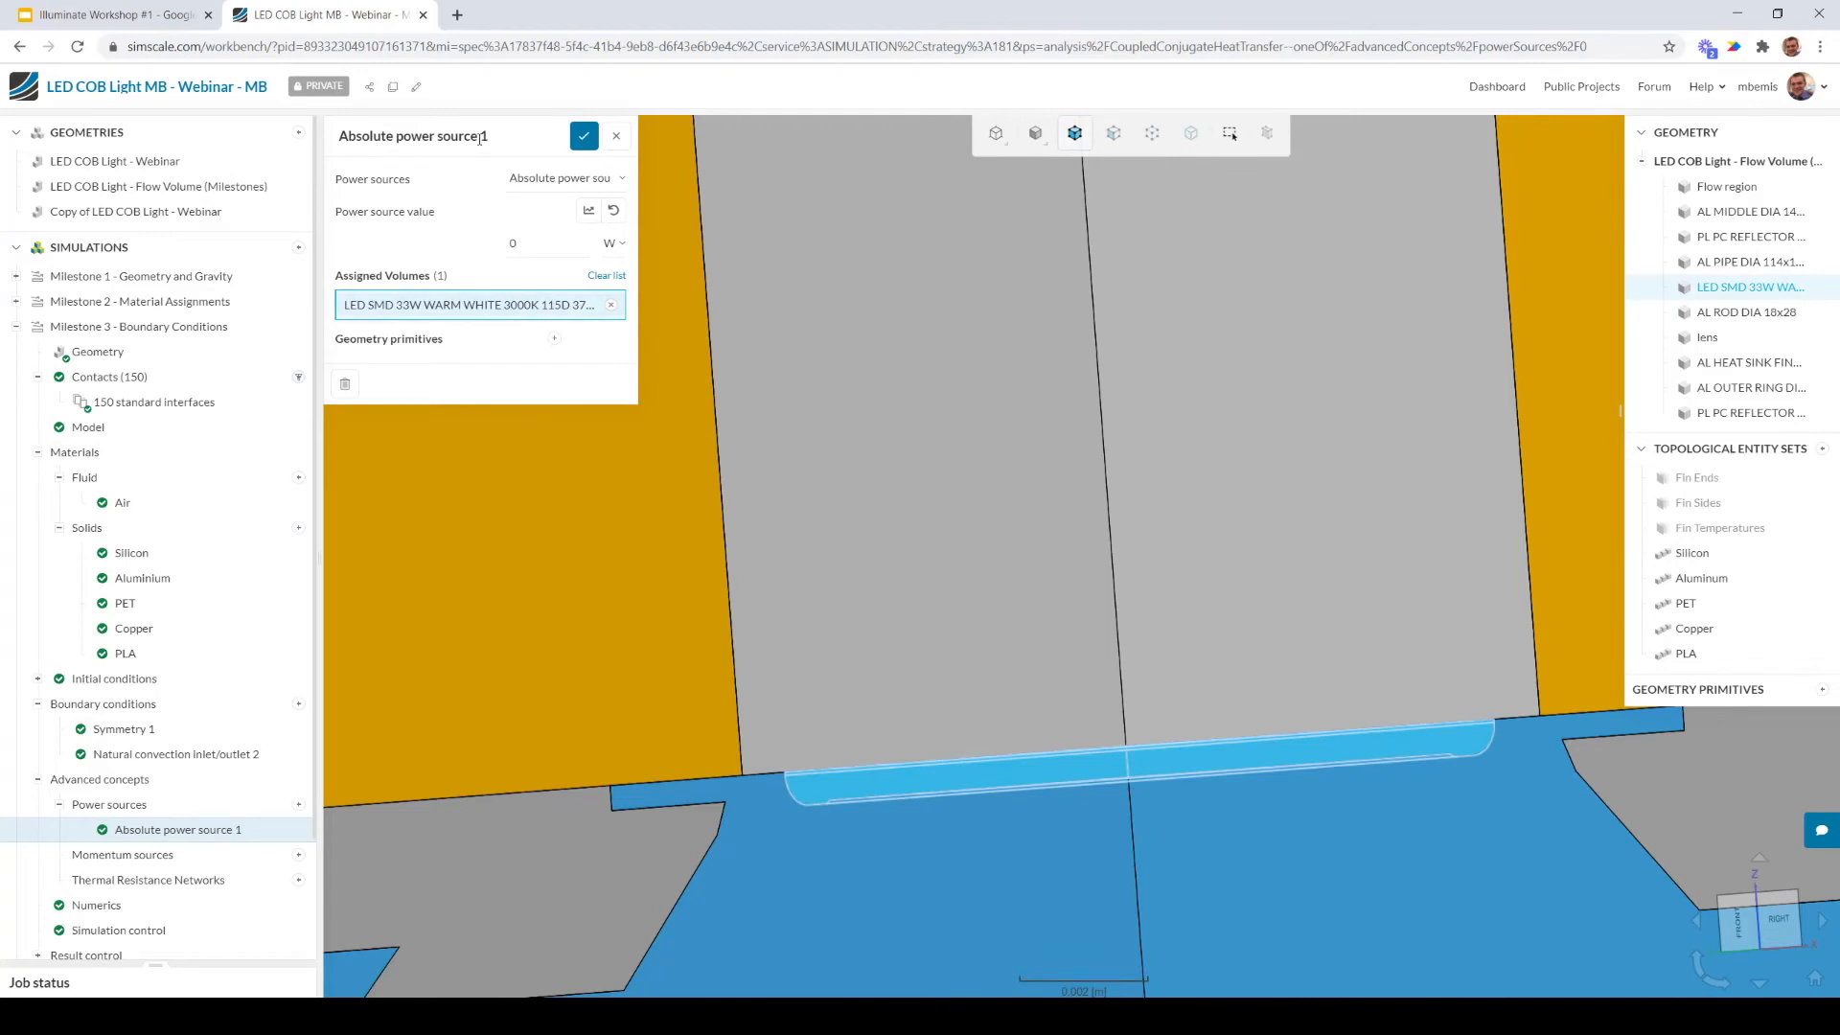
# Rename the power source as LED, enter its power value in watts and save it
pyautogui.click(480, 137)
pyautogui.write('LED')
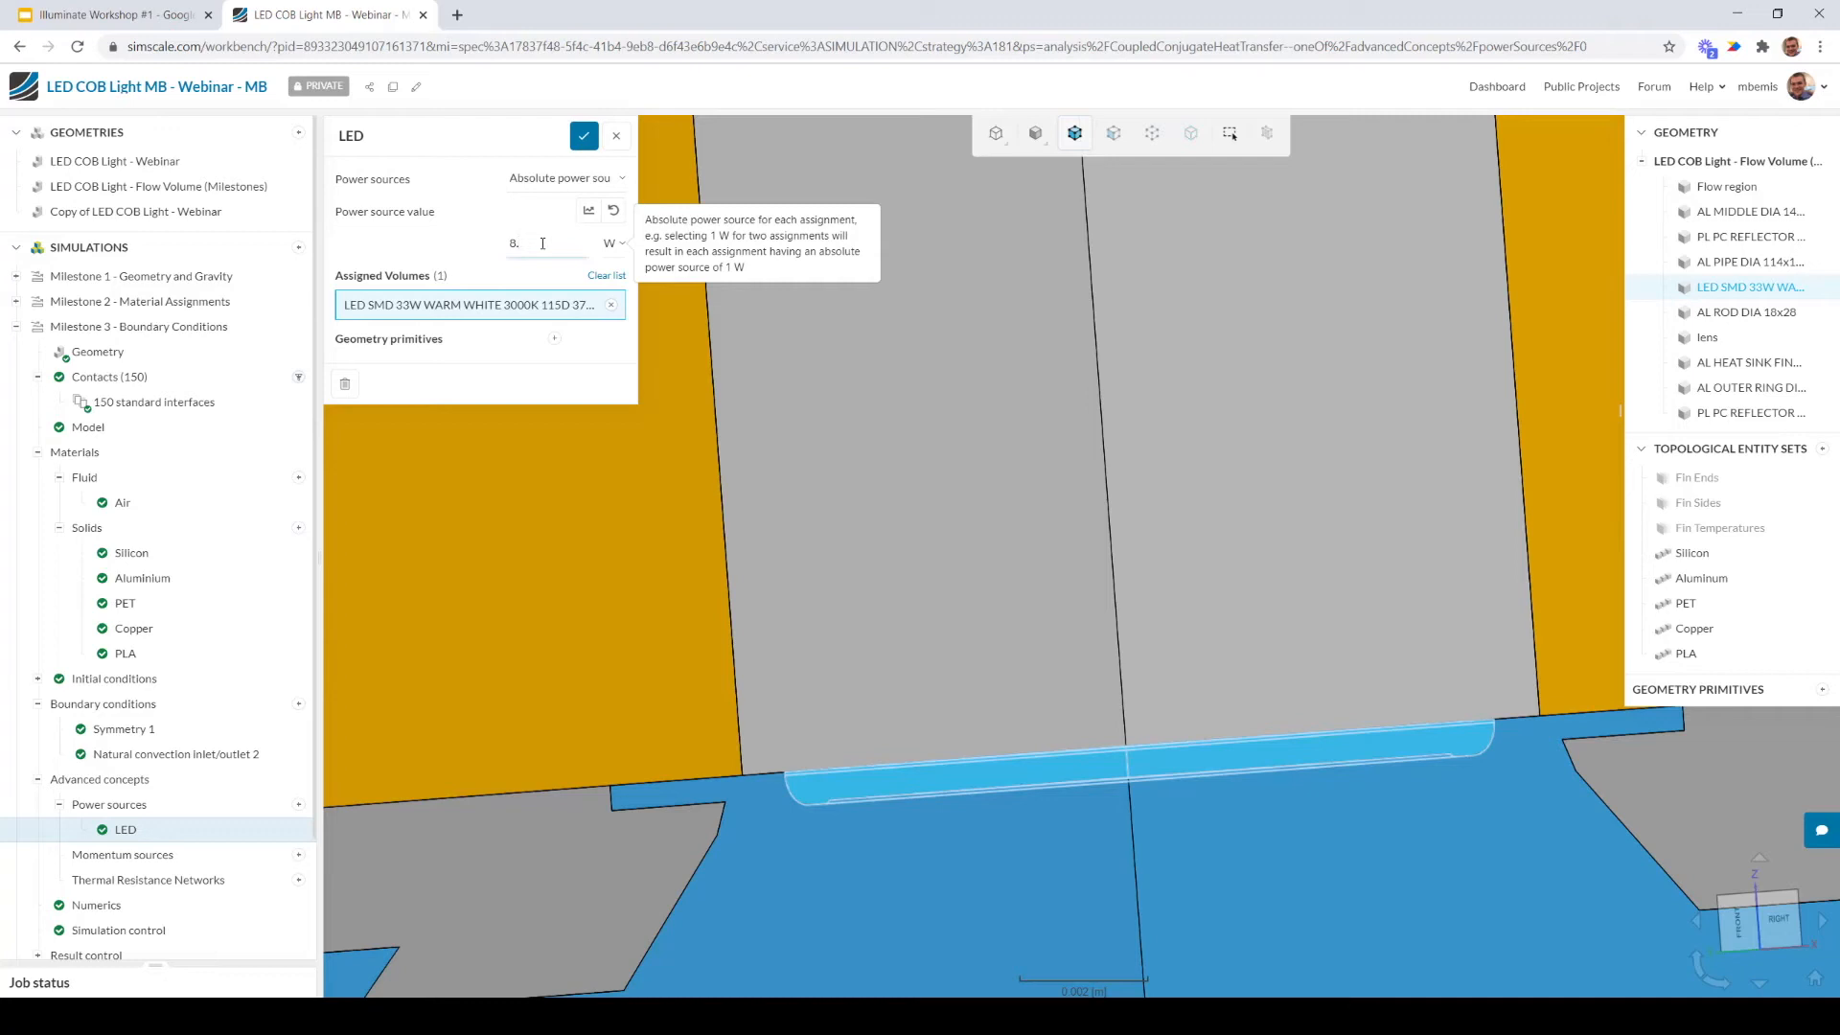
pyautogui.click(584, 136)
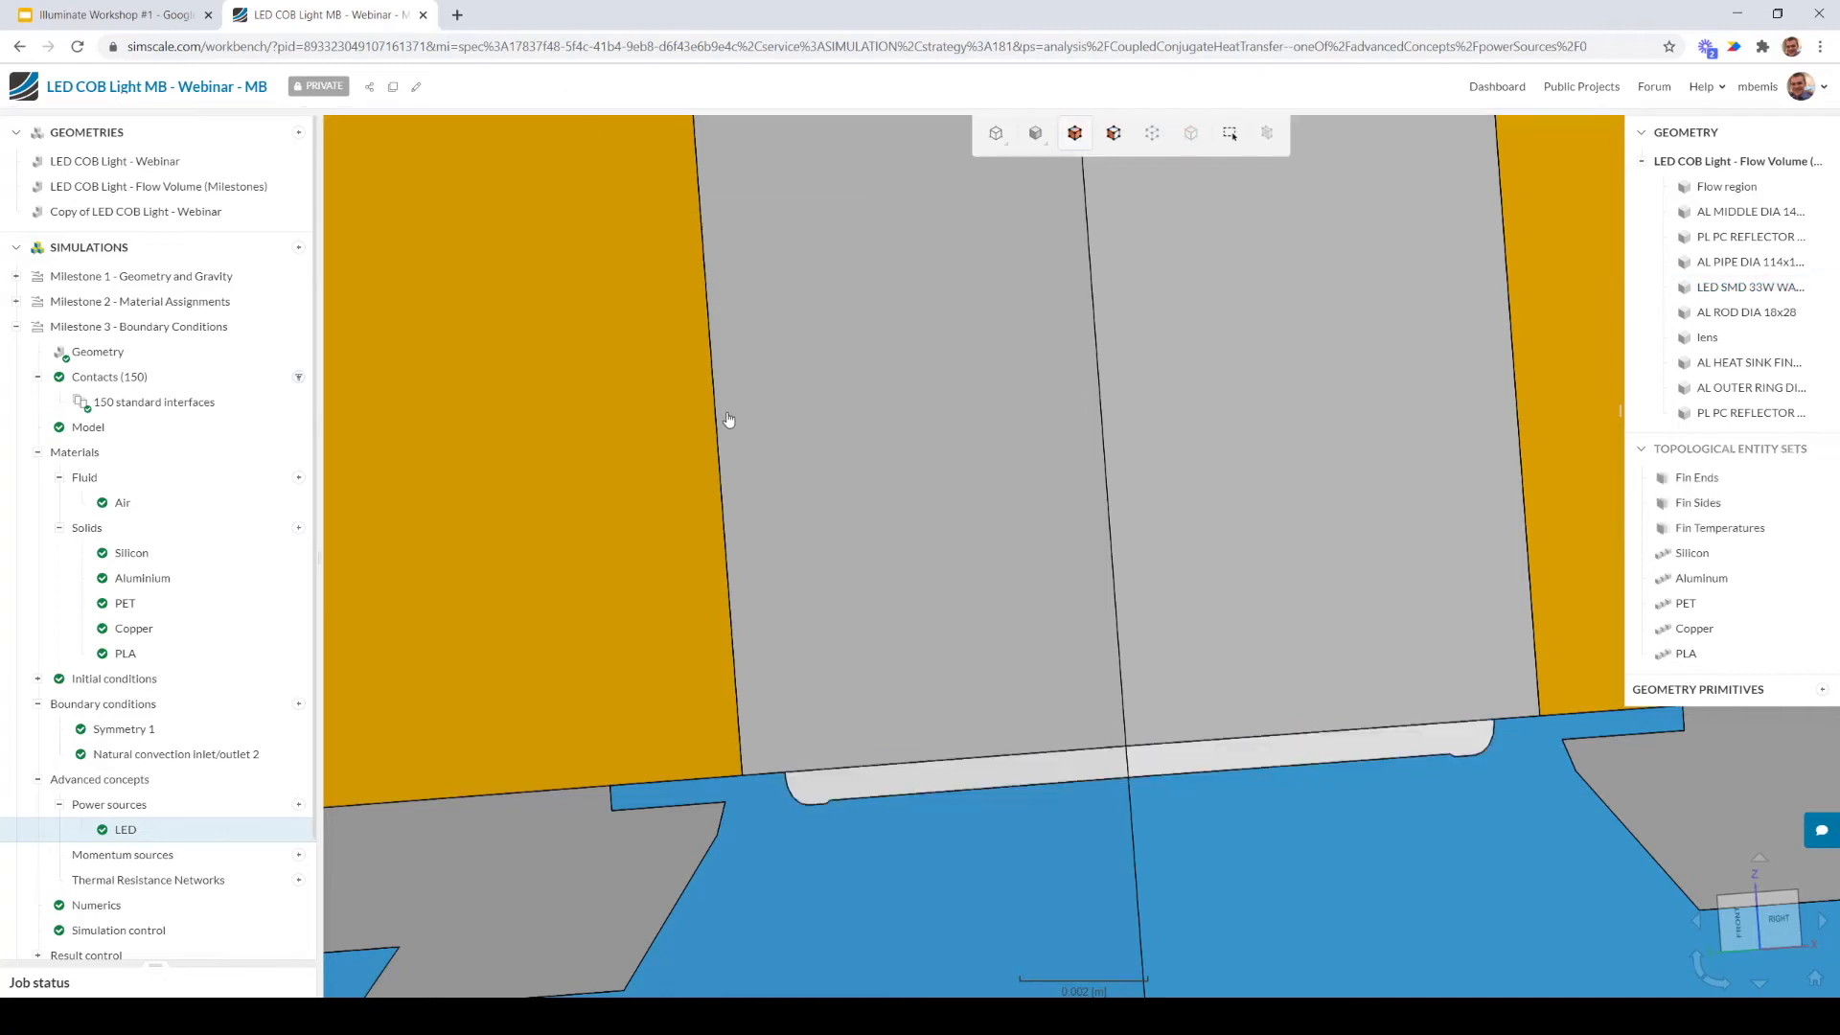
# Collapse Milestone 3, expand Milestone 4 - Mesh and Result Control and open its mesh settings
pyautogui.scroll(-5, 729, 419)
pyautogui.scroll(-5, 729, 418)
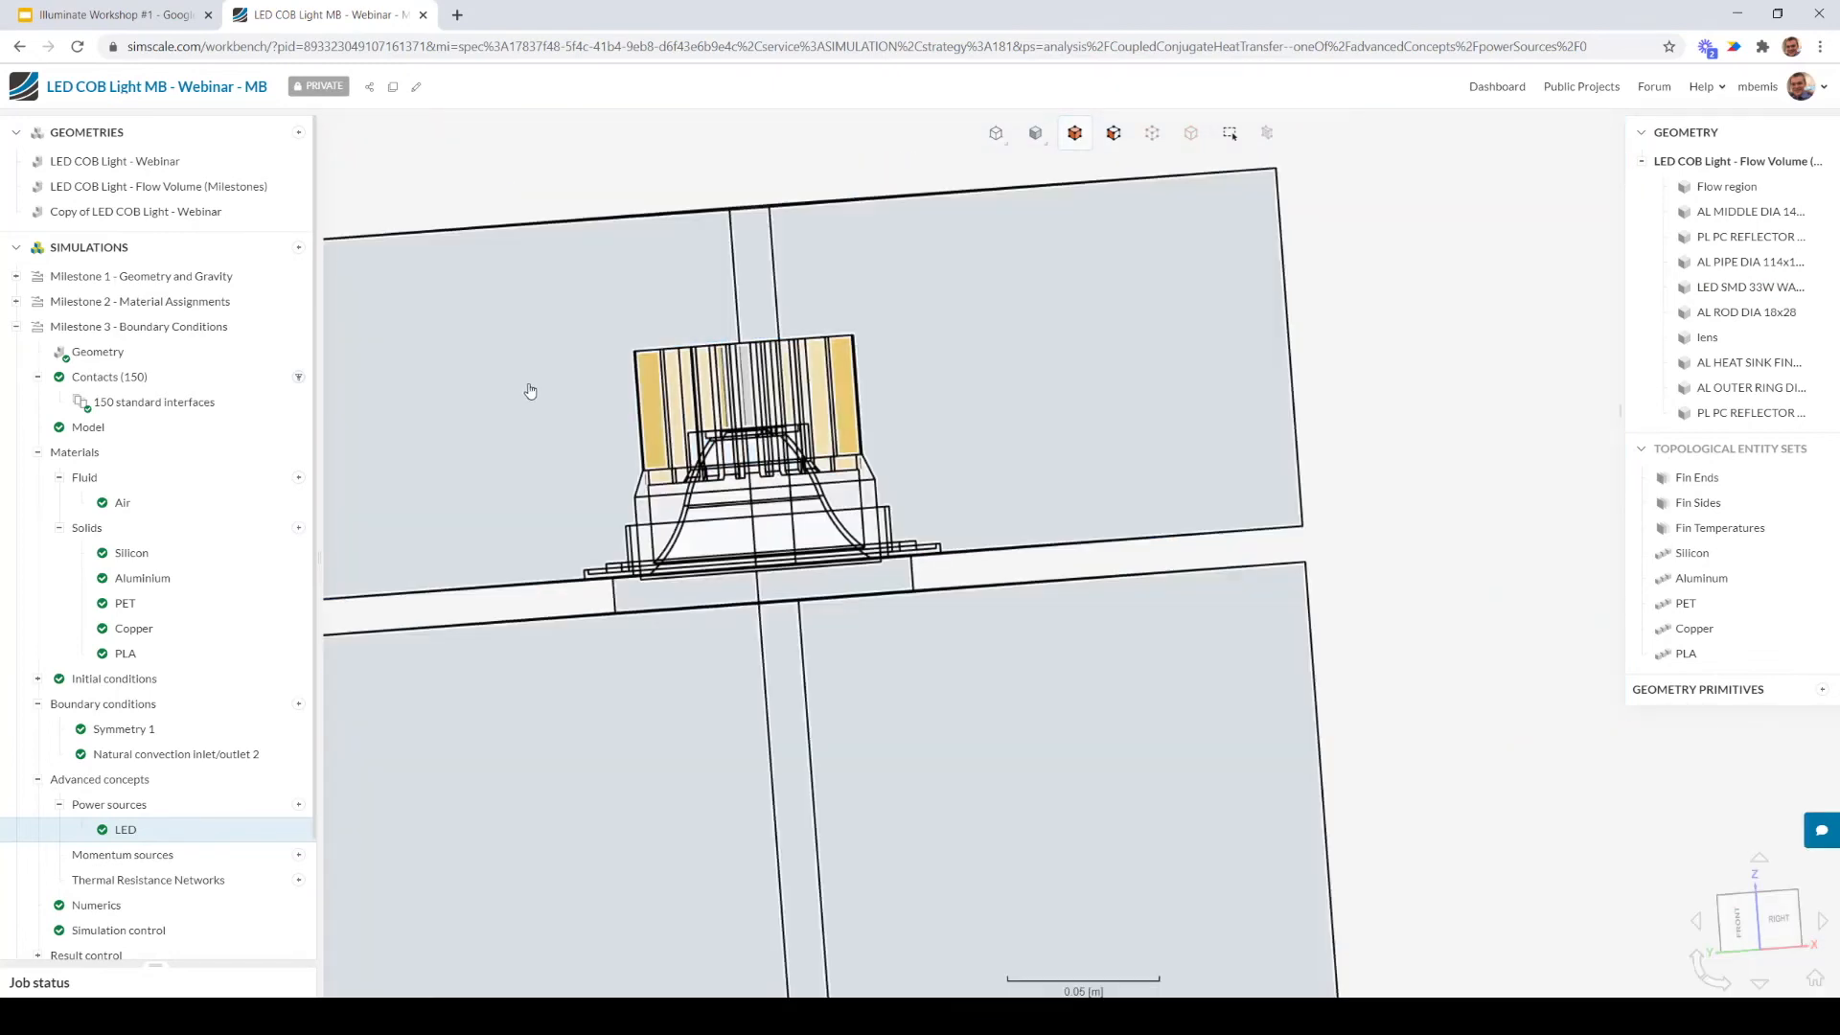
pyautogui.scroll(-3, 882, 418)
pyautogui.moveTo(703, 500); pyautogui.dragTo(698, 517)
pyautogui.click(15, 327)
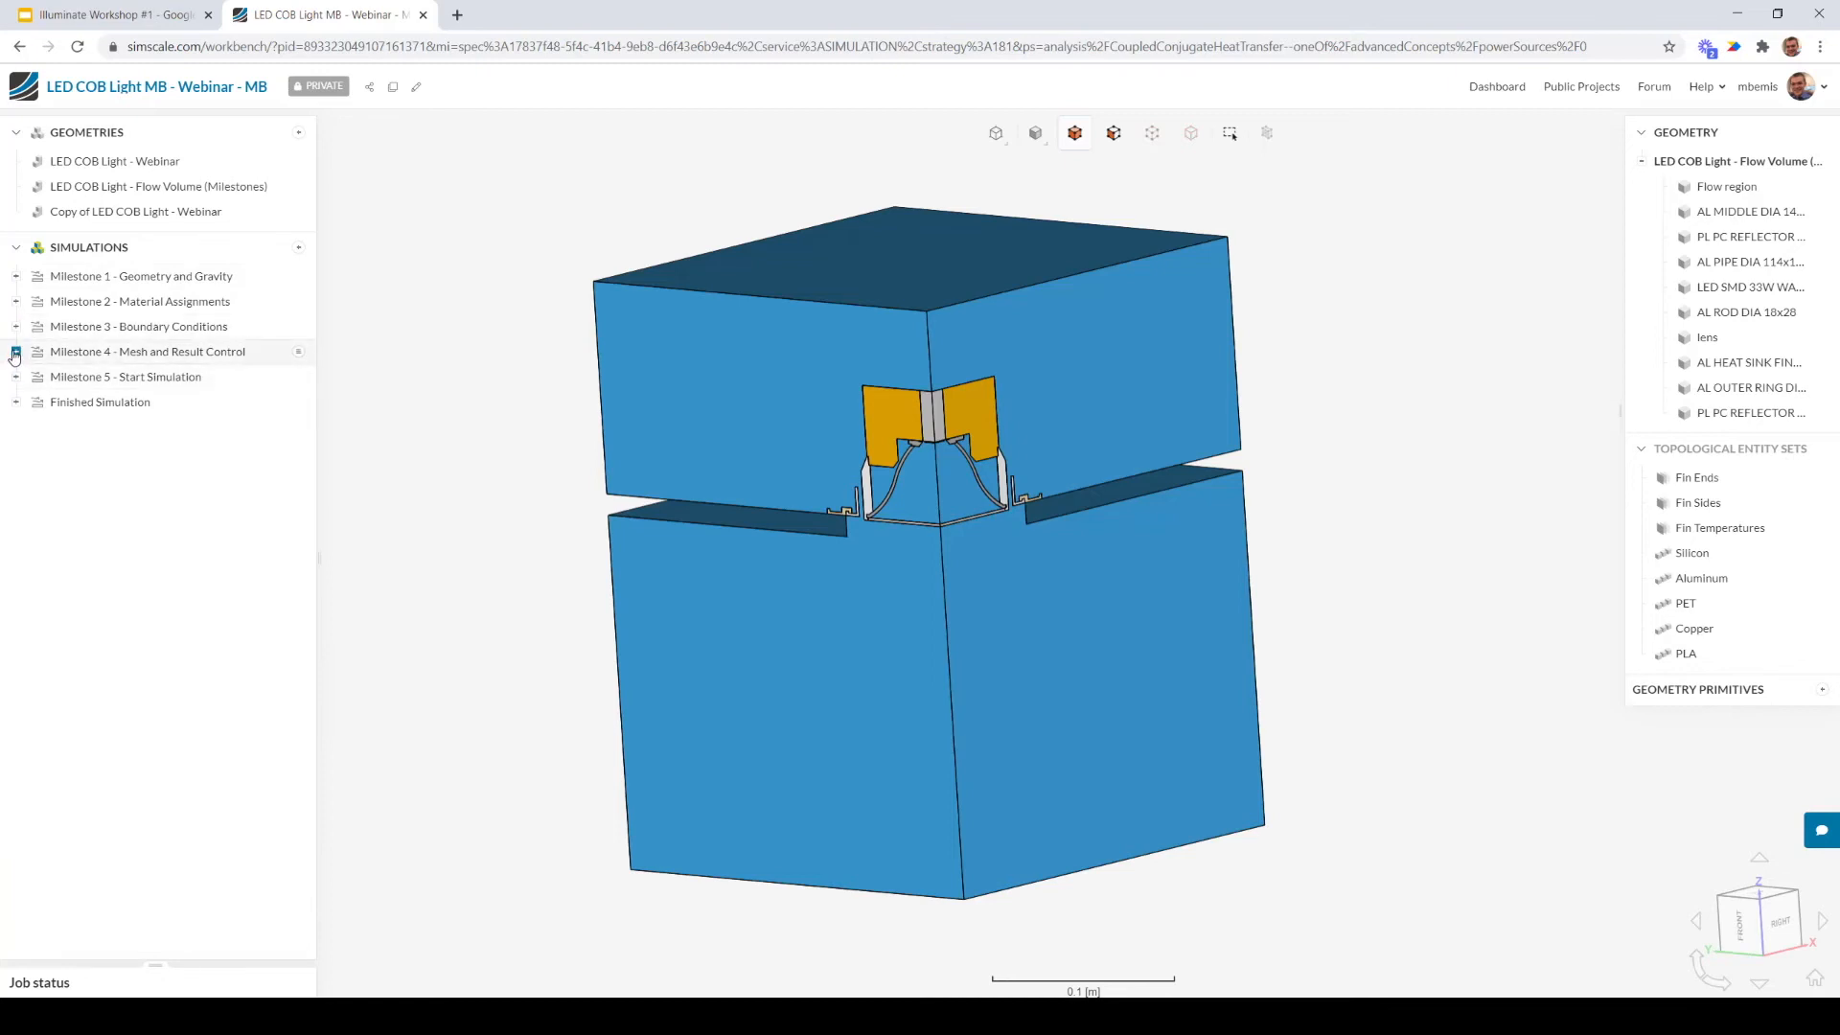
pyautogui.click(15, 351)
pyautogui.scroll(-1, 206, 546)
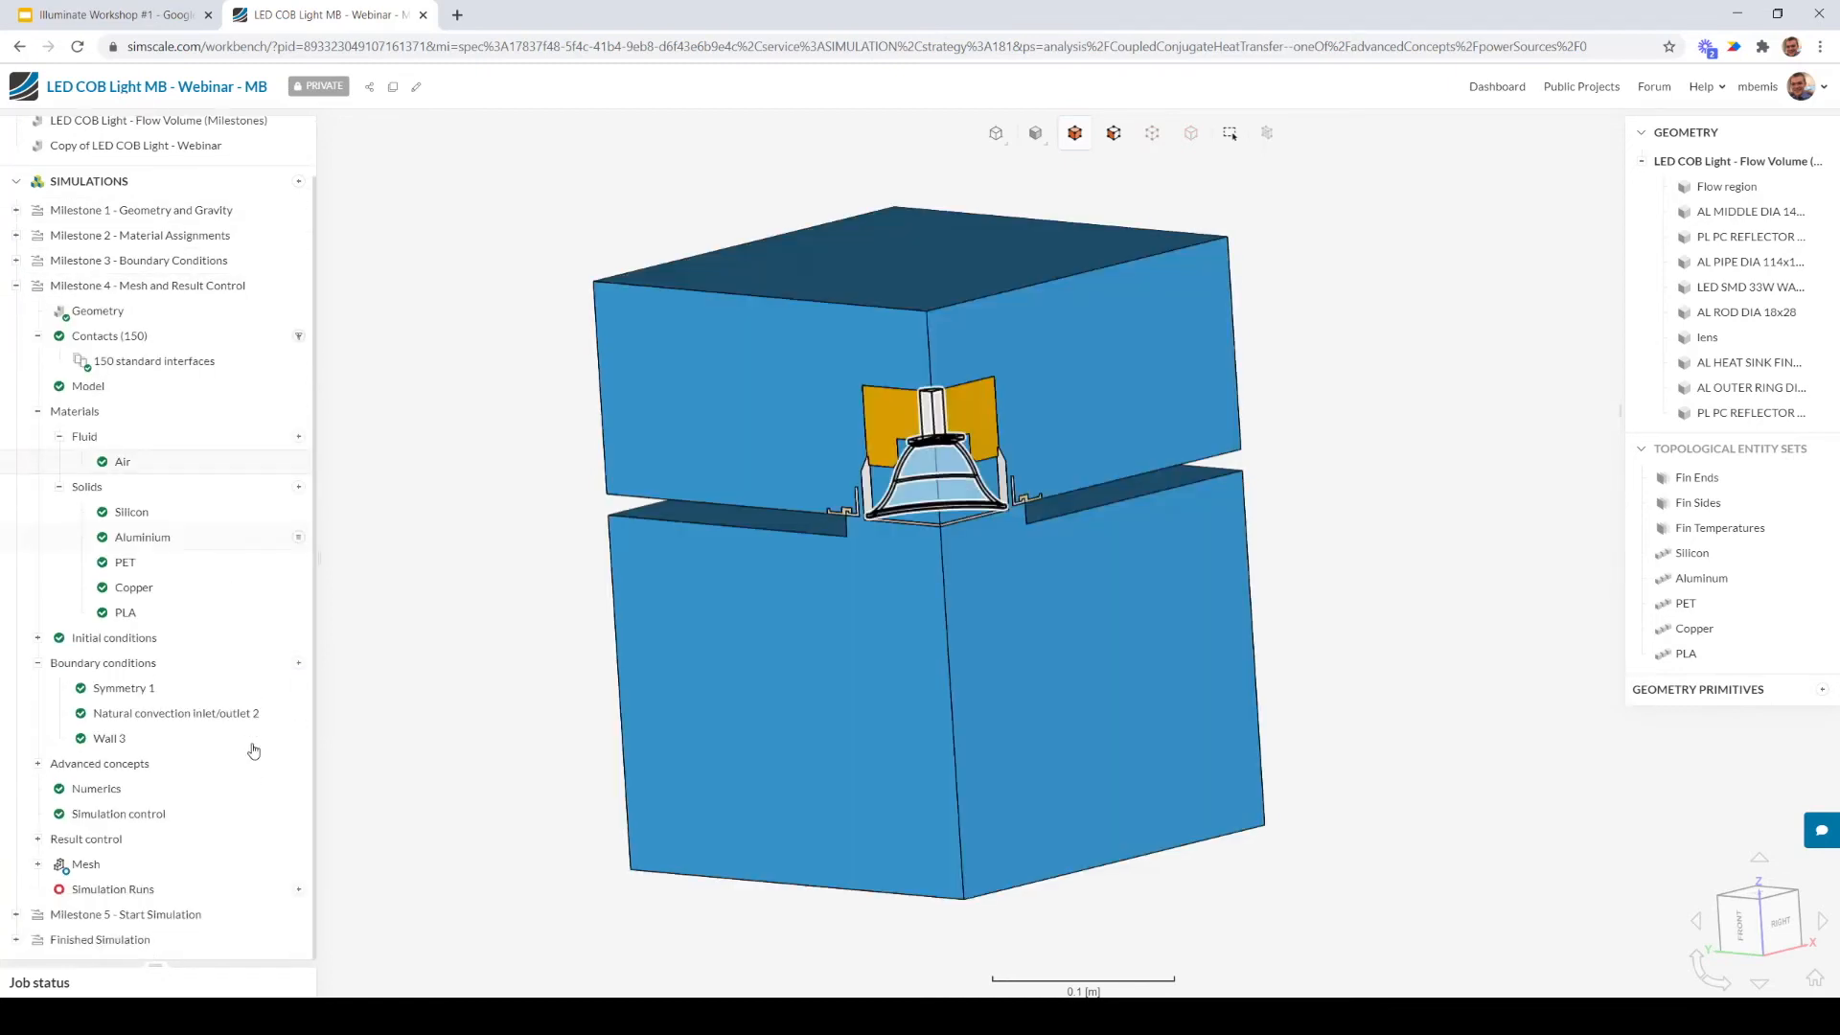
pyautogui.click(145, 870)
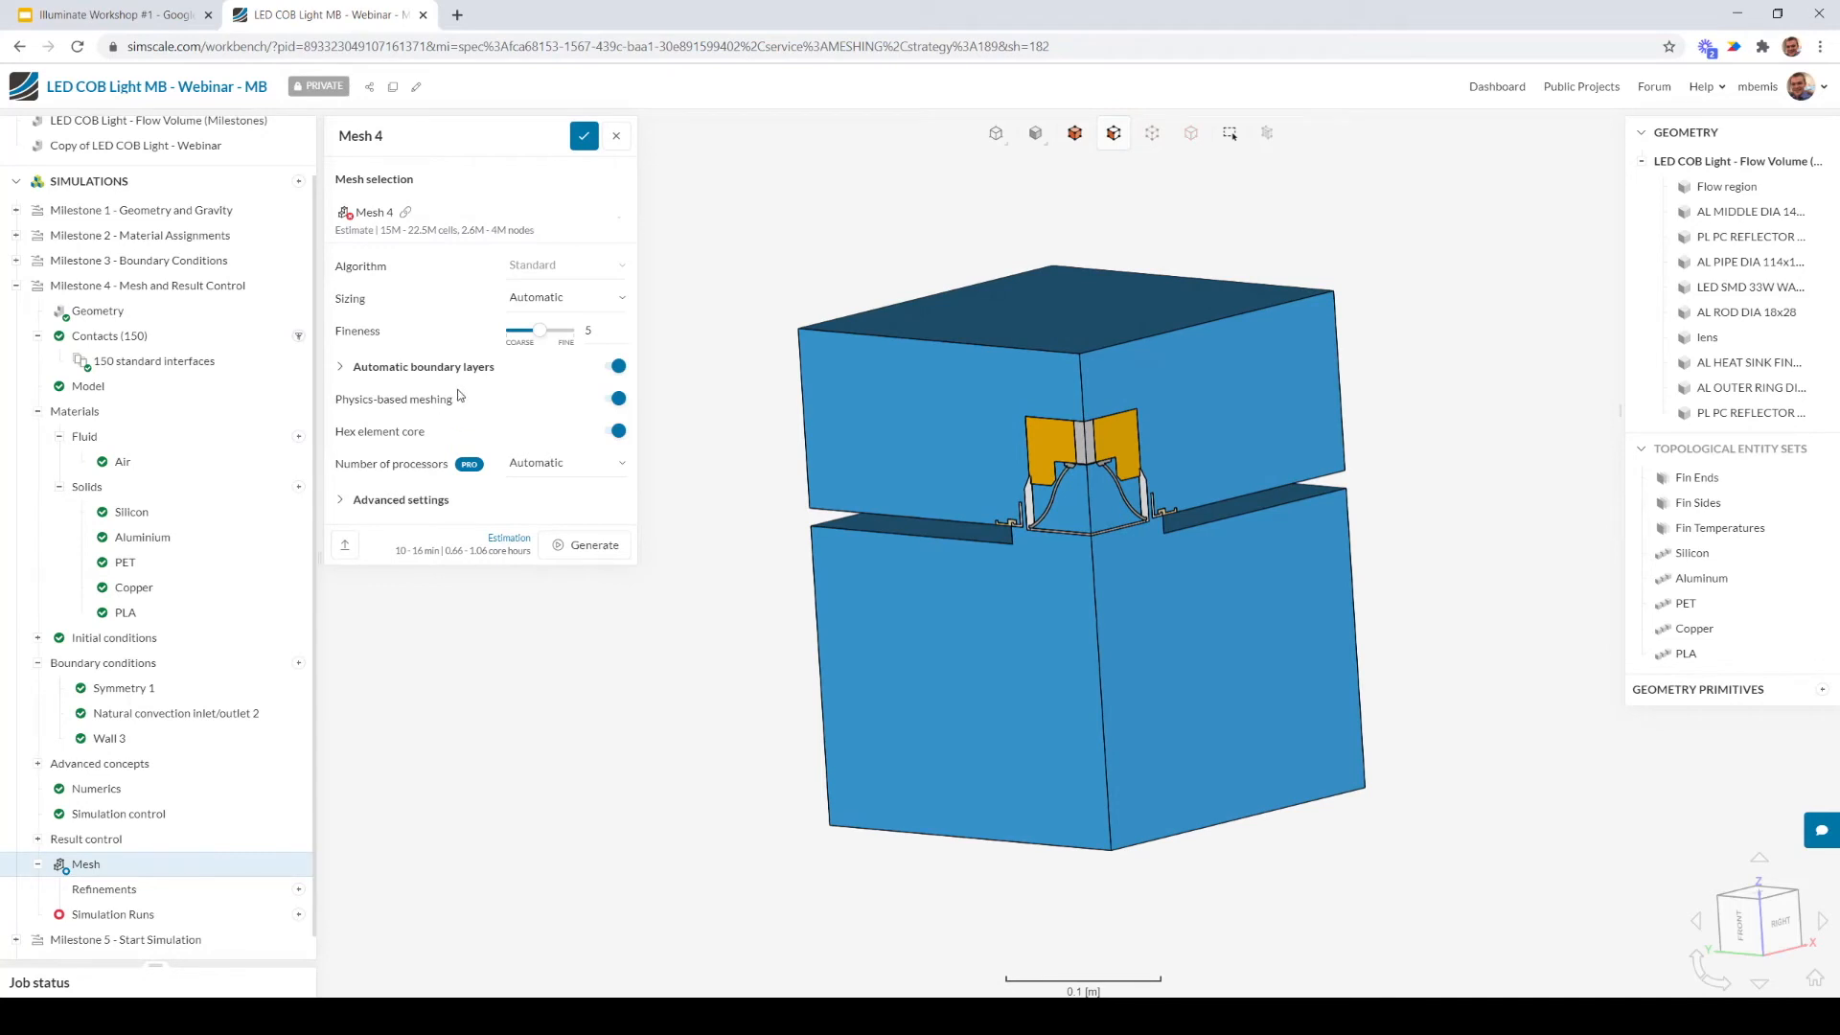
pyautogui.scroll(-1, 311, 675)
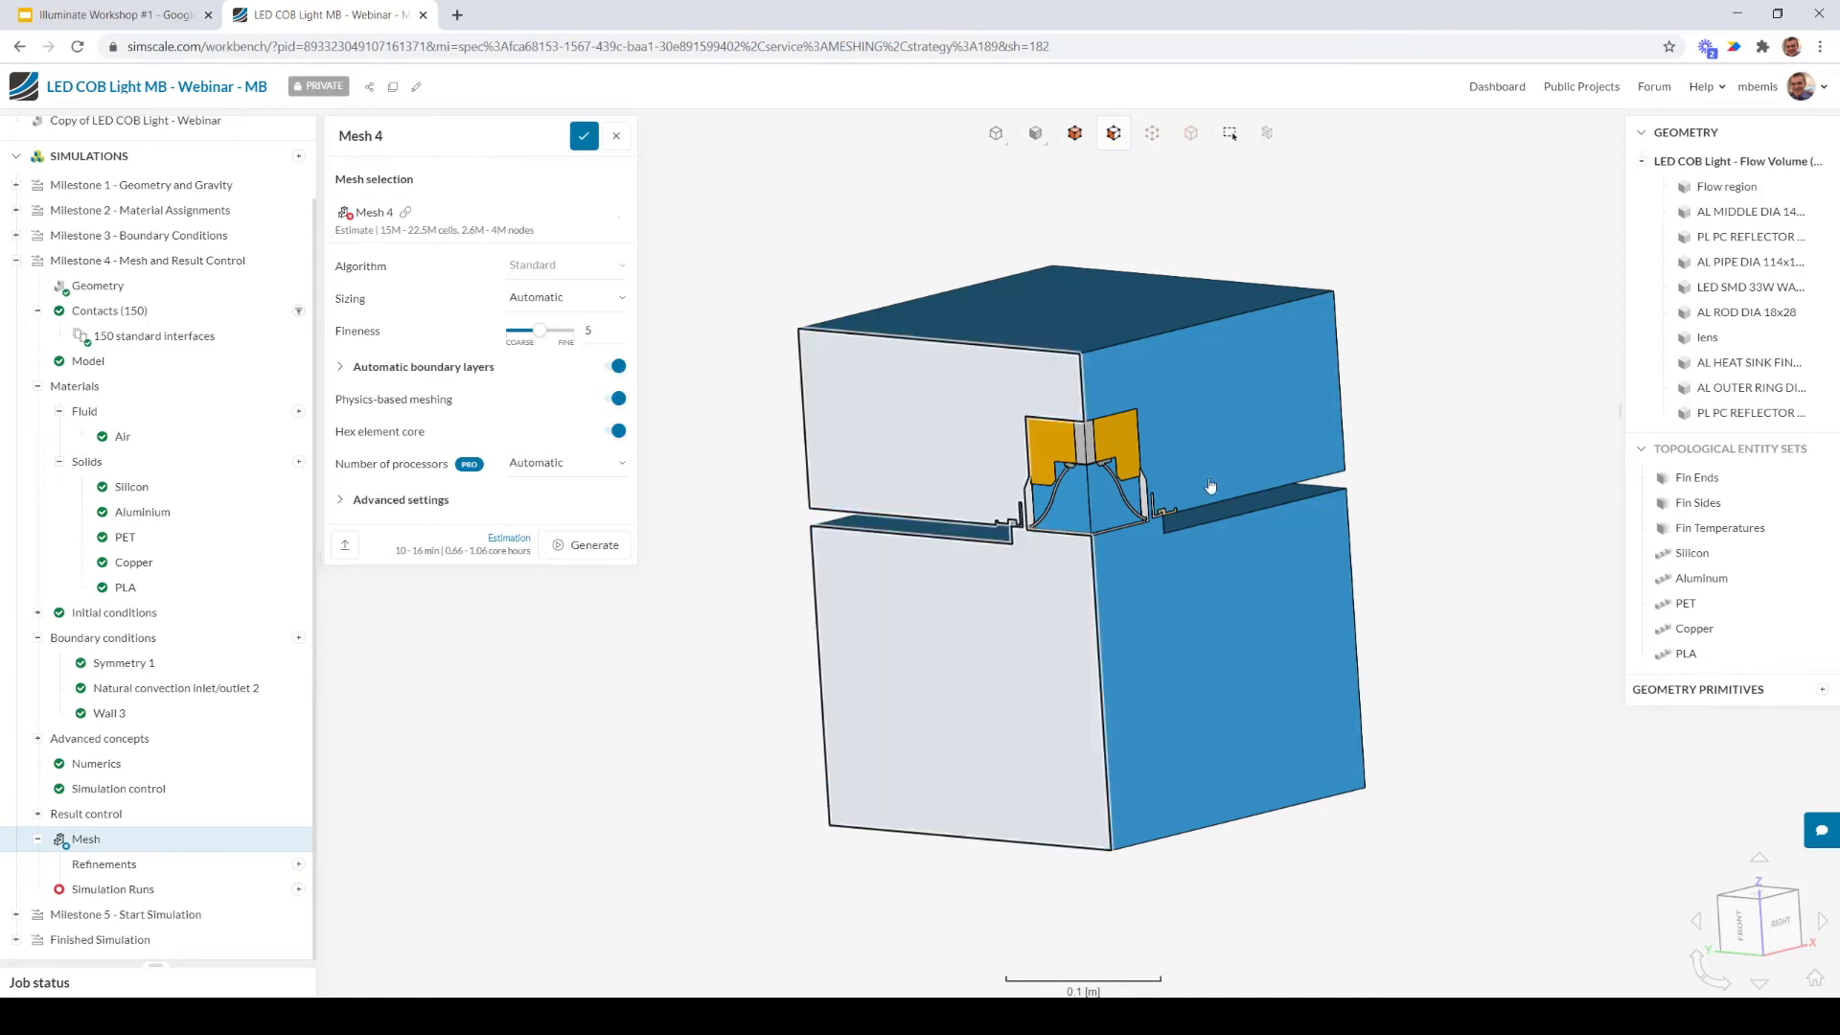
# Hide the flow region volume to expose the light's heat sink fins
pyautogui.rightClick(1237, 397)
pyautogui.click(1317, 542)
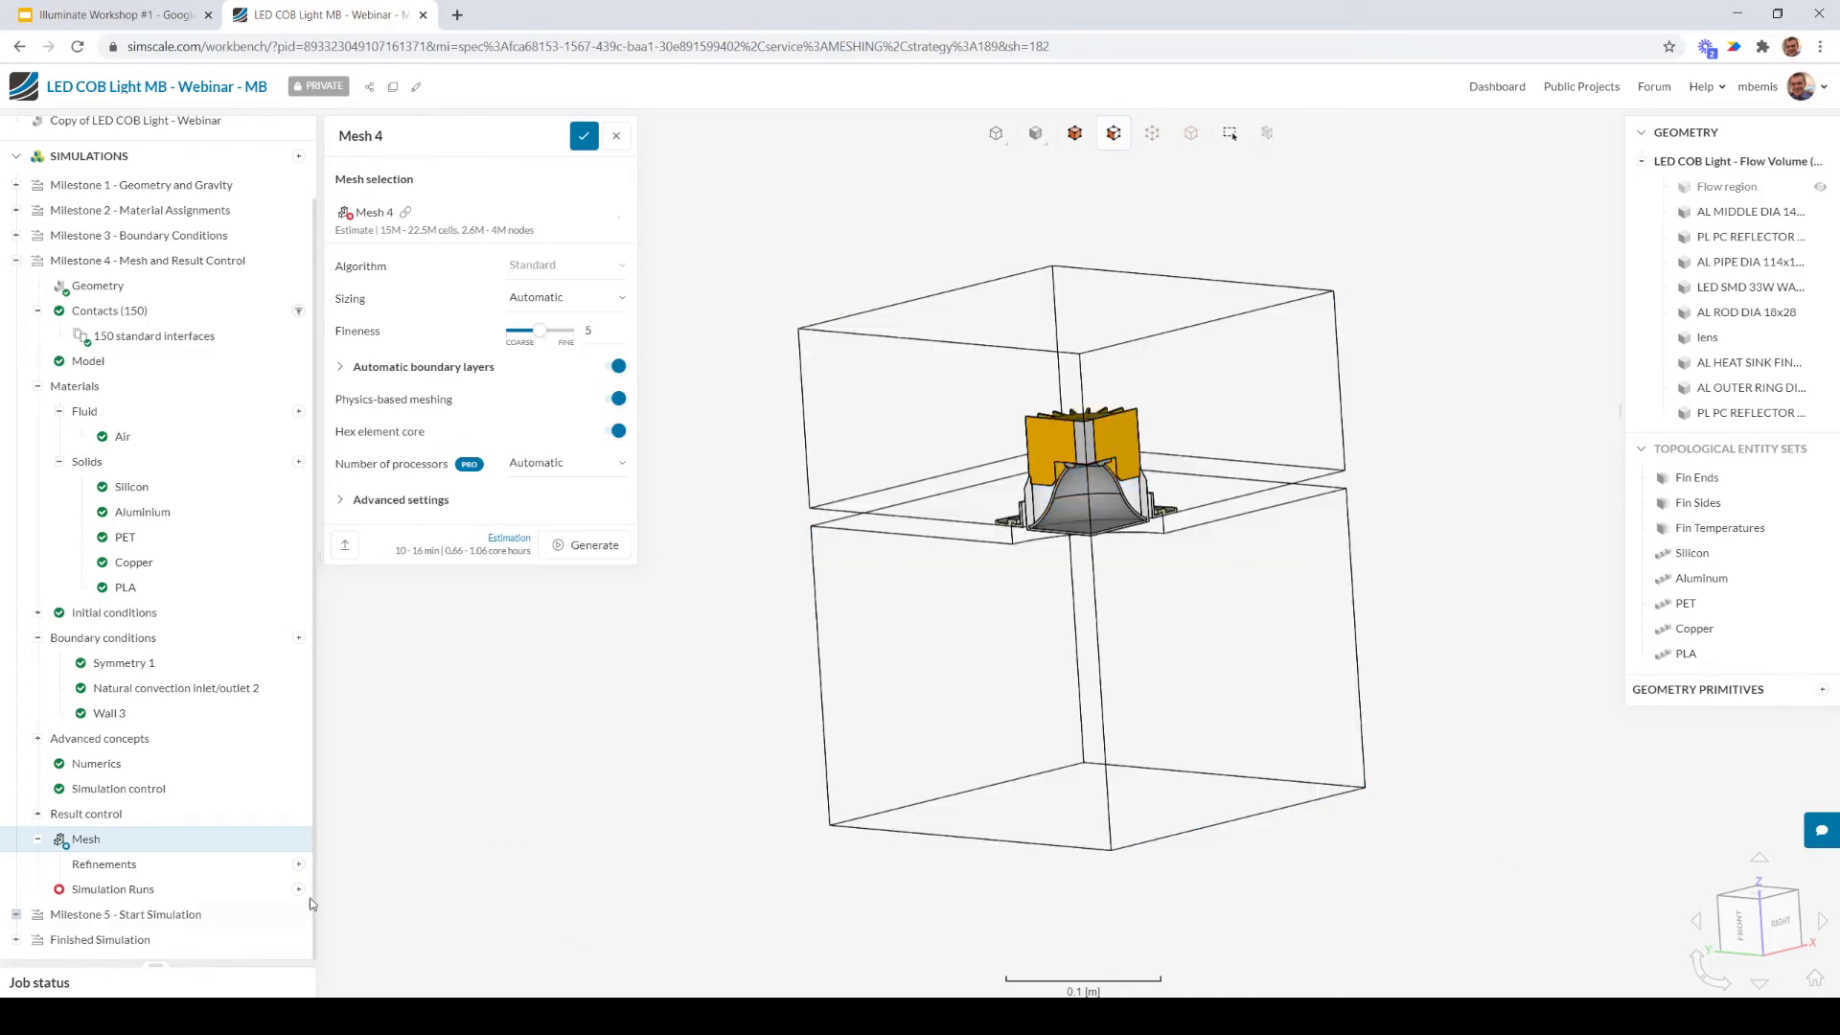
pyautogui.moveTo(1124, 726); pyautogui.dragTo(889, 671)
pyautogui.moveTo(615, 785); pyautogui.dragTo(820, 746)
pyautogui.scroll(5, 1272, 422)
pyautogui.moveTo(1271, 422); pyautogui.dragTo(1368, 441, button='right')
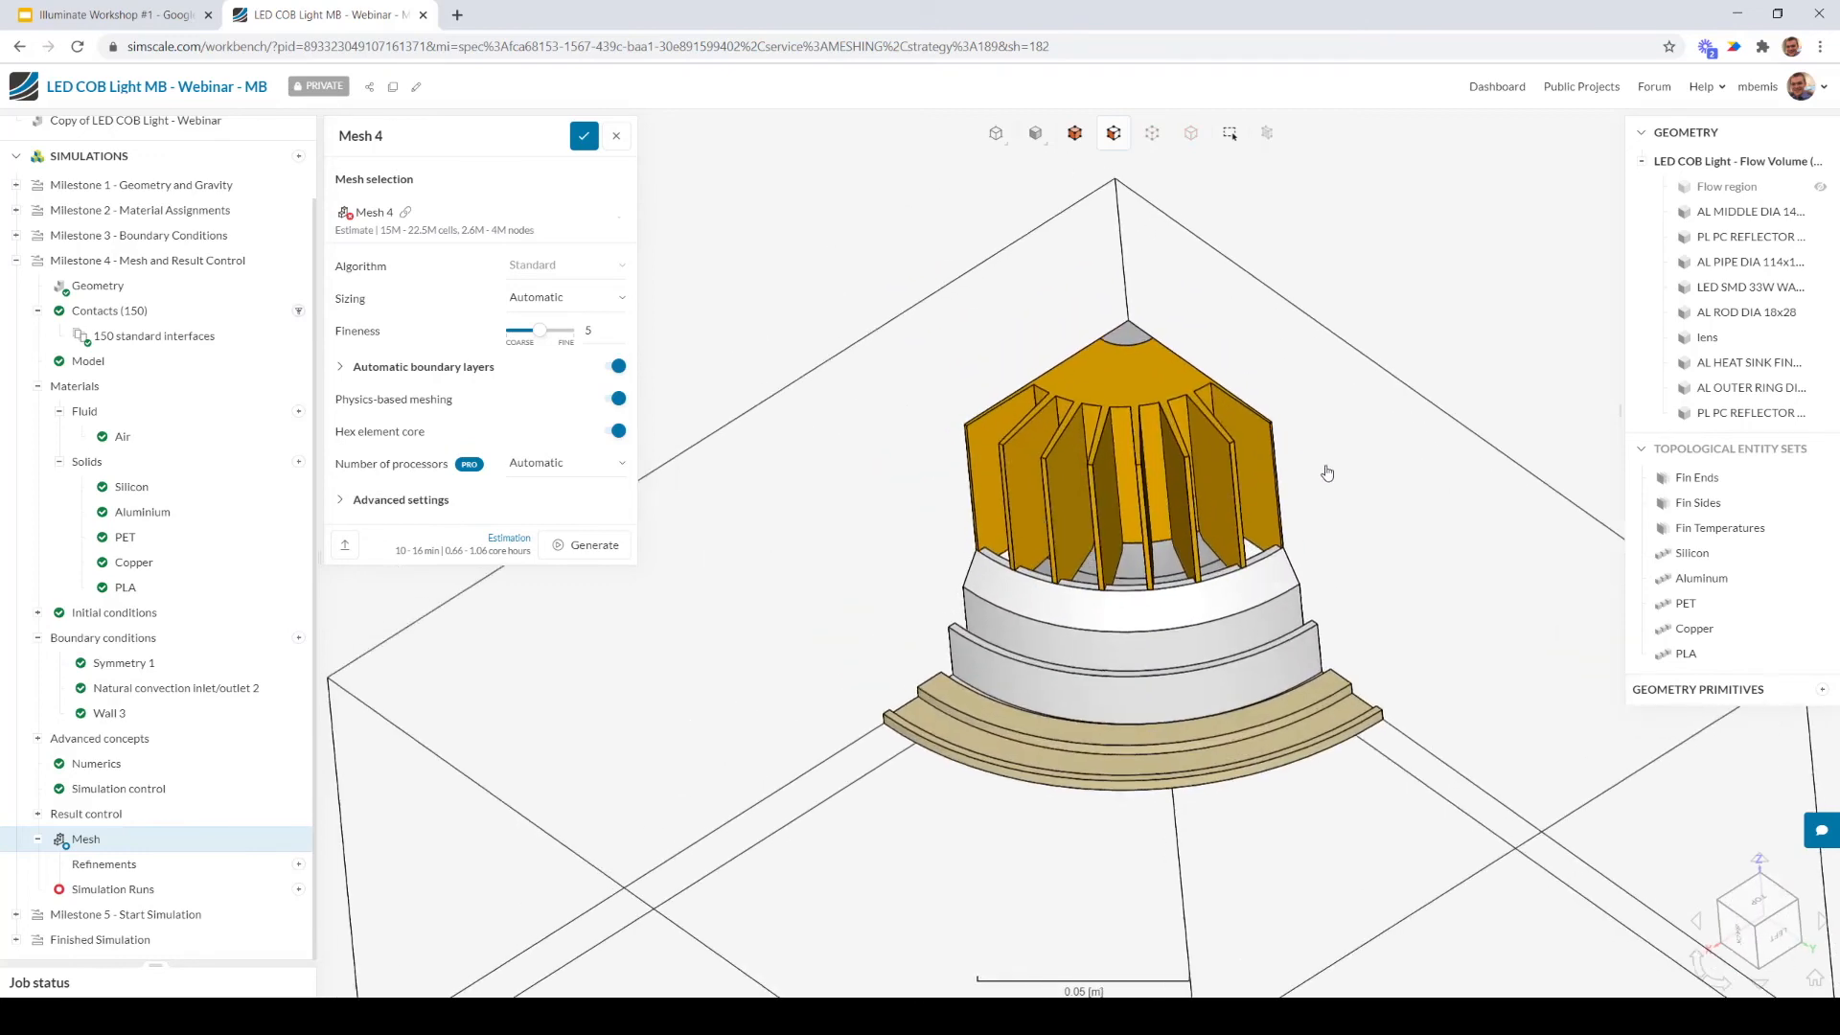
pyautogui.moveTo(1117, 526); pyautogui.dragTo(1131, 508)
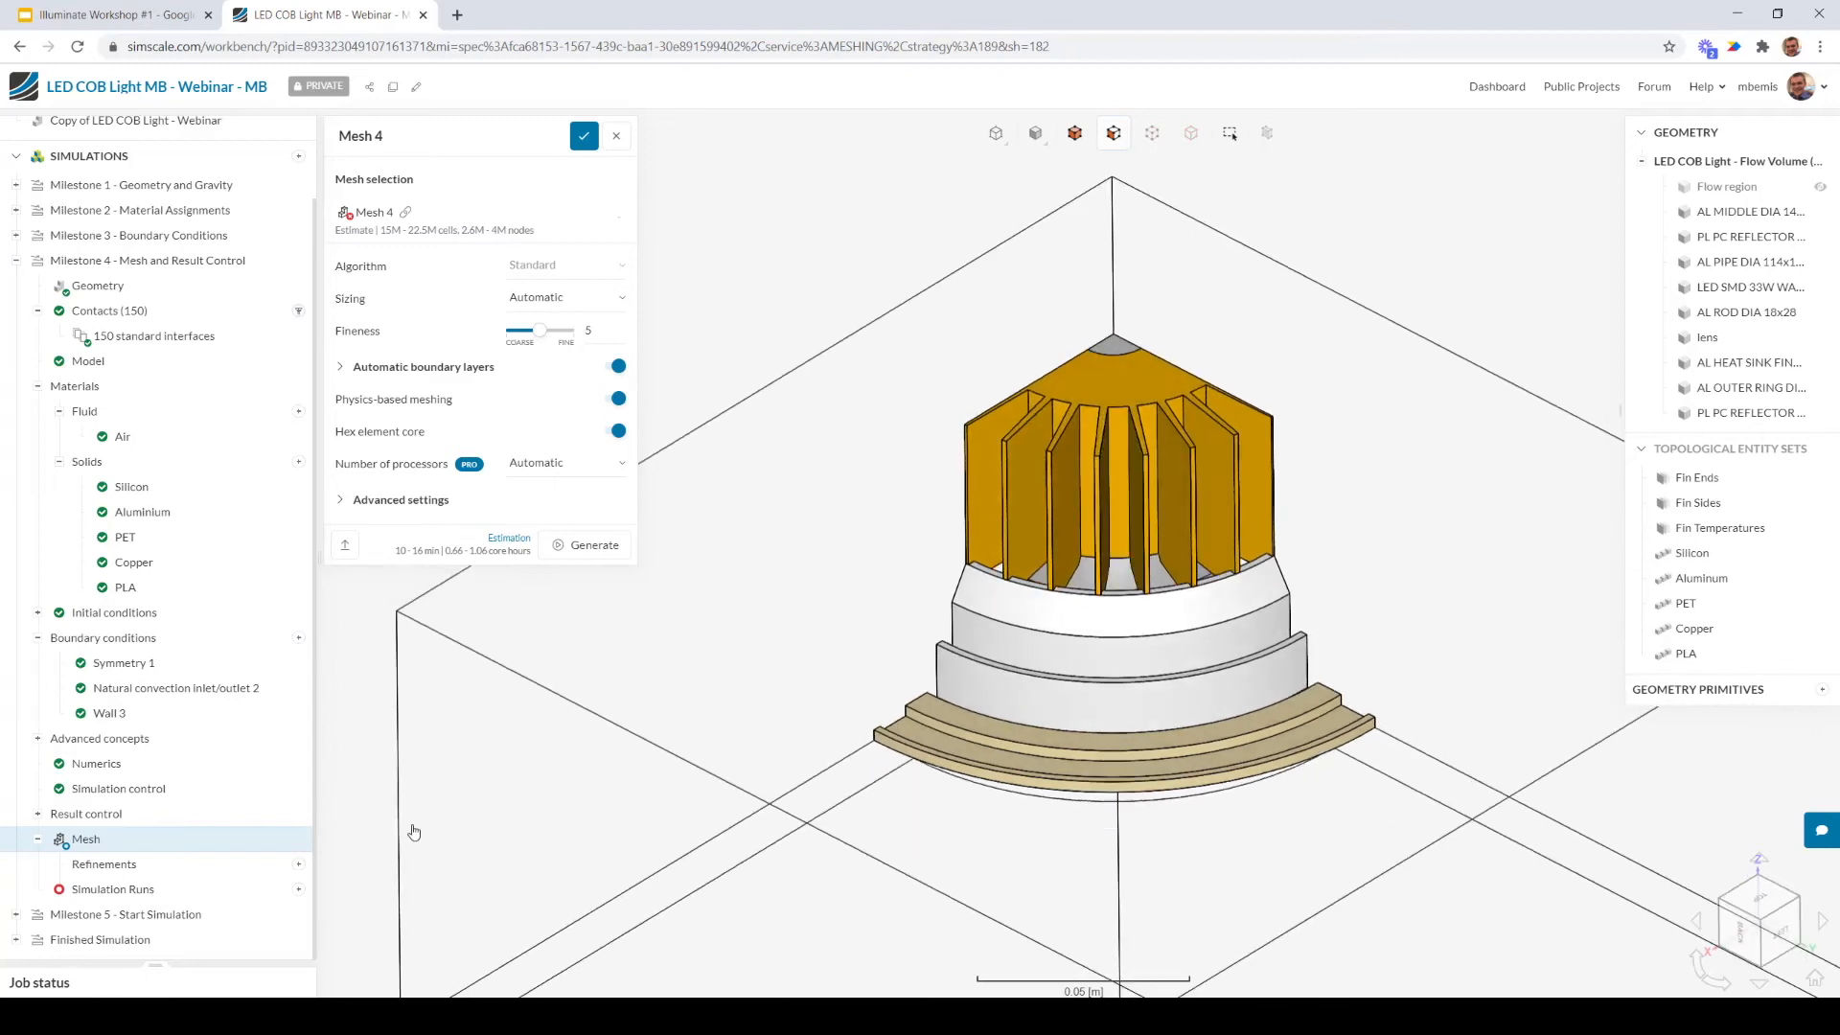
# Add a local element size refinement named Fin Ends to the Milestone 4 mesh
pyautogui.click(299, 865)
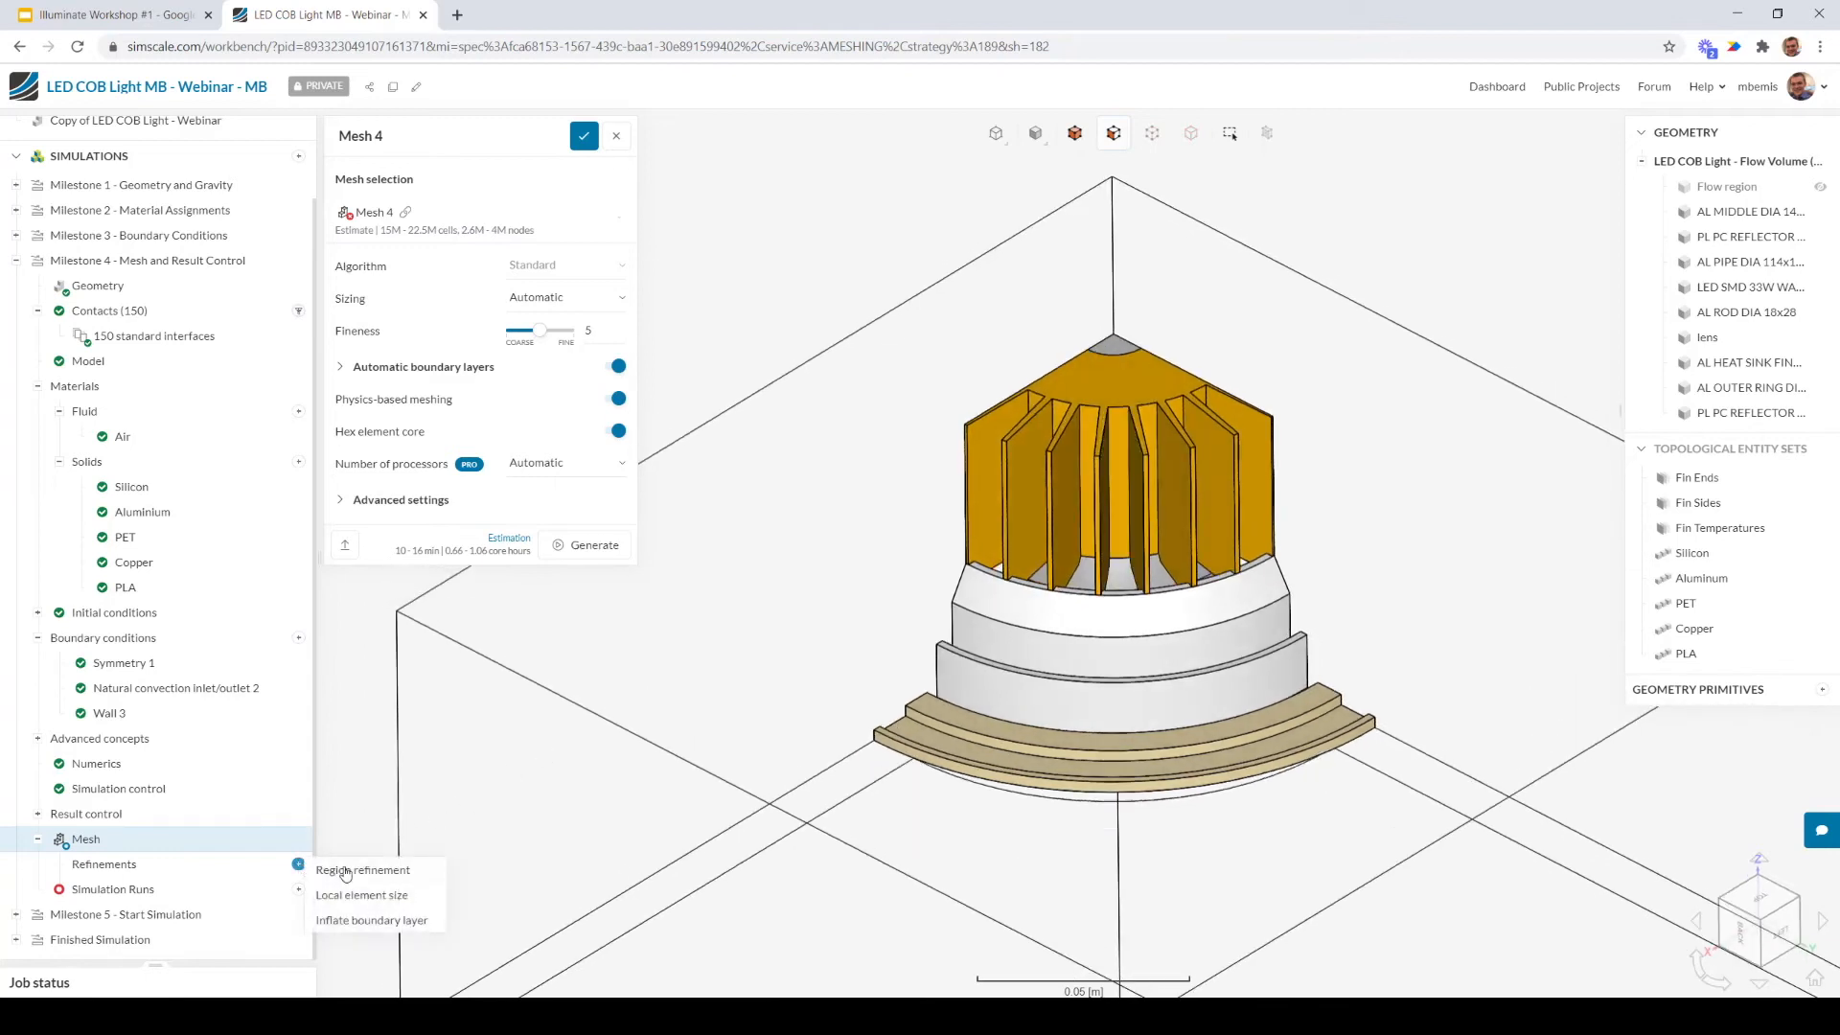
pyautogui.click(364, 895)
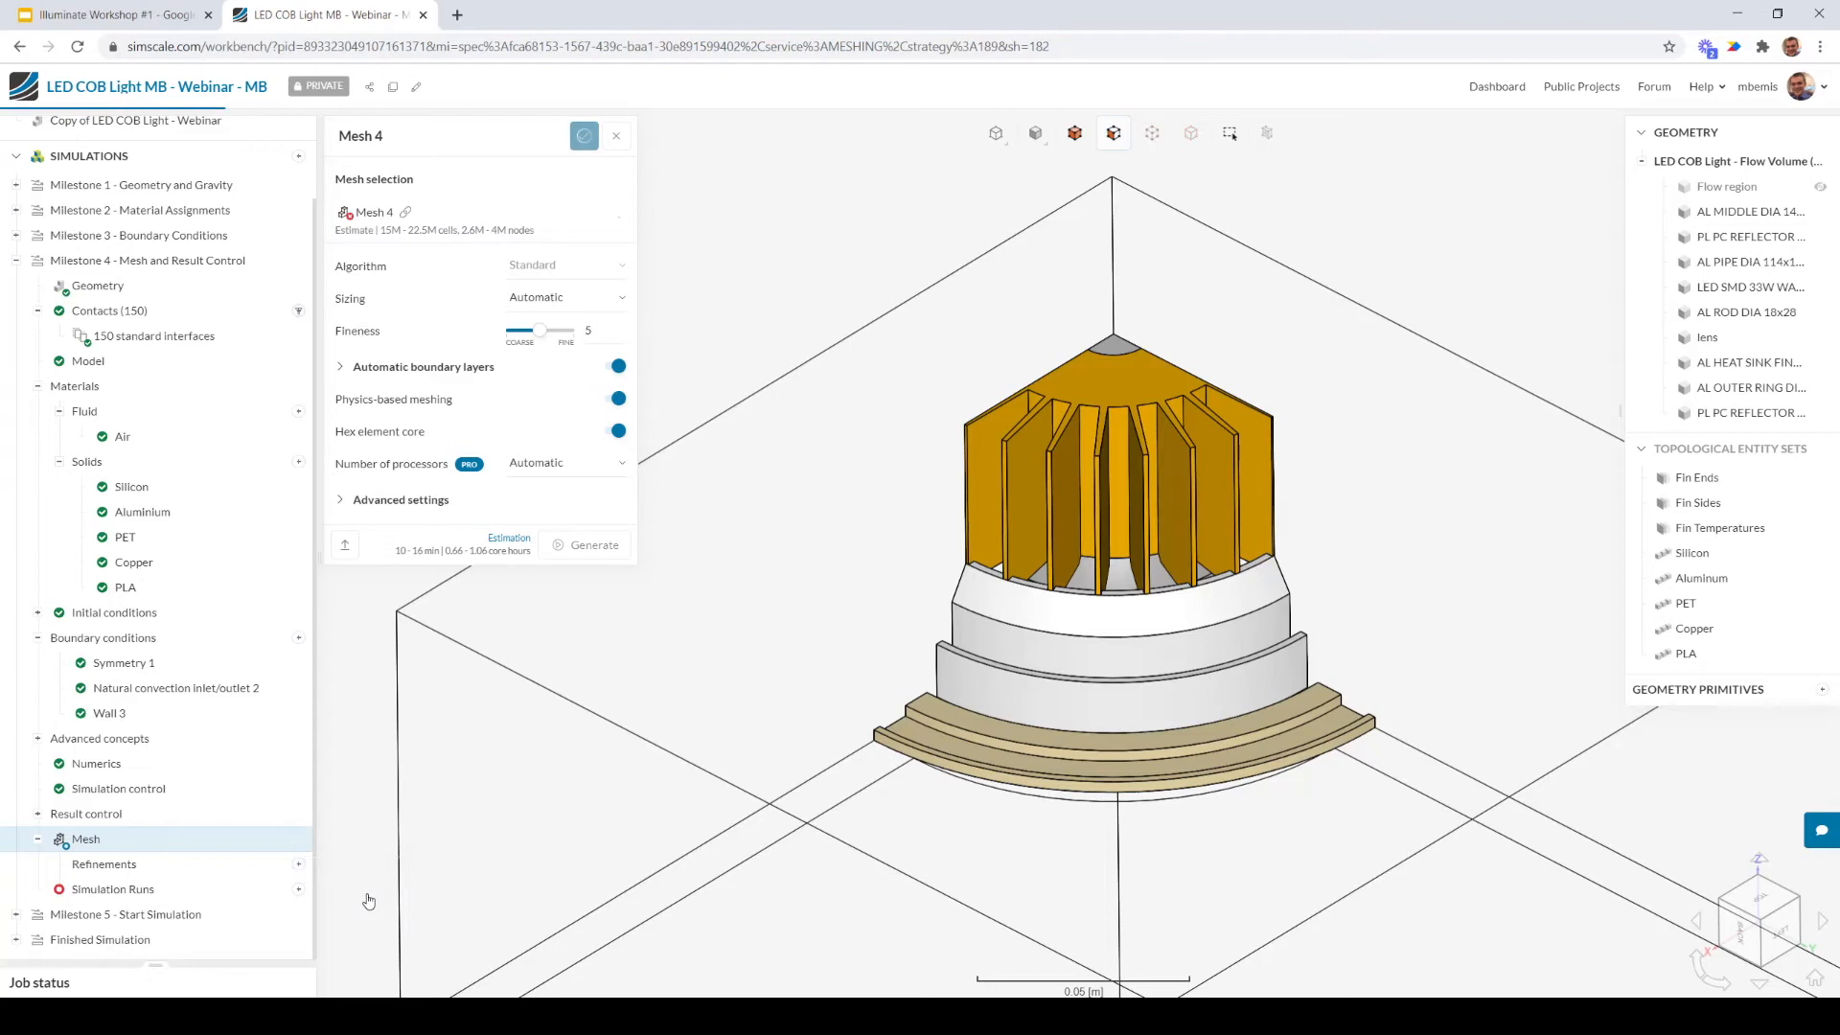
pyautogui.click(371, 138)
pyautogui.write('Fin Ends')
pyautogui.scroll(4, 1062, 467)
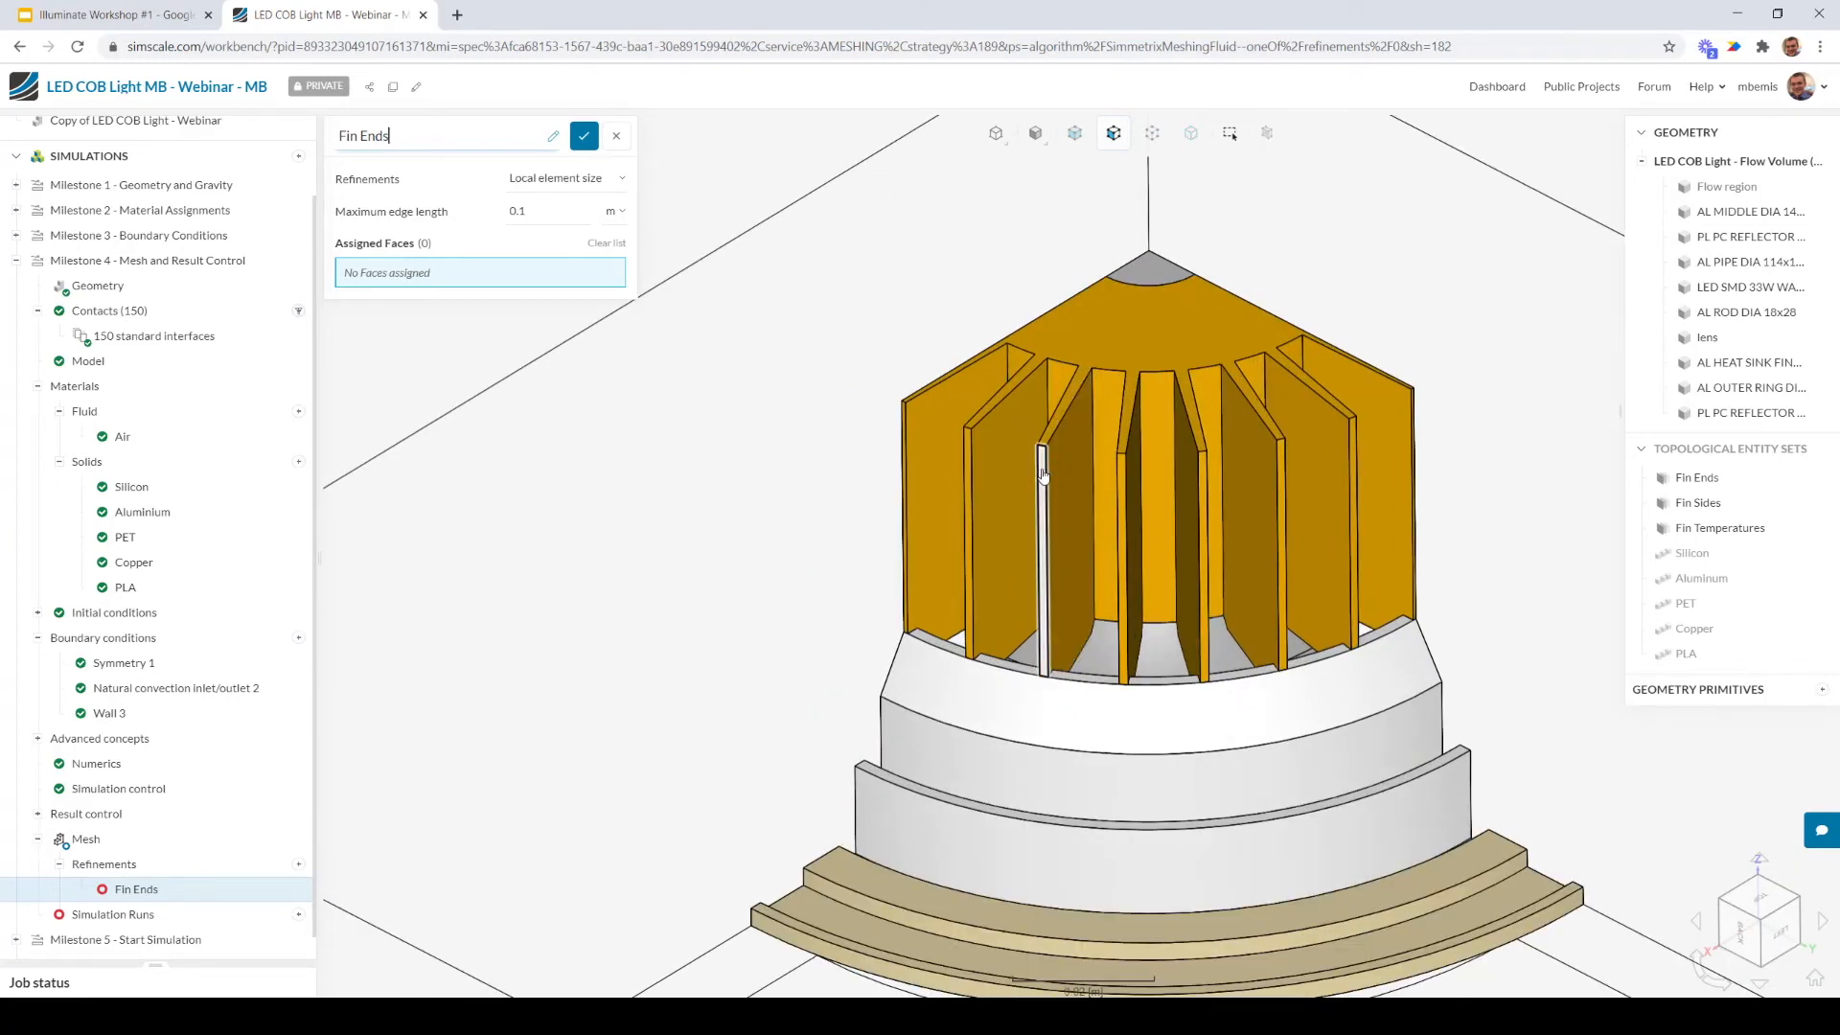
# Set the Fin Ends refinement's maximum edge length to 6e-4 m, assign the Fin Ends face set and save it
pyautogui.click(579, 211)
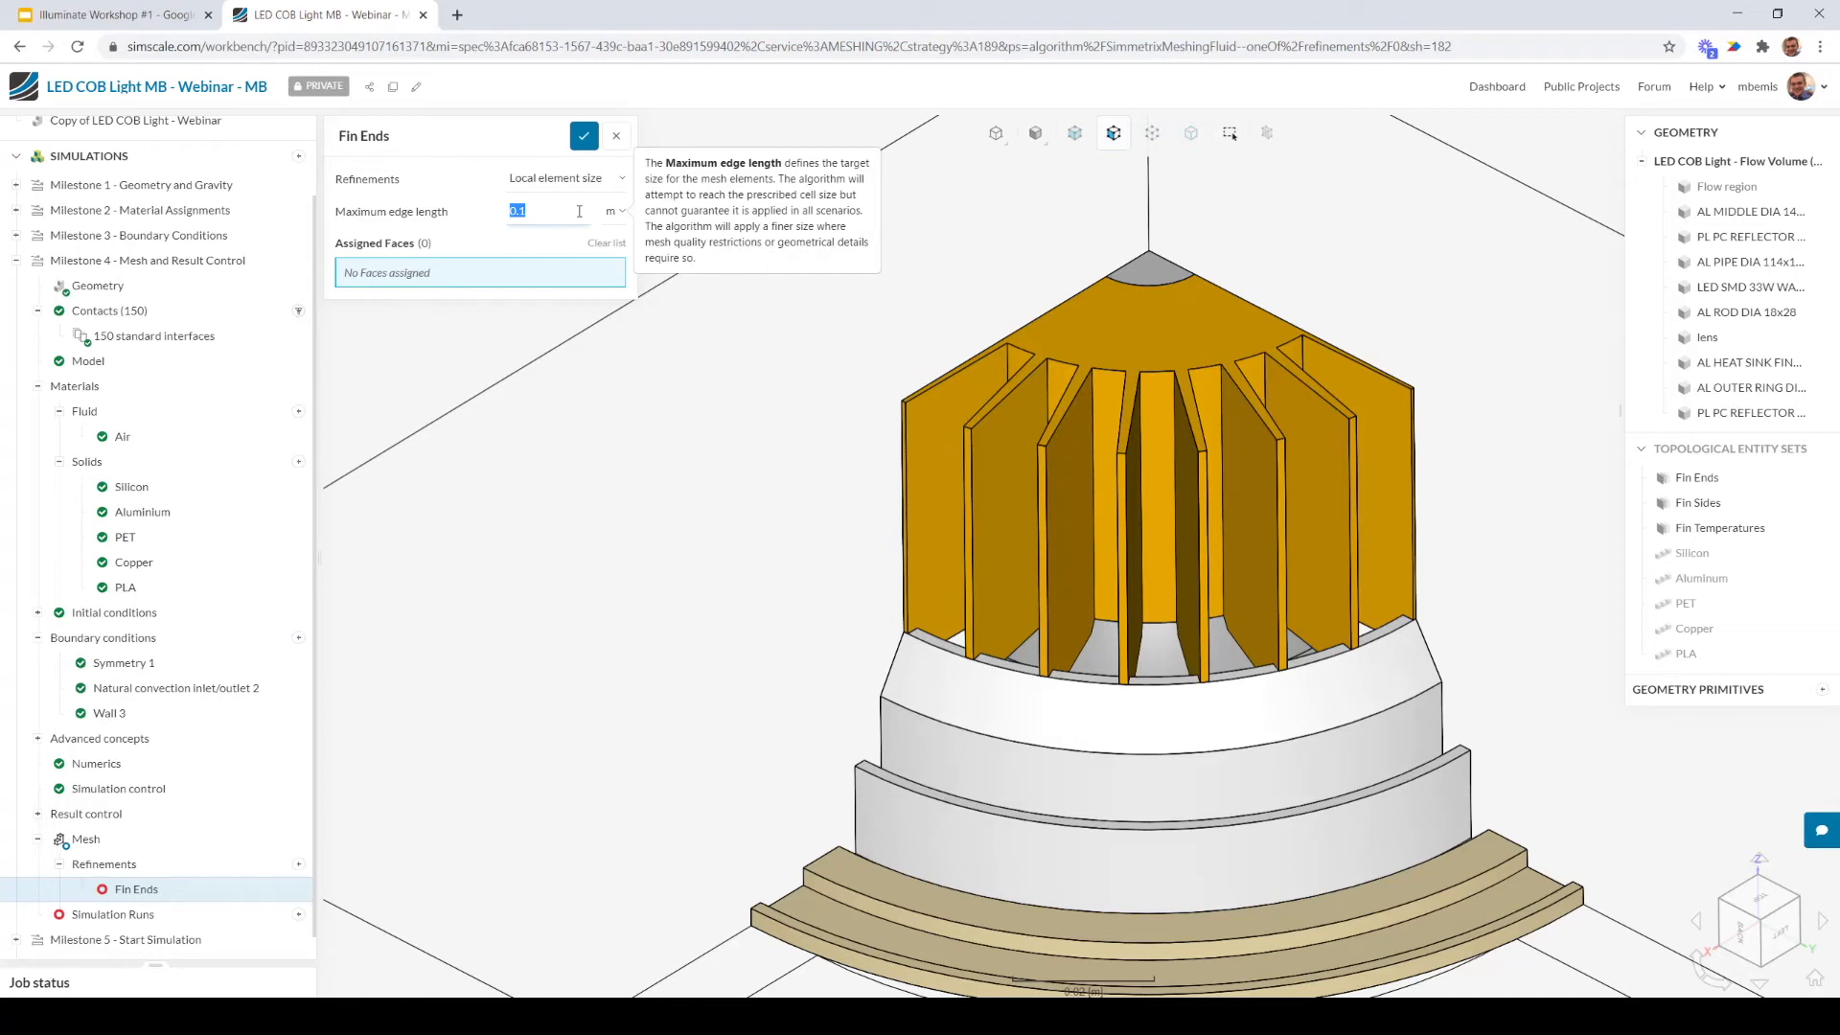
pyautogui.write('6e-4')
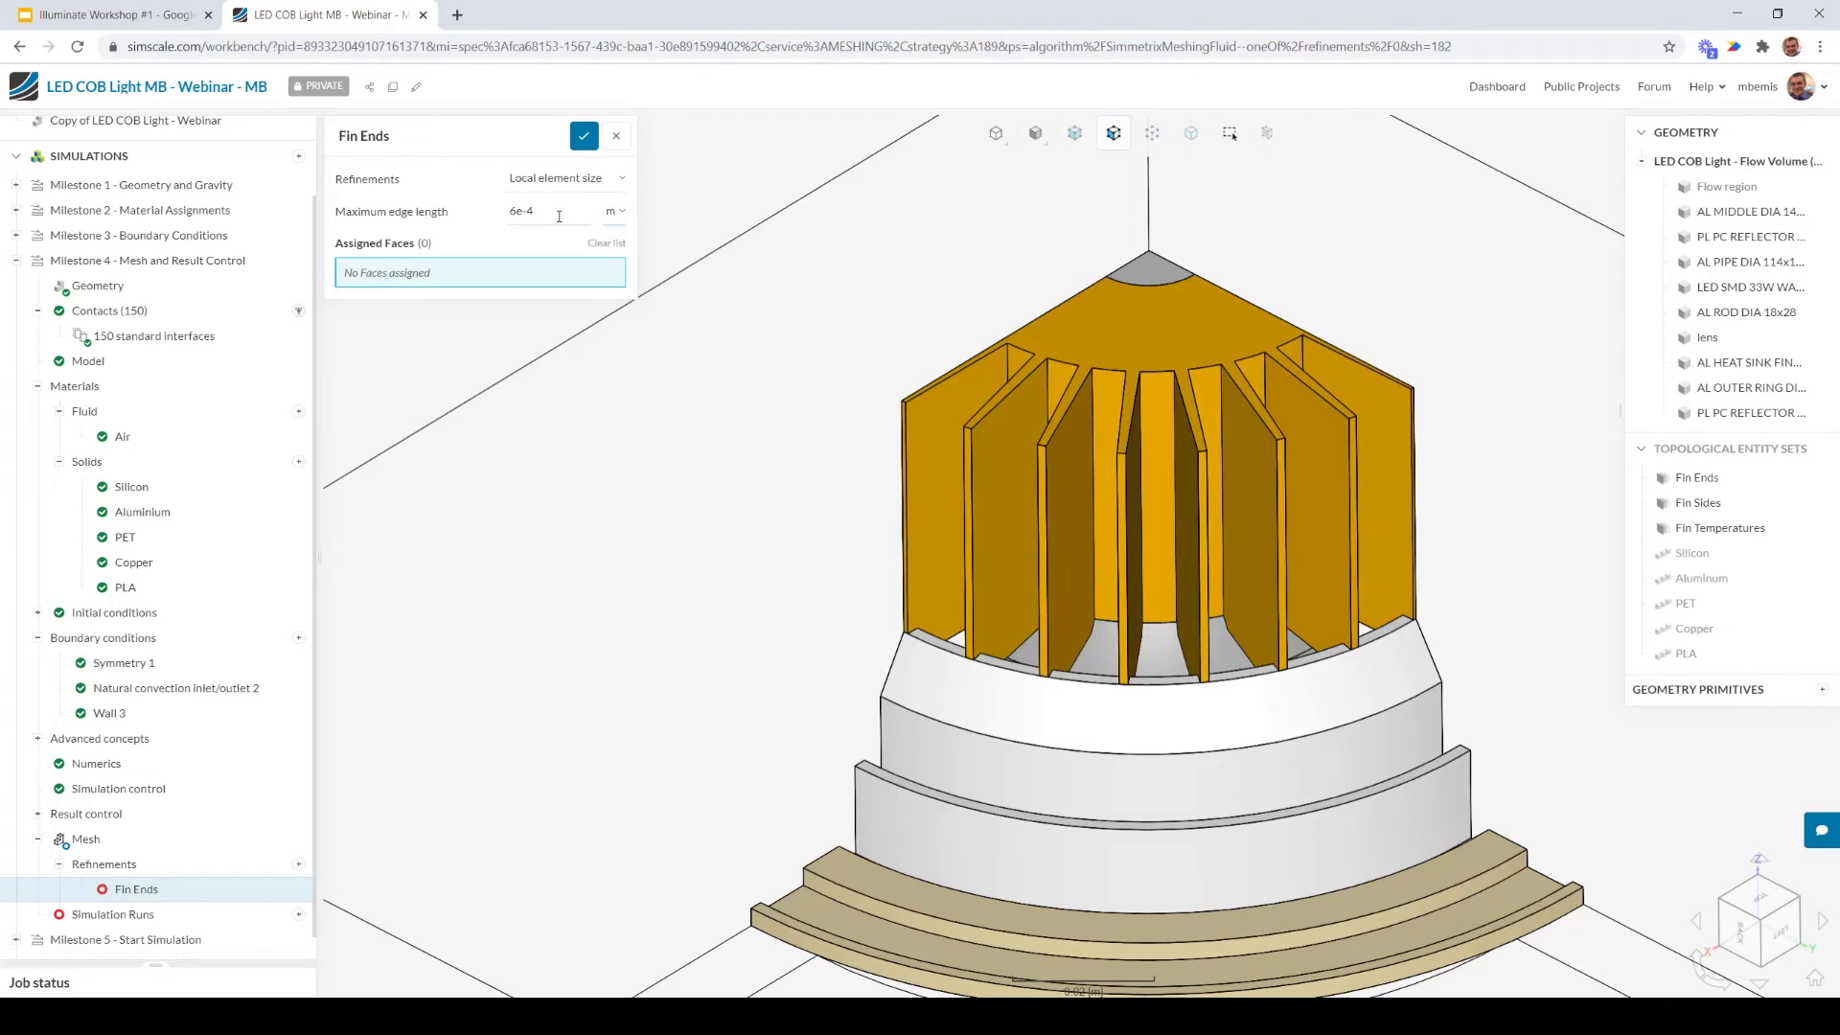
pyautogui.click(1758, 485)
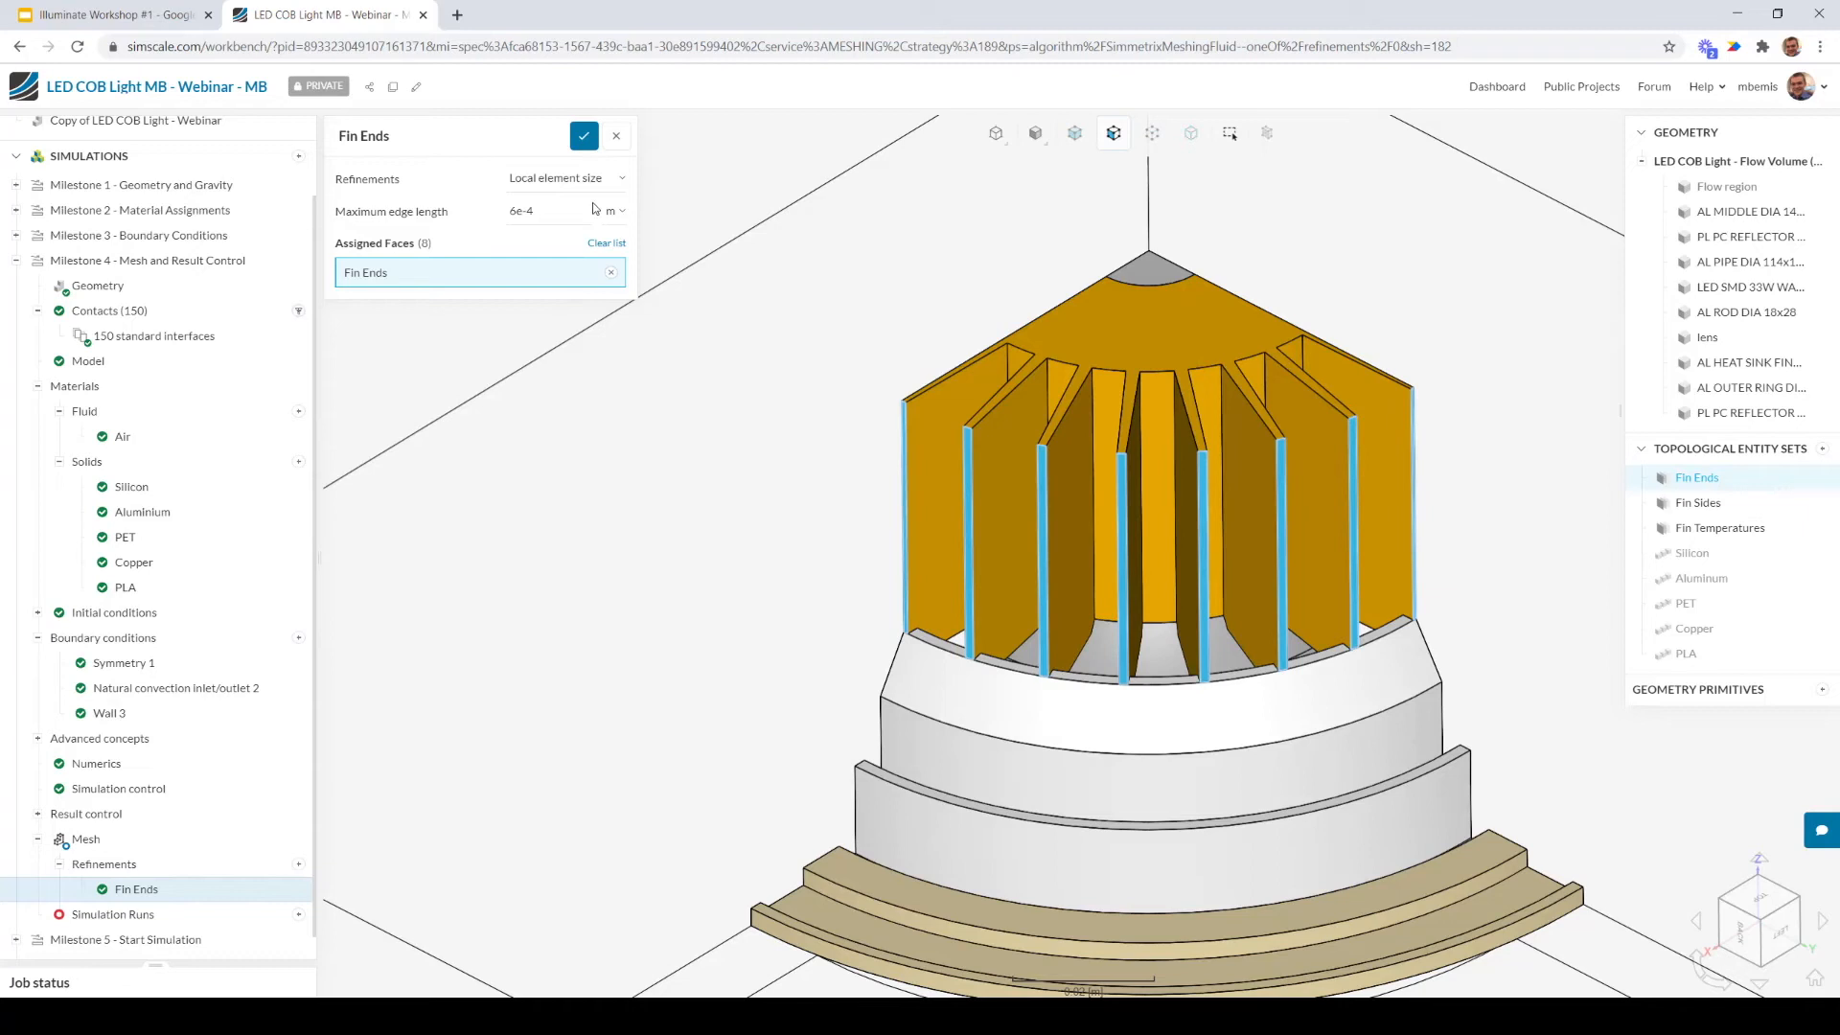
pyautogui.click(585, 139)
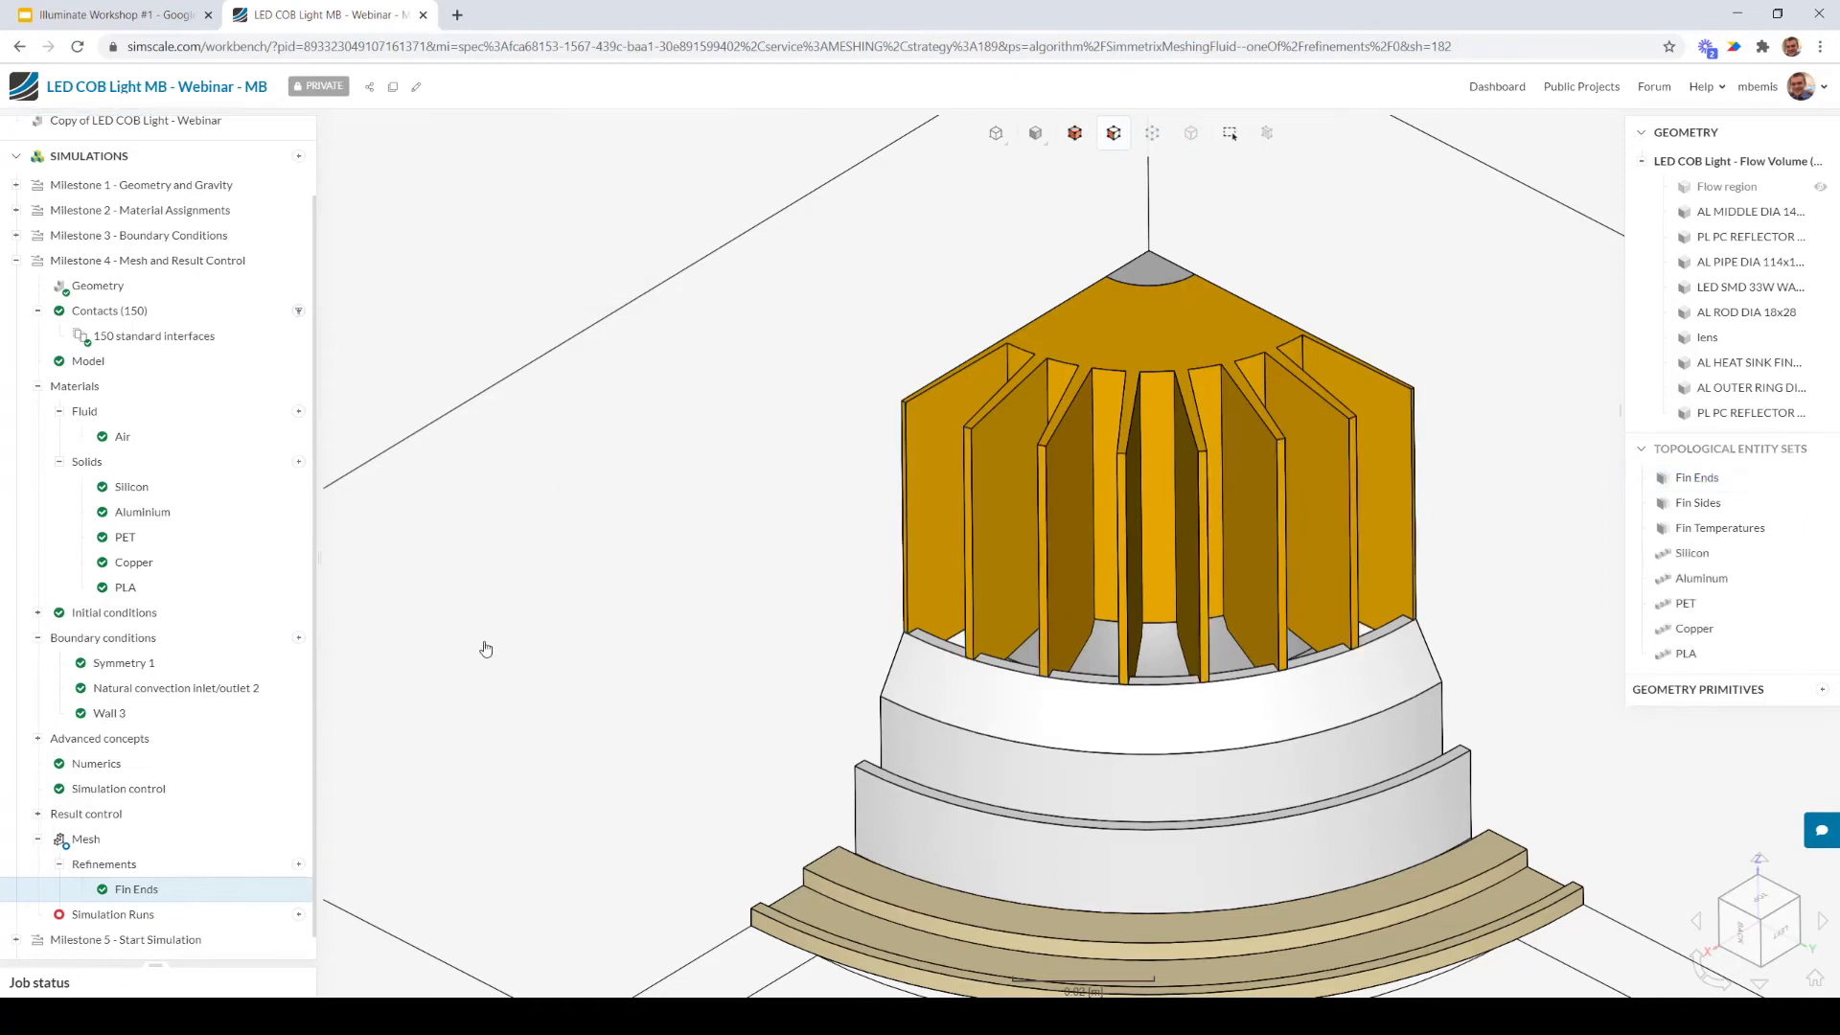
# Add a second local element size refinement to the mesh and name it Fin Sides
pyautogui.click(298, 864)
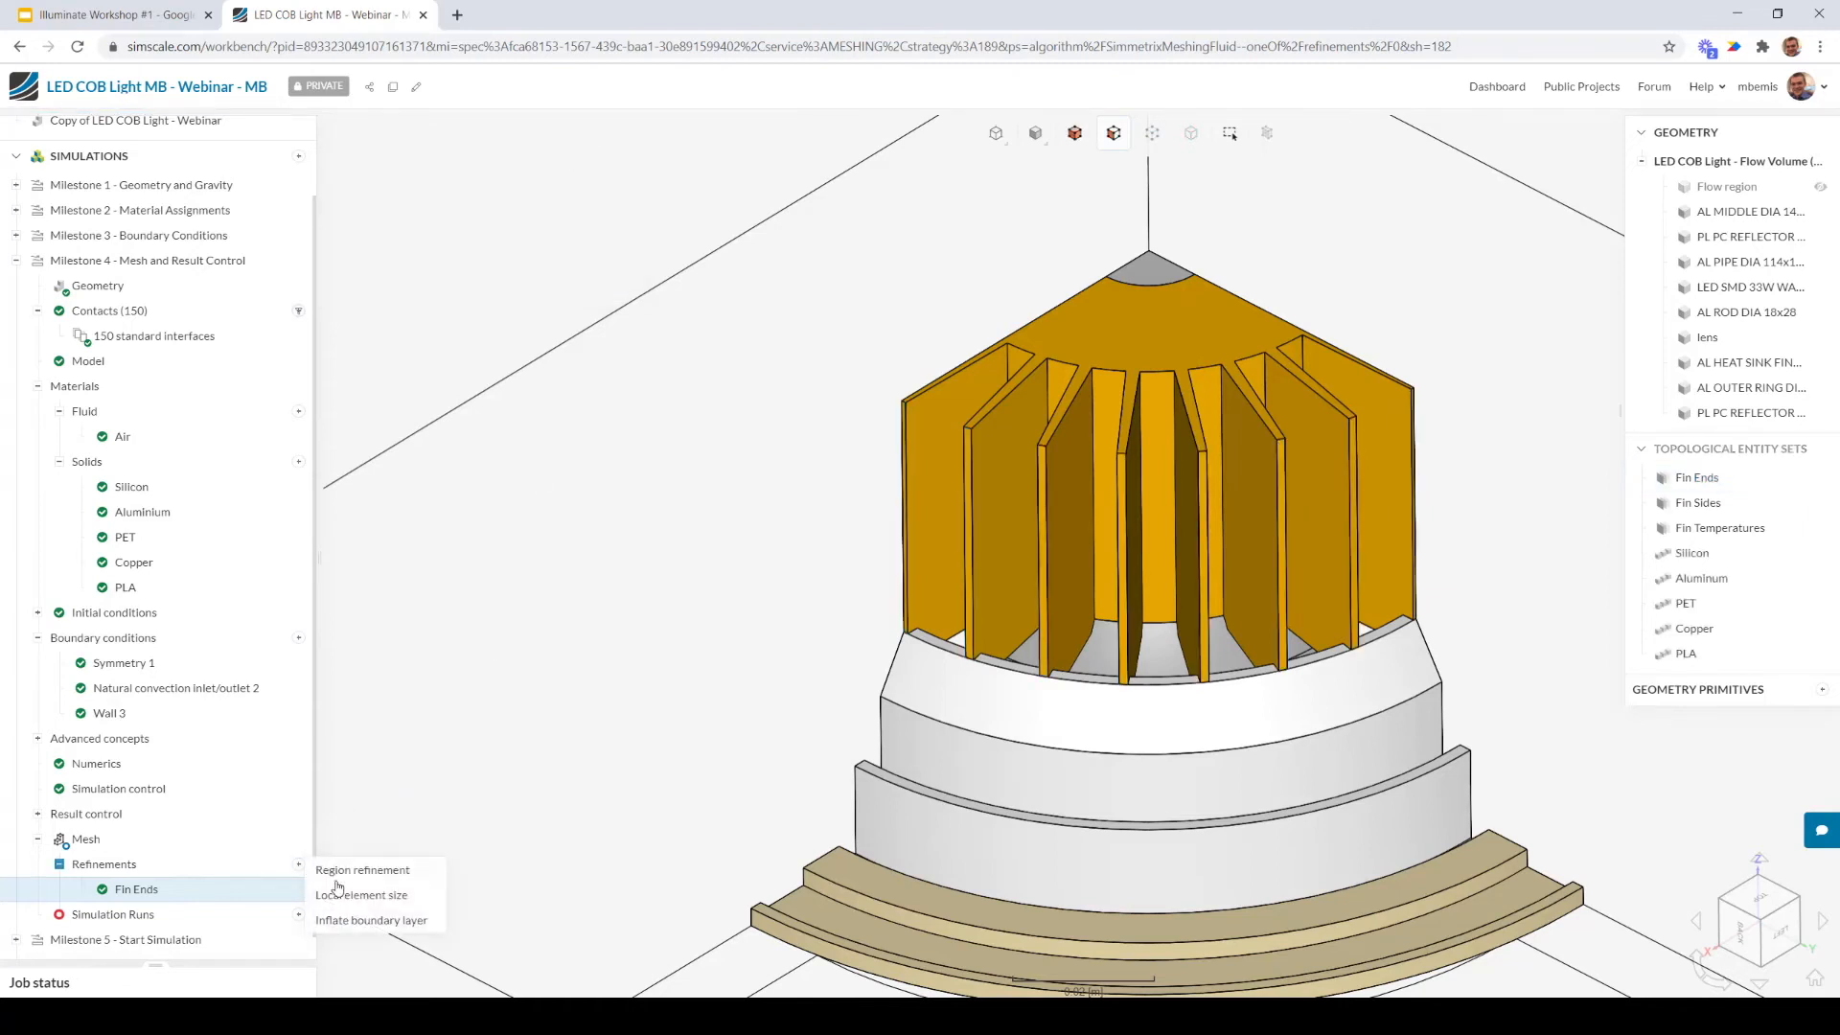
pyautogui.click(352, 895)
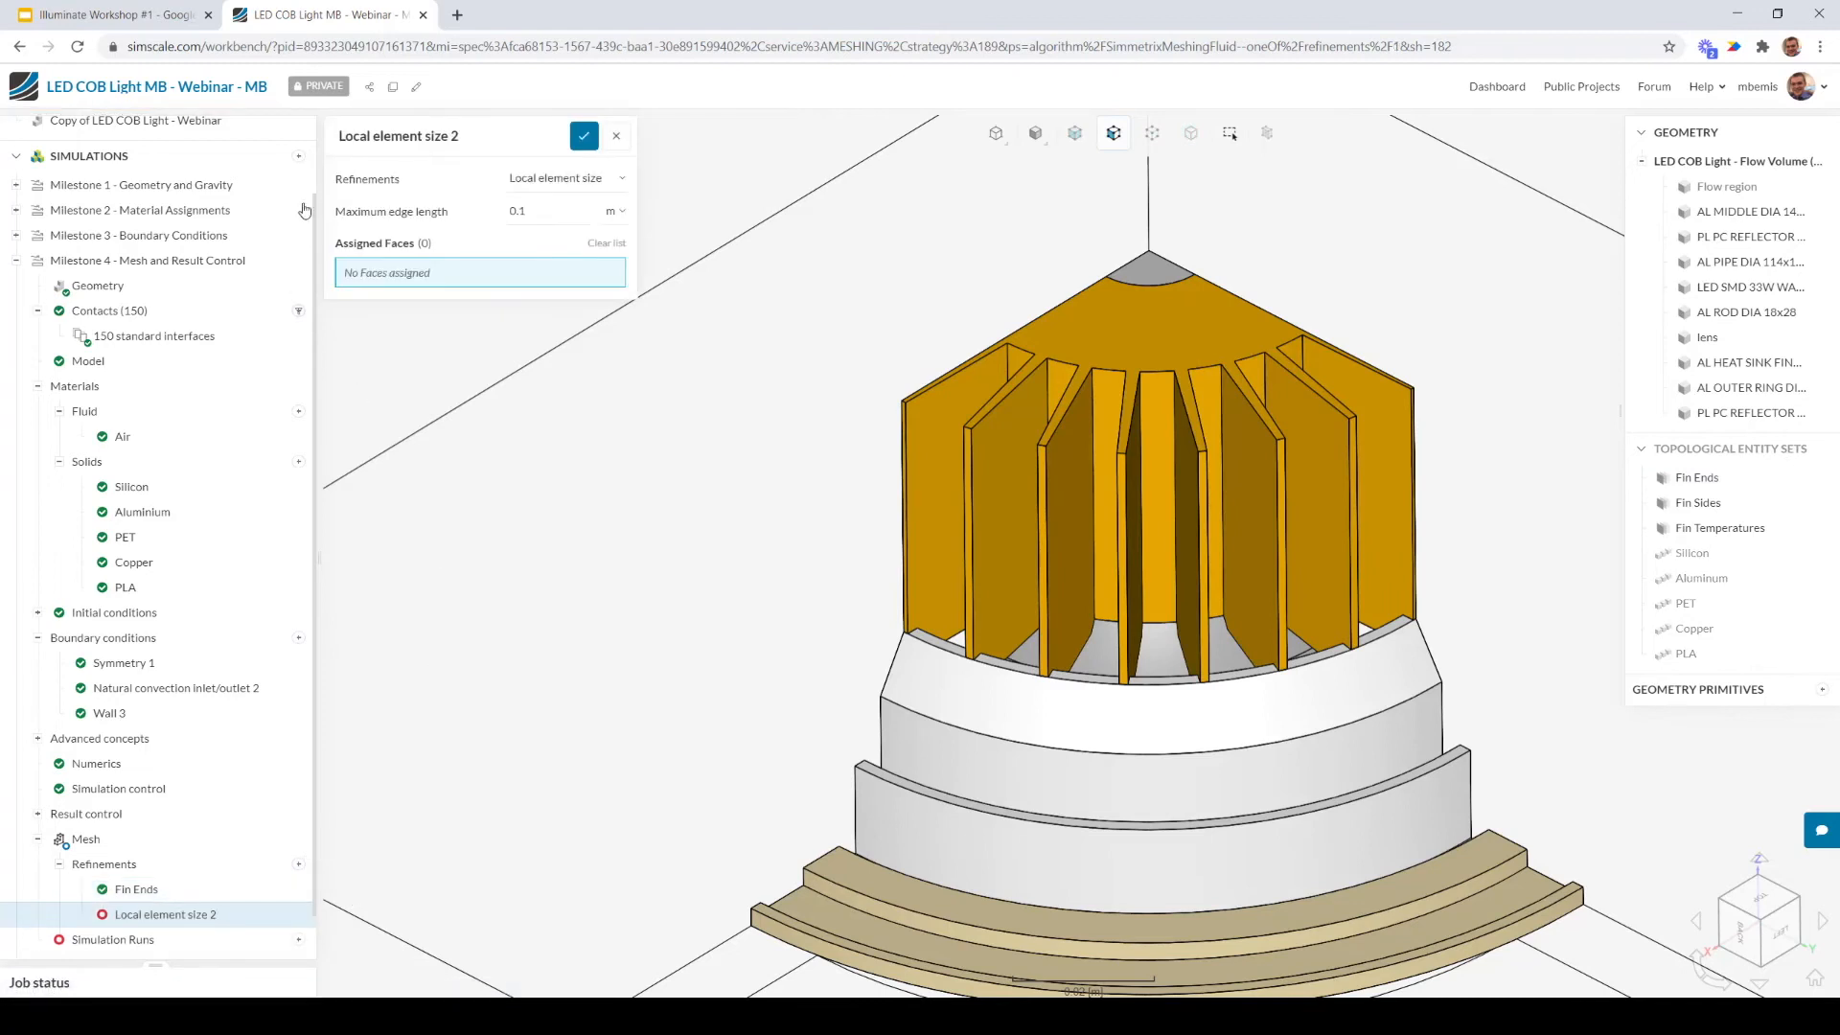
pyautogui.click(434, 140)
pyautogui.write('Find Sides')
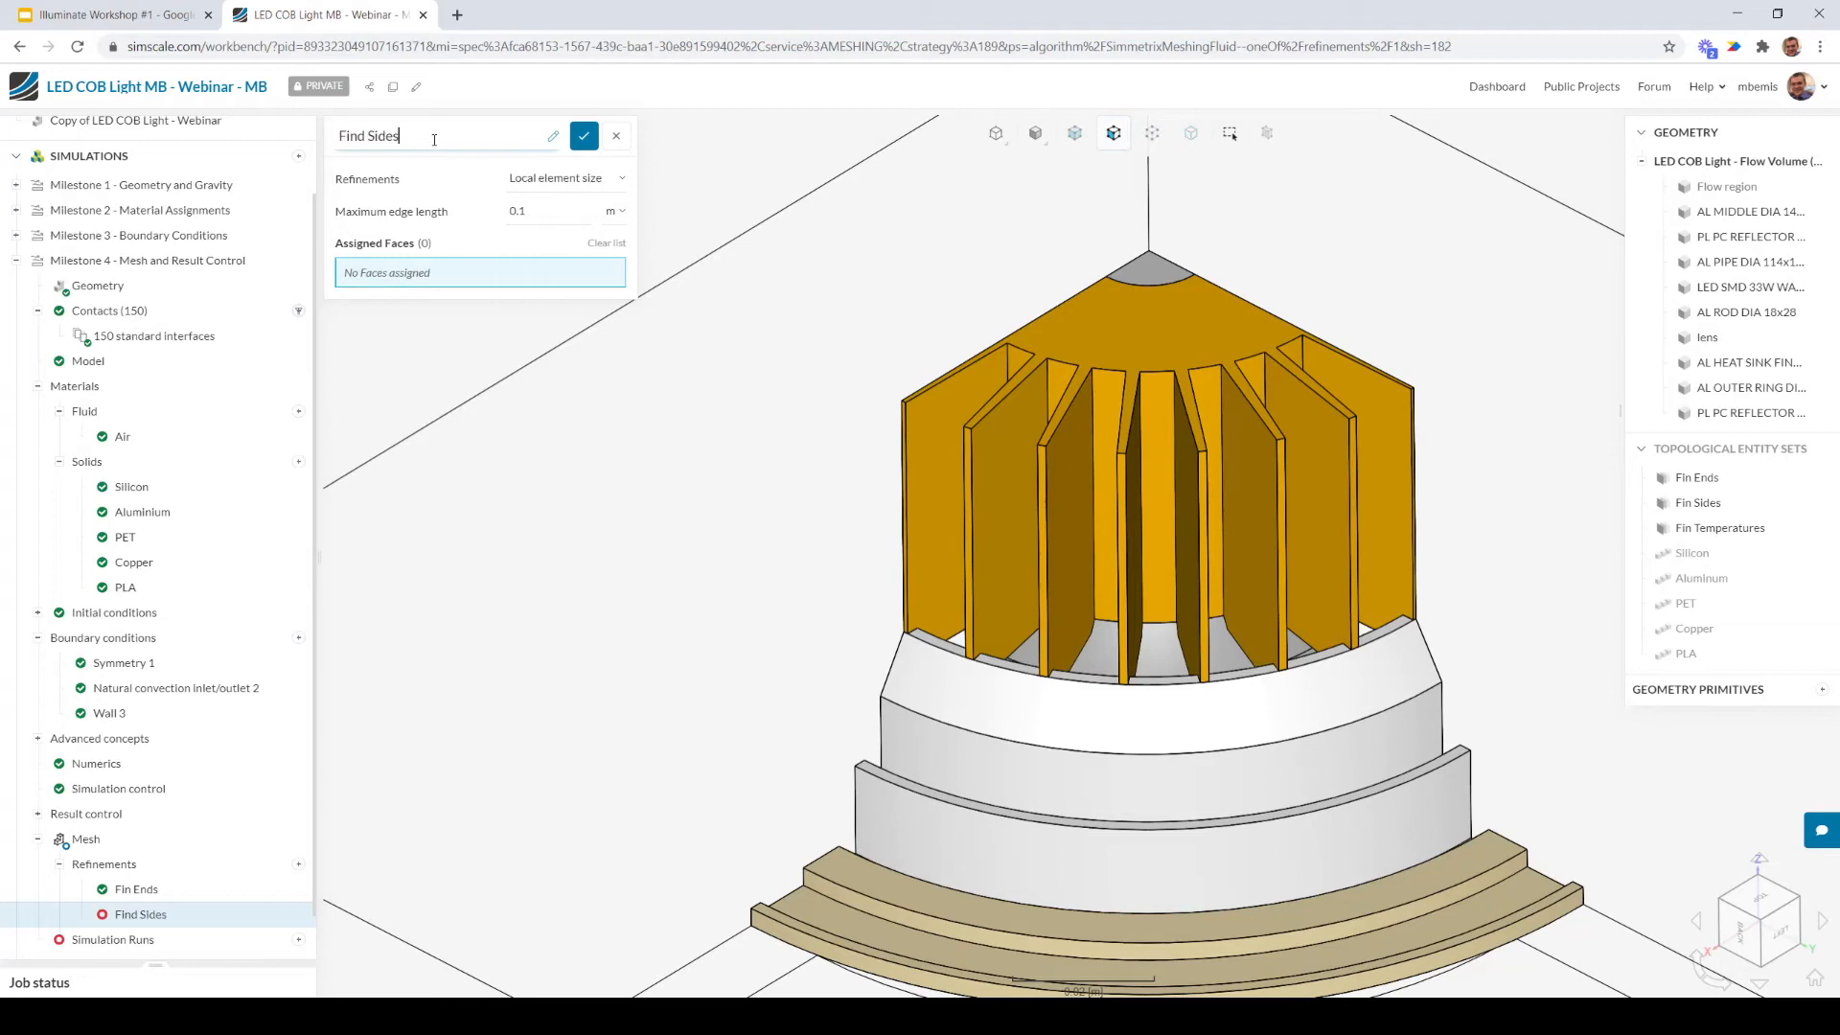
pyautogui.press('BackSpace')
# Set the Fin Sides refinement's maximum edge length to 0.002 m and assign the Fin Sides face set to it
pyautogui.doubleClick(558, 219)
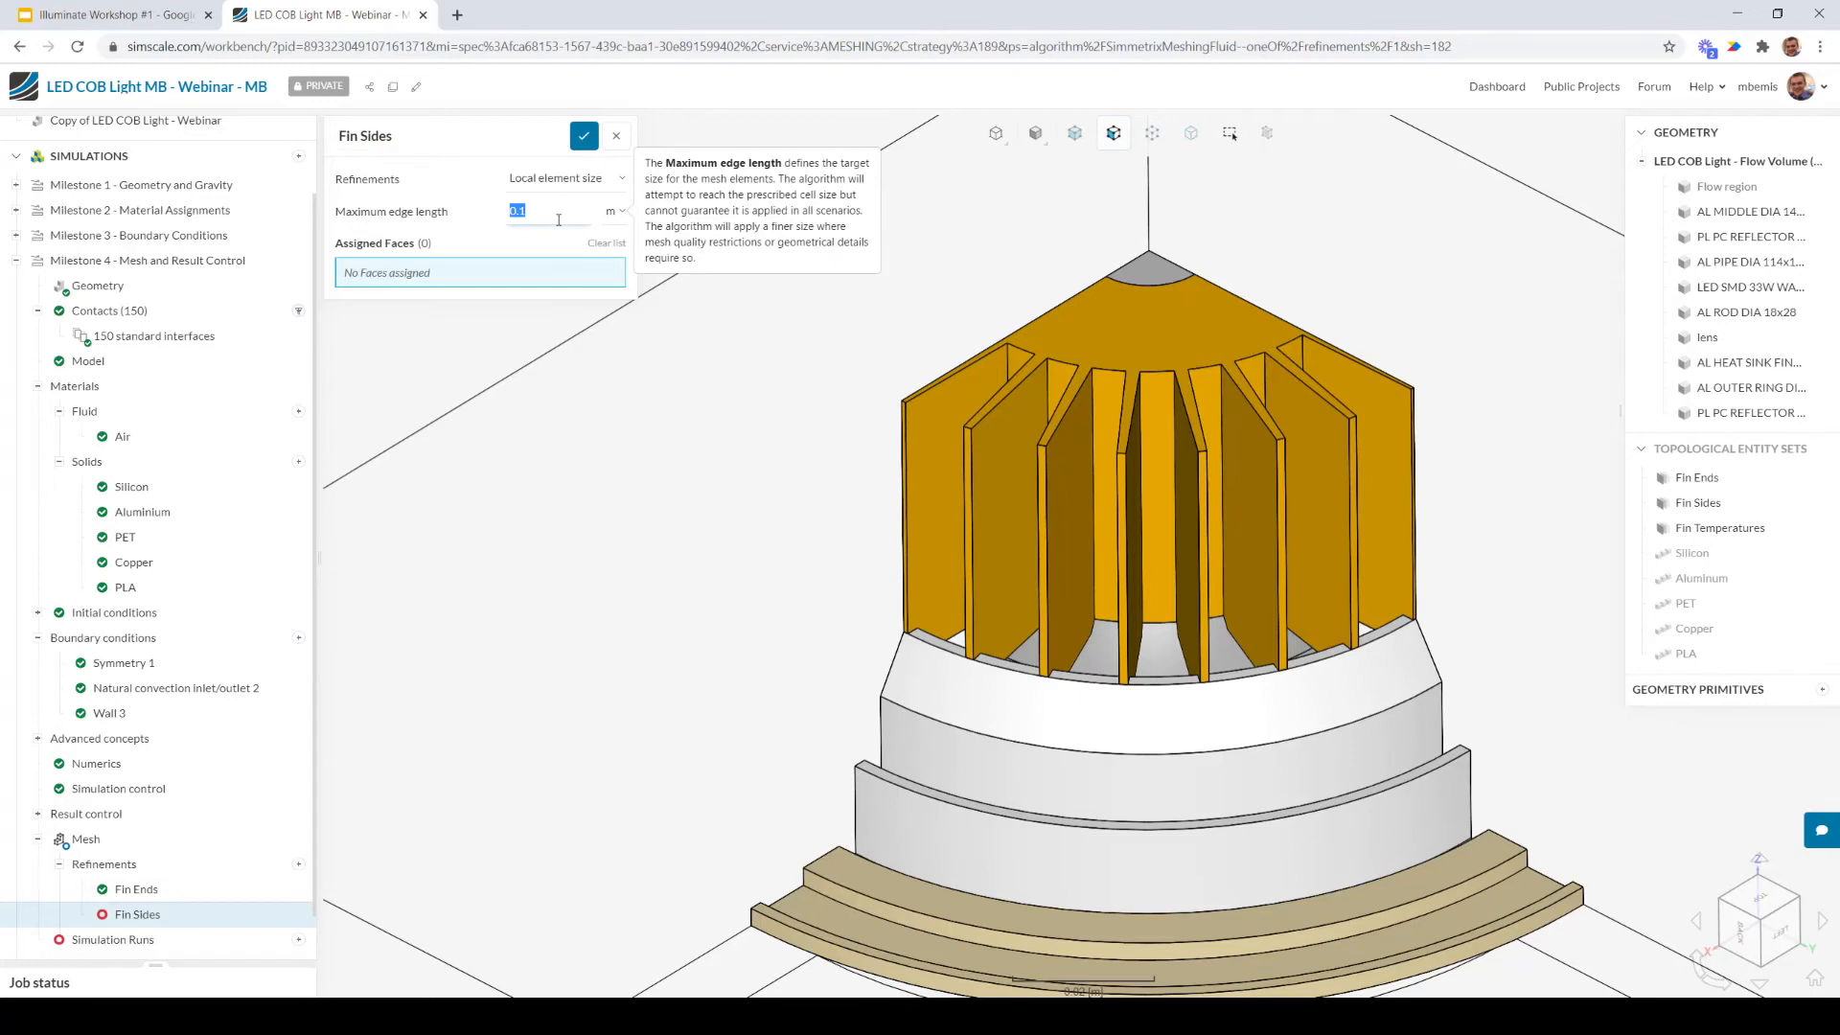
pyautogui.press('BackSpace')
pyautogui.press('Return')
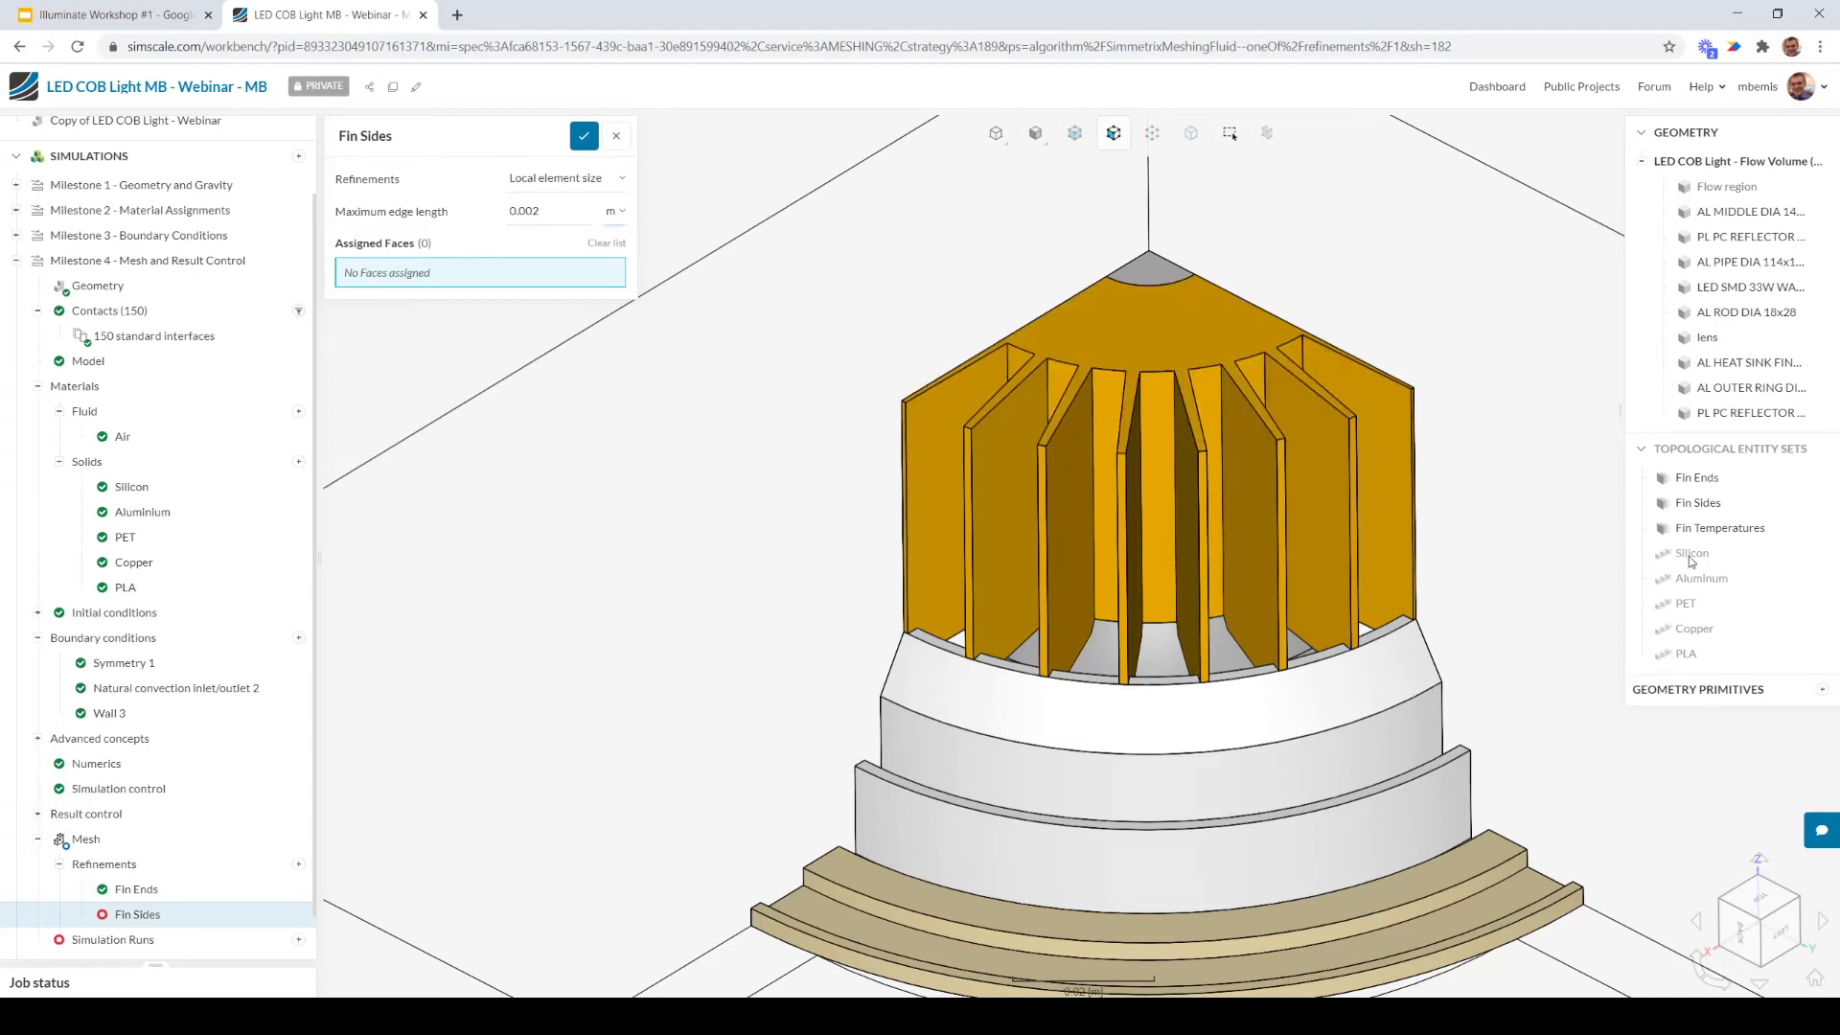
pyautogui.click(1742, 503)
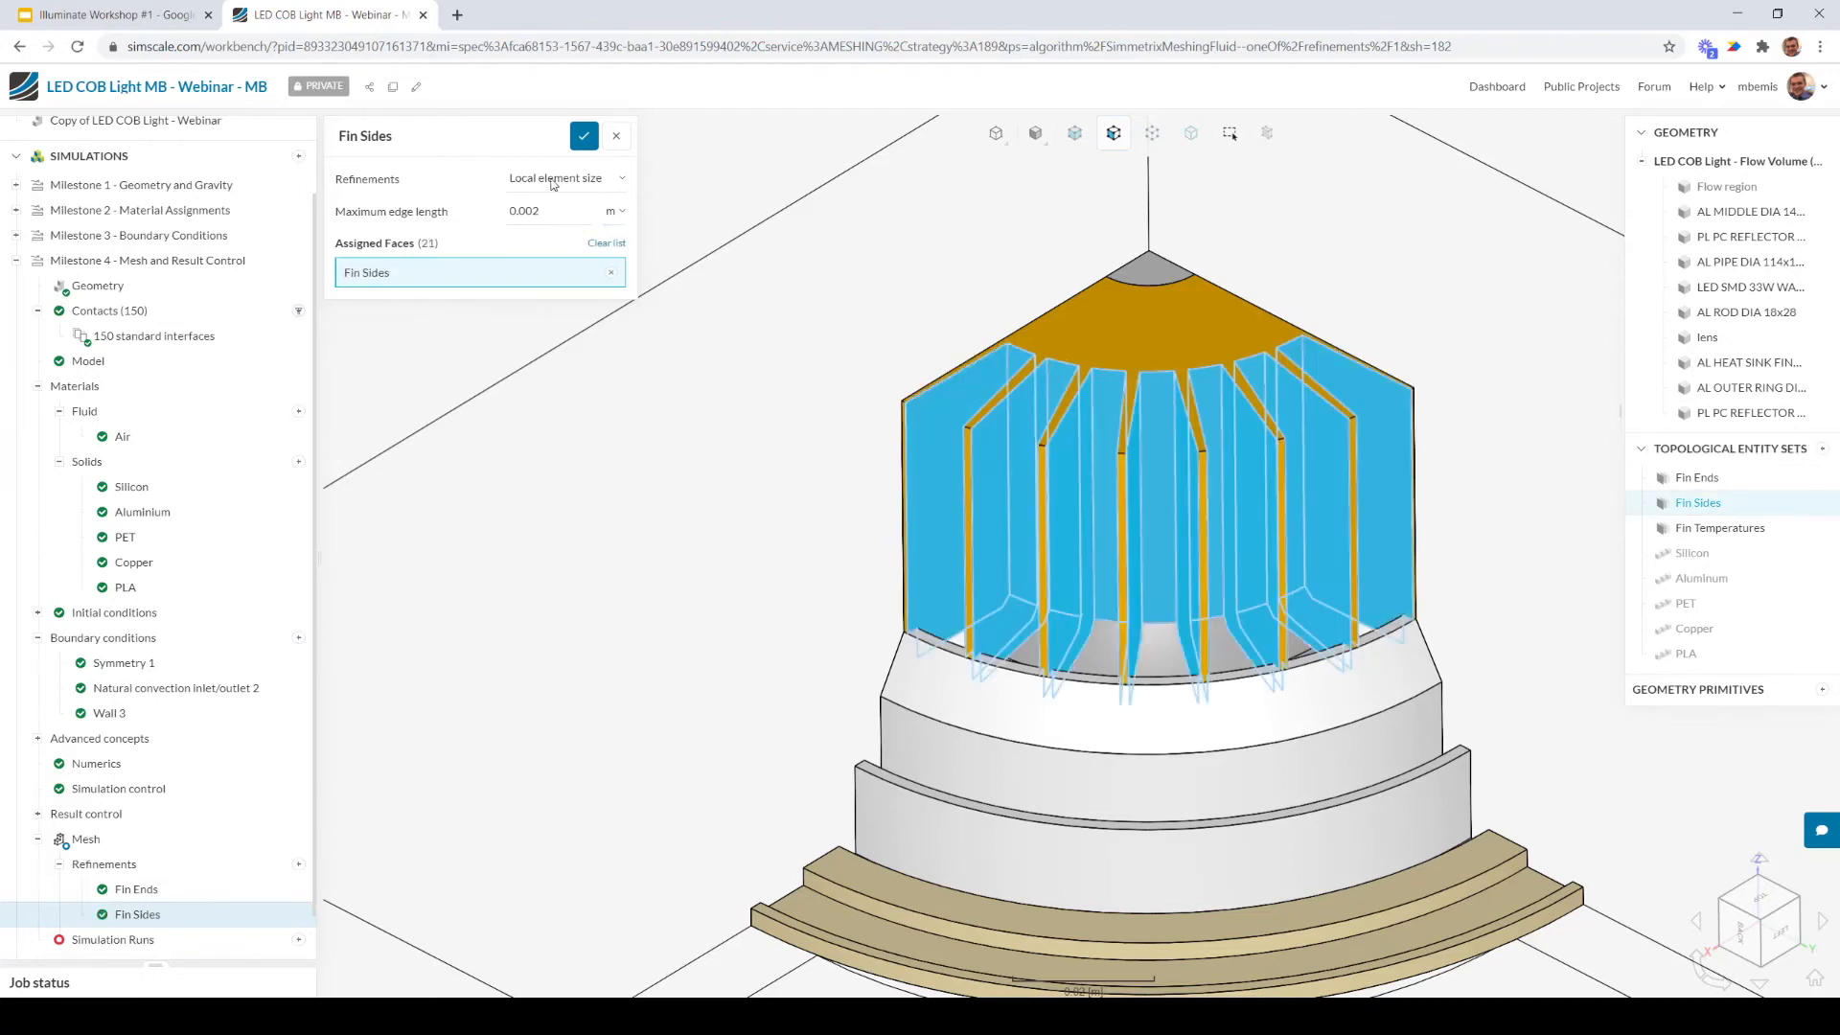
# Save the Fin Sides mesh refinement
pyautogui.click(584, 138)
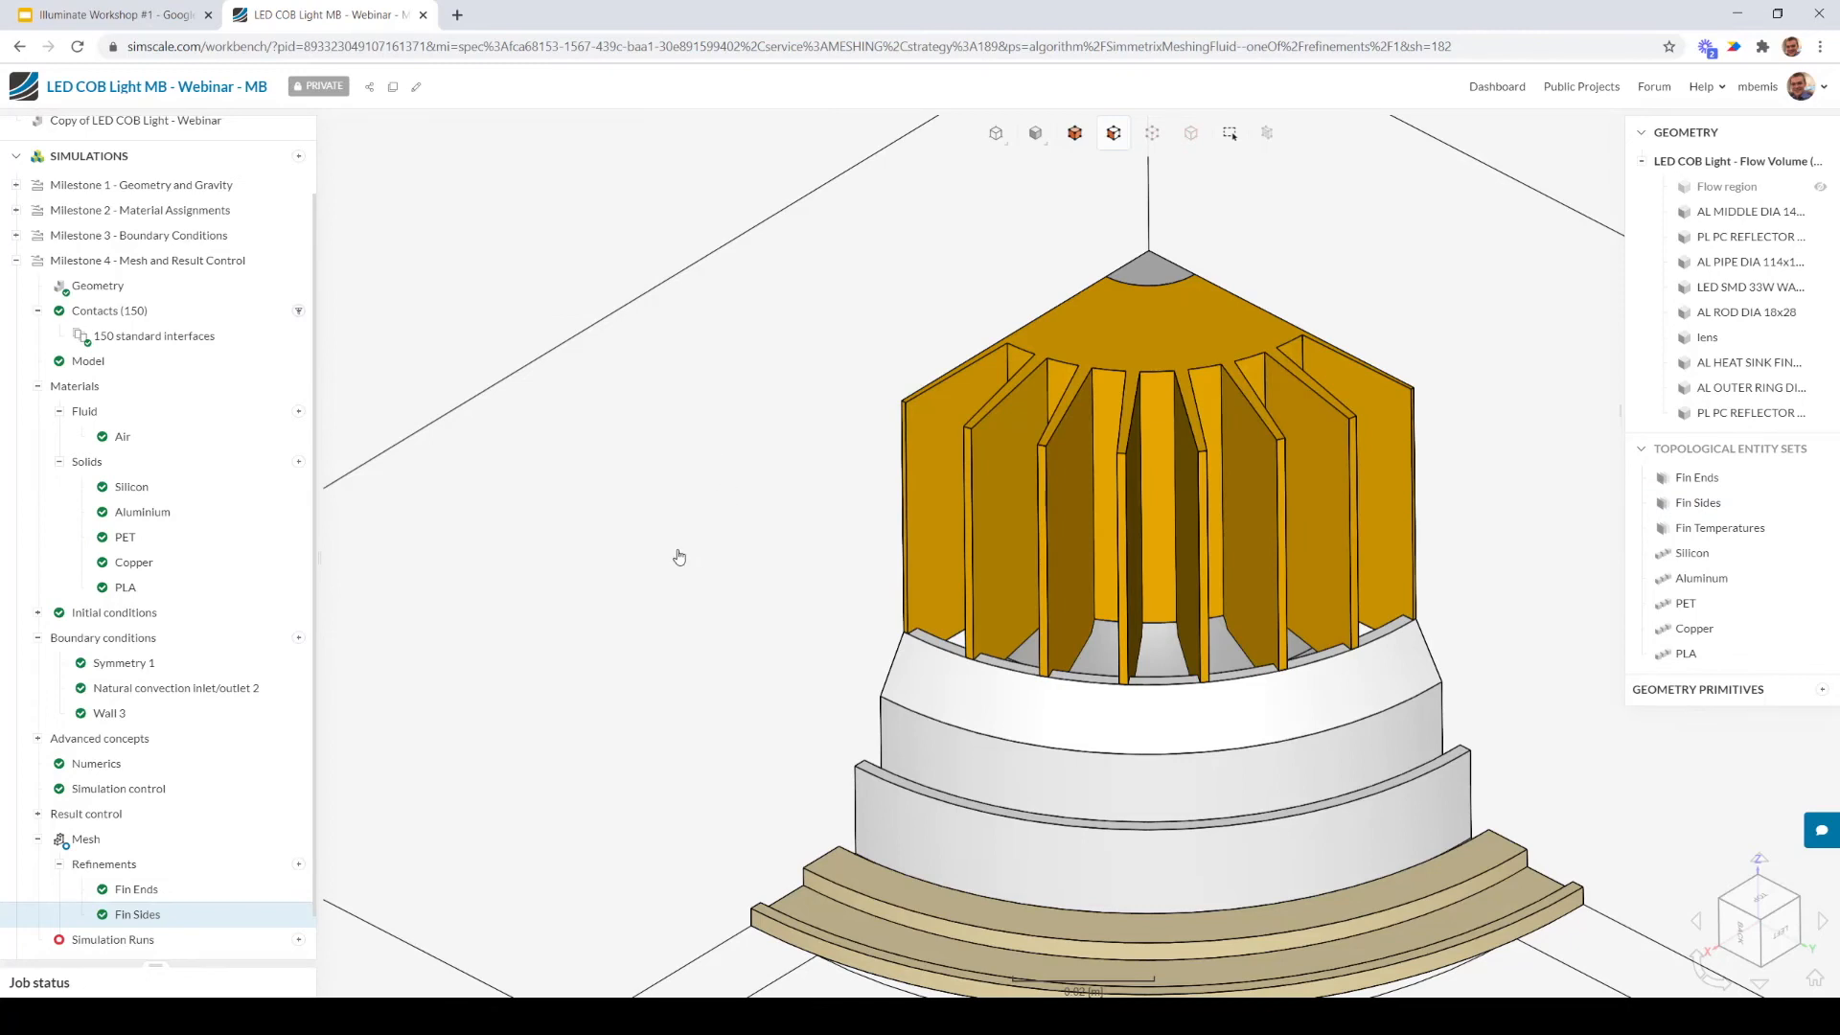
pyautogui.scroll(3, 496, 585)
pyautogui.scroll(-5, 517, 537)
pyautogui.scroll(8, 728, 452)
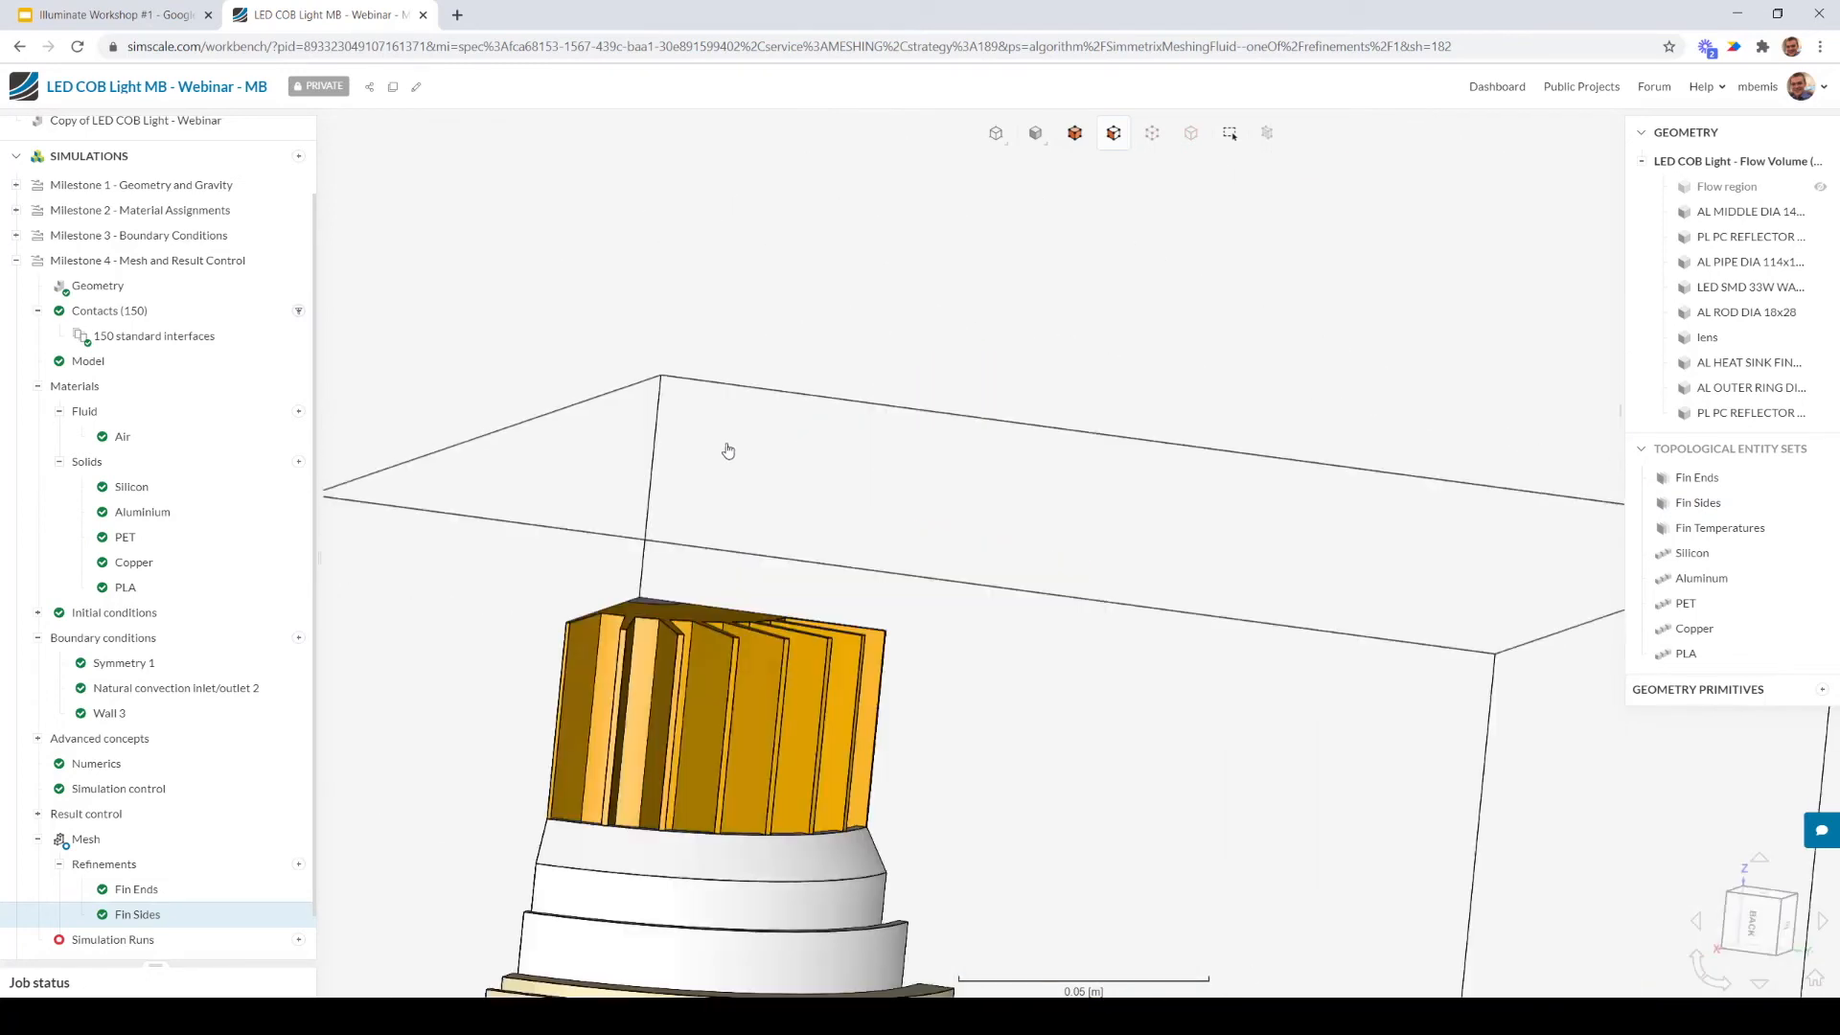
pyautogui.scroll(-4, 872, 565)
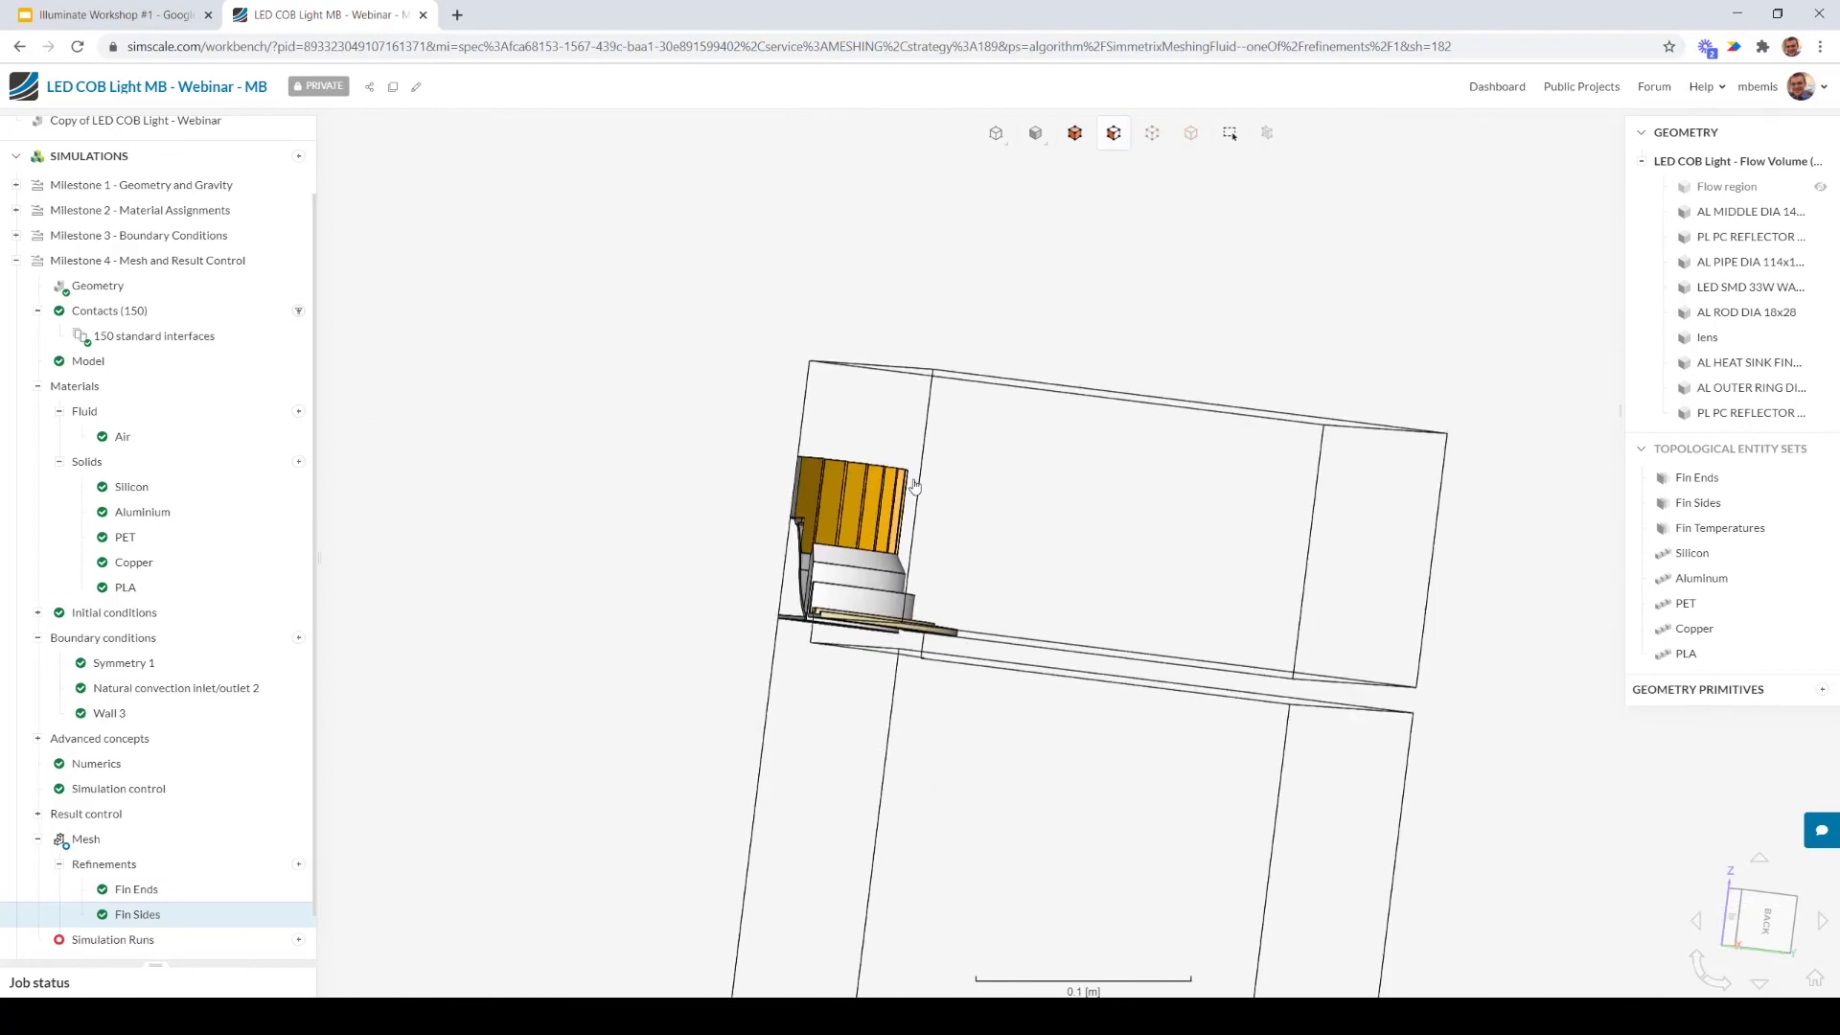
pyautogui.moveTo(621, 677); pyautogui.dragTo(747, 562)
pyautogui.scroll(3, 718, 572)
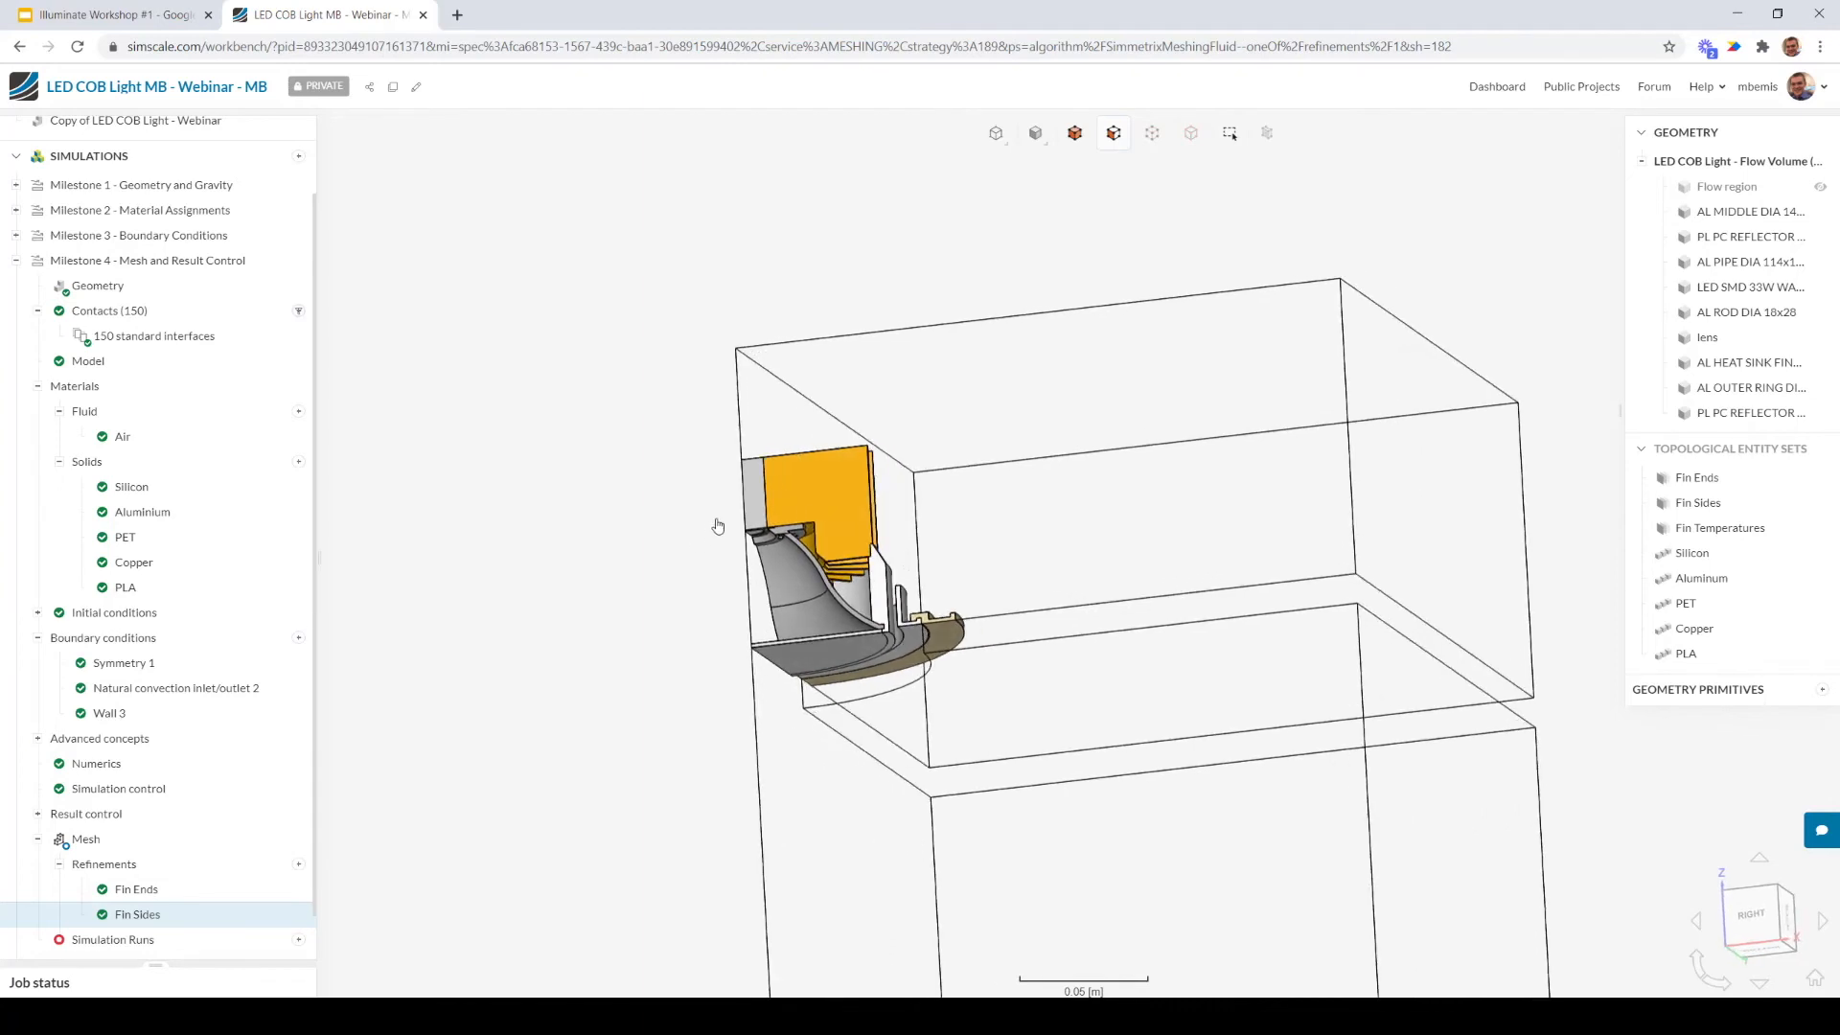
# Add an area average surface data result control to the Milestone 4 simulation
pyautogui.scroll(-1, 96, 757)
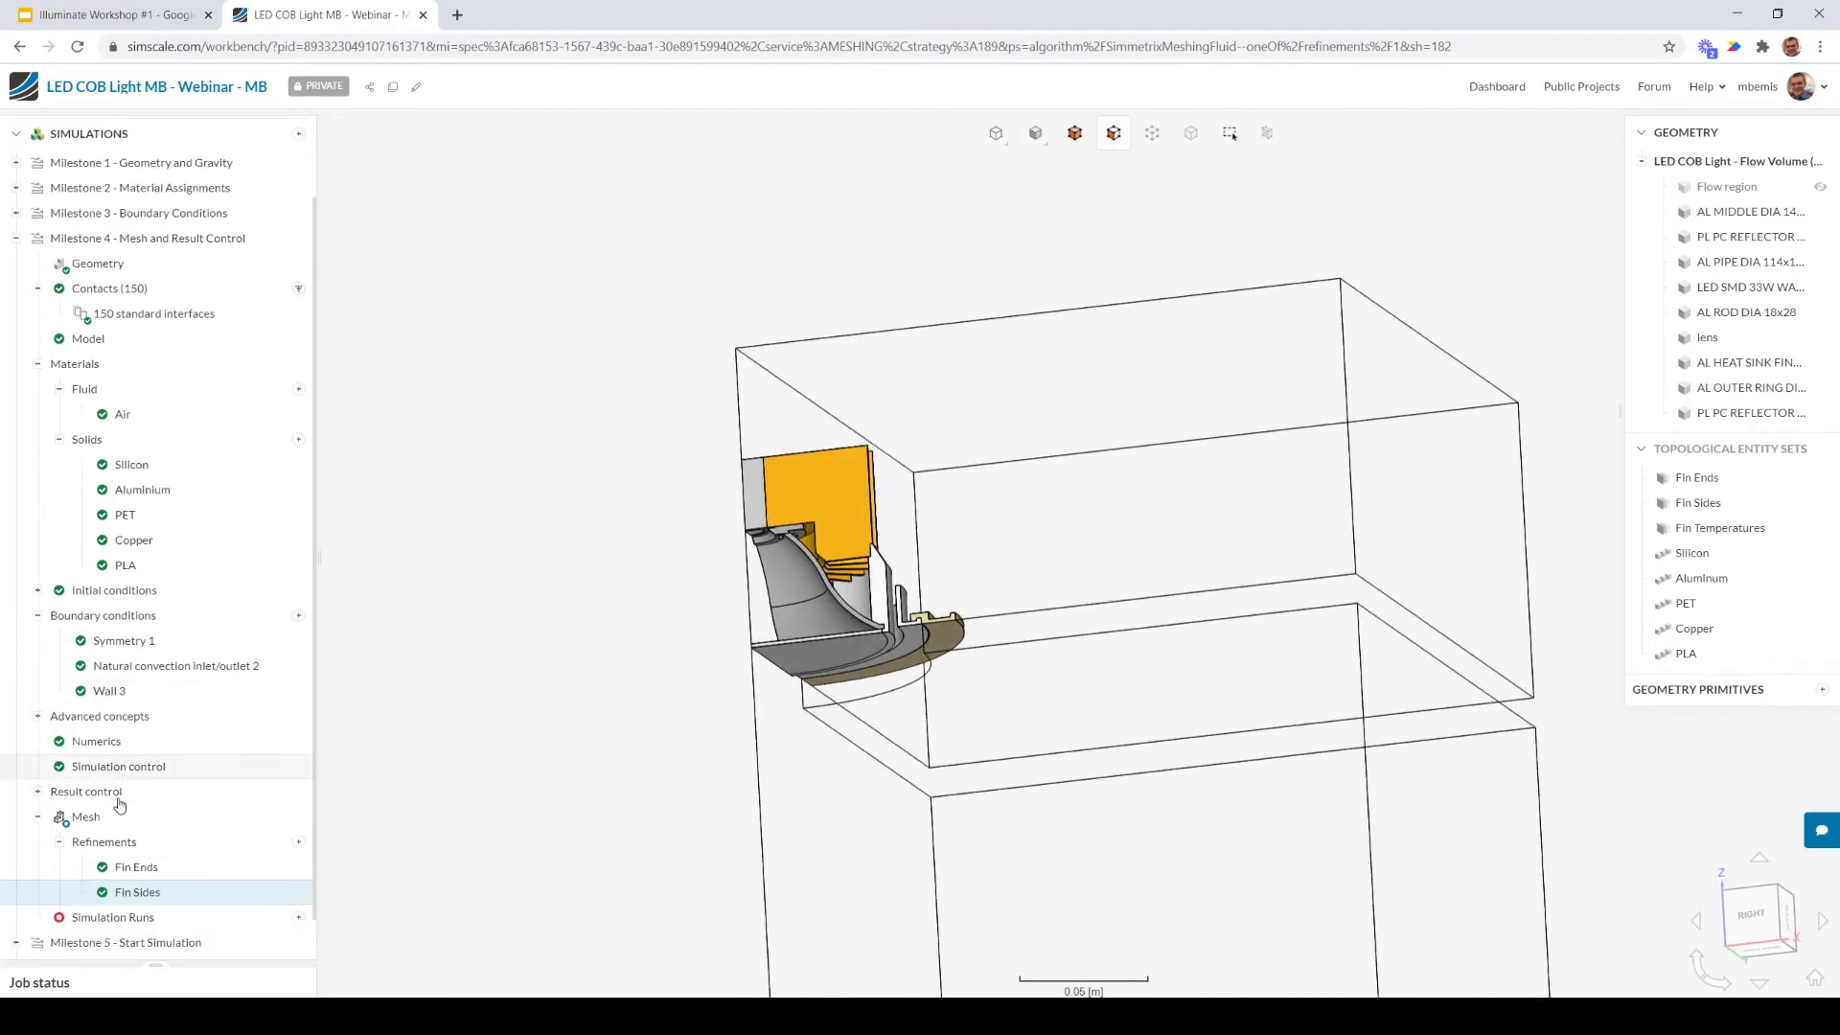
pyautogui.click(87, 766)
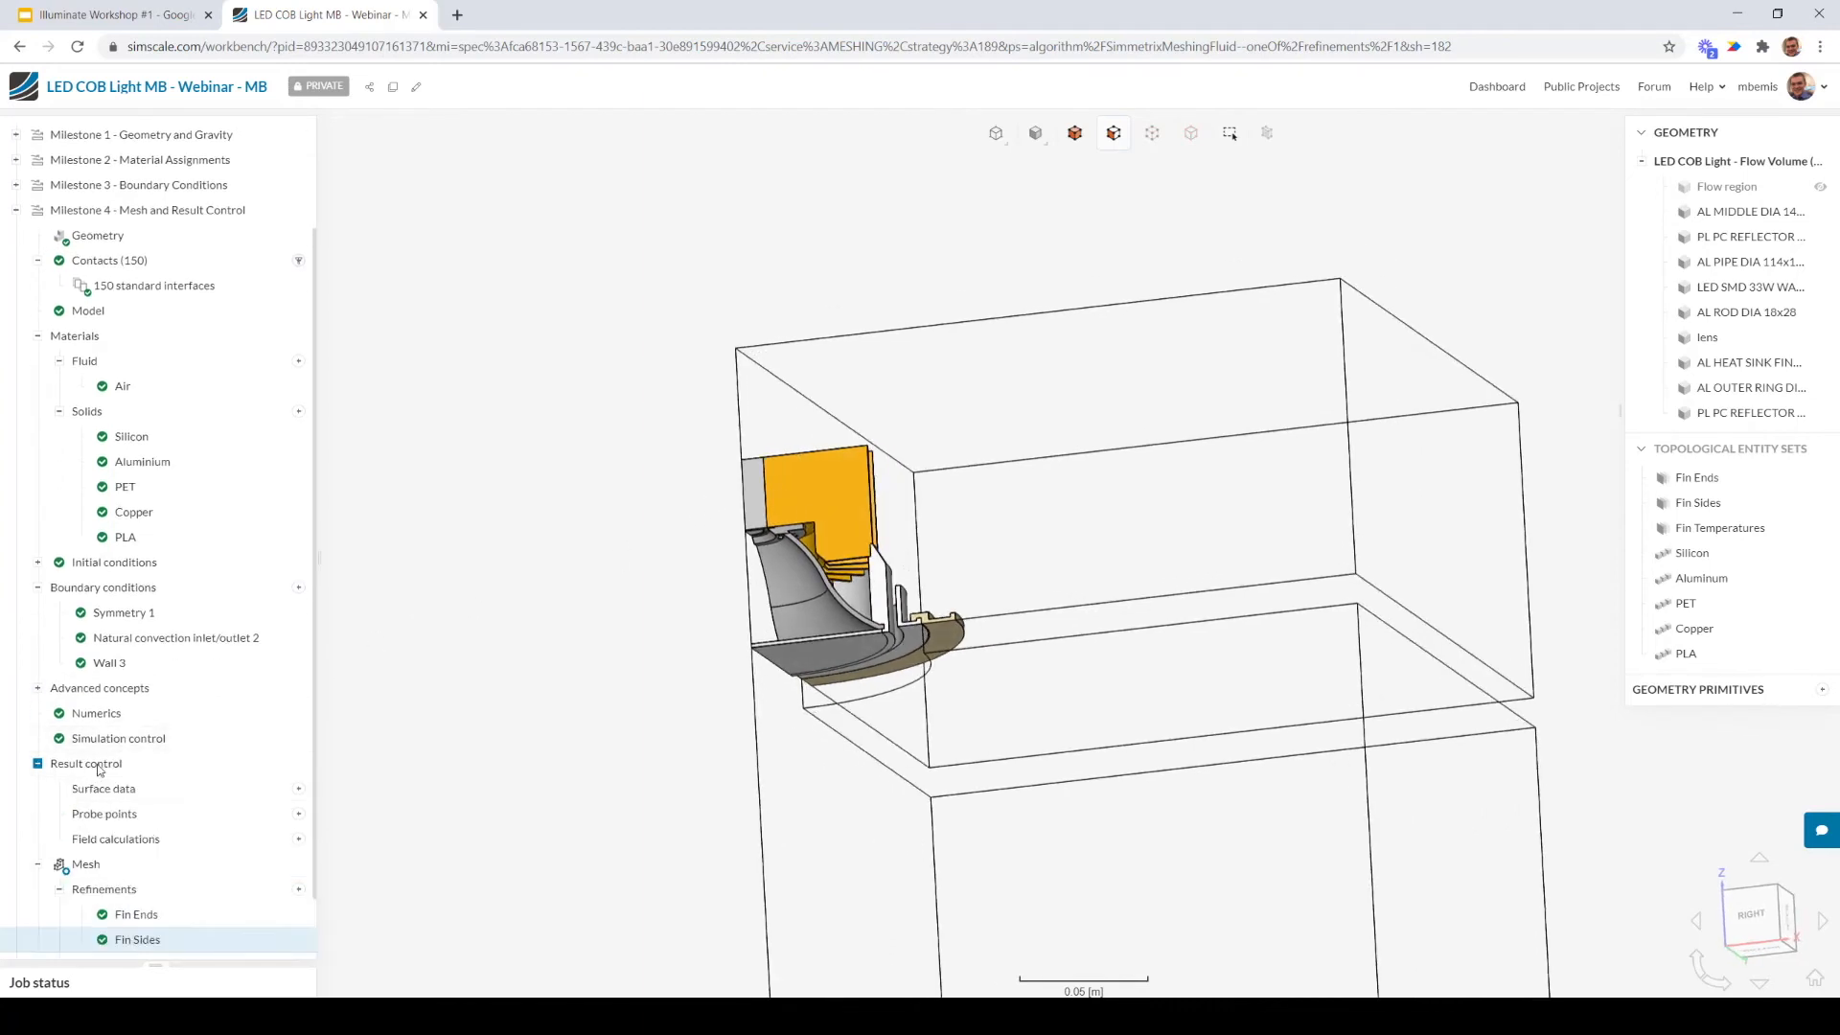
pyautogui.click(299, 792)
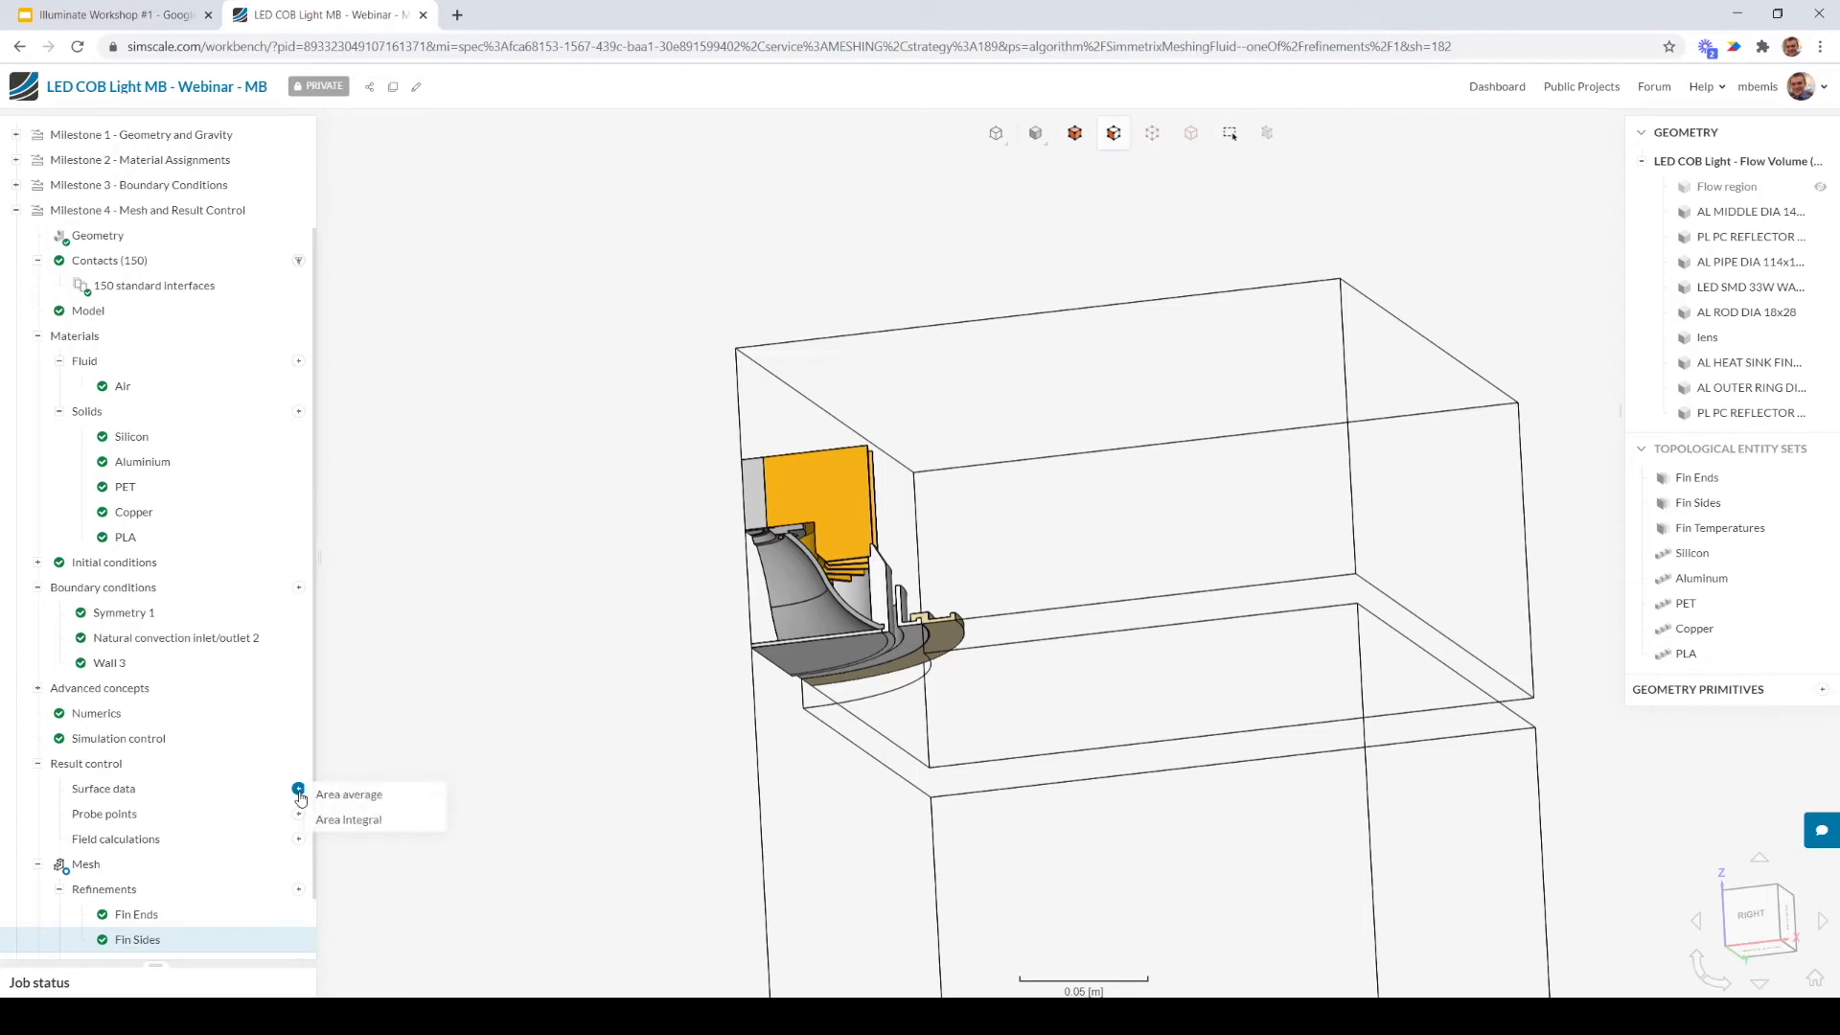
pyautogui.click(349, 795)
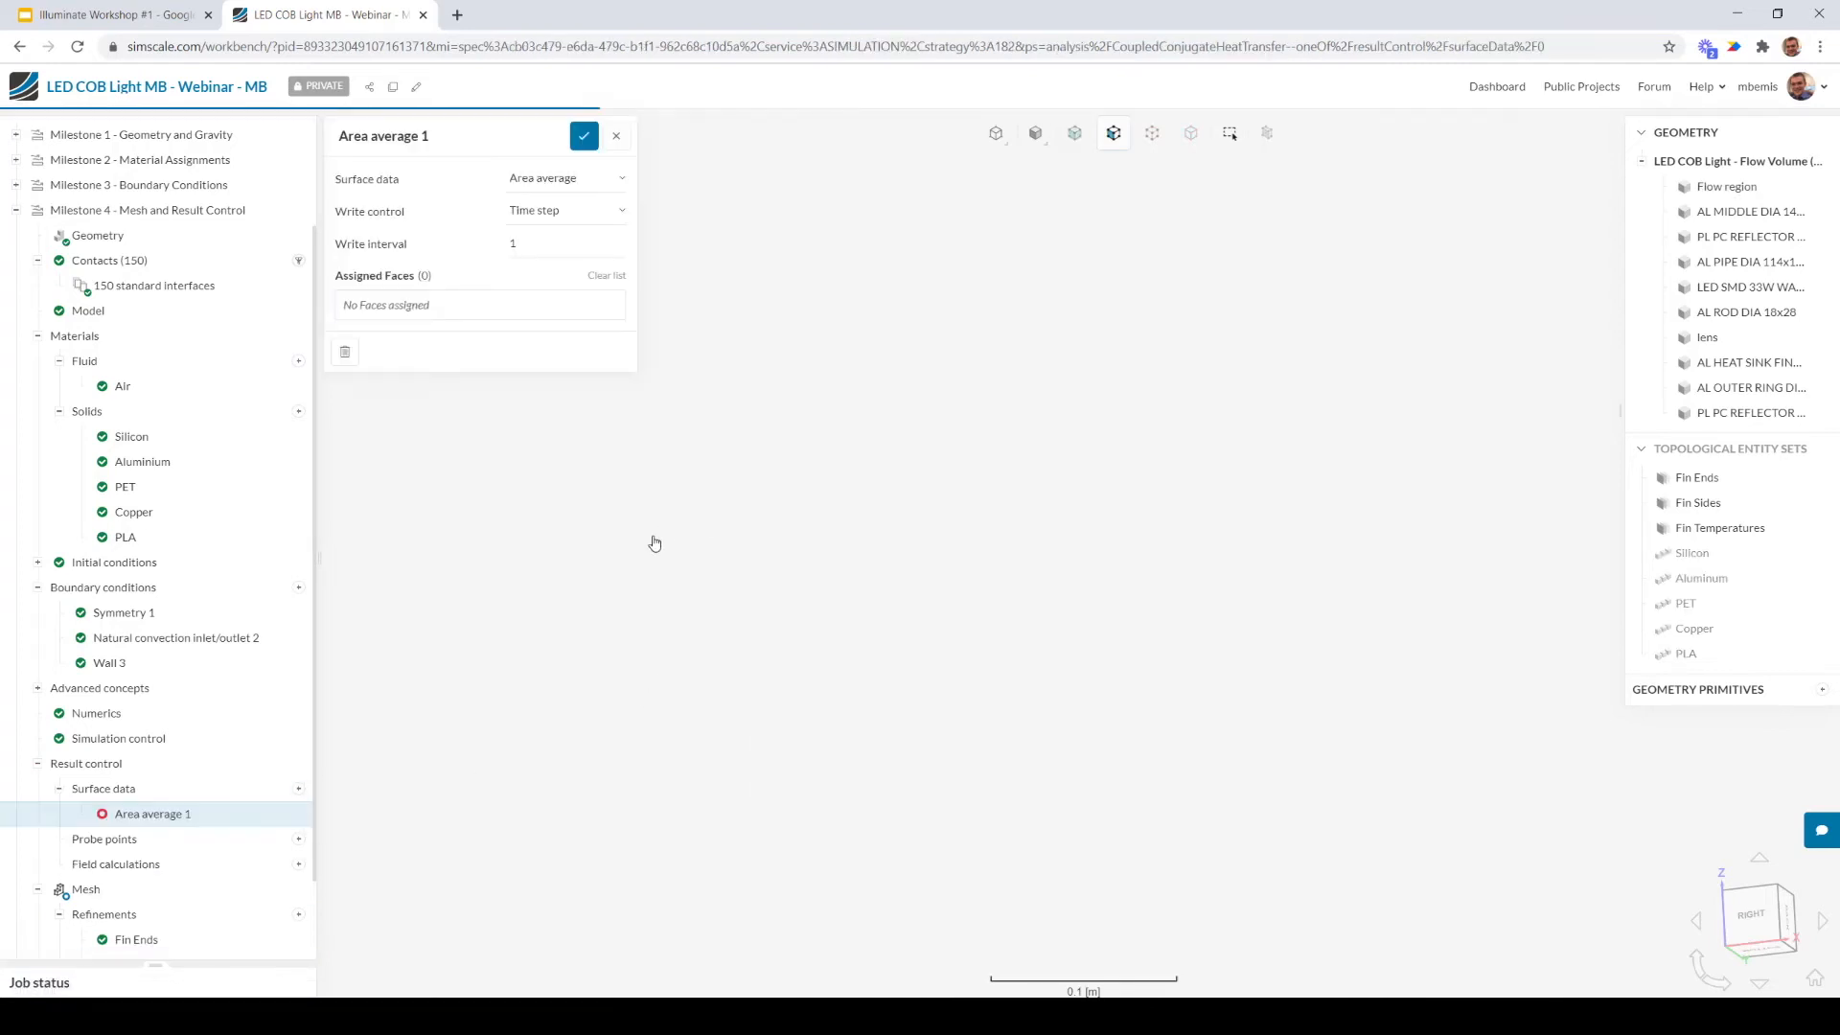
# Hide the flow region around the light and assign the exposed LED face to the area average
pyautogui.moveTo(627, 525); pyautogui.dragTo(958, 460)
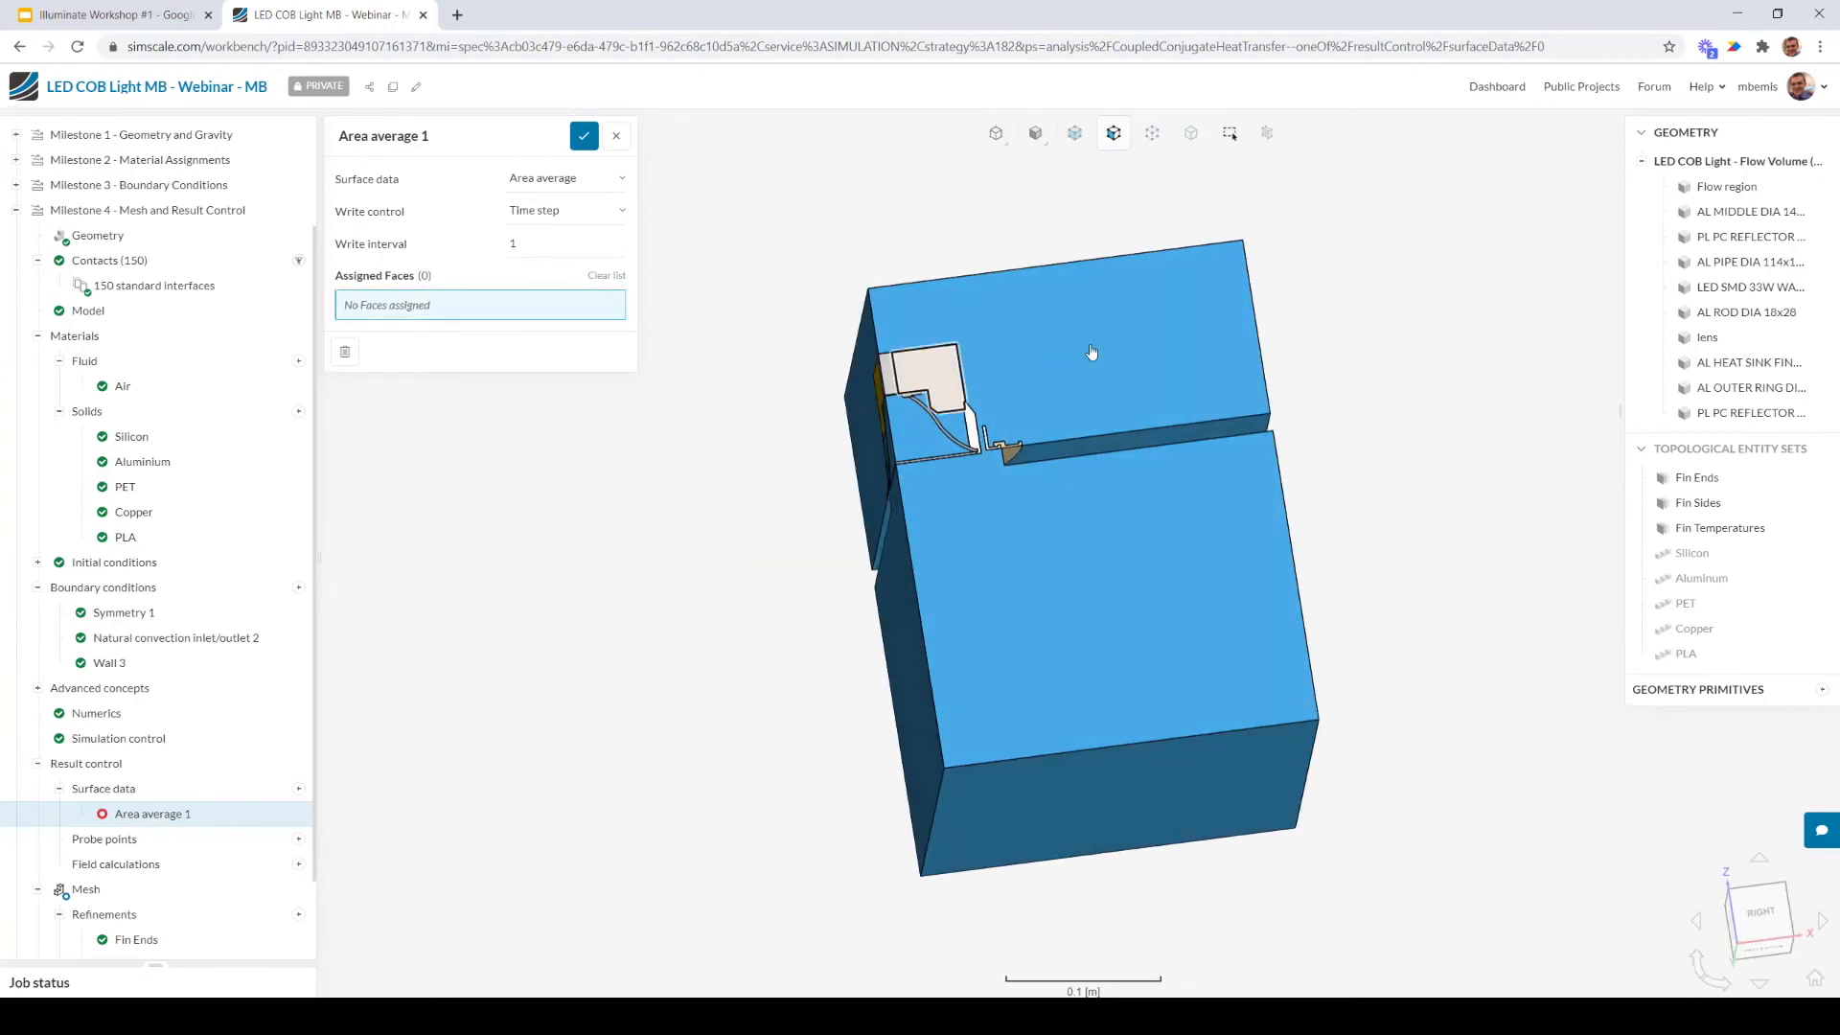
pyautogui.rightClick(1089, 347)
pyautogui.click(1139, 493)
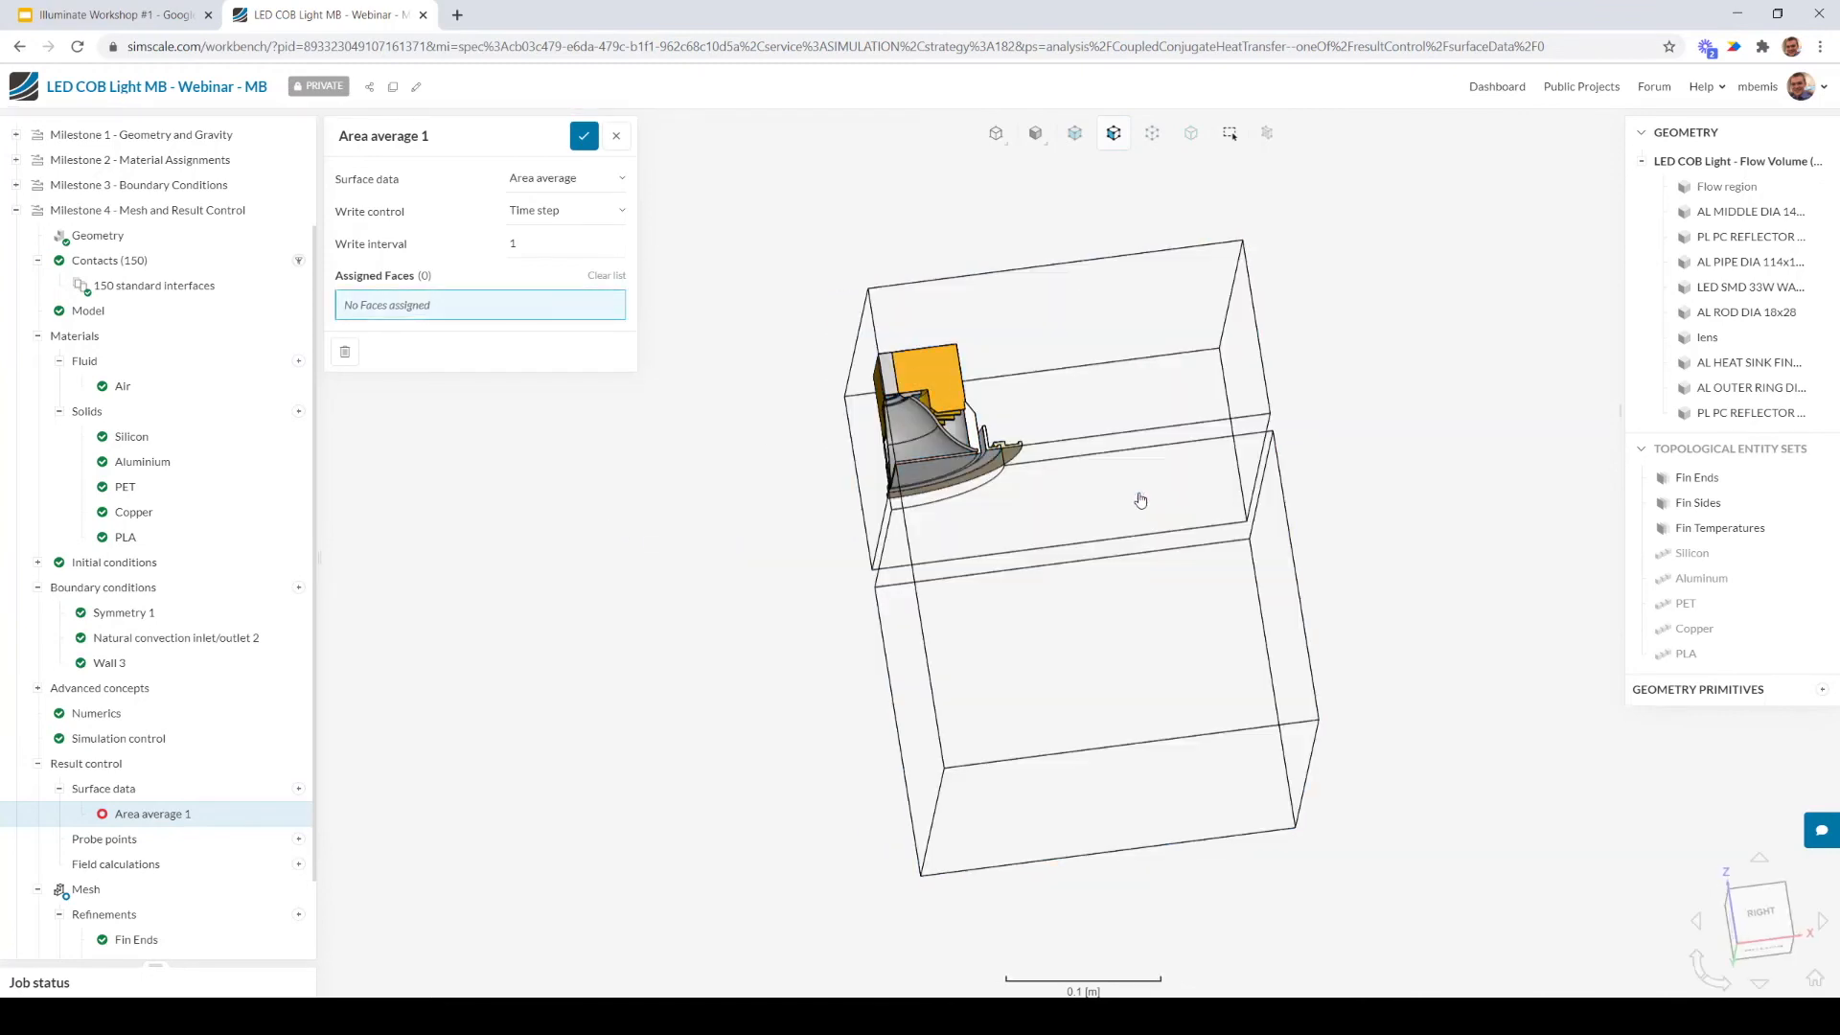
pyautogui.scroll(6, 952, 427)
pyautogui.scroll(2, 952, 428)
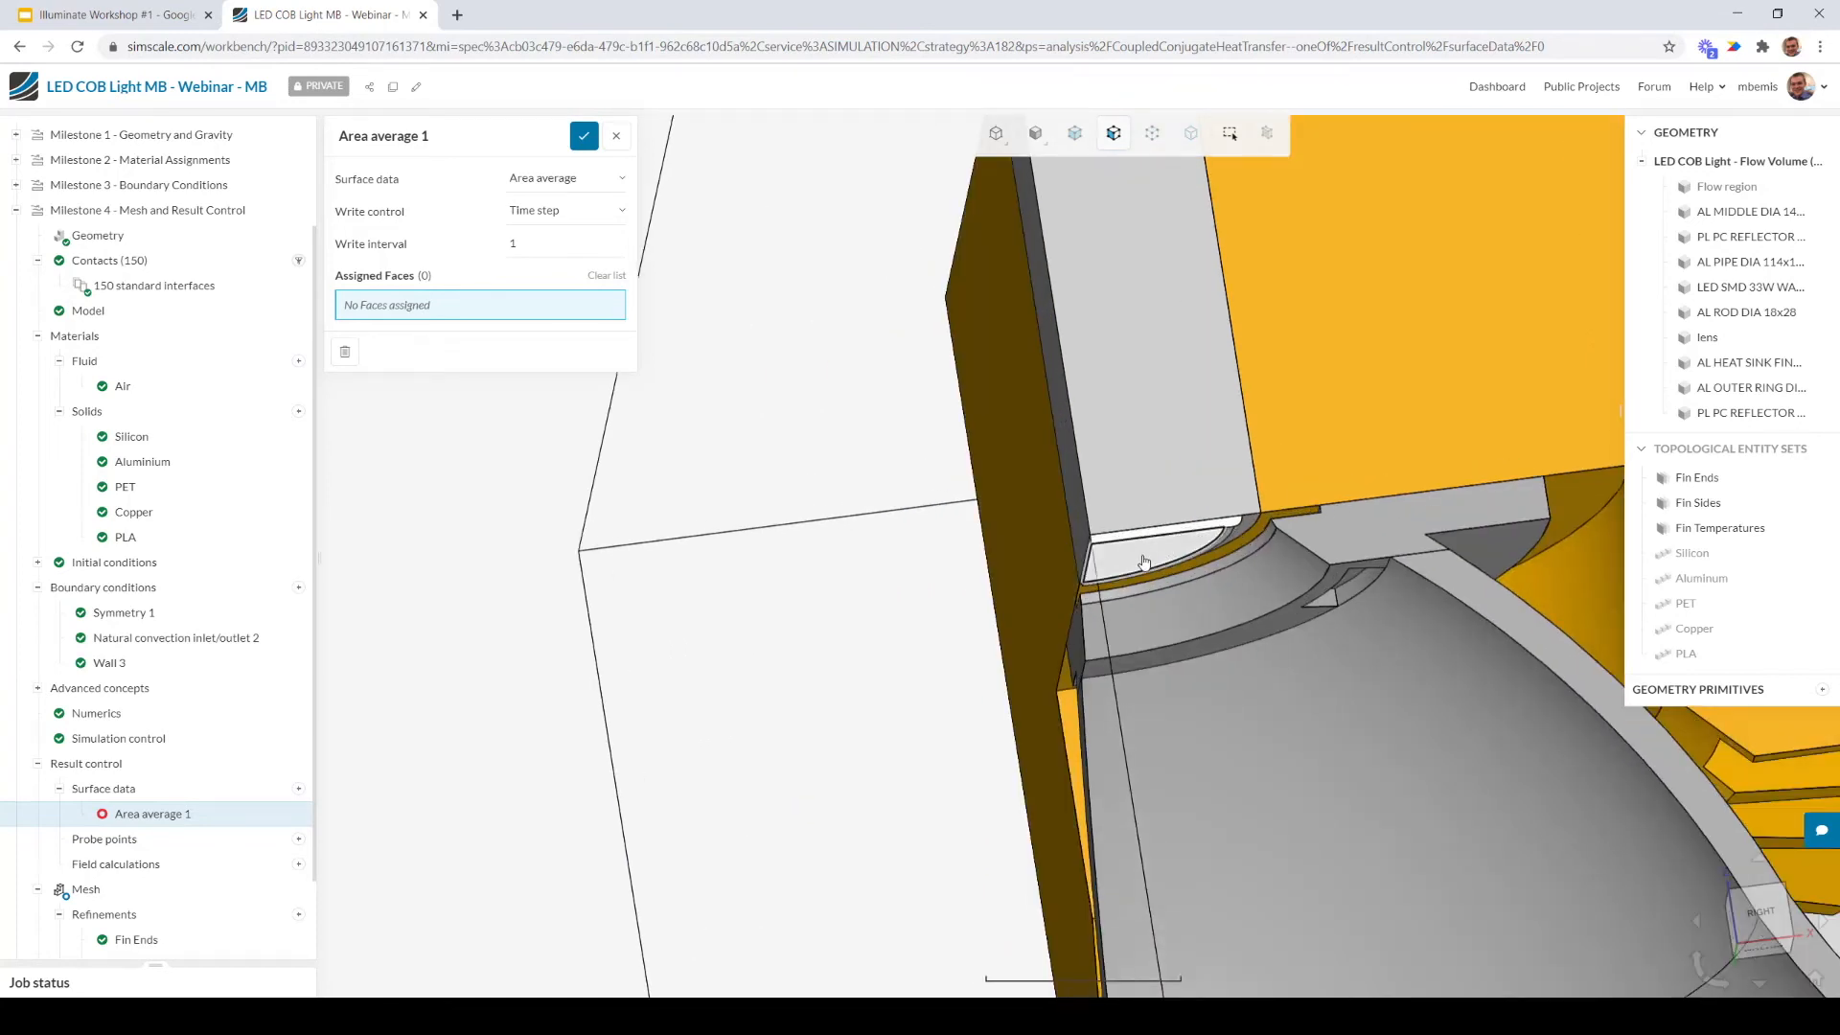
pyautogui.click(1144, 561)
# Rename the area average as LED and save it
pyautogui.click(409, 139)
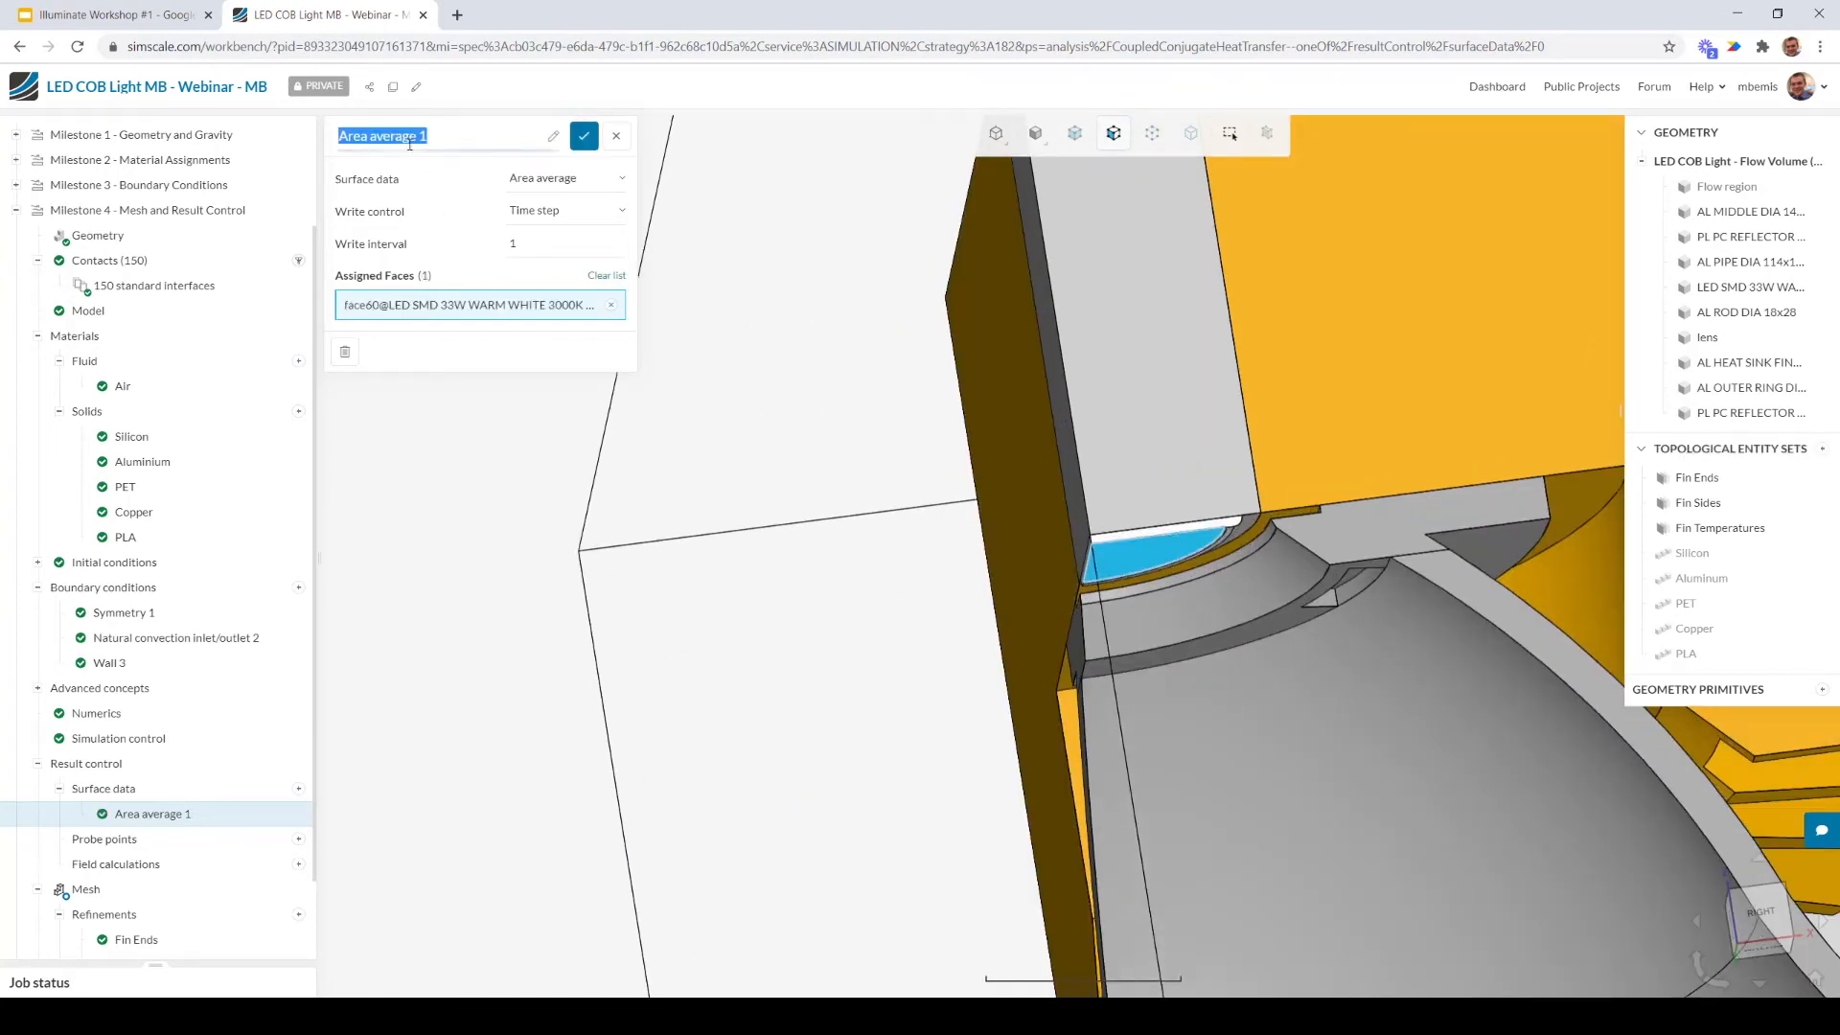
pyautogui.write('LED')
pyautogui.press('Return')
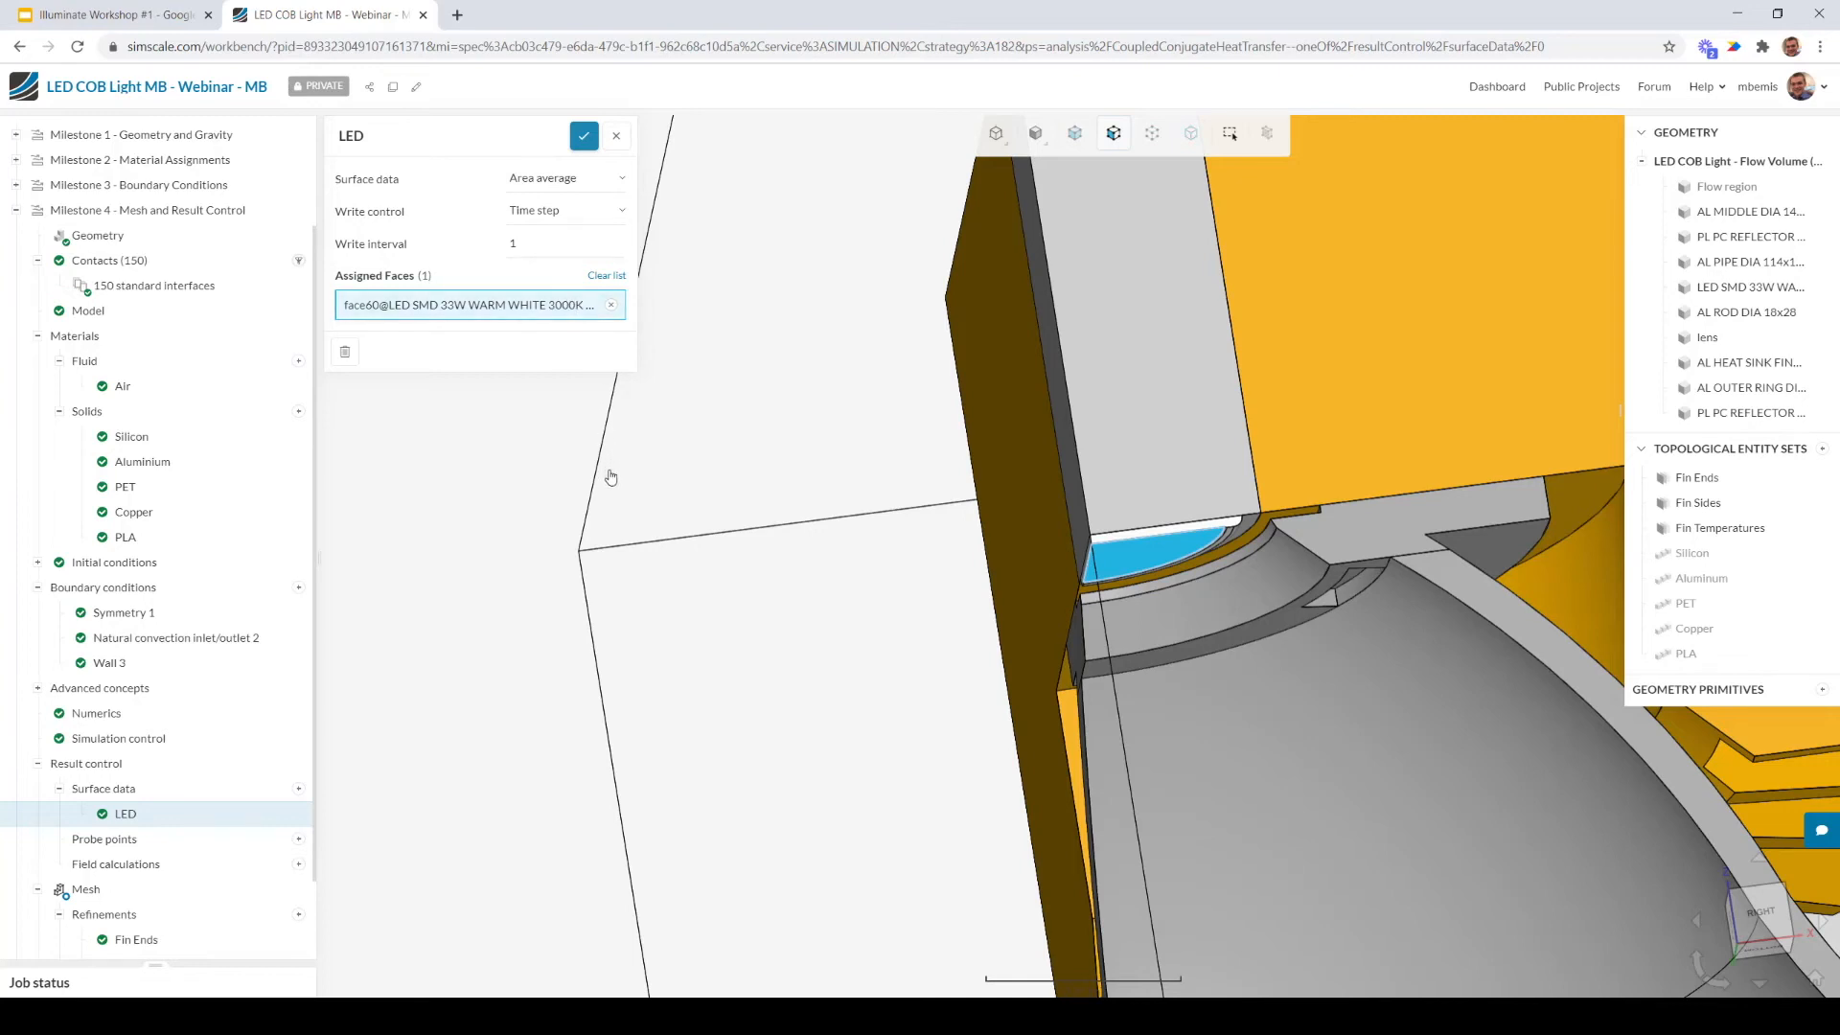
pyautogui.click(584, 135)
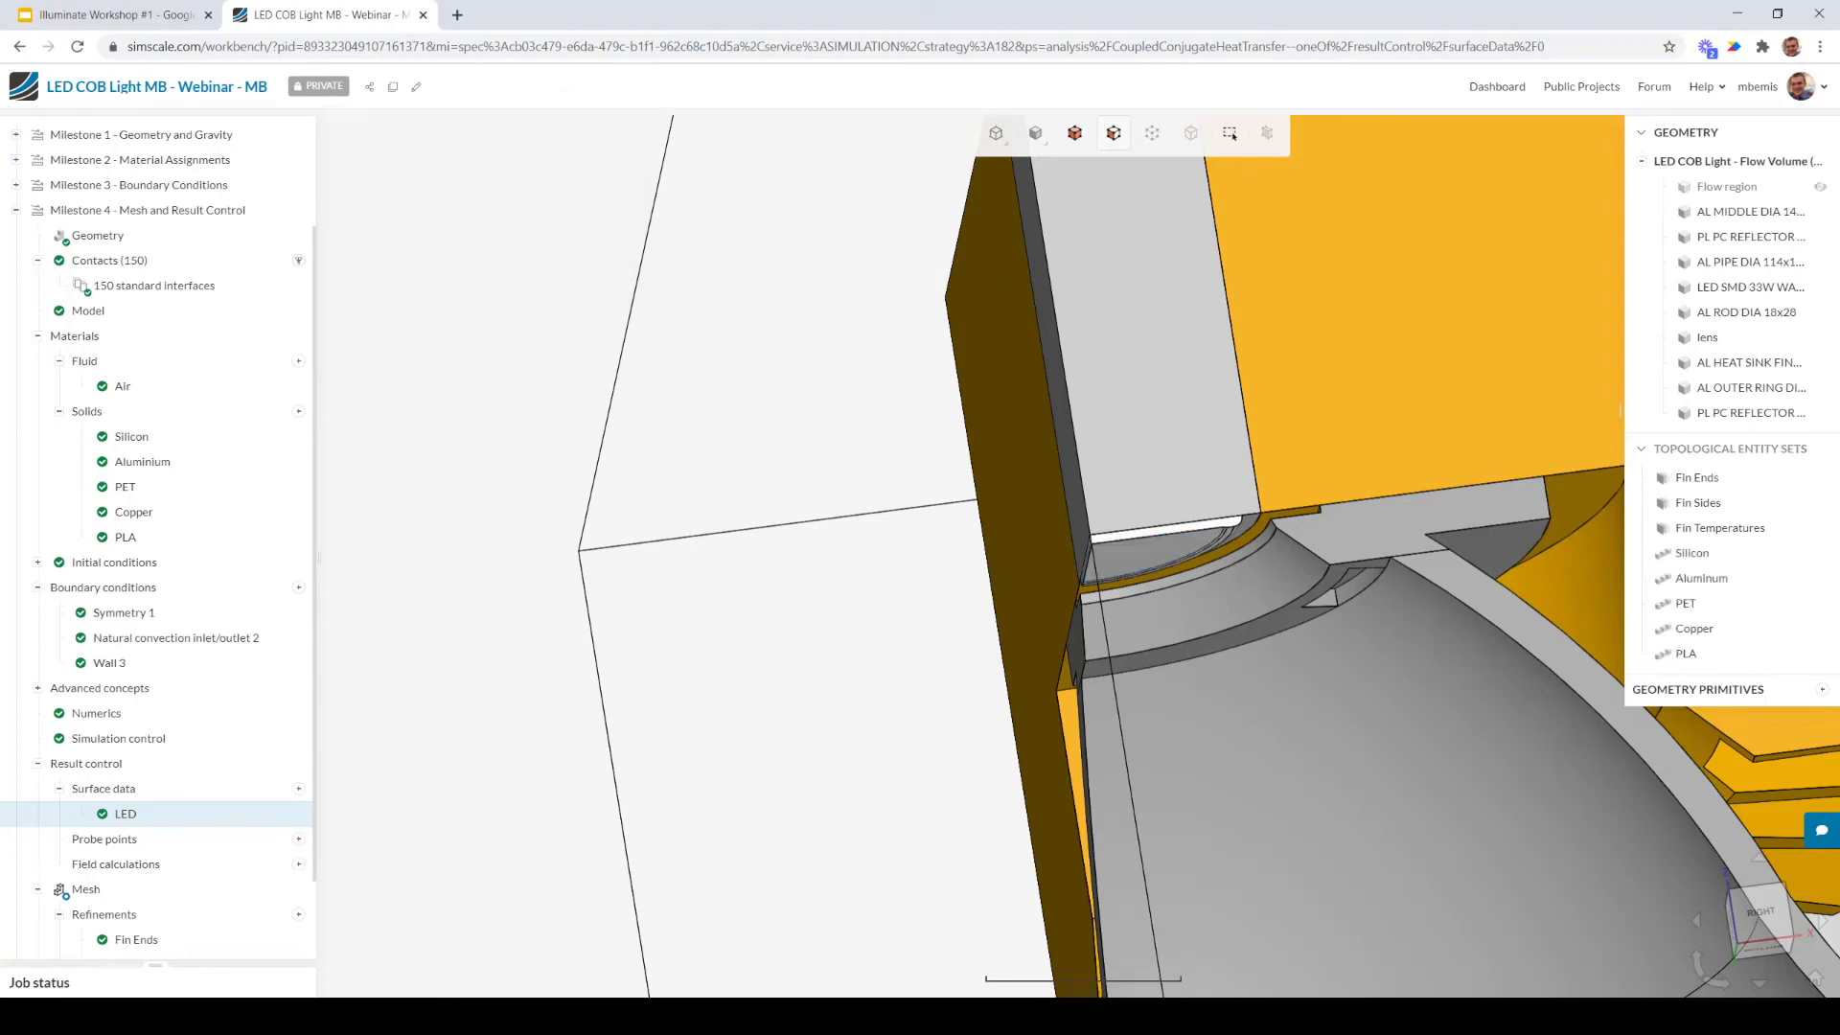
# Add a second area average result control and assign the side faces of four alternating heat sink fins to it
pyautogui.click(299, 788)
pyautogui.click(363, 799)
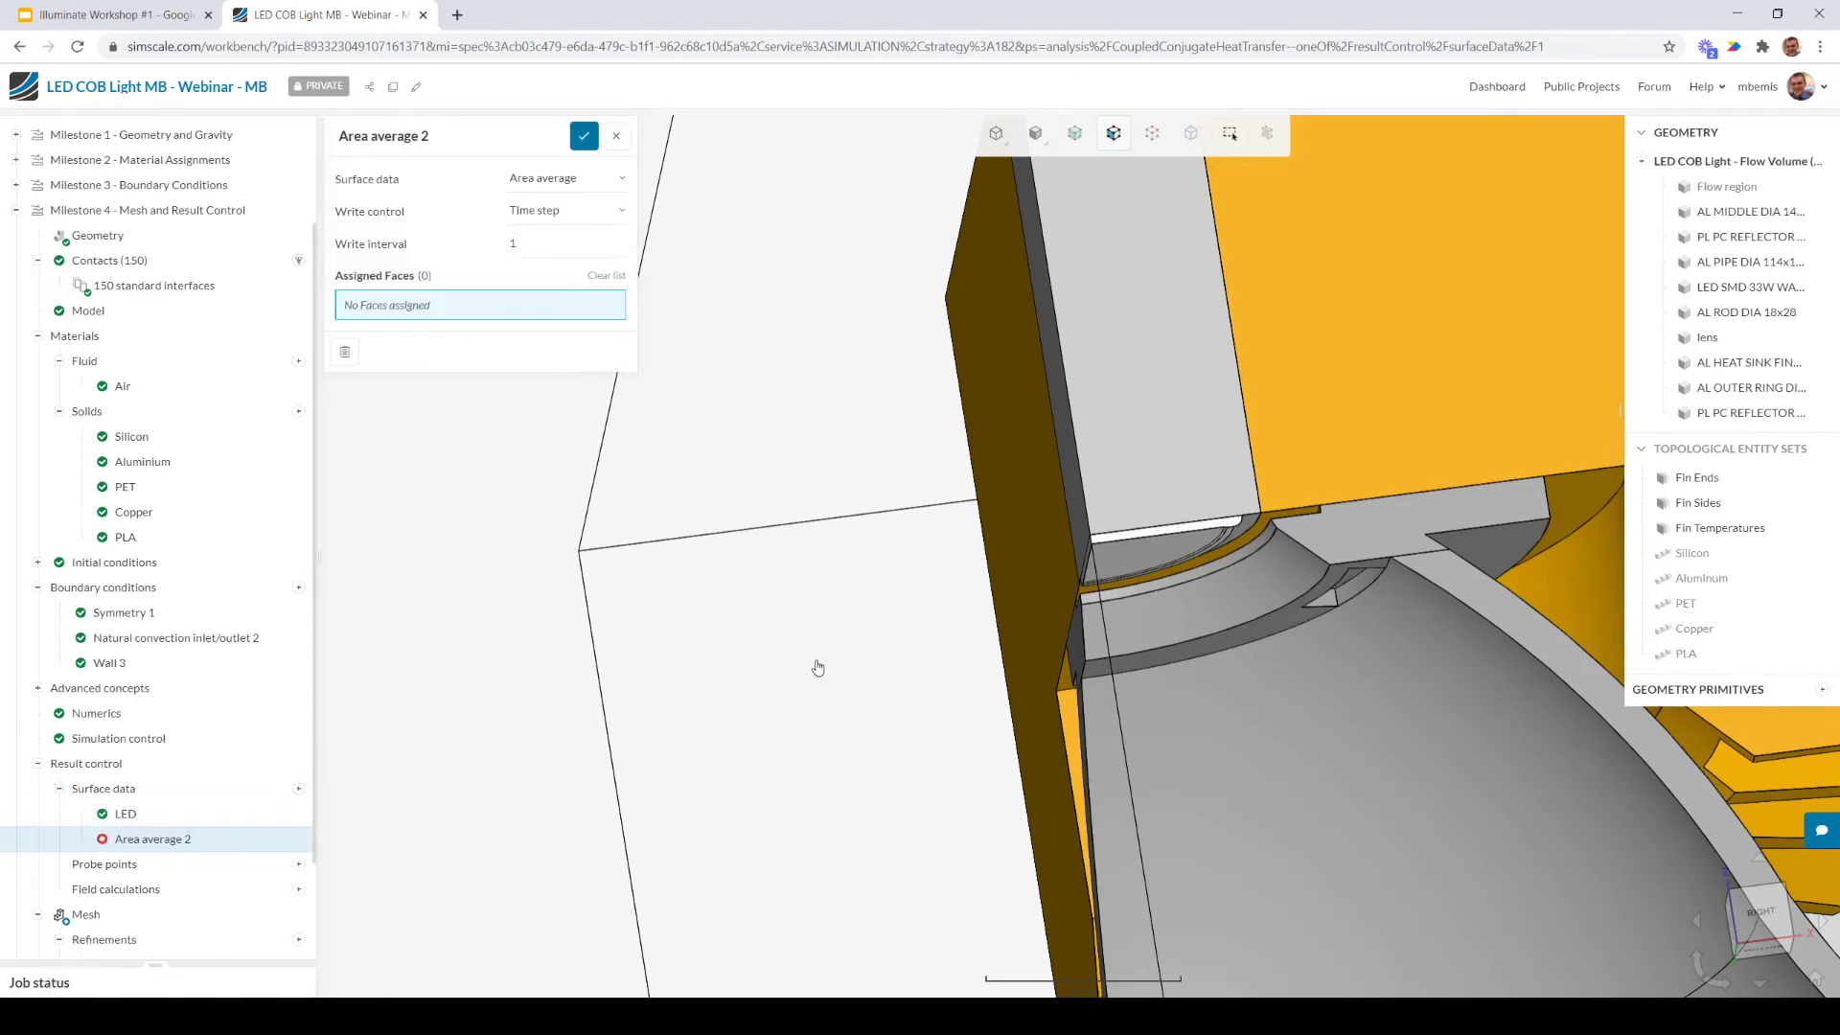
pyautogui.scroll(-6, 817, 668)
pyautogui.moveTo(705, 755); pyautogui.dragTo(845, 588, button='right')
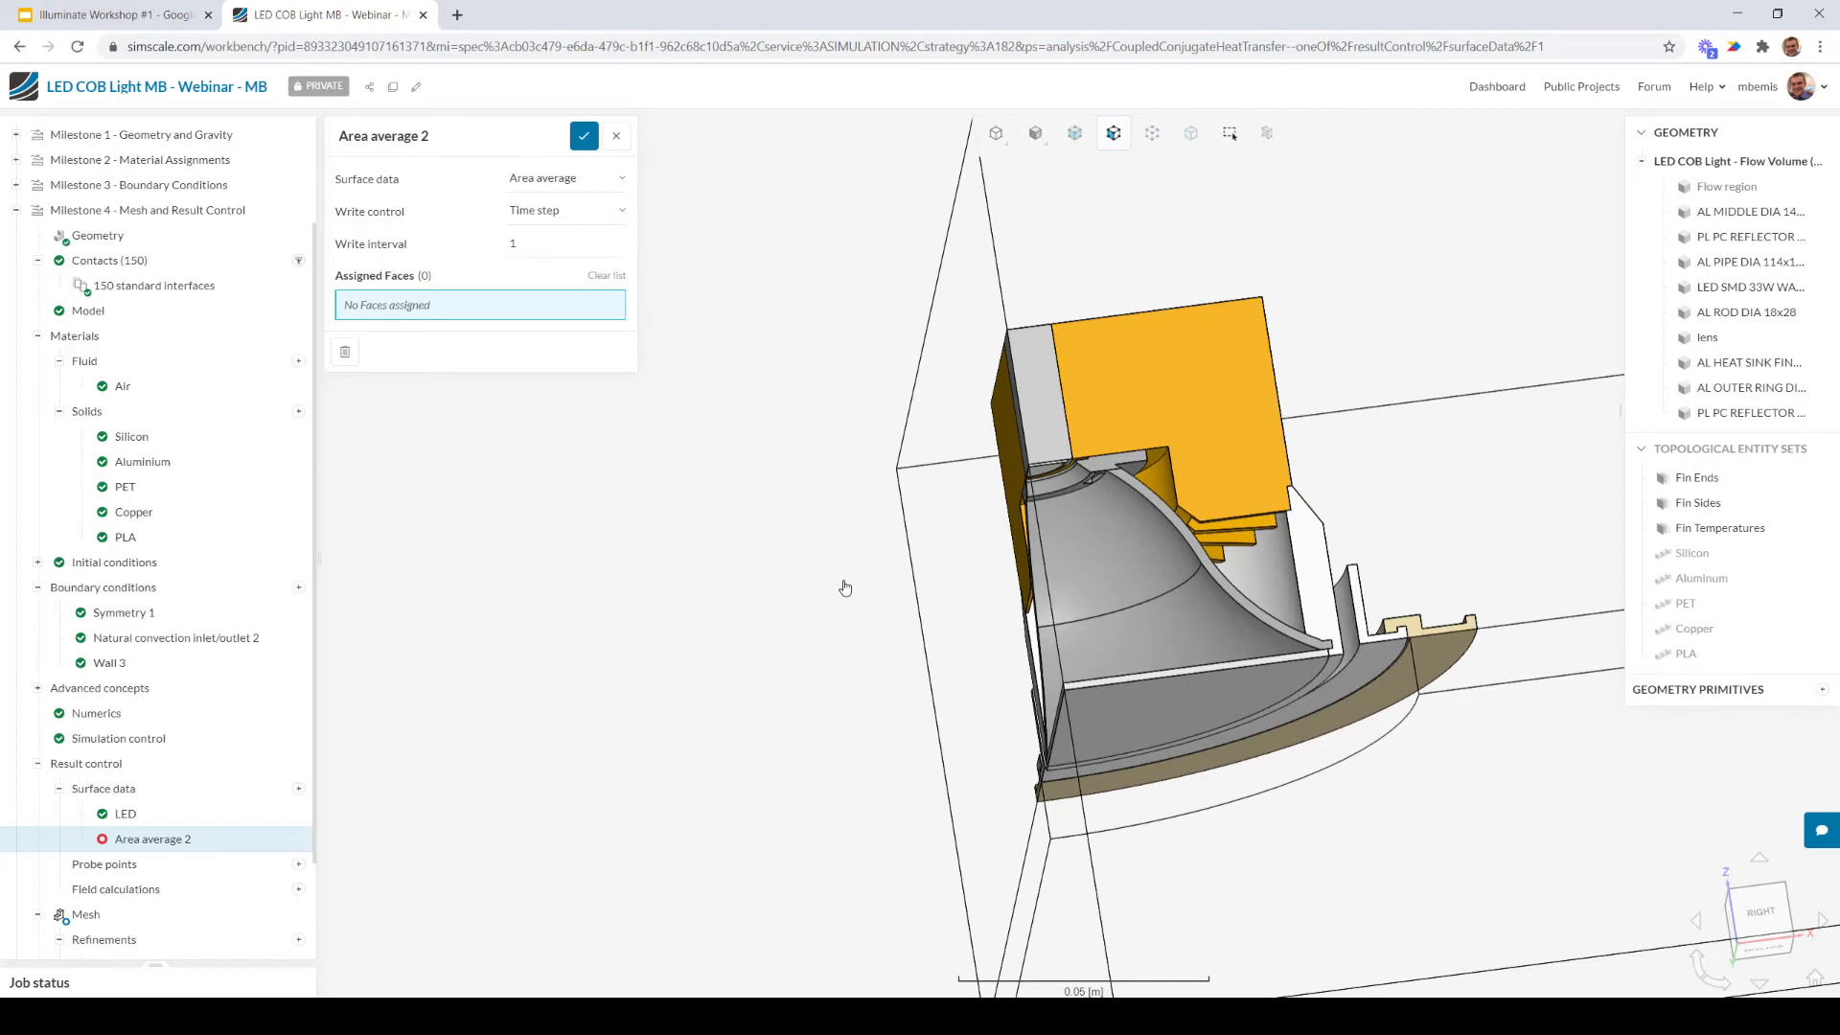
pyautogui.scroll(-5, 1012, 515)
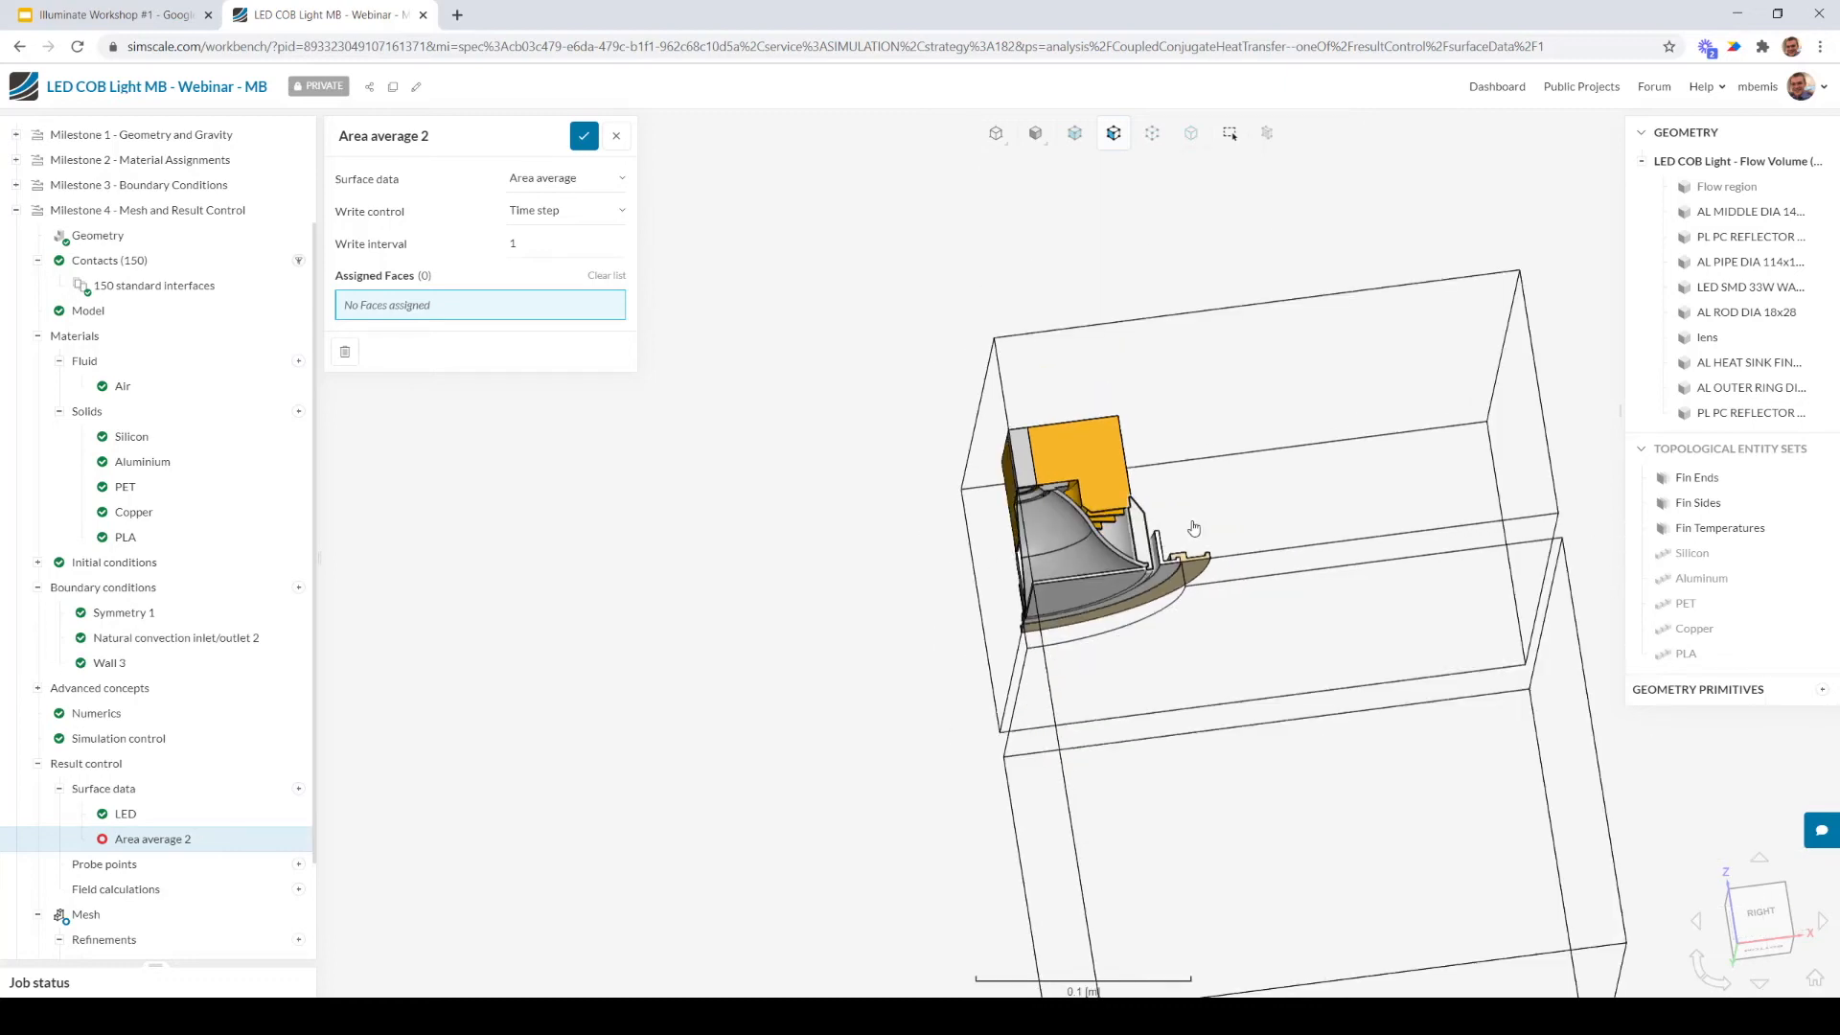
pyautogui.scroll(5, 1002, 604)
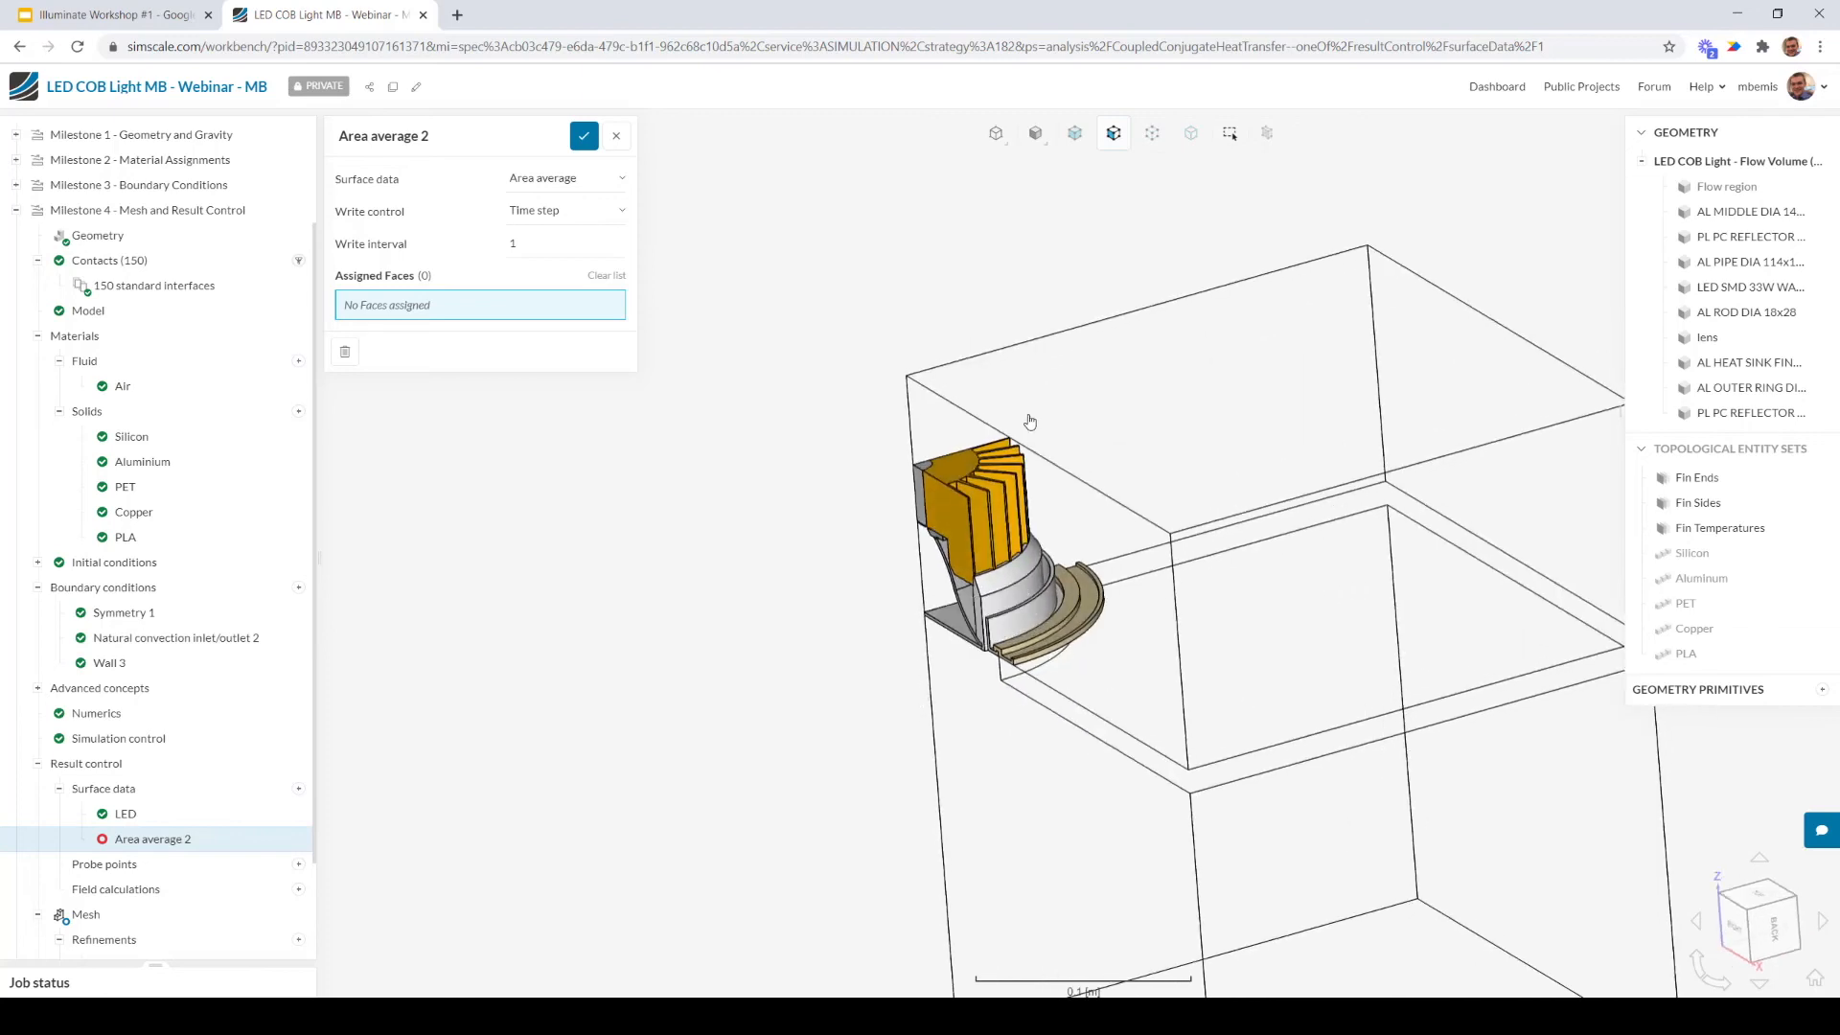
pyautogui.scroll(3, 1030, 469)
pyautogui.click(891, 671)
pyautogui.click(992, 573)
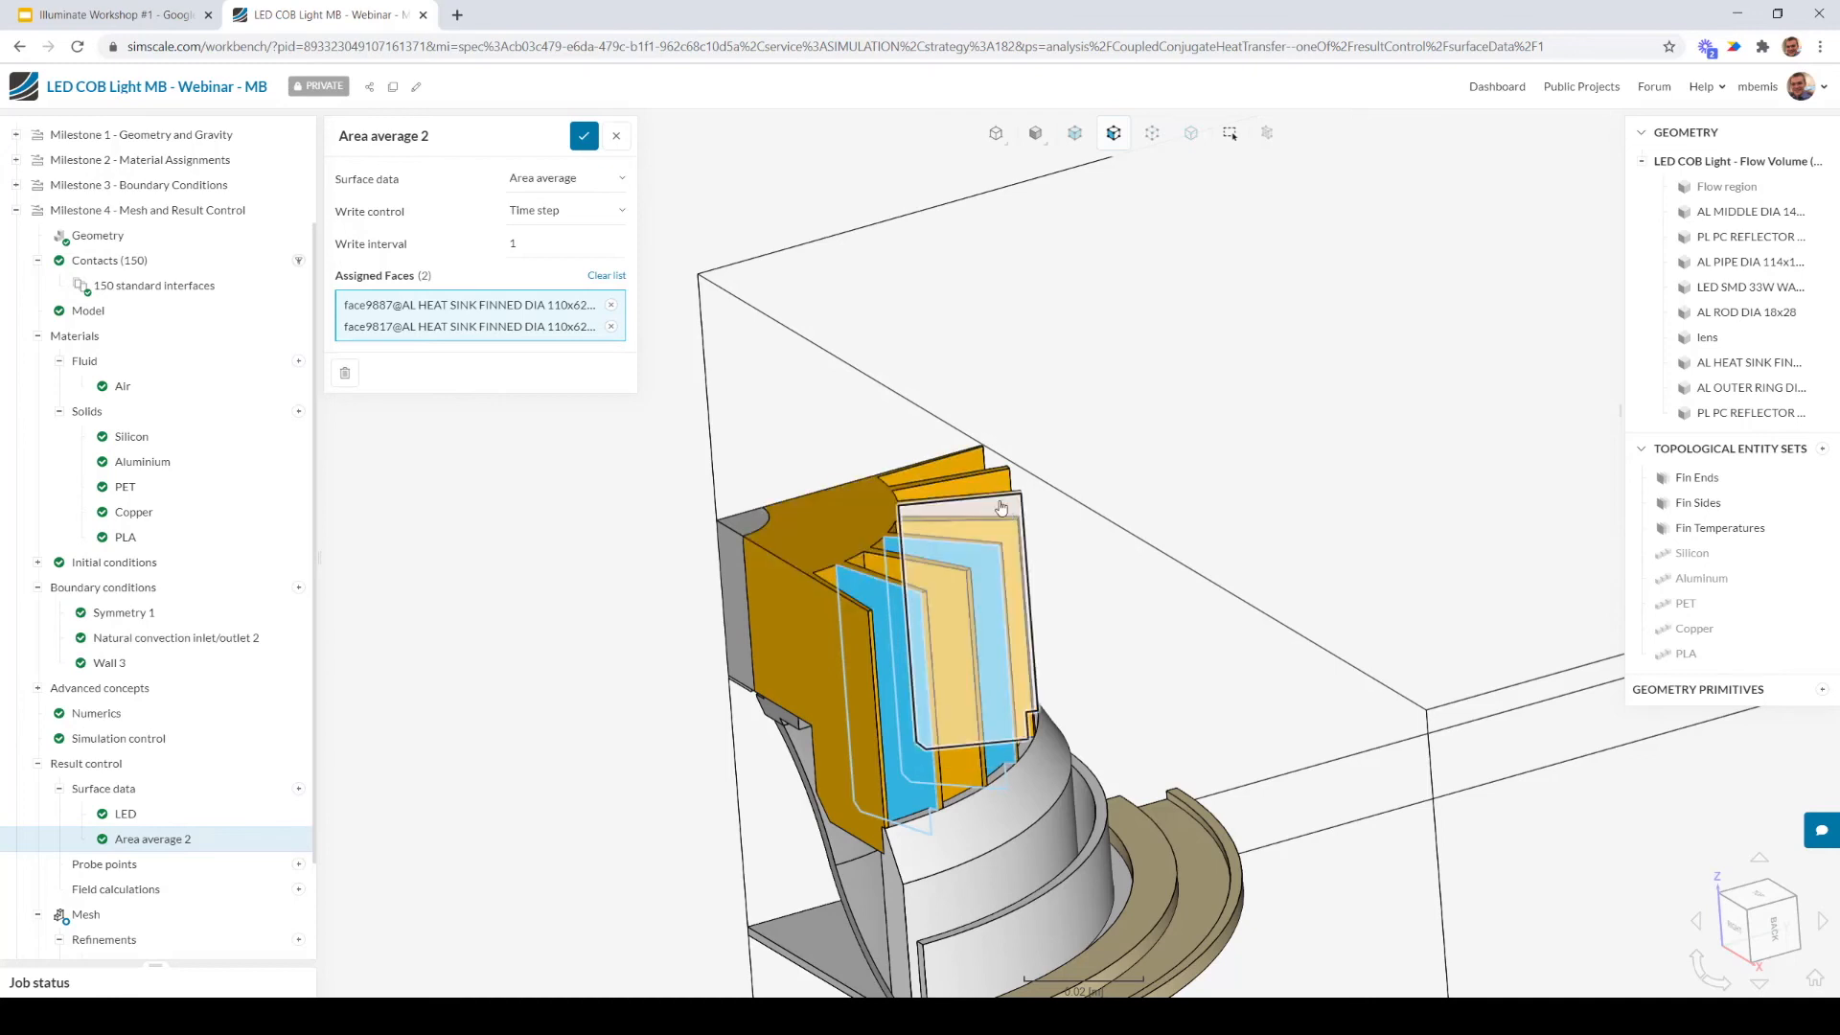
pyautogui.click(1006, 516)
pyautogui.click(960, 473)
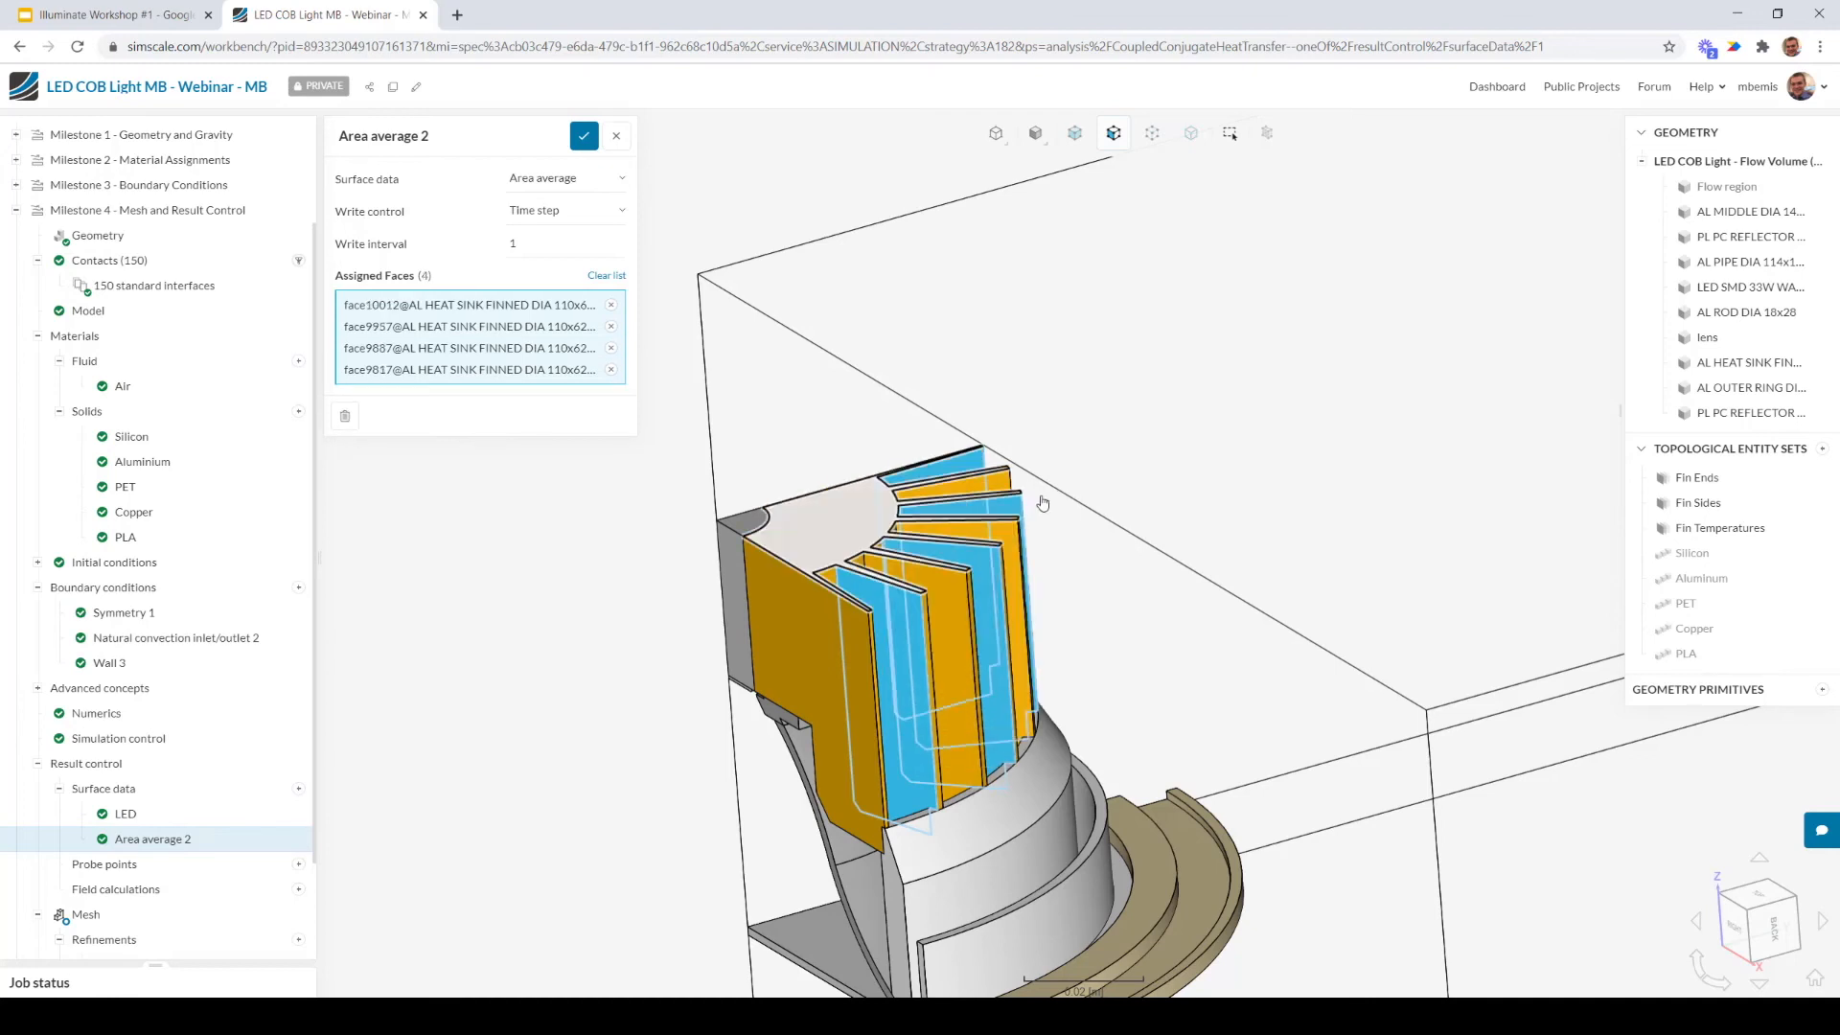
# Rename the second area average as Heat Sink Fin and save it
pyautogui.scroll(-3, 1043, 501)
pyautogui.moveTo(1080, 547); pyautogui.dragTo(1047, 569)
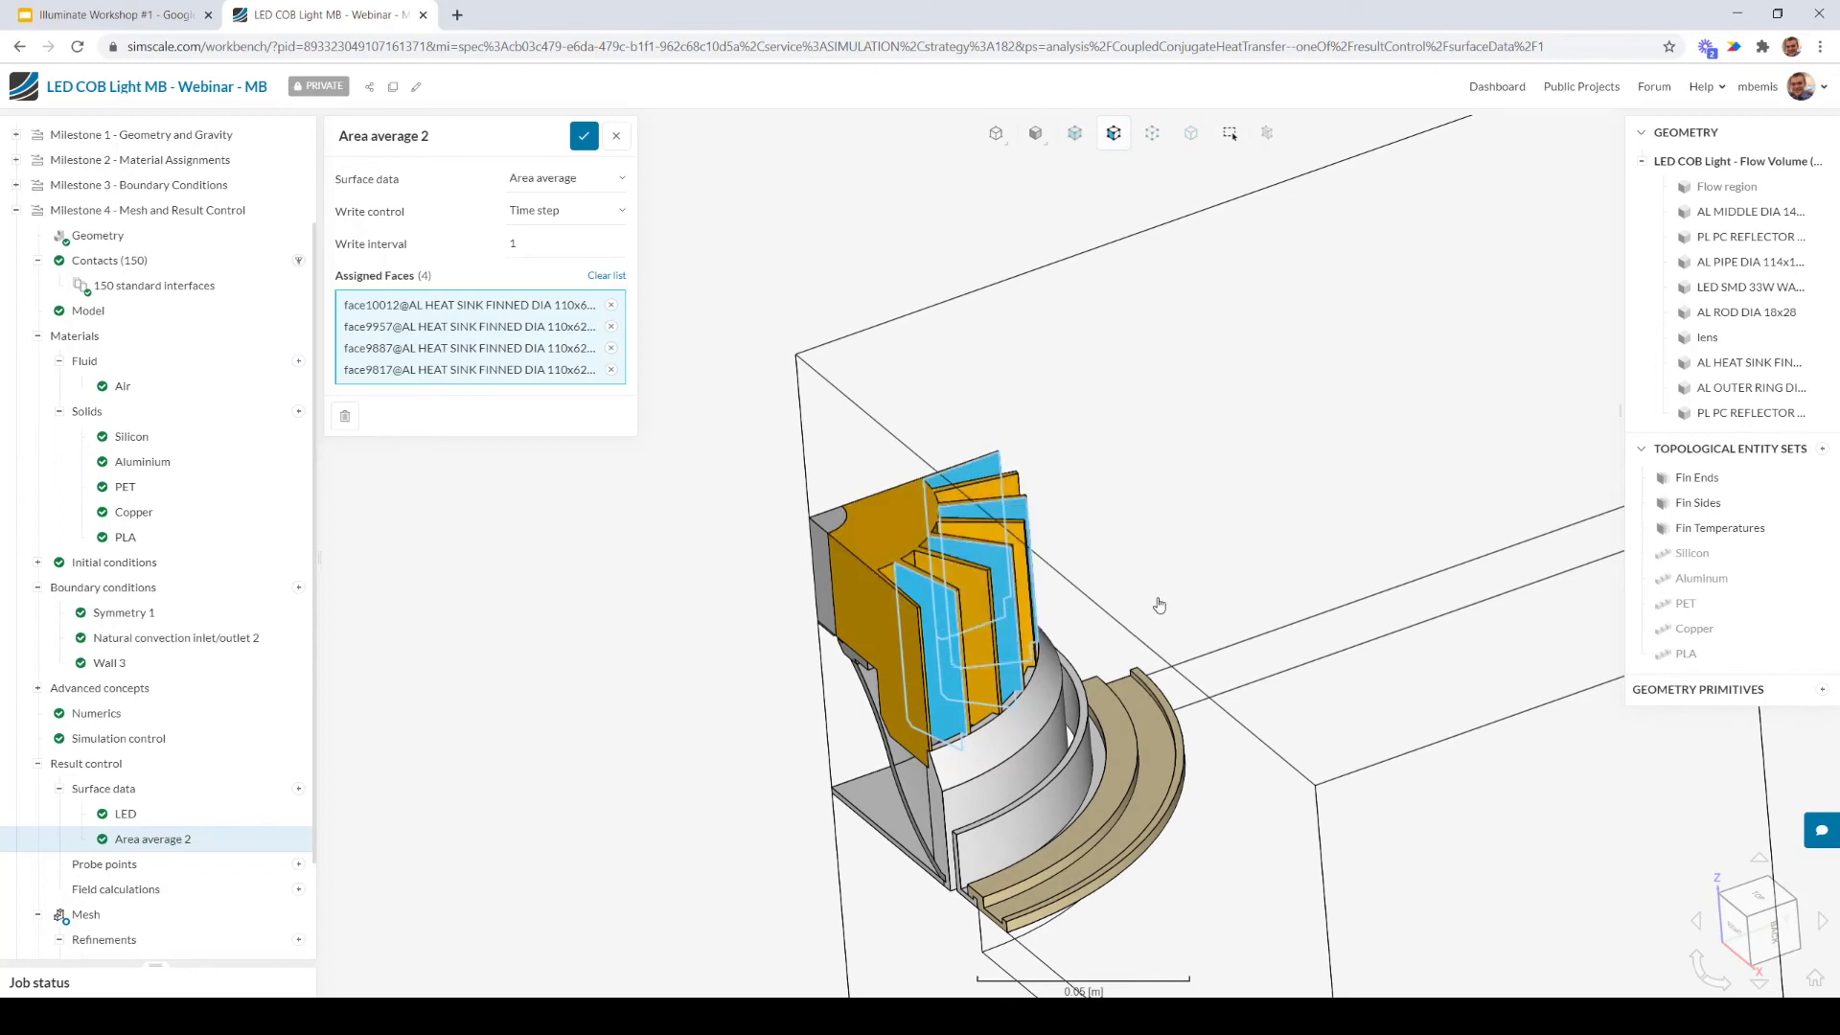
pyautogui.click(437, 135)
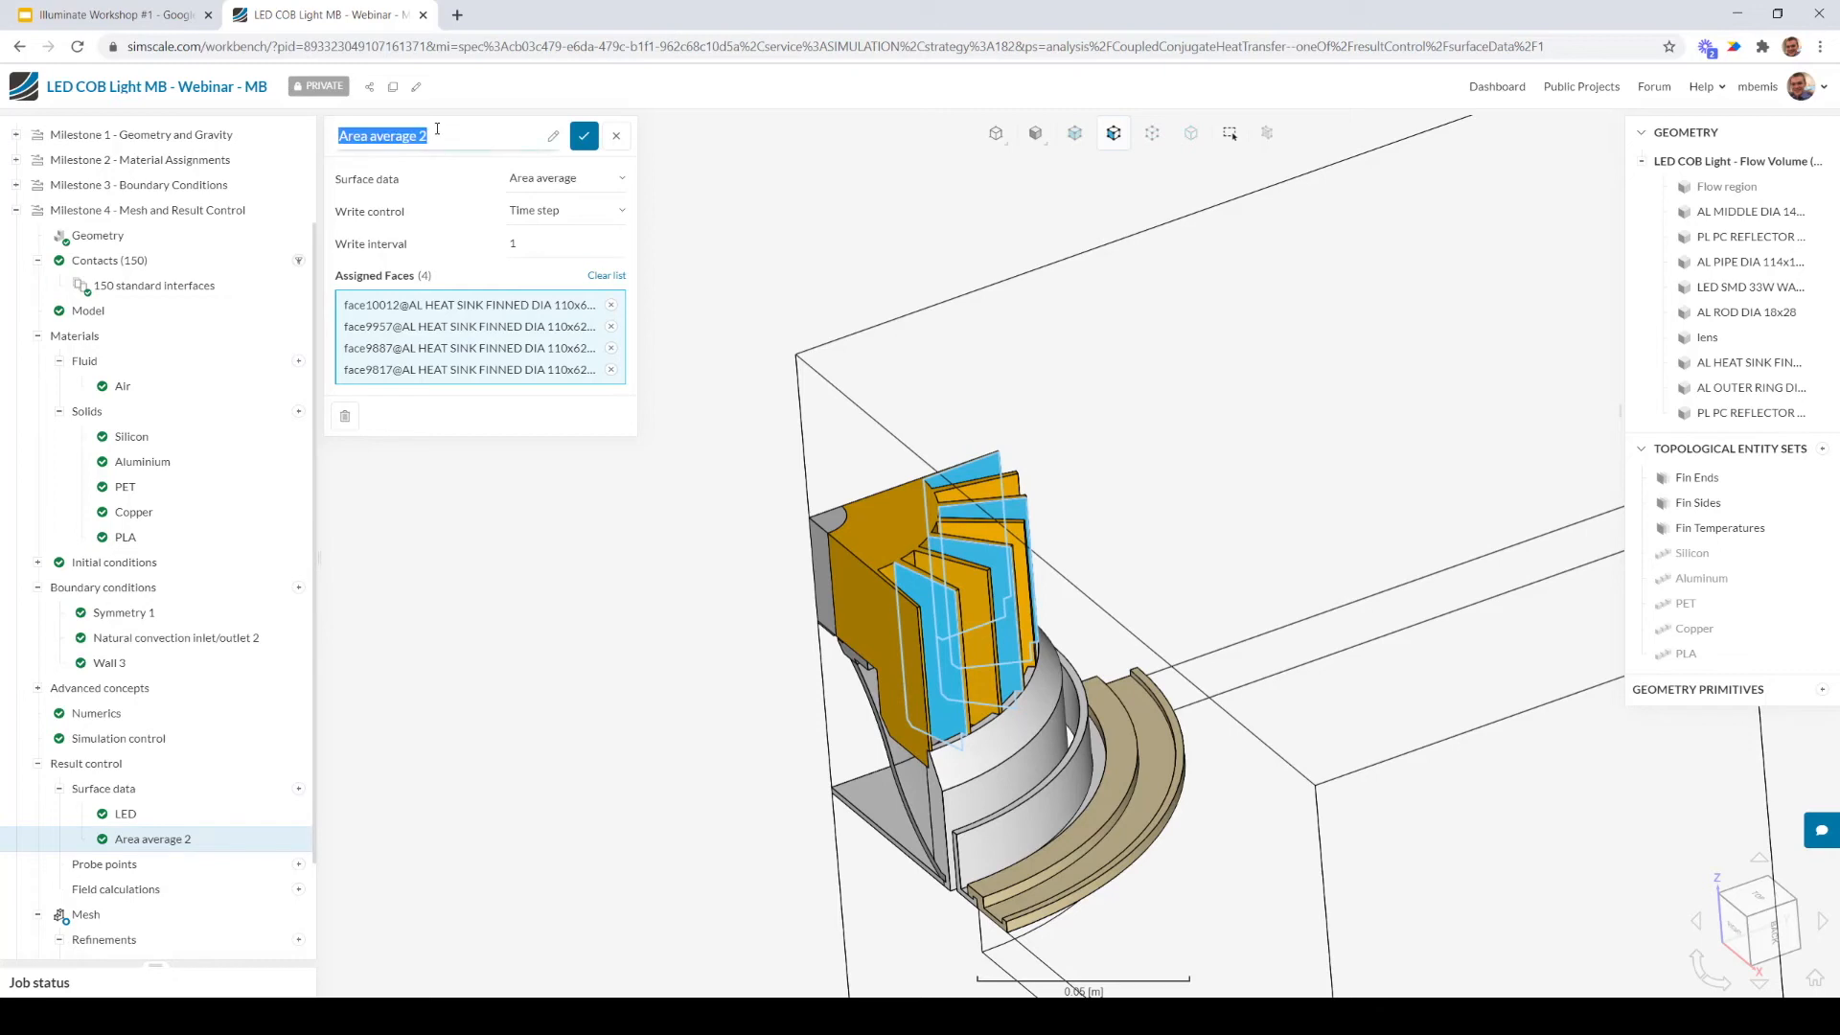
pyautogui.write('Heat Sink Fin')
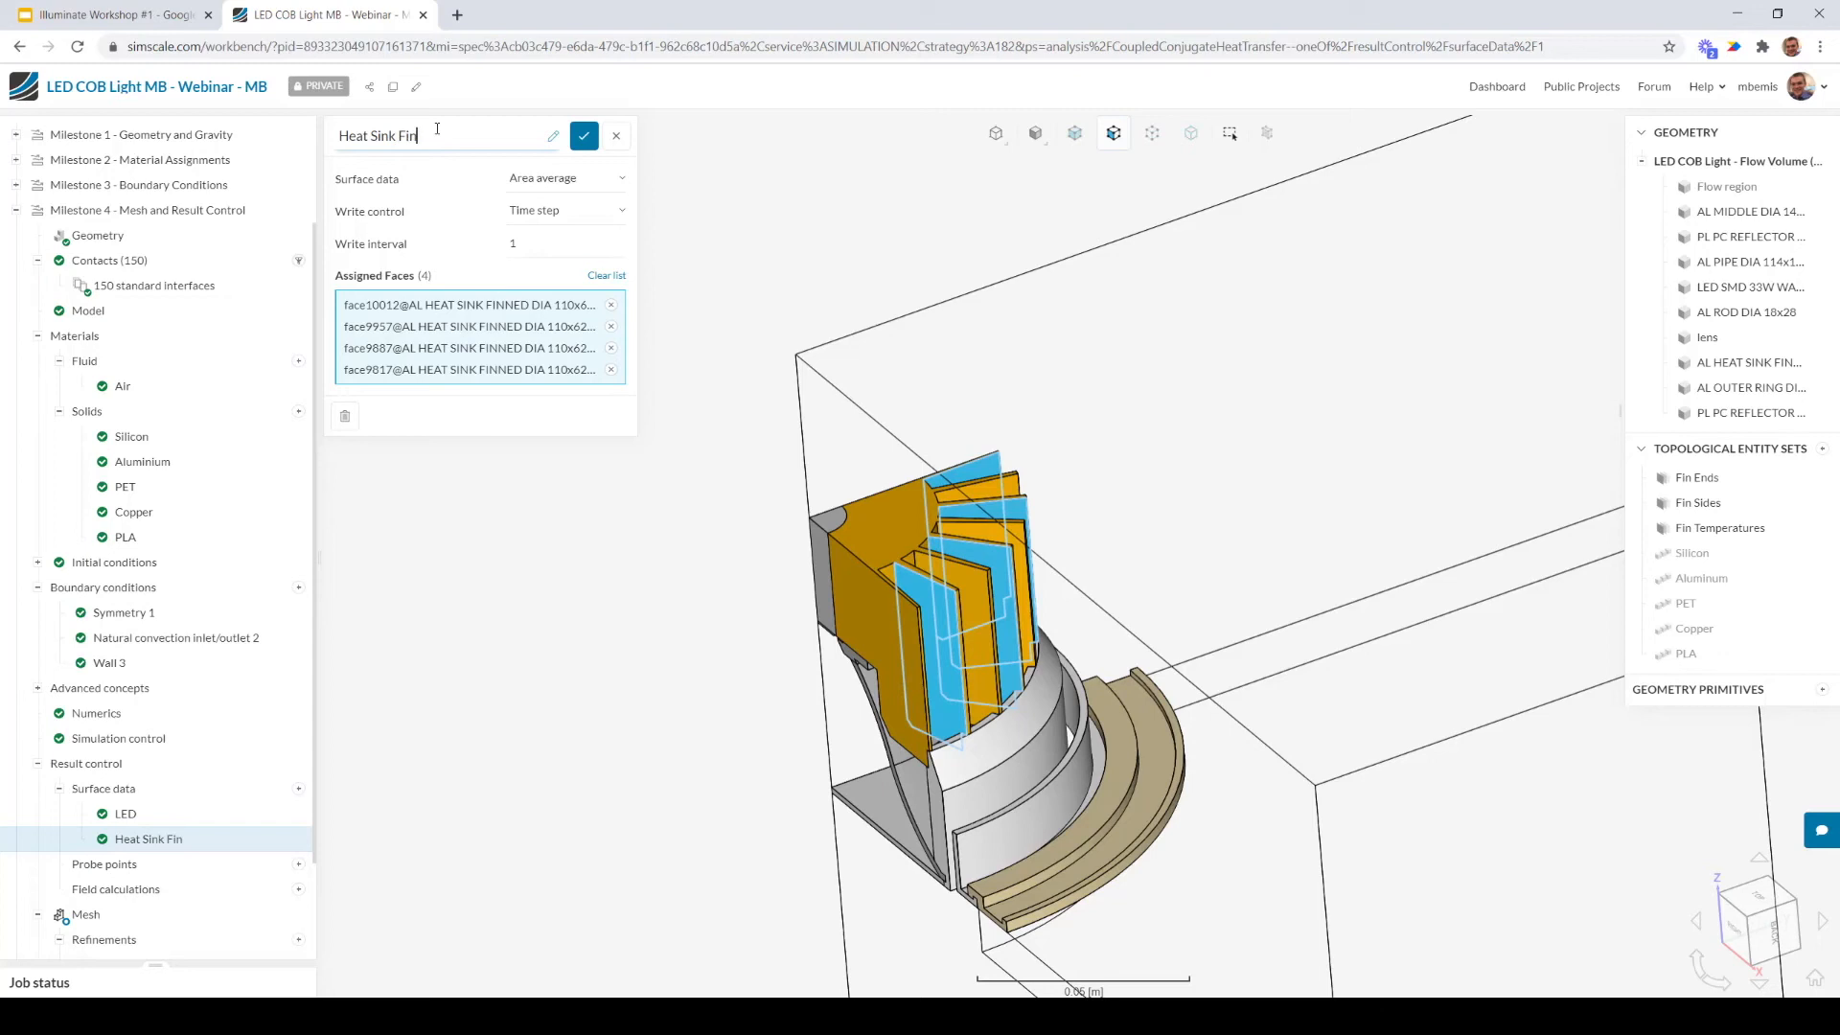
pyautogui.click(585, 139)
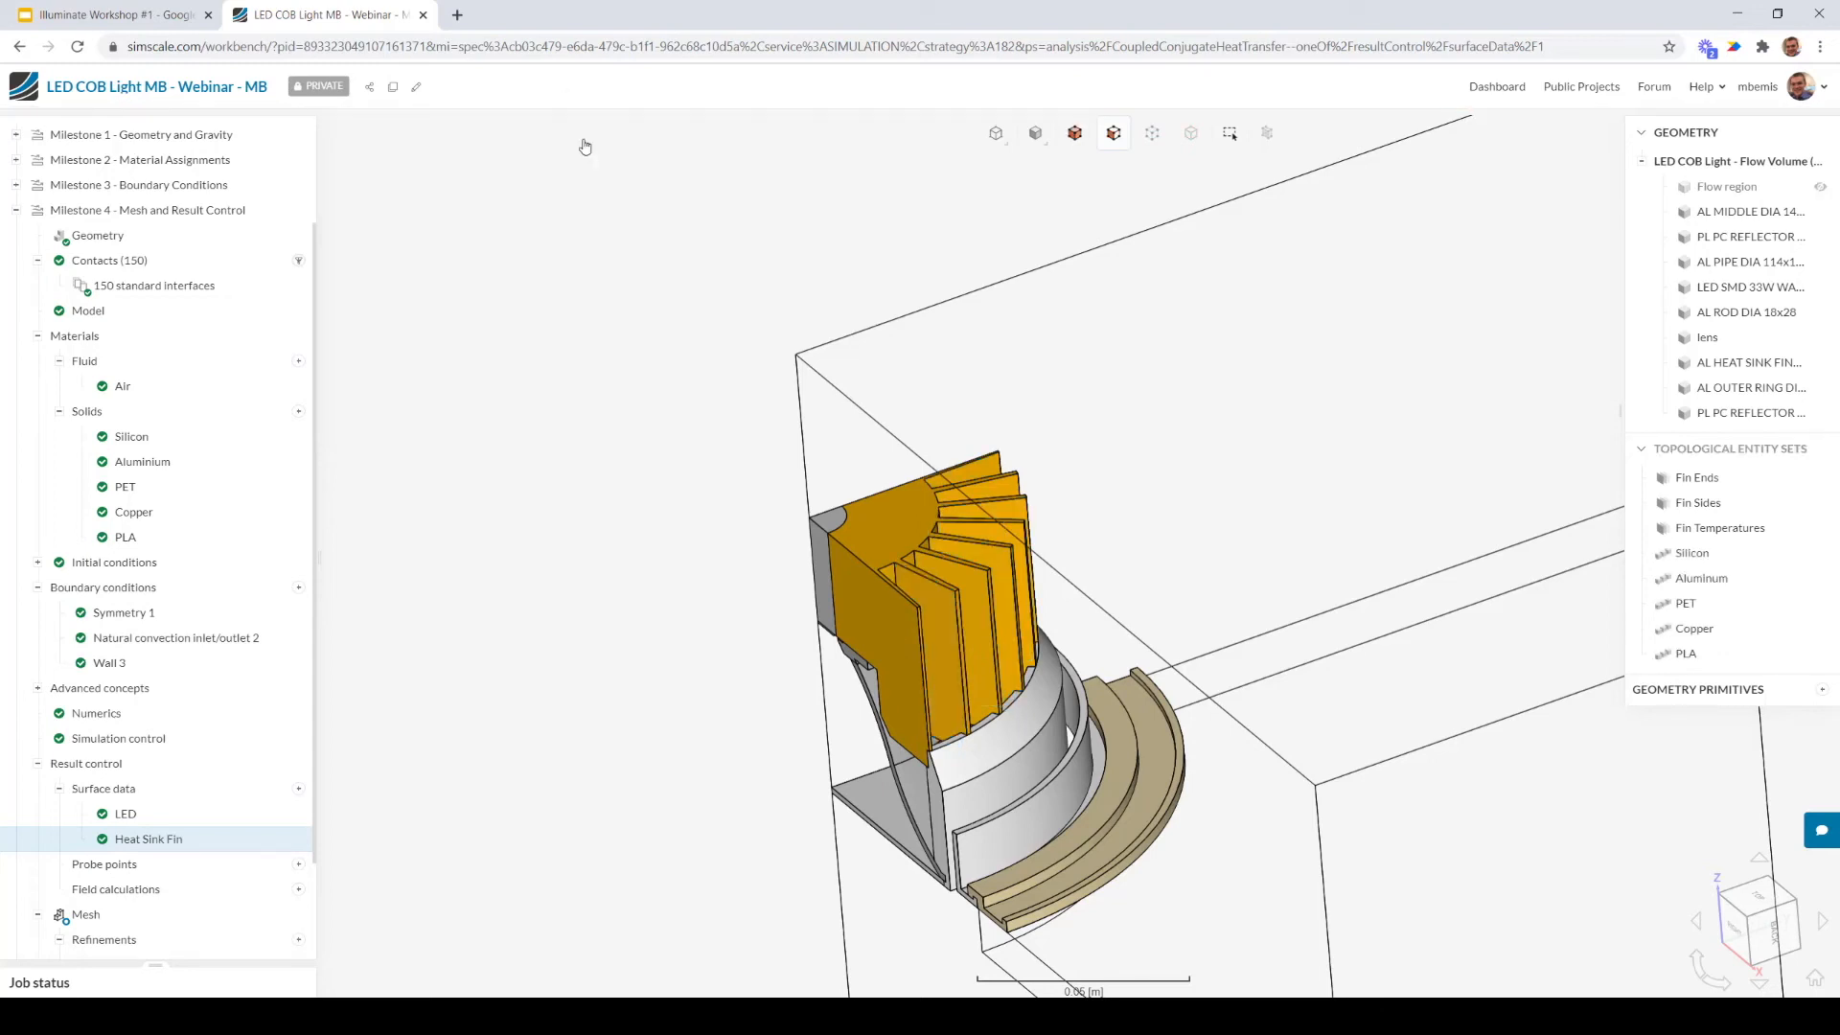
# Collapse Milestone 4, expand the Milestone 5 - Start Simulation setup and close its analysis settings
pyautogui.click(16, 210)
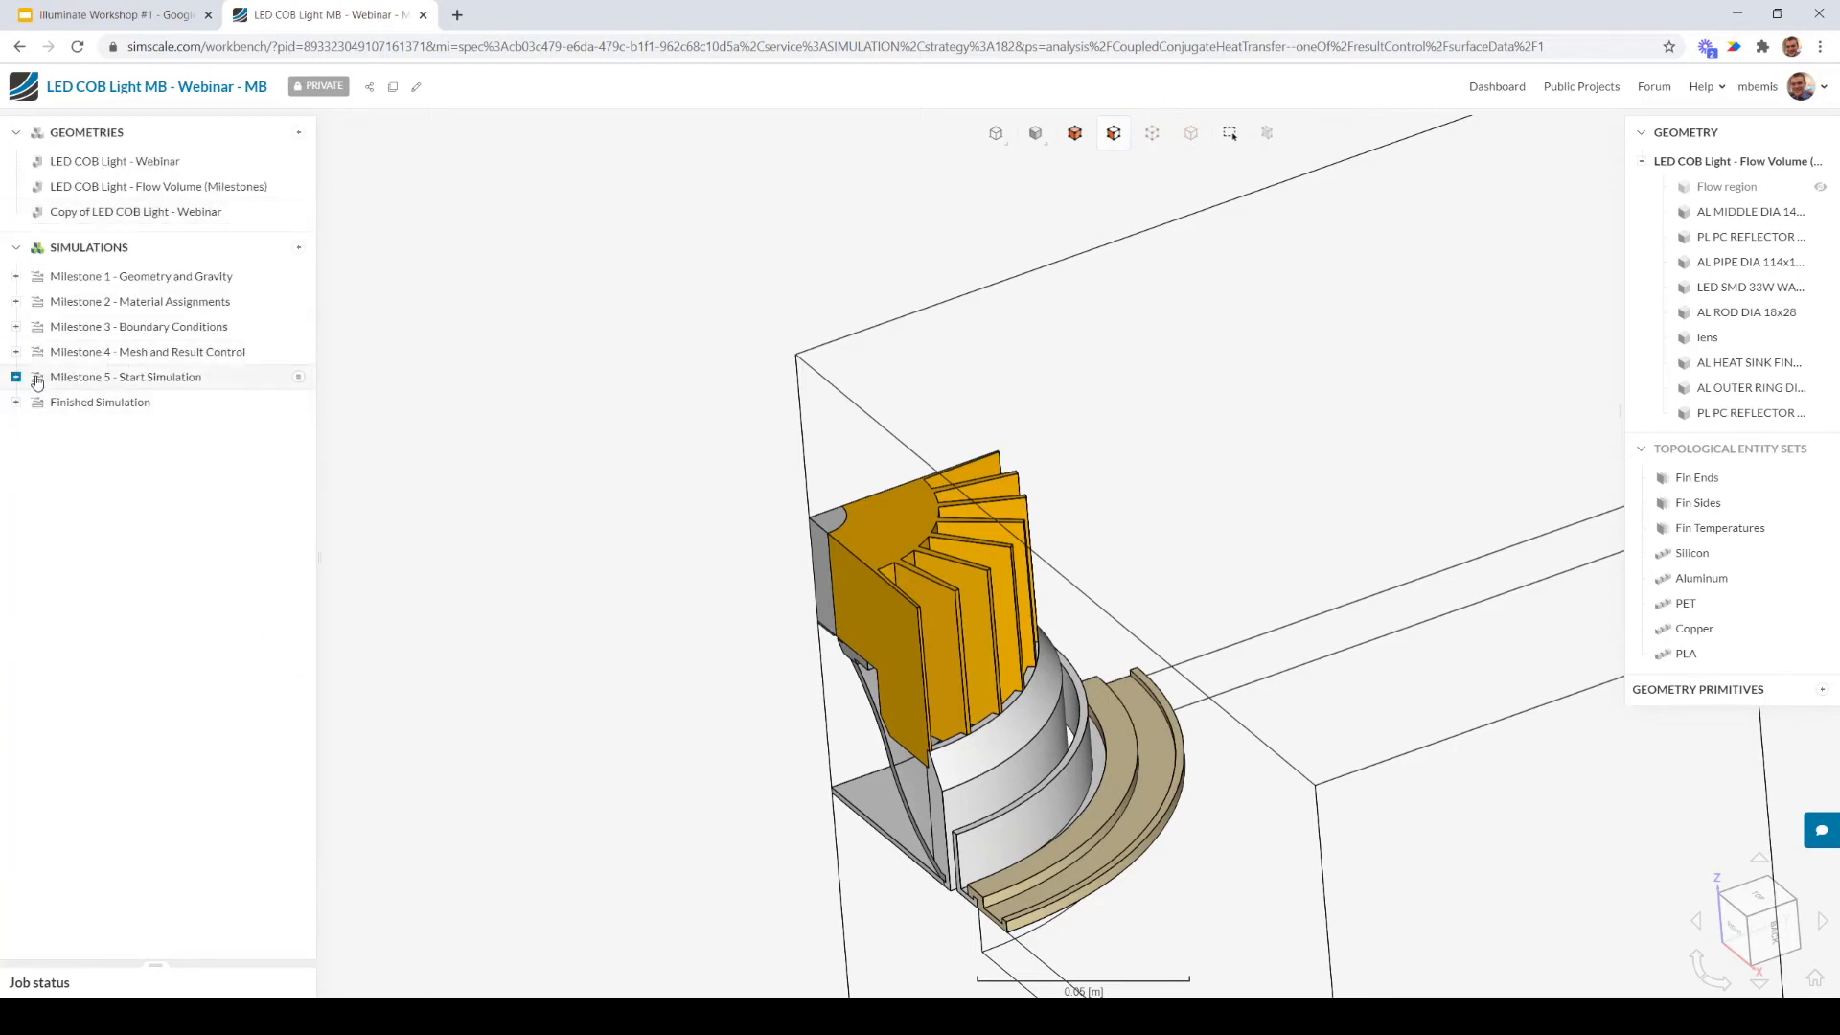
pyautogui.click(94, 379)
pyautogui.scroll(-1, 194, 776)
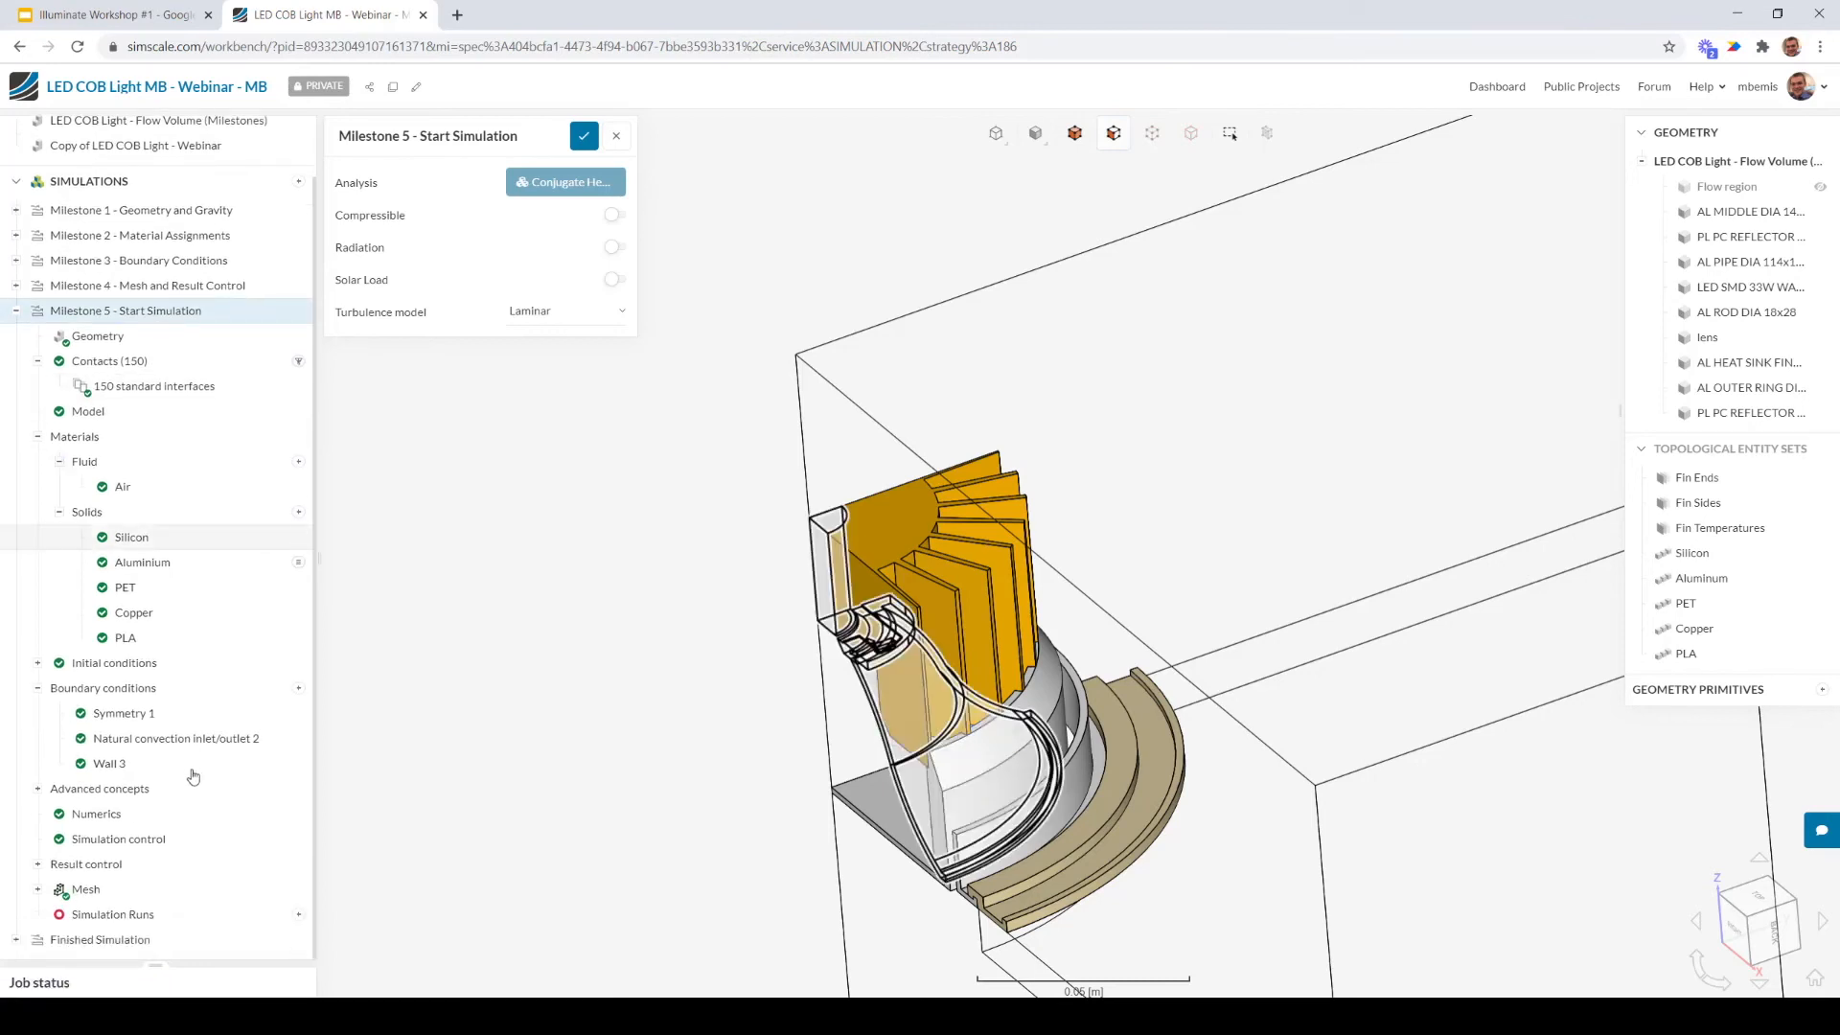
pyautogui.click(584, 135)
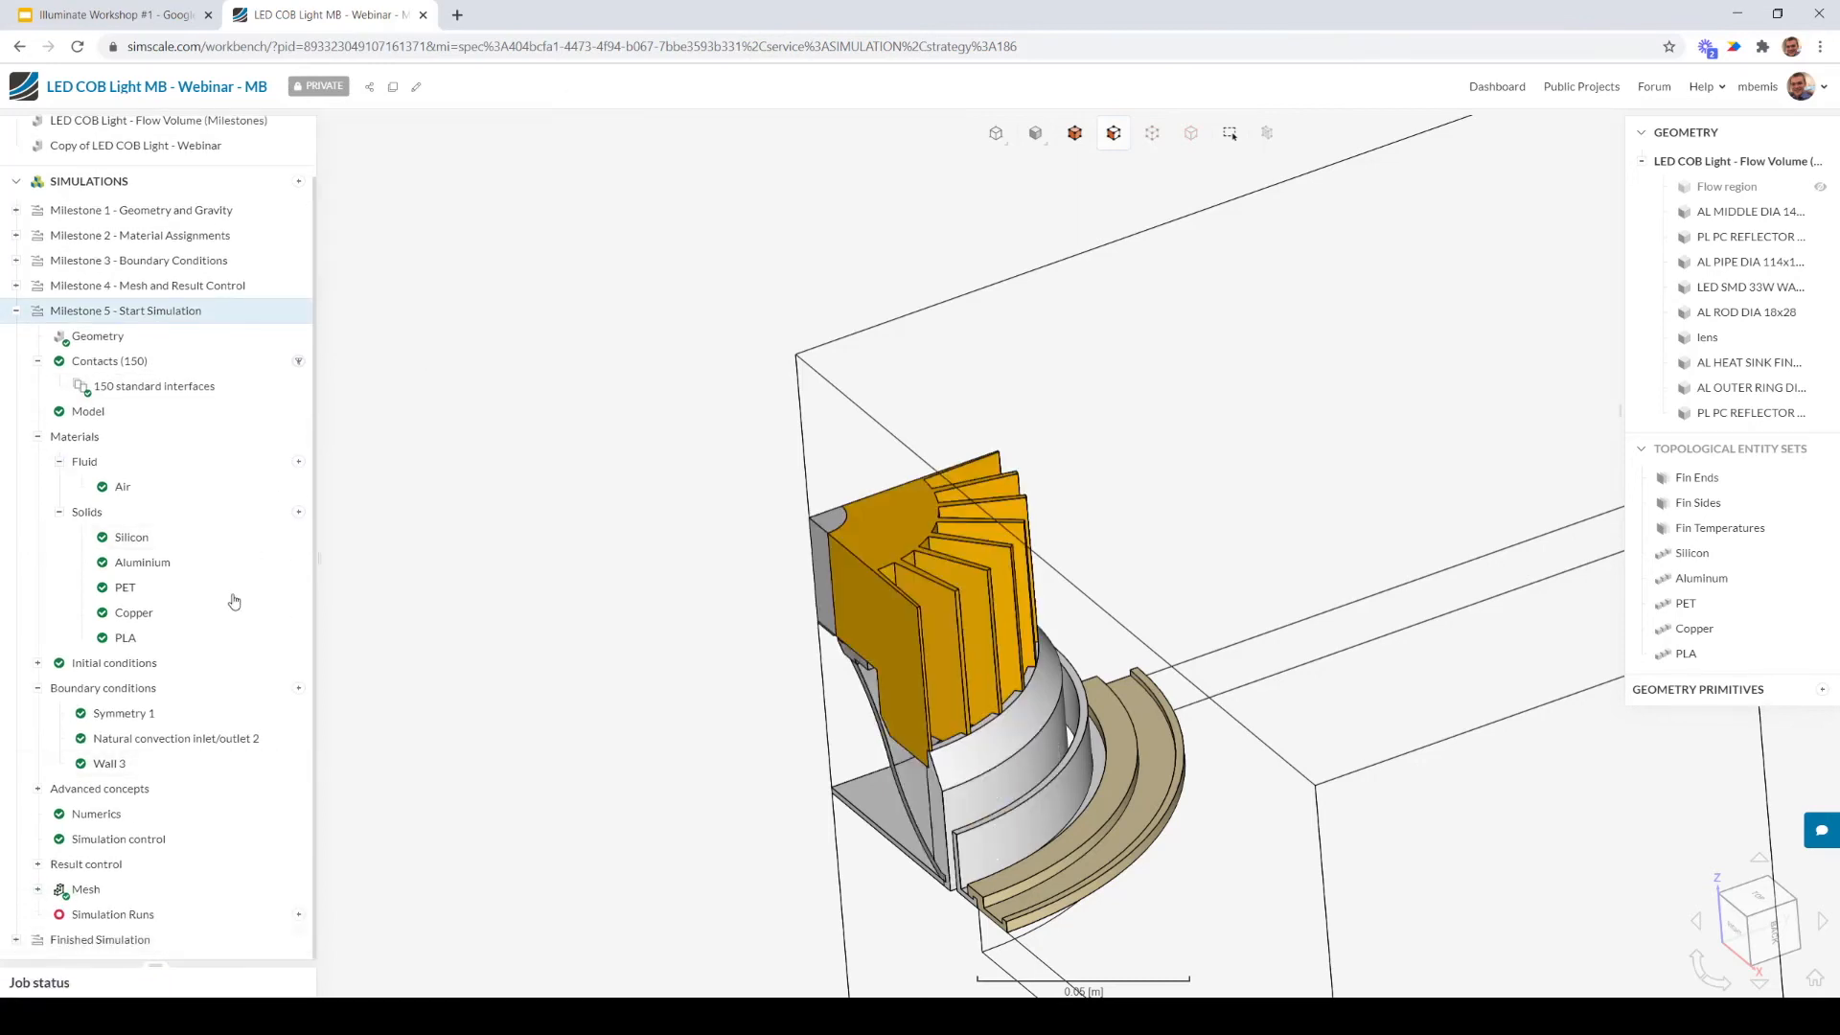
# Start a new Milestone 5 simulation run named 8.25 W LED Load and close its run details
pyautogui.click(299, 918)
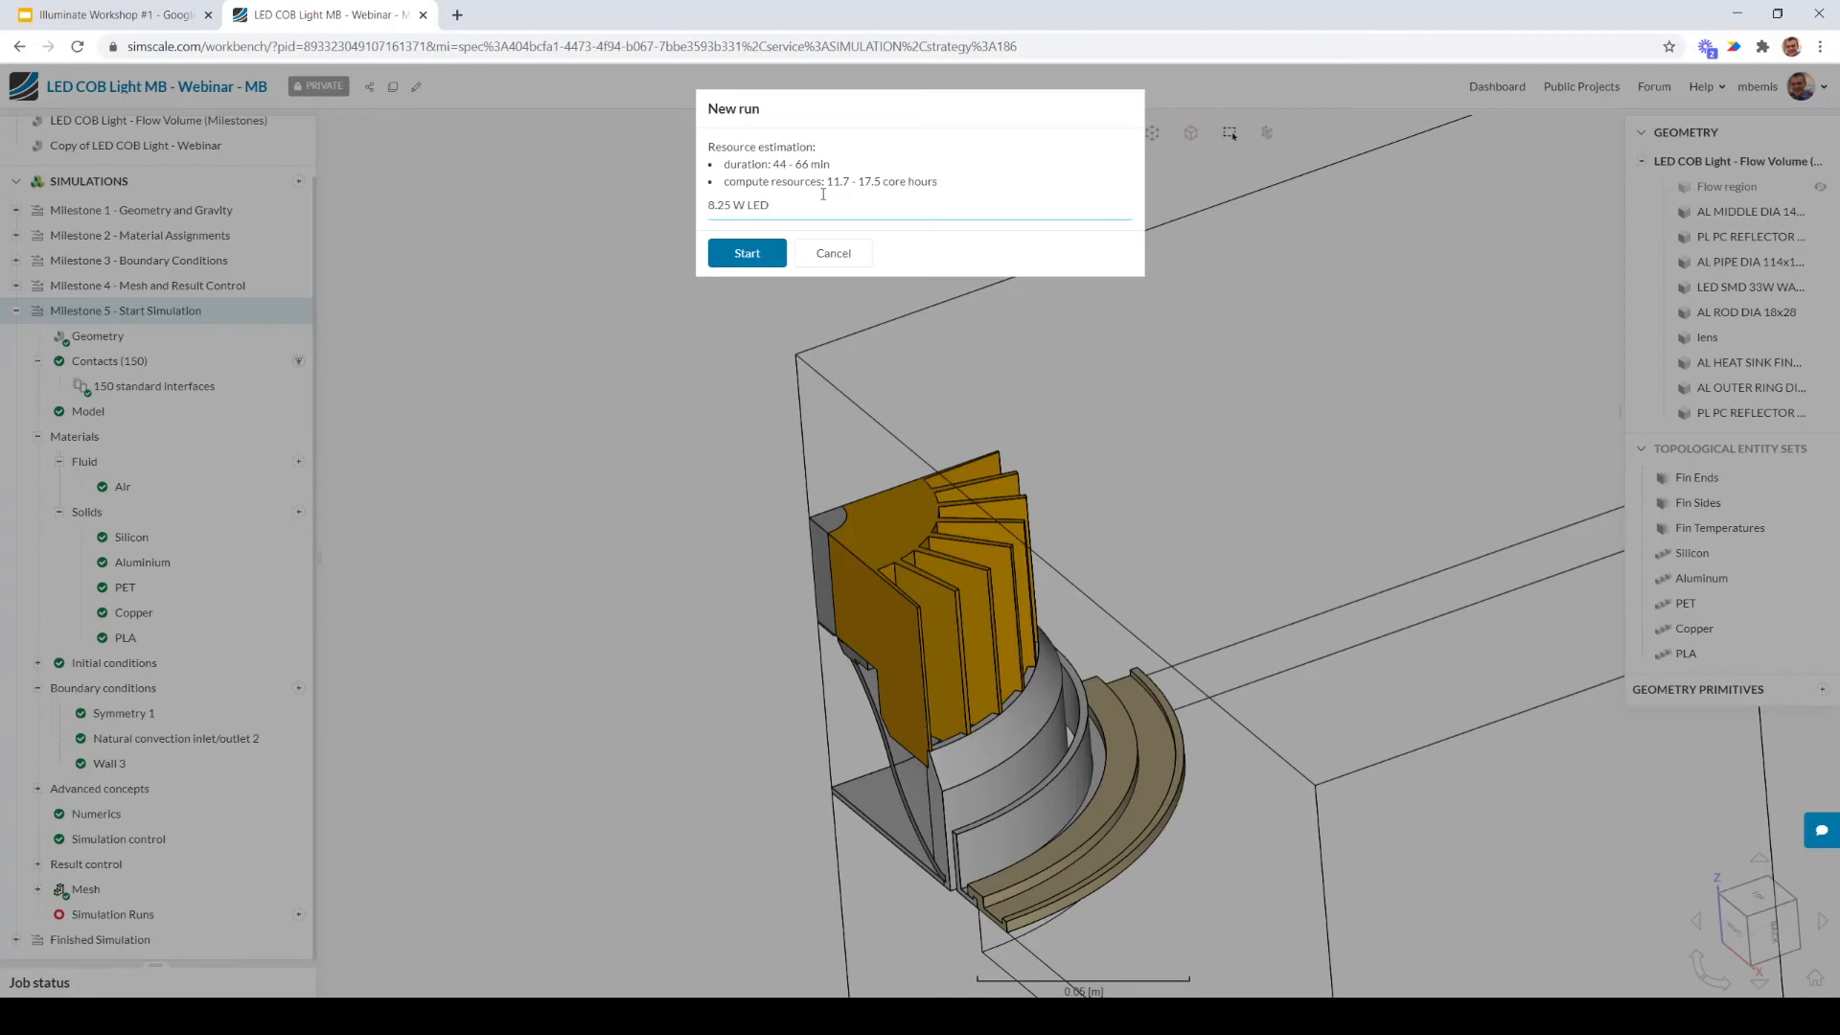
pyautogui.click(747, 254)
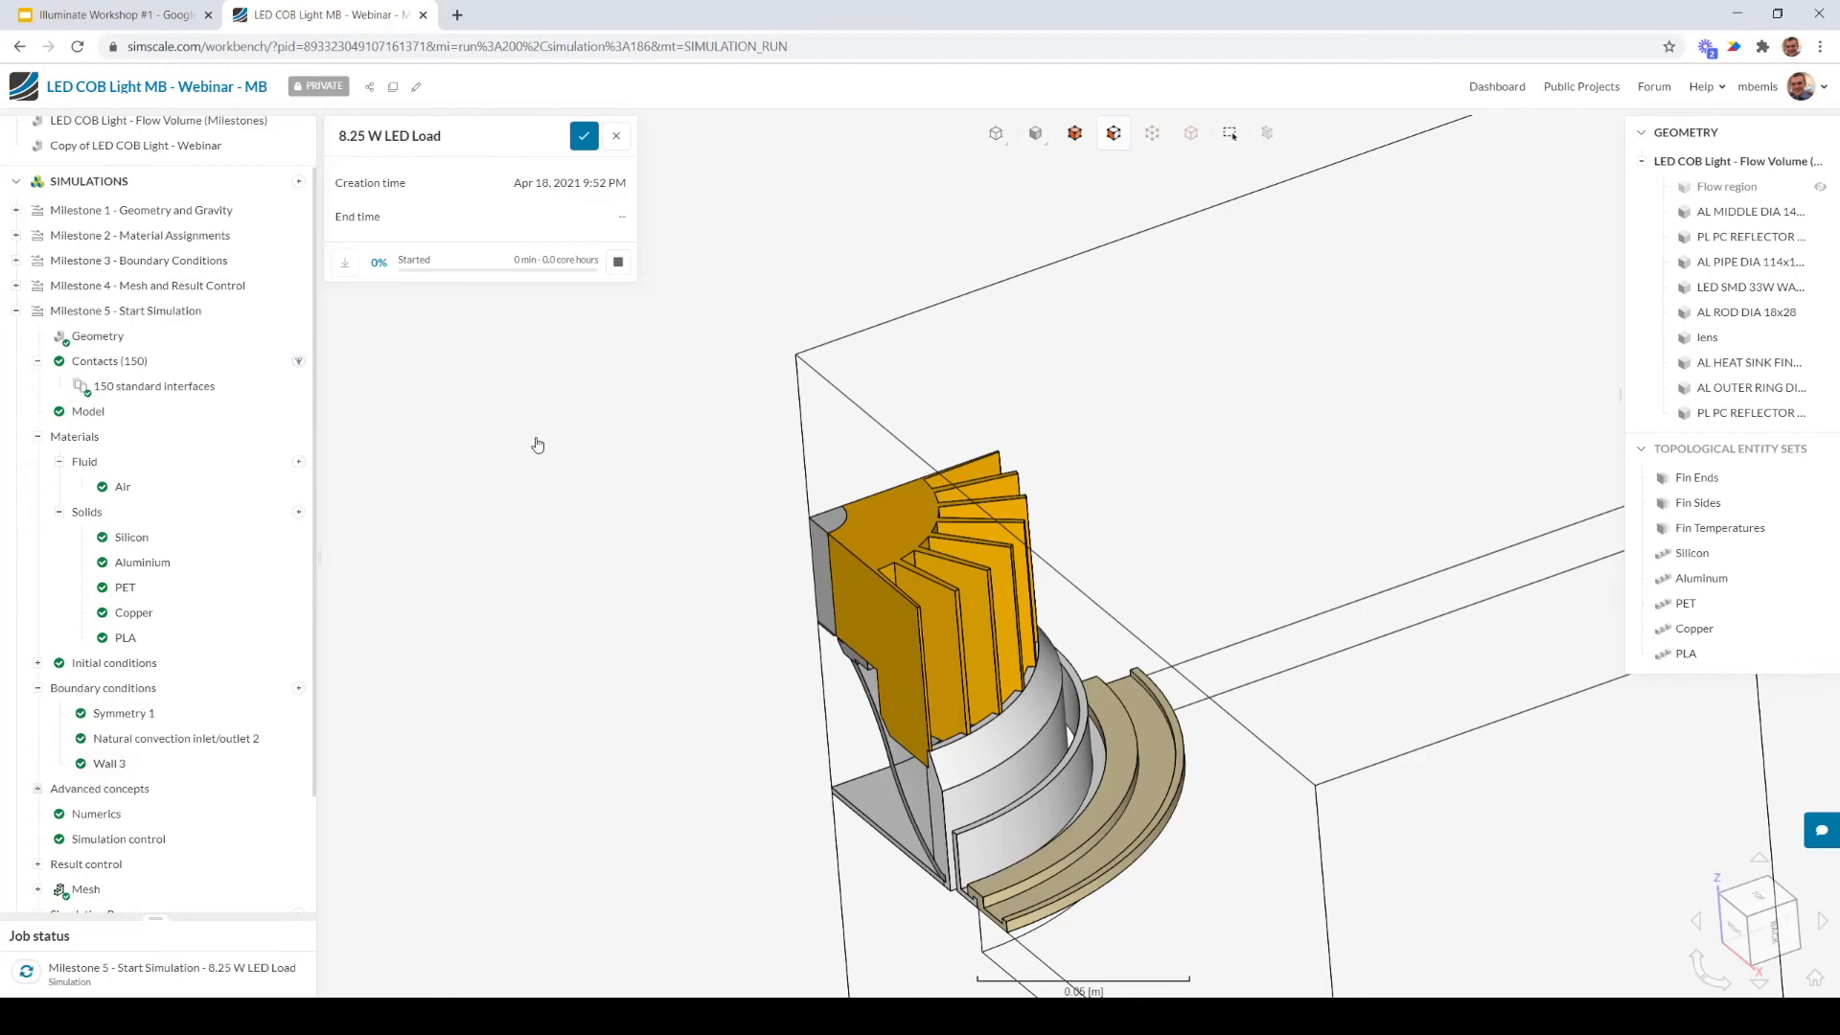
pyautogui.click(585, 135)
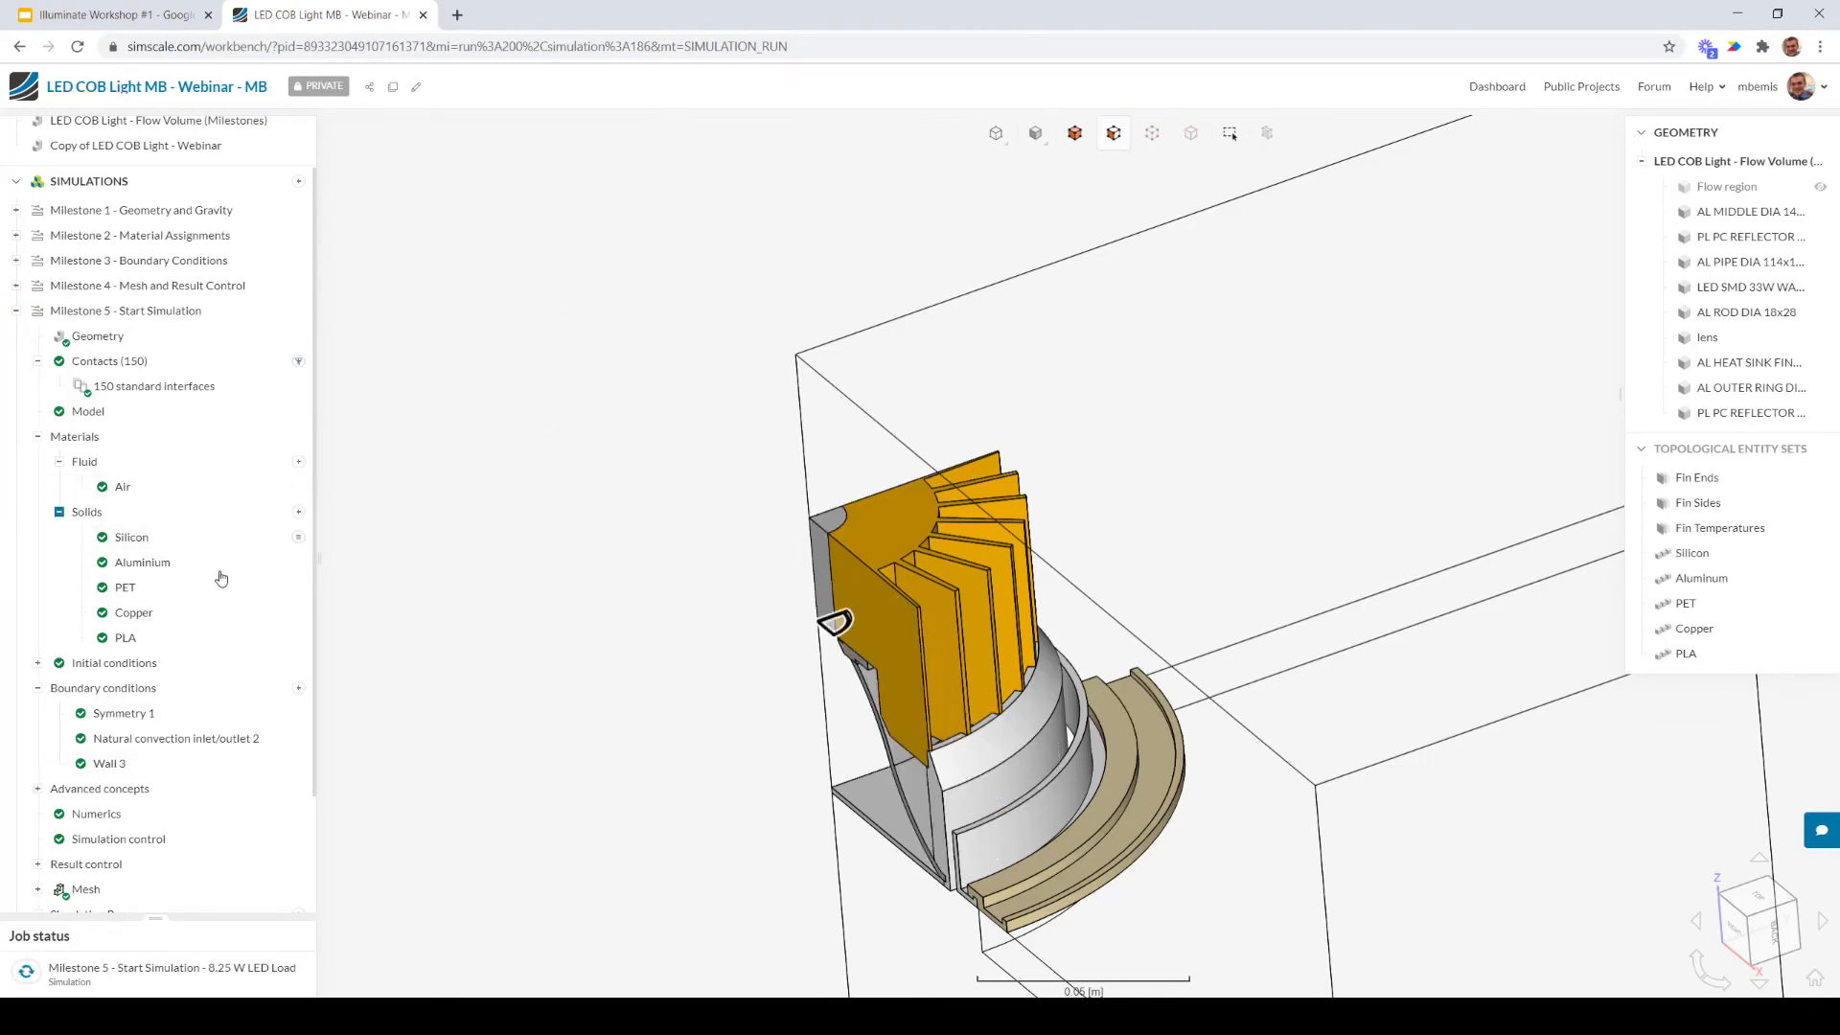
# Set the Milestone 5 absolute power source on the LED to 12 W and save it
pyautogui.click(146, 795)
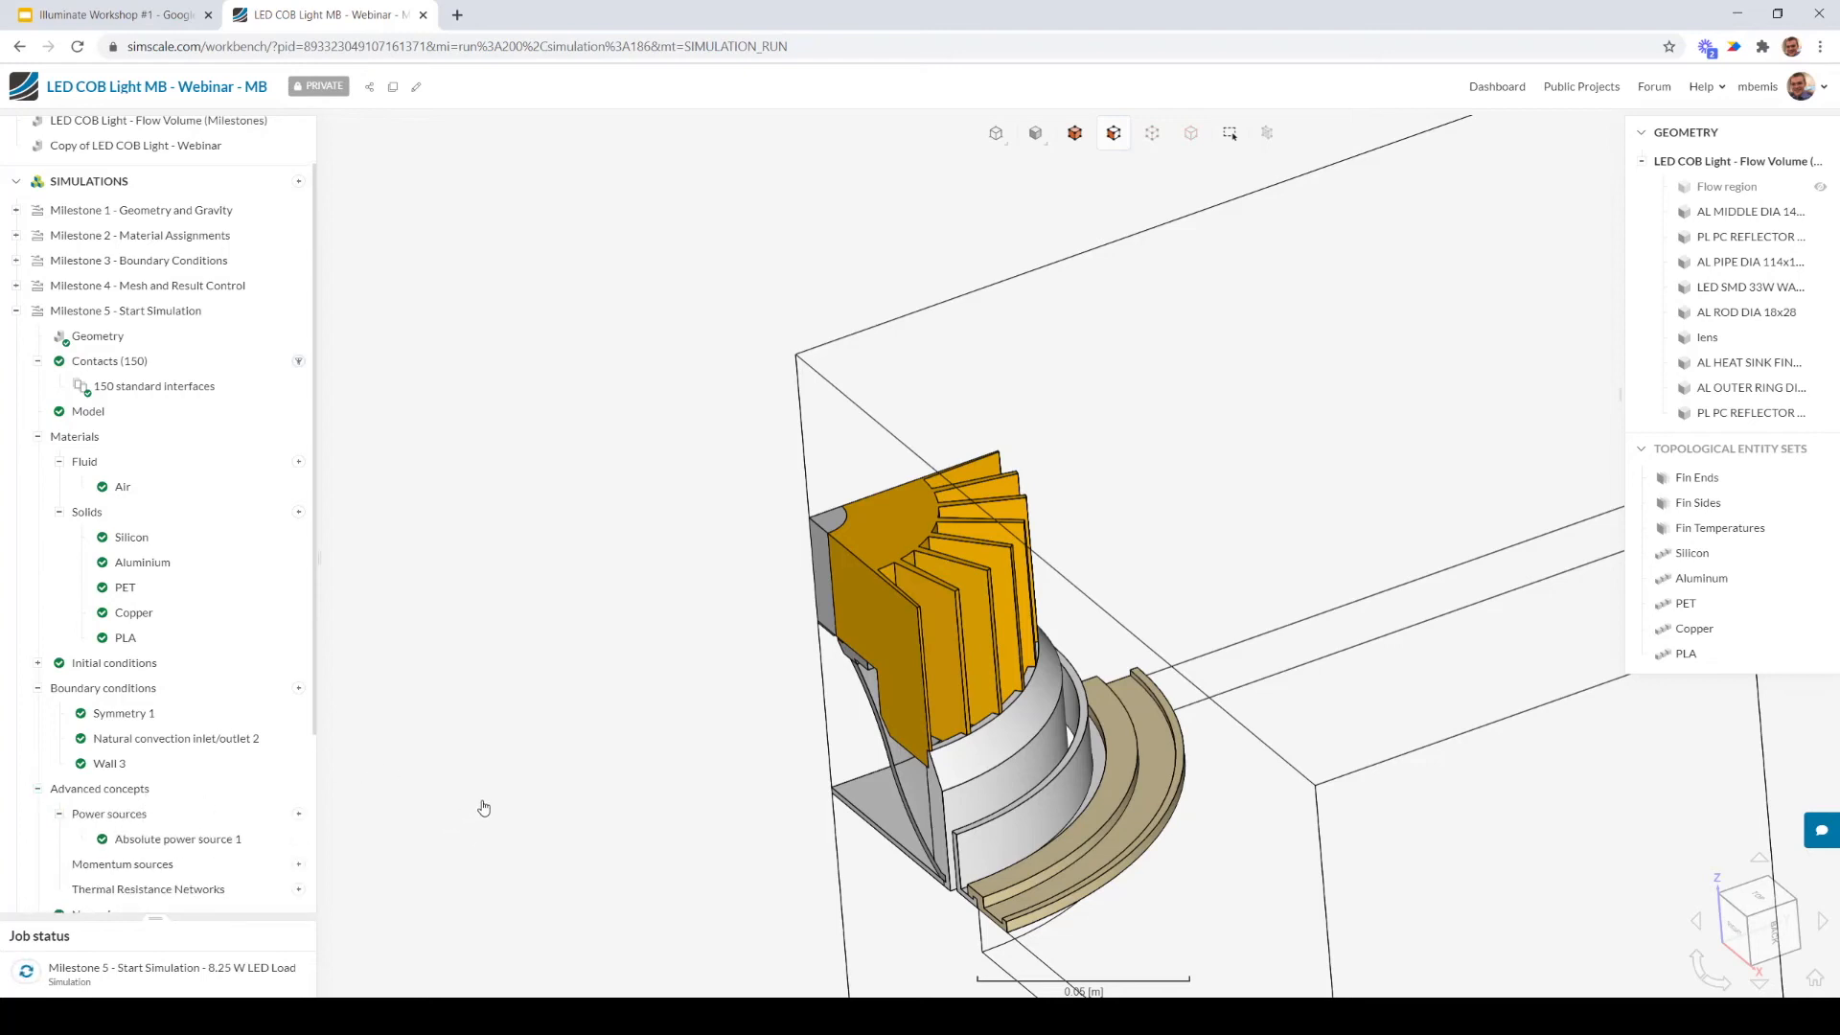
pyautogui.moveTo(556, 803); pyautogui.dragTo(605, 773, button='right')
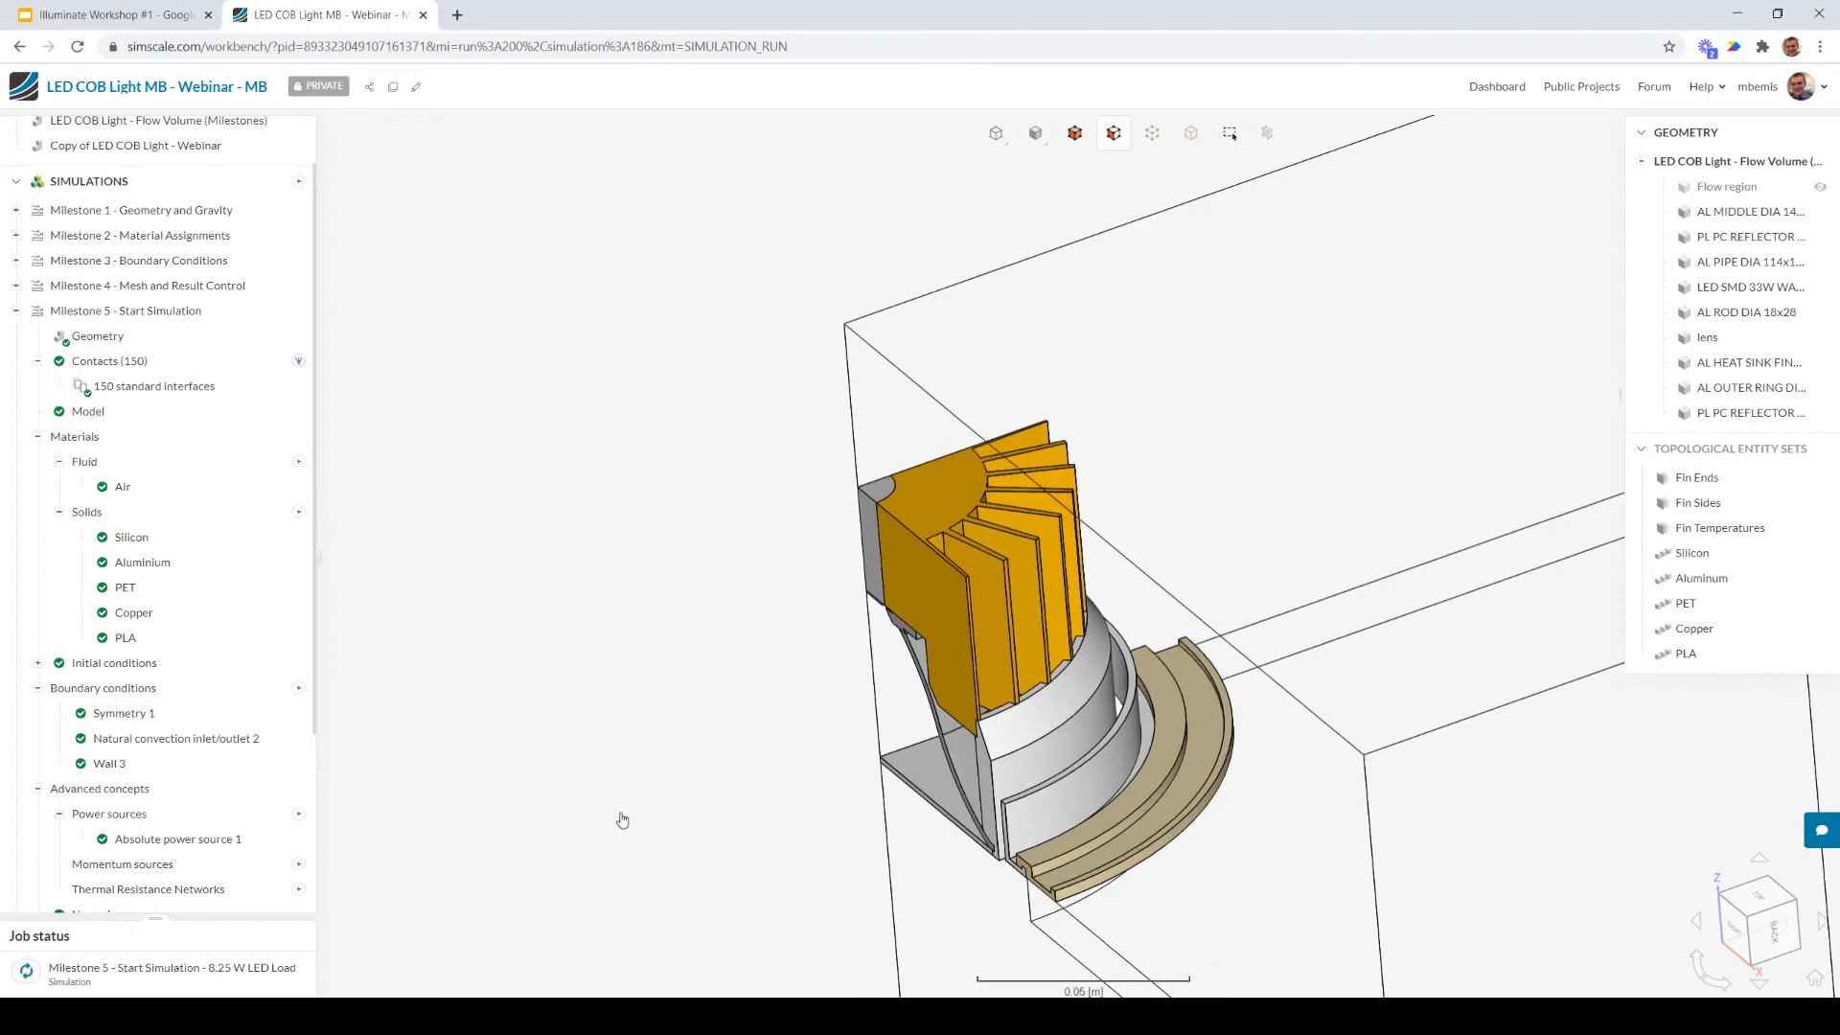
pyautogui.click(158, 840)
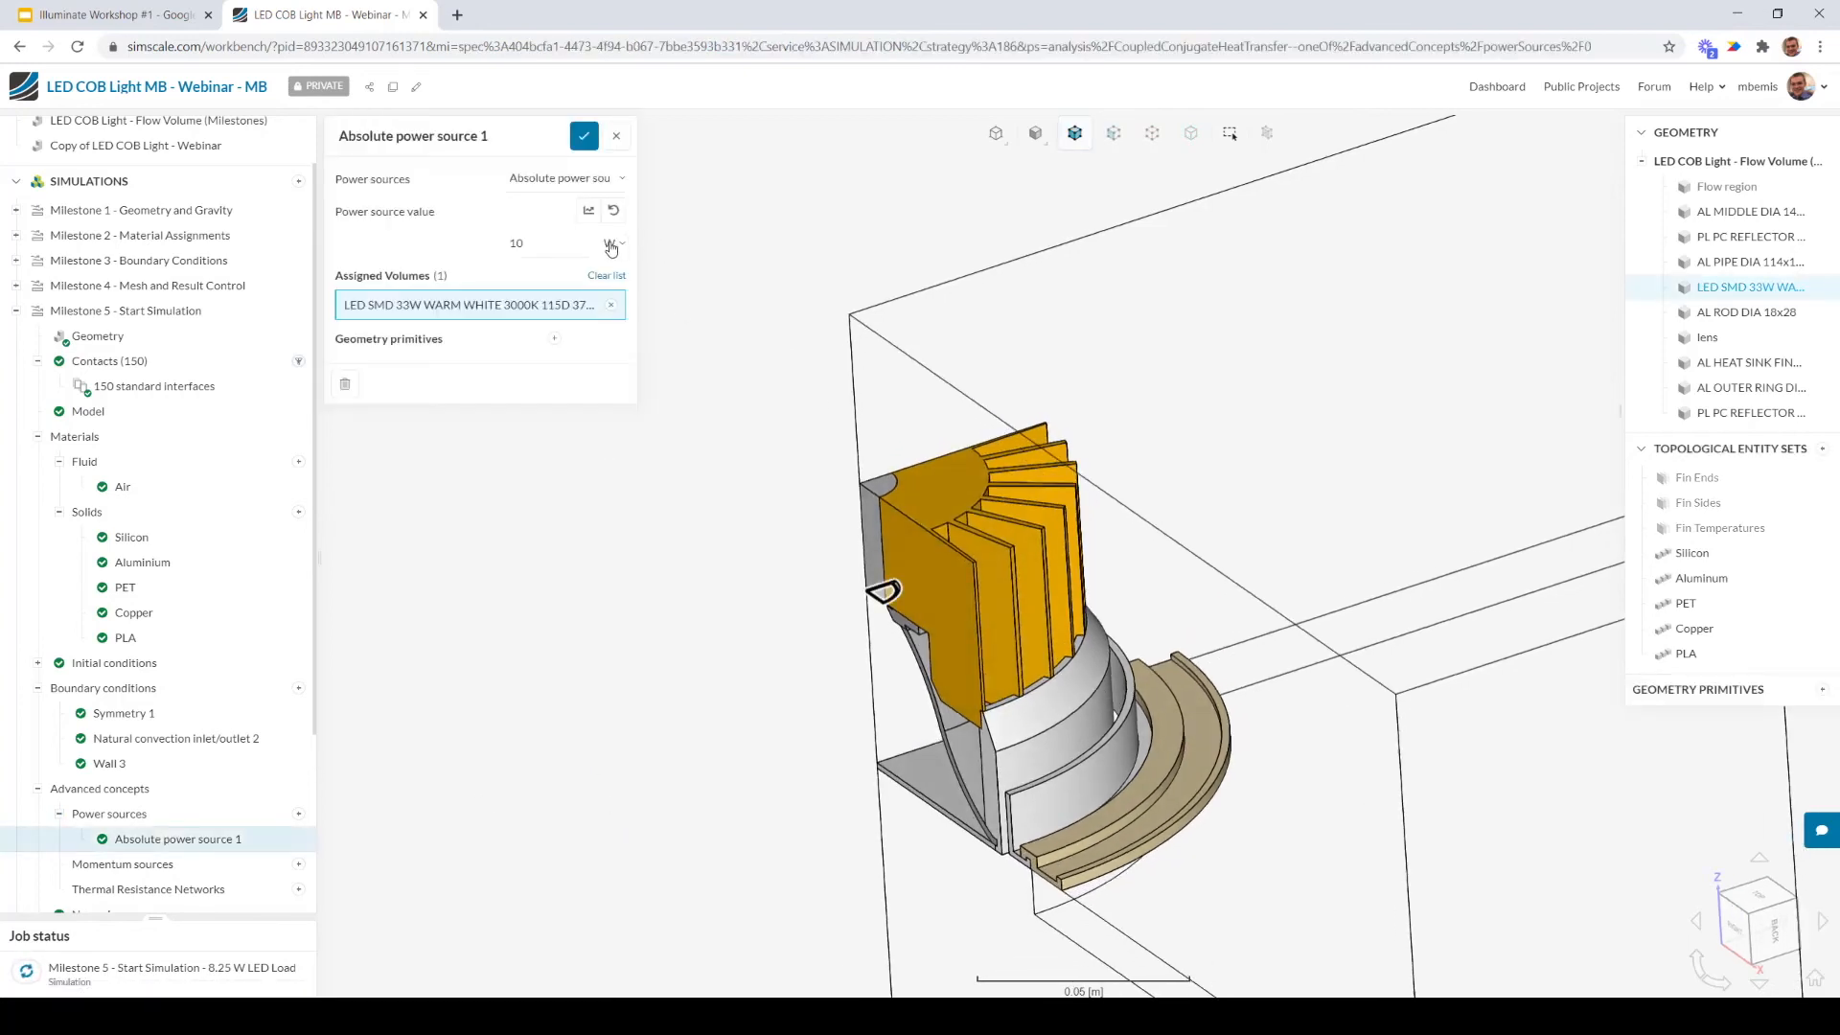
pyautogui.moveTo(548, 240)
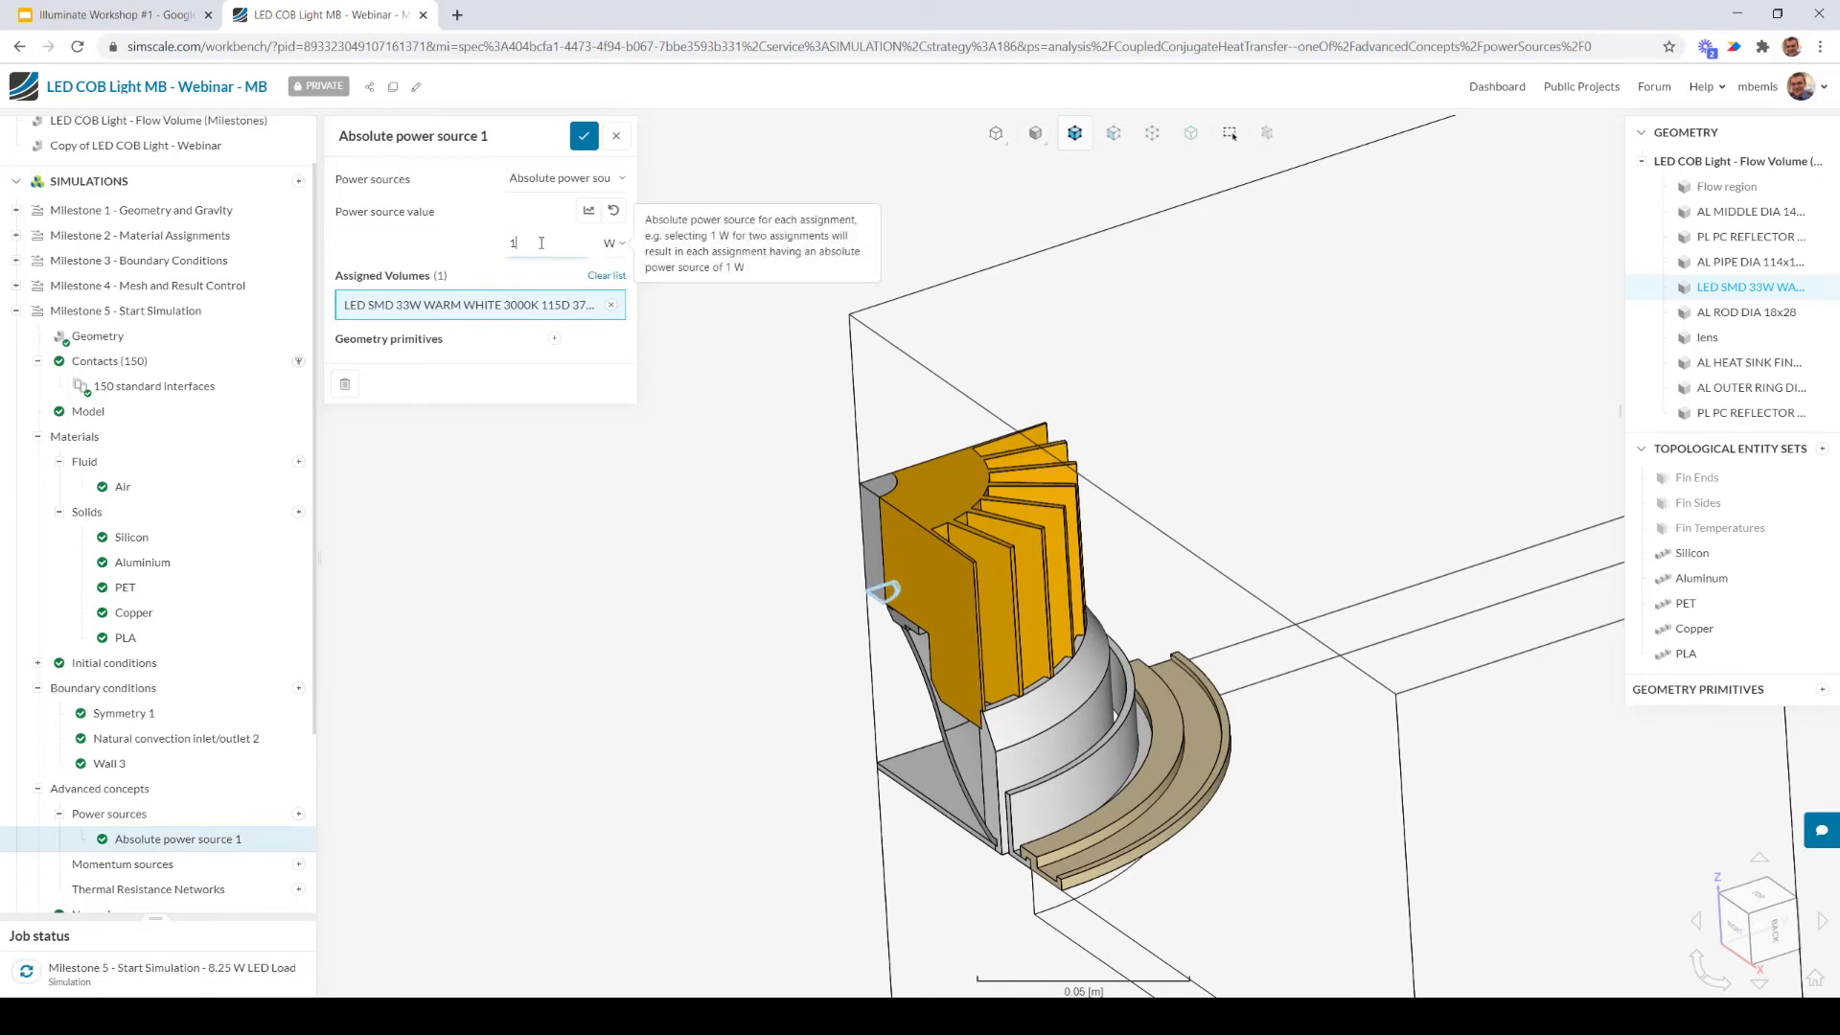
pyautogui.click(583, 136)
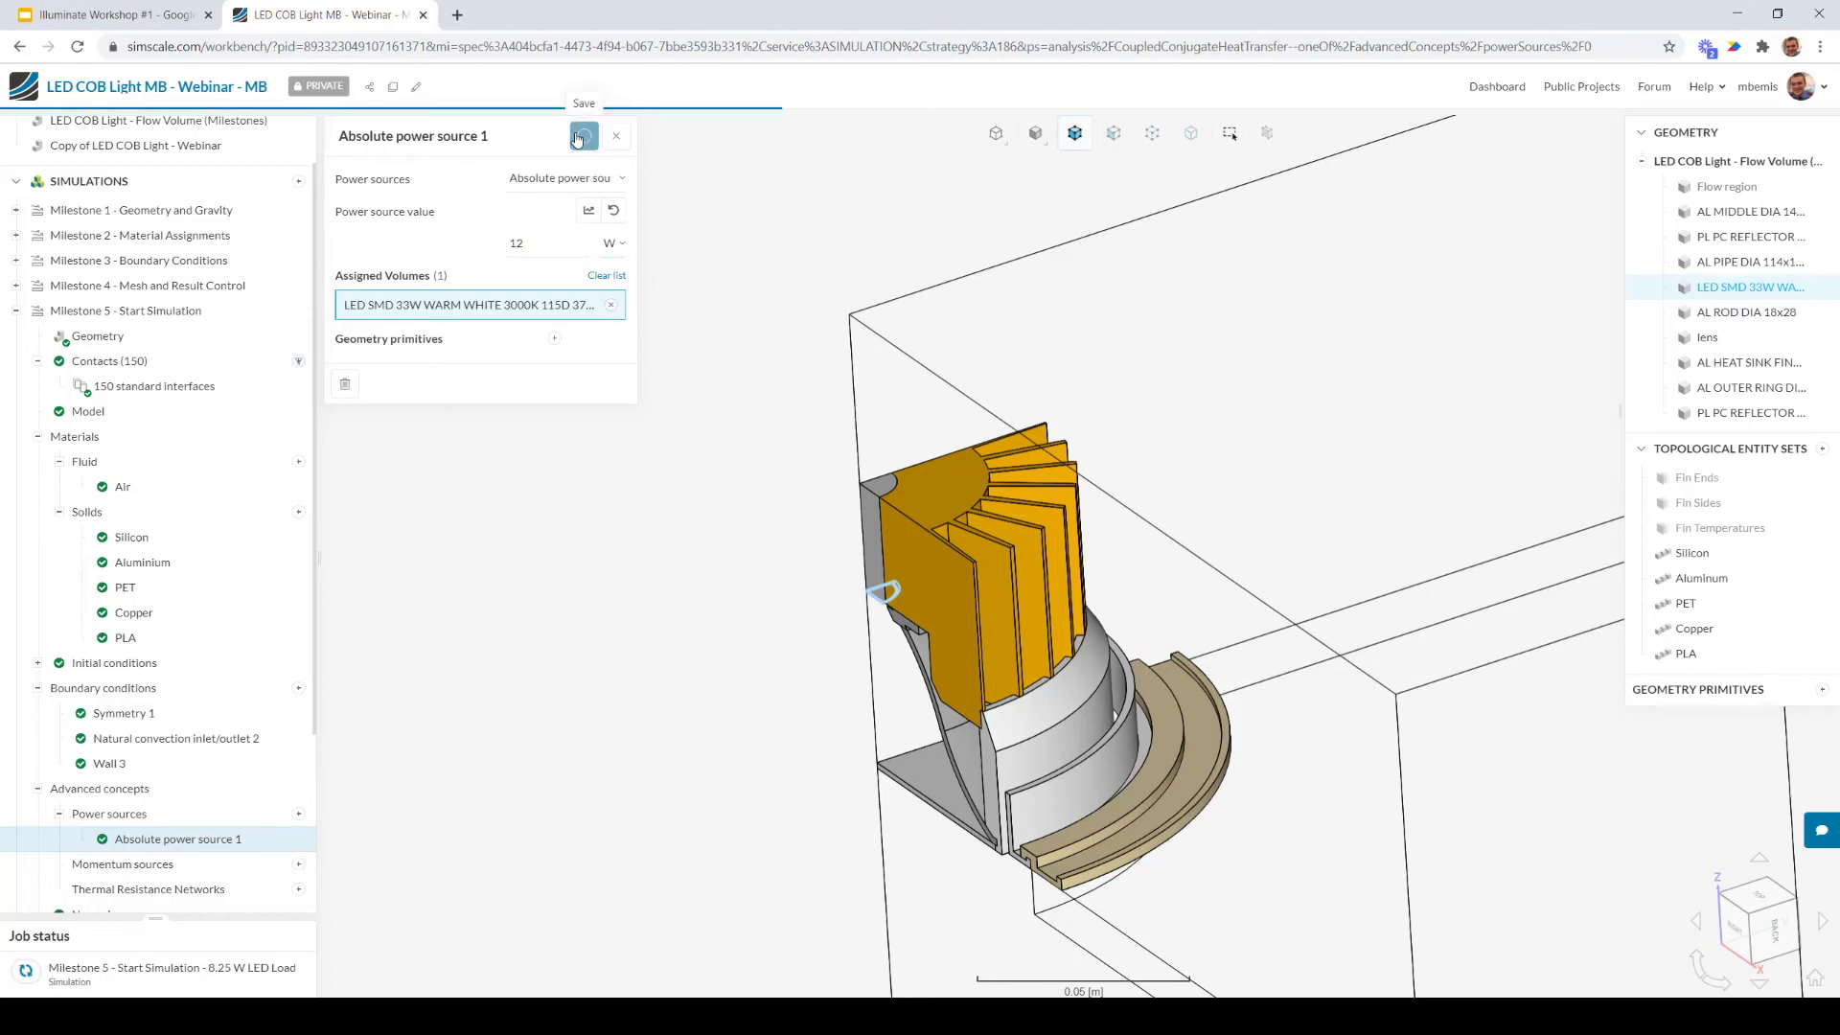
# Start a new Milestone 5 simulation run named 12 W LED run 1 and close its run details
pyautogui.scroll(-2, 267, 820)
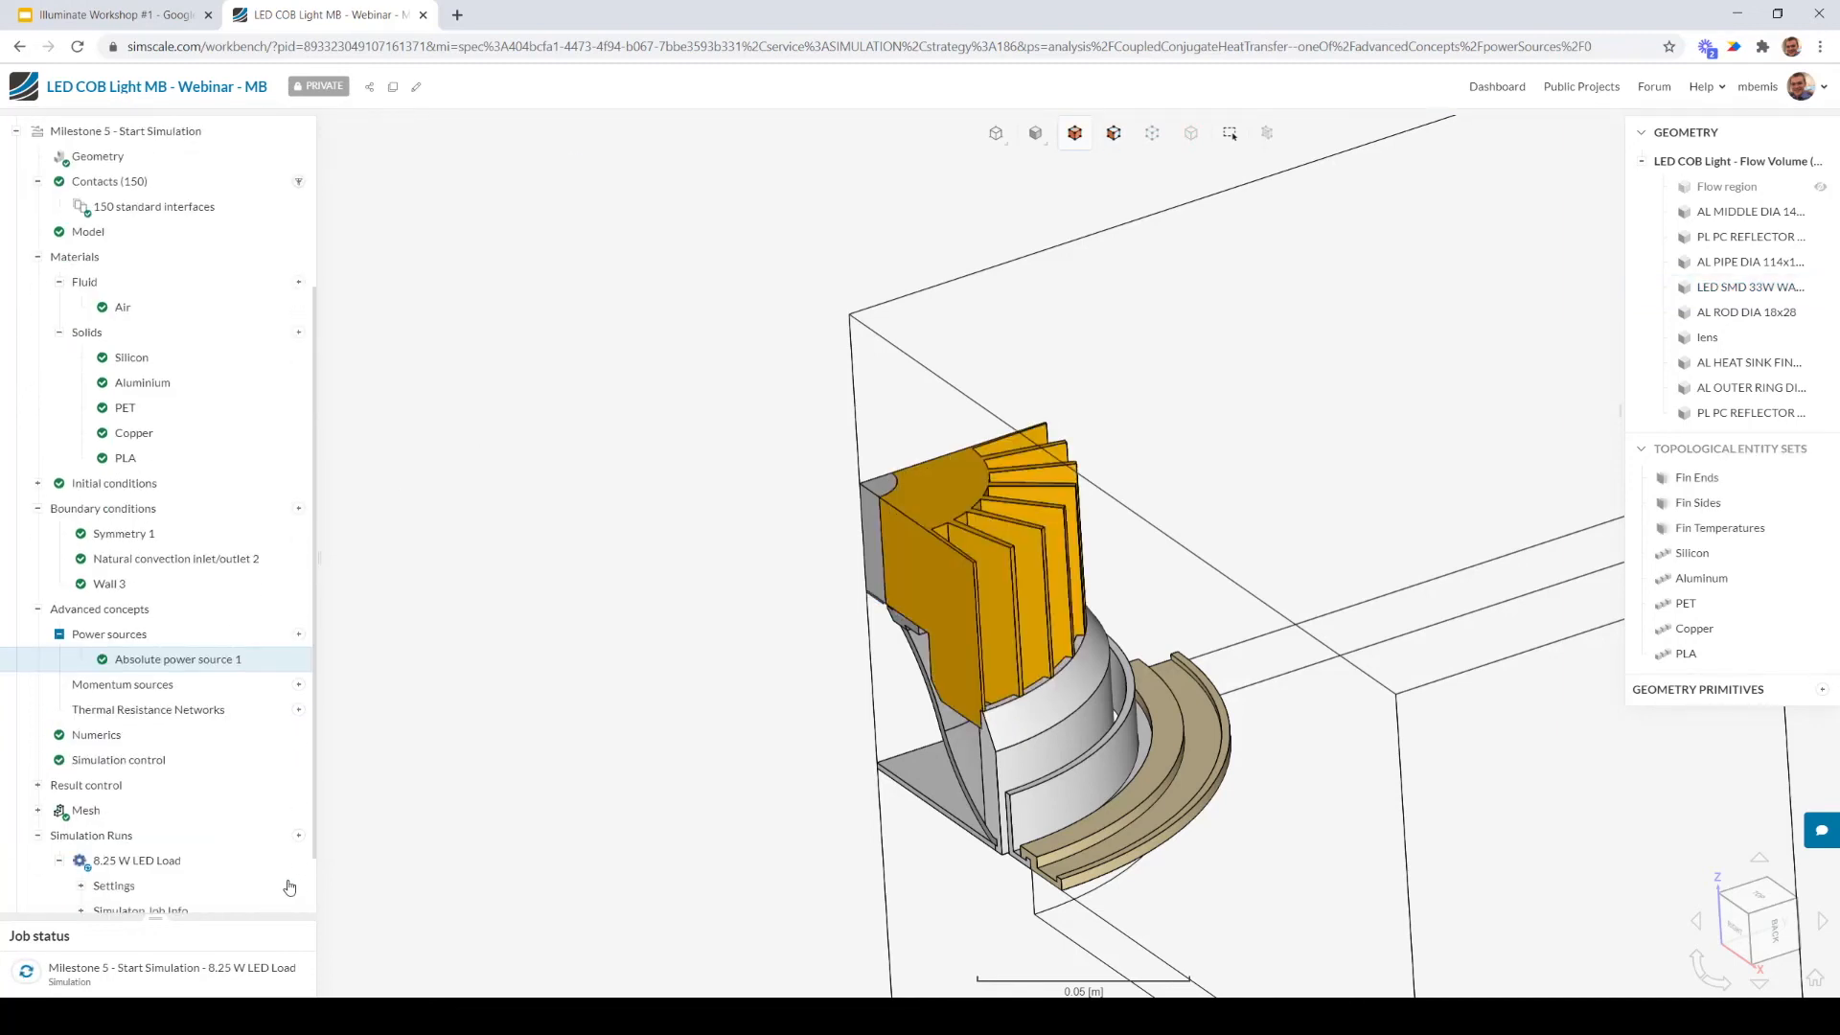
pyautogui.click(299, 836)
pyautogui.write('12 W LED run 1')
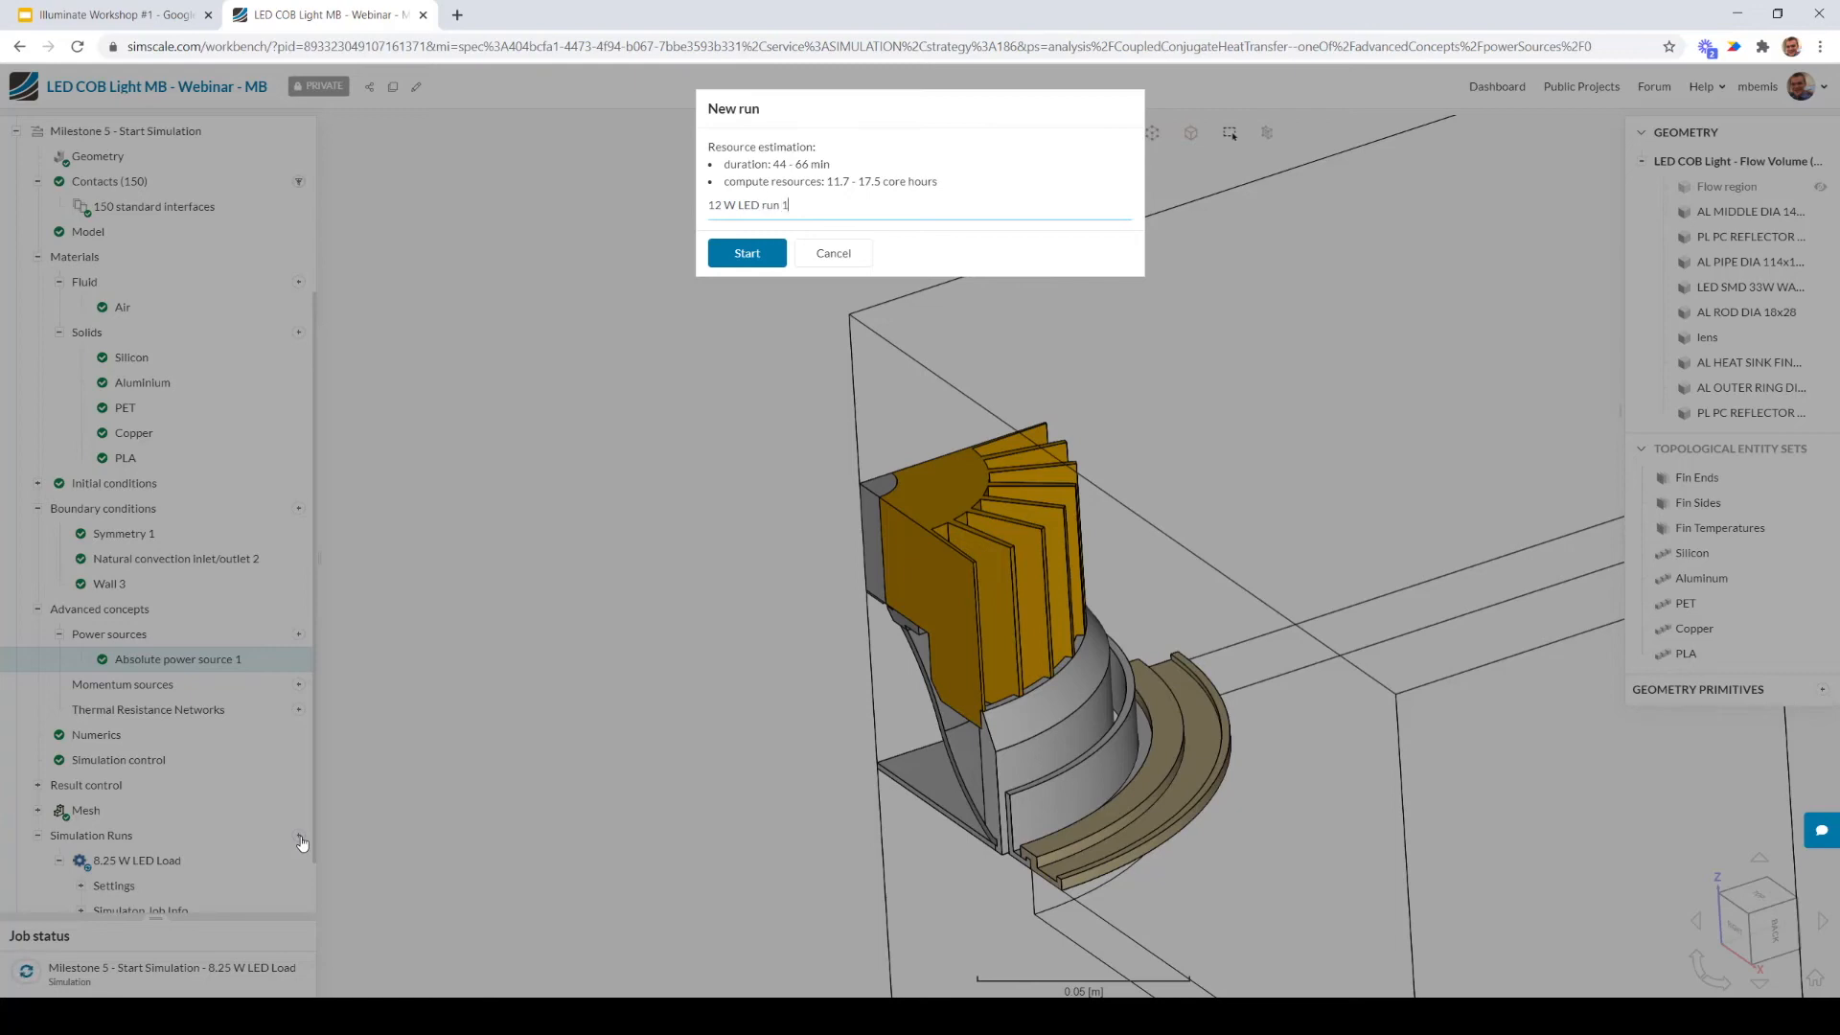
pyautogui.press('Return')
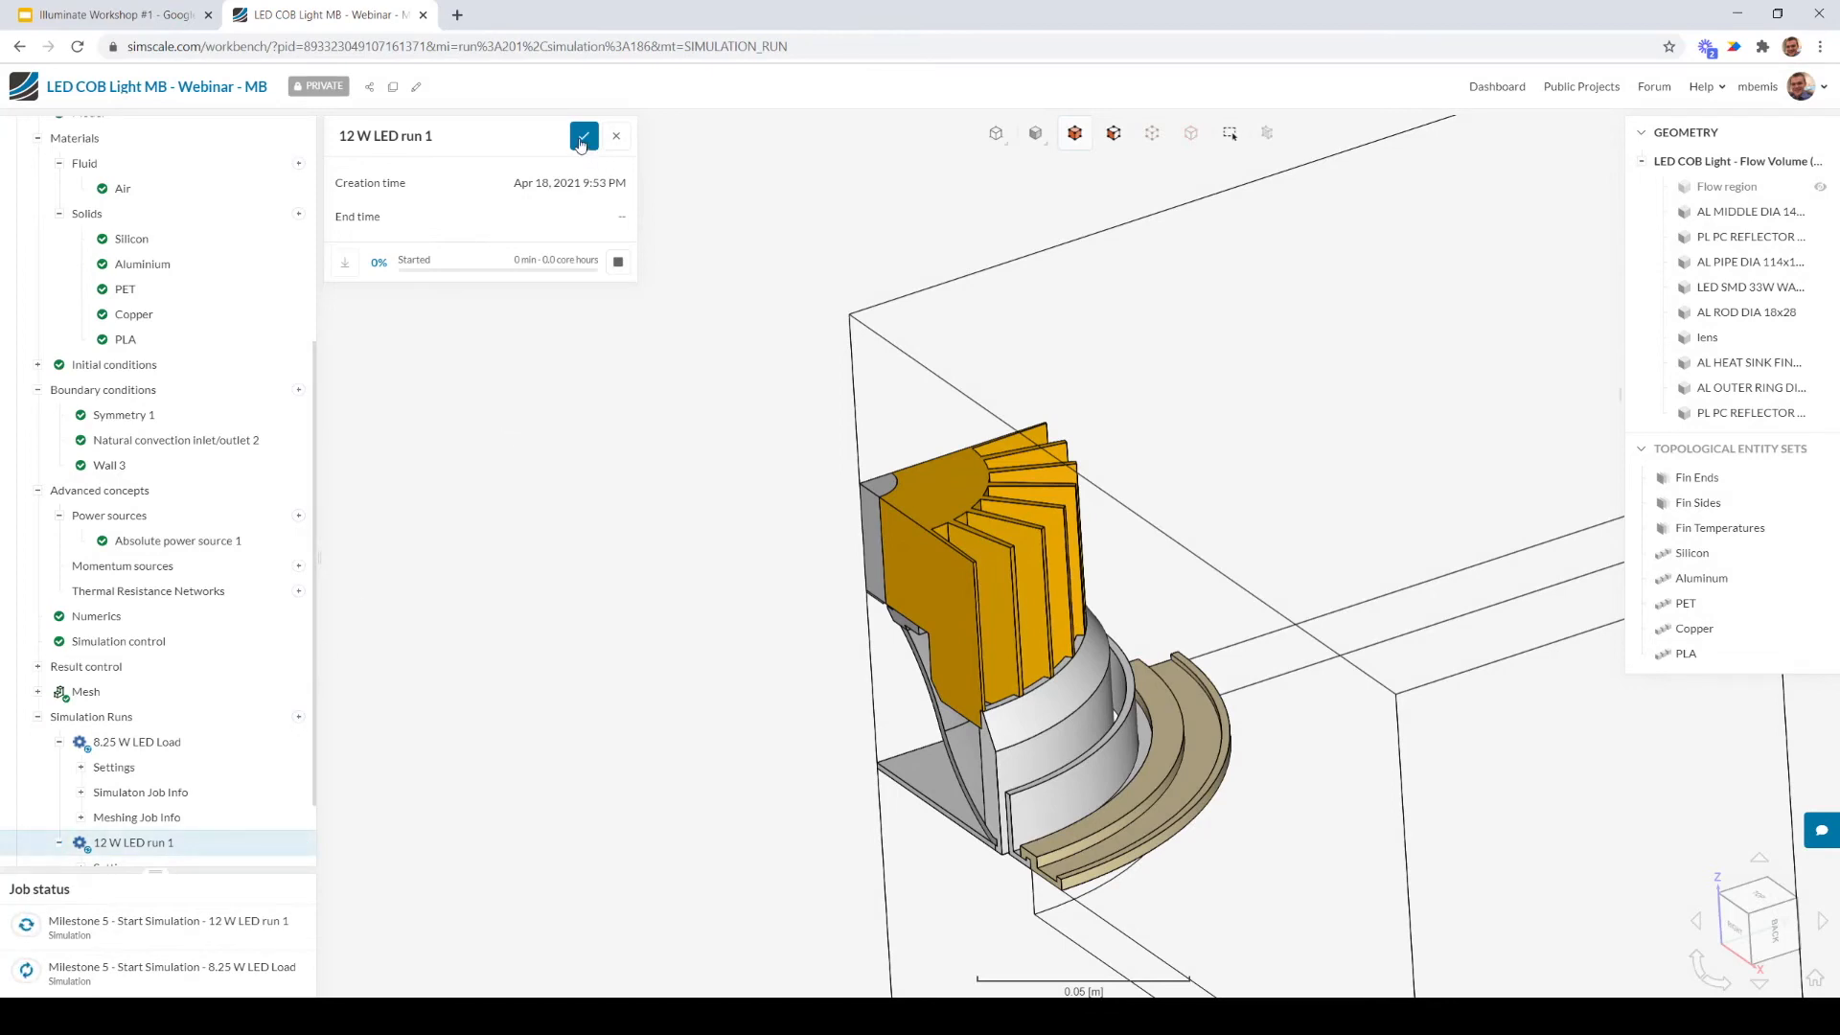
pyautogui.click(580, 138)
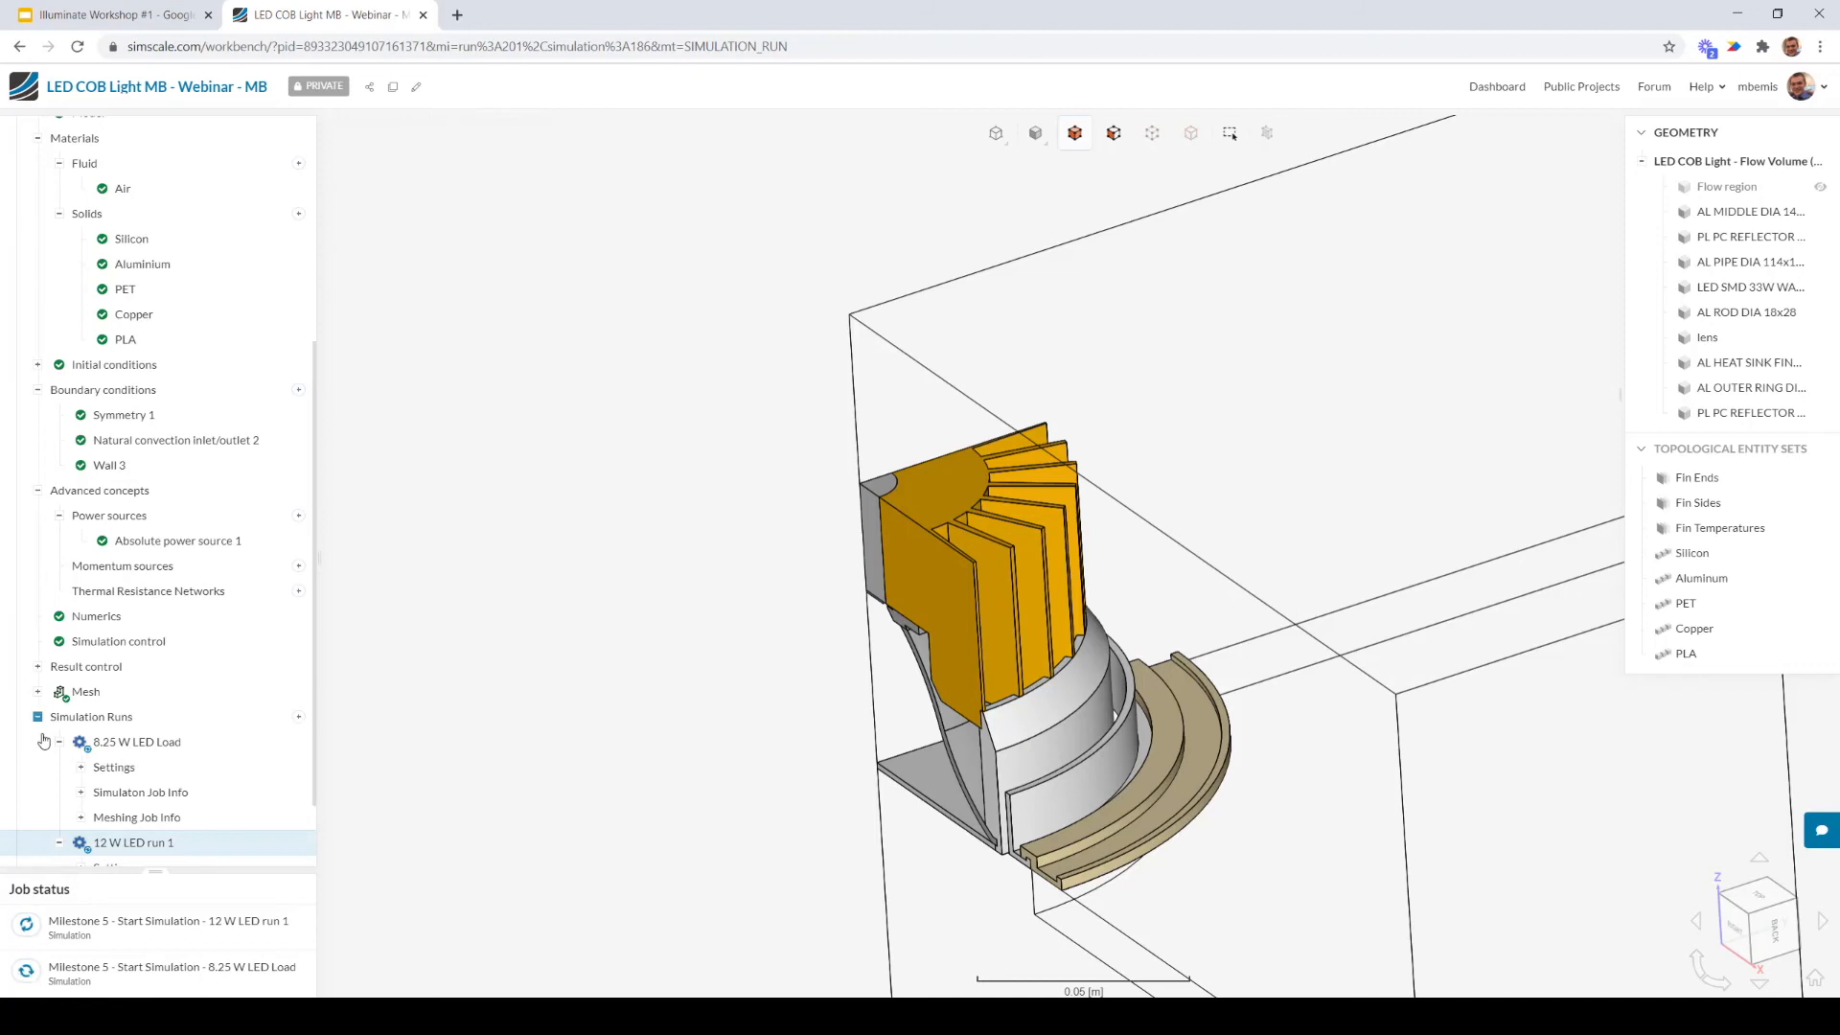
# Collapse the two simulation runs and the whole Milestone 5 - Start Simulation setup
pyautogui.click(60, 742)
pyautogui.click(60, 767)
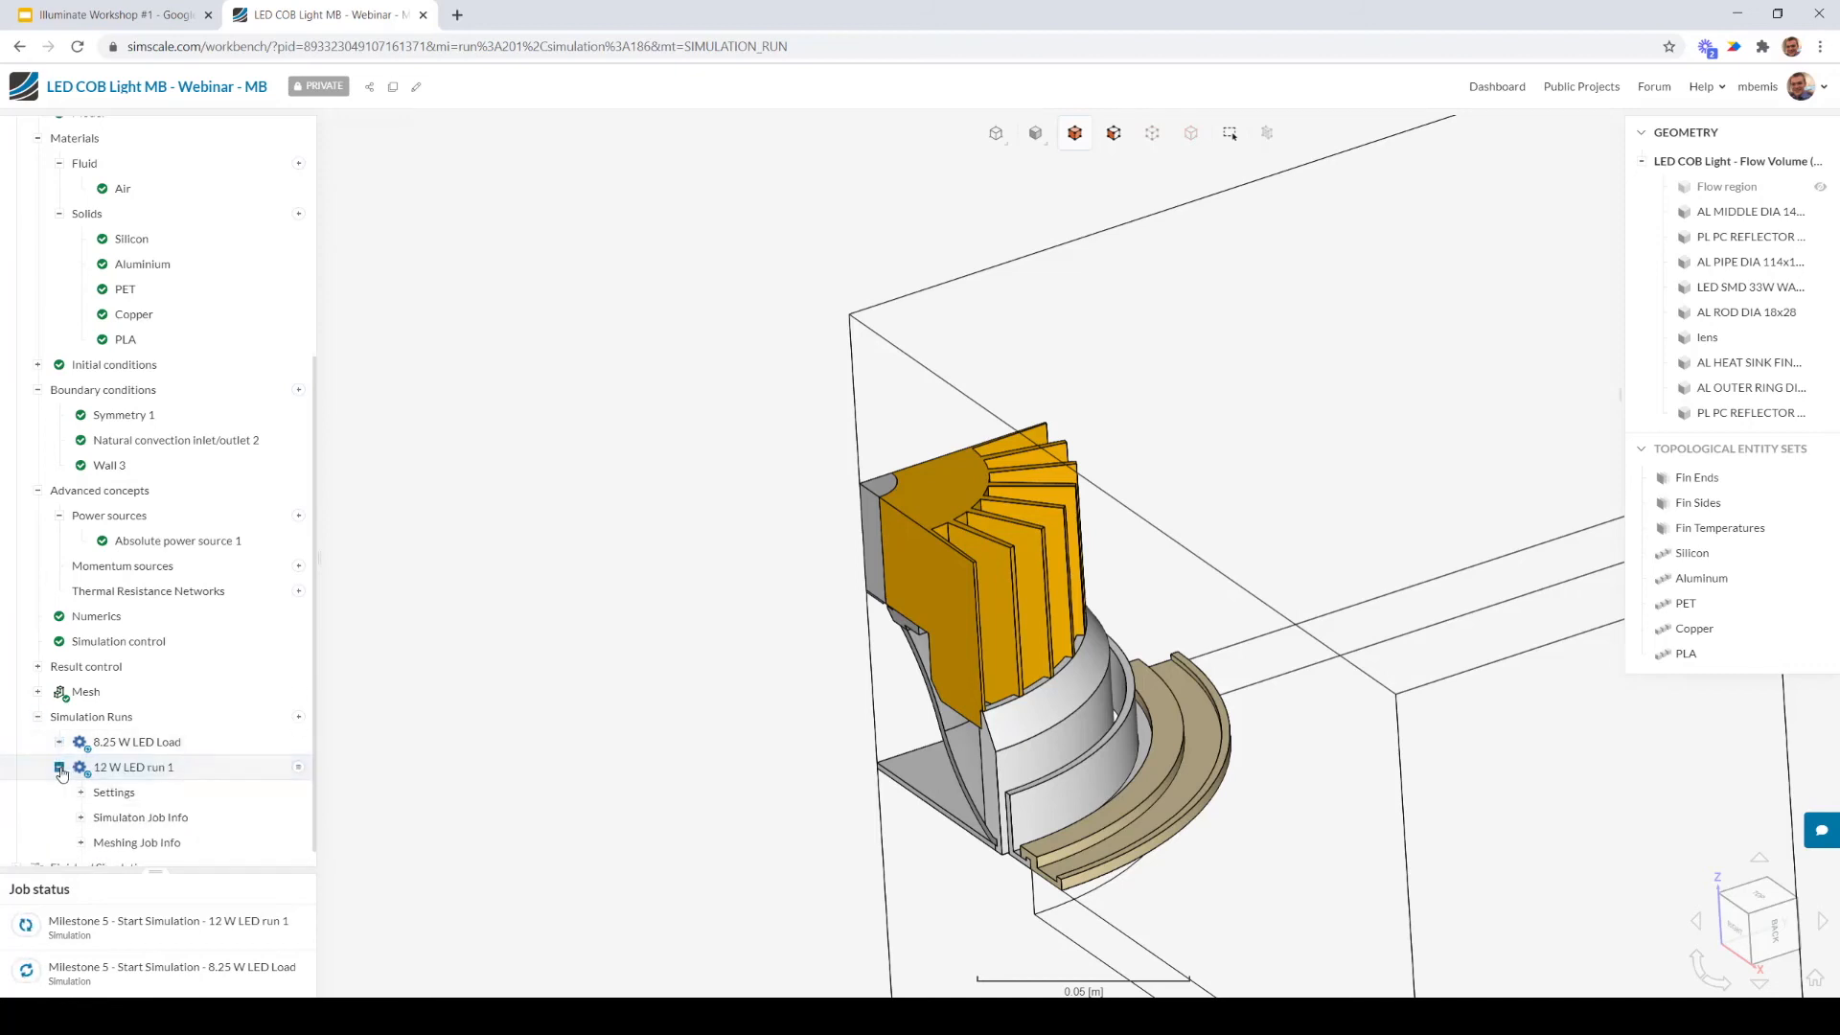
pyautogui.scroll(3, 135, 470)
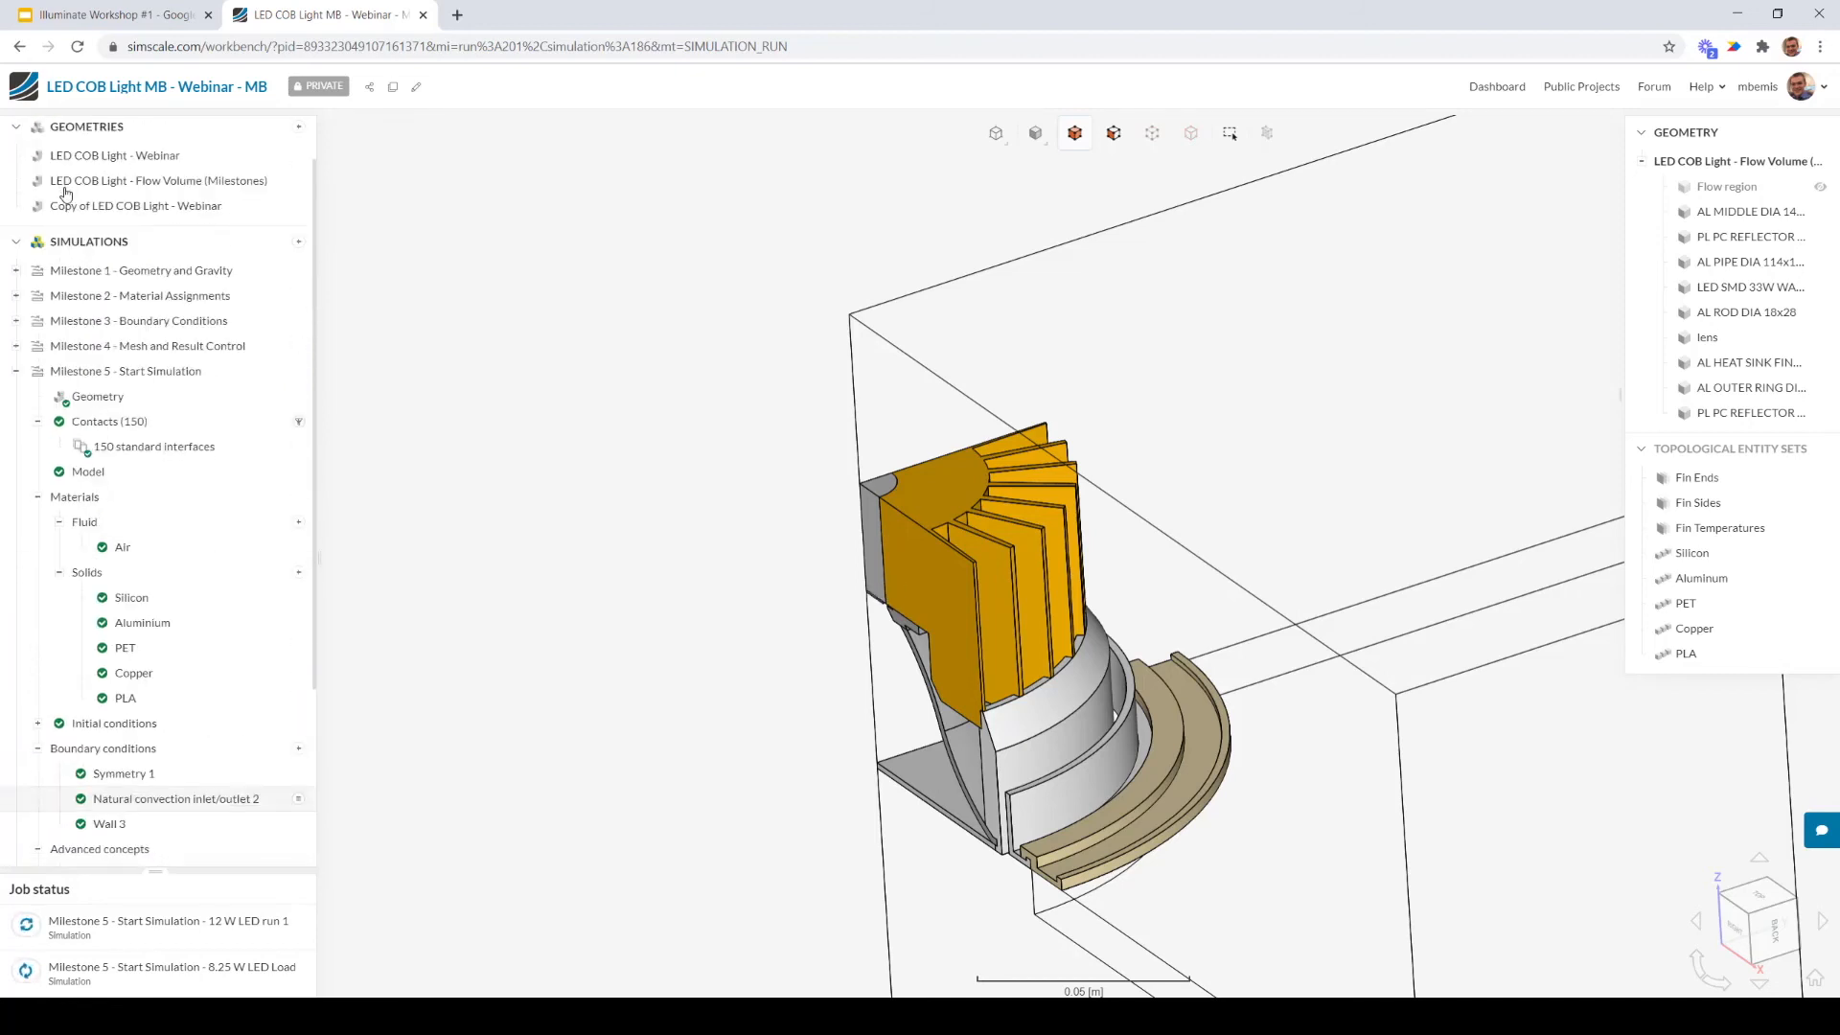
pyautogui.click(15, 377)
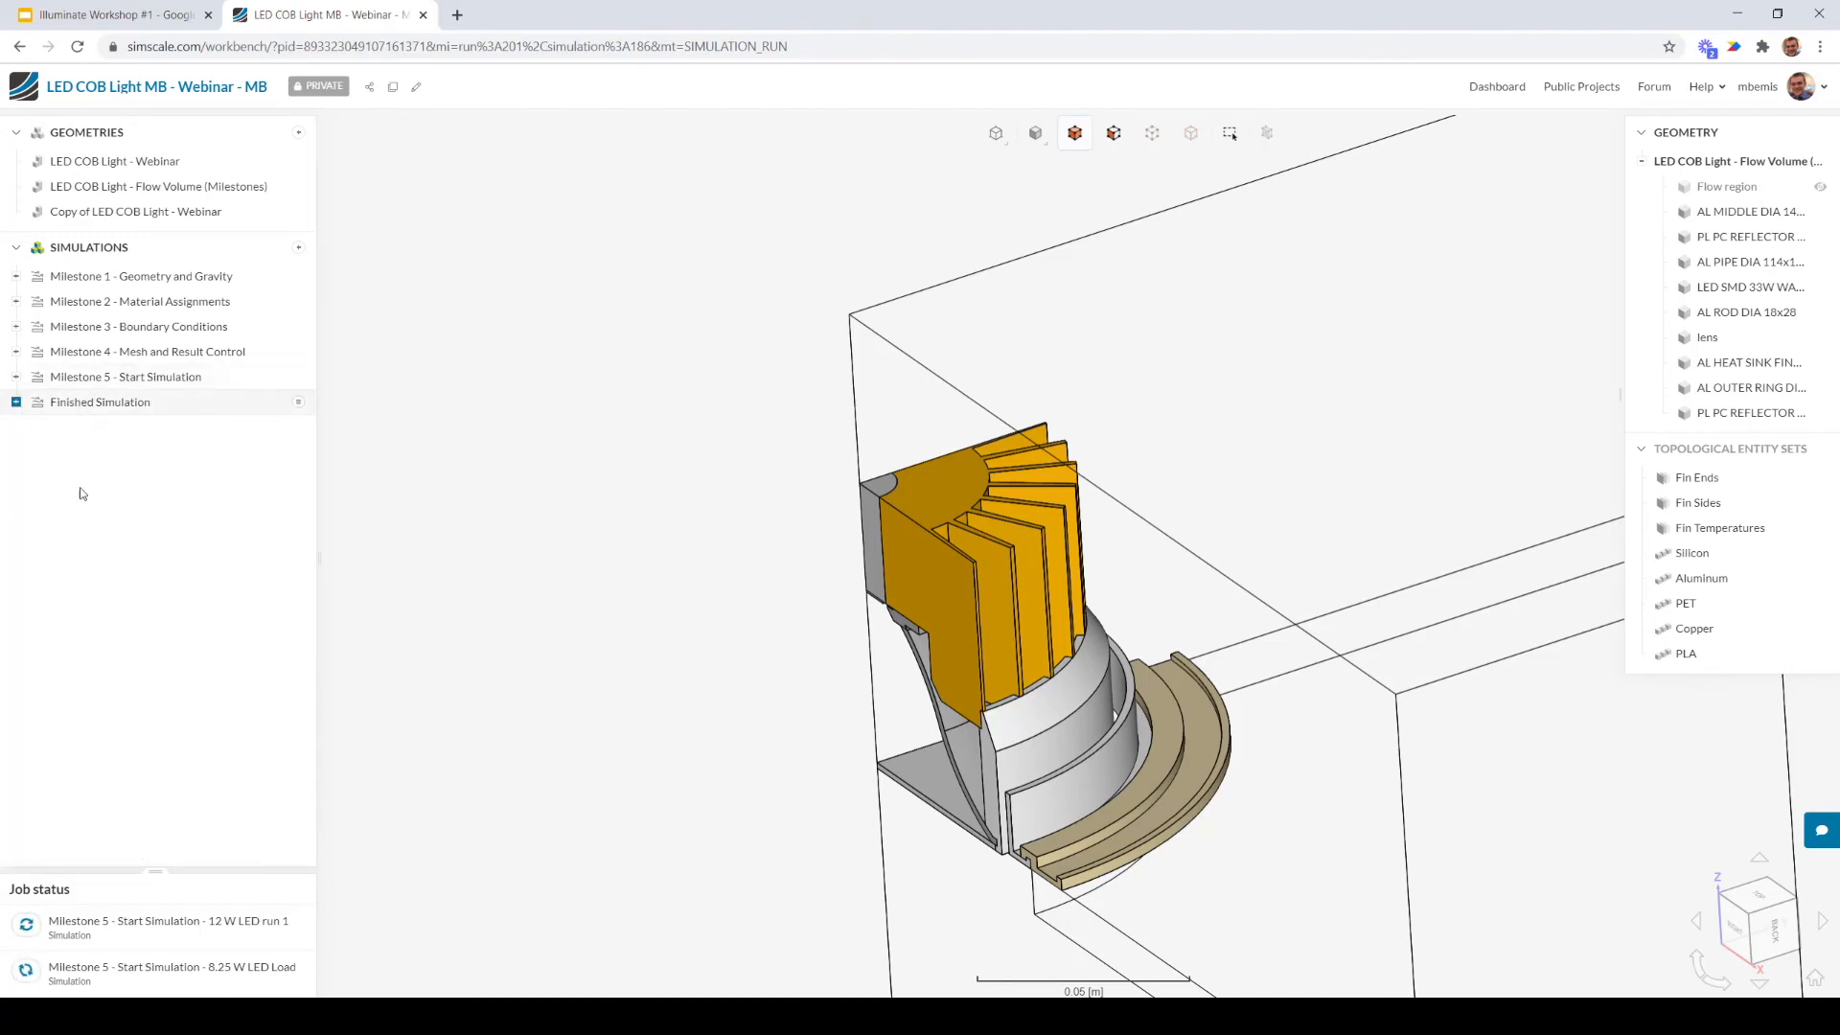
# Open the Heat Sink Simulation run of the Finished Simulation and load its results for post-processing
pyautogui.scroll(-2, 173, 731)
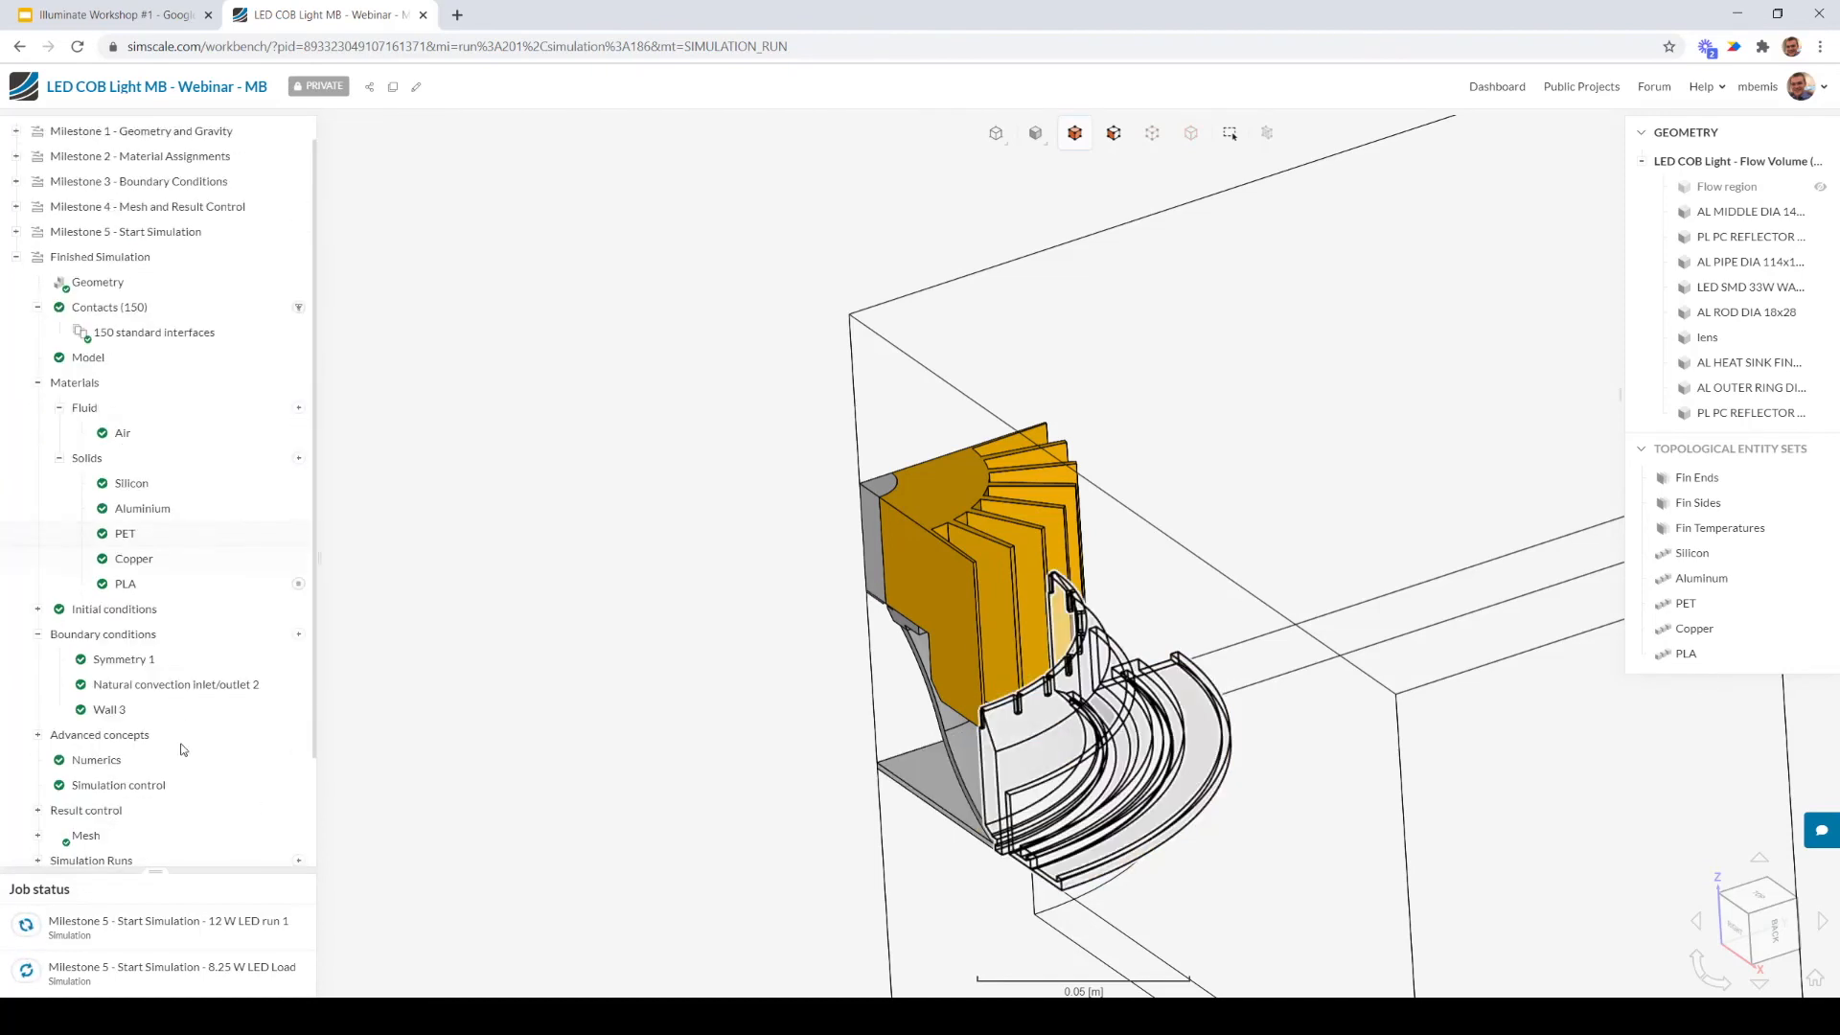
pyautogui.click(135, 848)
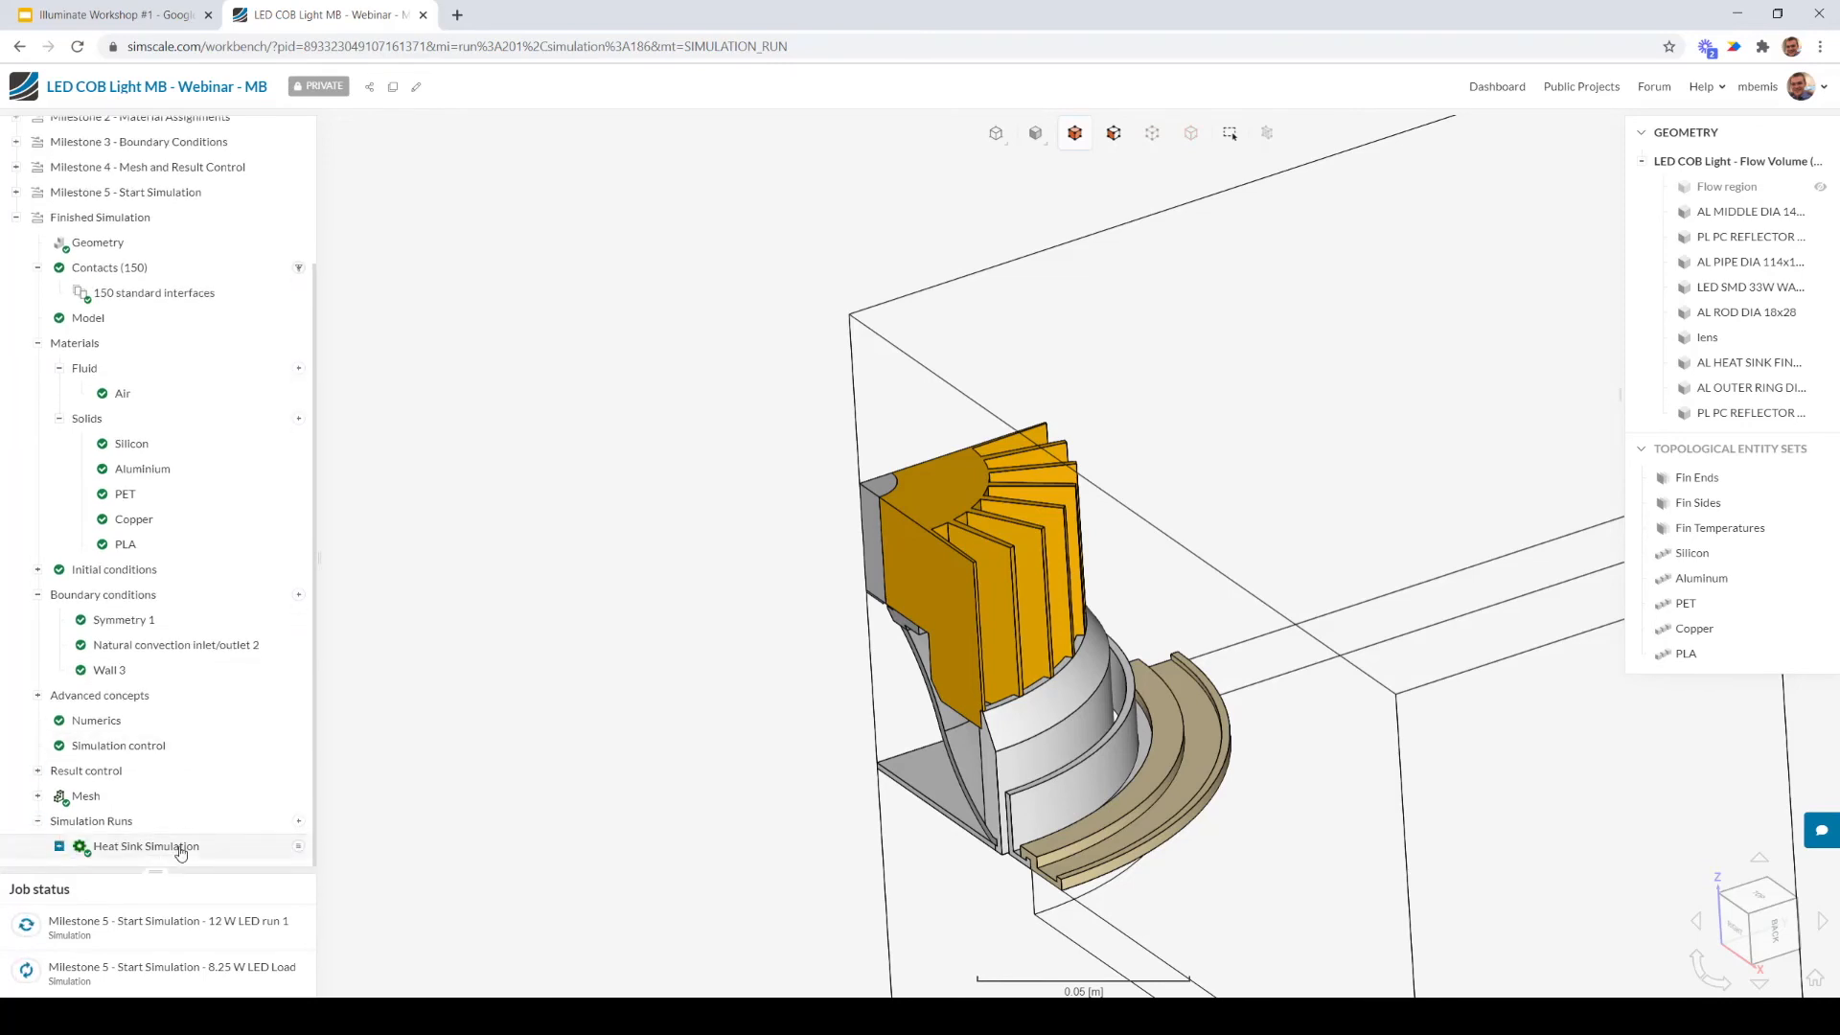
pyautogui.click(180, 848)
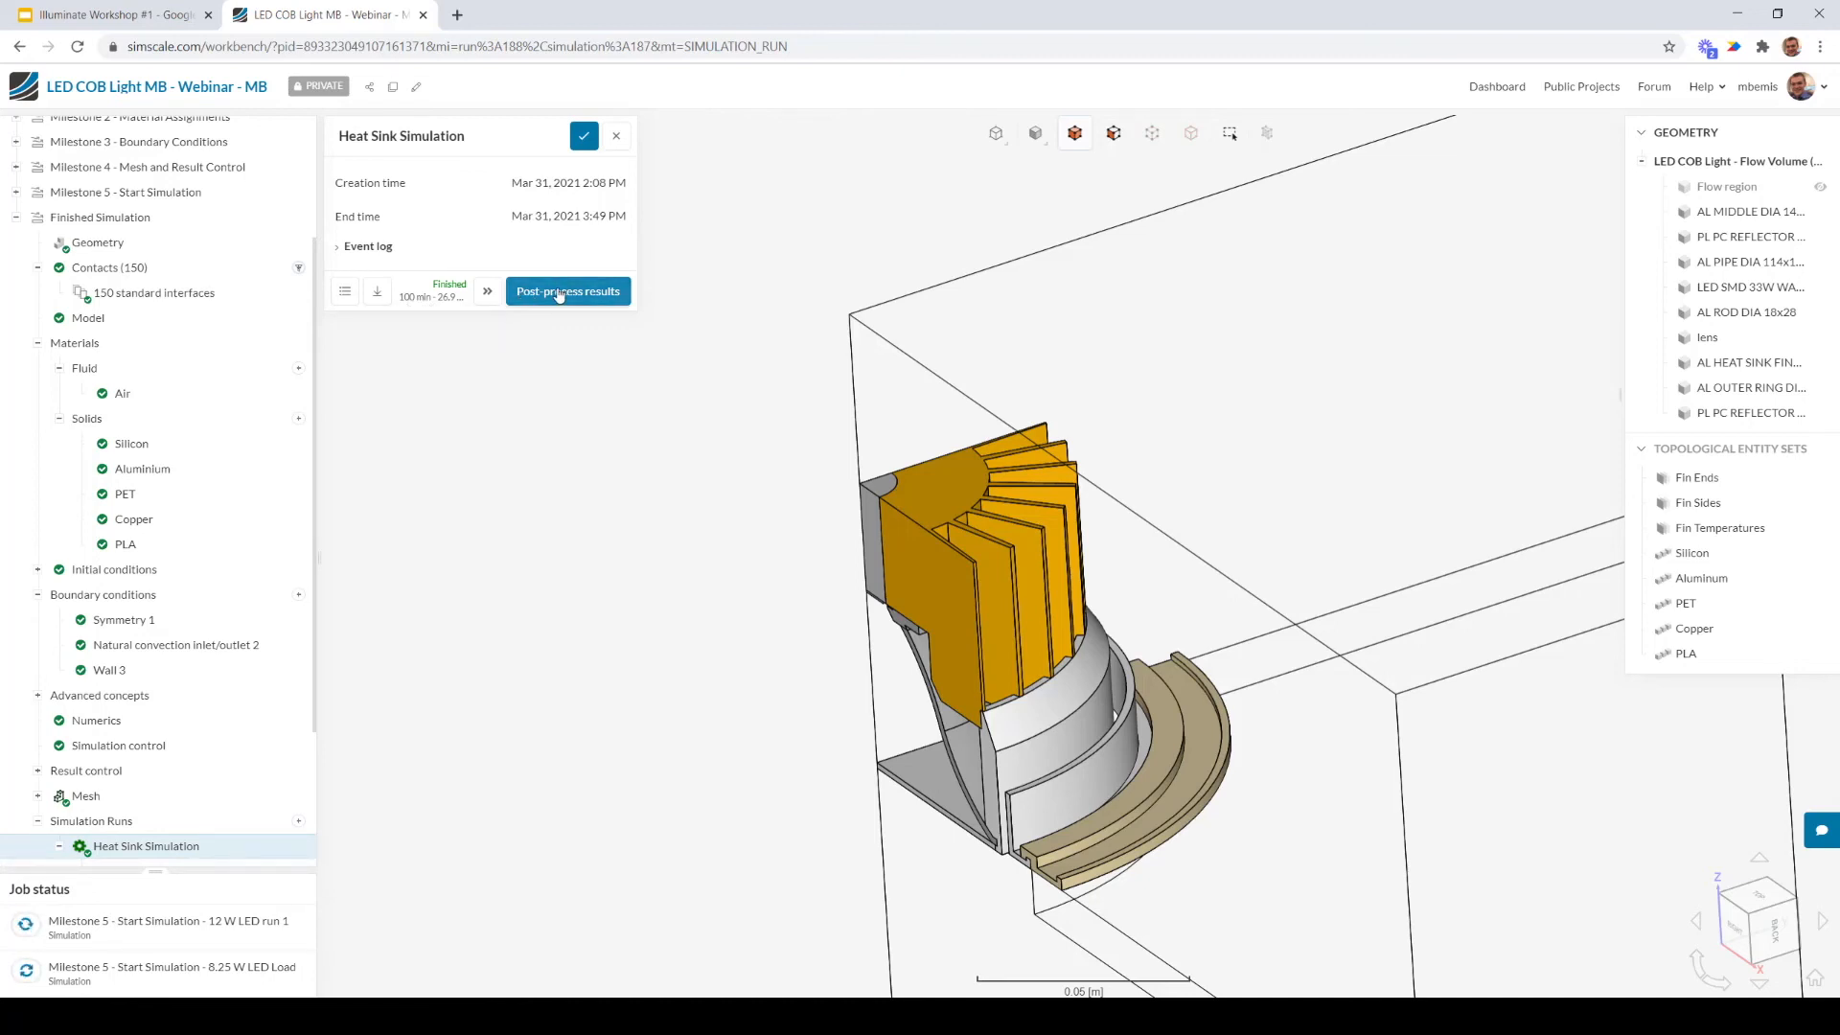
pyautogui.click(560, 294)
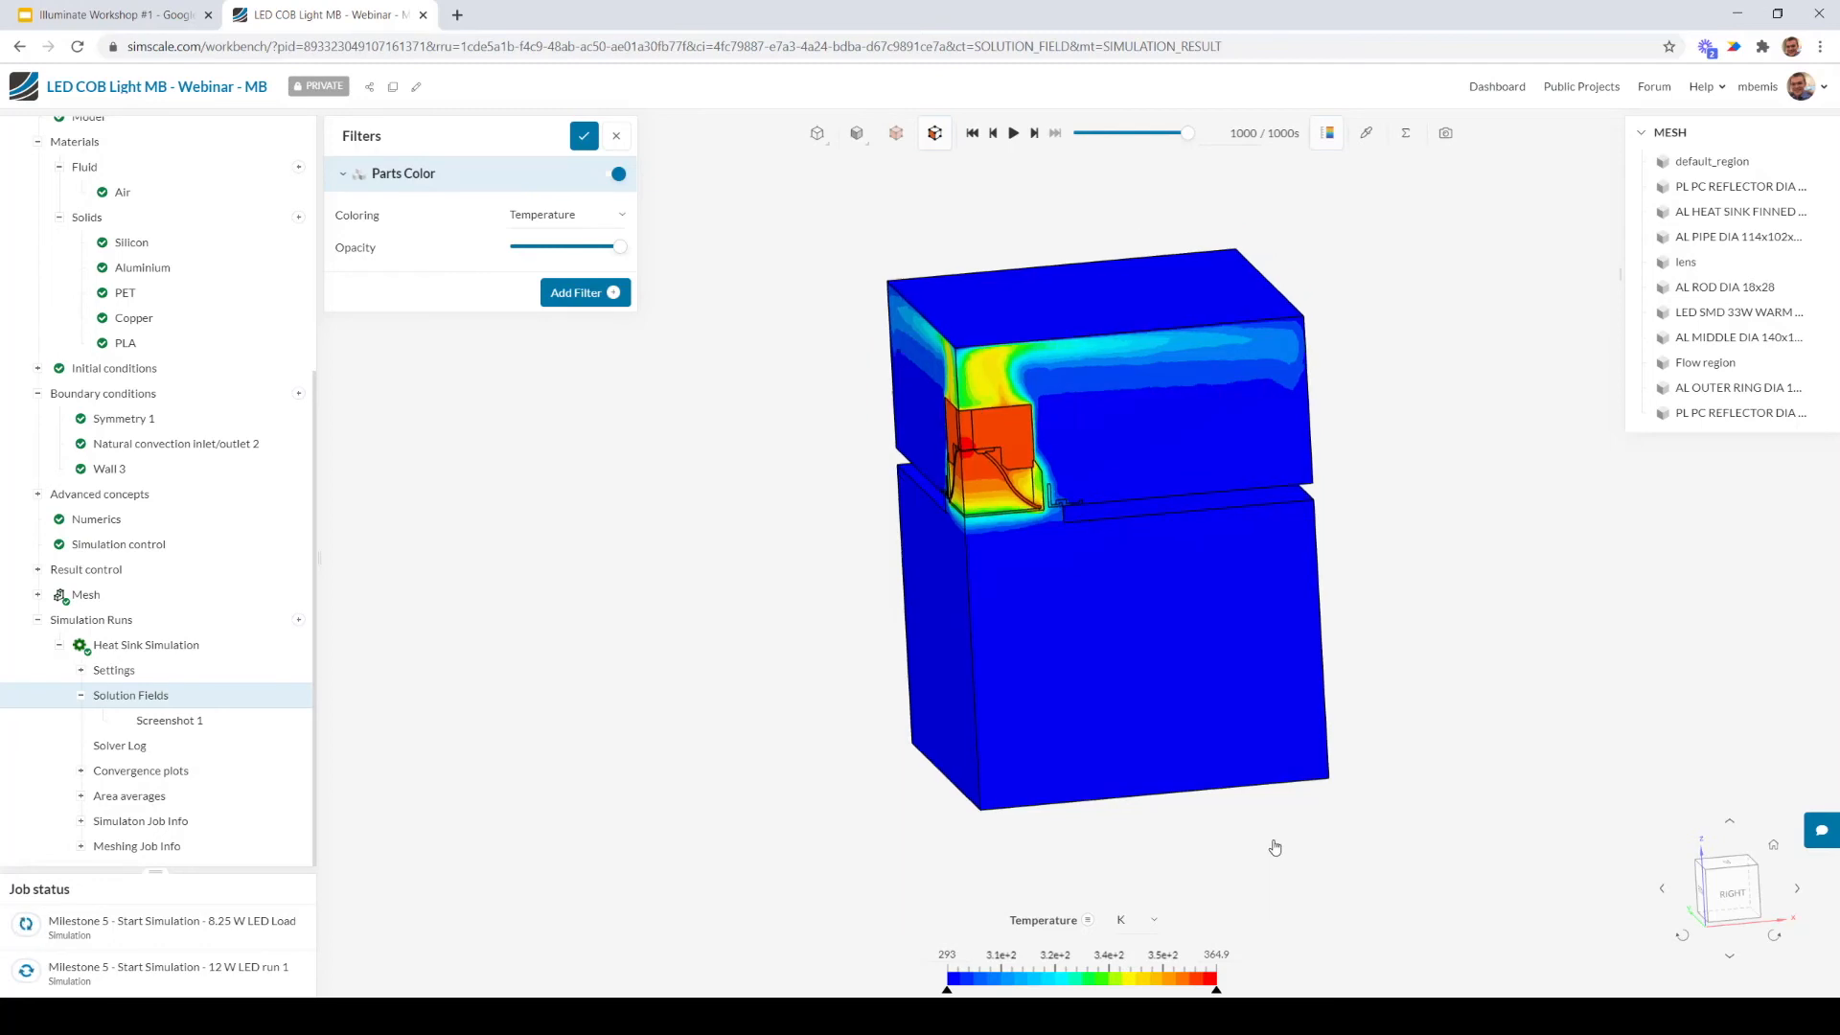
# Change the temperature legend's unit to °C
pyautogui.moveTo(1459, 700); pyautogui.dragTo(1379, 698)
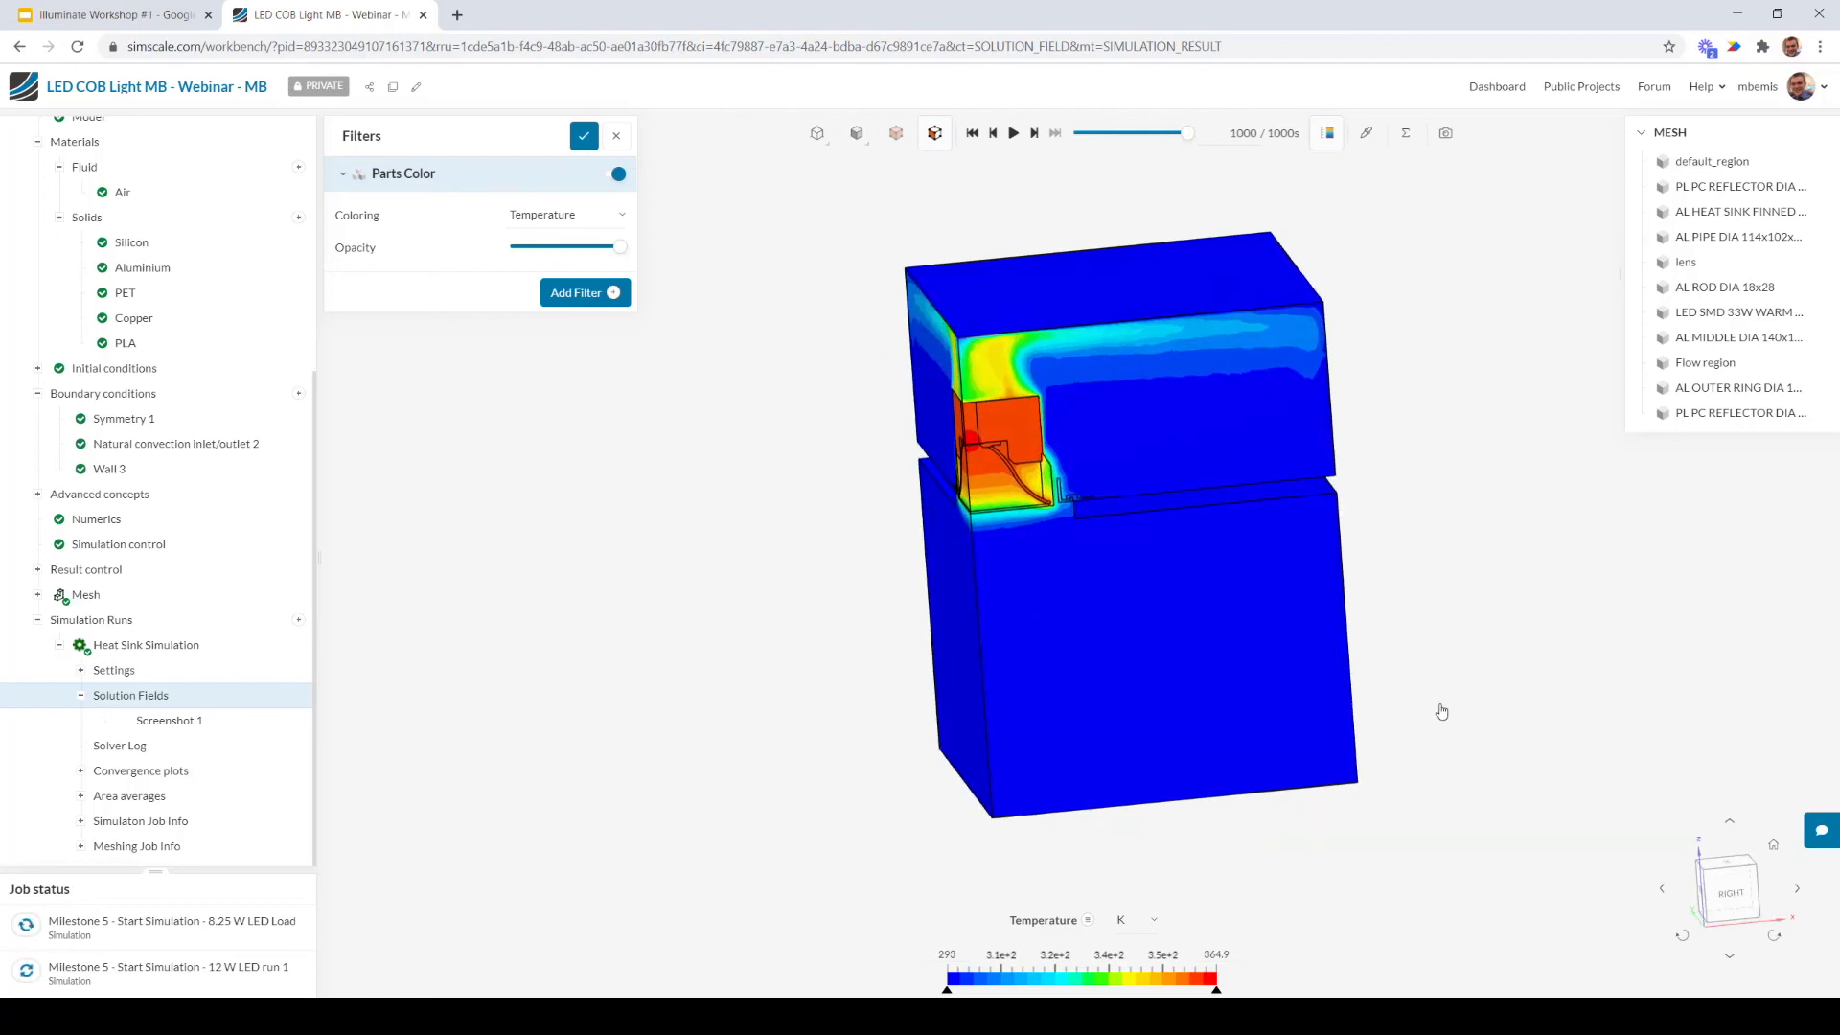
pyautogui.moveTo(959, 433); pyautogui.dragTo(1047, 428)
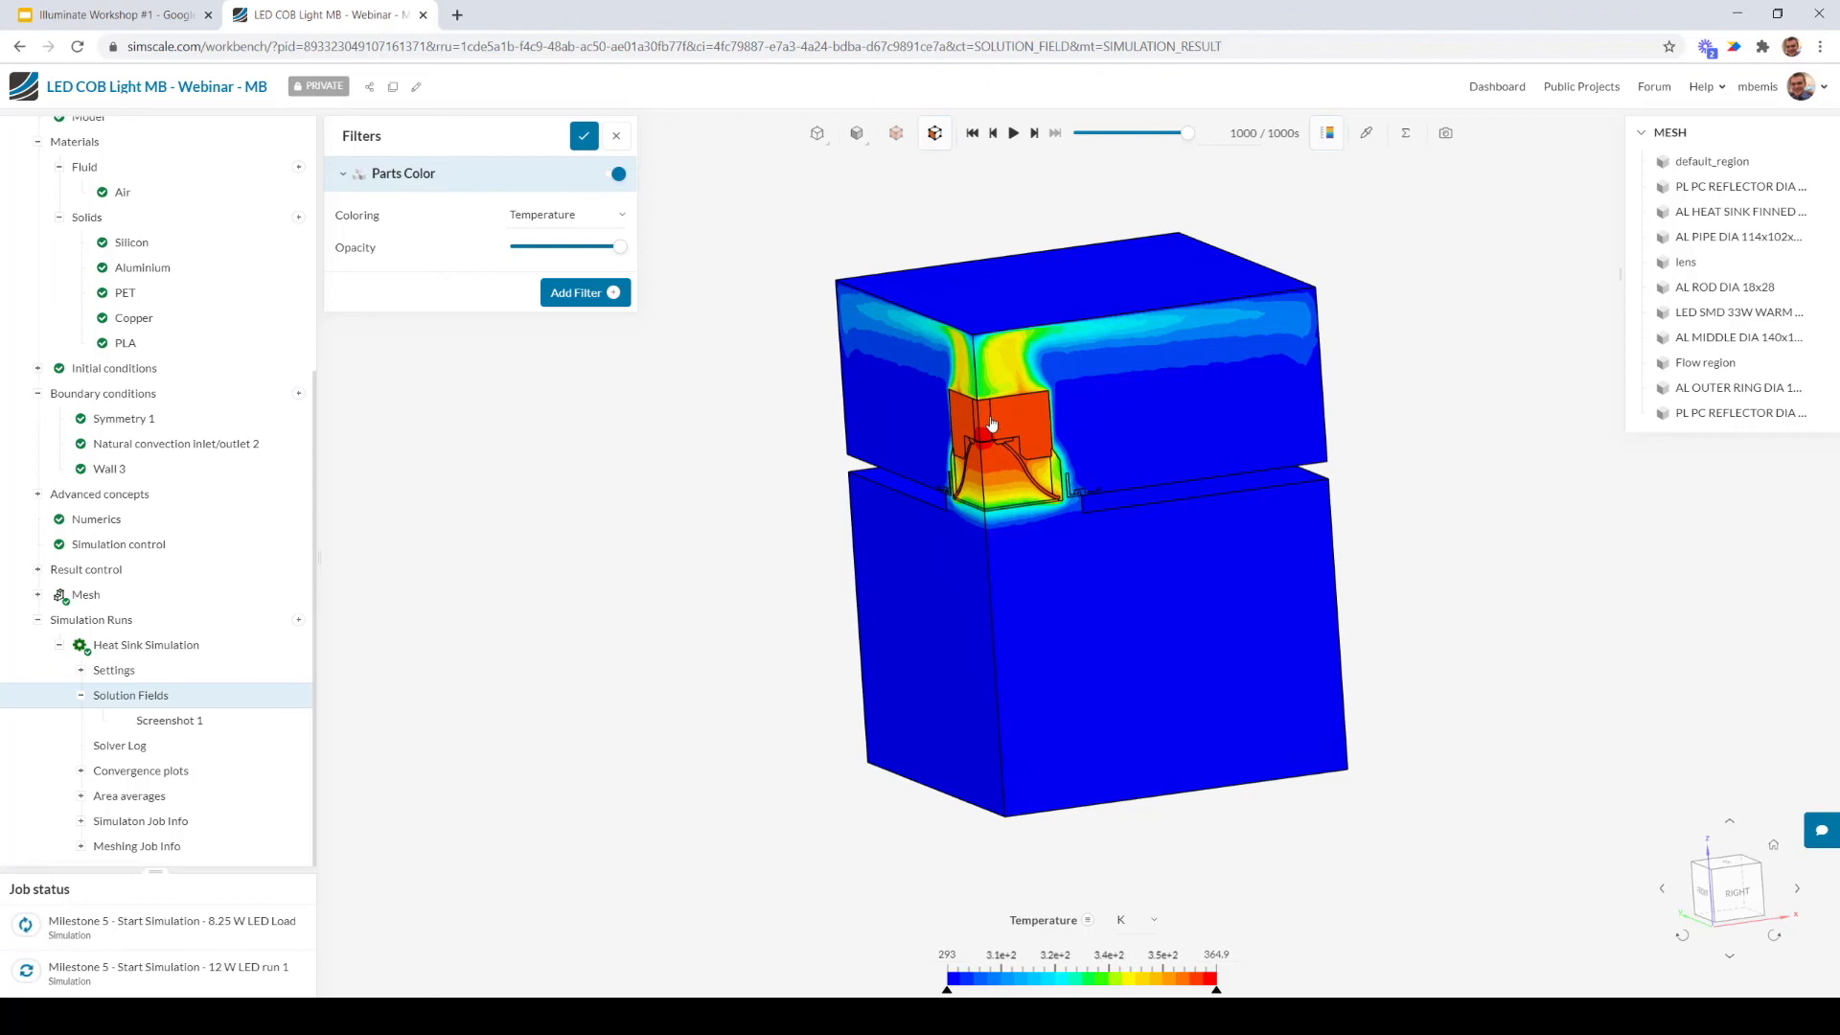
pyautogui.scroll(1, 993, 372)
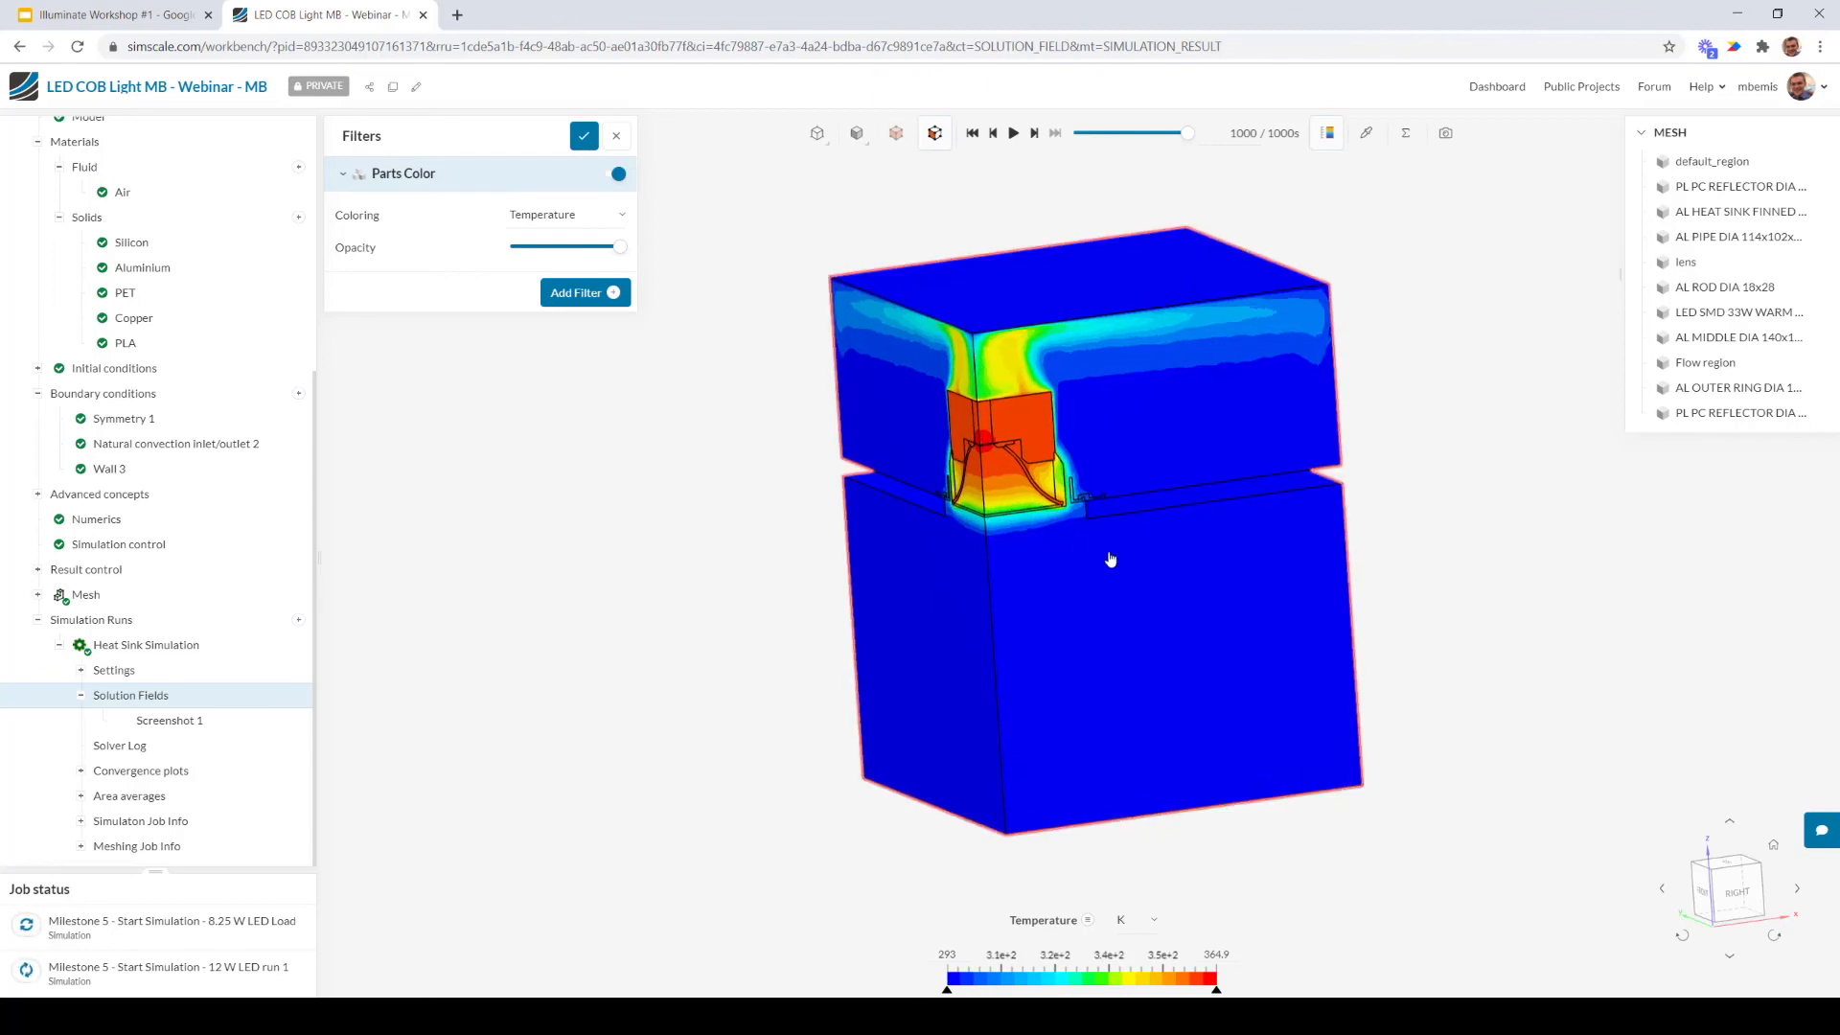
pyautogui.click(1154, 922)
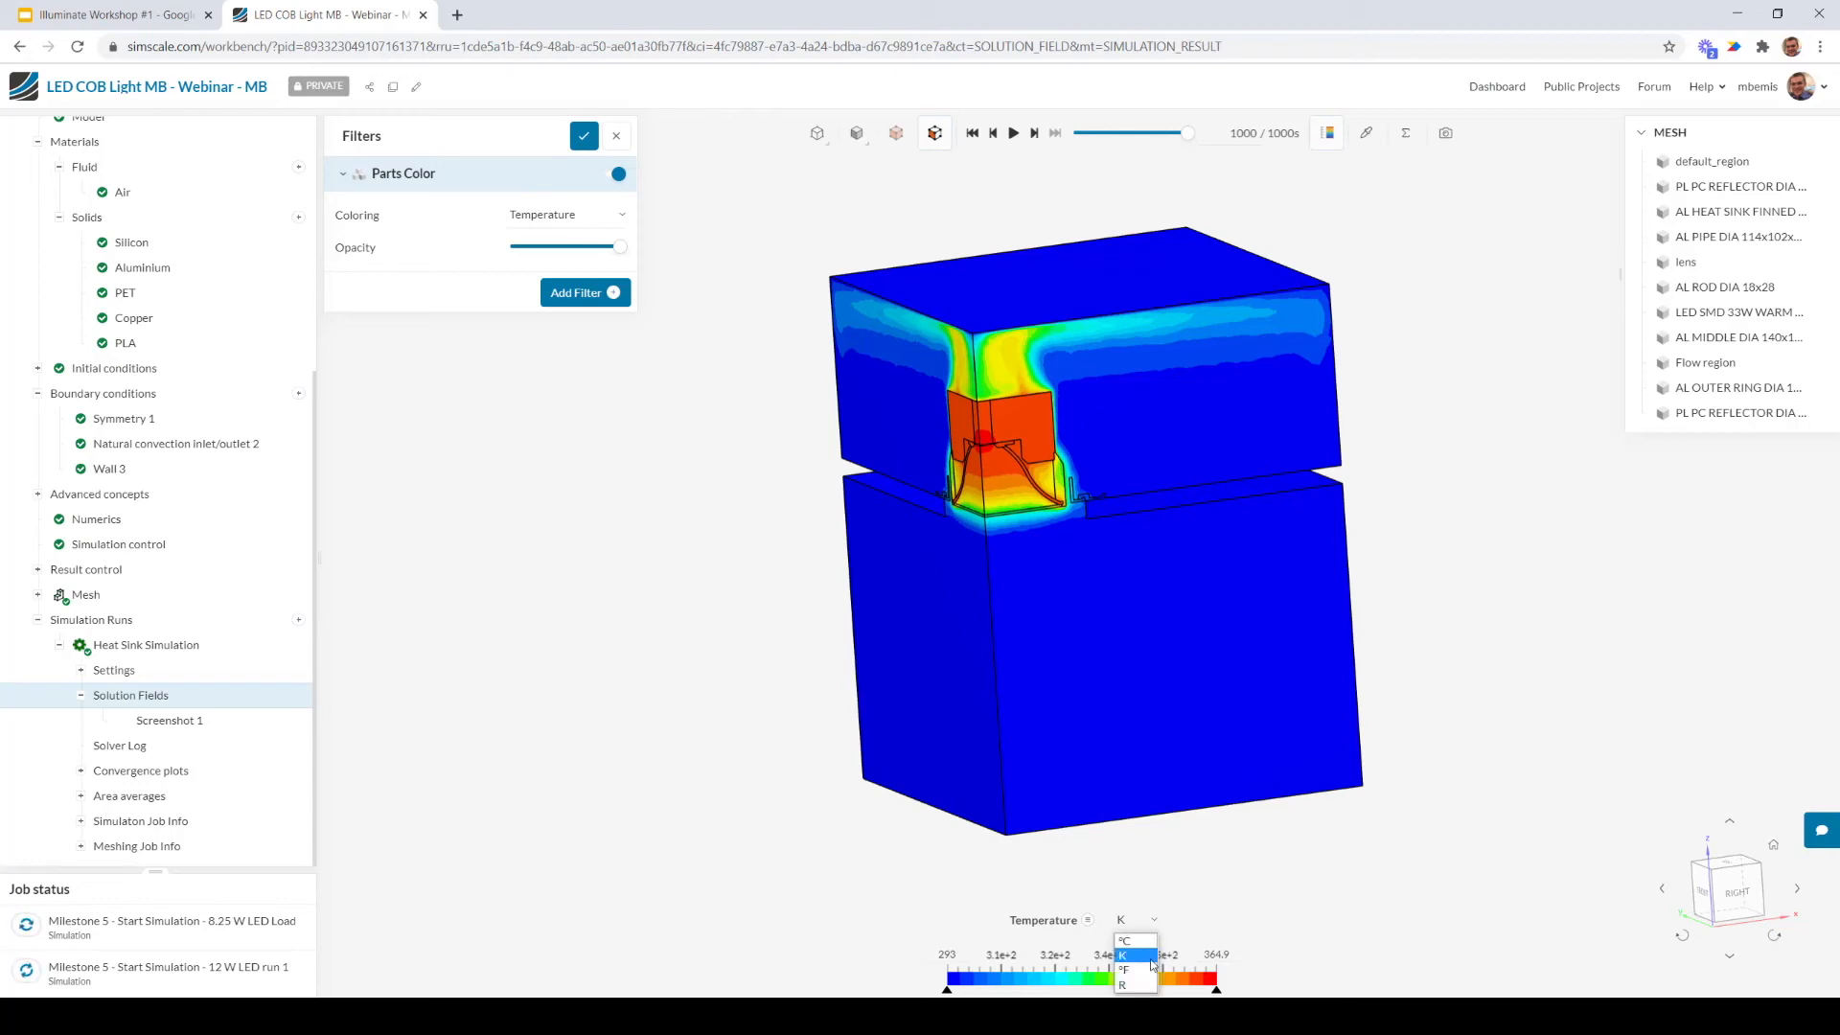
pyautogui.click(1137, 941)
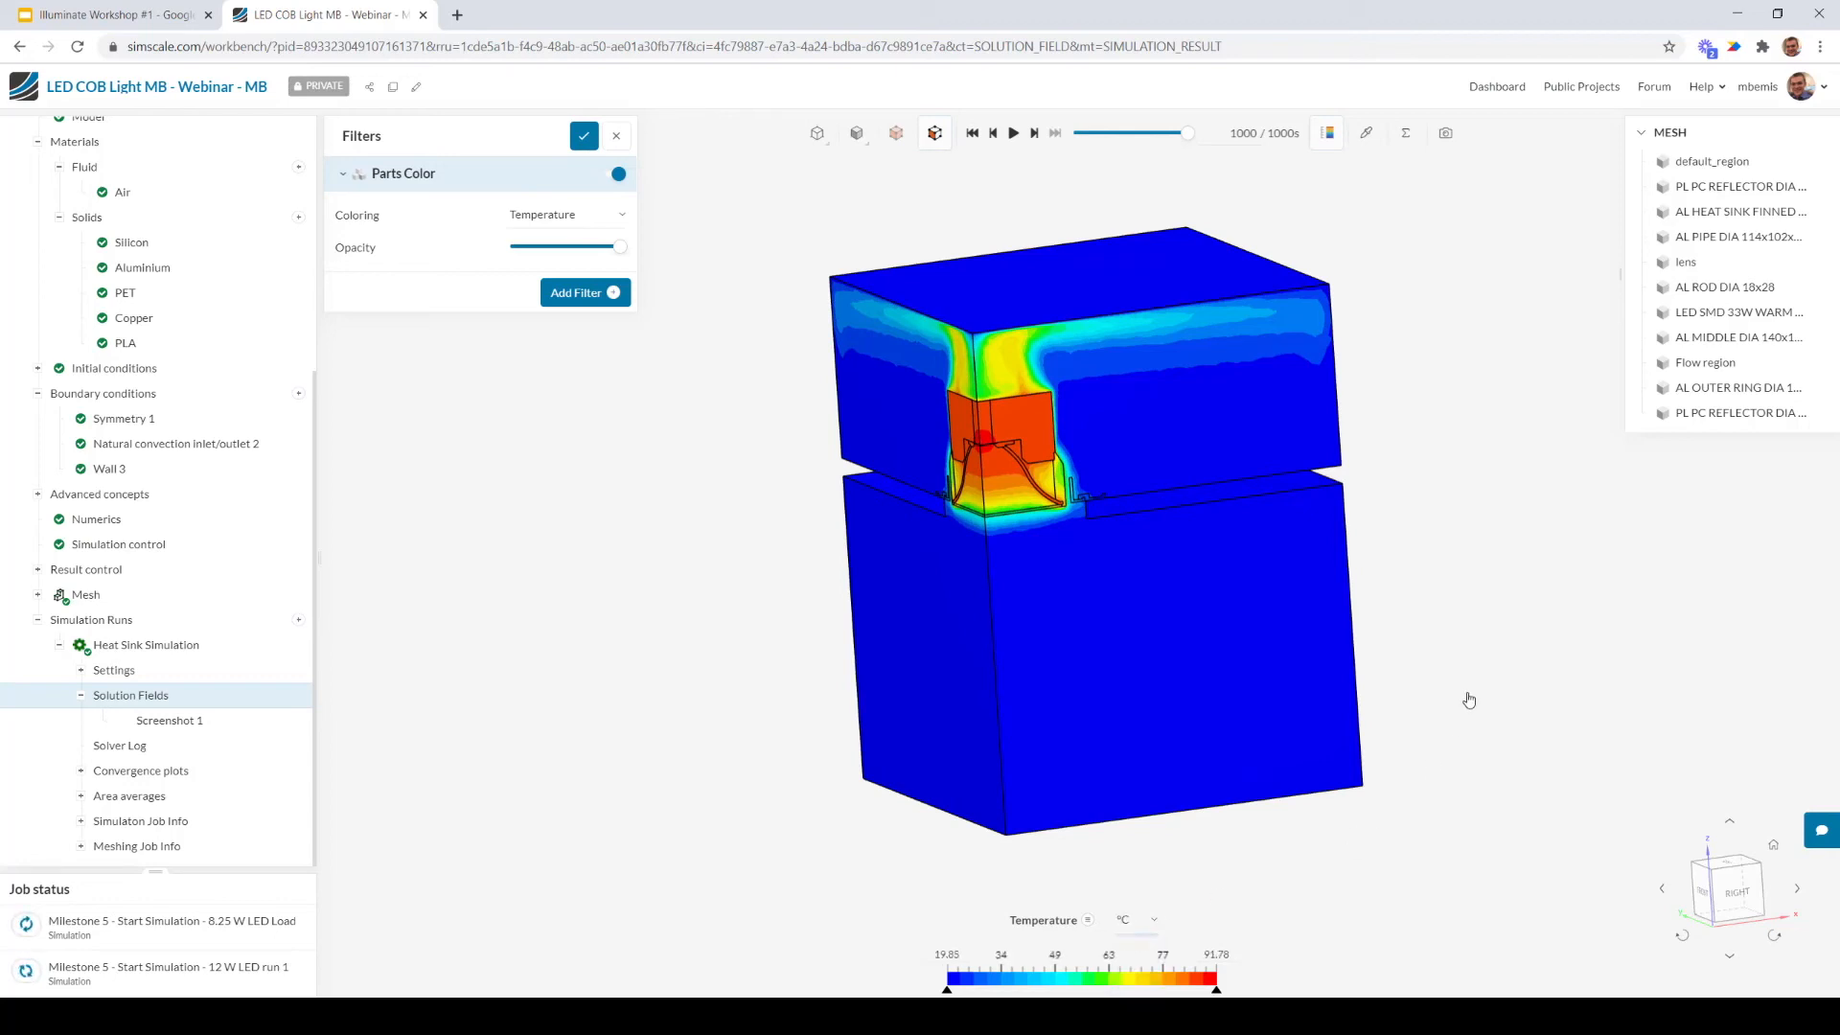
# Hide the Flow region and default_region so only the solid lamp parts are shown
pyautogui.click(1821, 365)
pyautogui.moveTo(1591, 604); pyautogui.dragTo(1570, 602)
pyautogui.rightClick(1216, 411)
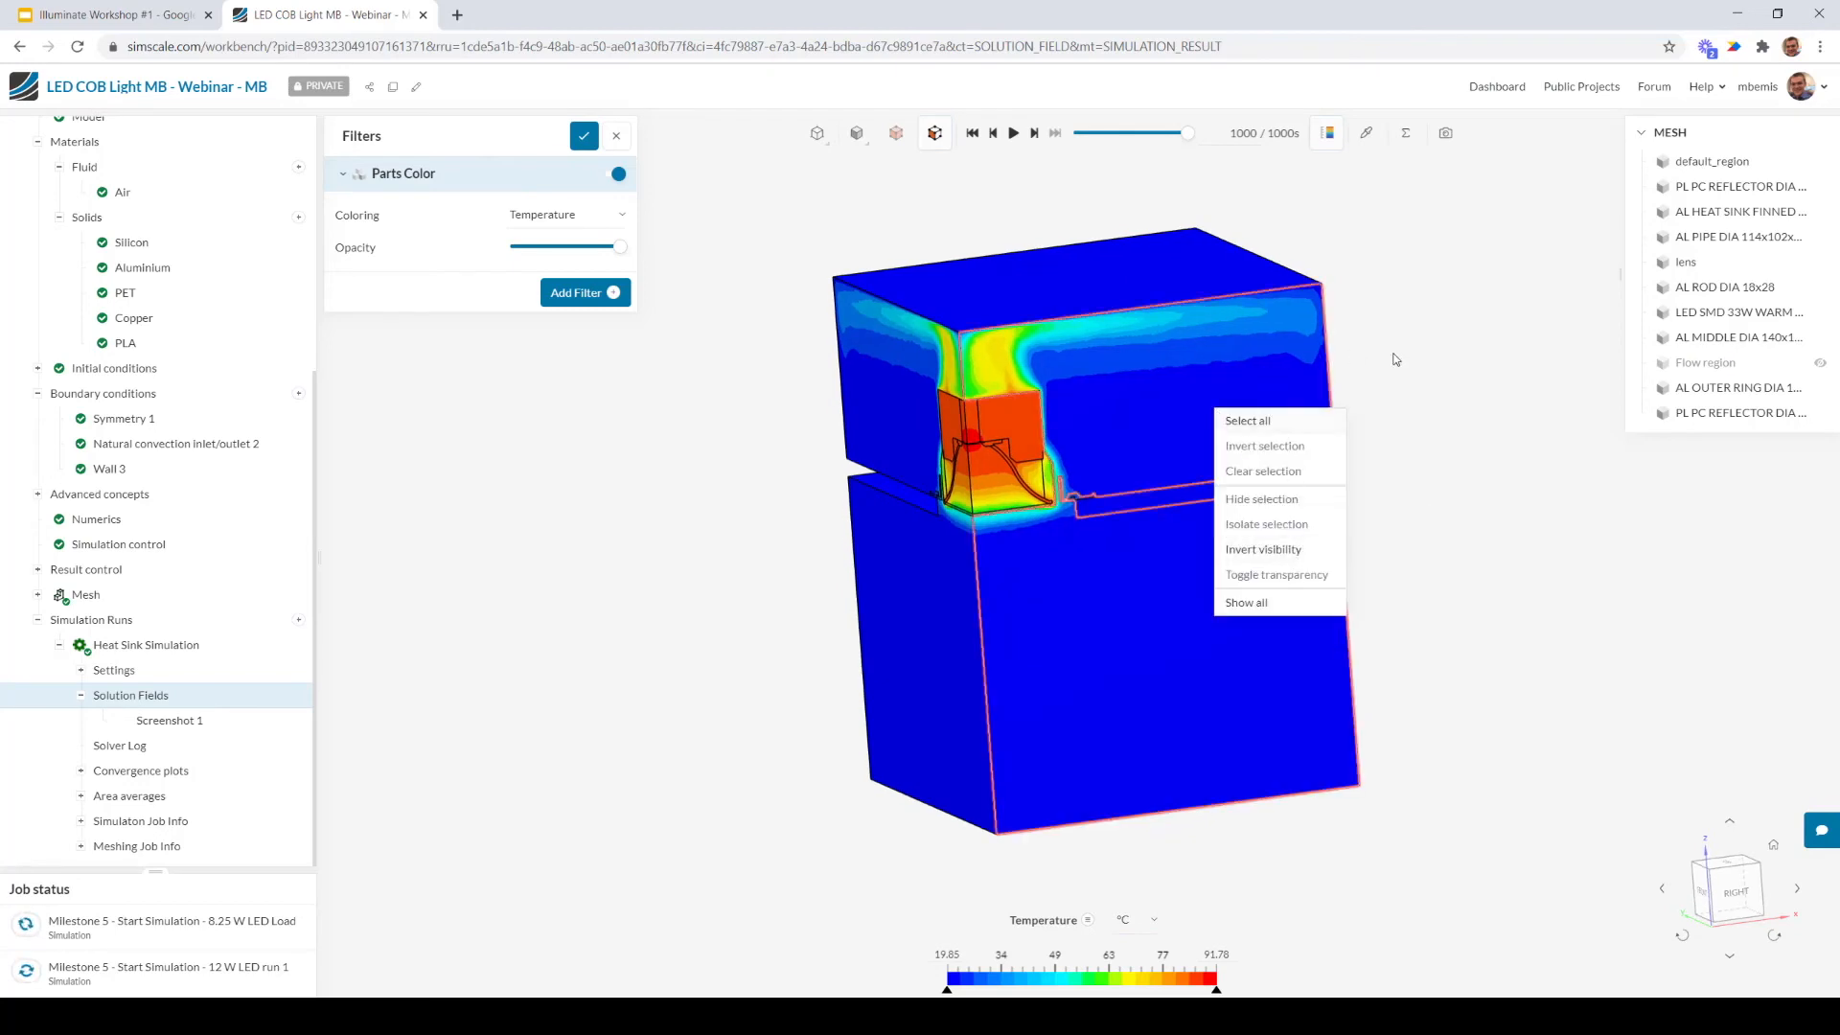
pyautogui.click(1428, 405)
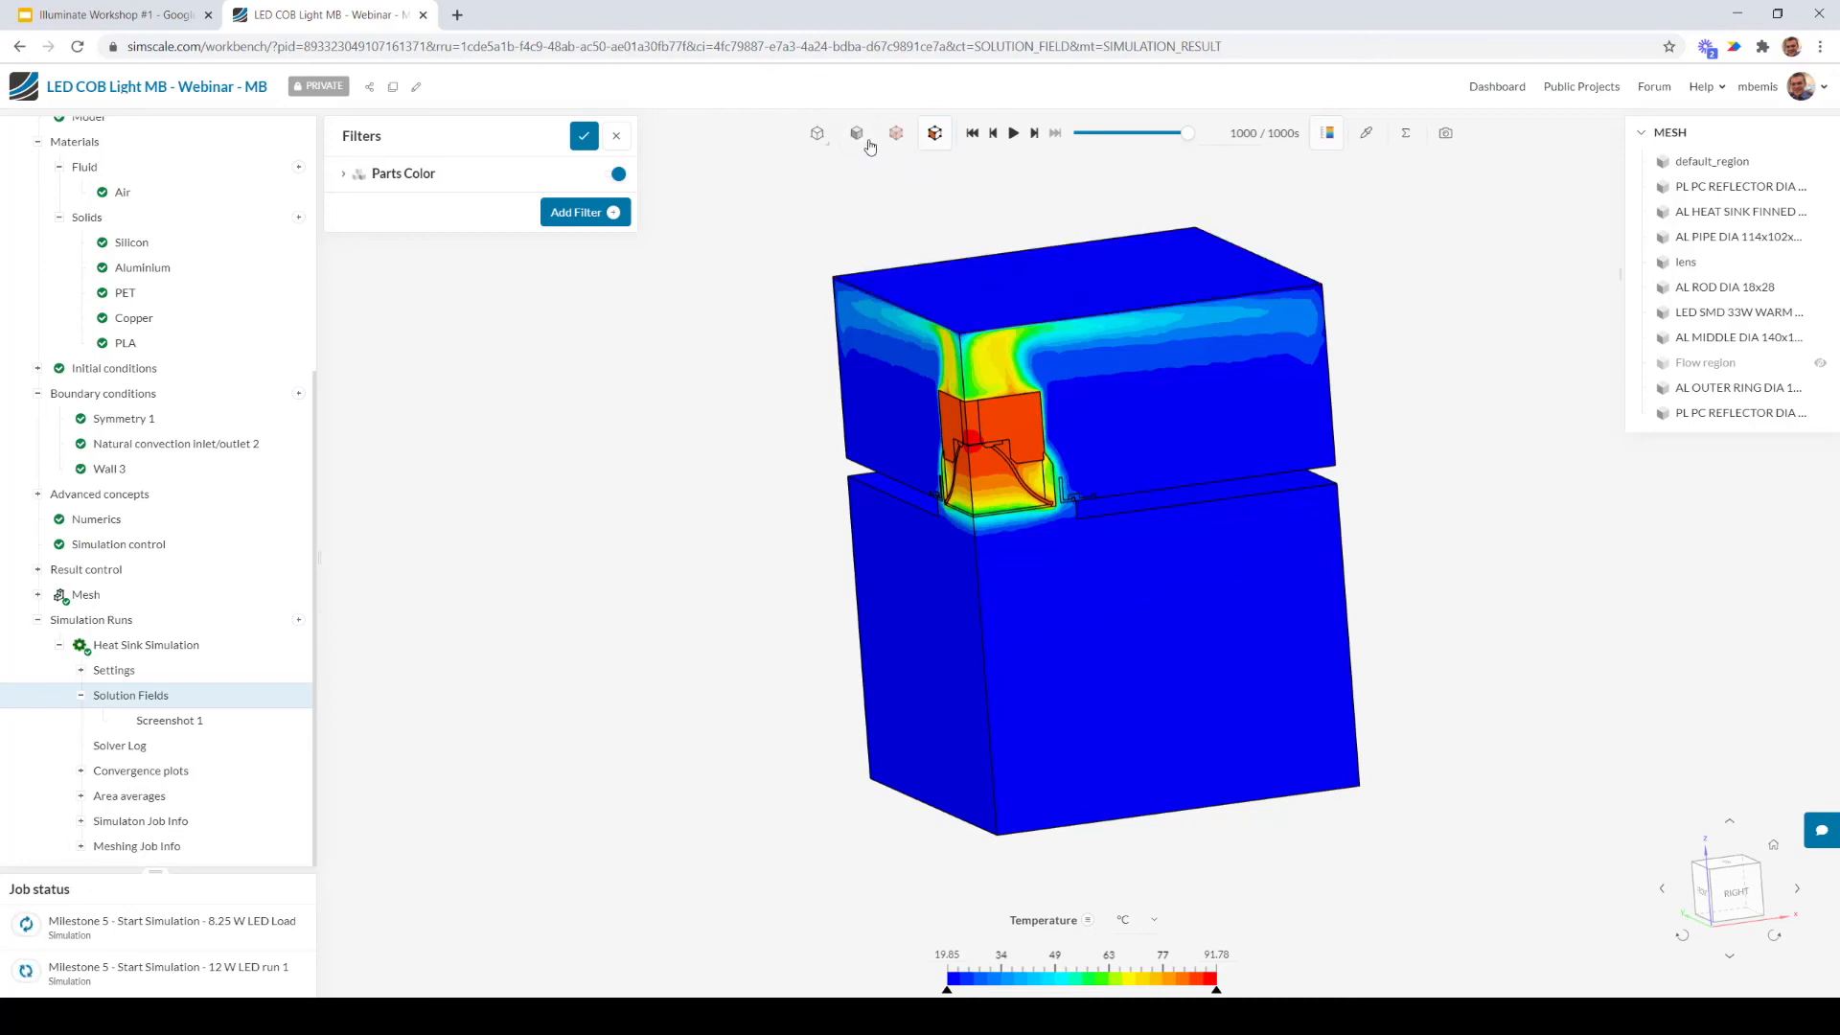
pyautogui.click(1821, 364)
pyautogui.click(1822, 368)
pyautogui.moveTo(1528, 512); pyautogui.dragTo(1428, 487)
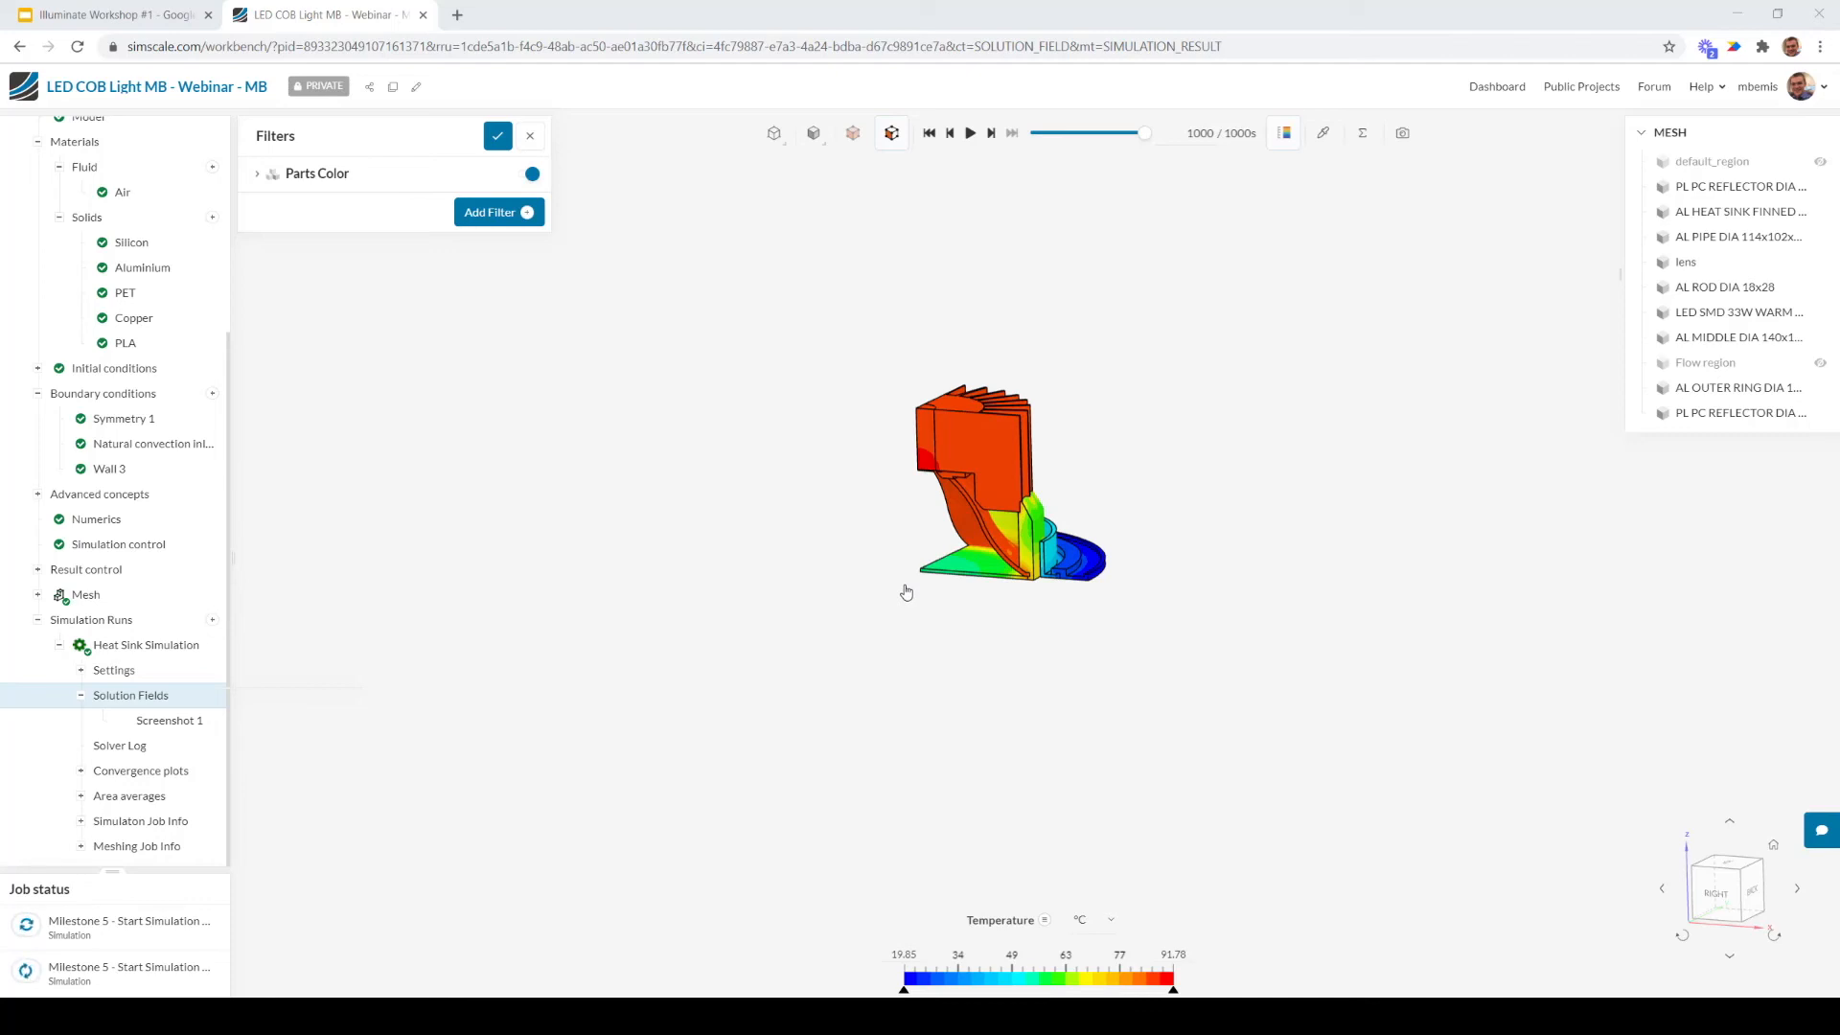
# Examine the temperature distribution on the heat sink fins, outer rings and inner reflector from several sides
pyautogui.moveTo(1047, 636); pyautogui.dragTo(1027, 524)
pyautogui.scroll(2, 1028, 524)
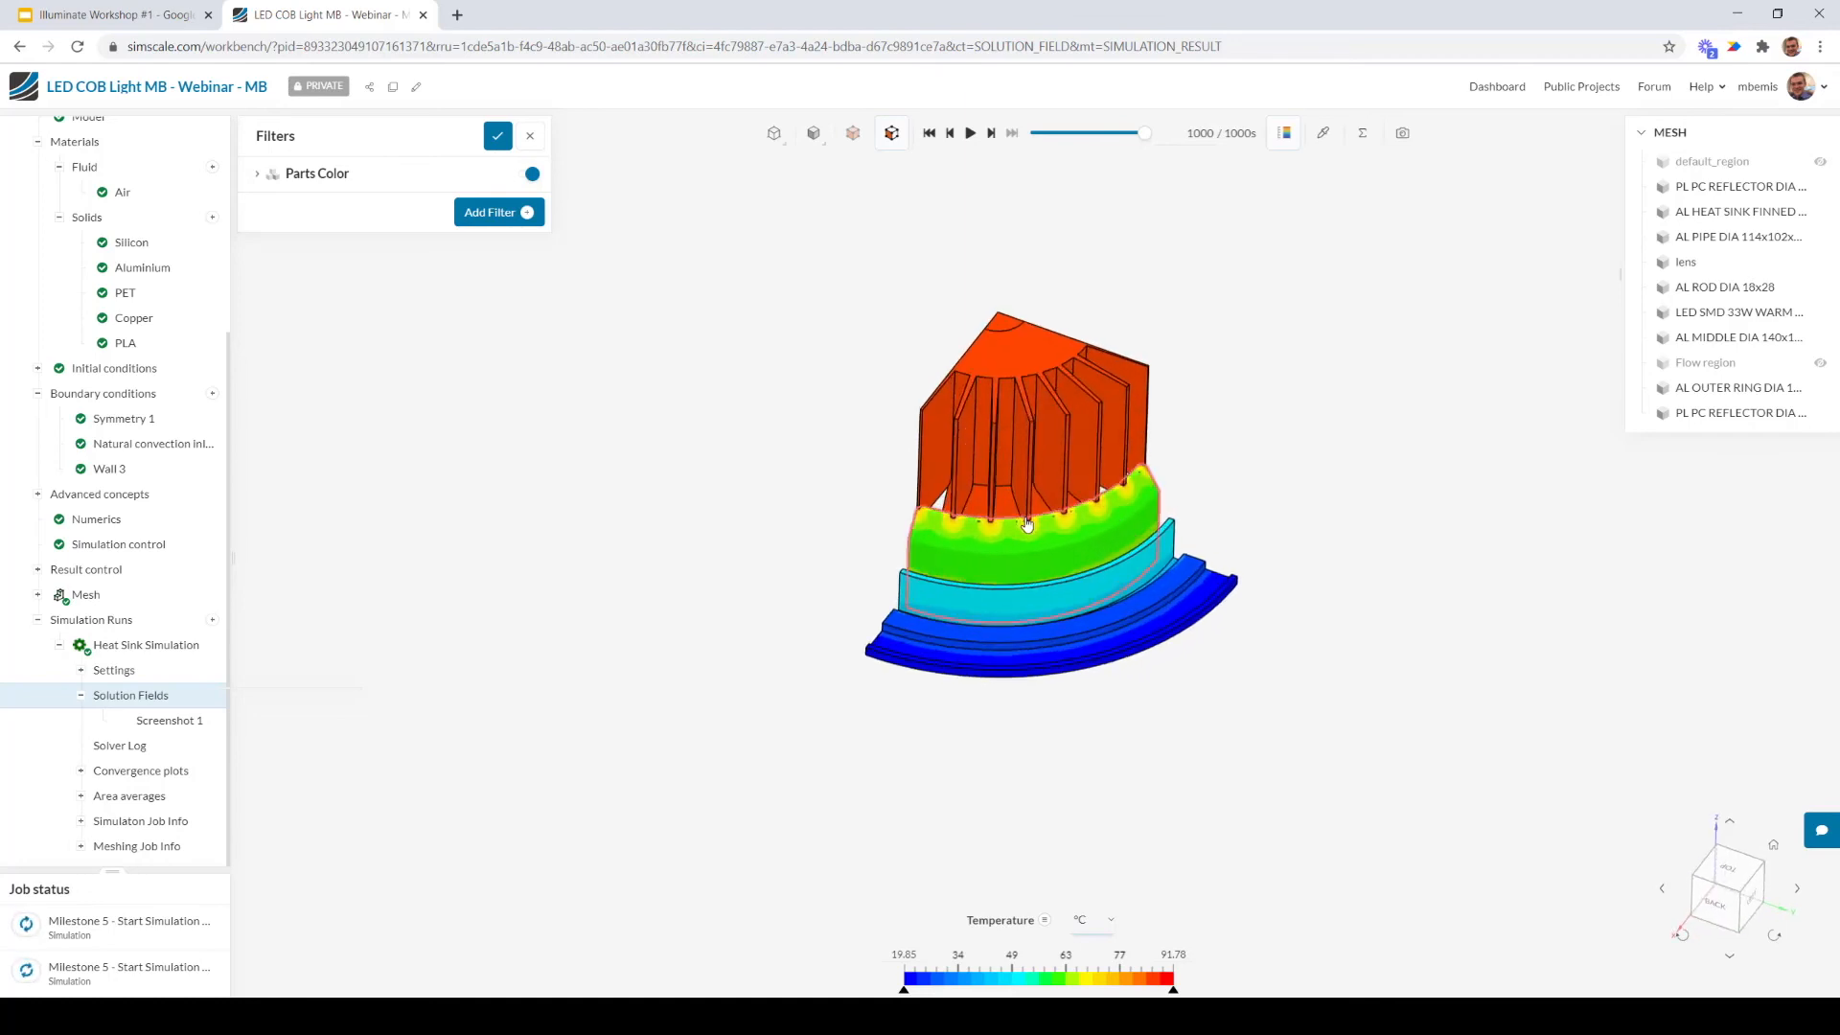
pyautogui.scroll(2, 1027, 524)
pyautogui.scroll(2, 1028, 533)
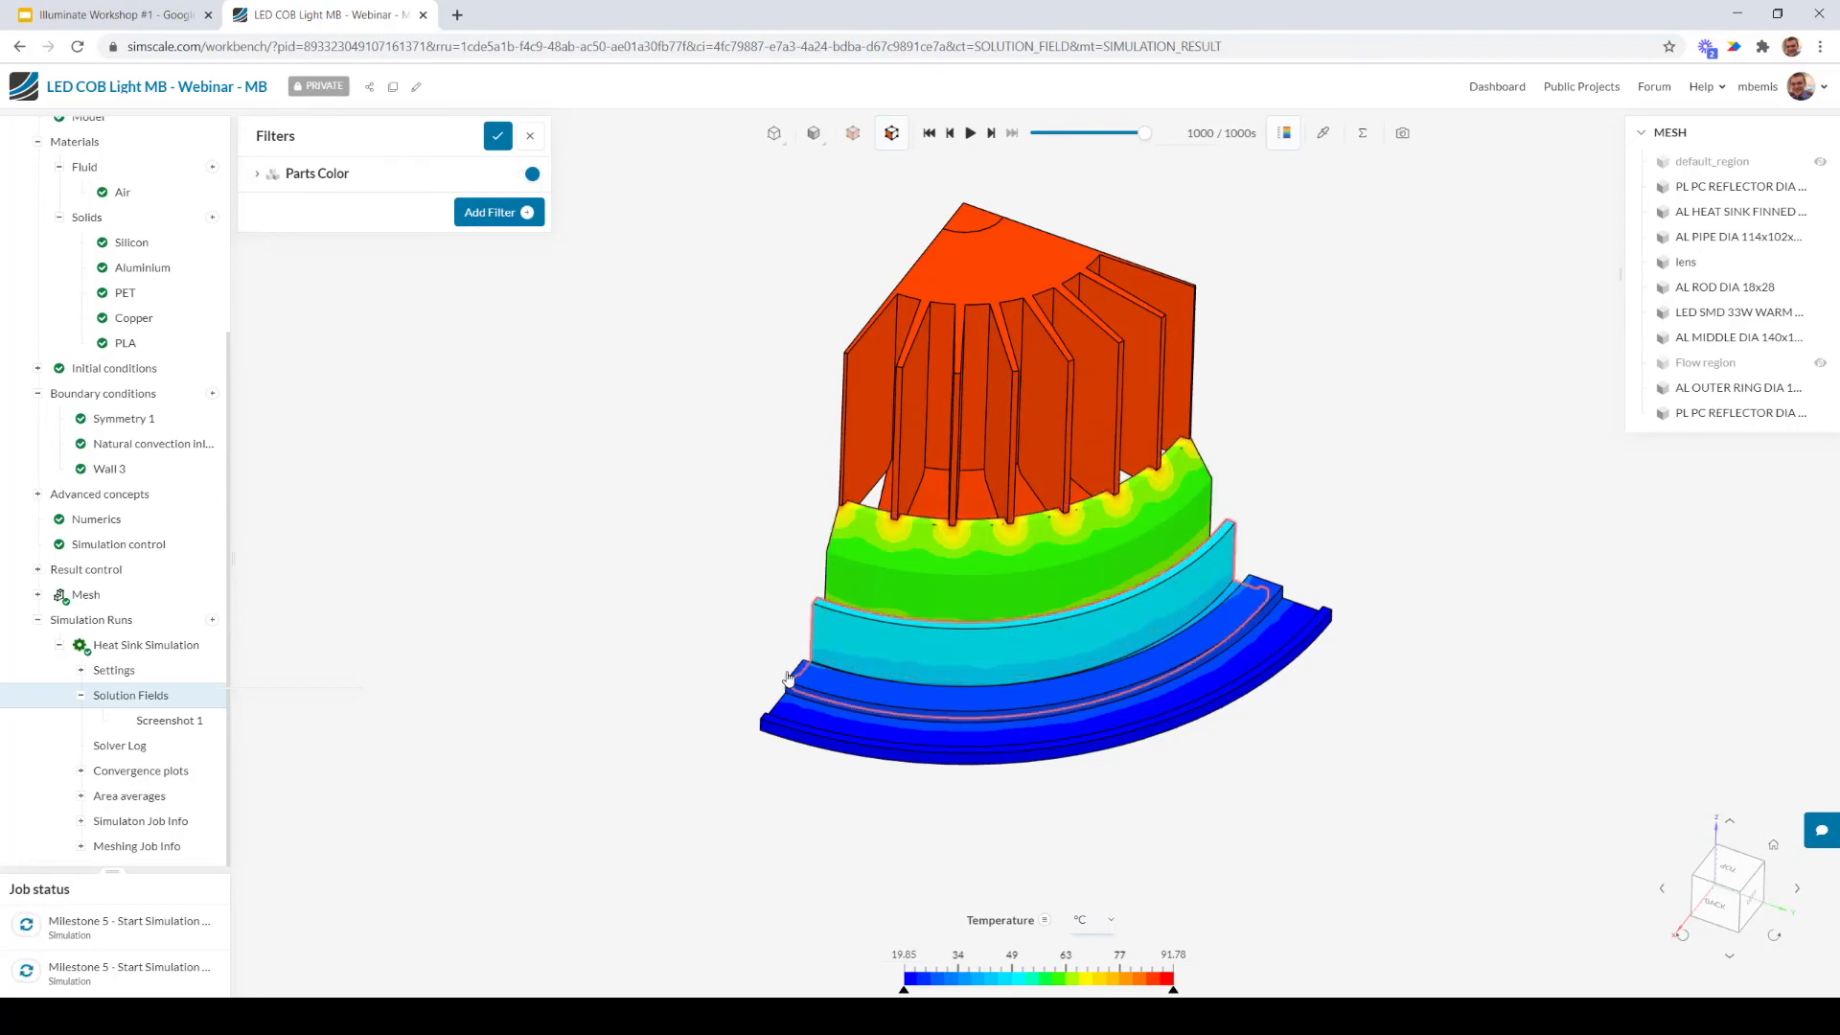
pyautogui.moveTo(699, 649); pyautogui.dragTo(1157, 657)
pyautogui.scroll(2, 1111, 650)
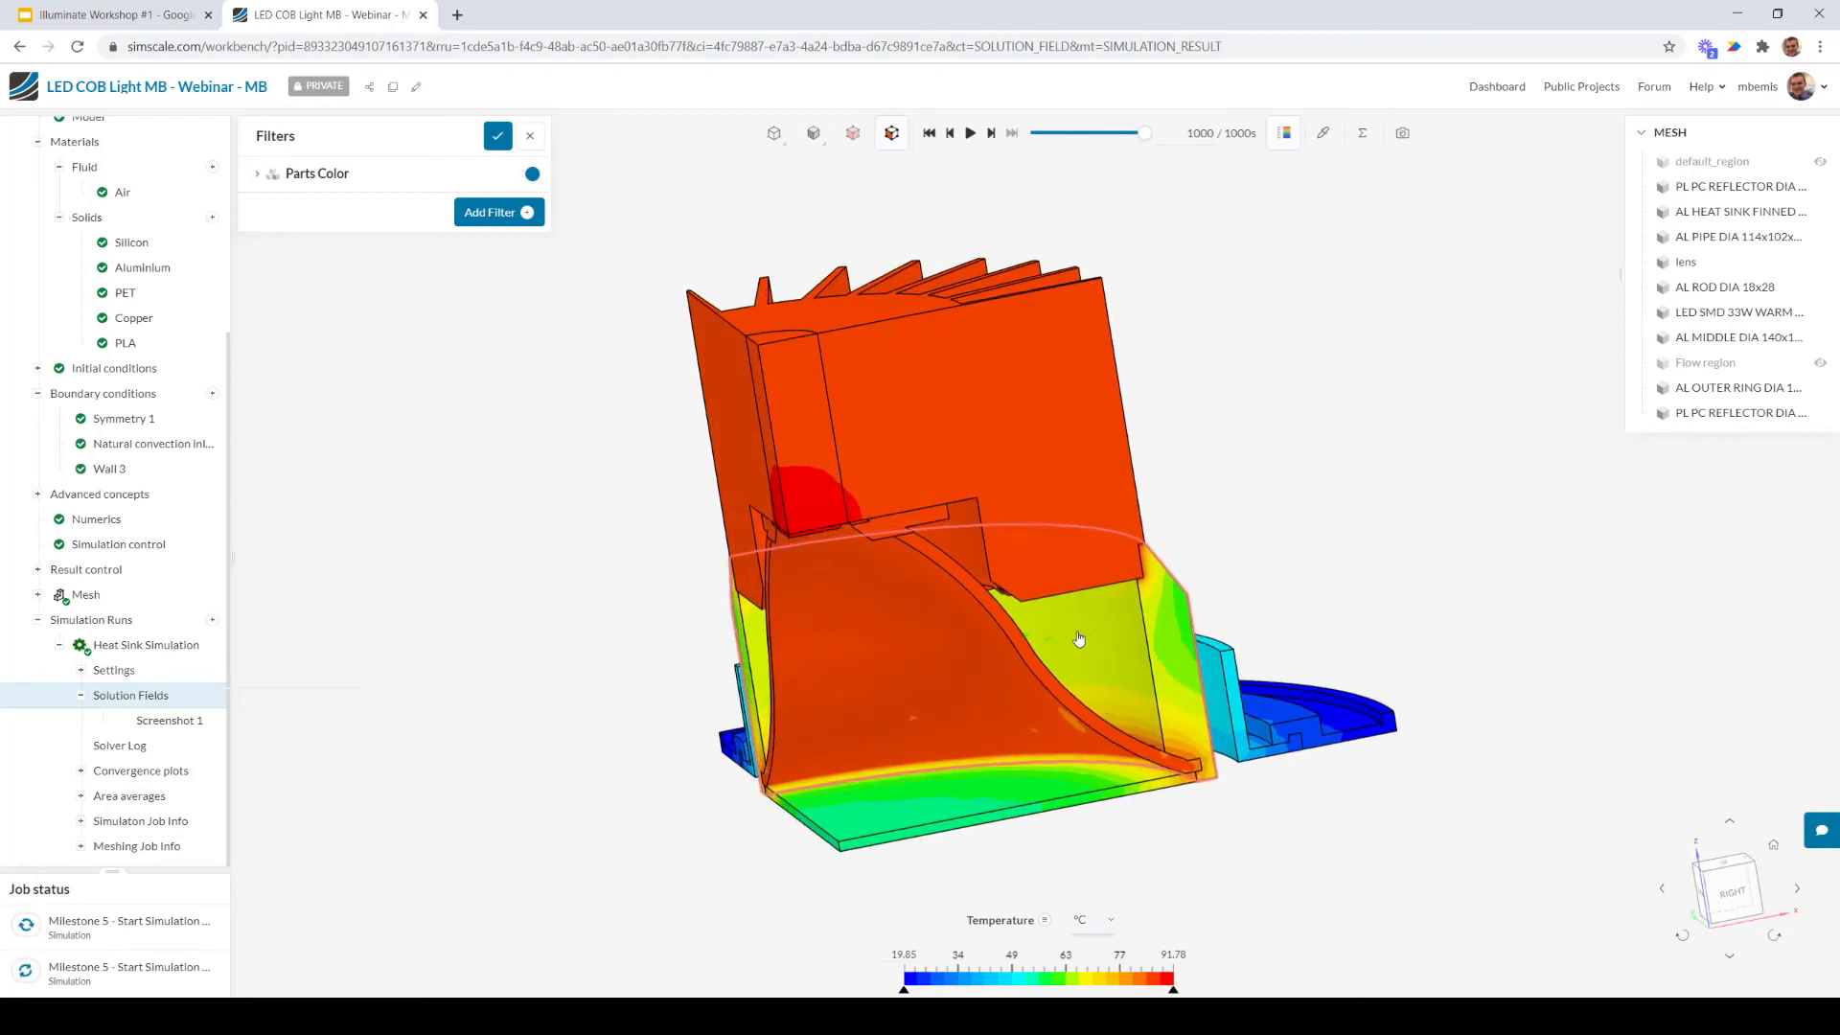
pyautogui.moveTo(953, 635); pyautogui.dragTo(596, 738)
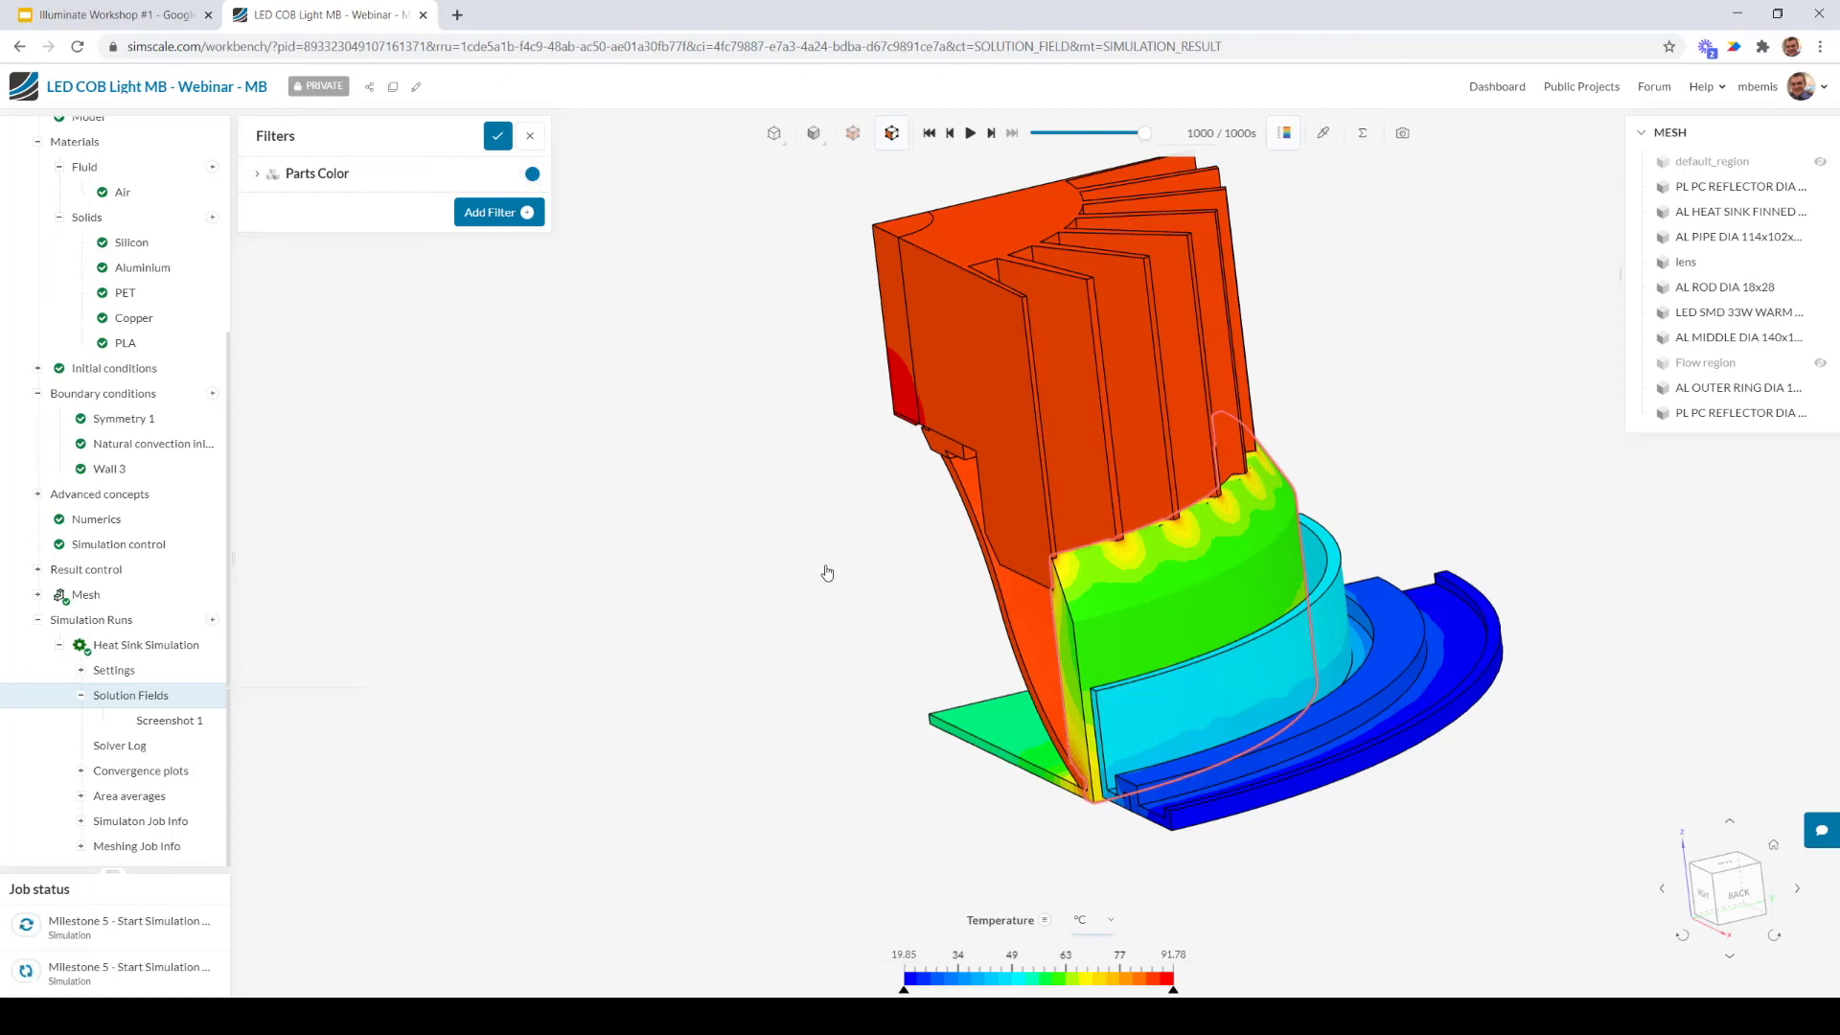
pyautogui.moveTo(867, 567); pyautogui.dragTo(1230, 415)
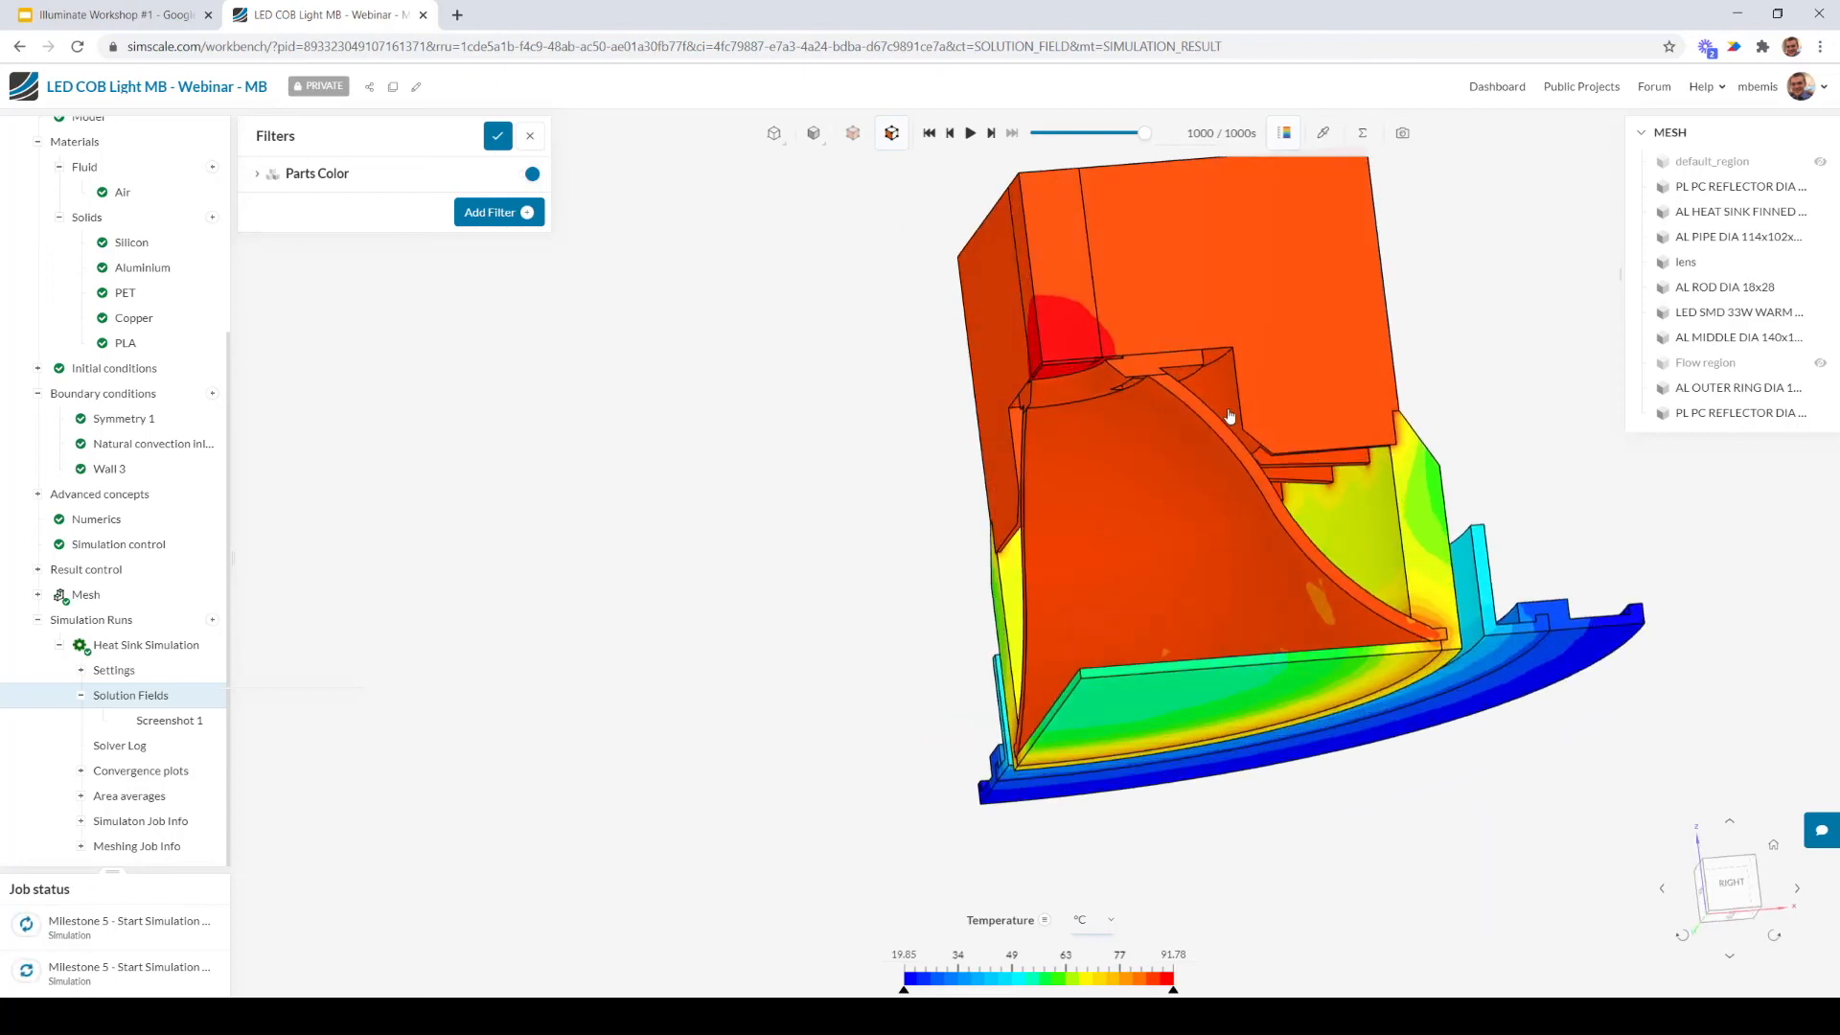
# Probe the temperature at the hot spot above the LED, on the heat sink and on the LED's underside
pyautogui.scroll(5, 1073, 306)
pyautogui.moveTo(1028, 348); pyautogui.dragTo(932, 336)
pyautogui.scroll(5, 982, 340)
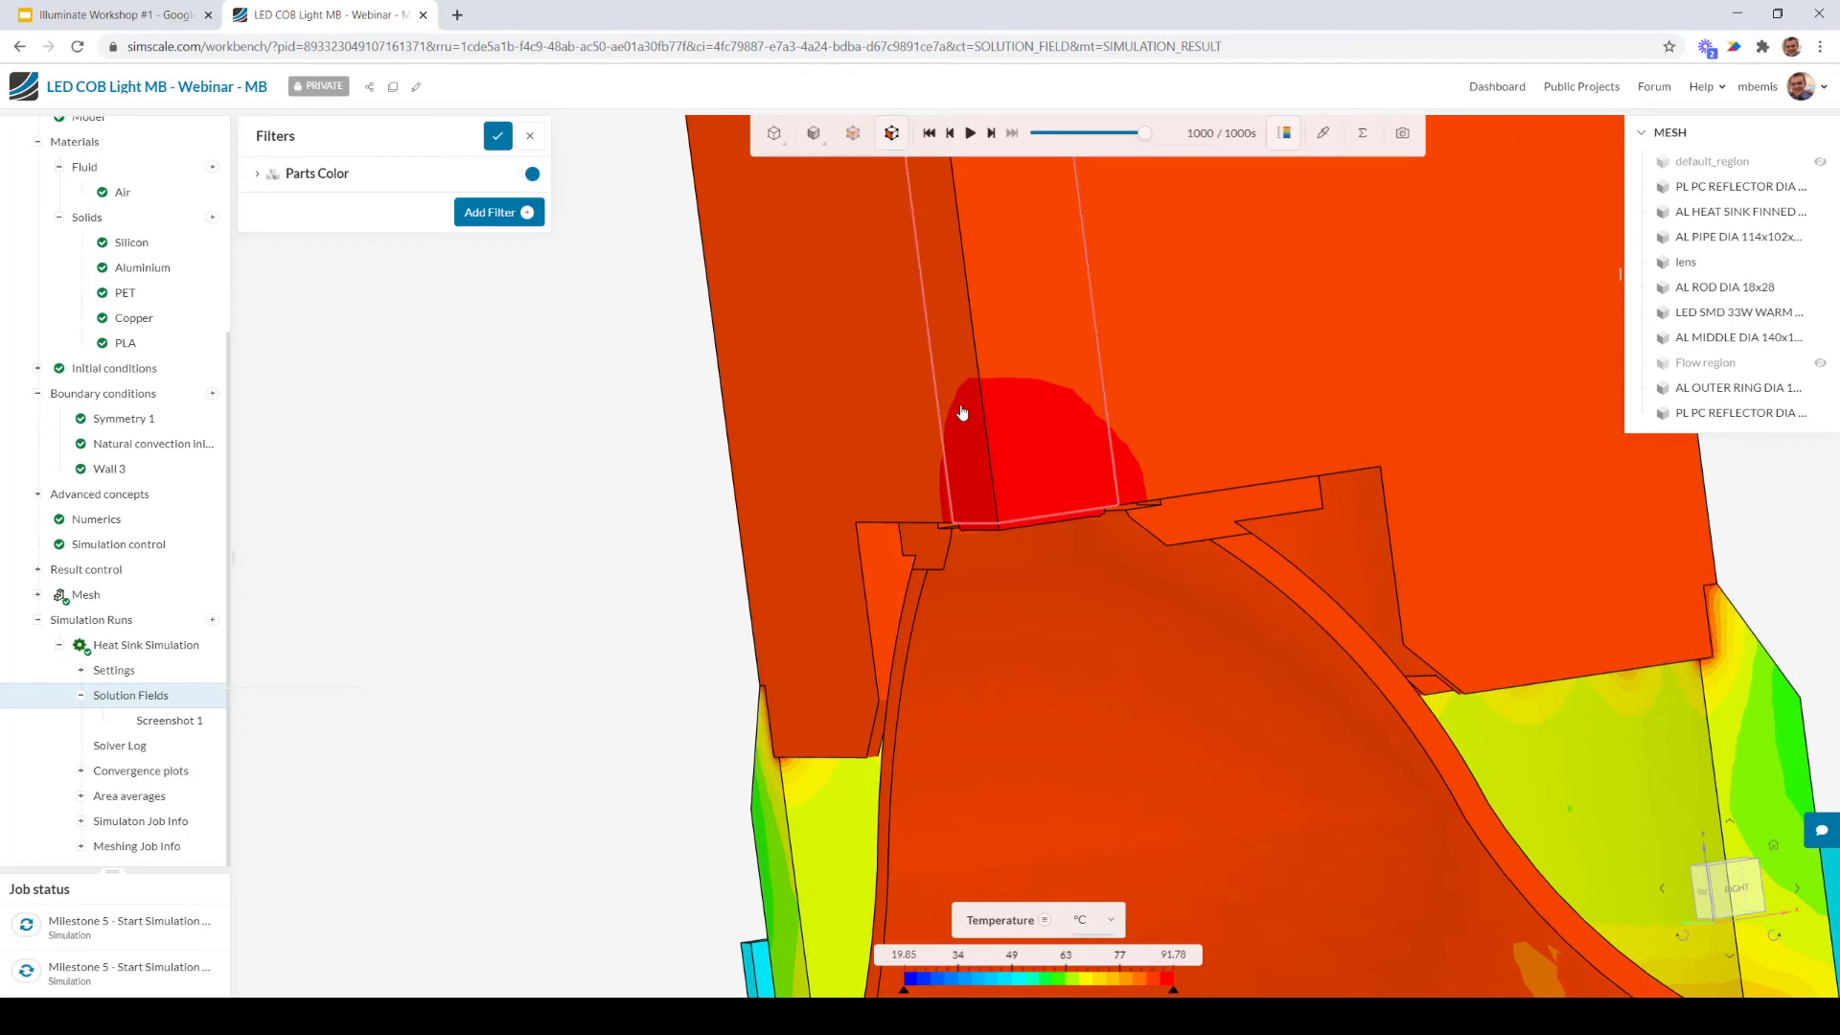
pyautogui.moveTo(1074, 458)
pyautogui.mouseDown()
pyautogui.moveTo(1142, 476)
pyautogui.moveTo(1101, 440)
pyautogui.moveTo(1092, 487)
pyautogui.moveTo(1099, 467)
pyautogui.mouseUp()
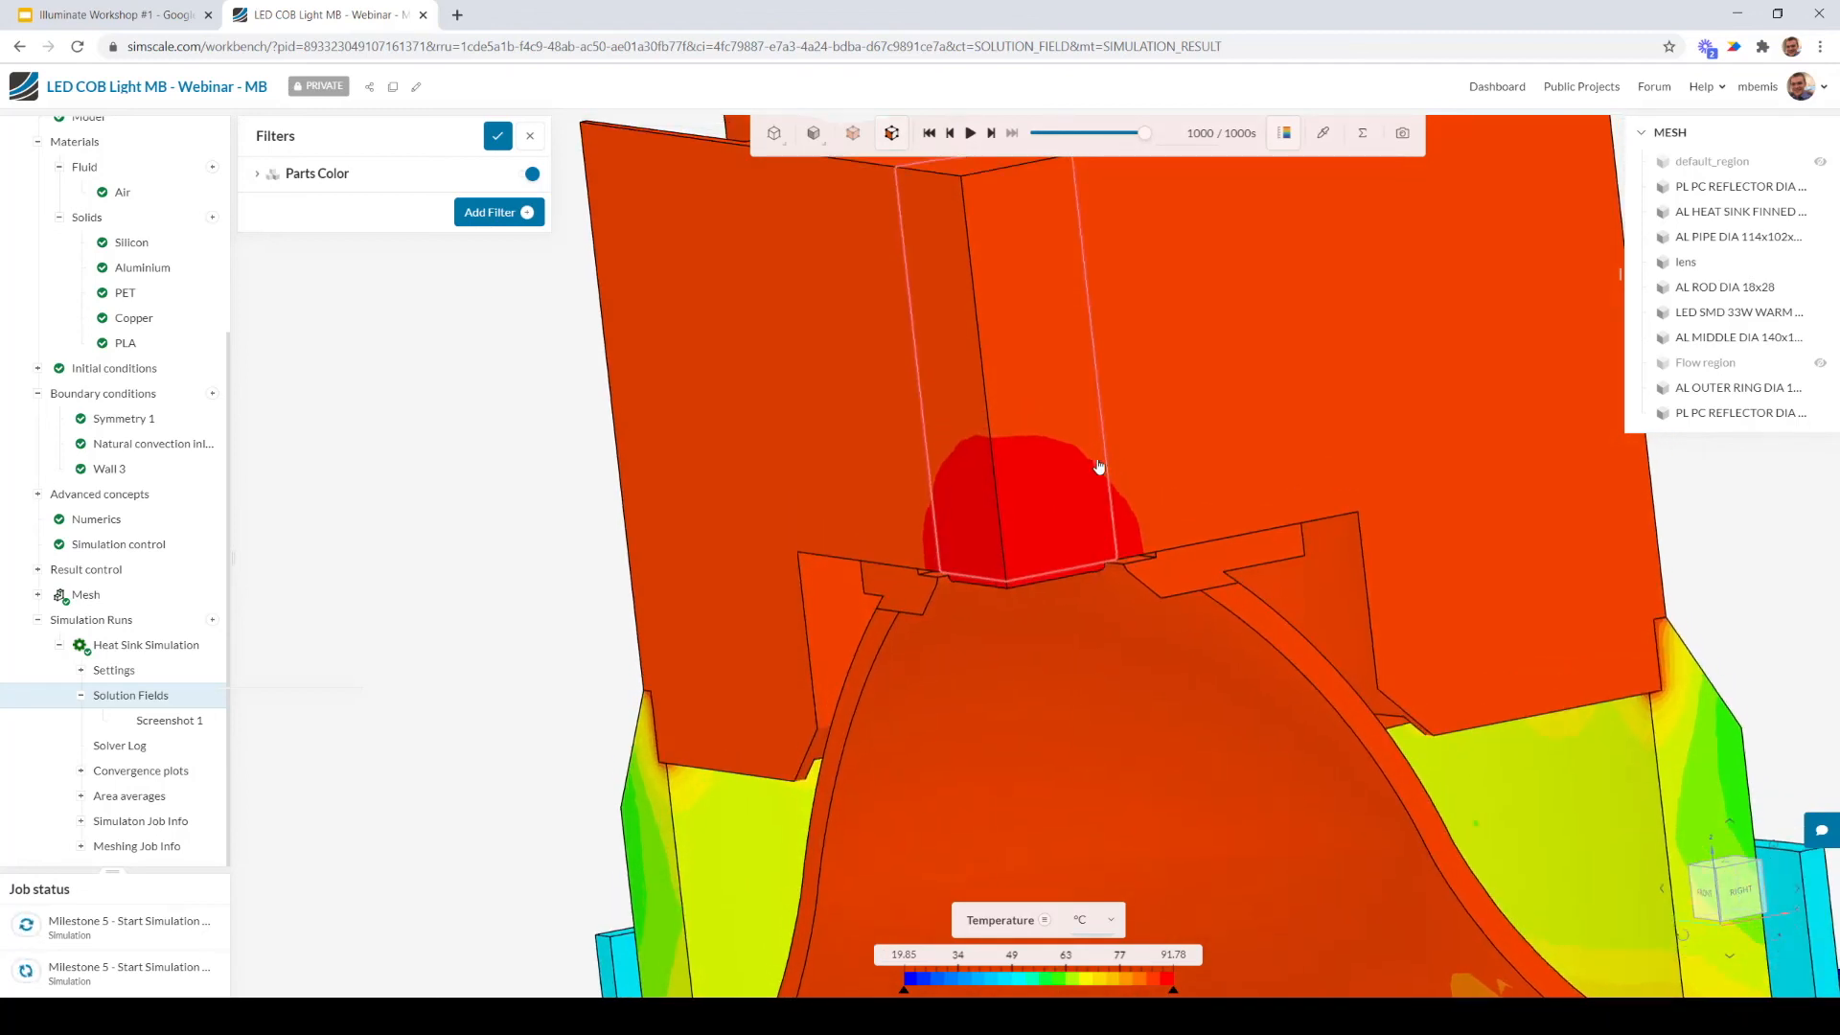
pyautogui.scroll(2, 1096, 504)
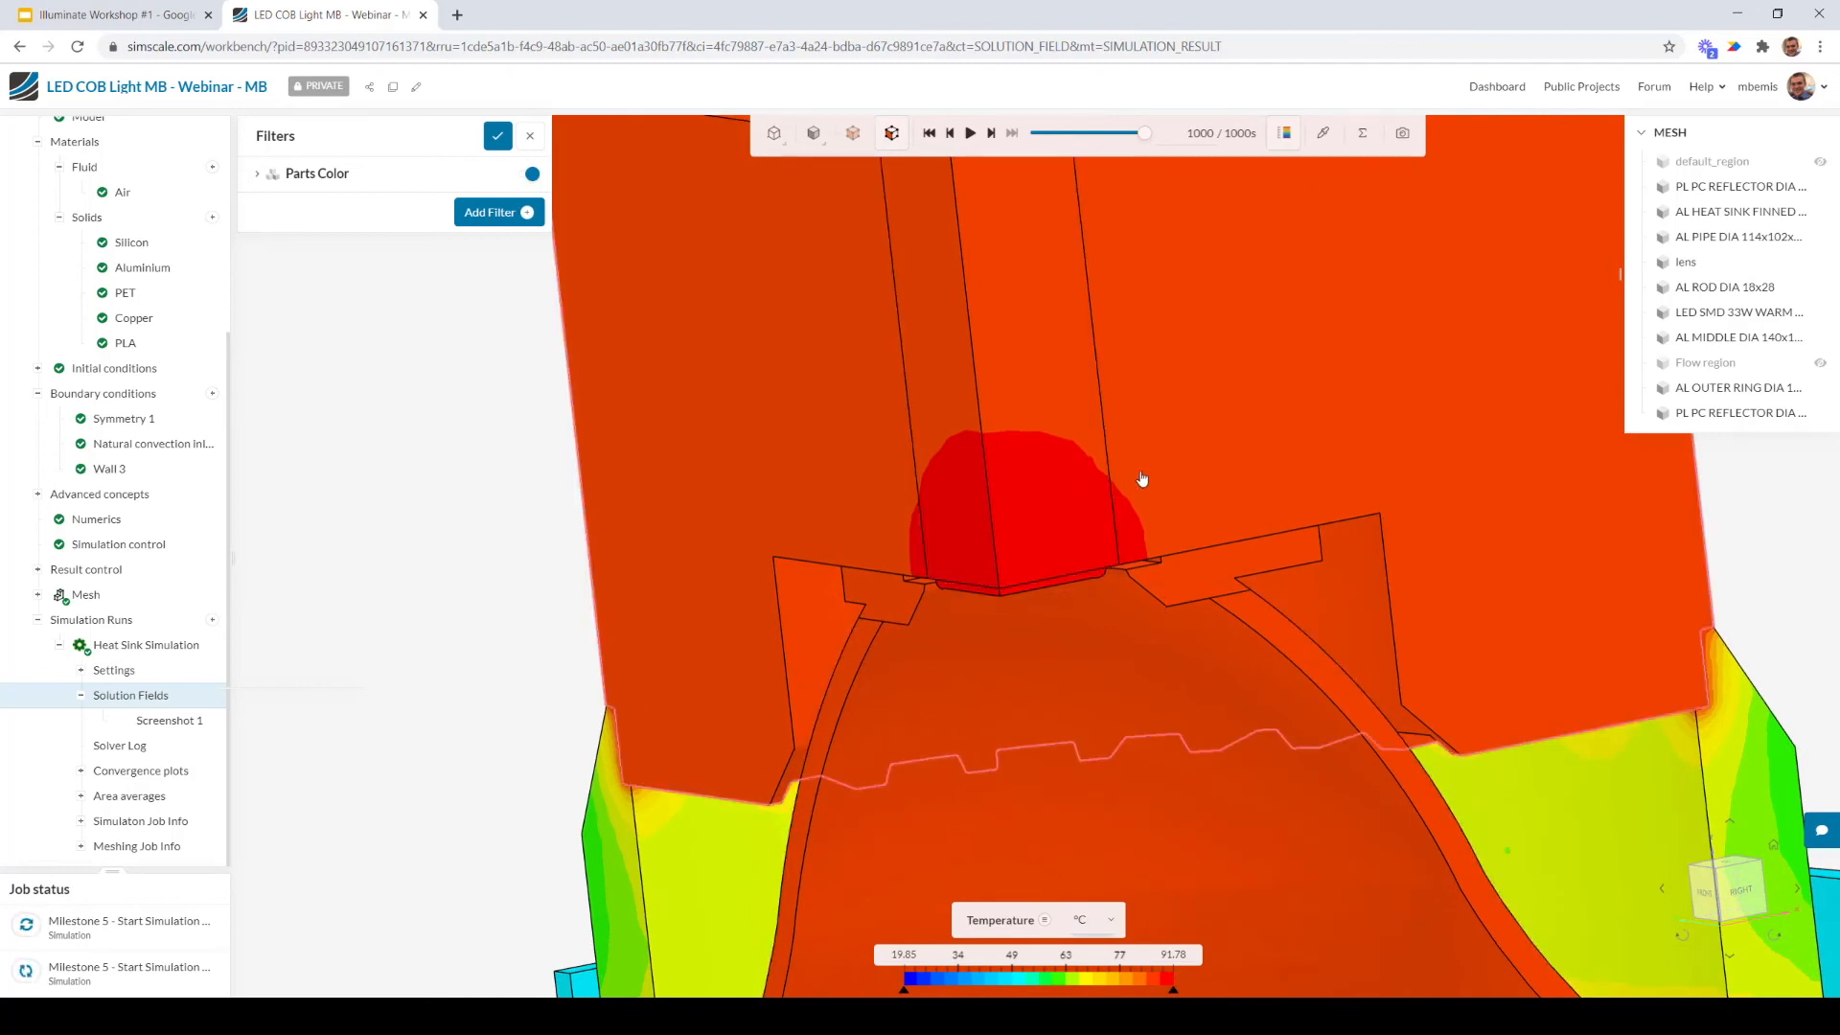
pyautogui.click(1325, 134)
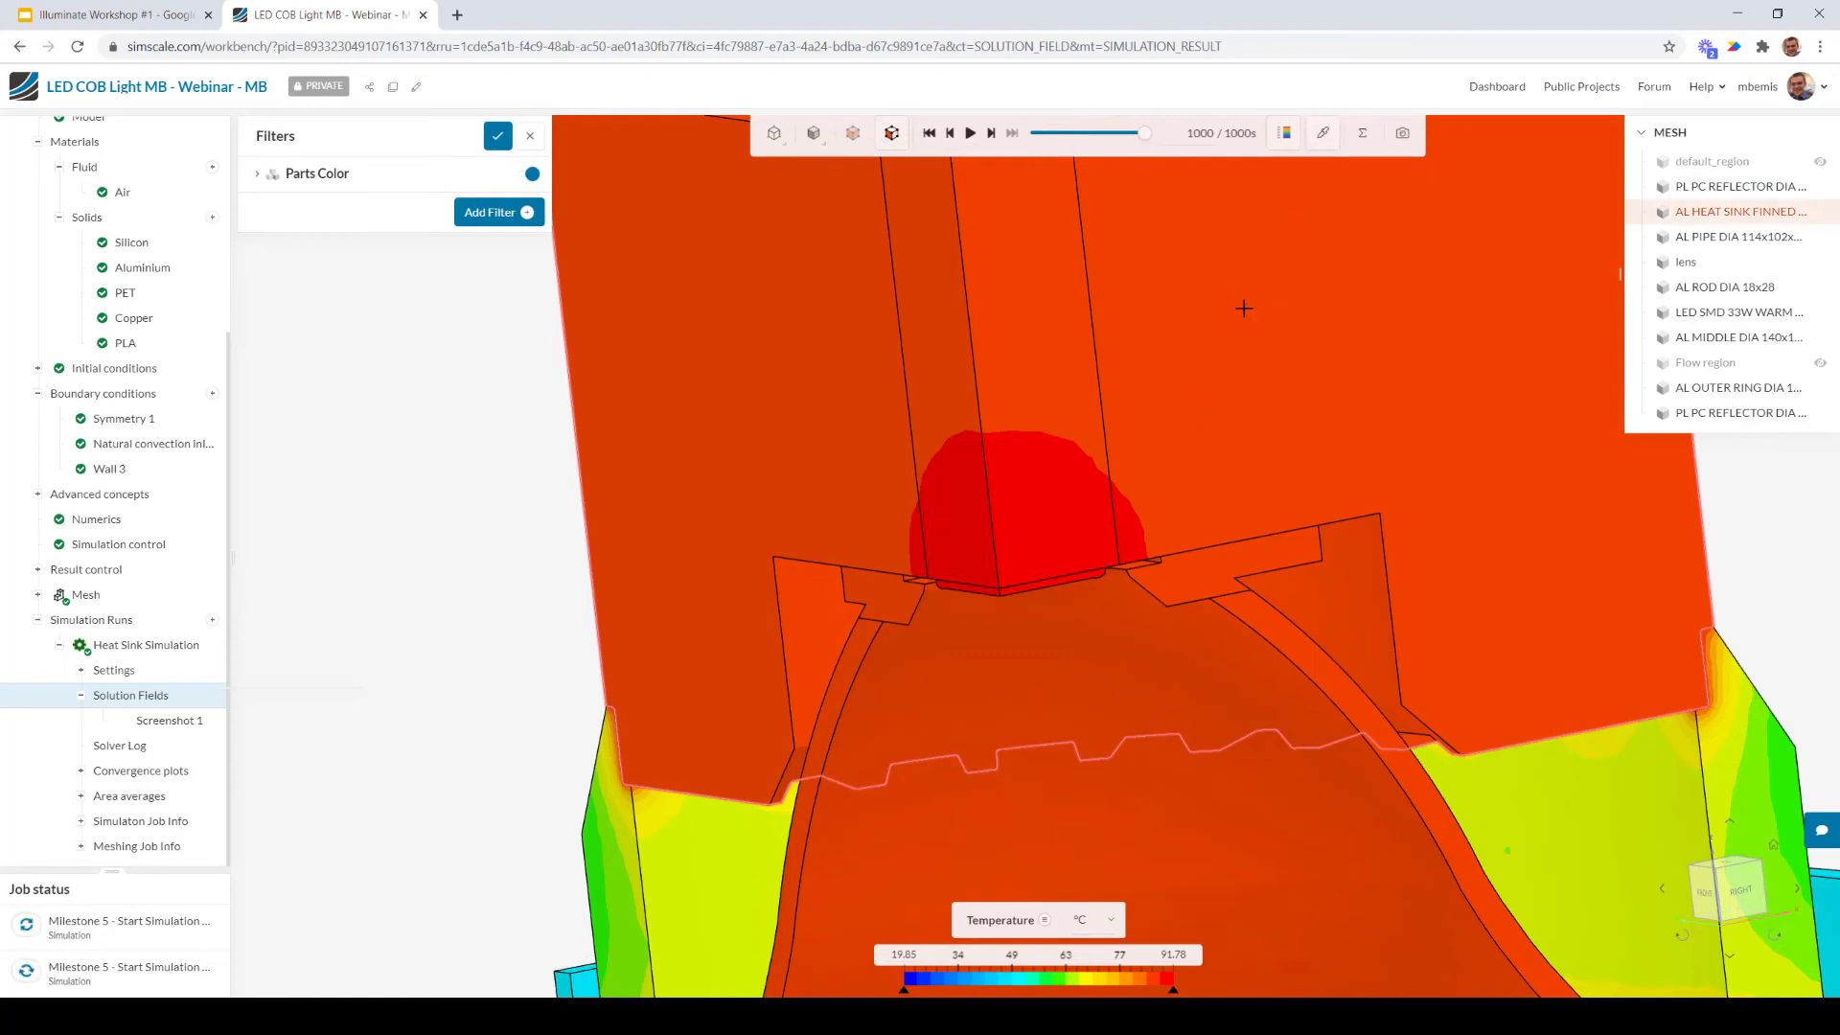
pyautogui.click(1032, 533)
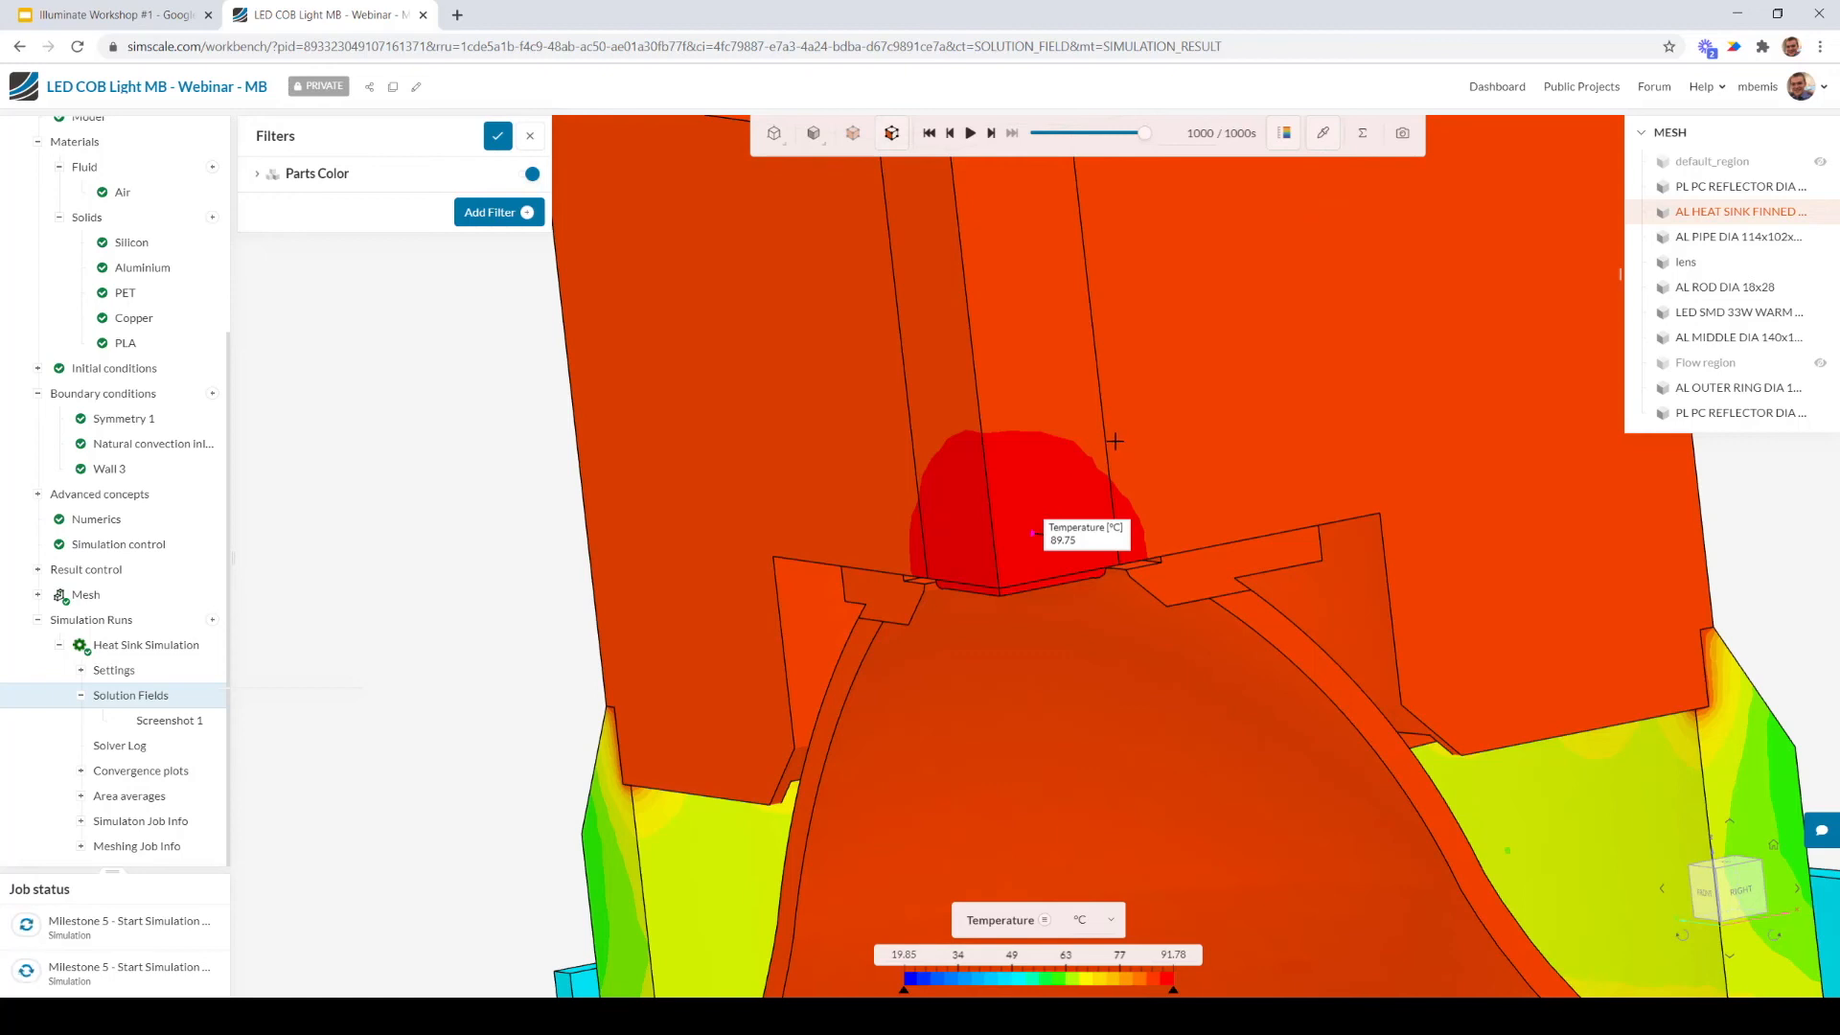
pyautogui.click(1213, 373)
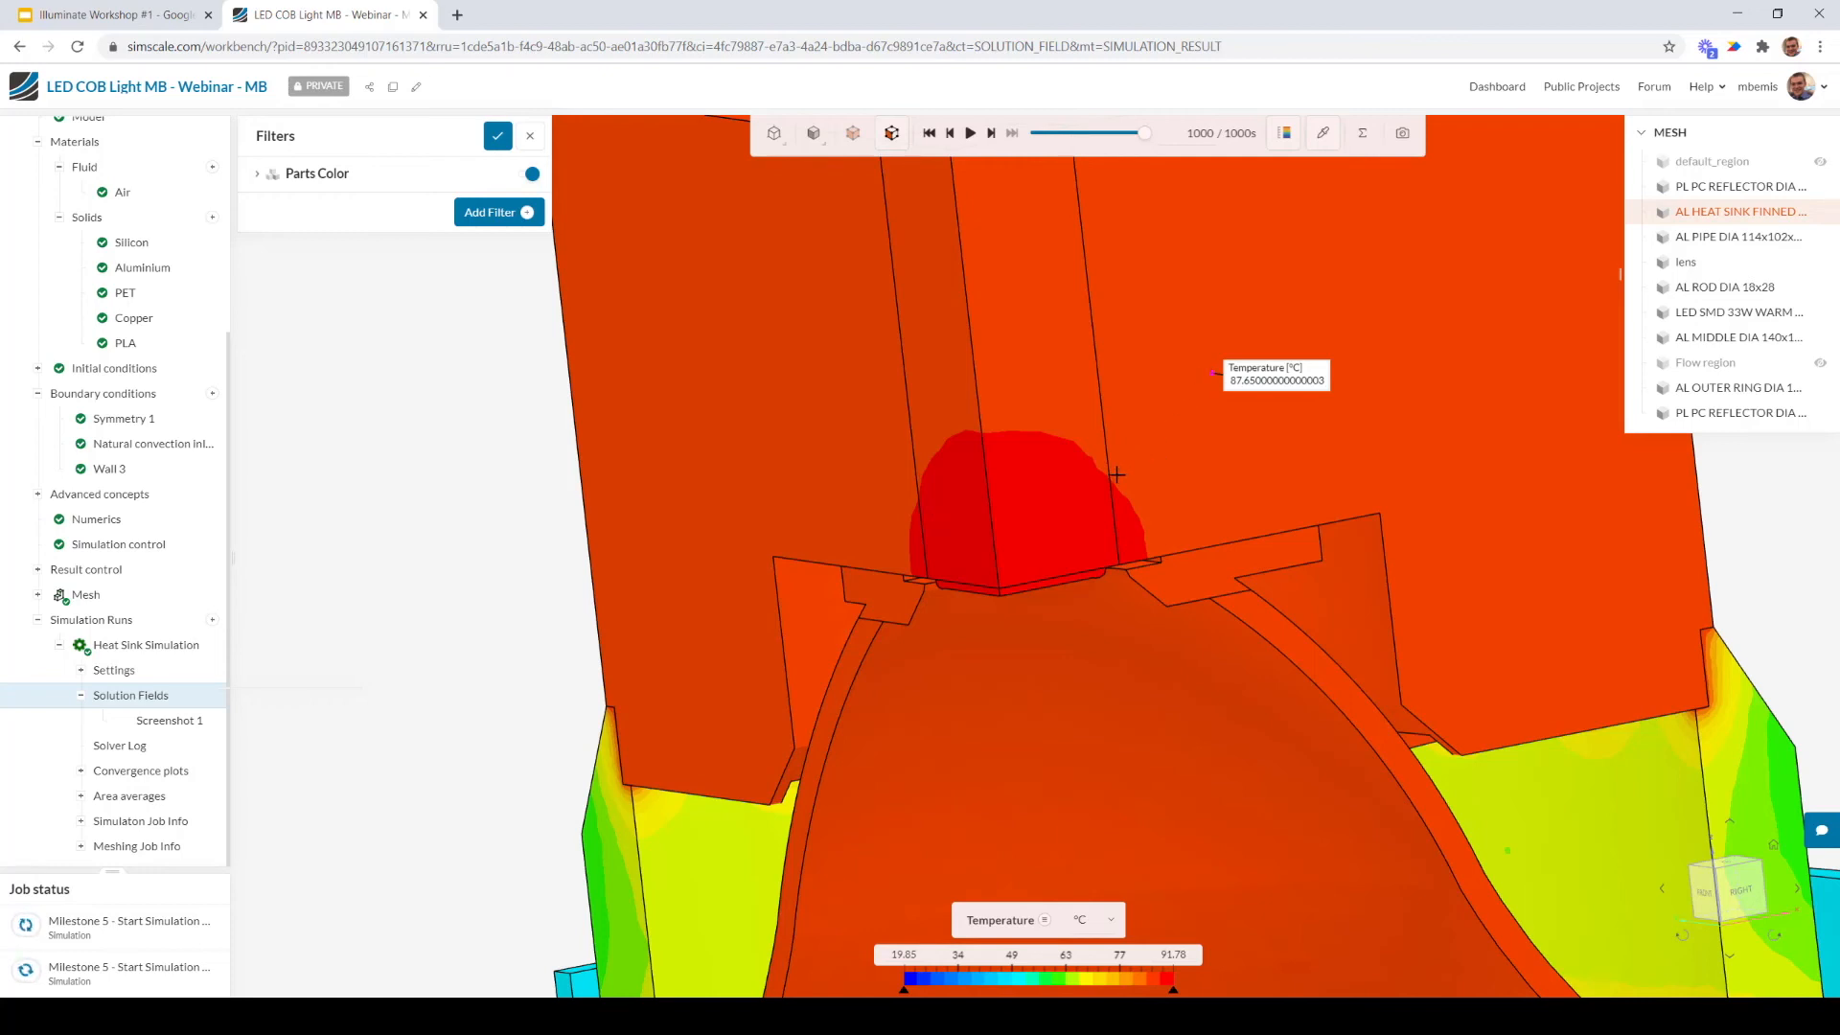
pyautogui.moveTo(1057, 499); pyautogui.dragTo(1151, 403)
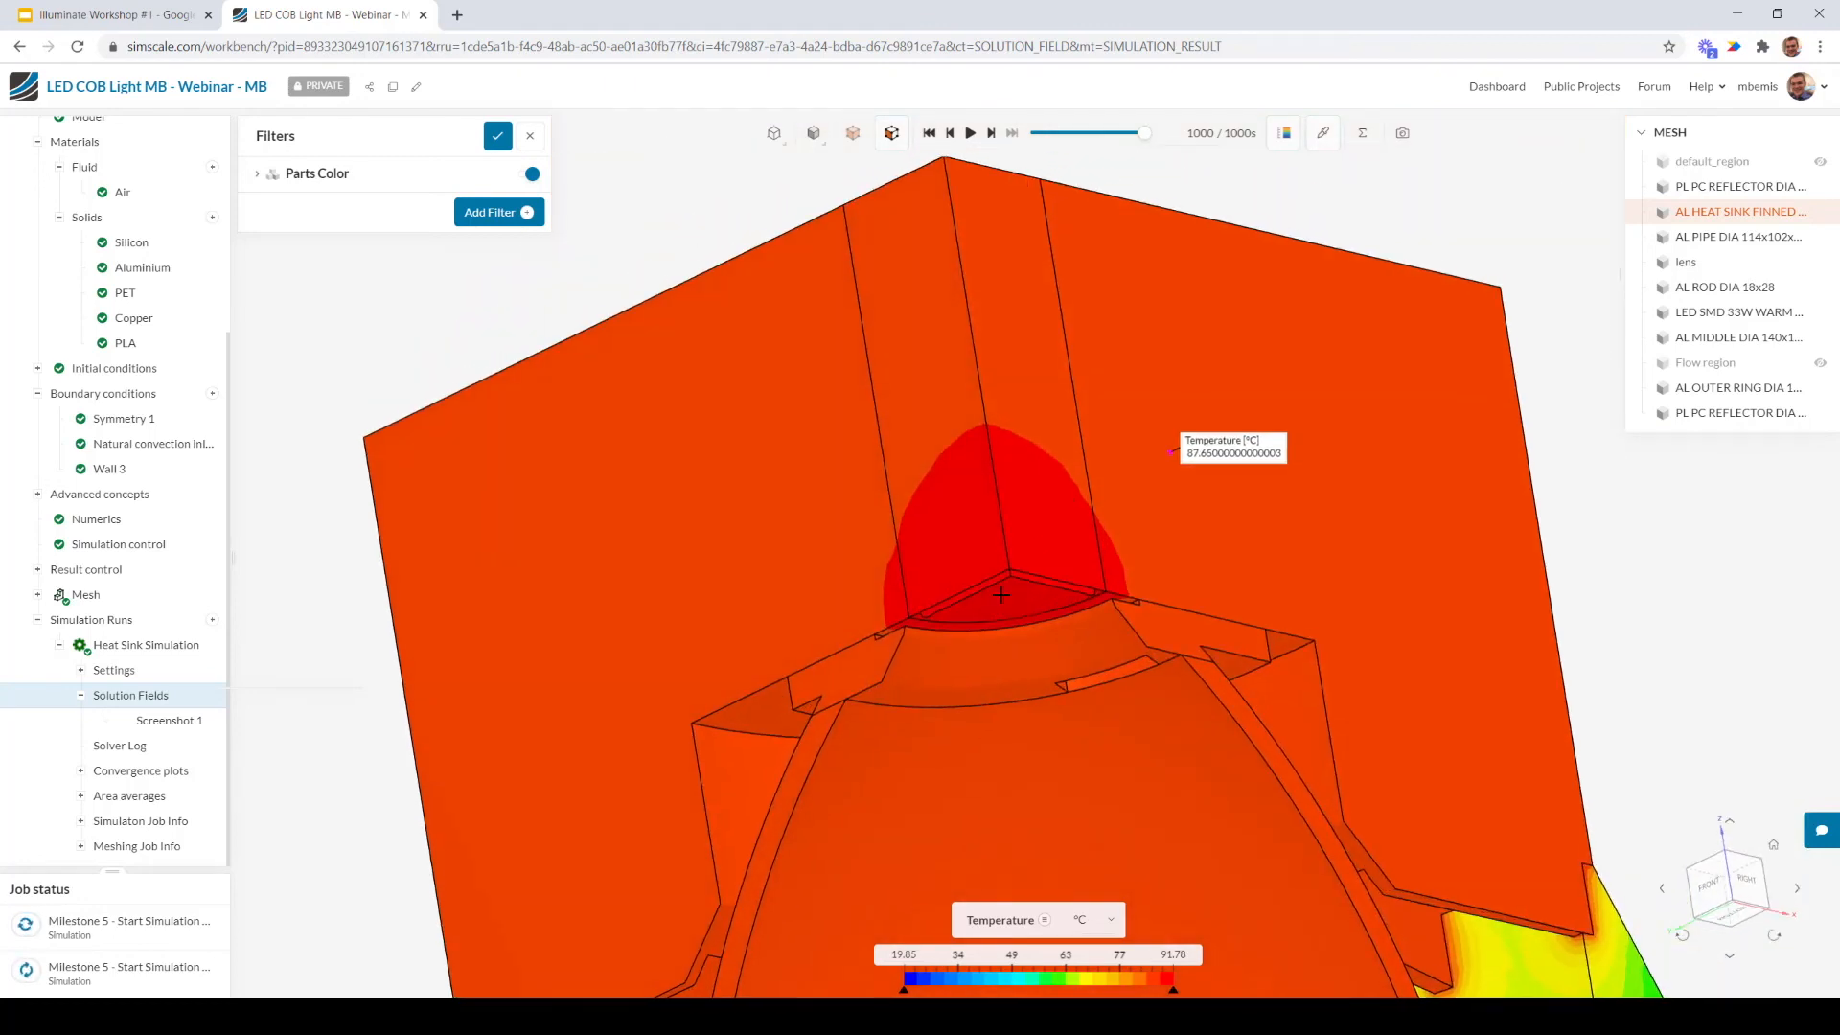
pyautogui.click(1001, 596)
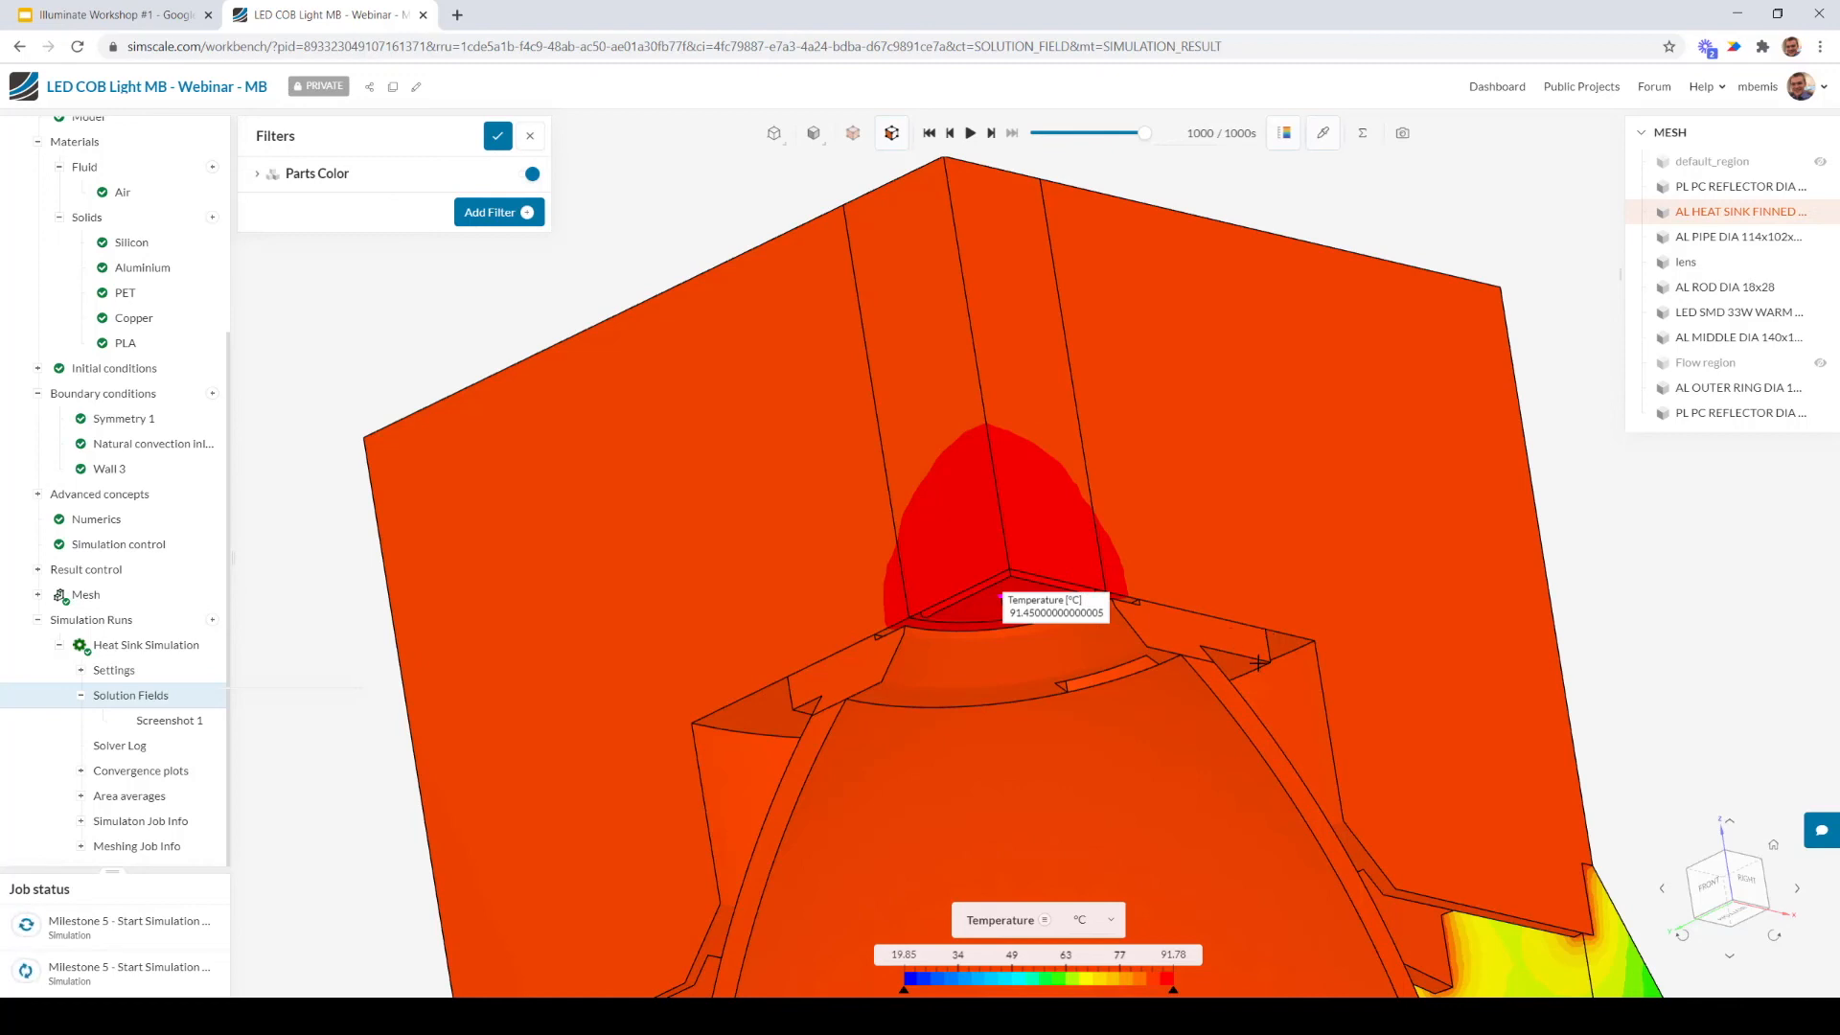
pyautogui.scroll(-5, 1023, 574)
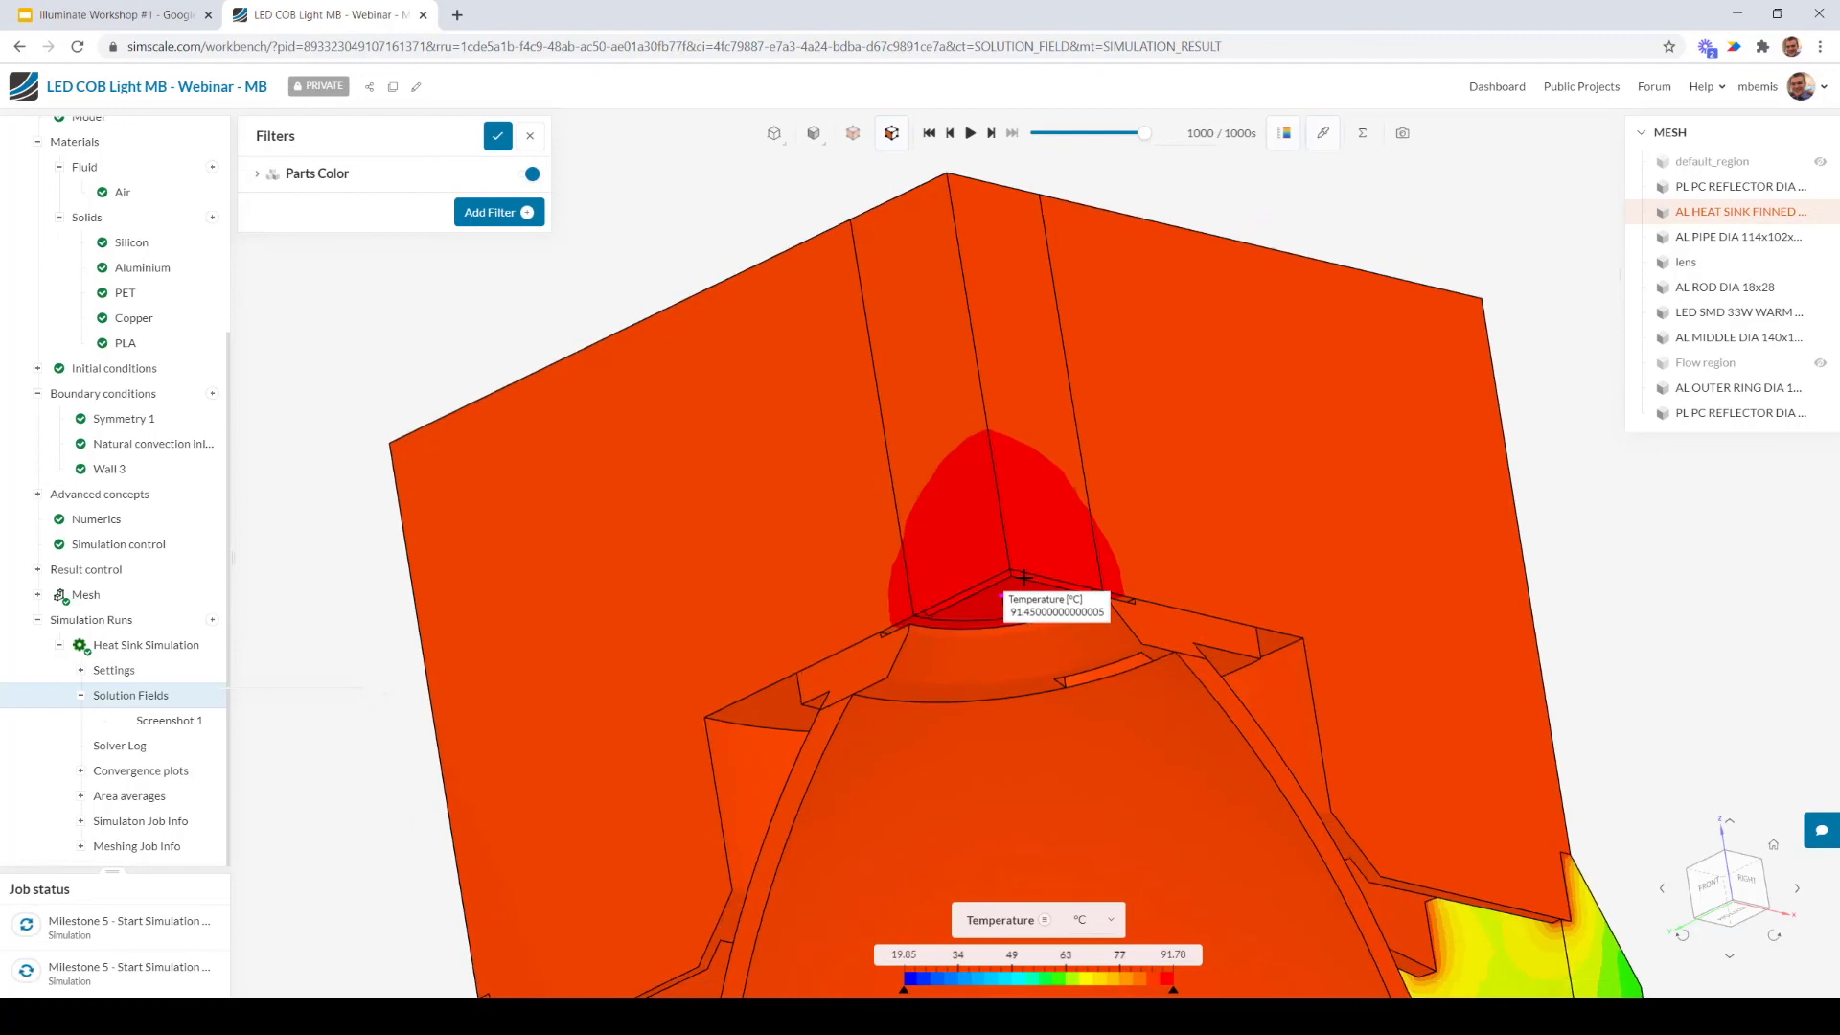
pyautogui.click(1326, 144)
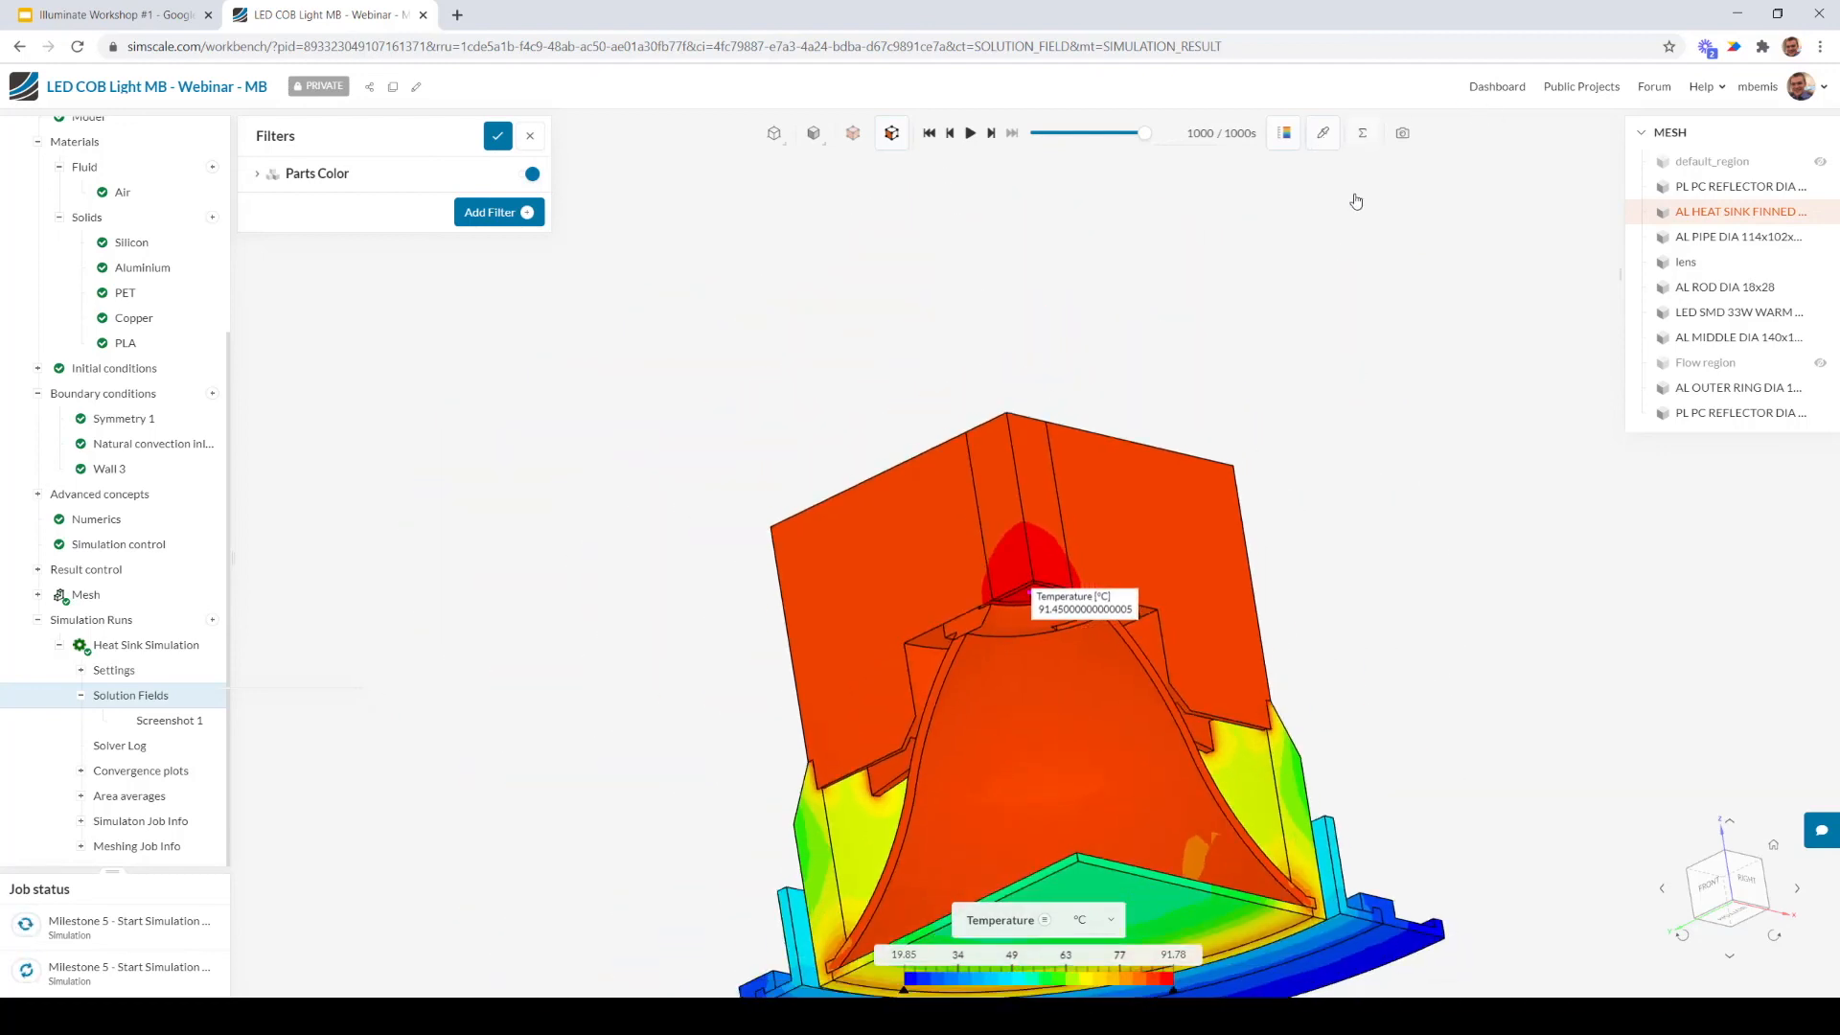
pyautogui.scroll(-1, 1397, 505)
pyautogui.moveTo(1397, 504); pyautogui.dragTo(1394, 427, button='right')
pyautogui.moveTo(1393, 427); pyautogui.dragTo(1600, 559)
pyautogui.scroll(-2, 1599, 559)
pyautogui.moveTo(1512, 524); pyautogui.dragTo(1359, 489, button='right')
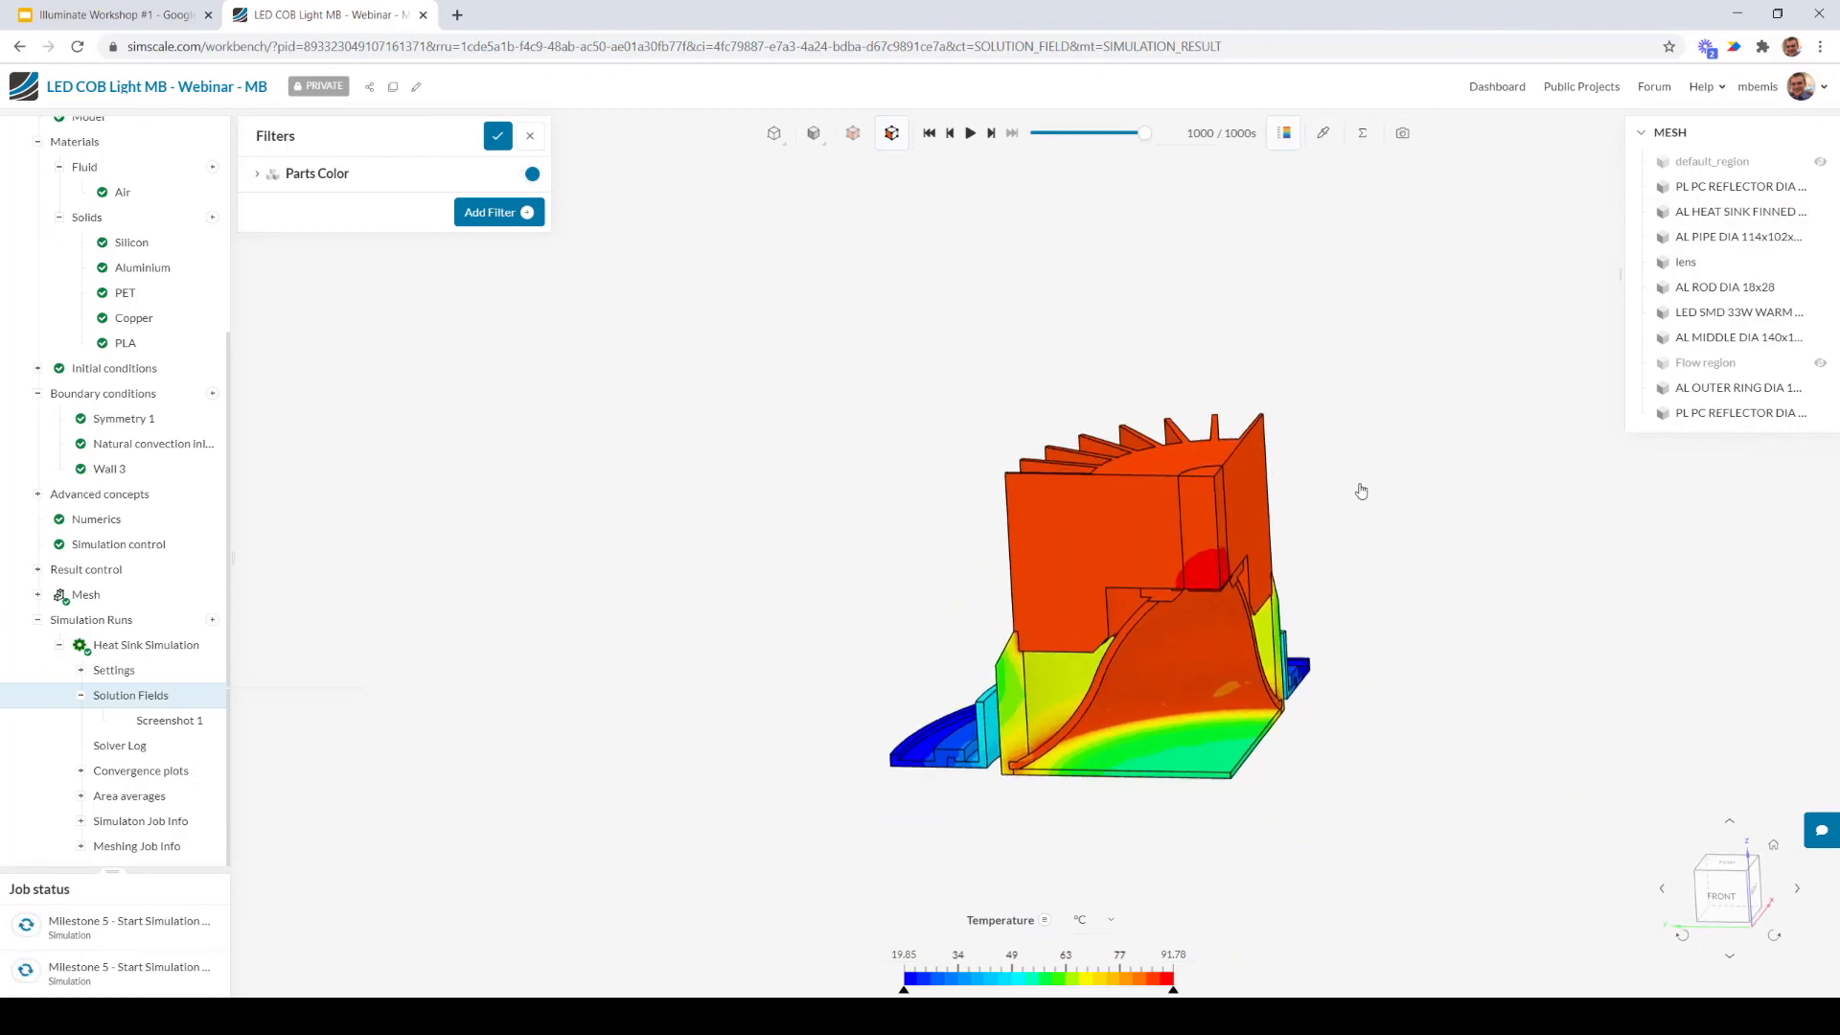
# Add a cutting plane with model clipping turned off and colour it by Temperature
pyautogui.moveTo(1163, 423); pyautogui.dragTo(1149, 458)
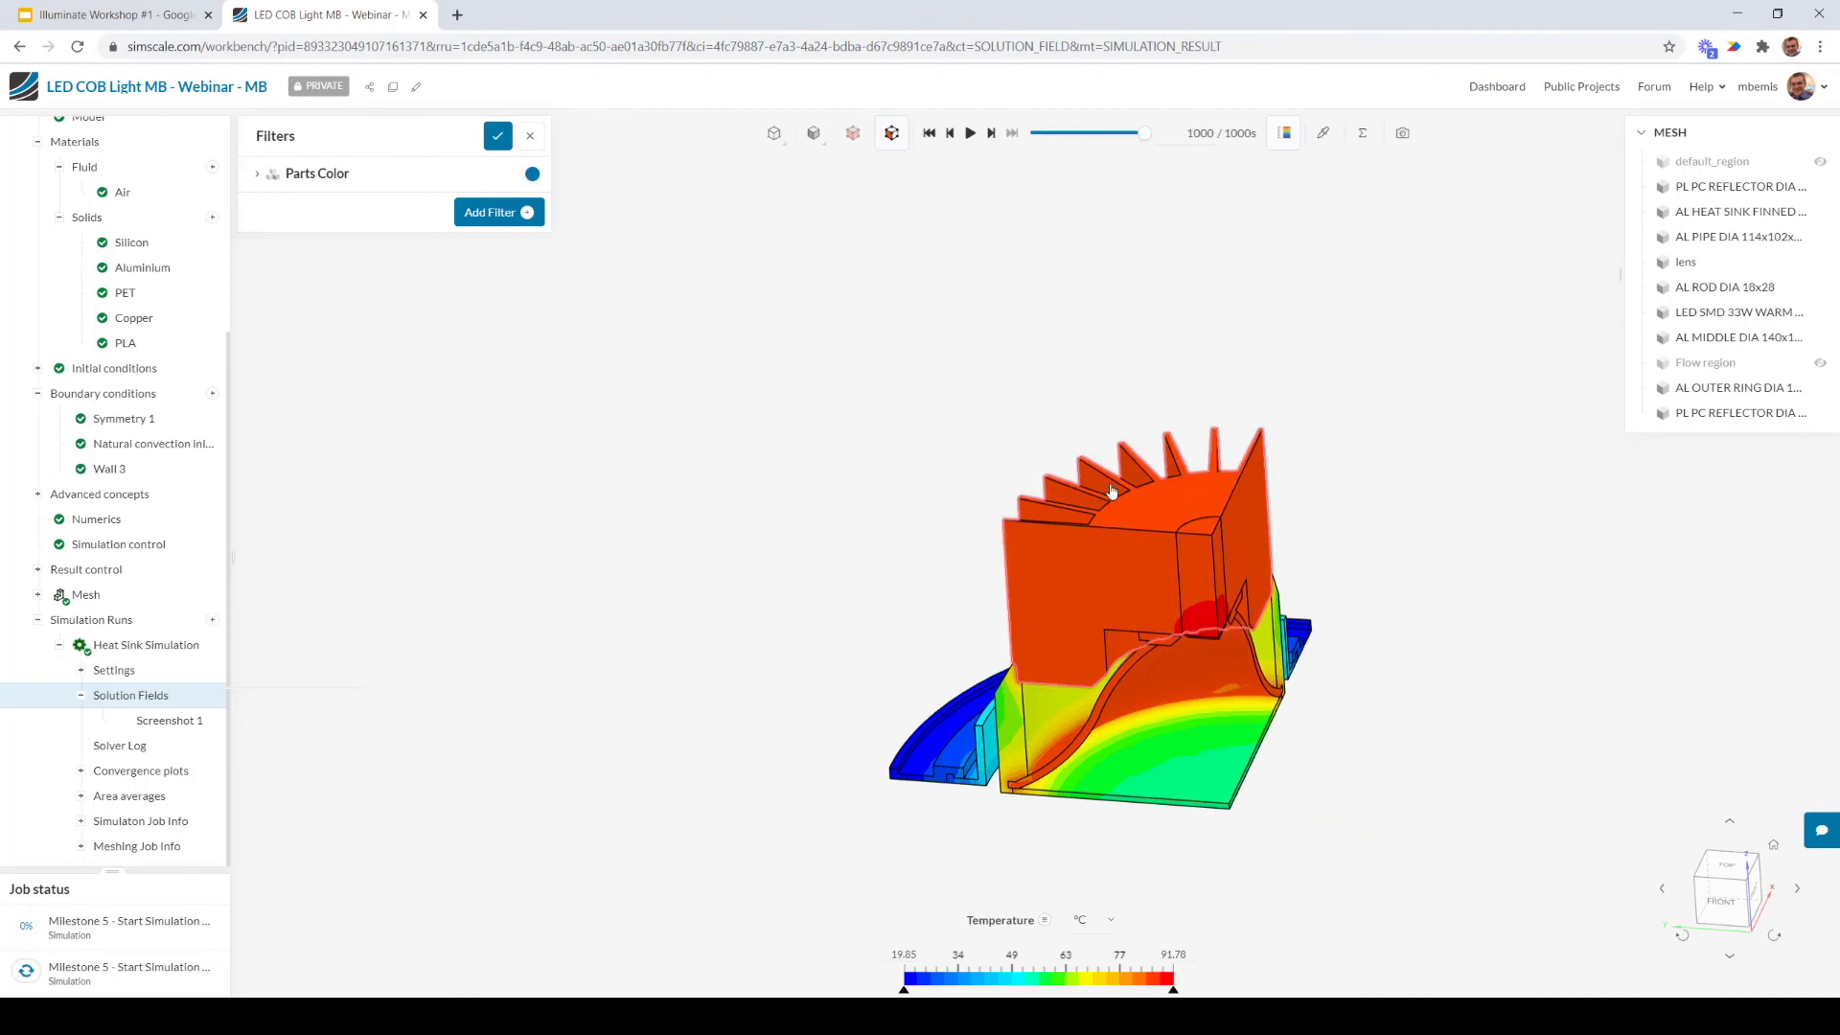
pyautogui.click(503, 213)
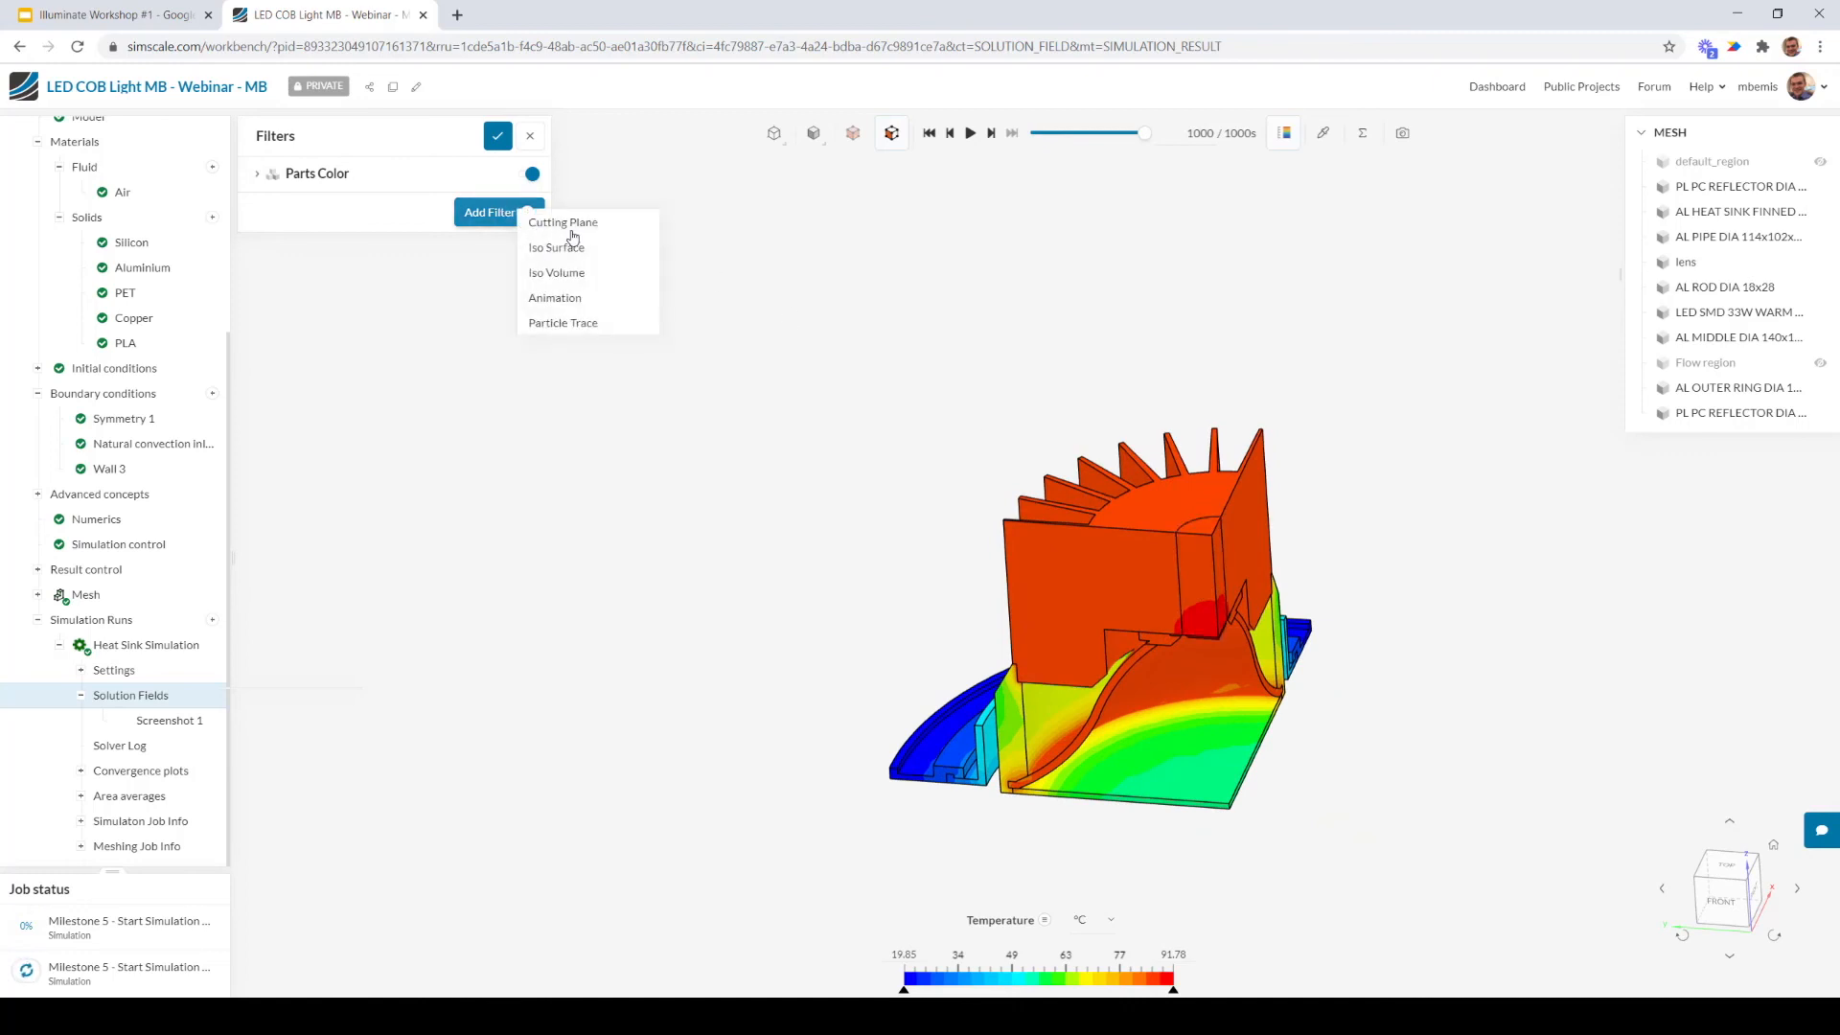
pyautogui.click(584, 229)
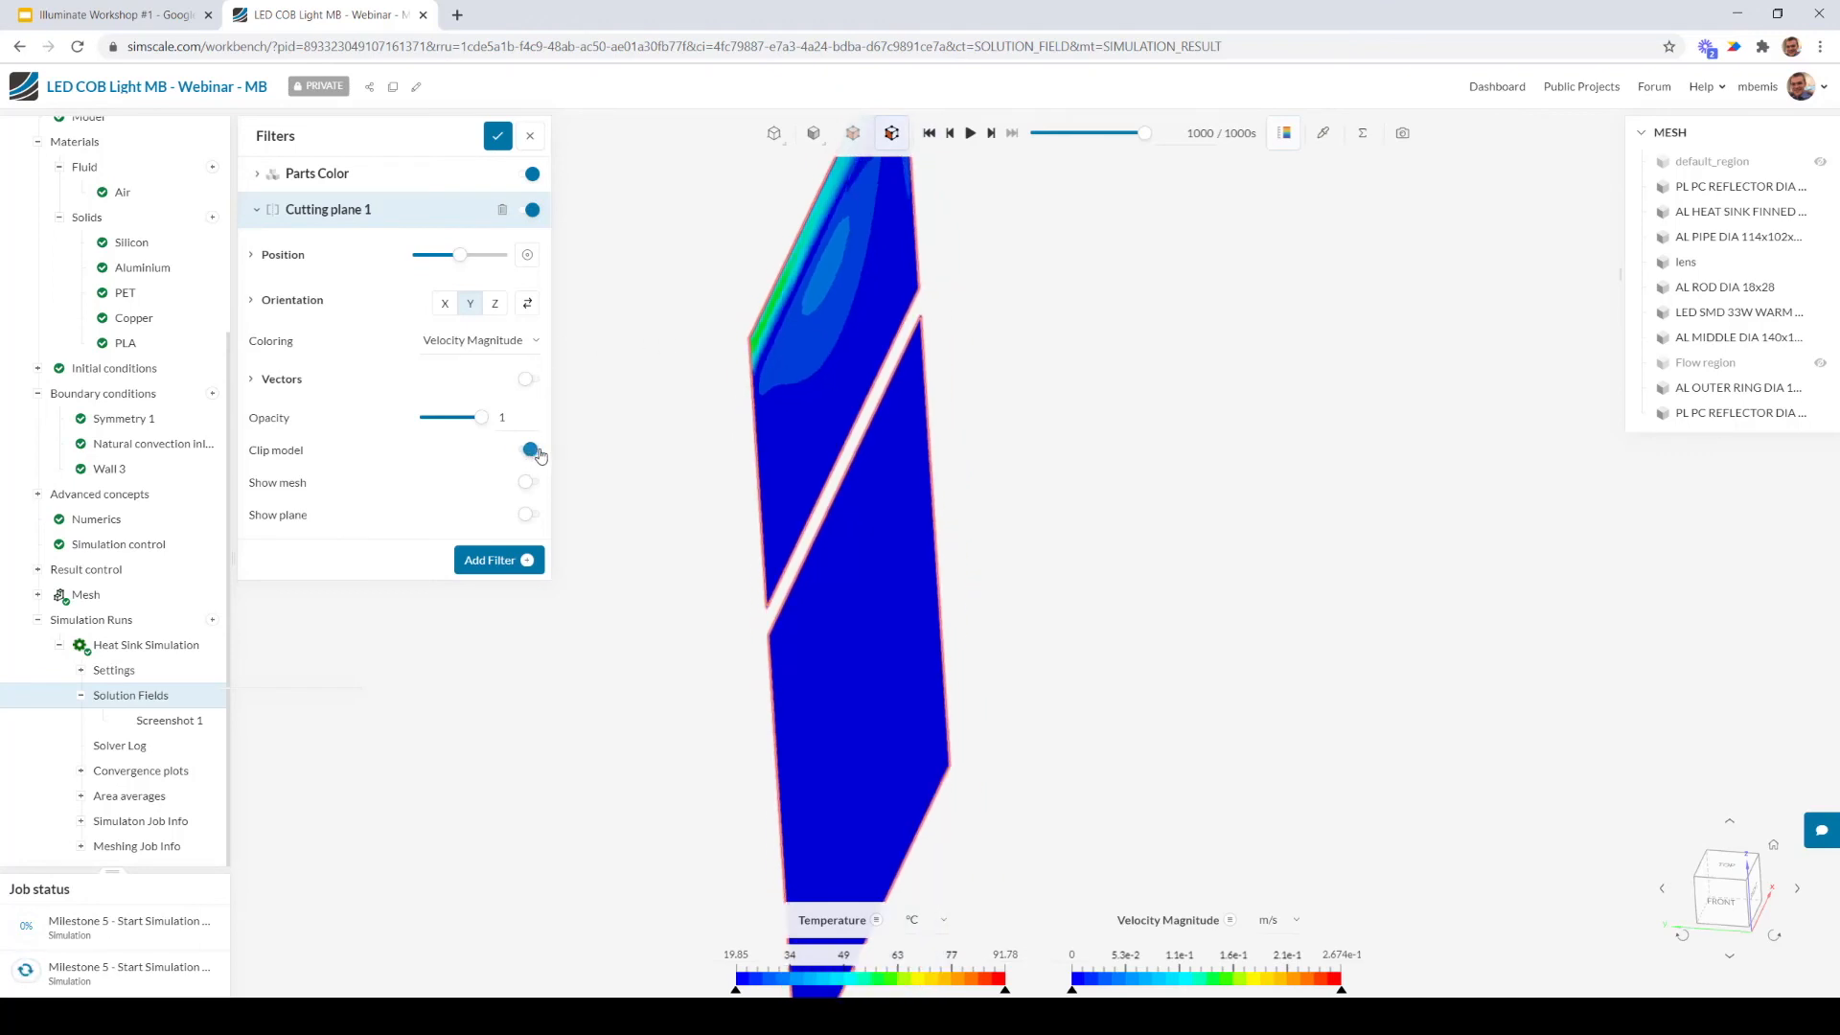
pyautogui.click(530, 451)
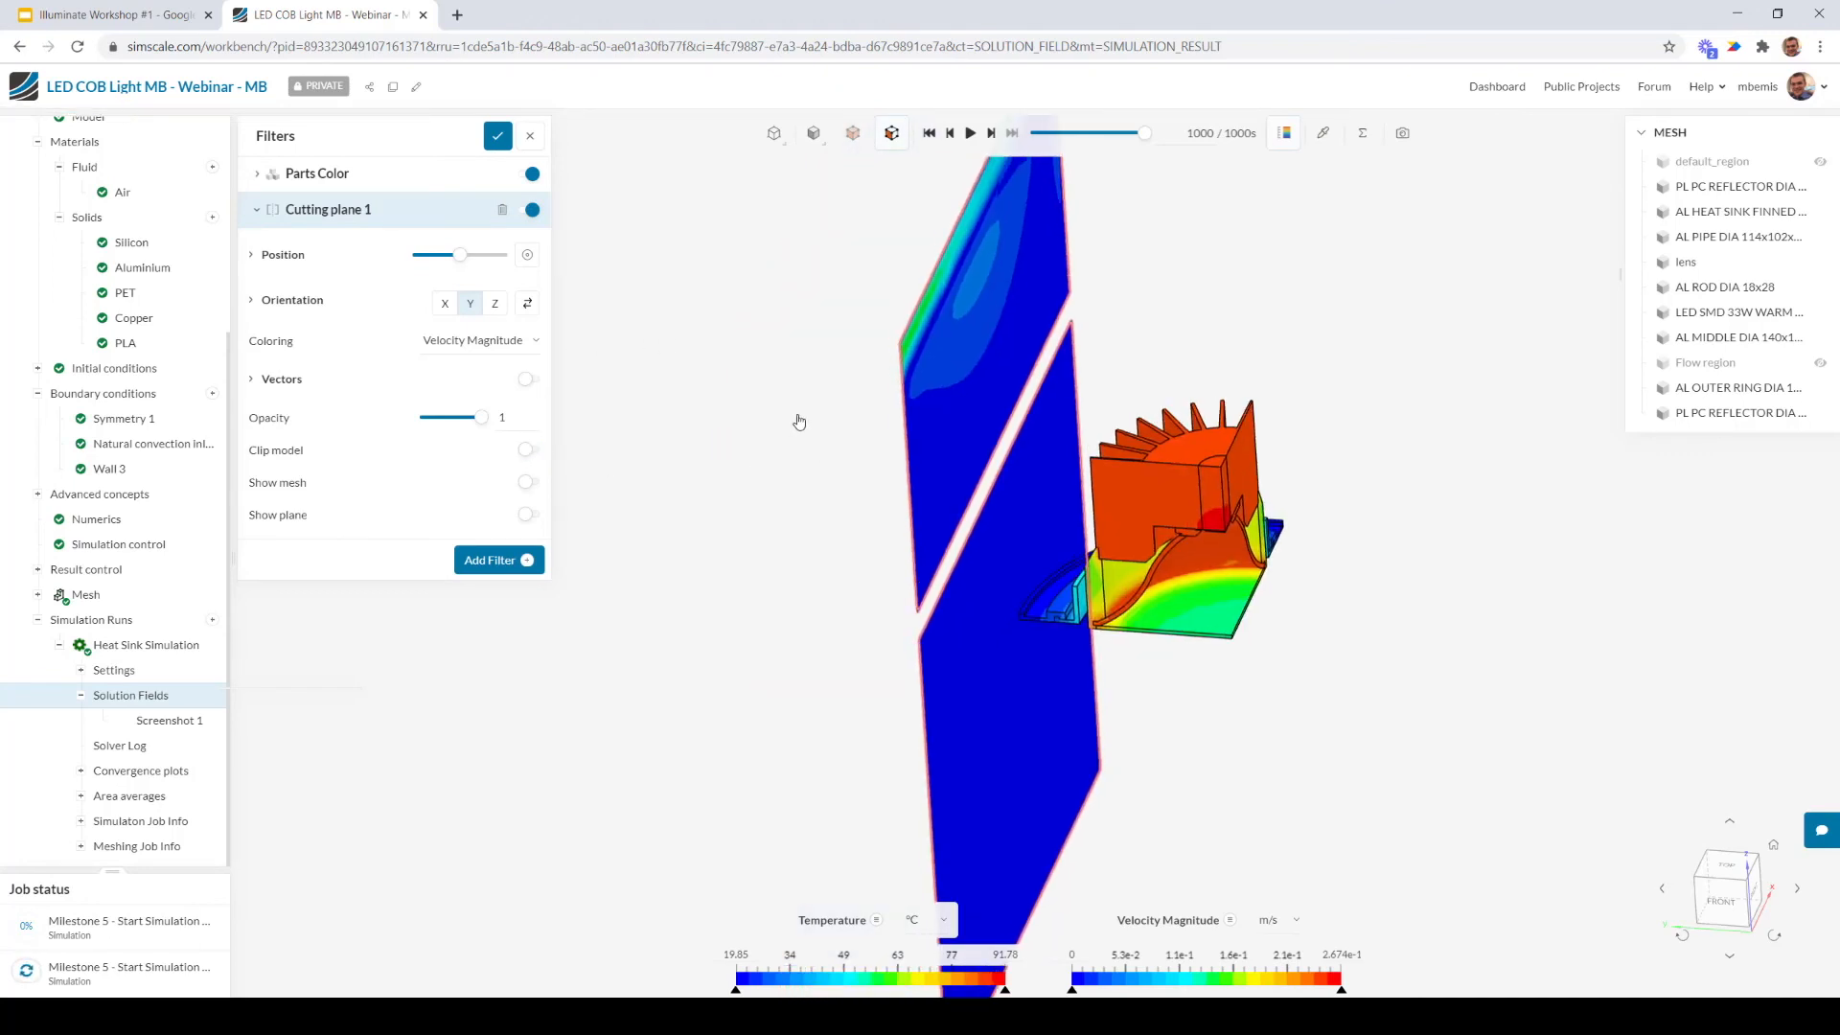
pyautogui.click(505, 343)
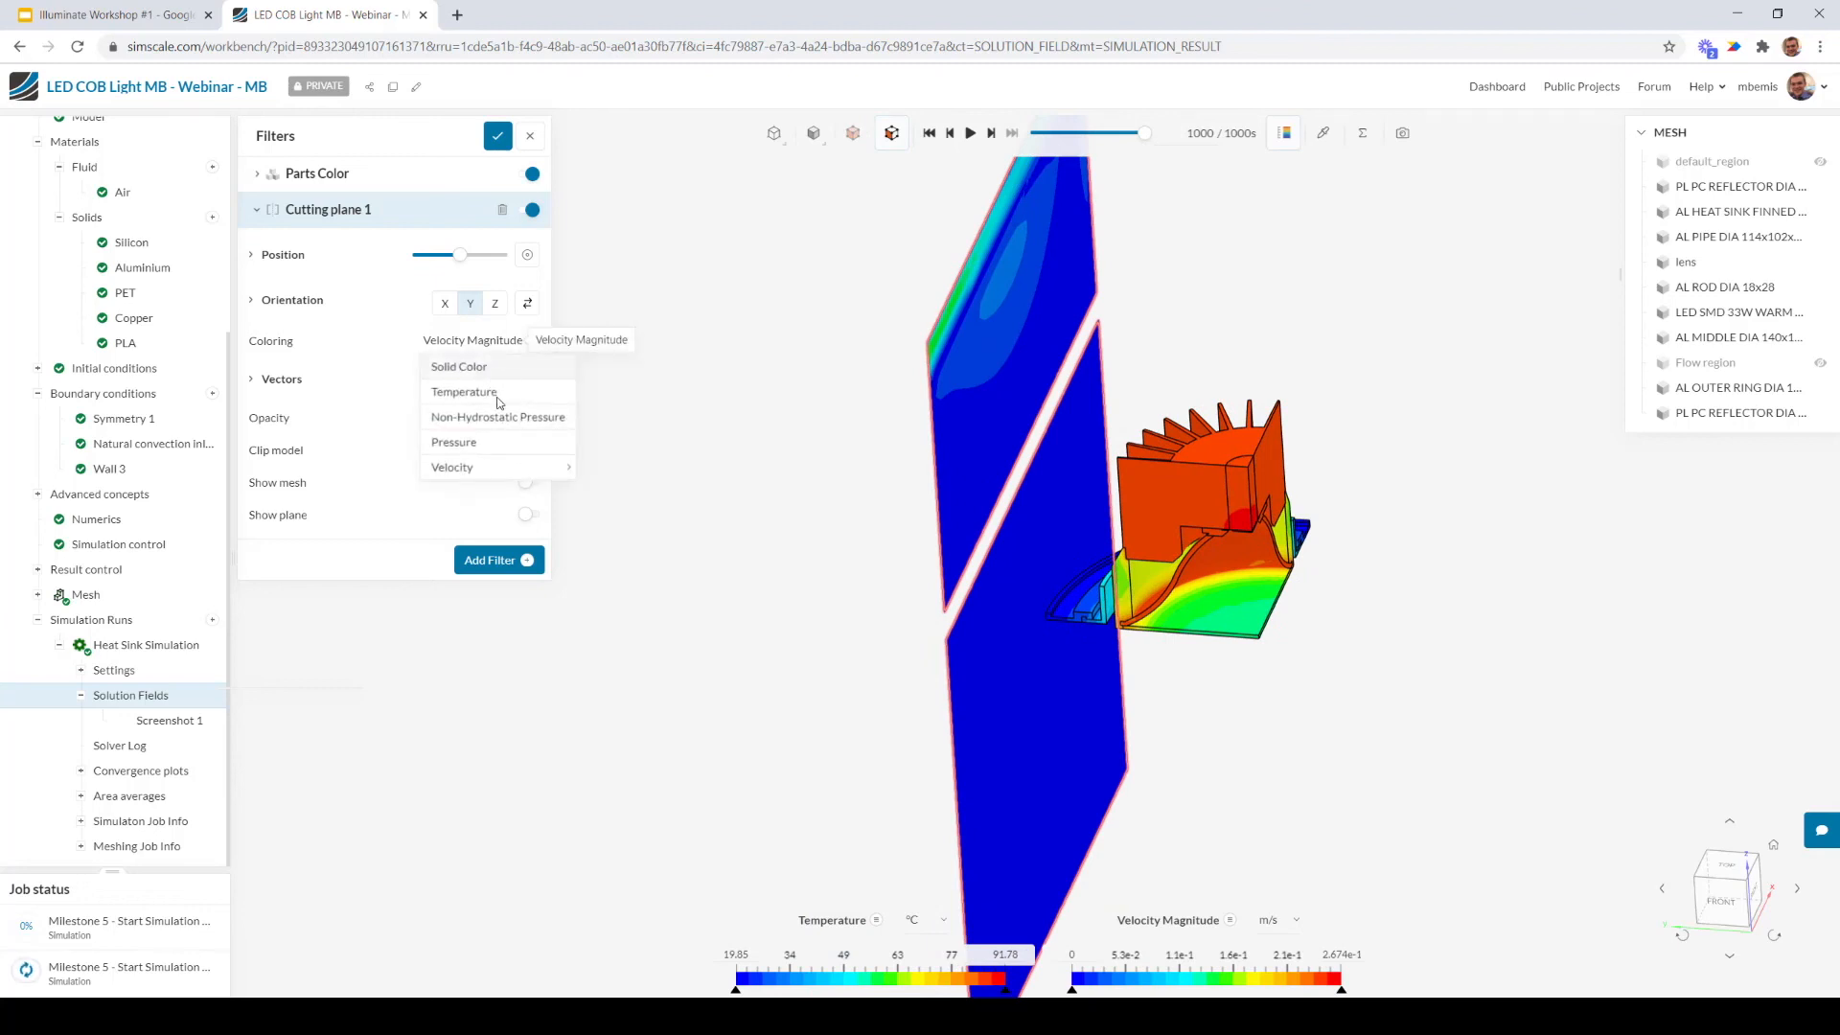
pyautogui.click(494, 391)
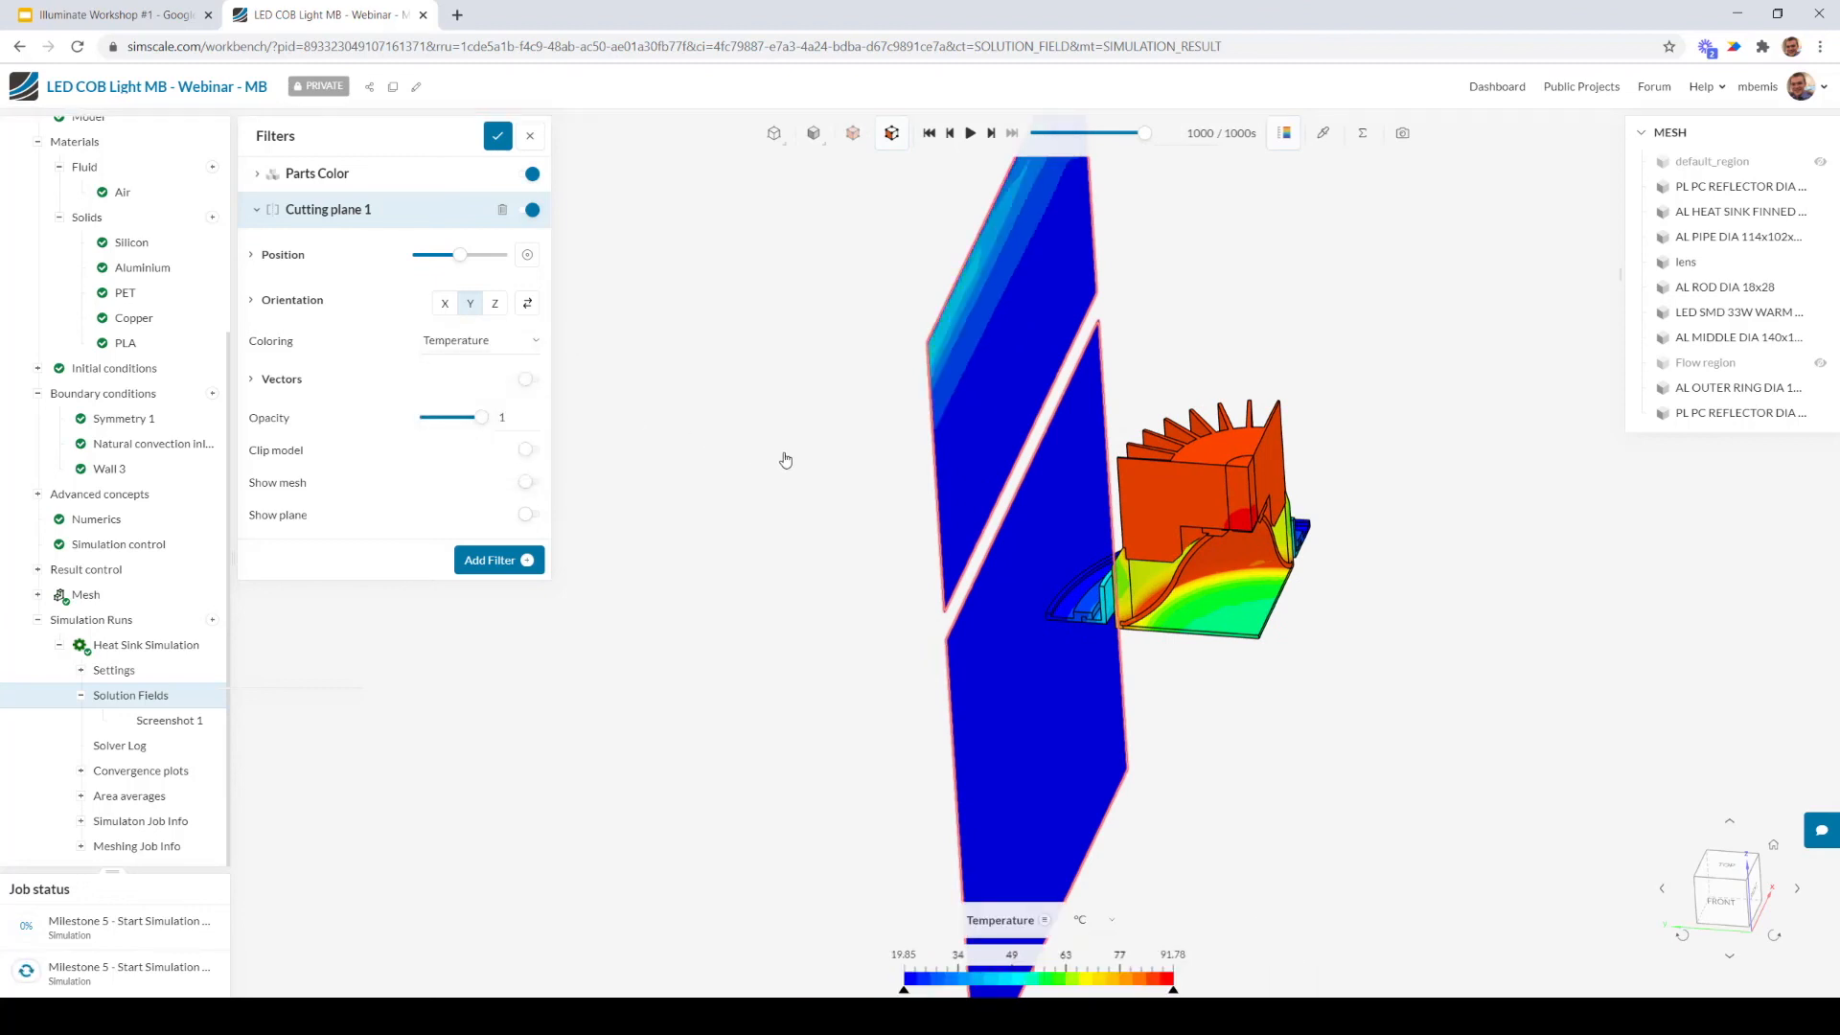
# Orient the cutting plane diagonally through the lamp with direction X 1, Y -1 and Z 0
pyautogui.moveTo(1429, 609); pyautogui.dragTo(1070, 480)
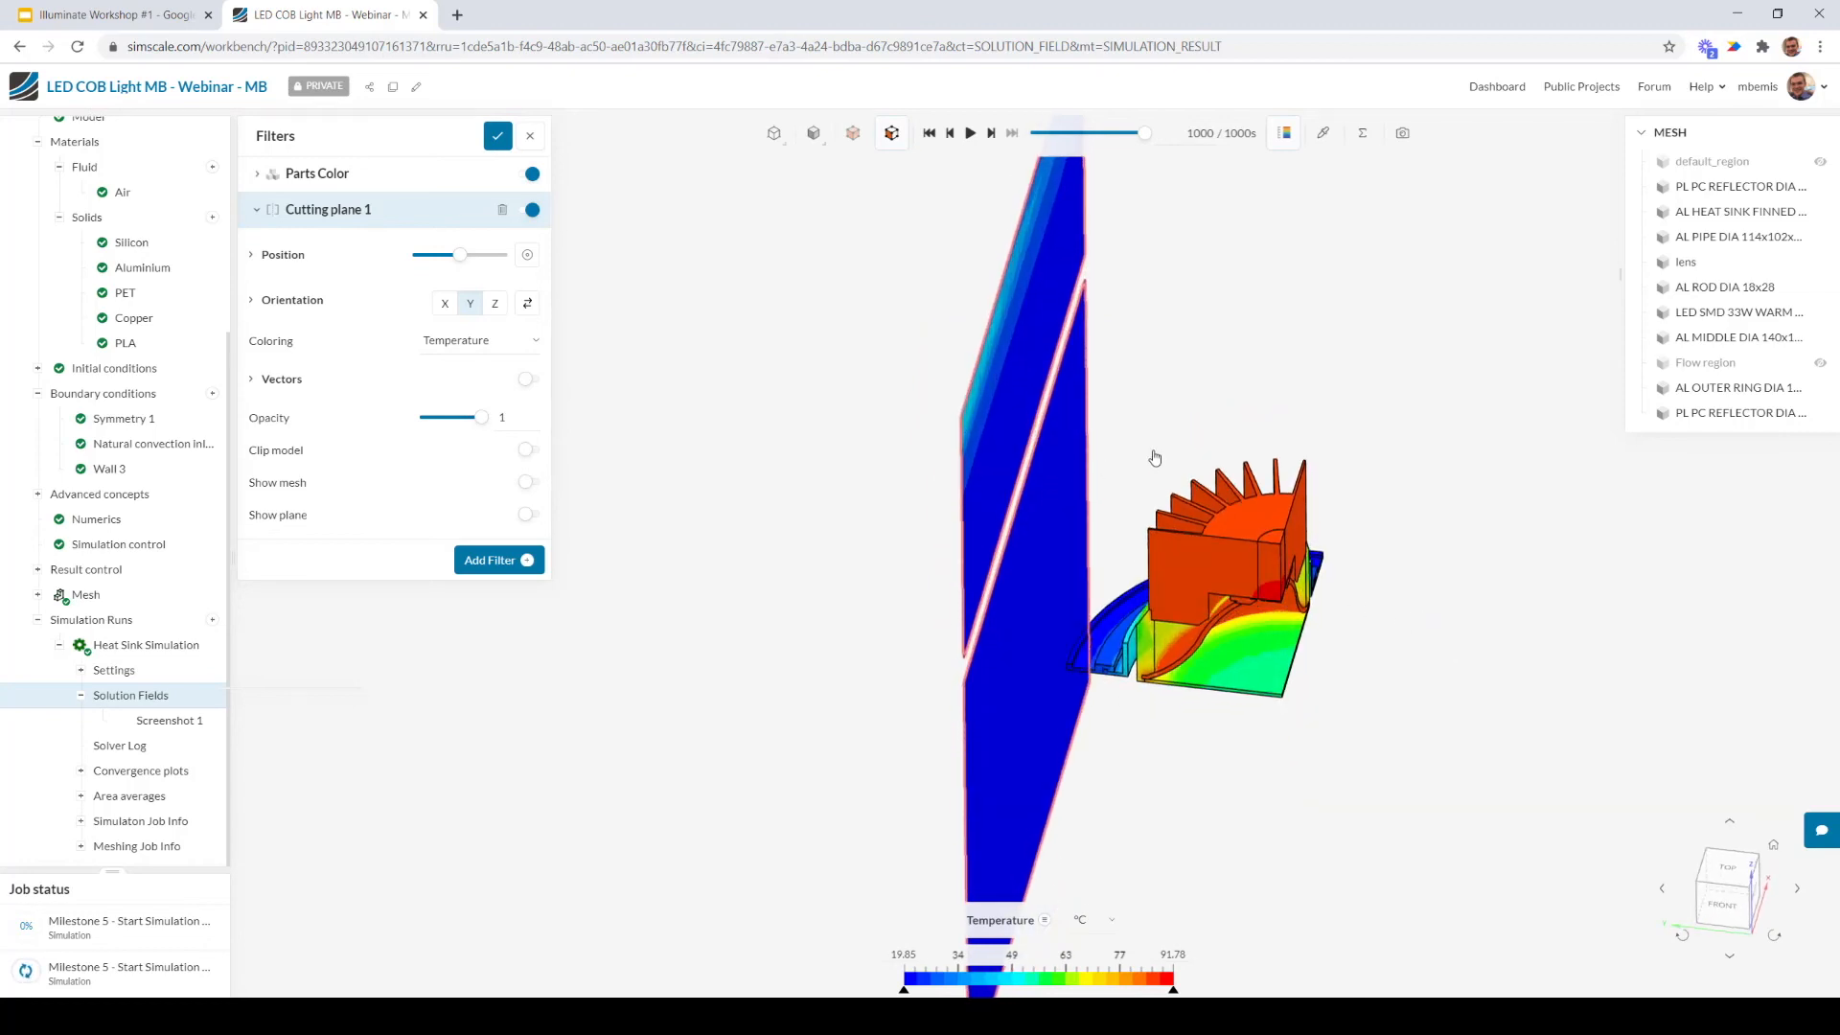
pyautogui.click(284, 255)
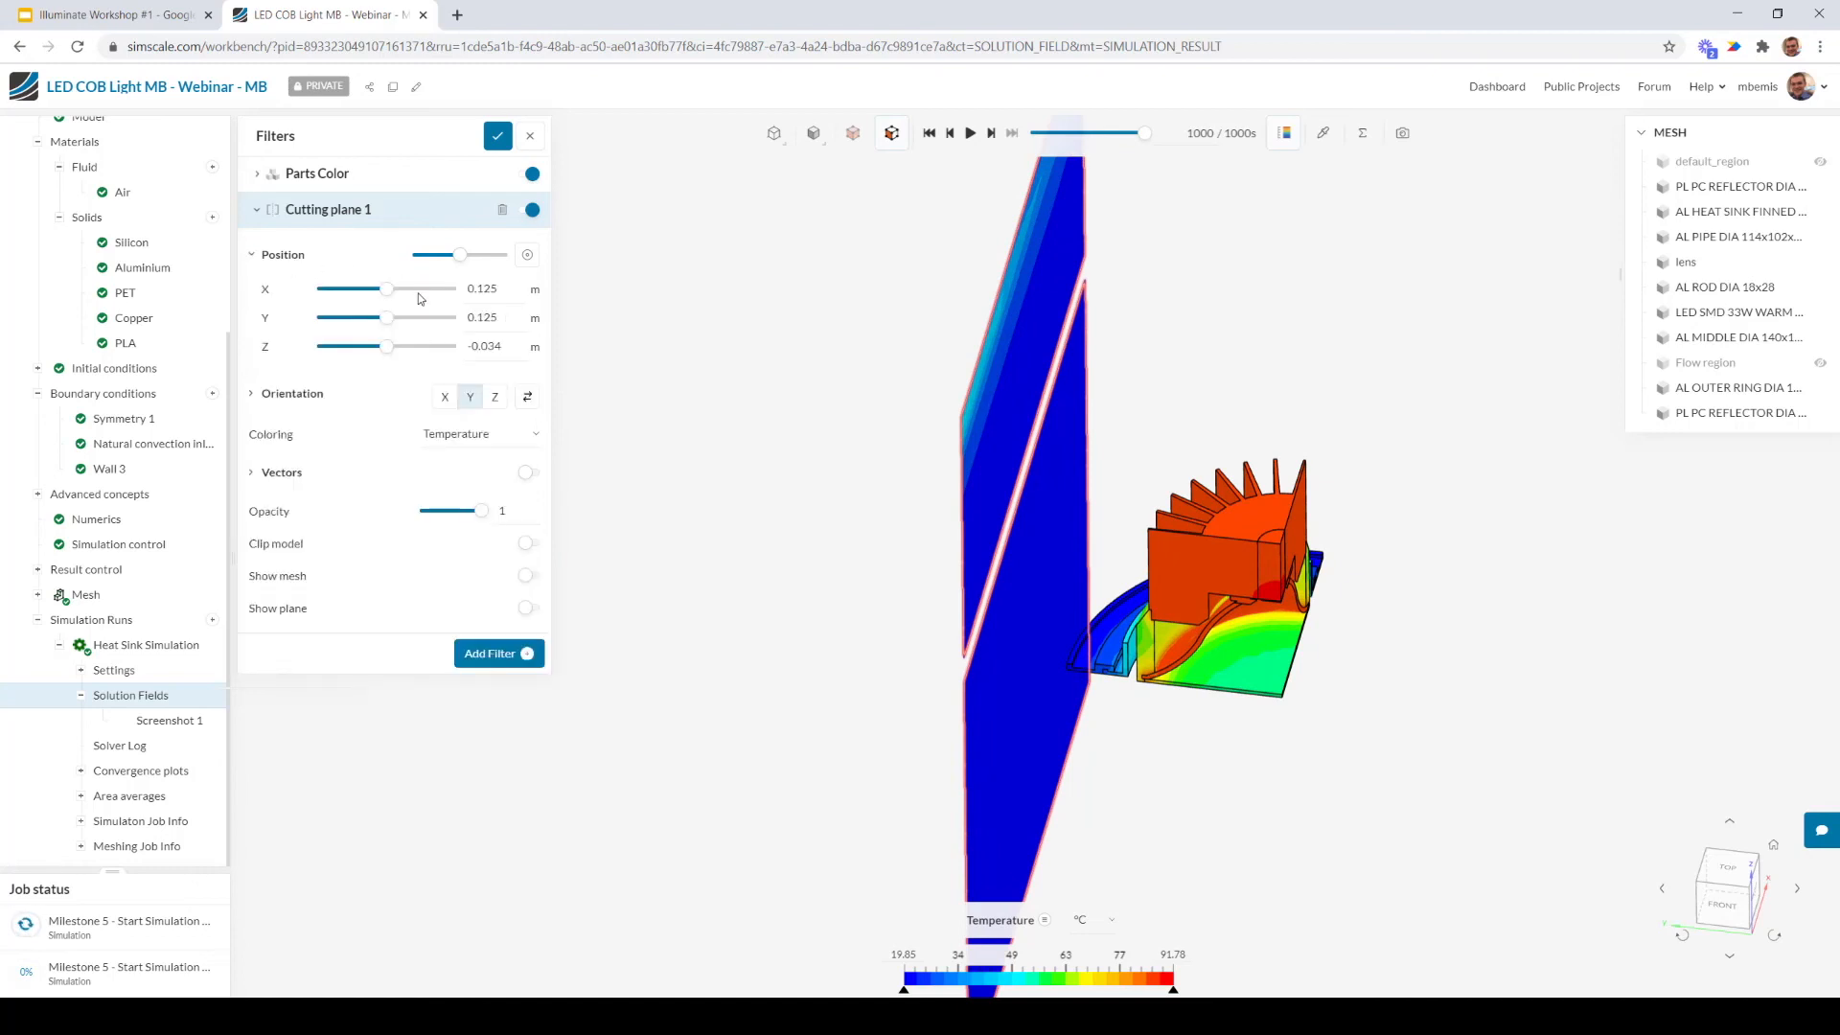
pyautogui.click(293, 393)
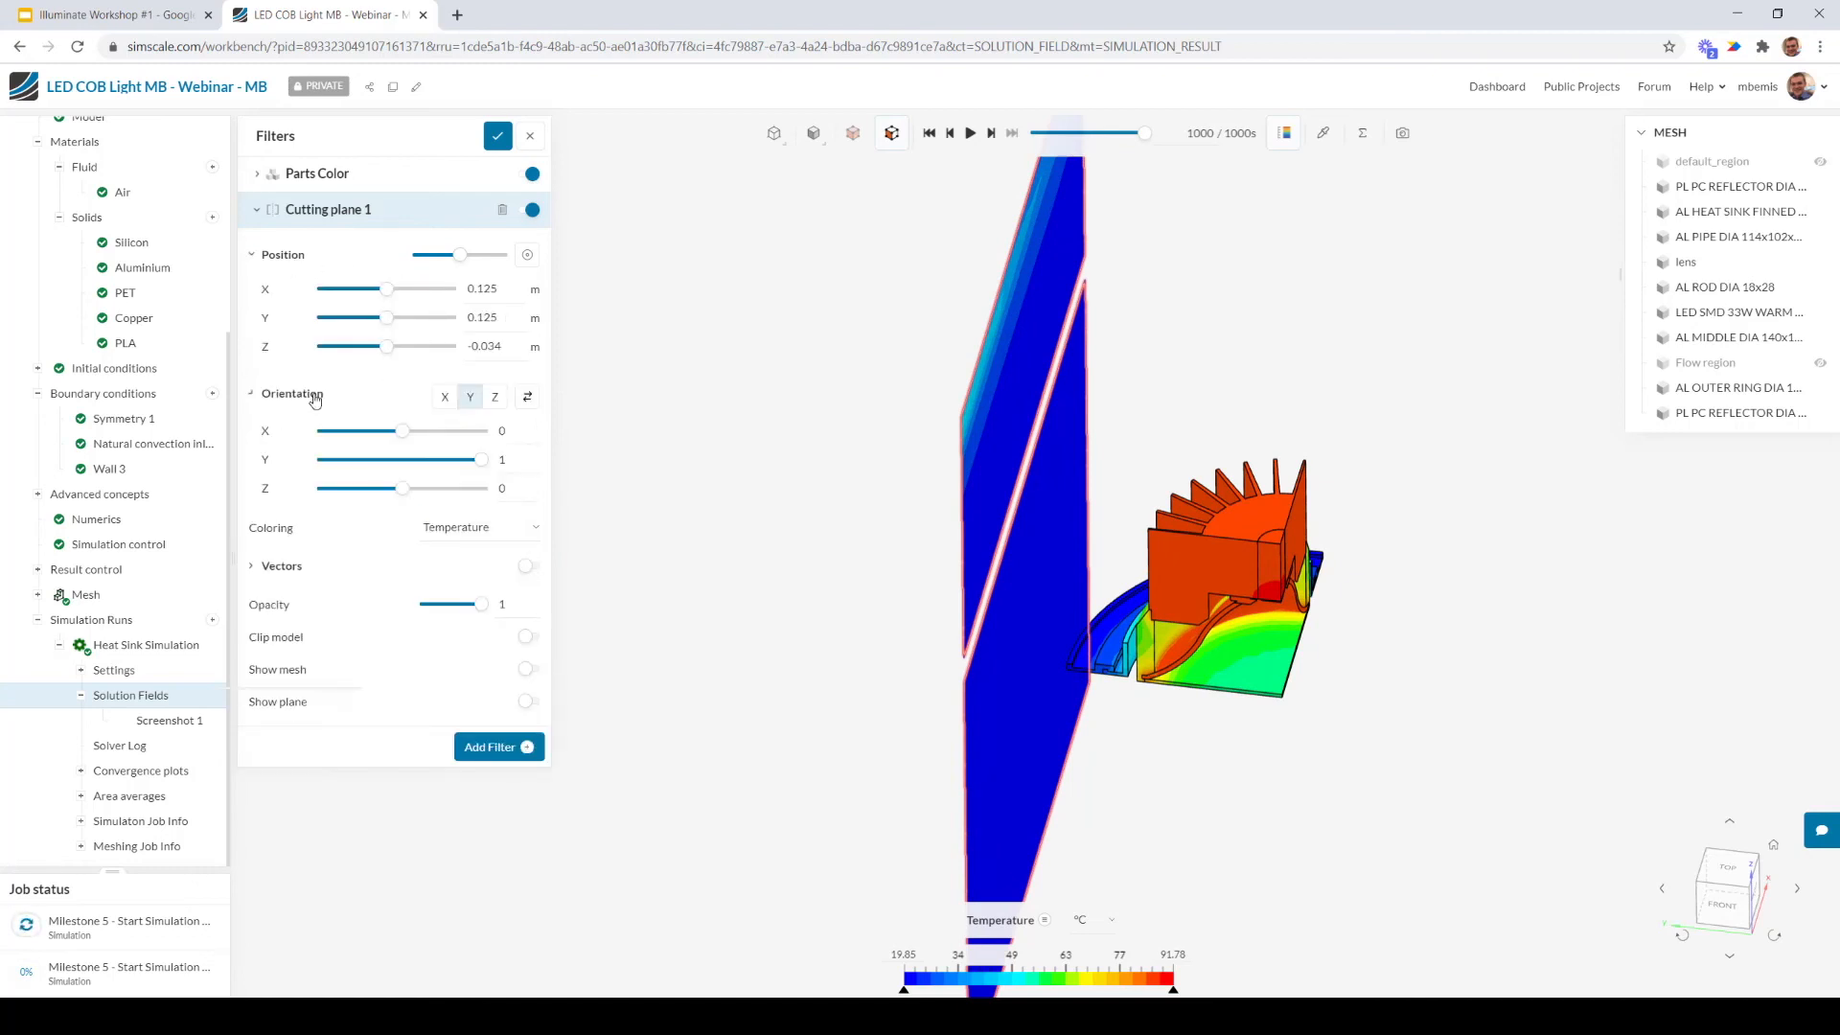
pyautogui.click(479, 436)
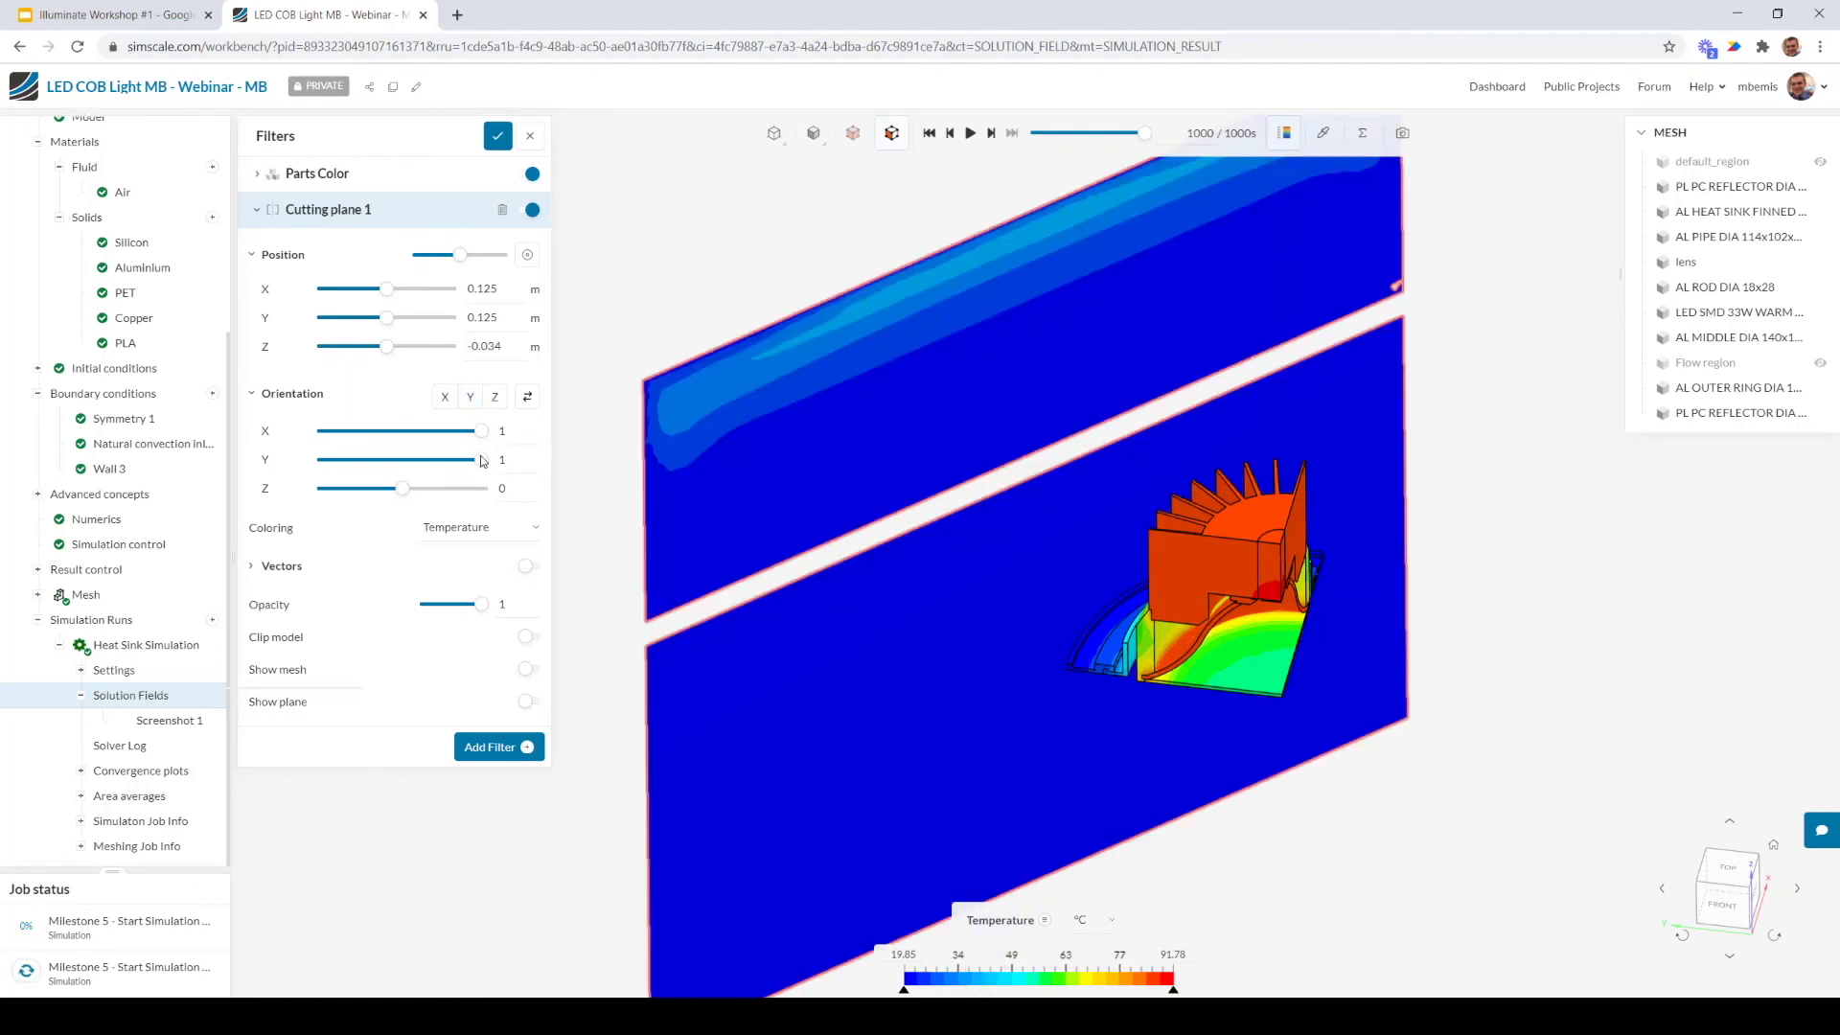
pyautogui.moveTo(482, 460); pyautogui.dragTo(290, 471)
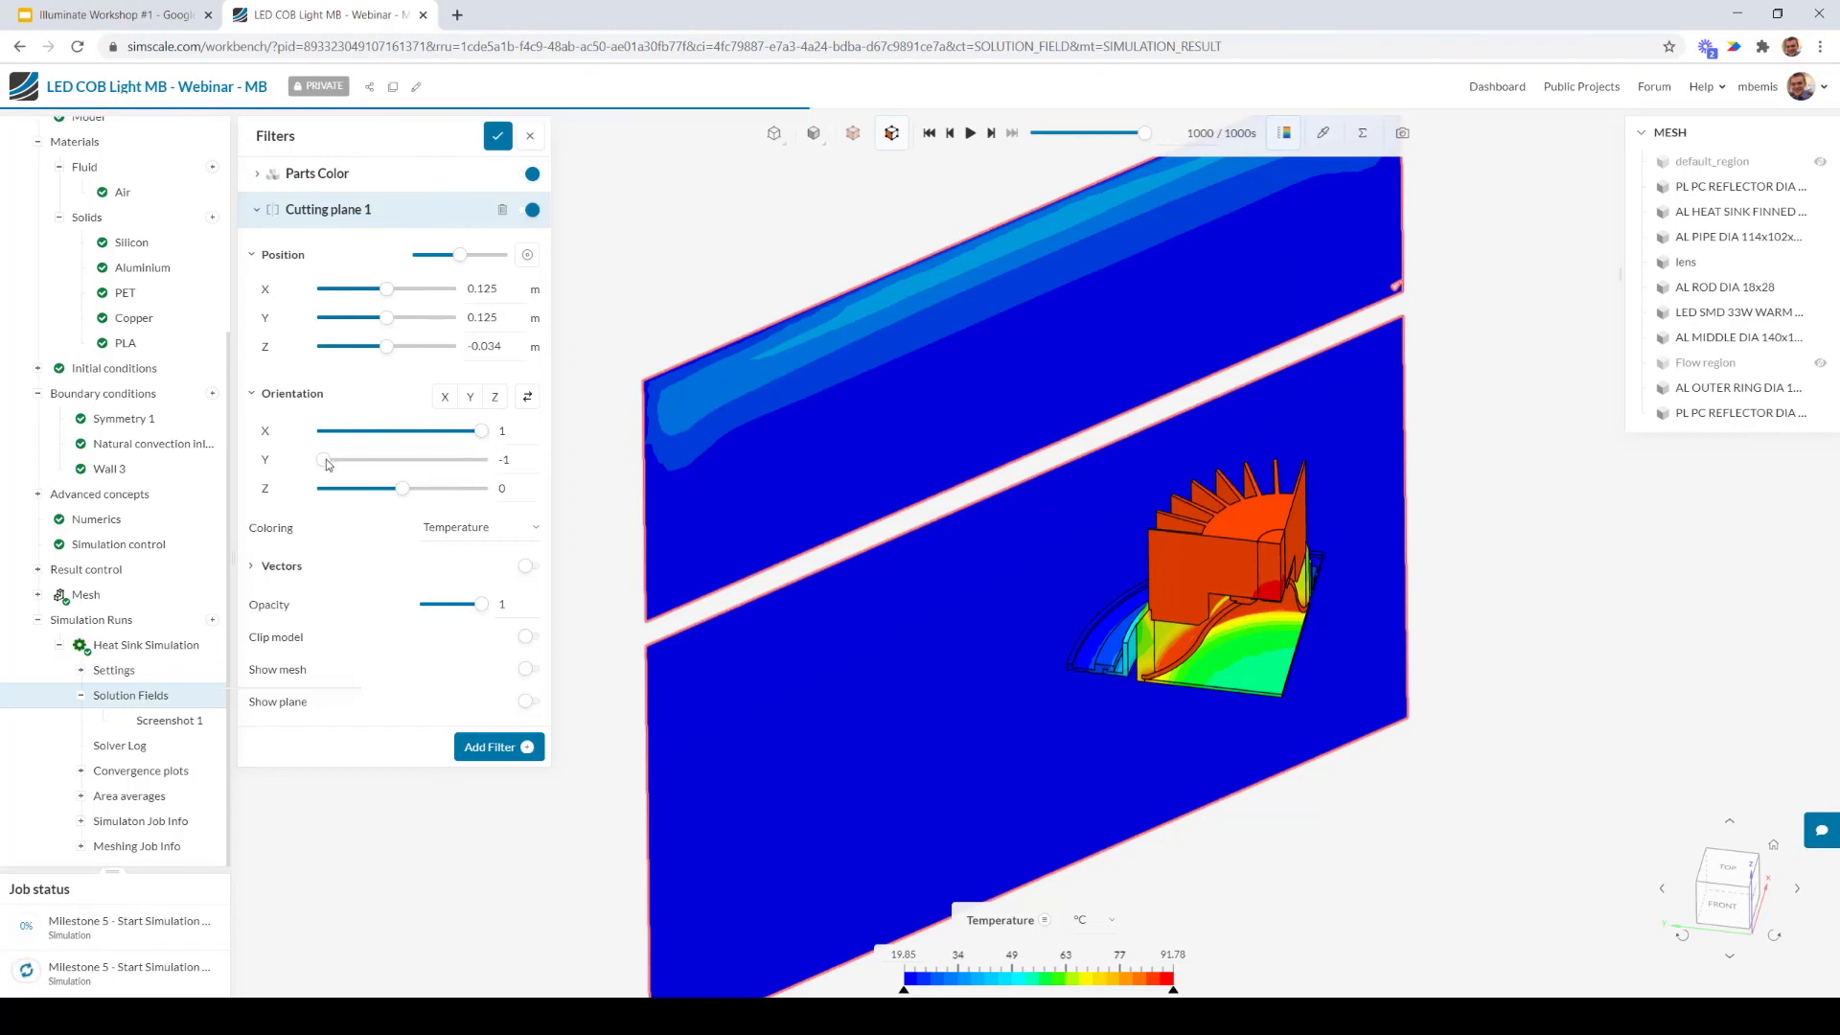
# Clip the model at the cutting plane and examine the temperature distribution in the lamp and surrounding air, close up and across the whole section
pyautogui.moveTo(1330, 647); pyautogui.dragTo(1467, 440)
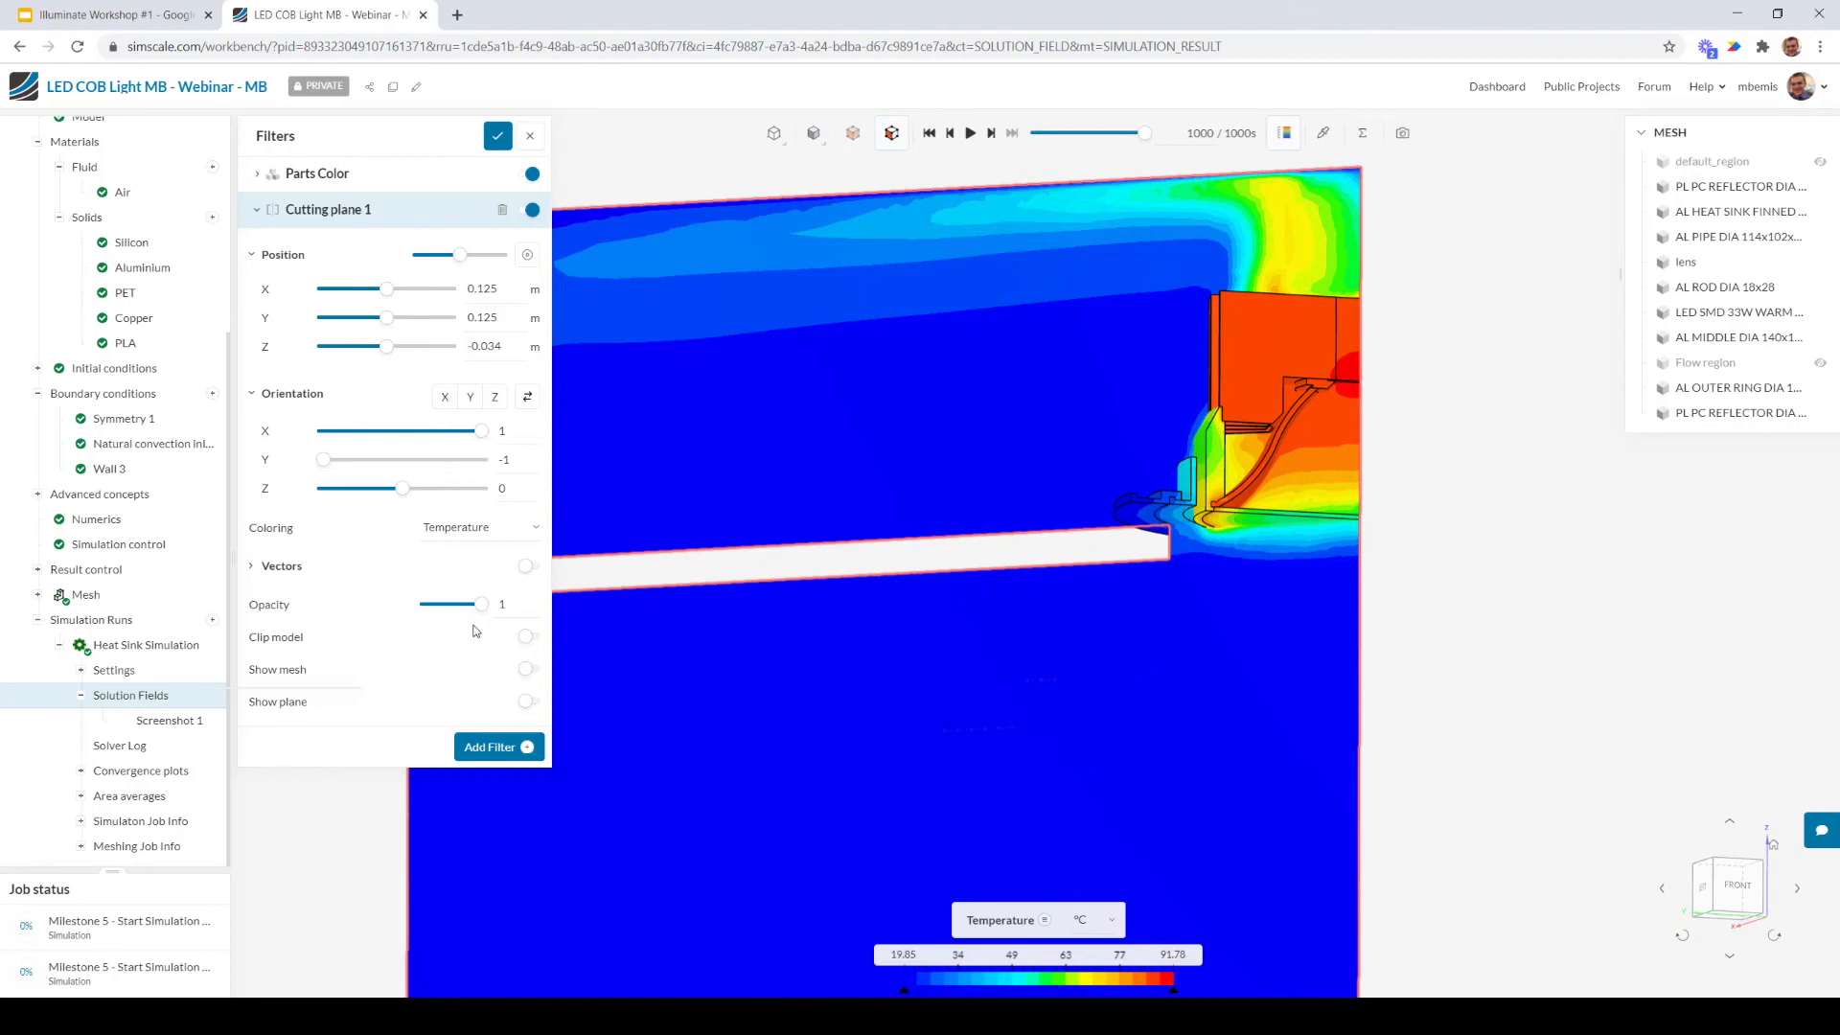
pyautogui.click(527, 637)
pyautogui.moveTo(1395, 385); pyautogui.dragTo(1450, 357)
pyautogui.scroll(4, 1325, 386)
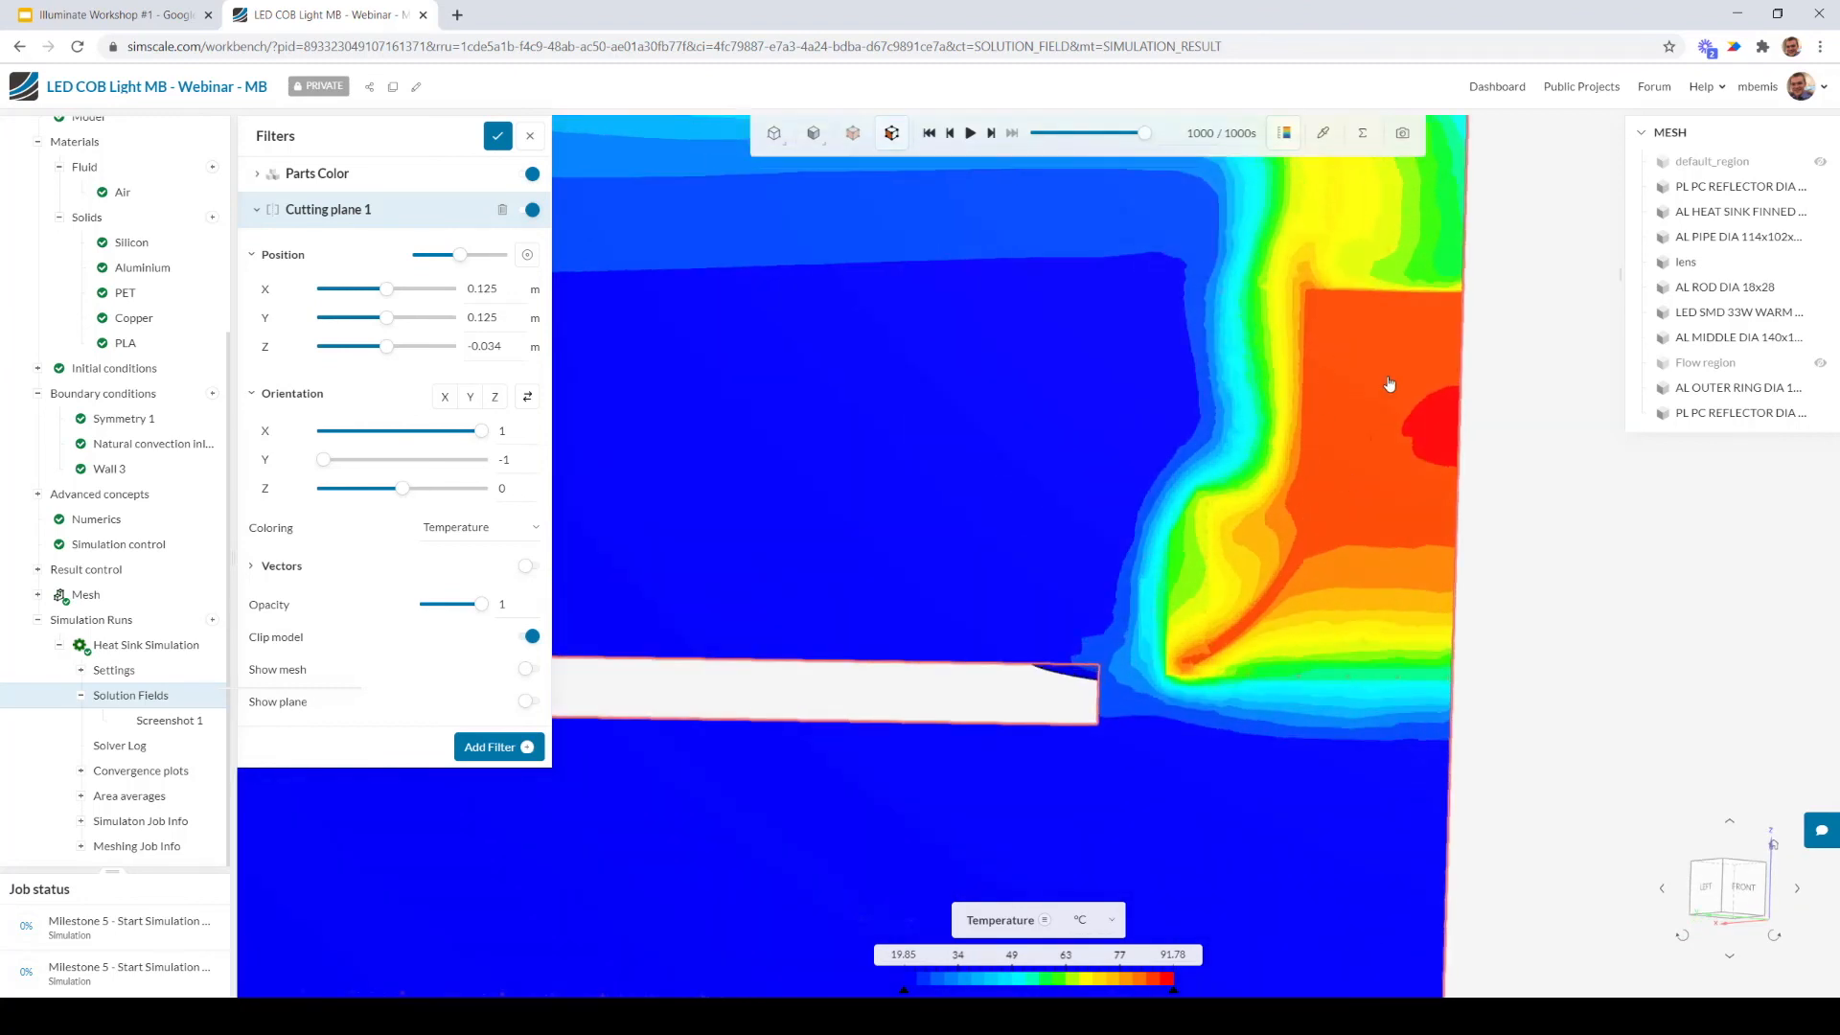
pyautogui.scroll(2, 1313, 546)
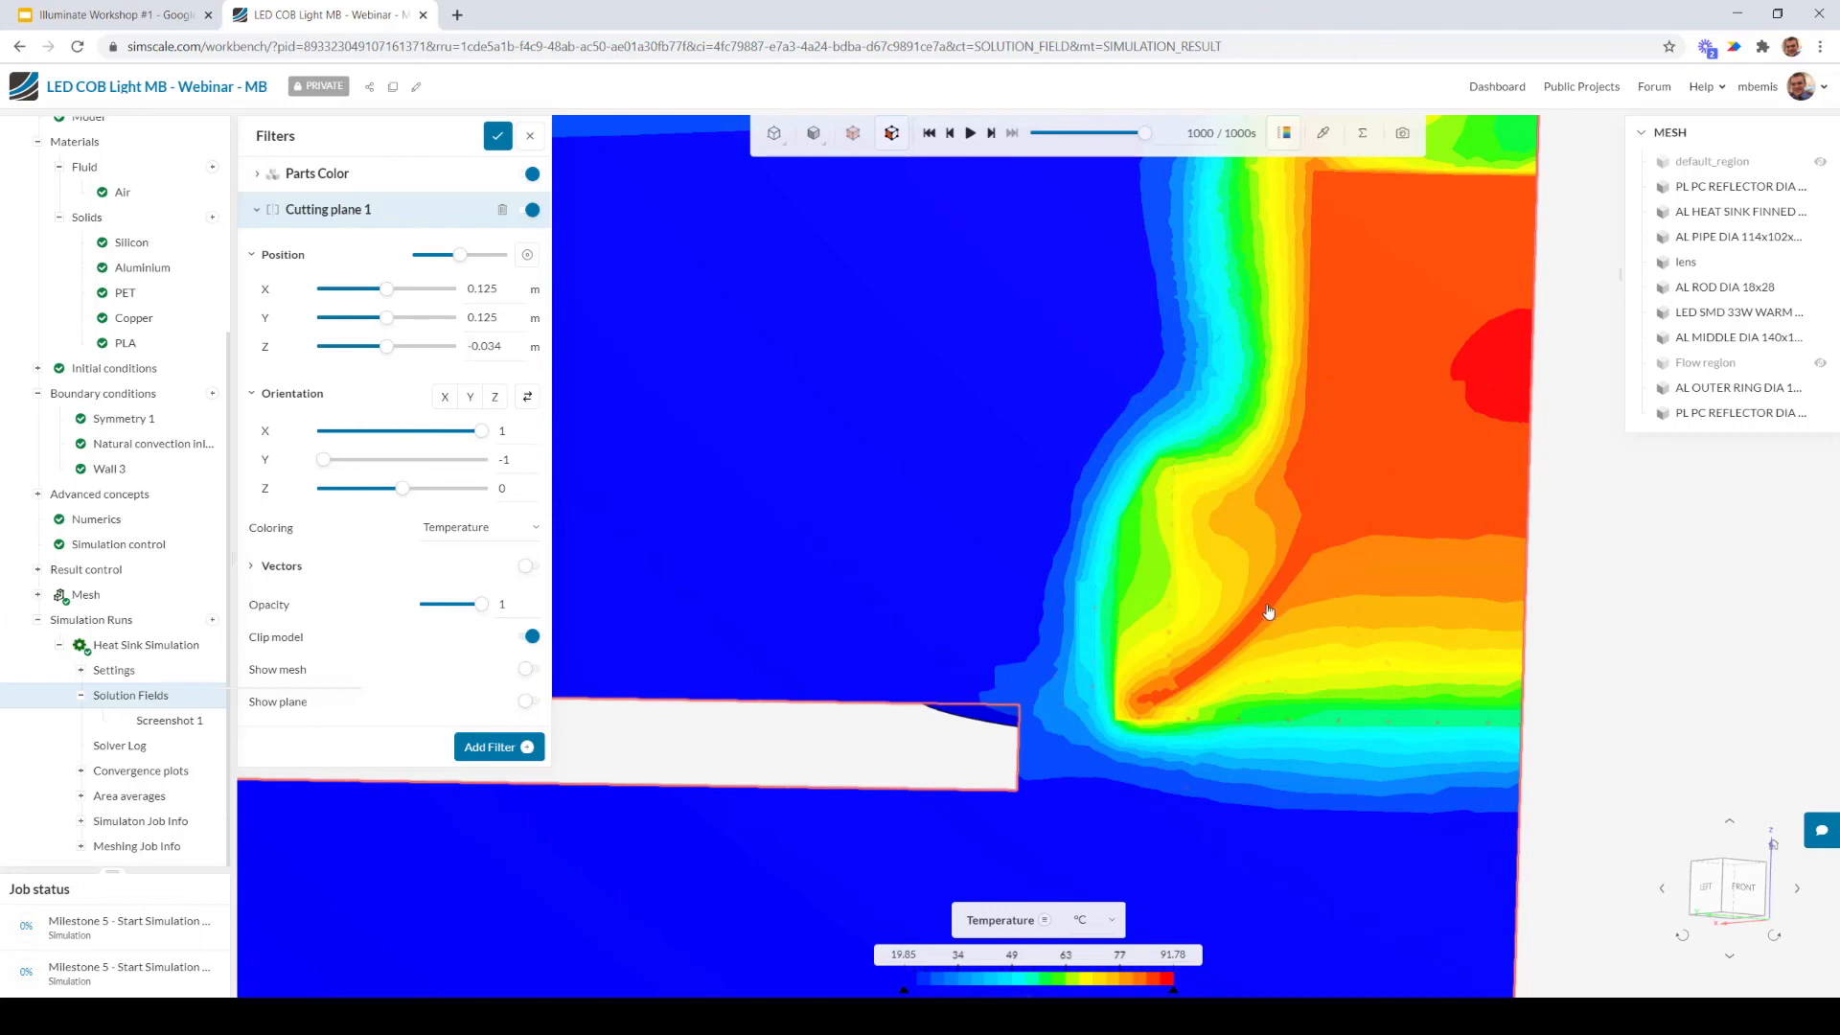
pyautogui.scroll(-5, 1246, 662)
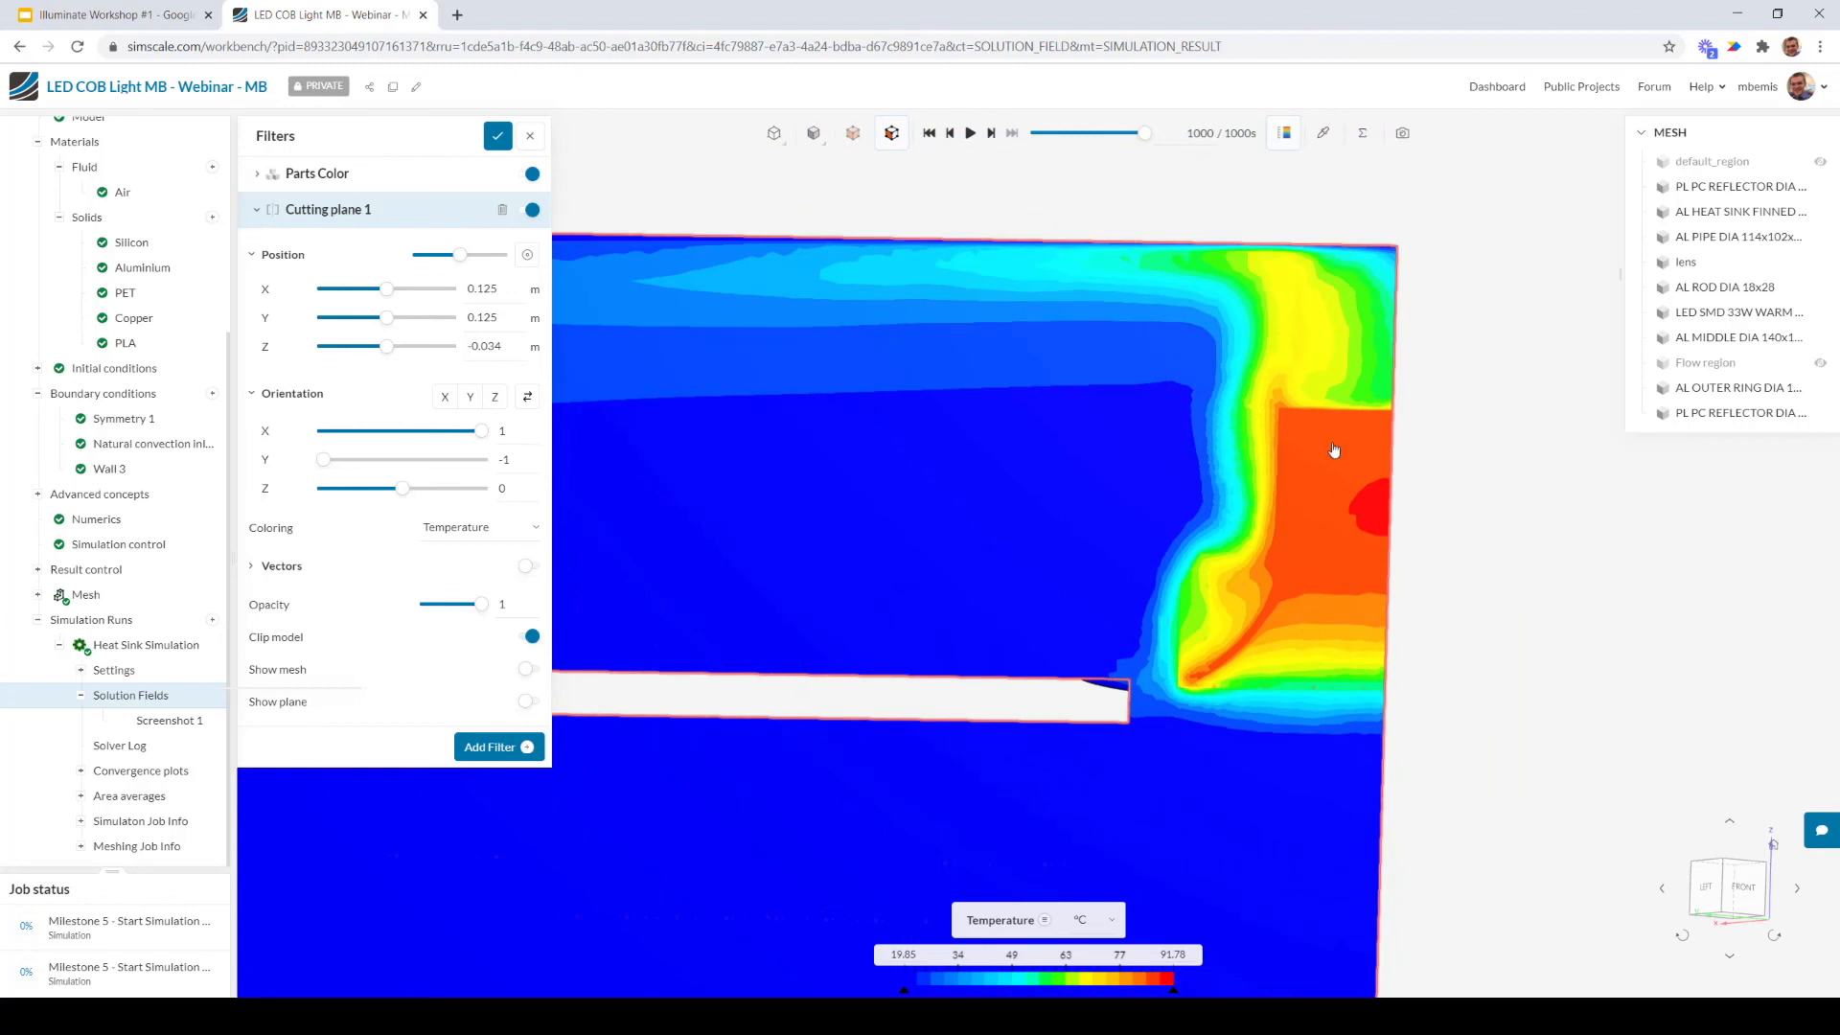
pyautogui.scroll(-3, 1335, 357)
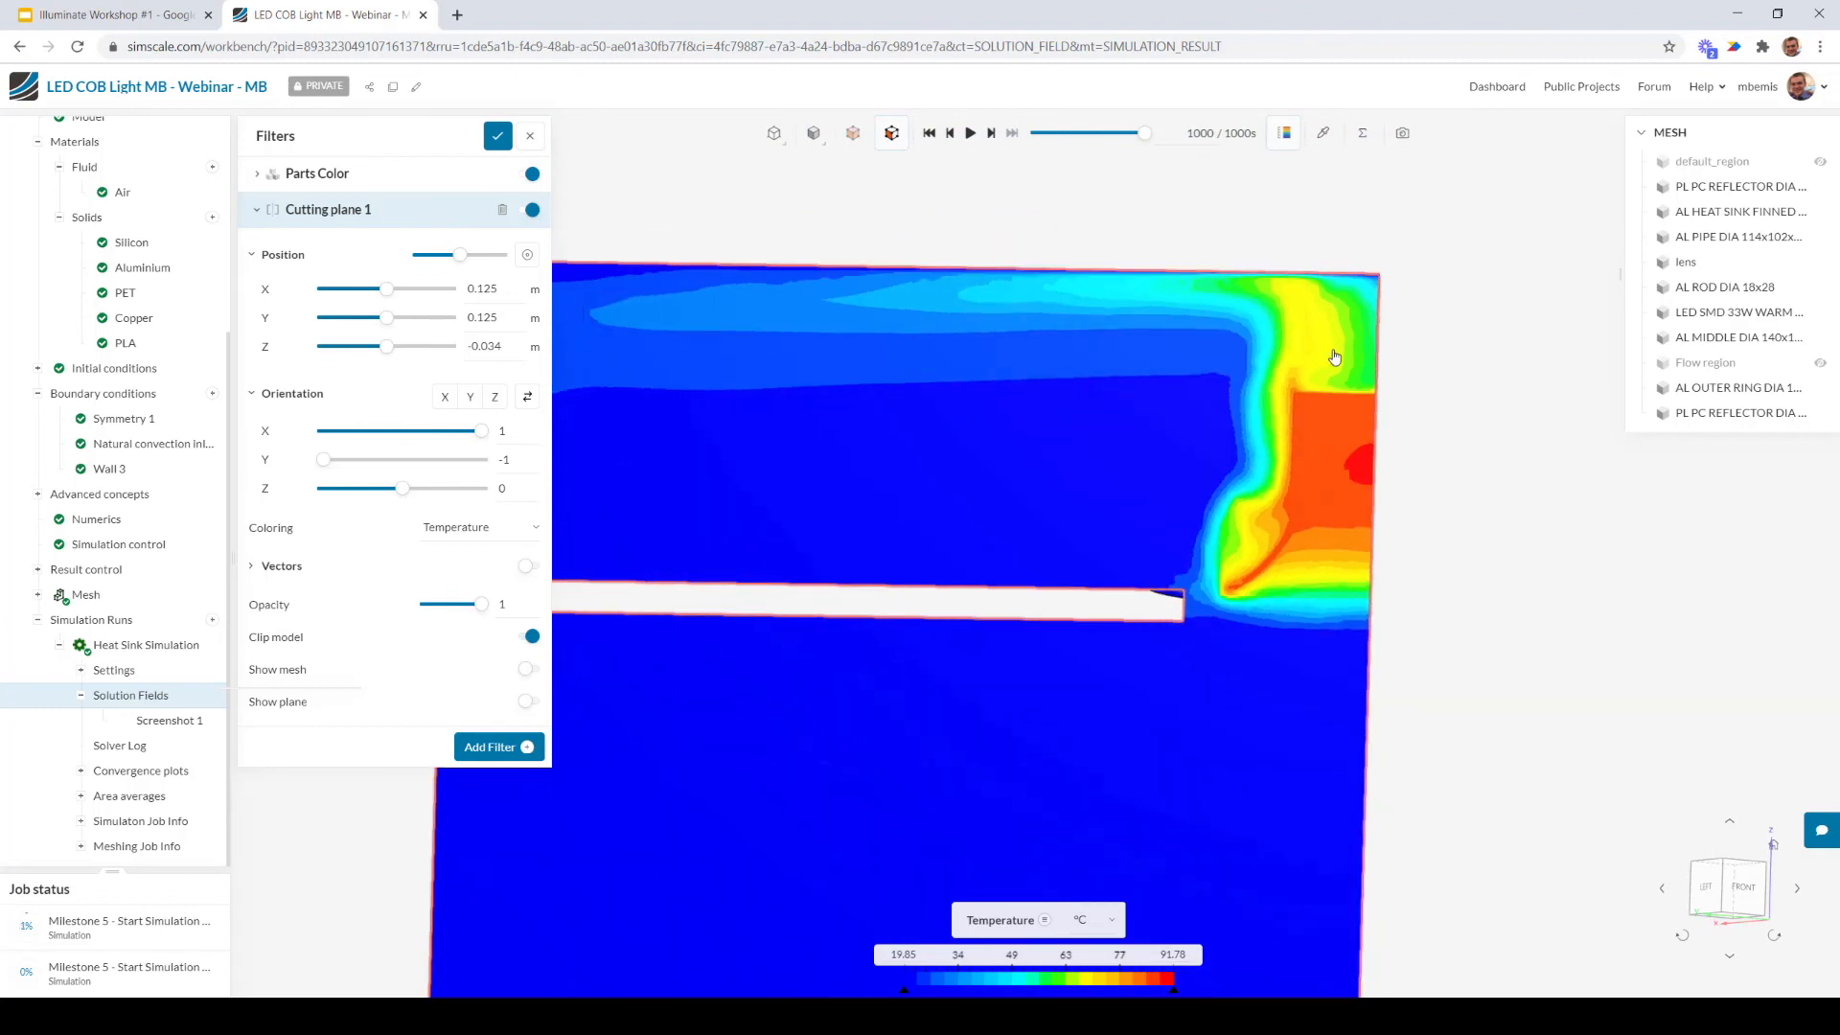
pyautogui.moveTo(1335, 357); pyautogui.dragTo(1304, 421)
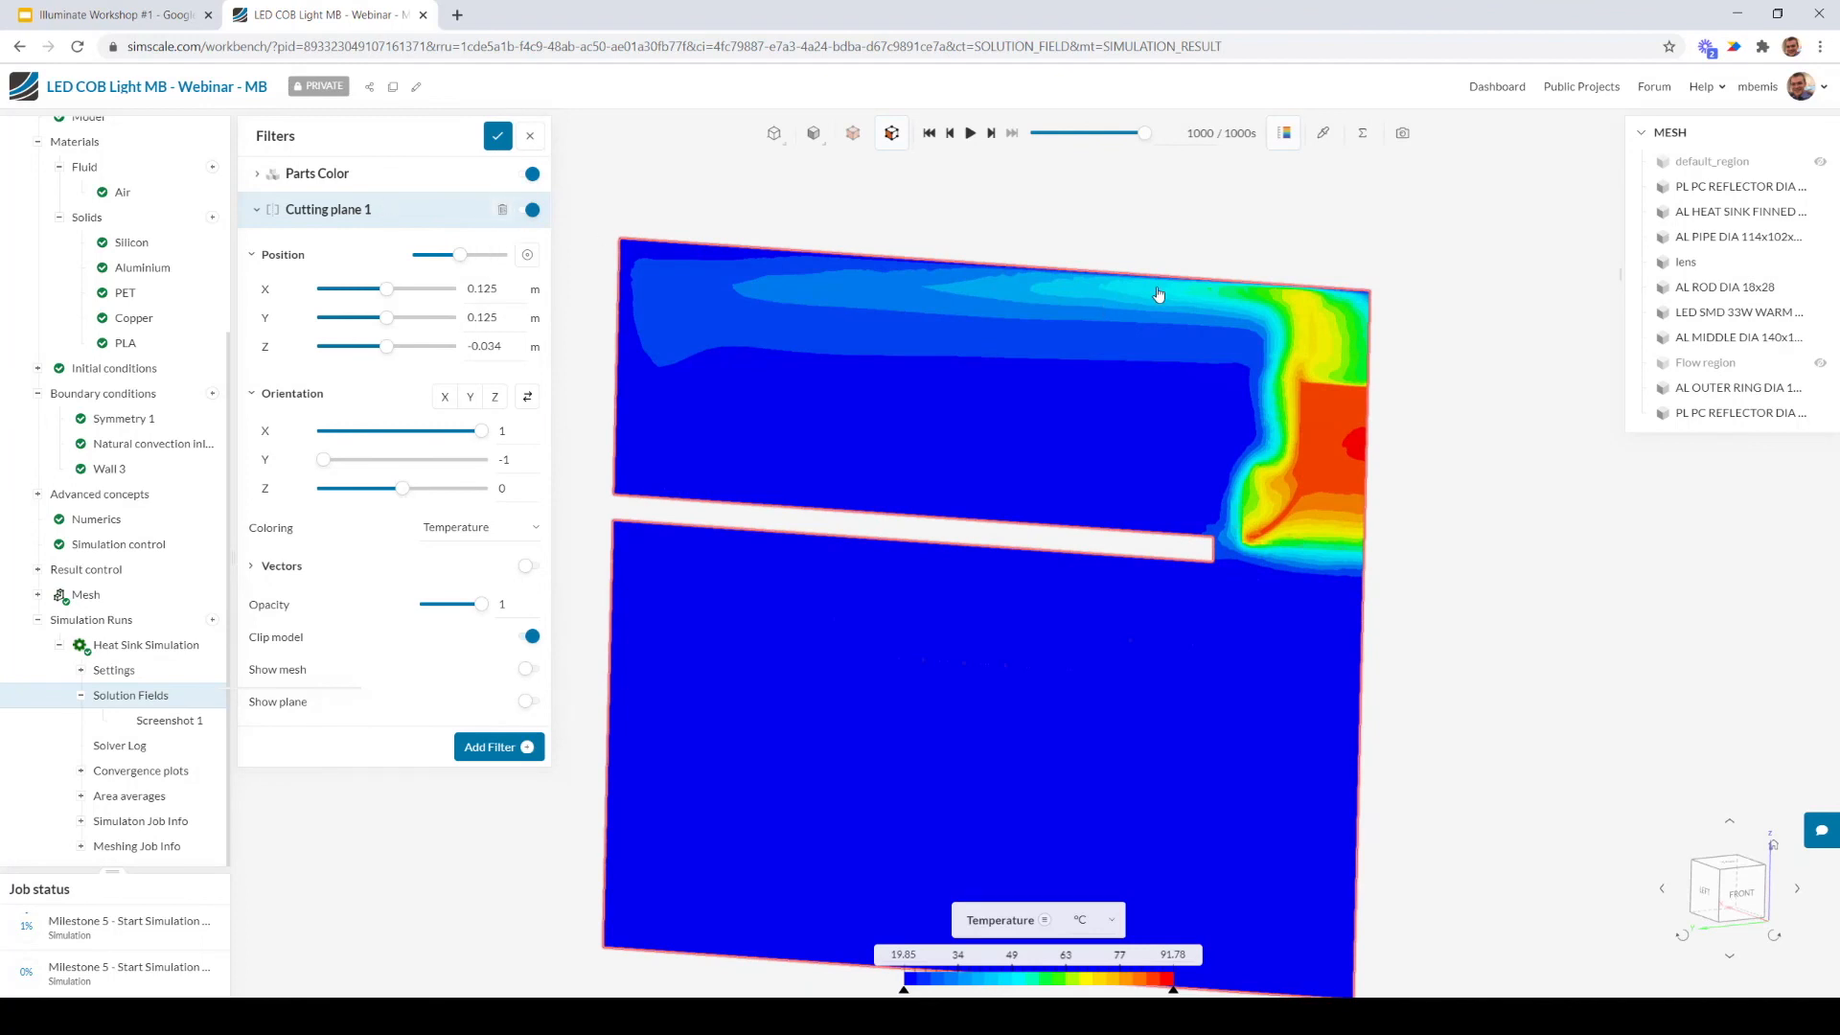
pyautogui.scroll(-2, 1157, 296)
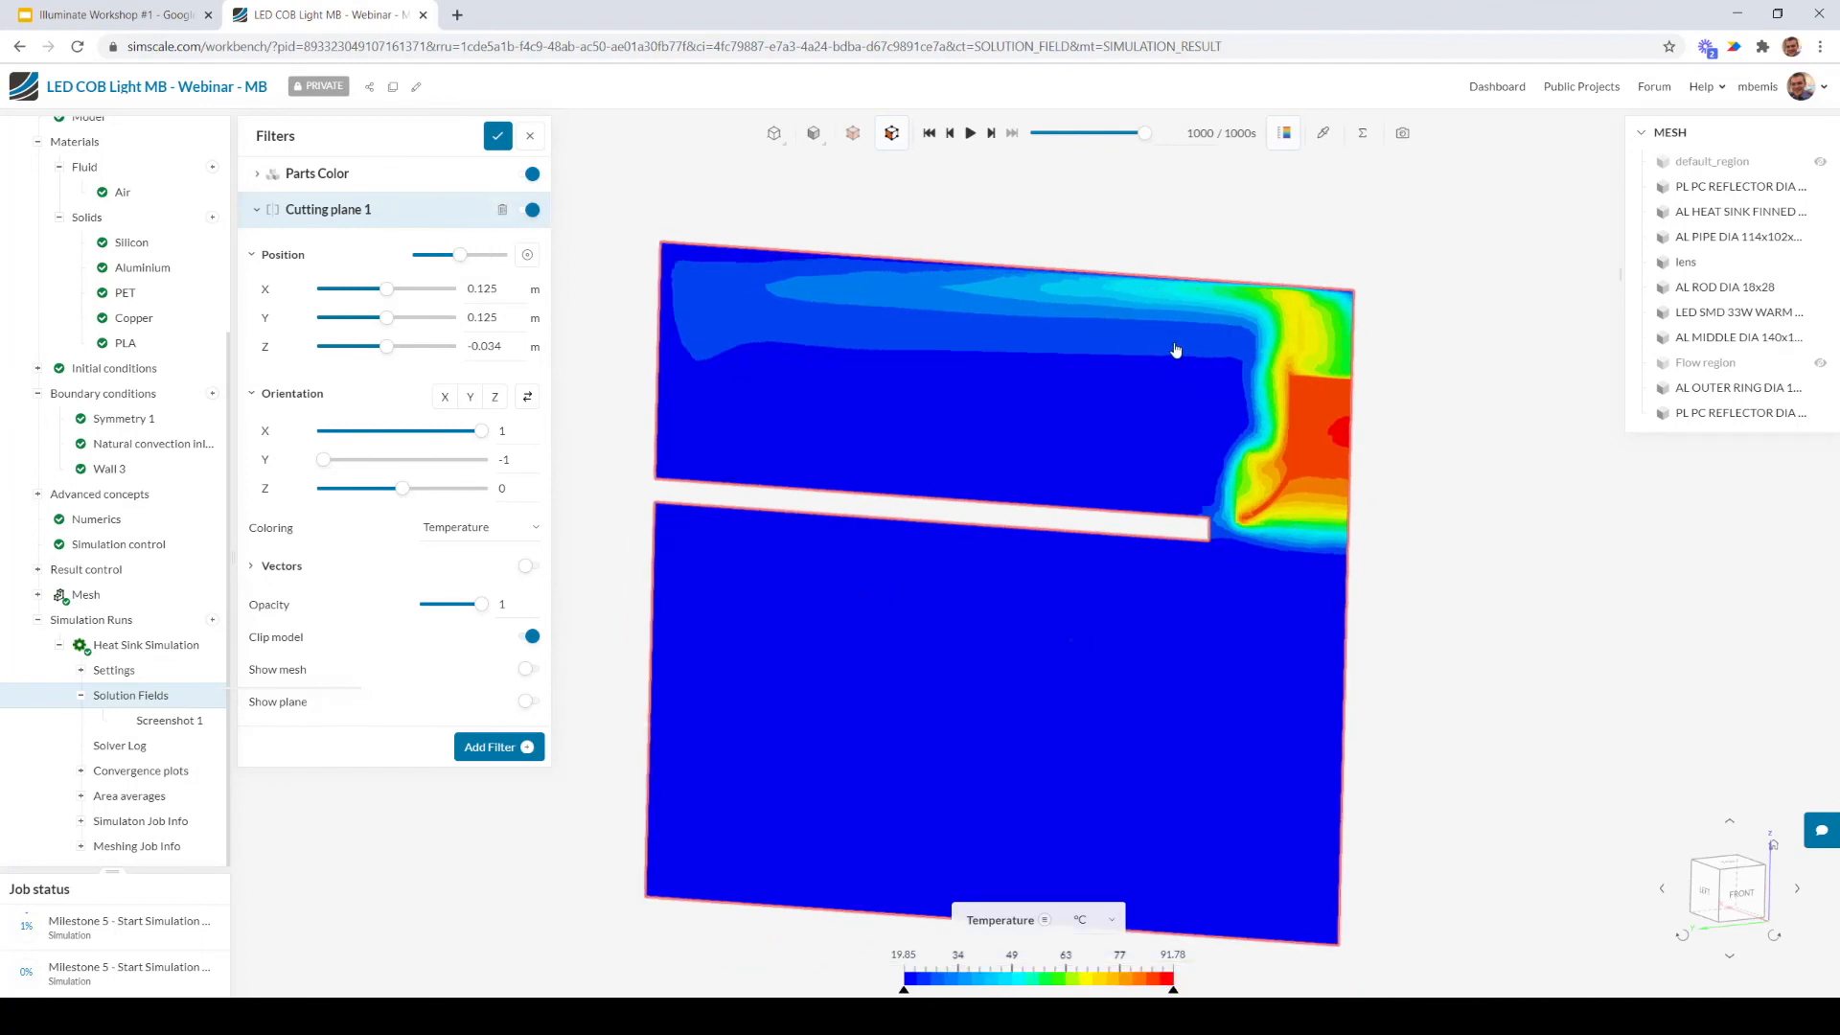
# Delete the cutting plane and show the Flow region again
pyautogui.click(502, 211)
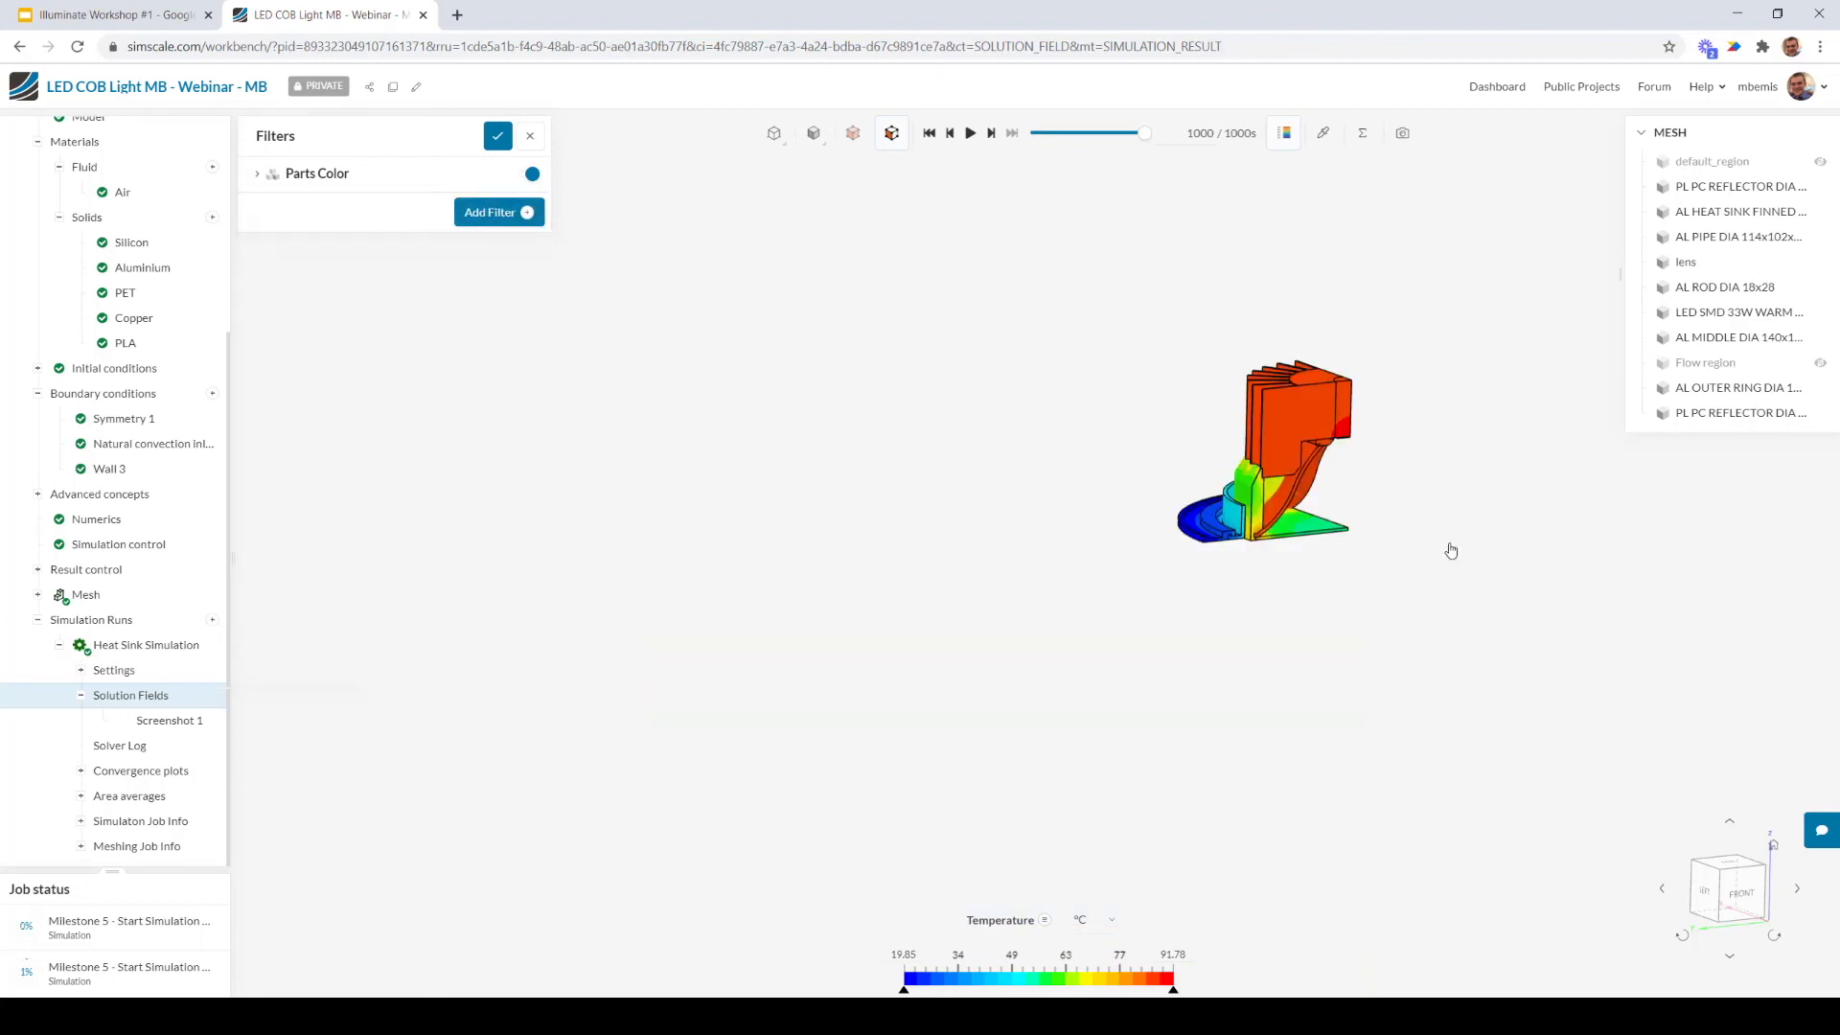
pyautogui.click(1820, 363)
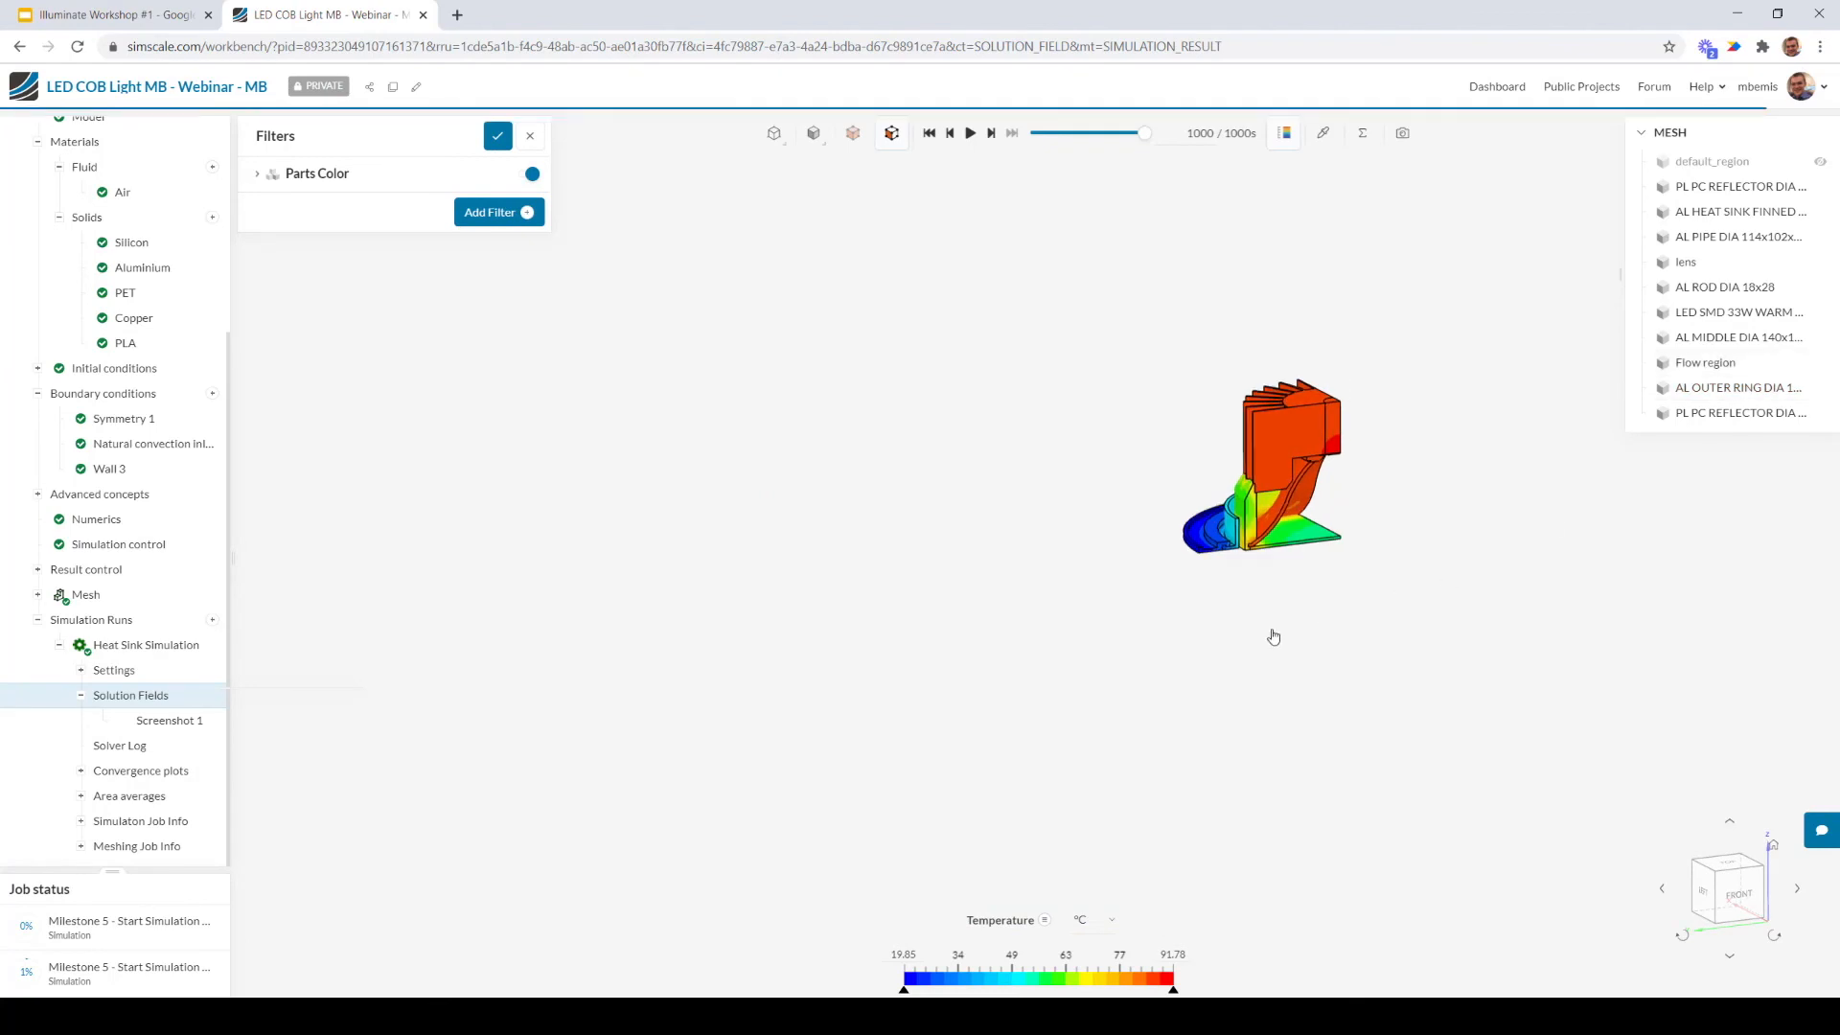
pyautogui.scroll(-3, 1273, 636)
pyautogui.moveTo(1420, 770); pyautogui.dragTo(1355, 584)
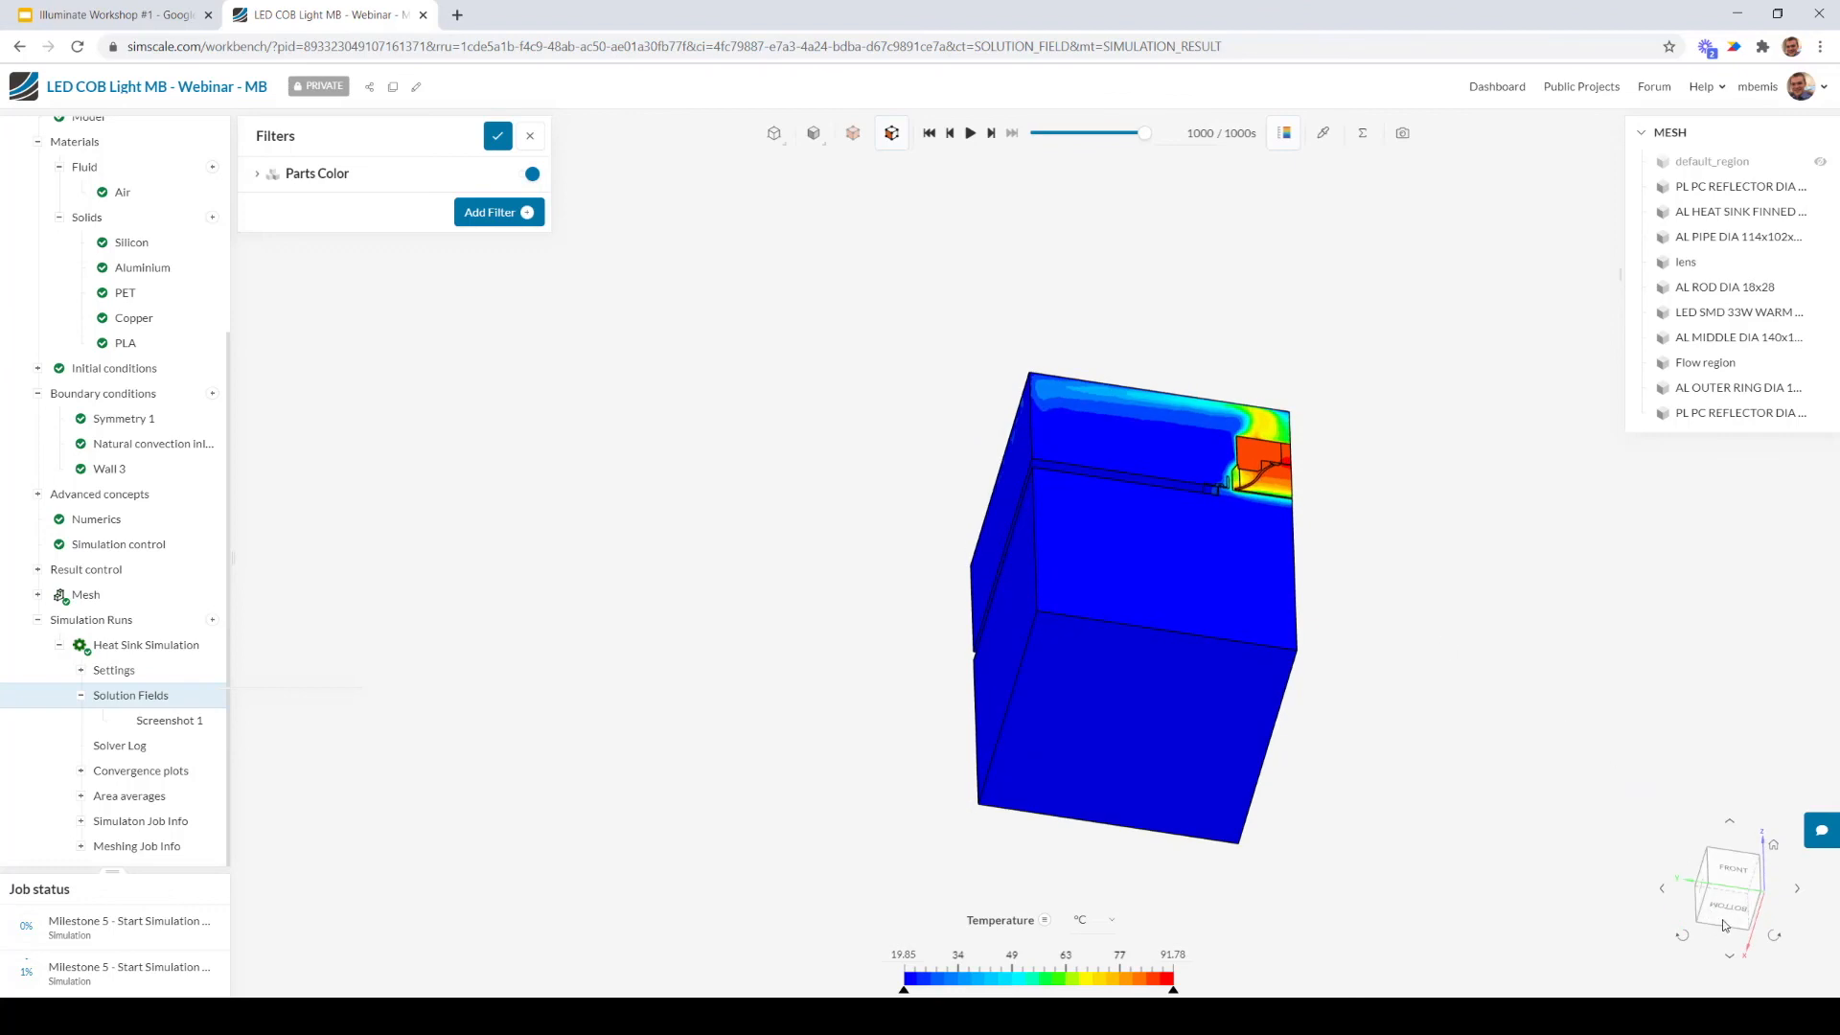
# Add a particle trace seeded on the Flow region's bottom face beneath the lamp and colour it by Temperature
pyautogui.click(1731, 915)
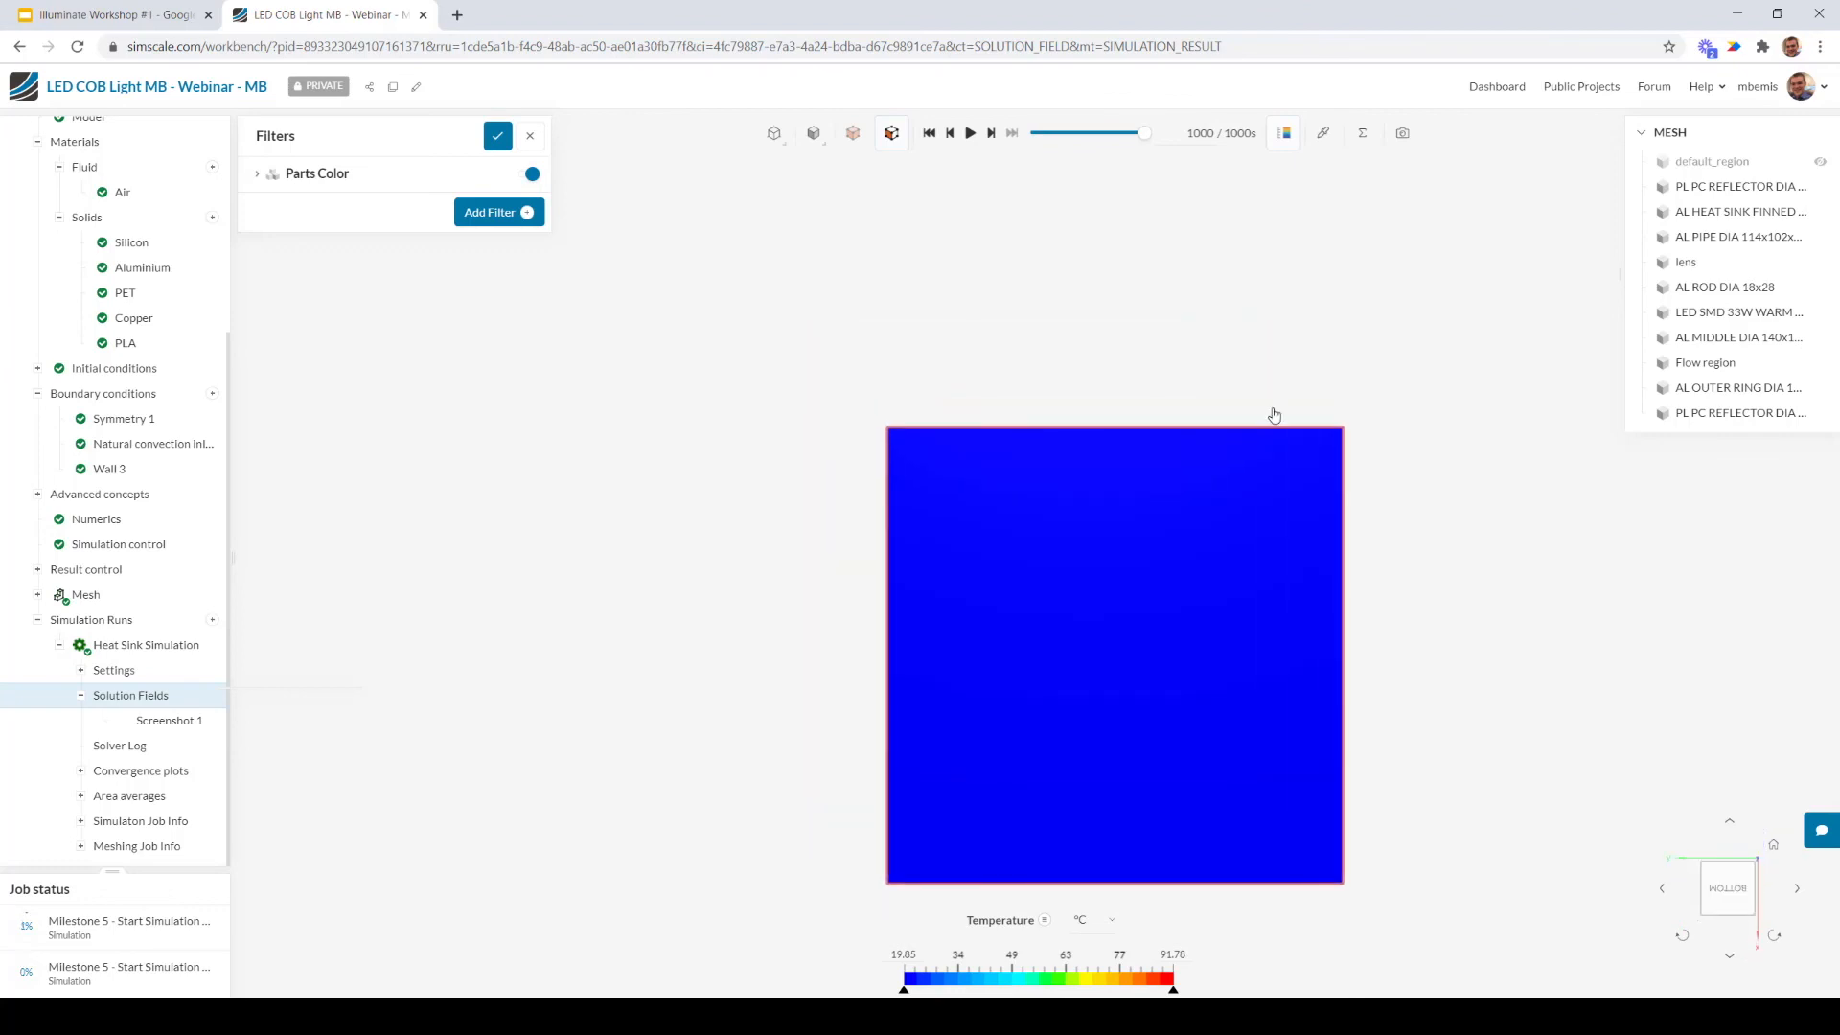
pyautogui.moveTo(1297, 481)
pyautogui.mouseDown()
pyautogui.moveTo(1301, 520)
pyautogui.moveTo(1292, 480)
pyautogui.mouseUp()
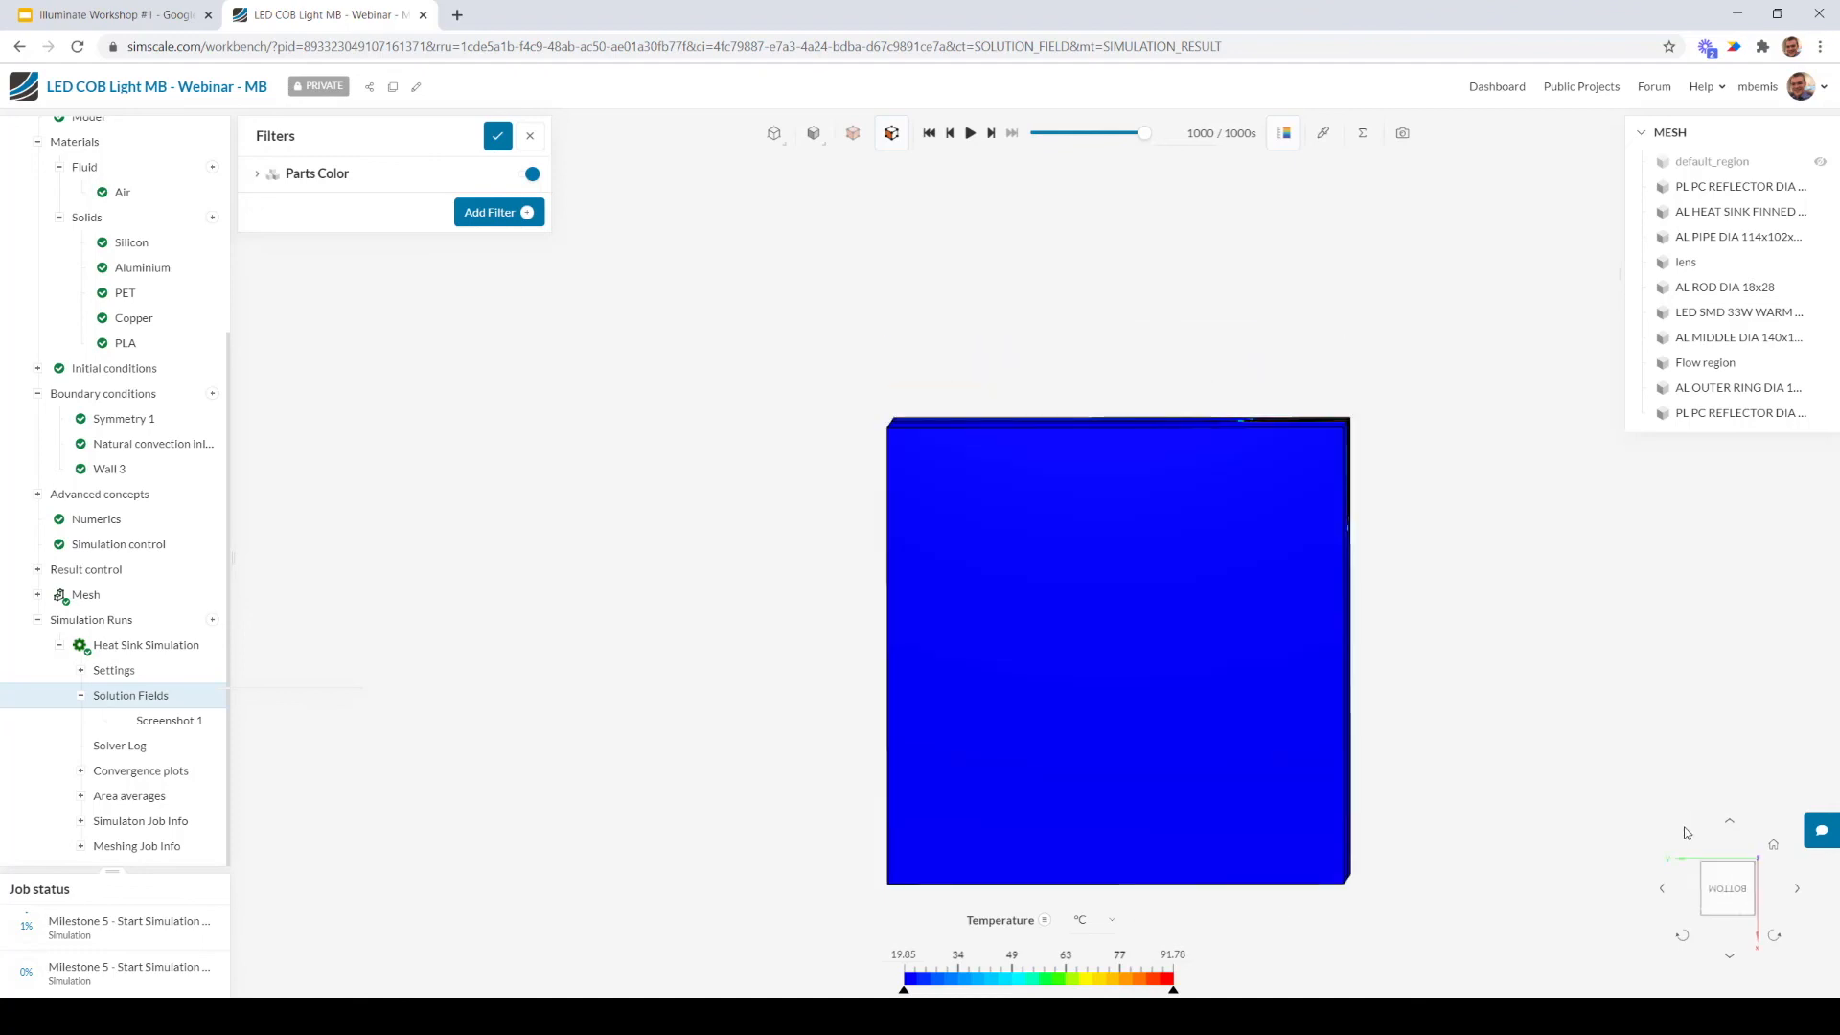
pyautogui.click(1728, 898)
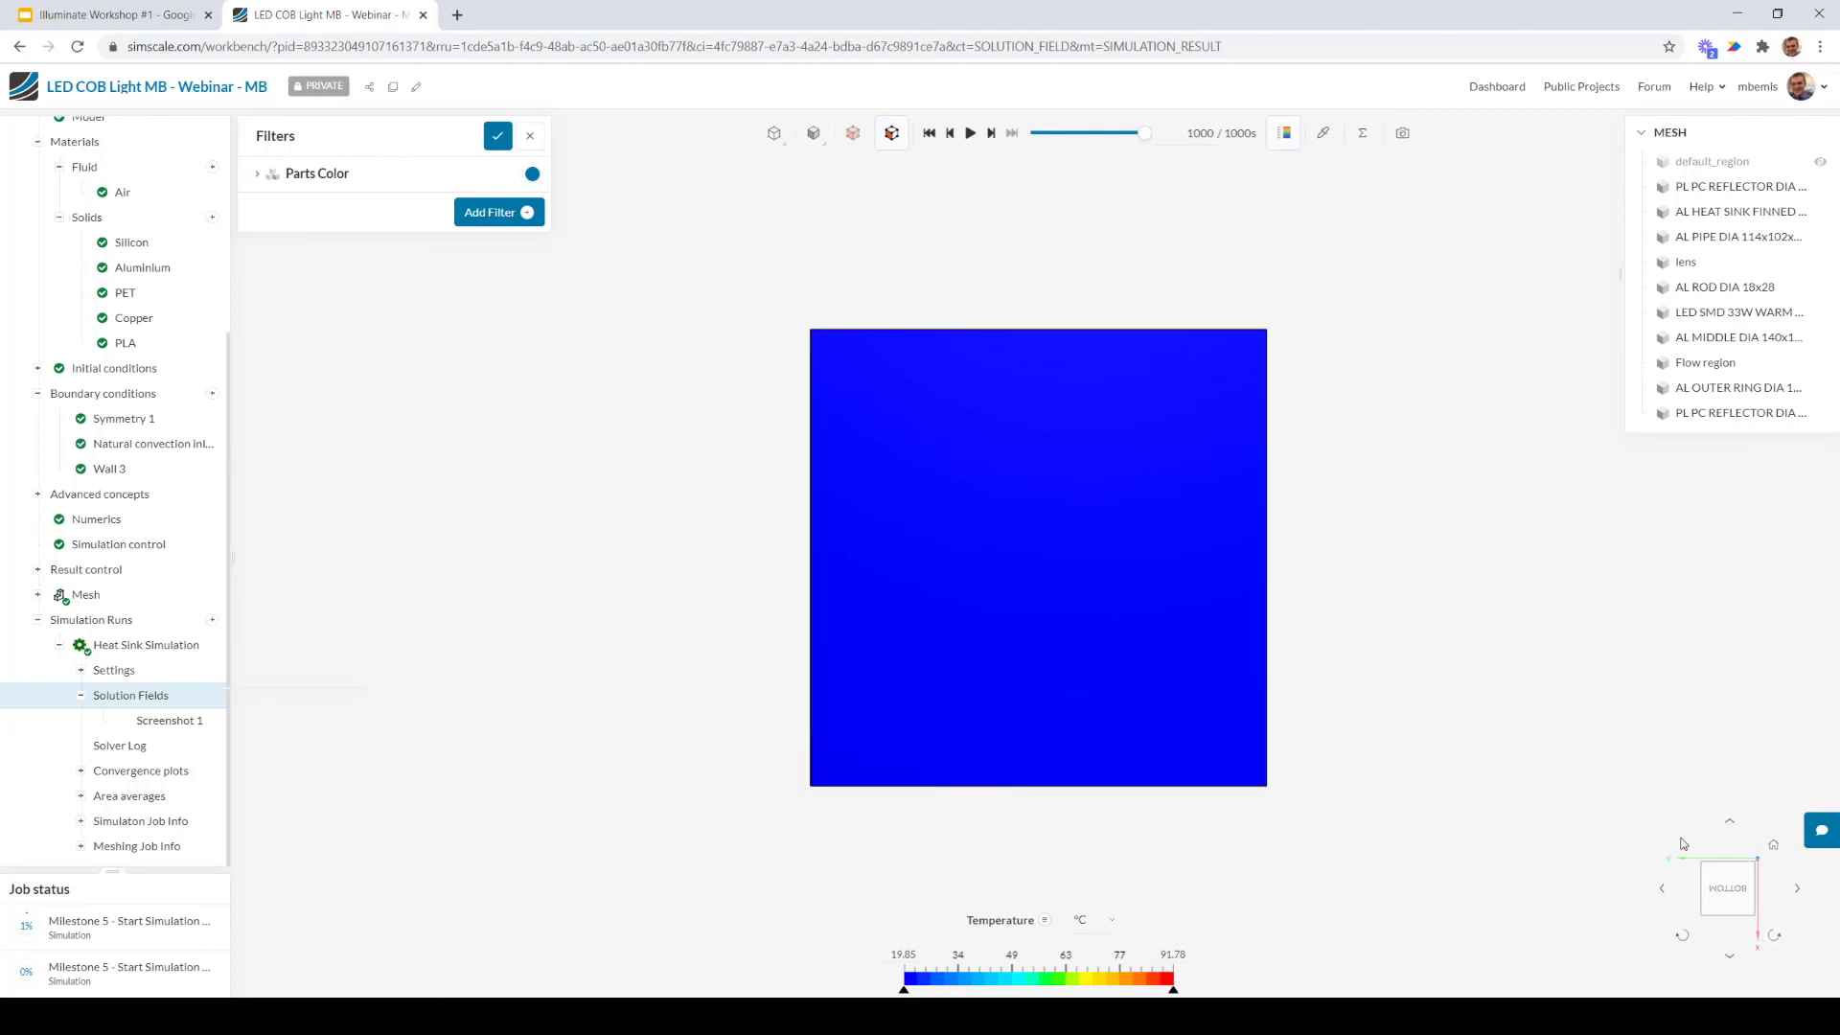
pyautogui.click(489, 214)
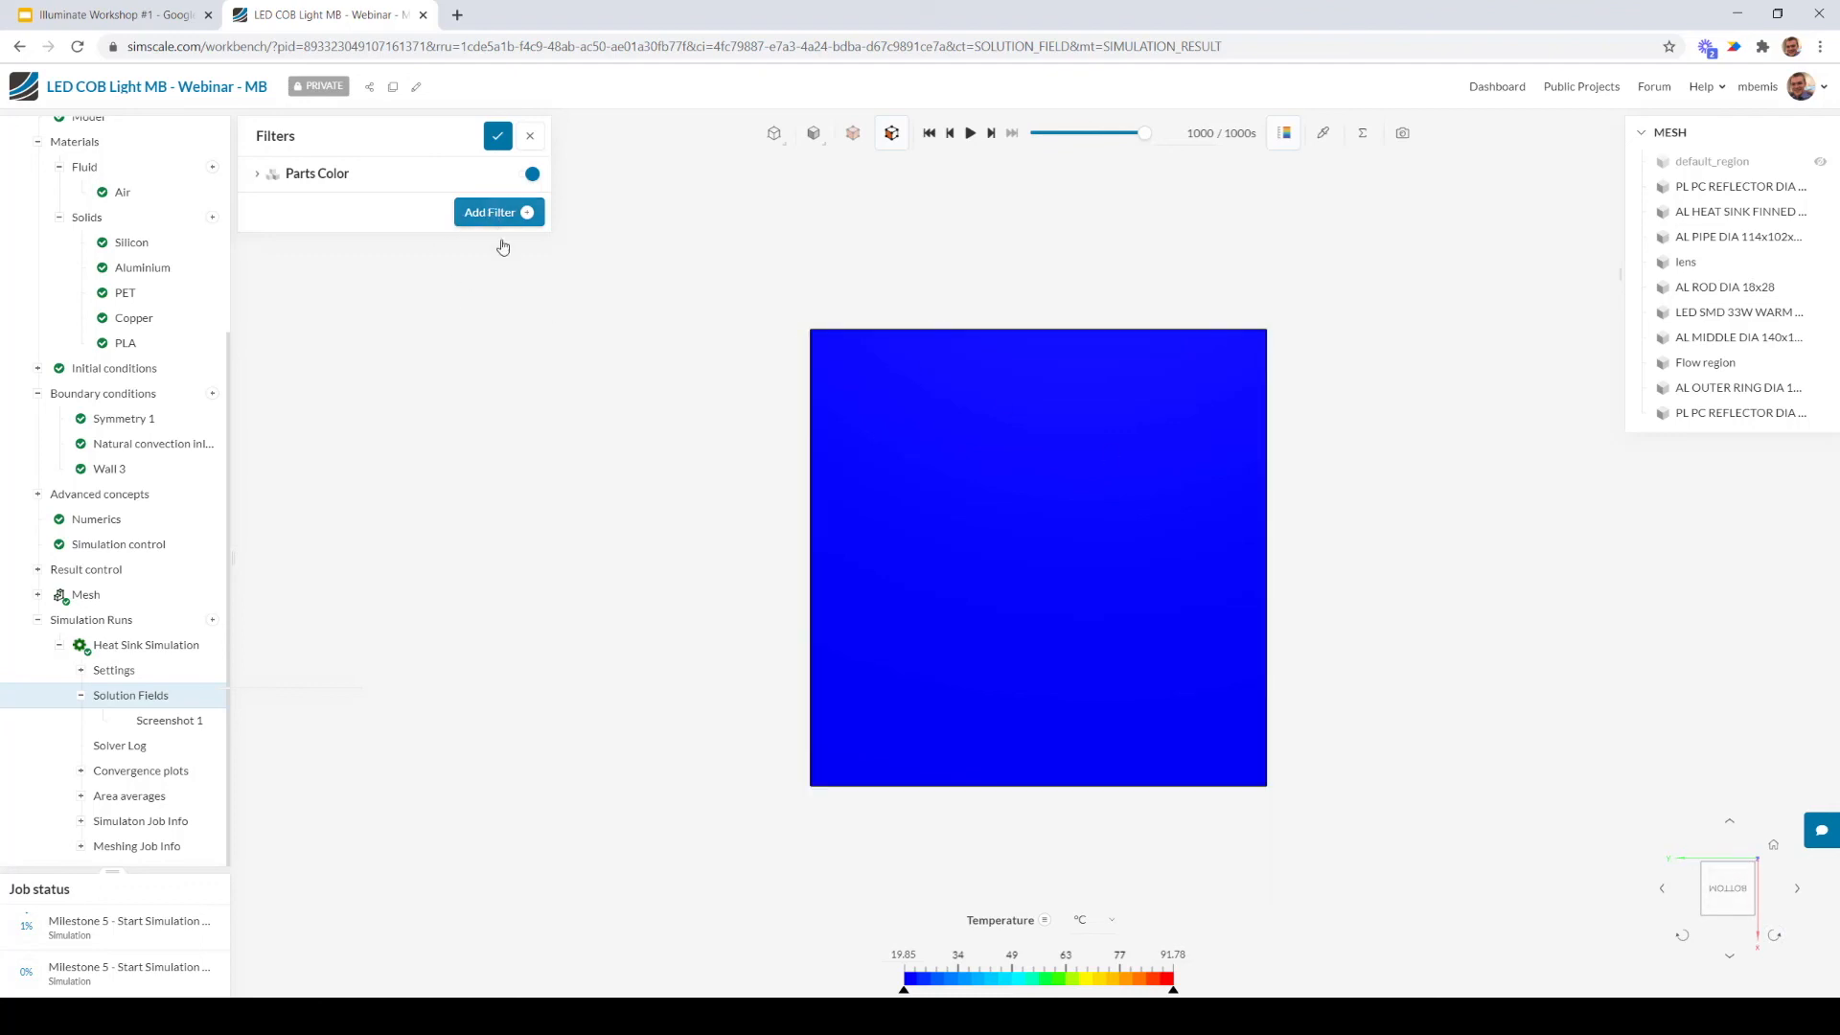
pyautogui.click(551, 322)
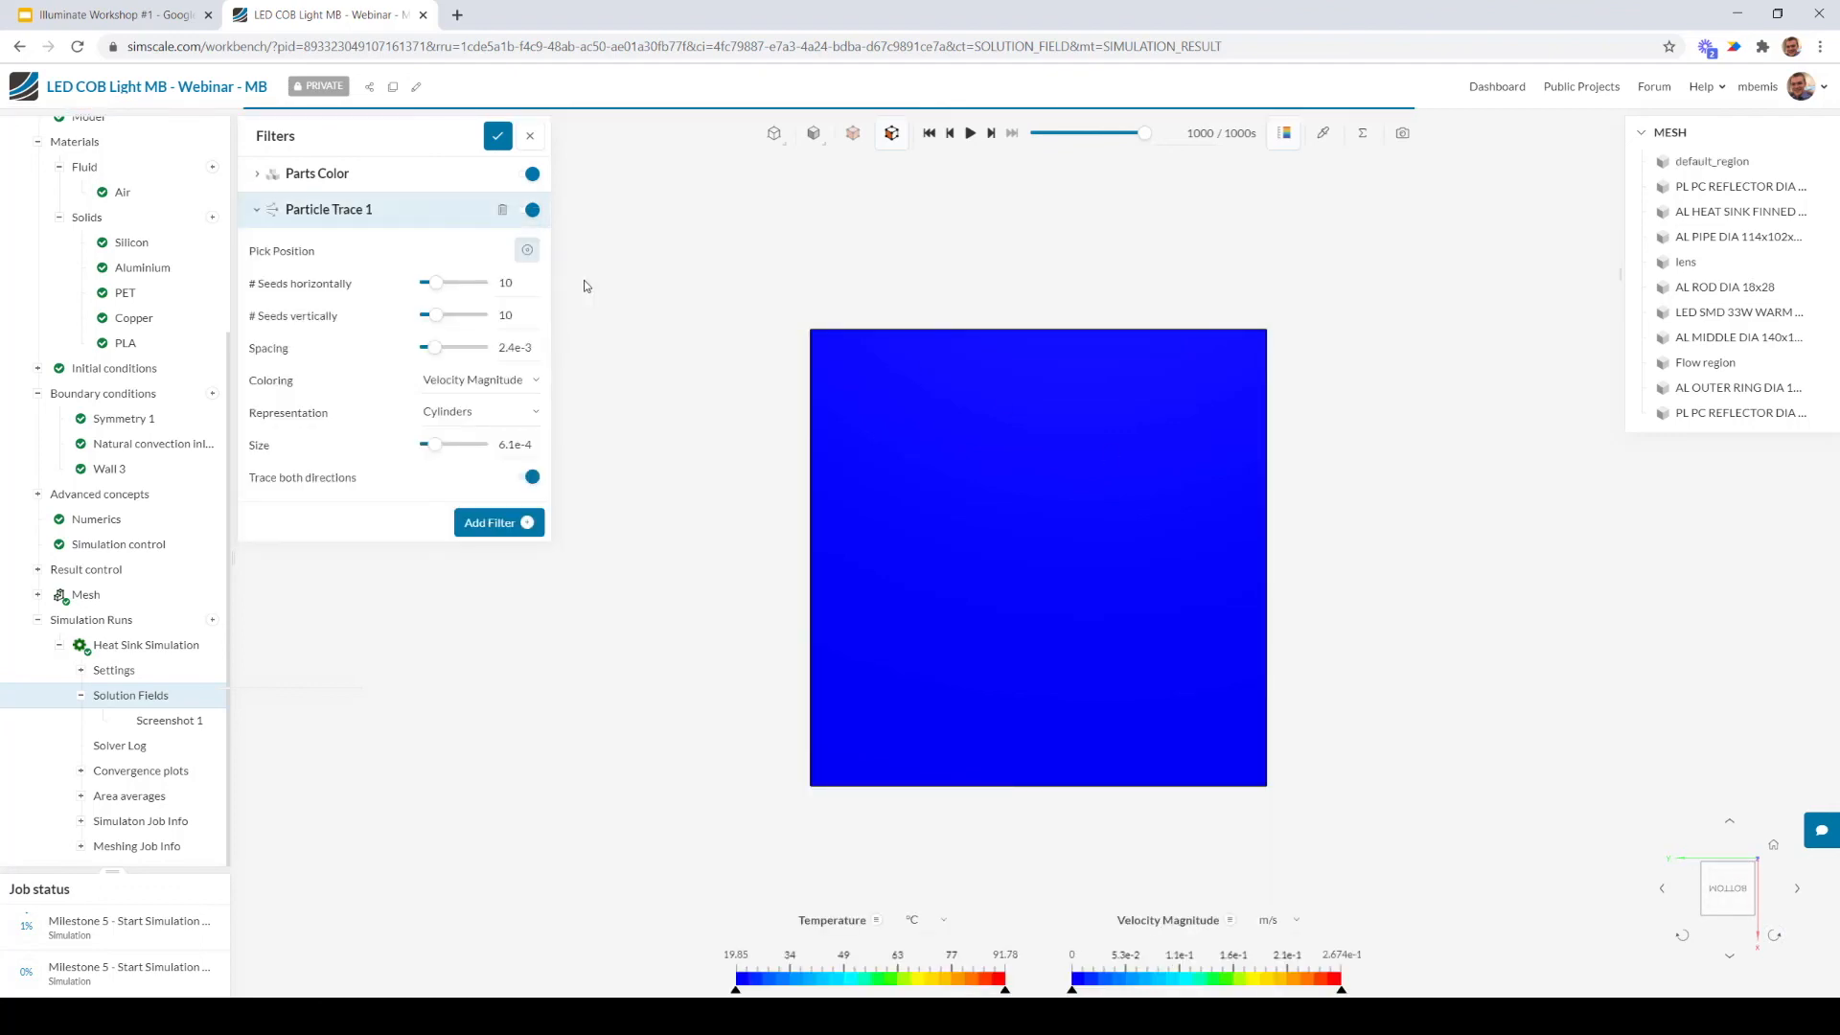
pyautogui.click(529, 253)
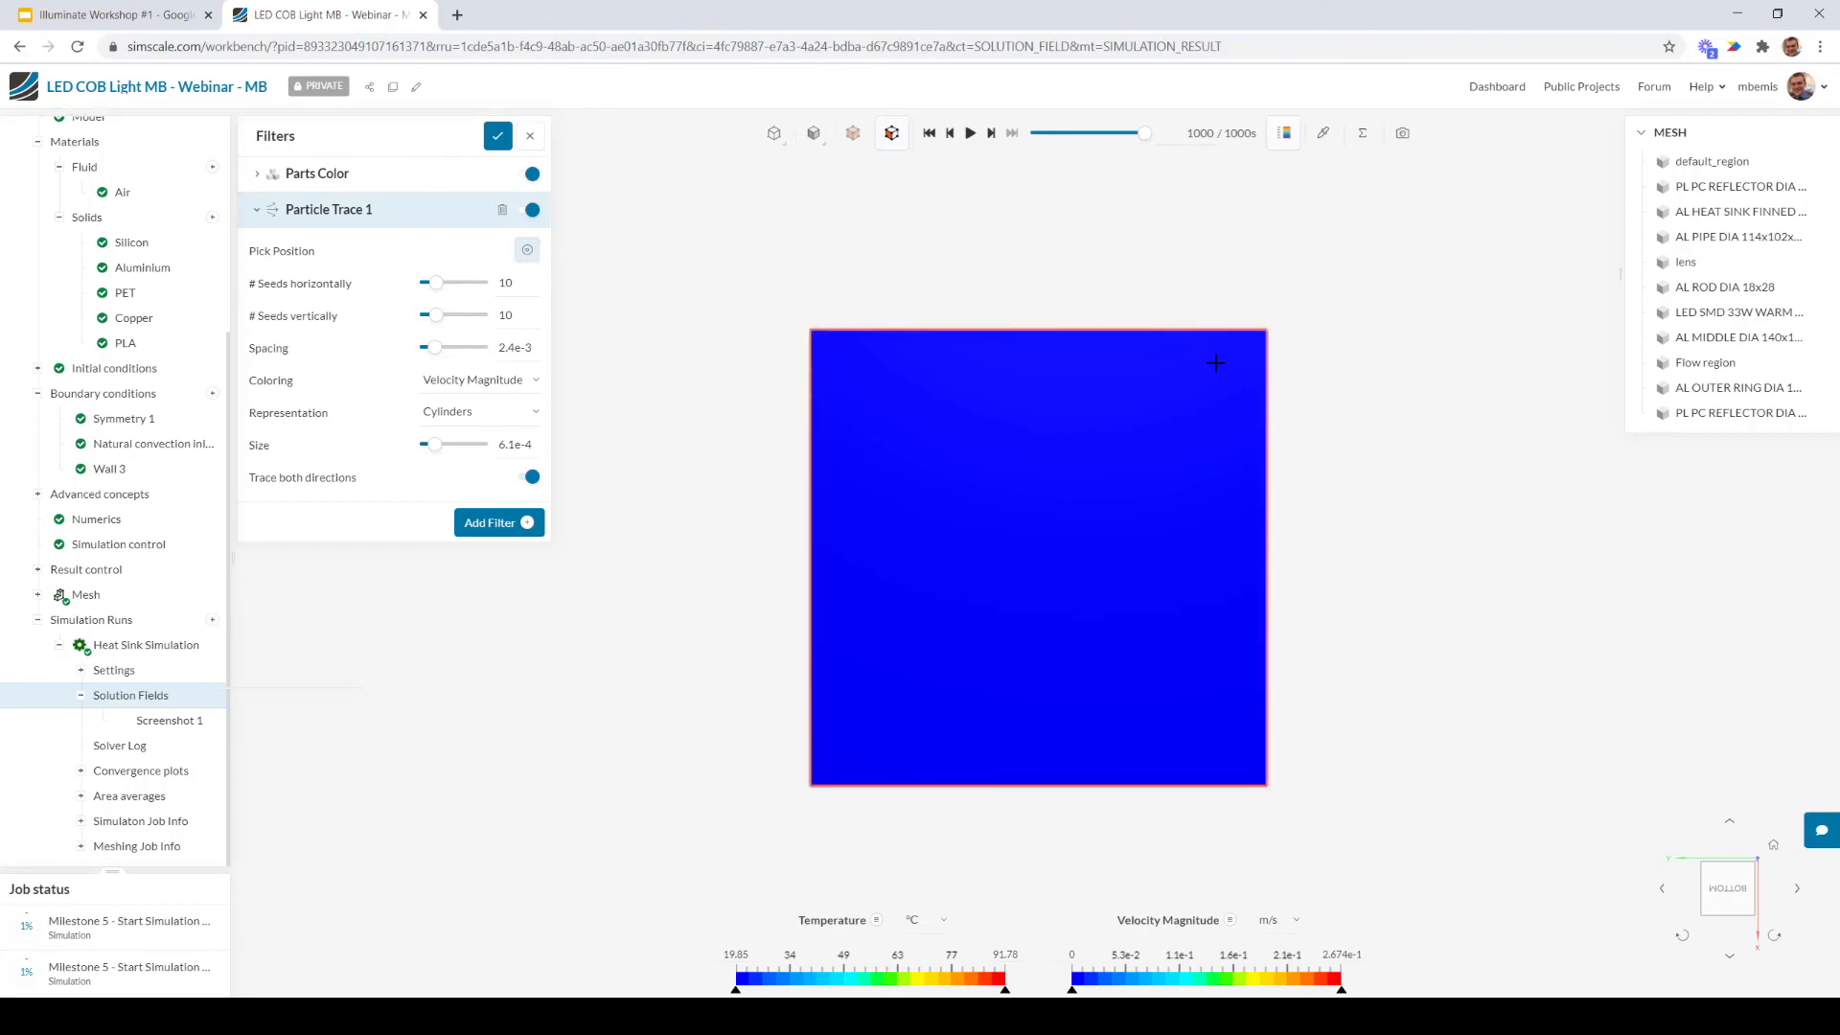
pyautogui.click(1224, 360)
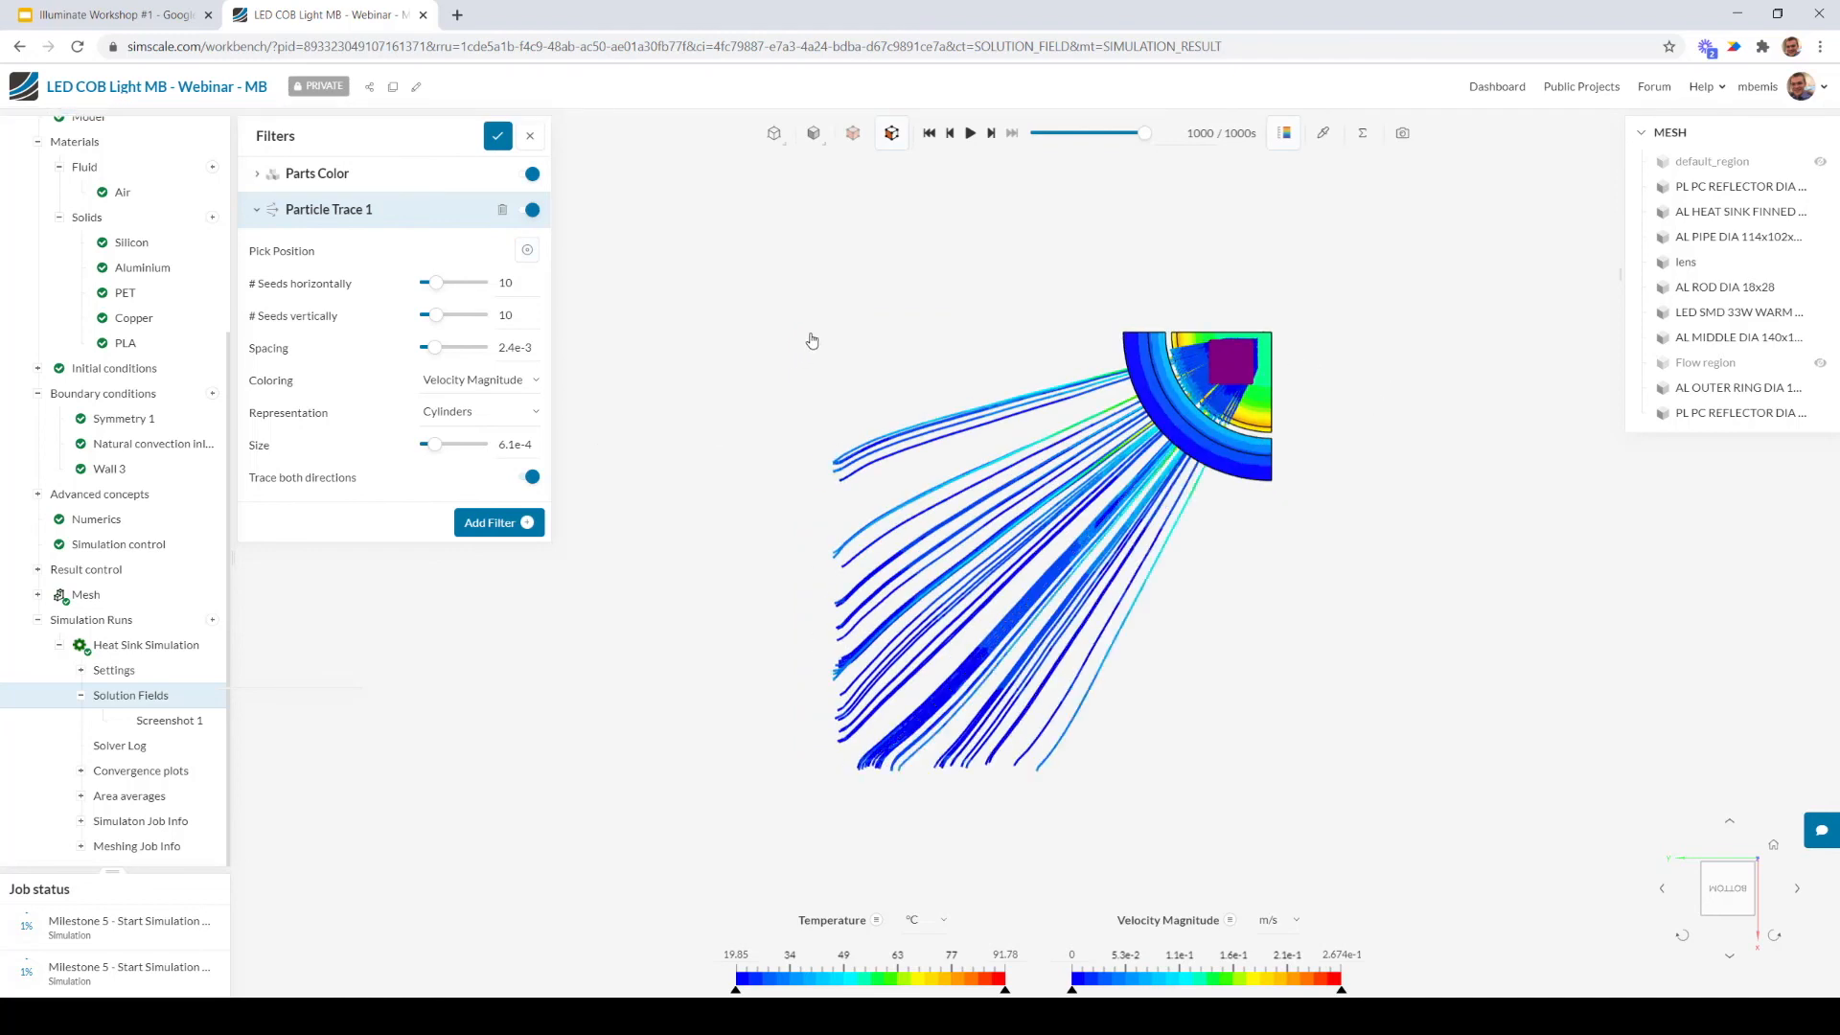
pyautogui.click(508, 384)
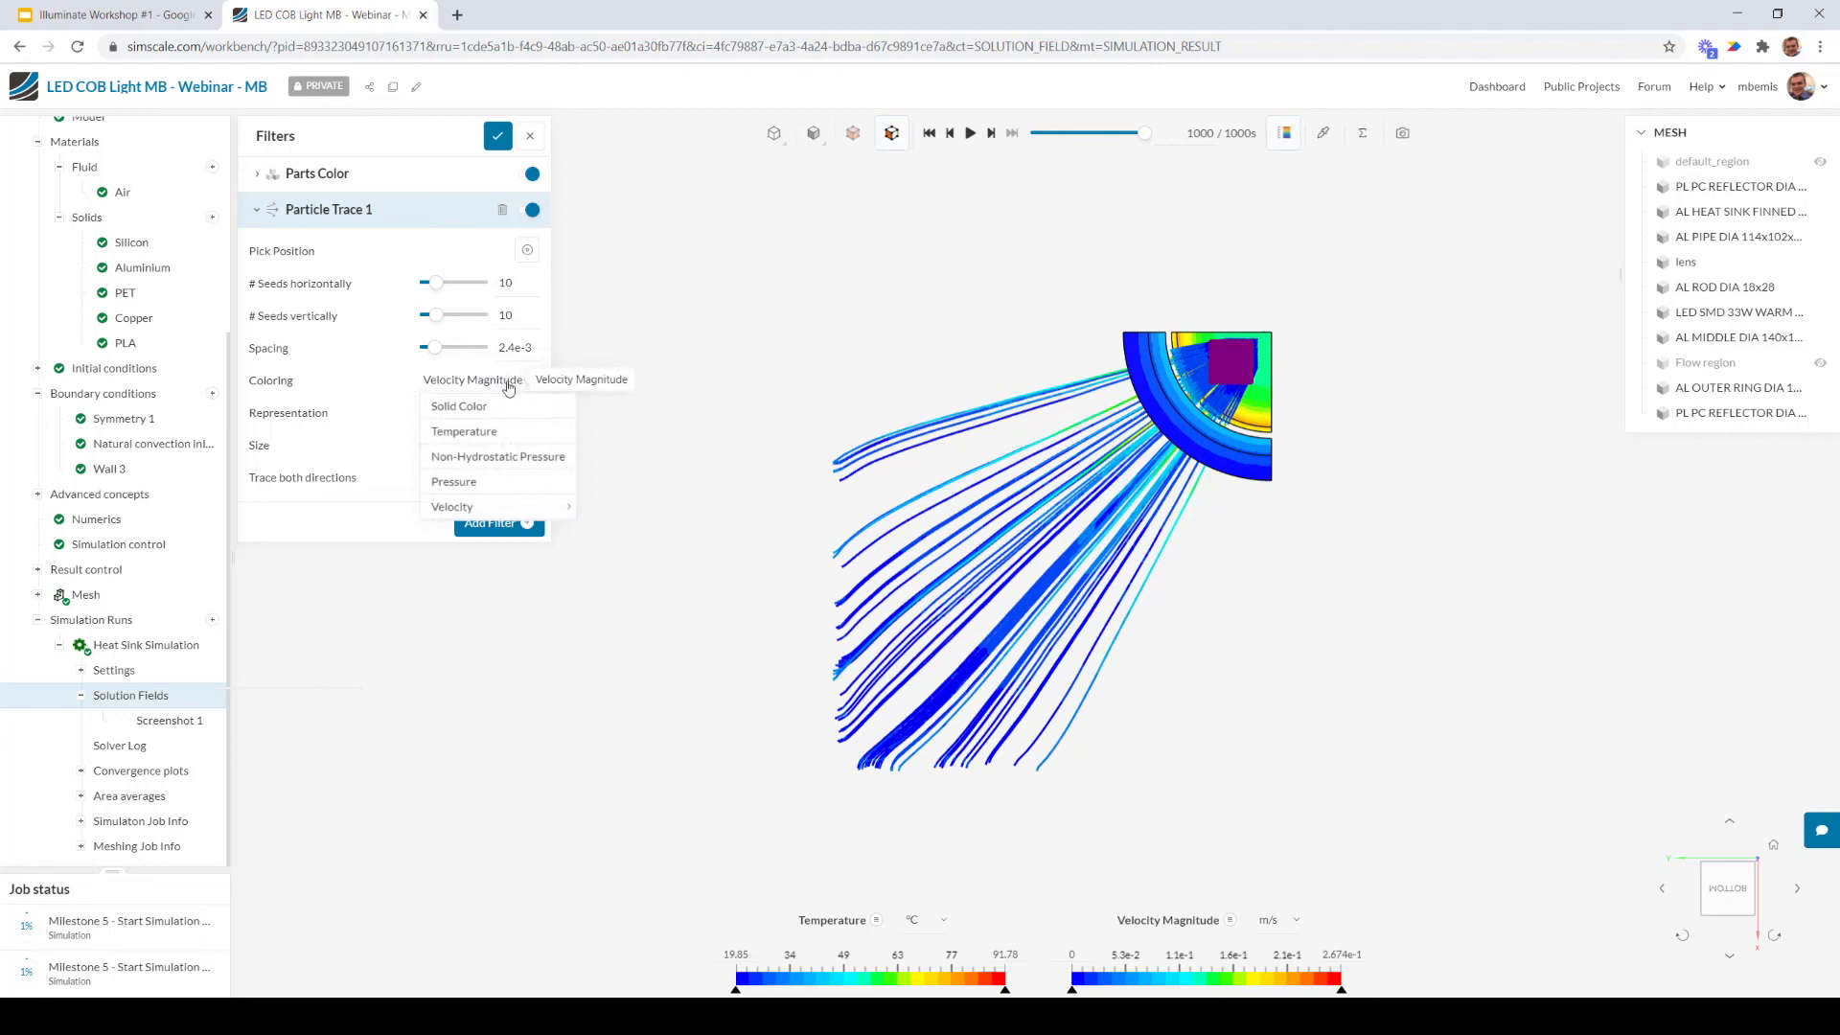
pyautogui.click(533, 433)
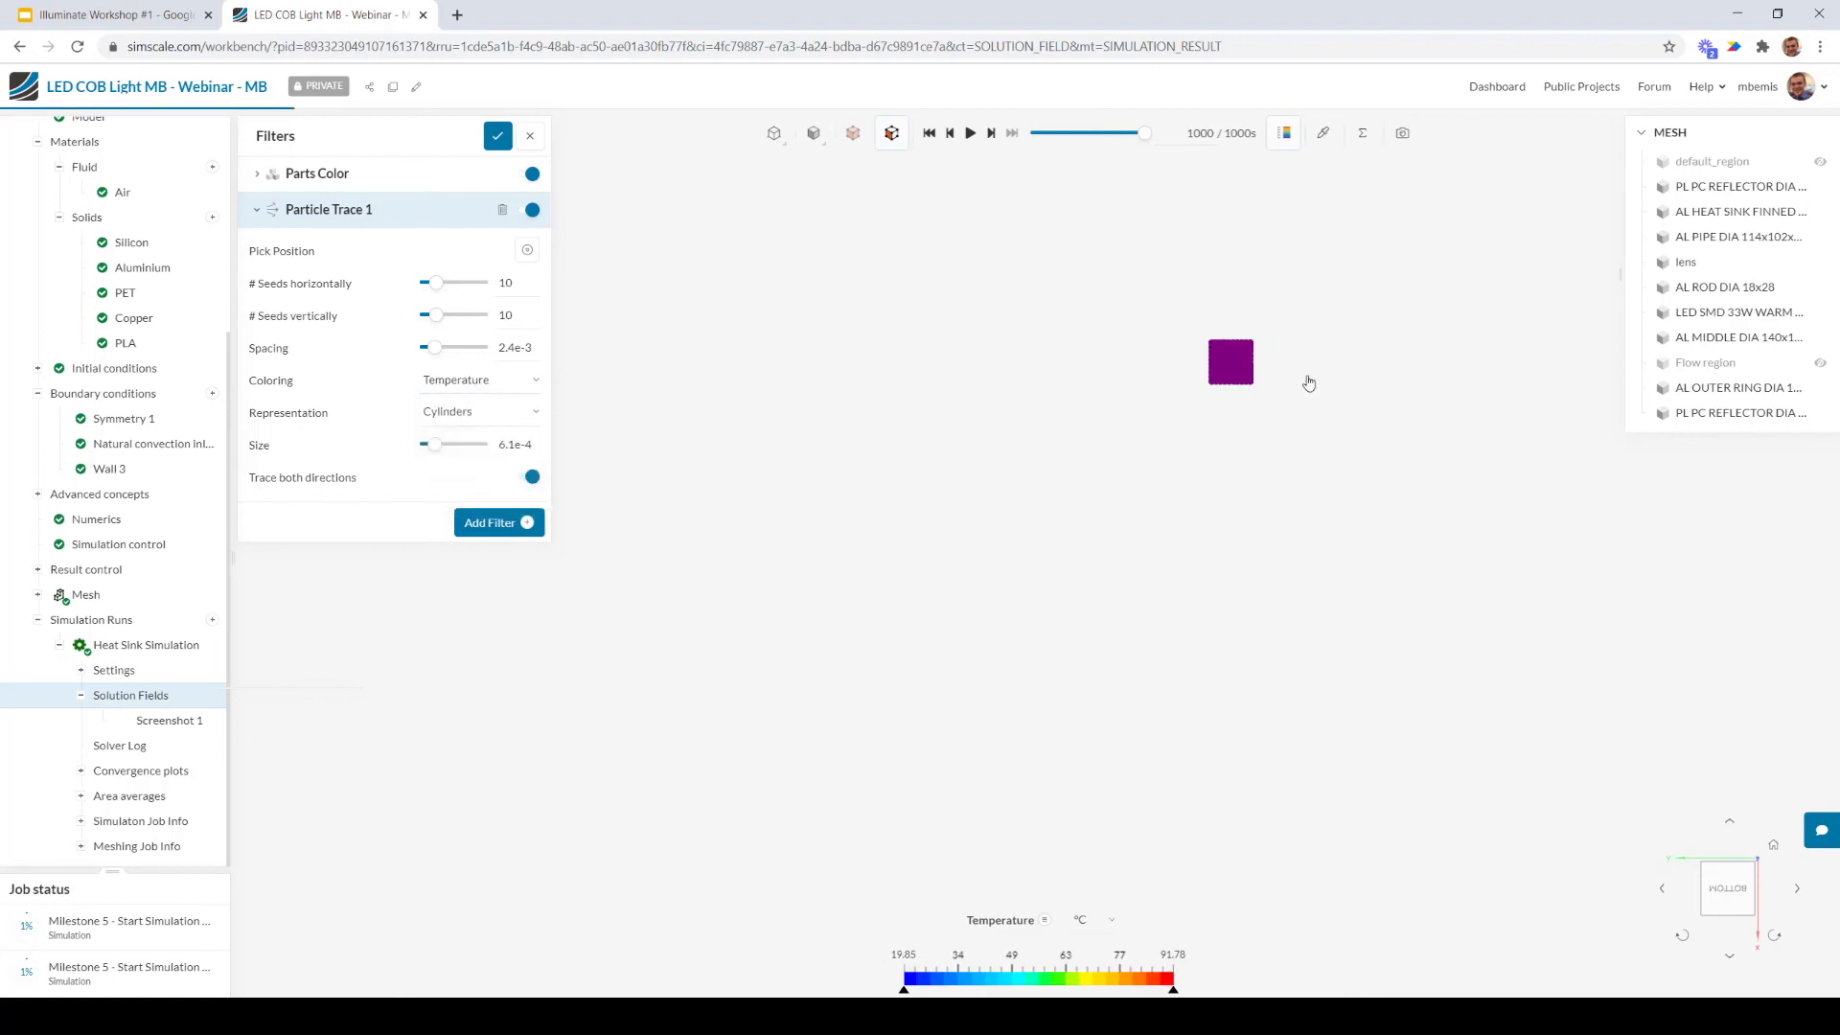
# Examine the particle traces from the side and close up, following the air past the reflector, outer rings and heat sink fins
pyautogui.moveTo(940, 336)
pyautogui.mouseDown()
pyautogui.moveTo(1511, 637)
pyautogui.moveTo(1733, 641)
pyautogui.moveTo(1080, 636)
pyautogui.moveTo(1355, 555)
pyautogui.moveTo(1594, 571)
pyautogui.moveTo(1549, 618)
pyautogui.moveTo(1031, 415)
pyautogui.moveTo(1077, 508)
pyautogui.moveTo(1220, 521)
pyautogui.moveTo(959, 505)
pyautogui.mouseUp()
pyautogui.moveTo(1165, 642); pyautogui.dragTo(1218, 548, button='right')
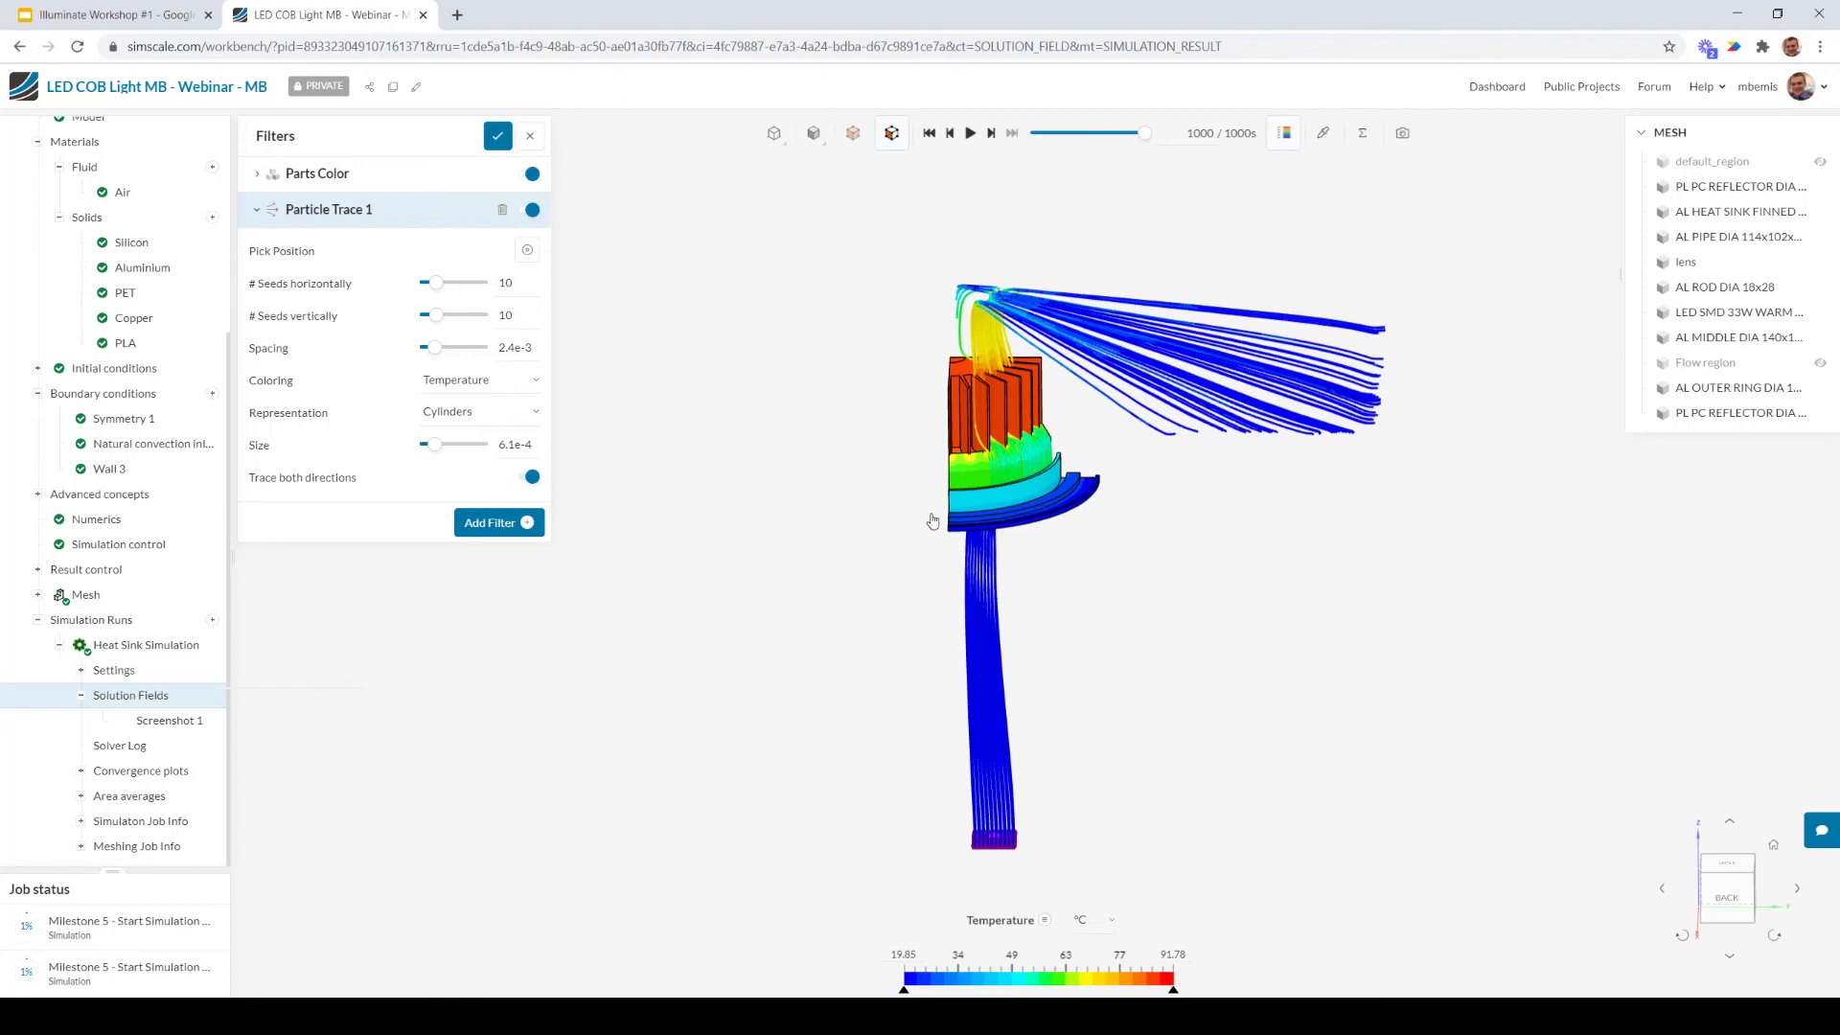
pyautogui.moveTo(1188, 629); pyautogui.dragTo(1274, 577)
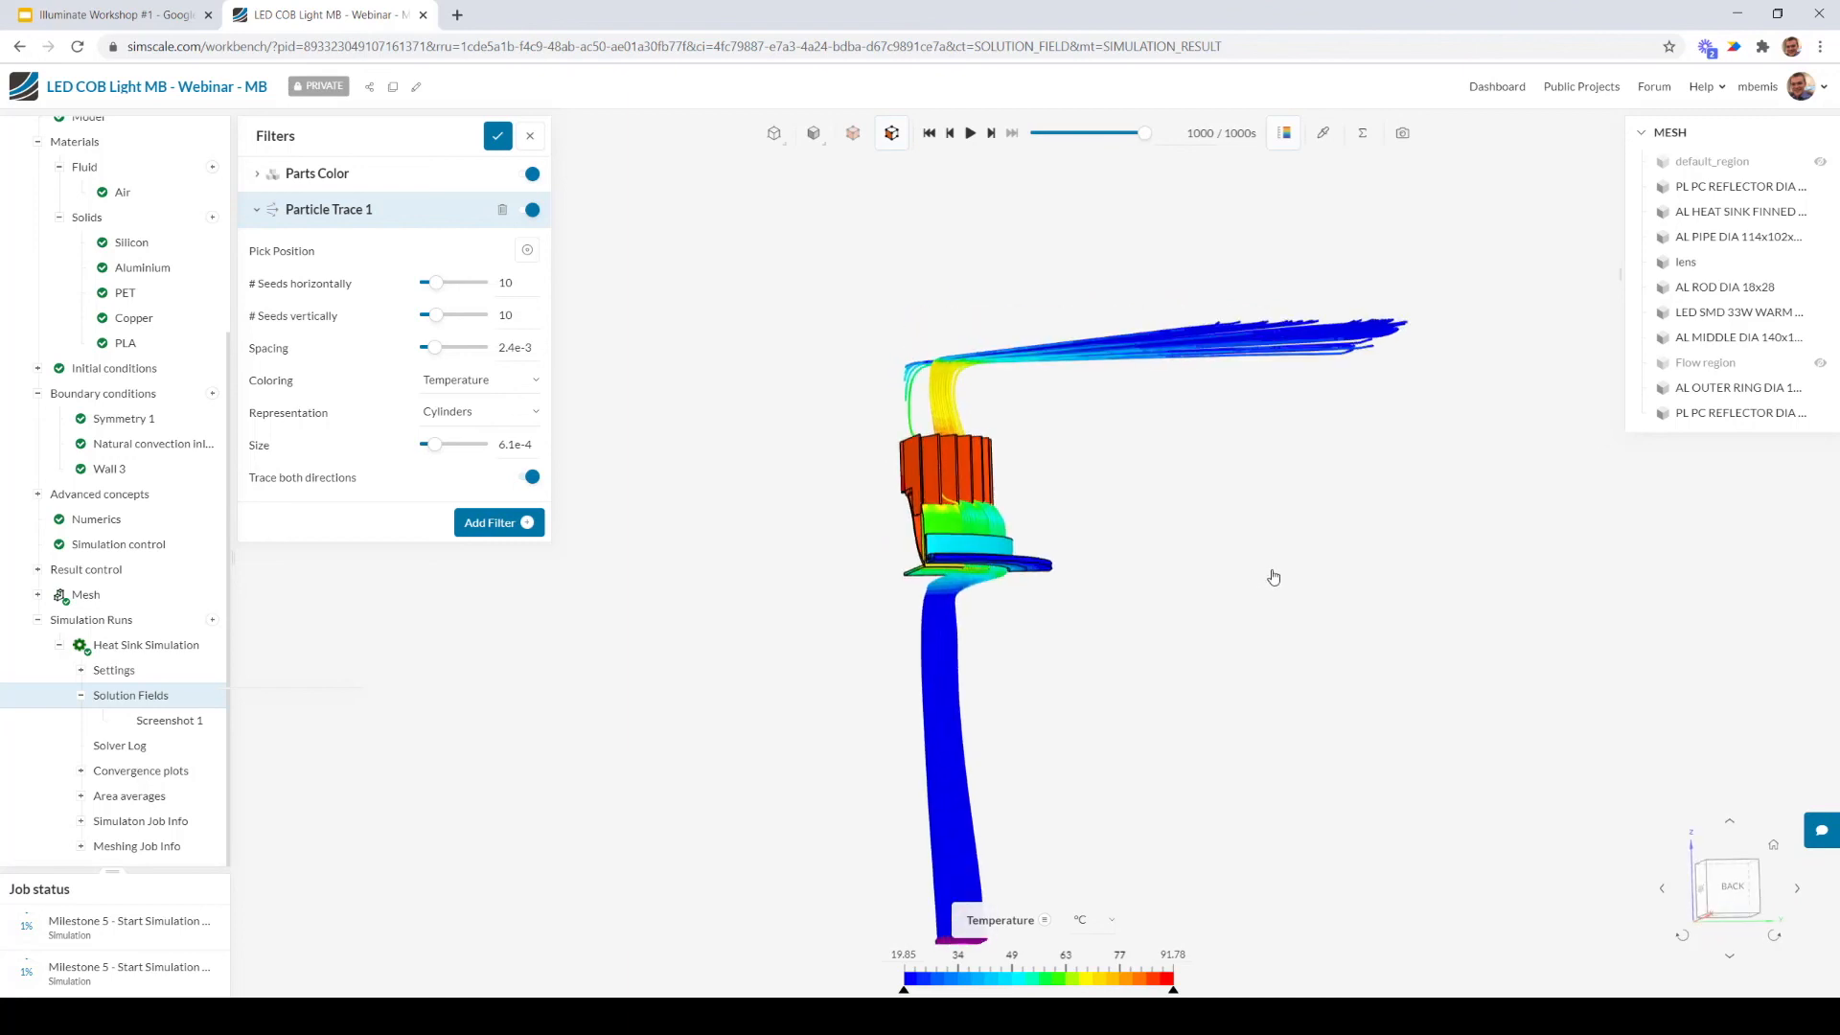
pyautogui.scroll(5, 890, 583)
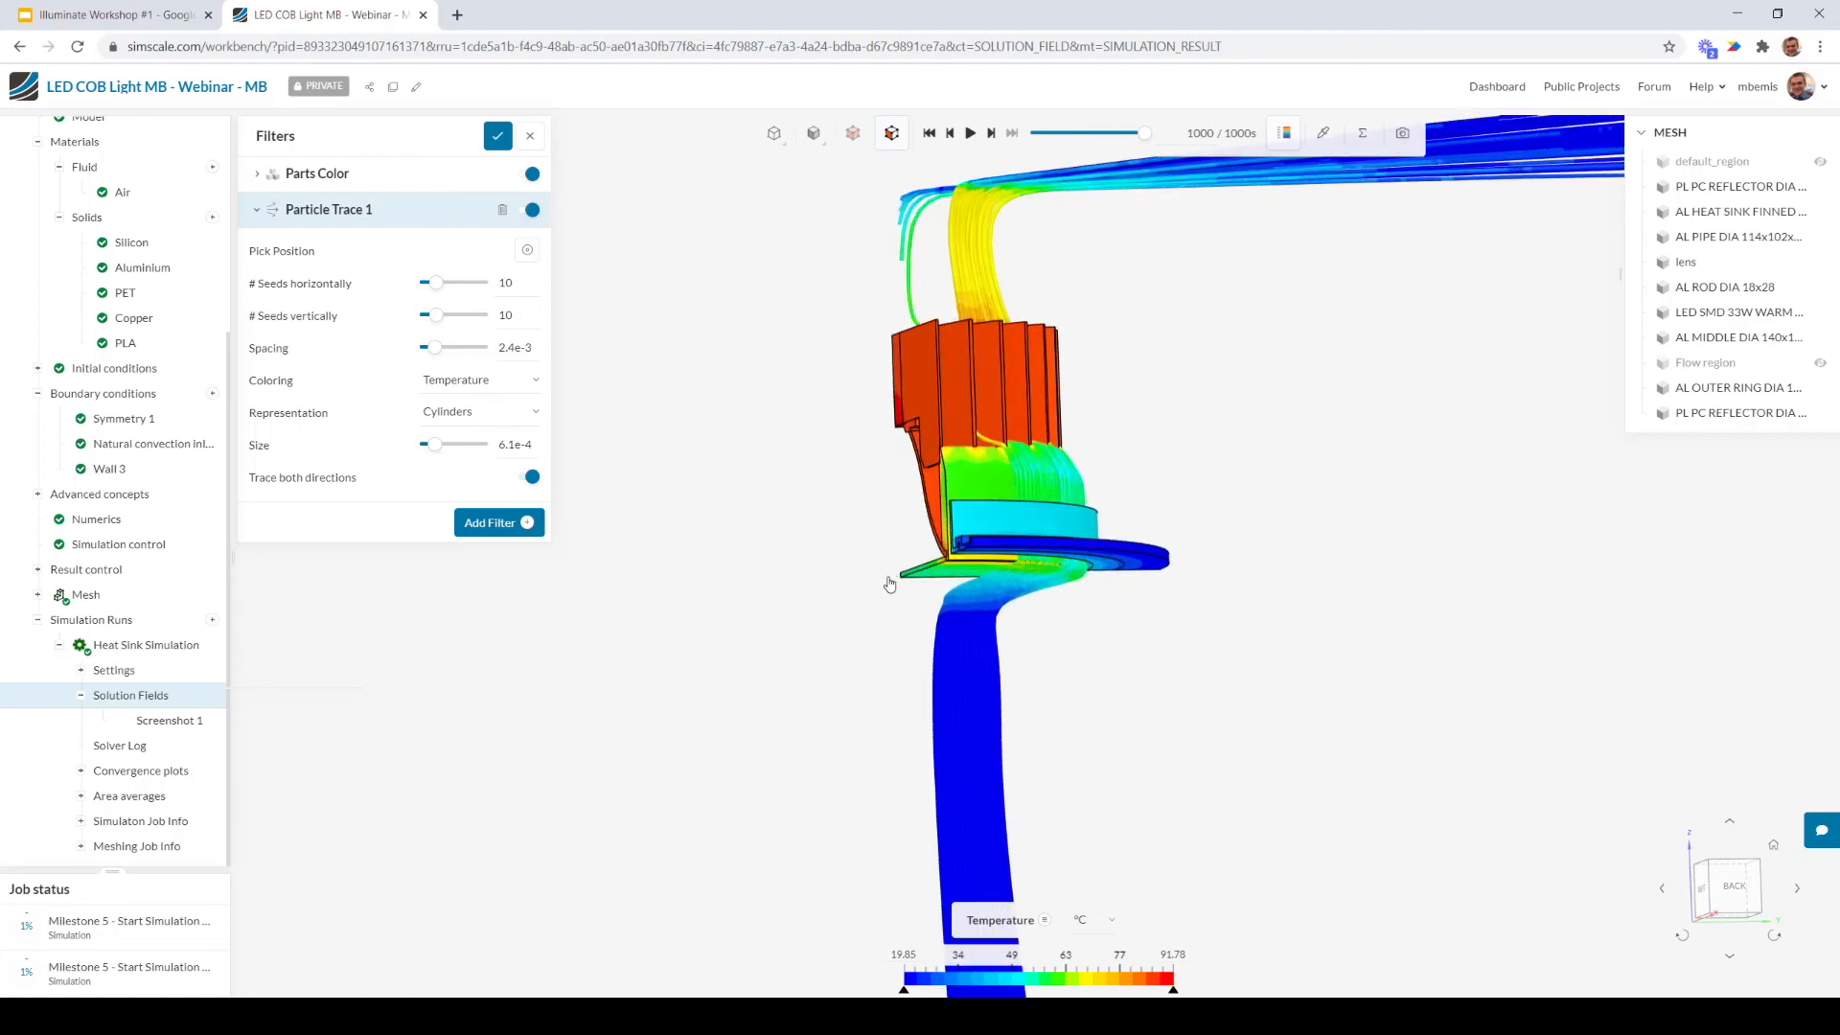
pyautogui.scroll(2, 890, 583)
pyautogui.moveTo(889, 583); pyautogui.dragTo(1004, 457)
pyautogui.moveTo(1003, 475); pyautogui.dragTo(982, 517)
pyautogui.scroll(5, 994, 464)
pyautogui.moveTo(1048, 624); pyautogui.dragTo(1211, 538)
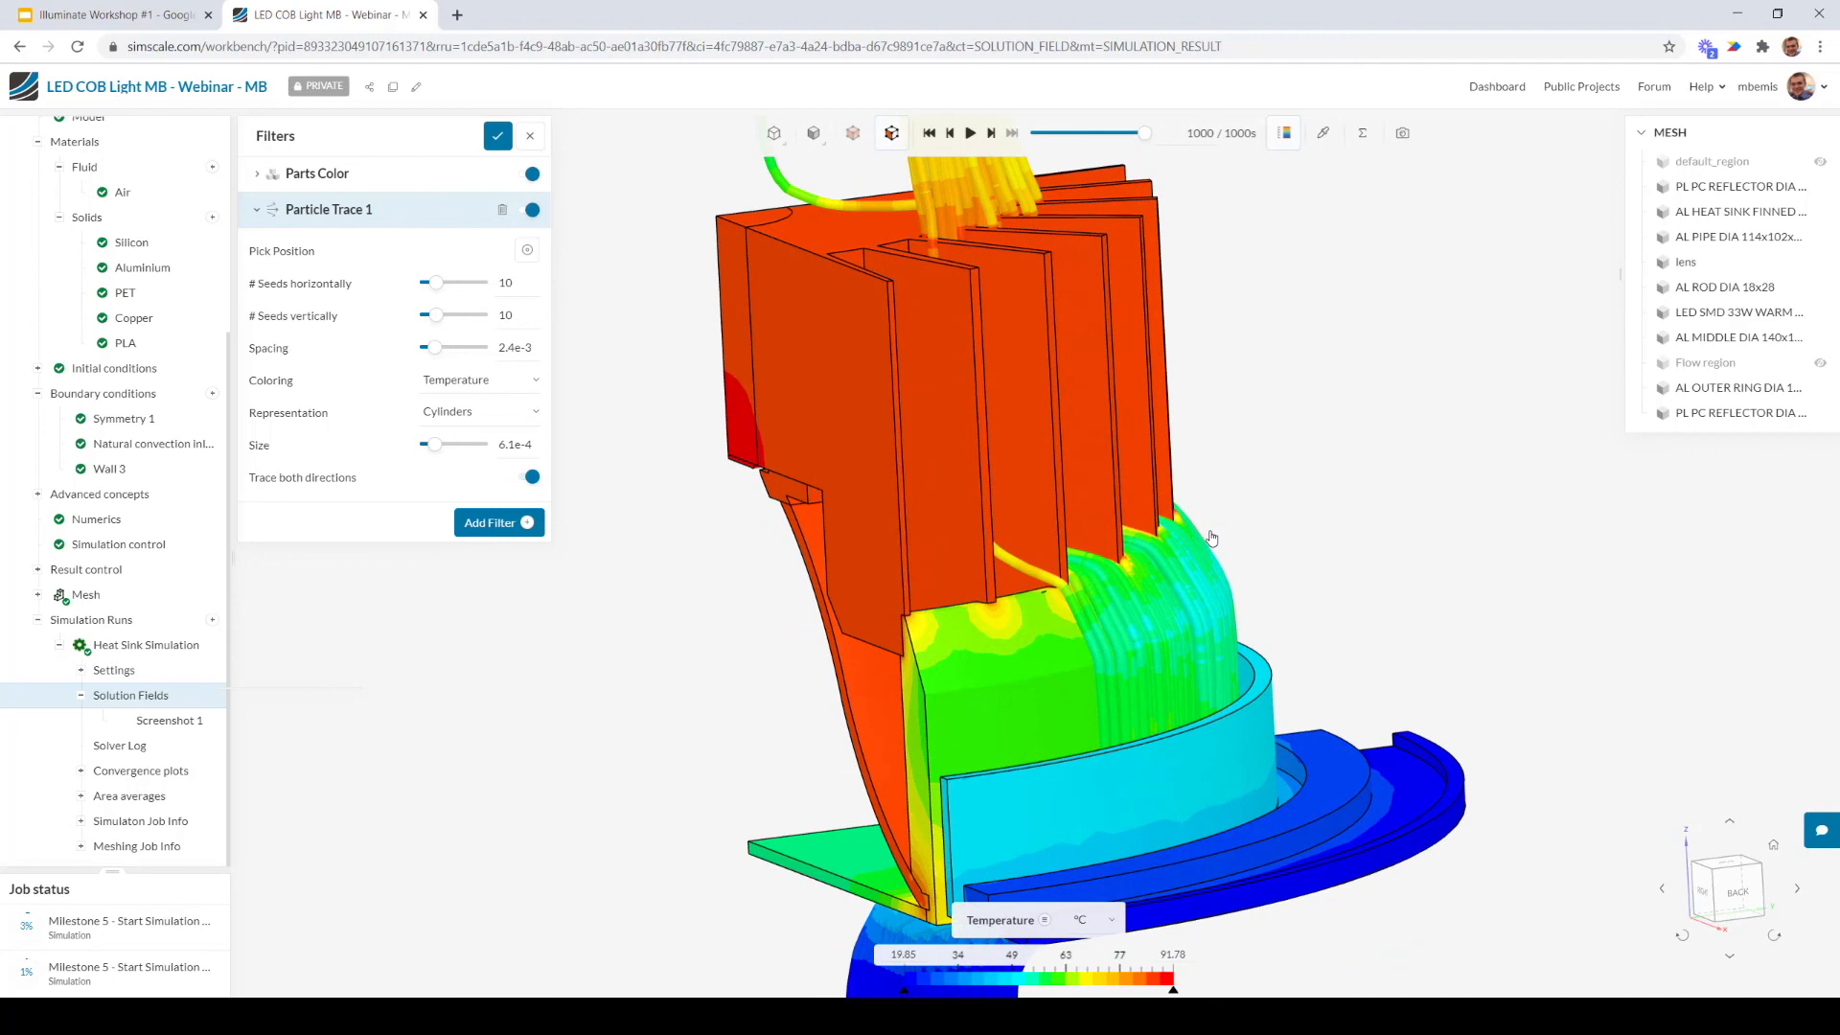
pyautogui.moveTo(1294, 444)
pyautogui.mouseDown(button='right')
pyautogui.moveTo(1179, 432)
pyautogui.moveTo(1314, 458)
pyautogui.mouseUp(button='right')
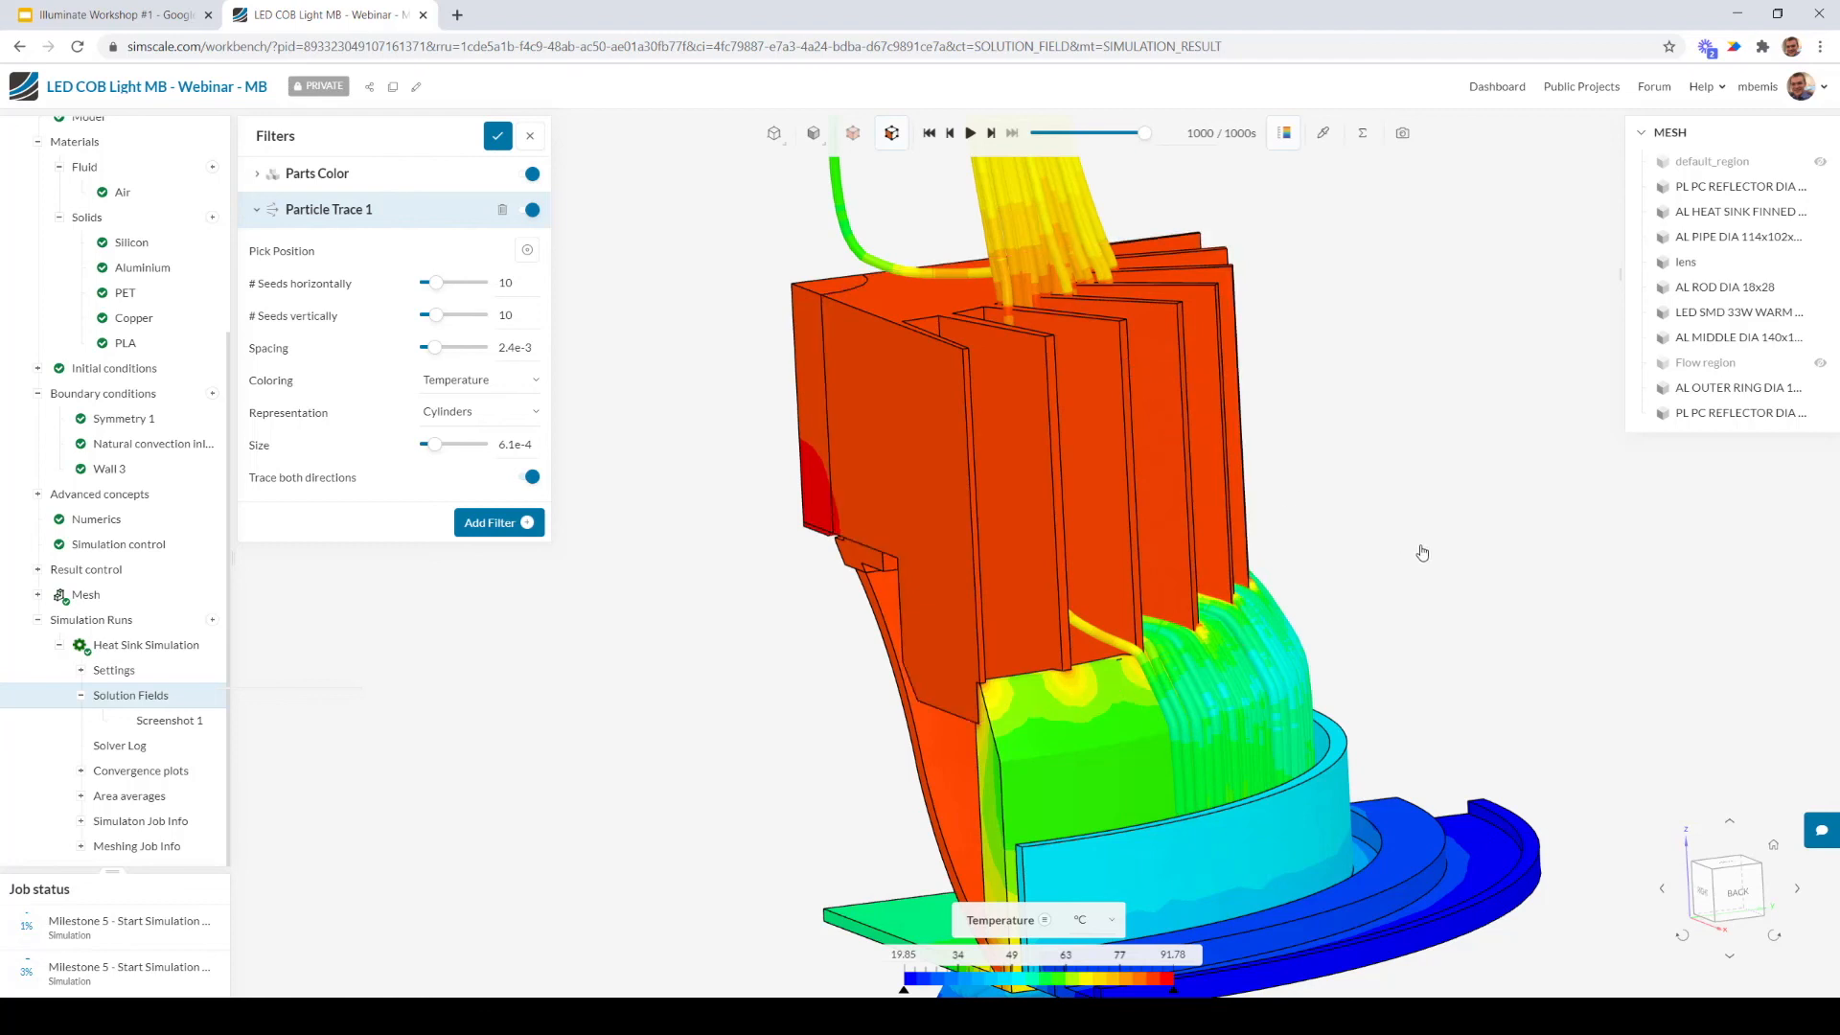
# Probe the temperature and reseed the particle trace on the lamp body's outer wall below the heat sink fins
pyautogui.moveTo(1419, 553); pyautogui.dragTo(1335, 460, button='right')
pyautogui.scroll(6, 1141, 645)
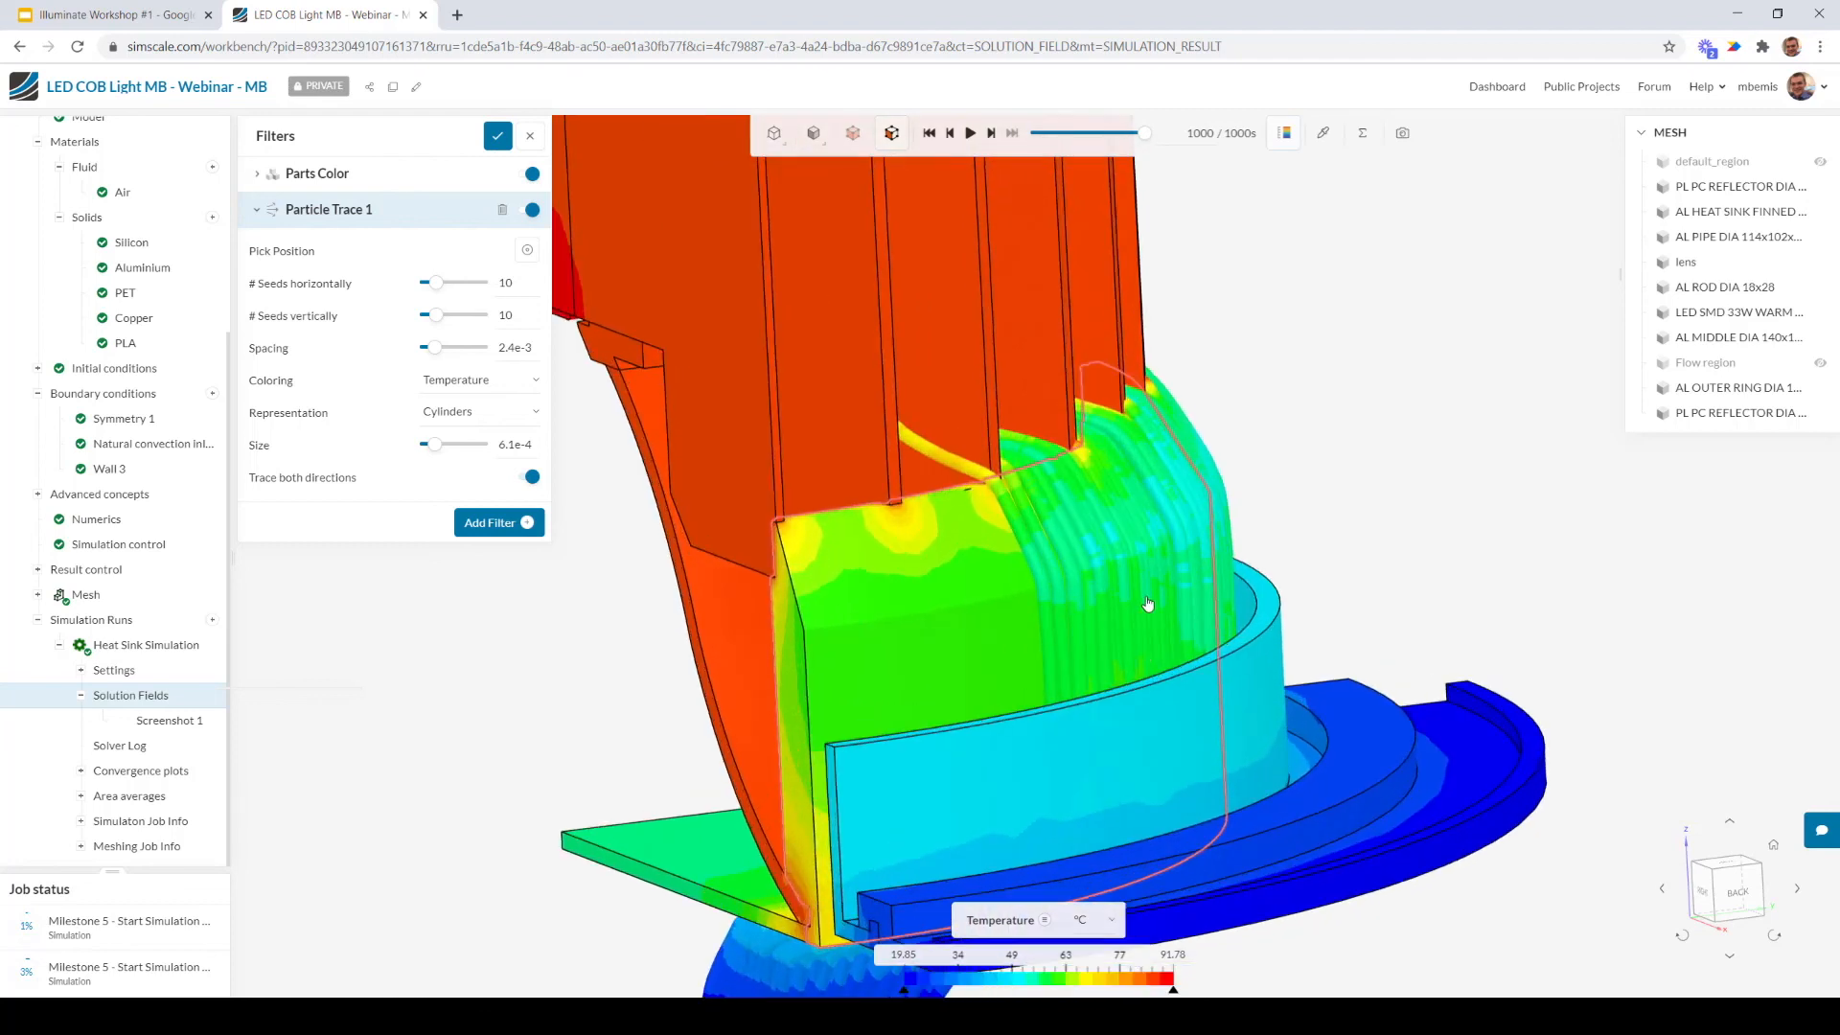
pyautogui.moveTo(1128, 601)
pyautogui.mouseDown()
pyautogui.moveTo(1100, 645)
pyautogui.moveTo(1113, 624)
pyautogui.mouseUp()
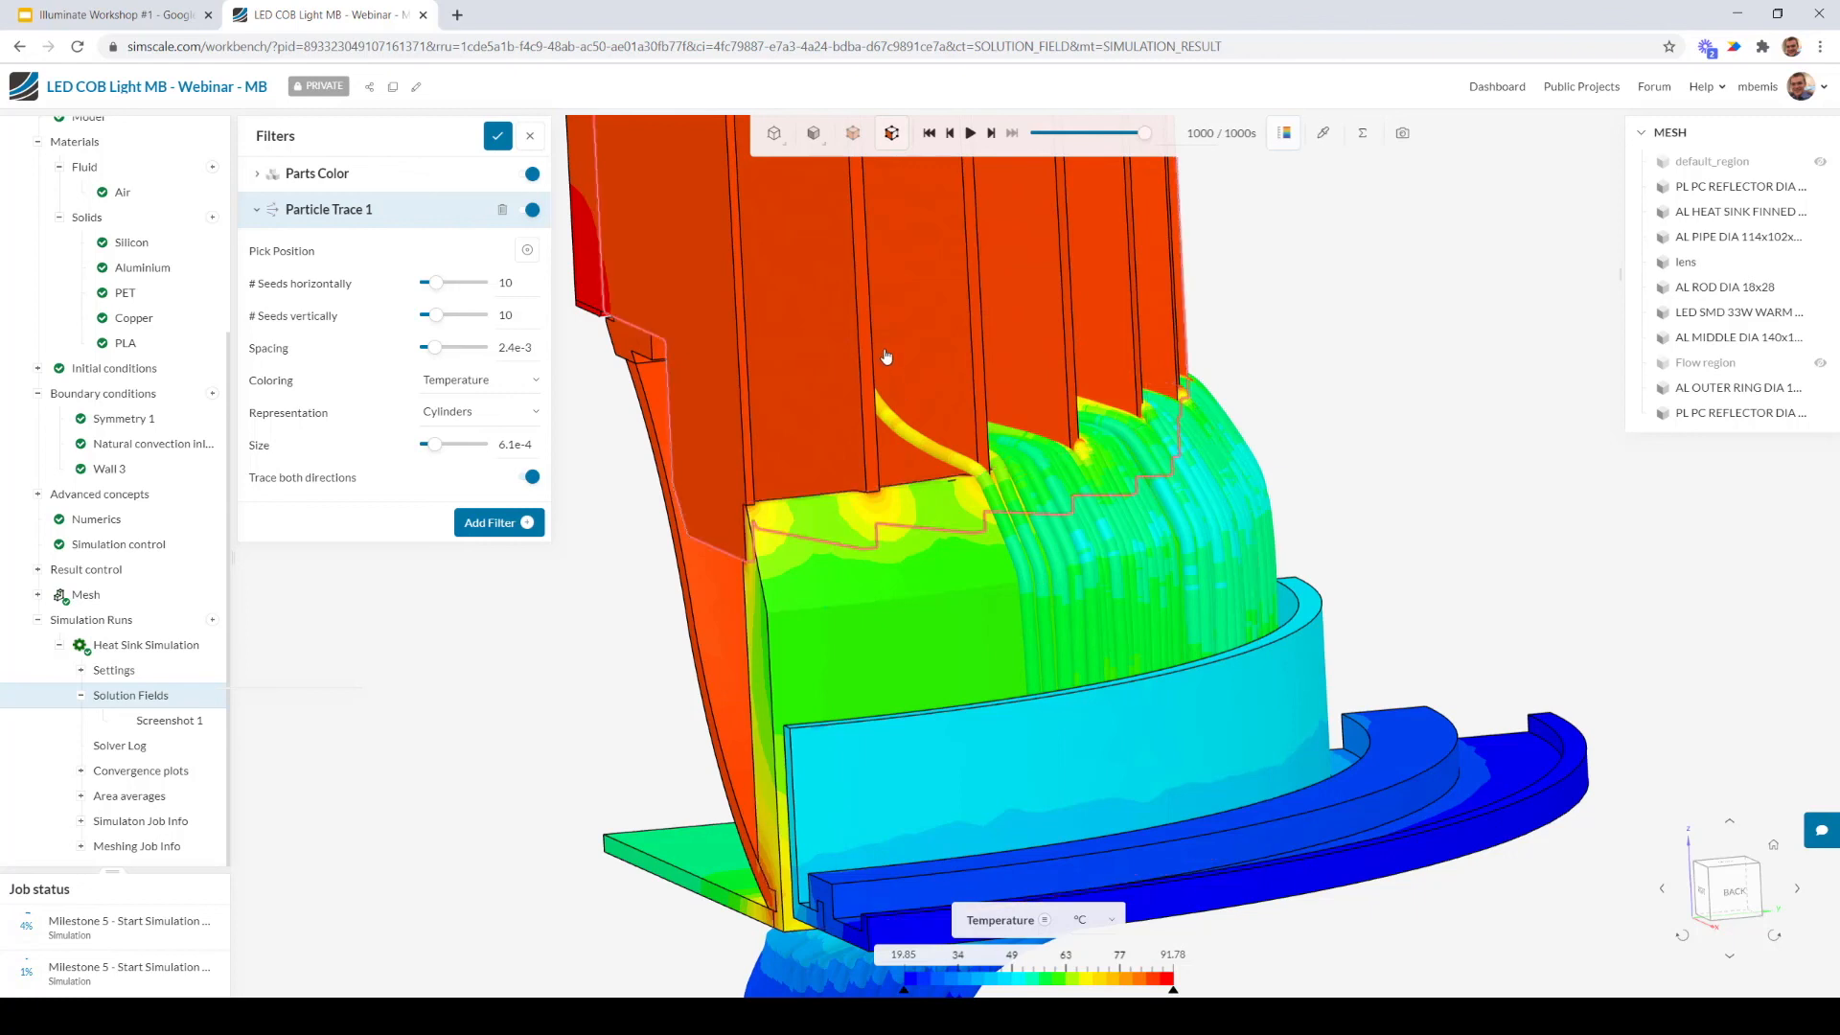
pyautogui.moveTo(935, 408); pyautogui.dragTo(955, 538, button='right')
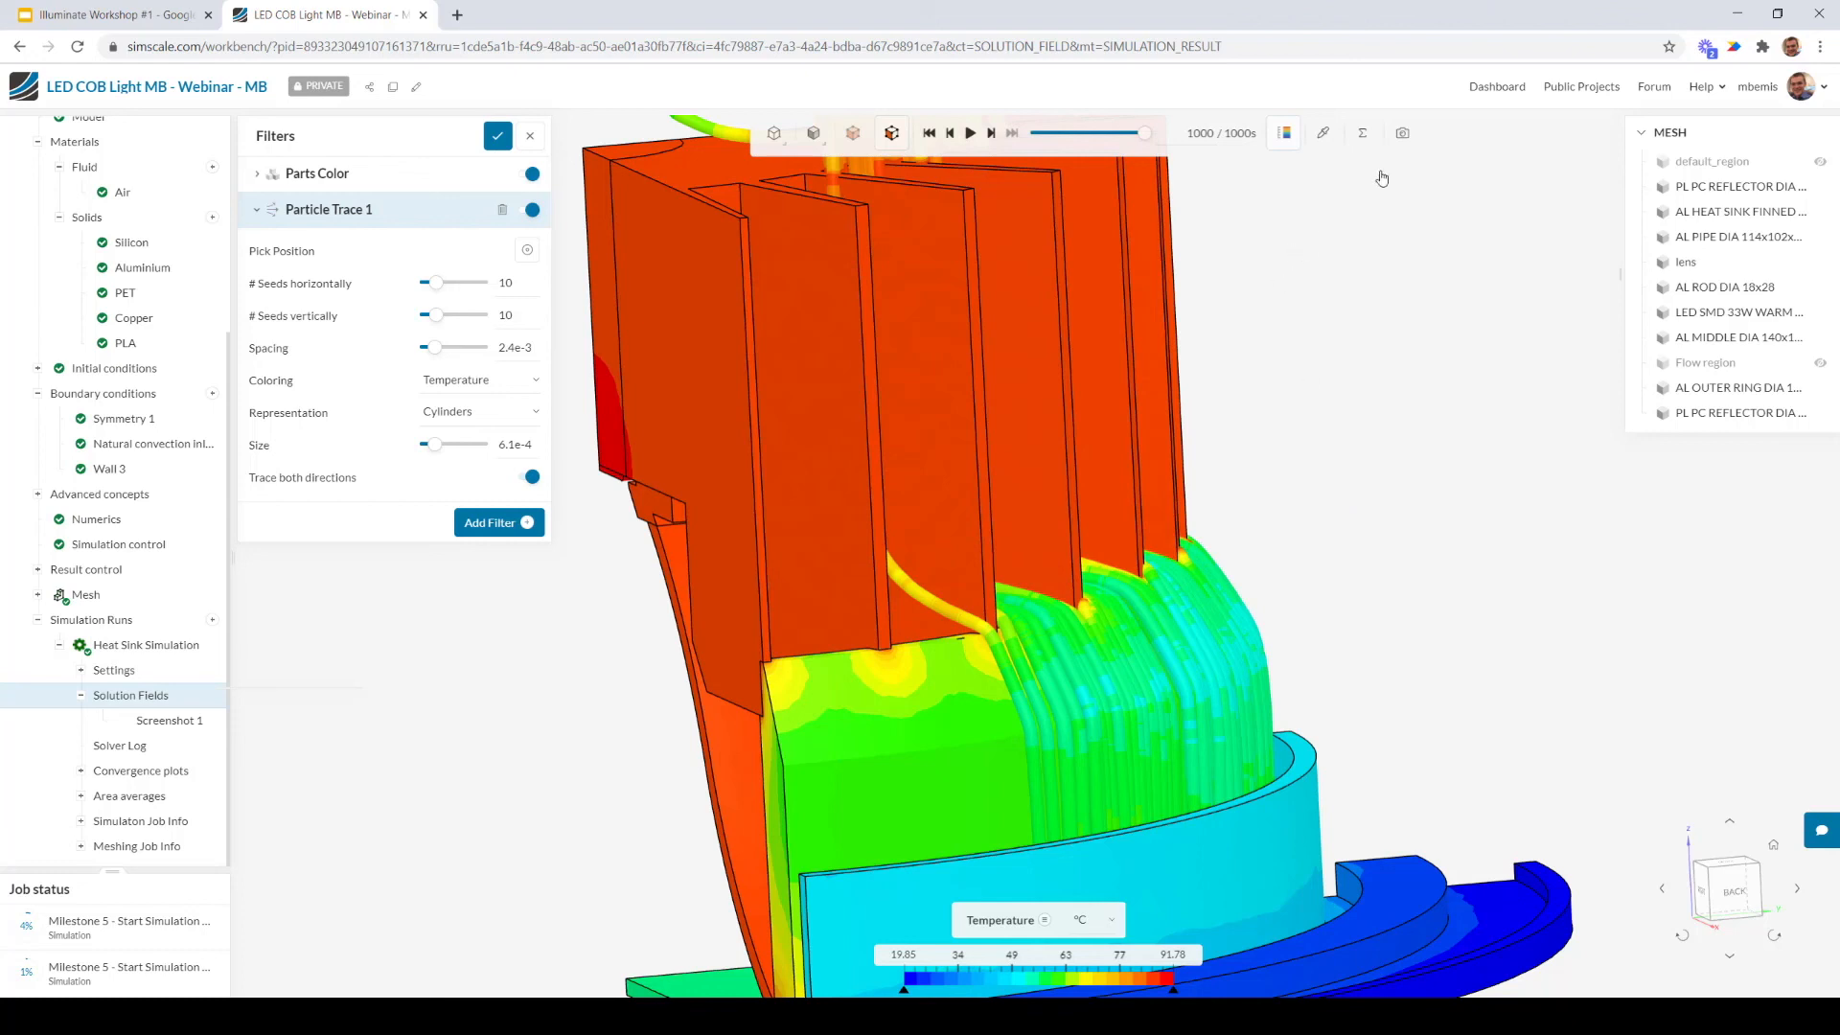
pyautogui.click(1321, 136)
pyautogui.click(1025, 800)
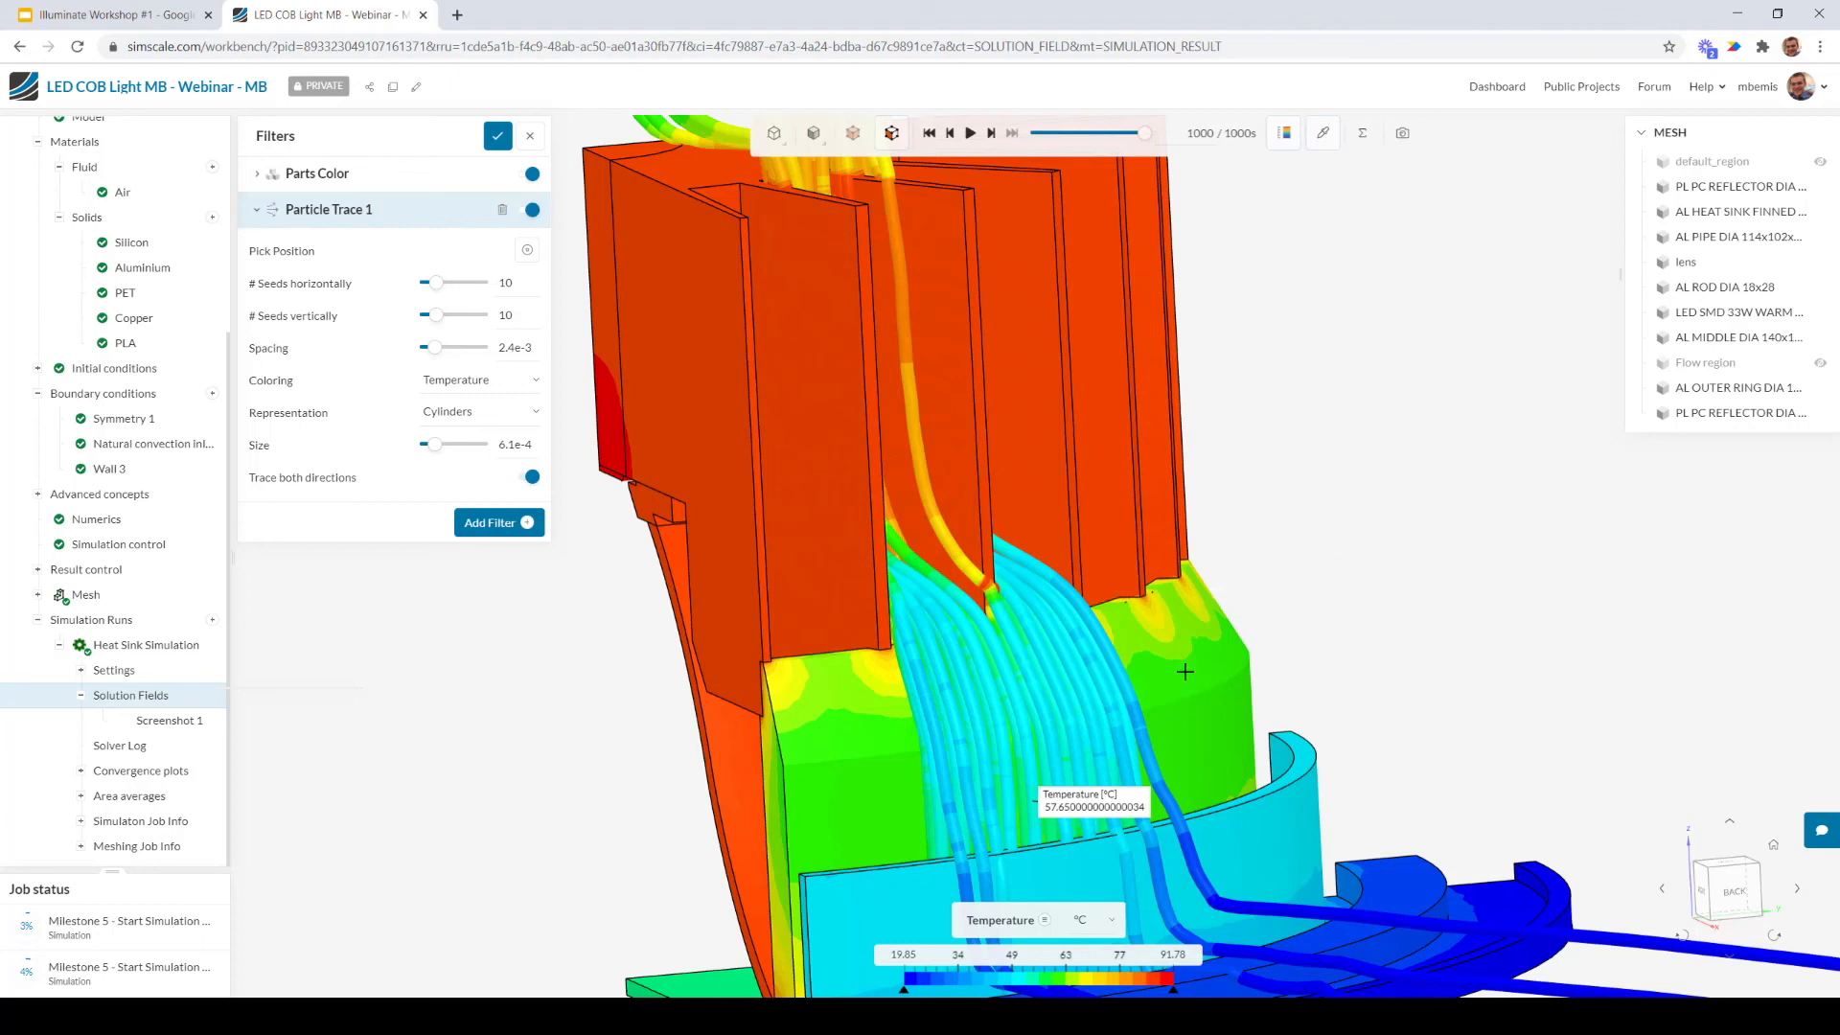
# Examine the reseeded particle traces from the back and side, following the air past the outer rings, lamp body and heat sink fins
pyautogui.scroll(-10, 1254, 639)
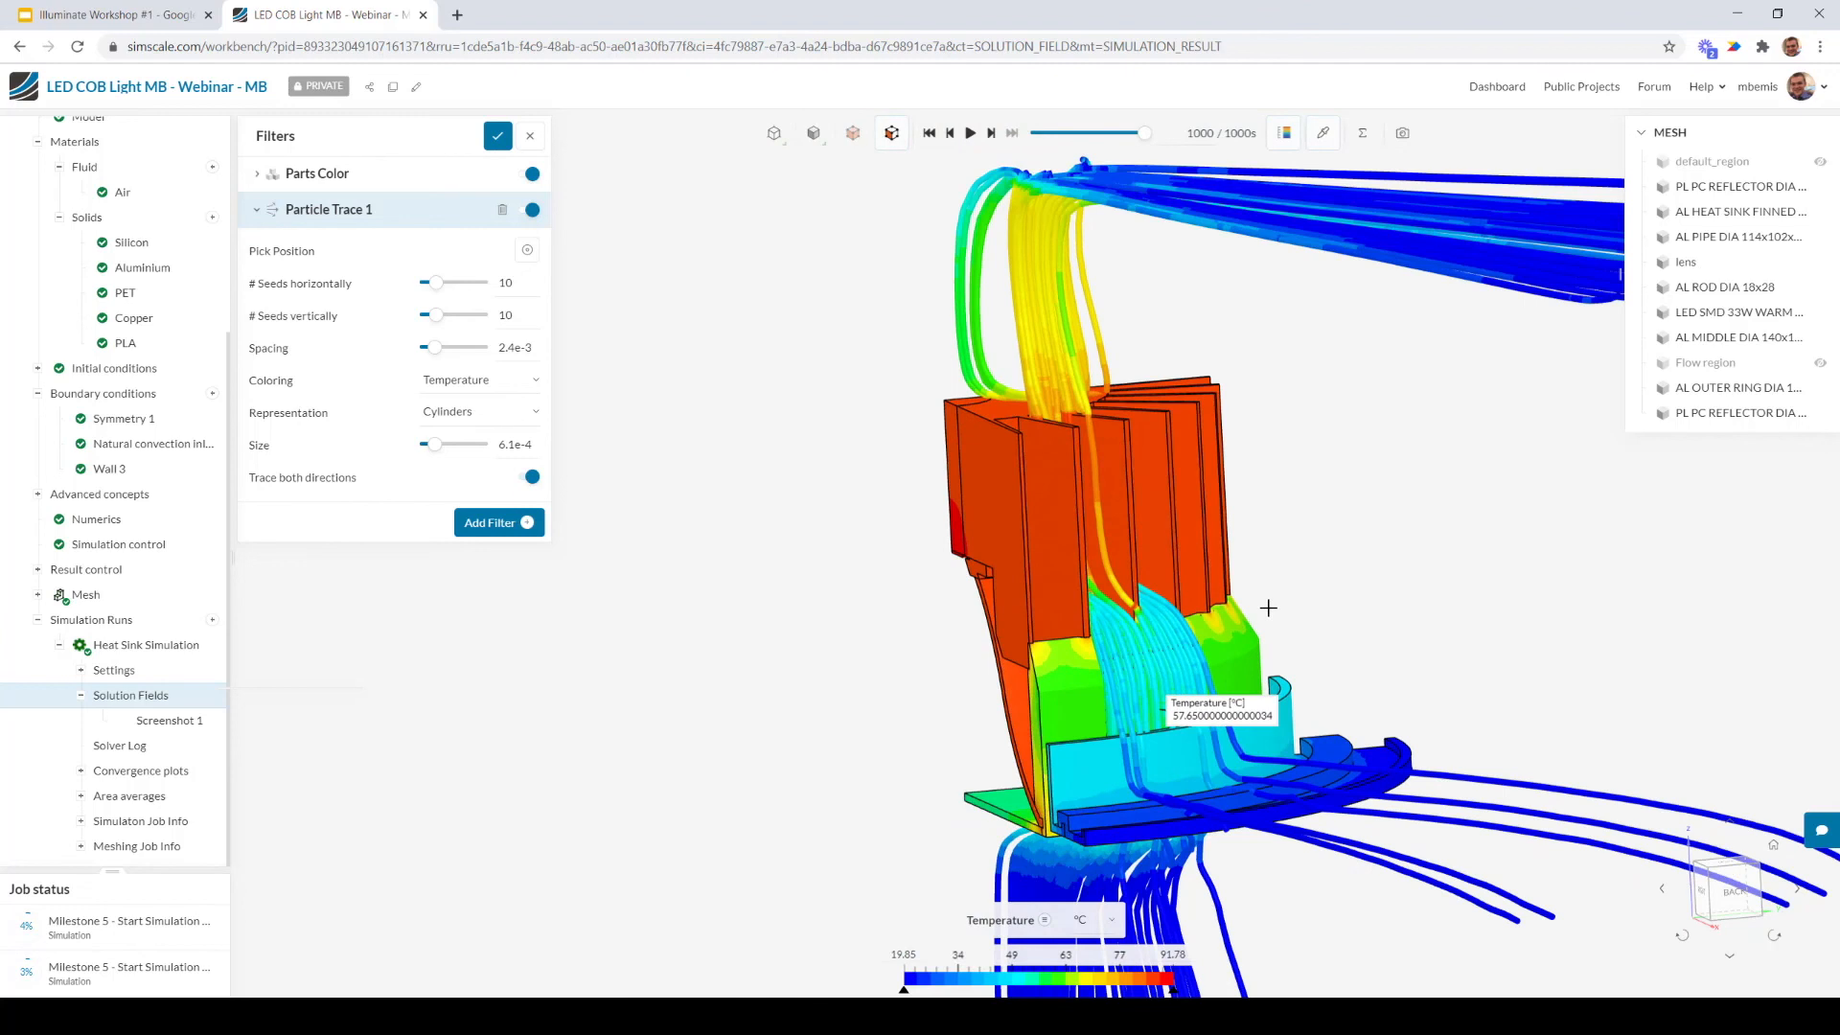
pyautogui.moveTo(1376, 586); pyautogui.dragTo(1286, 566, button='right')
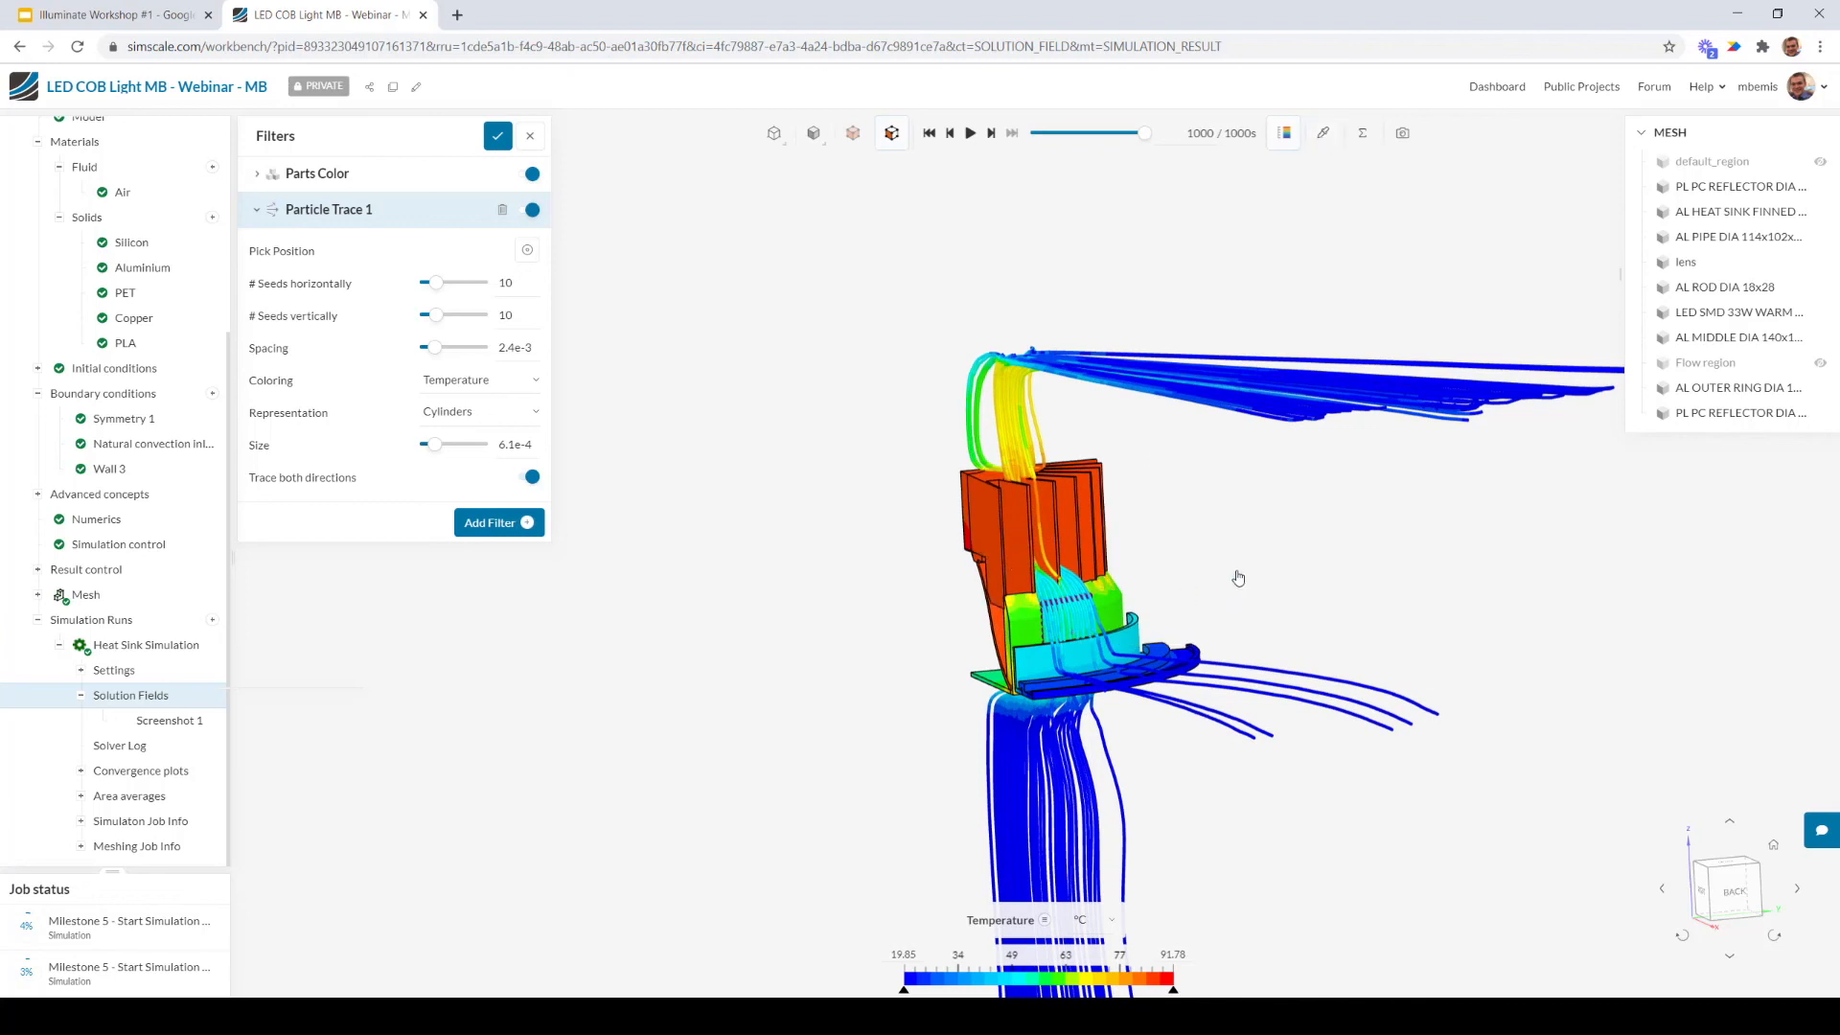
pyautogui.scroll(3, 1055, 642)
pyautogui.scroll(3, 1048, 619)
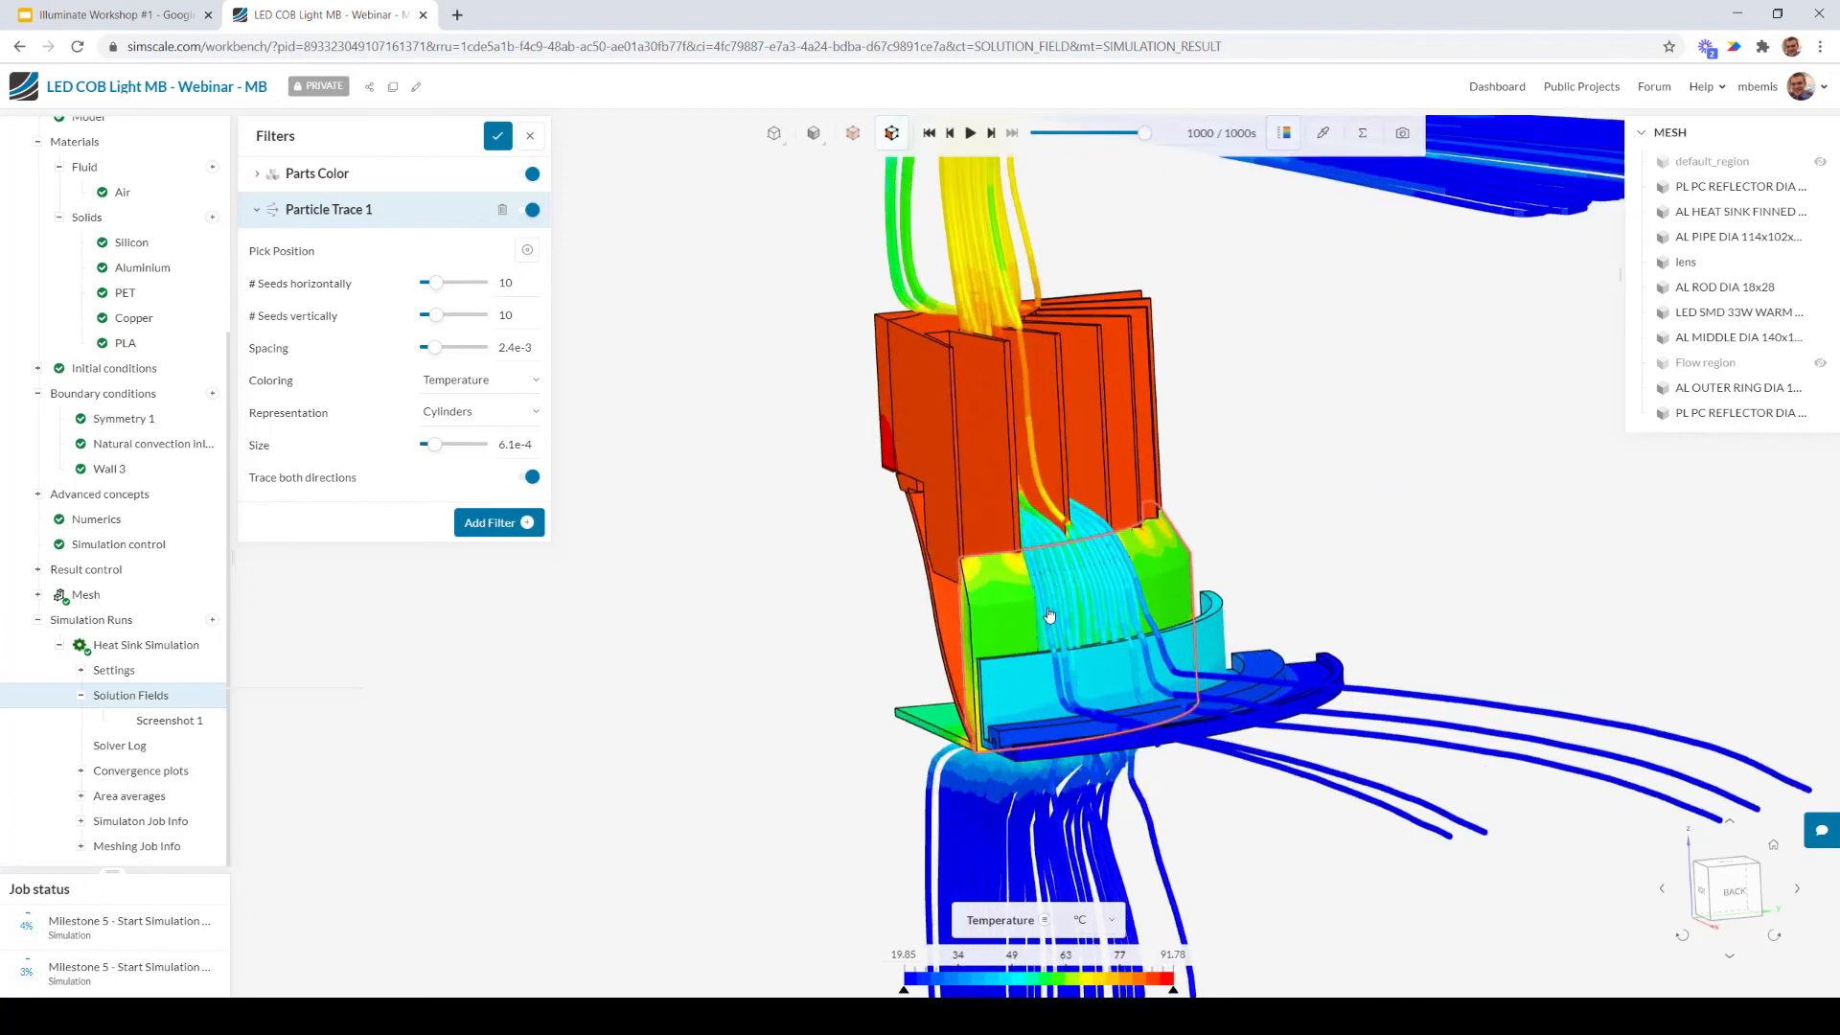
pyautogui.moveTo(1109, 744); pyautogui.dragTo(1519, 716)
pyautogui.scroll(5, 1234, 736)
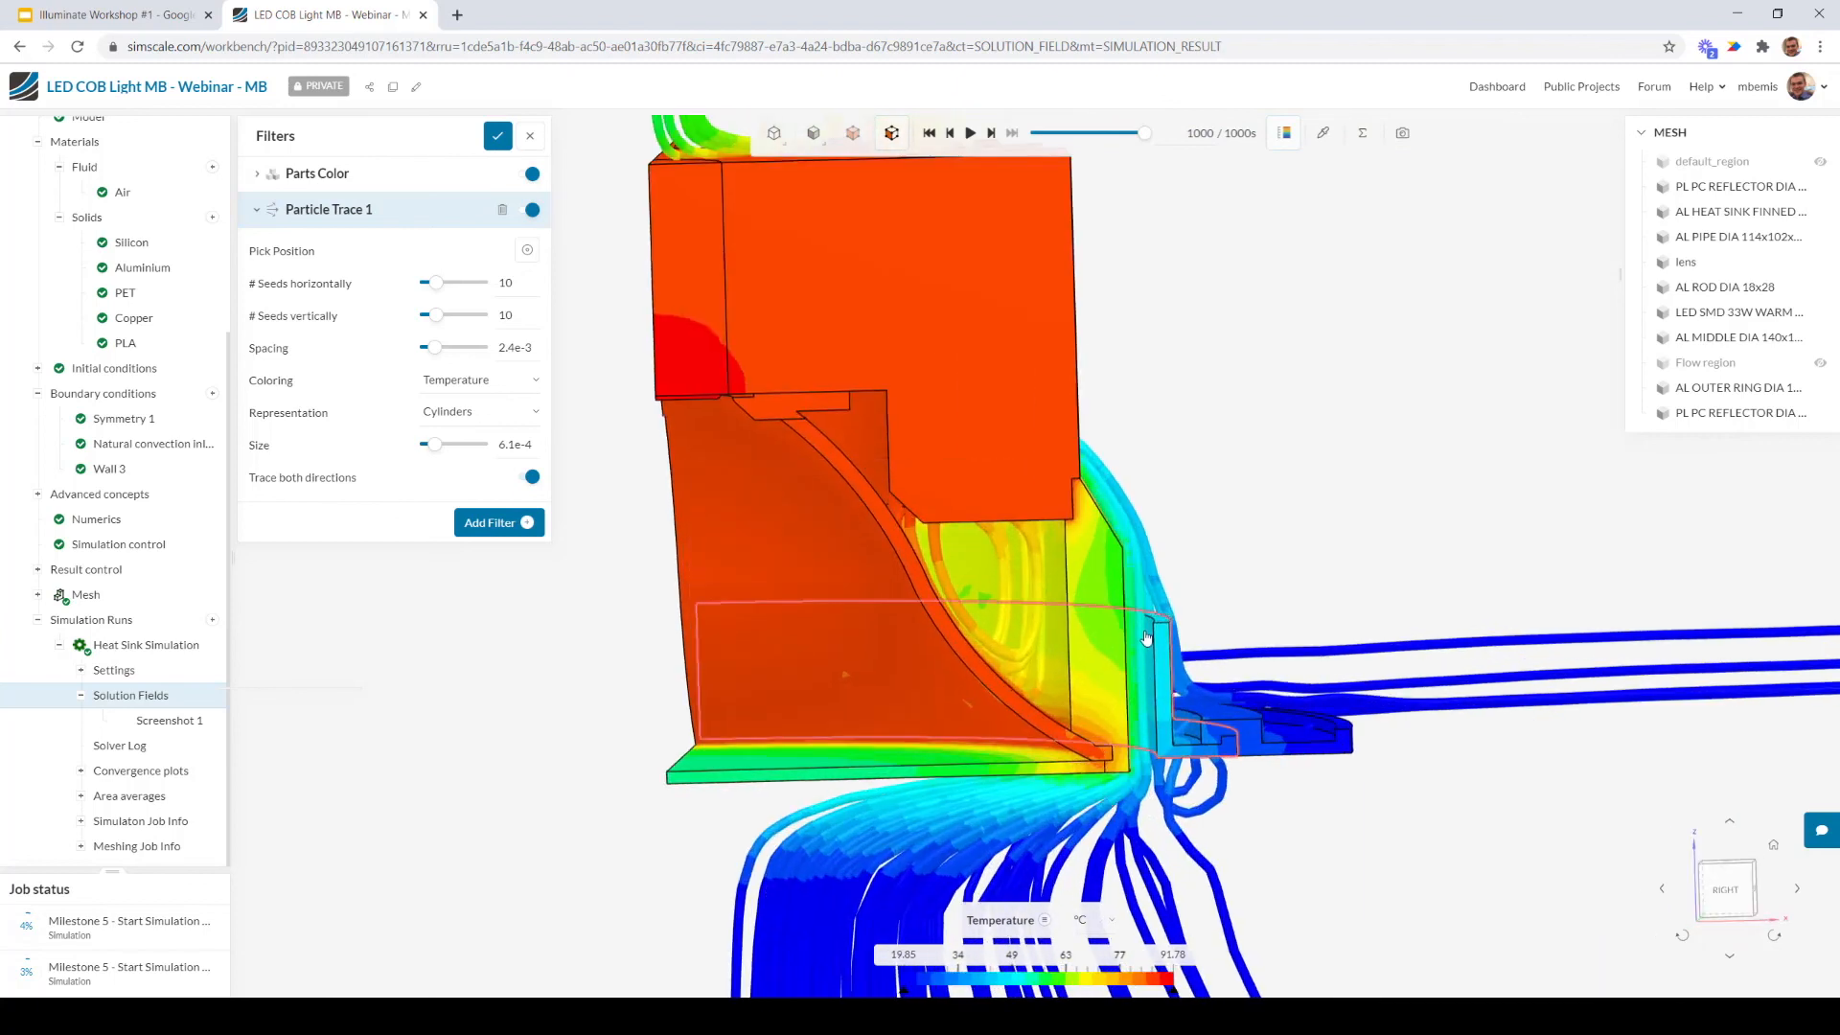
pyautogui.scroll(-3, 1032, 435)
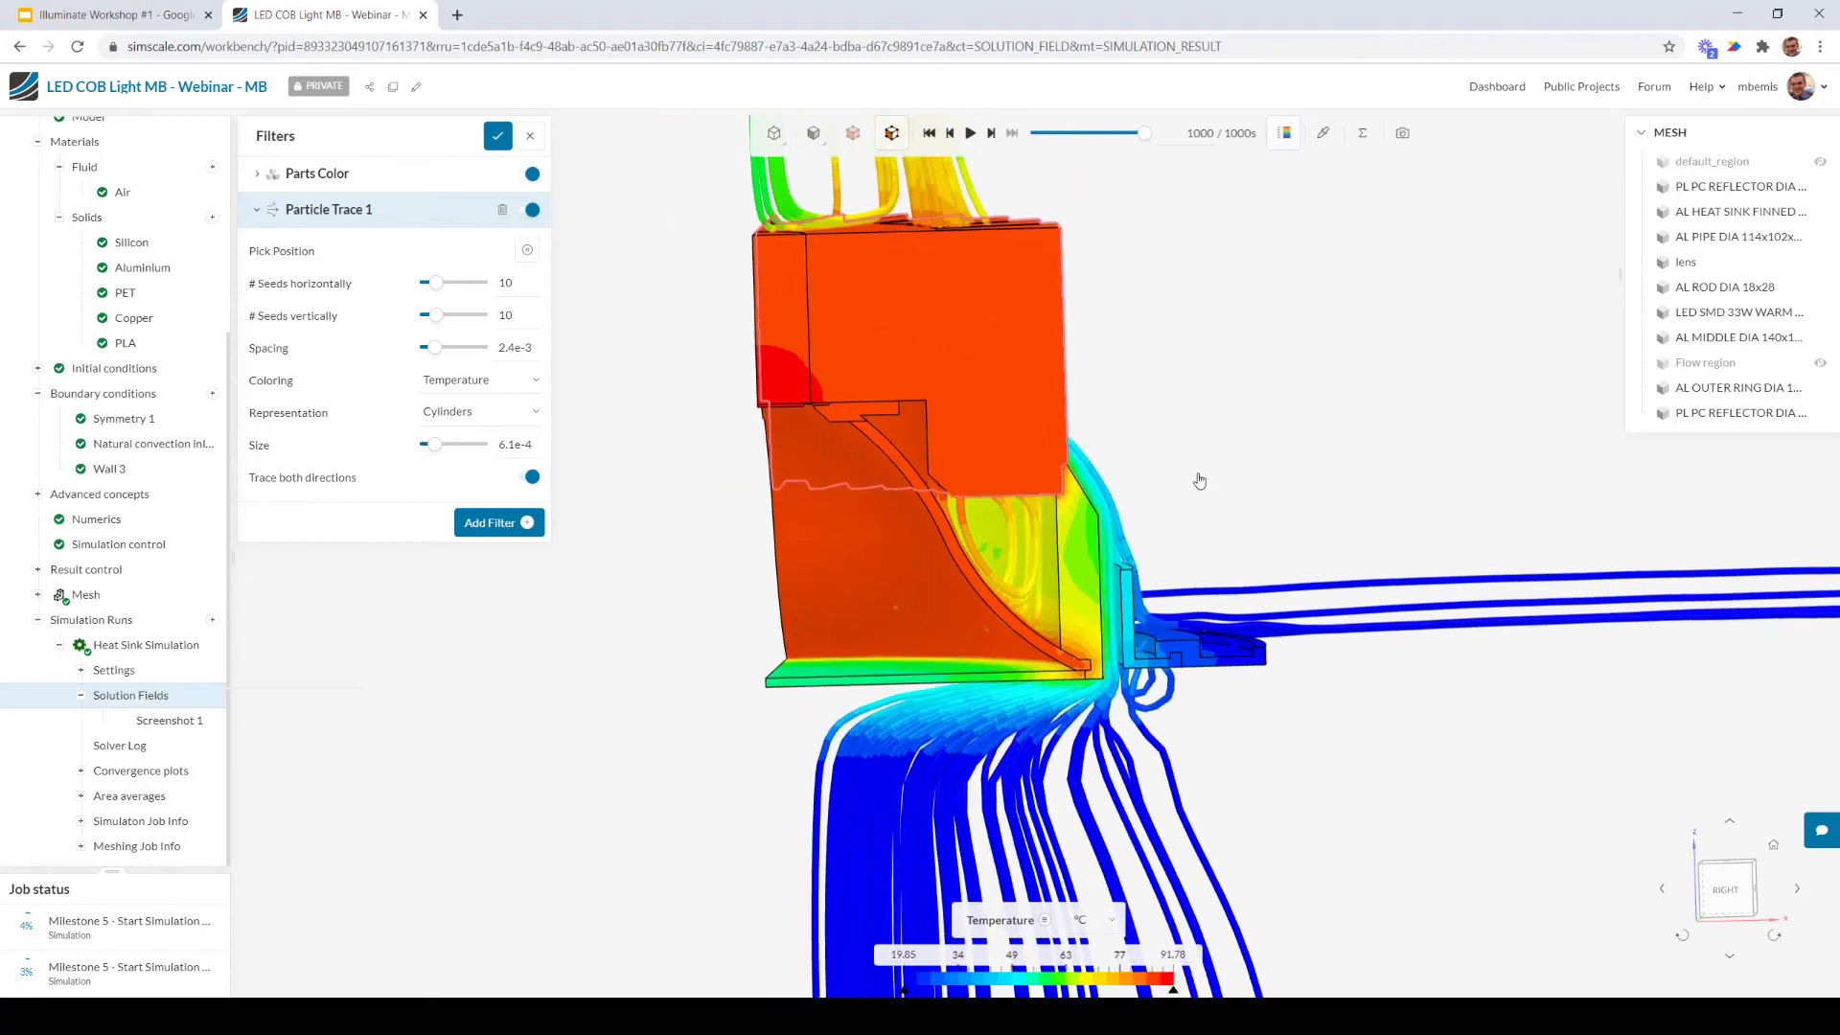
pyautogui.moveTo(1387, 589); pyautogui.dragTo(1297, 632)
pyautogui.scroll(5, 1297, 633)
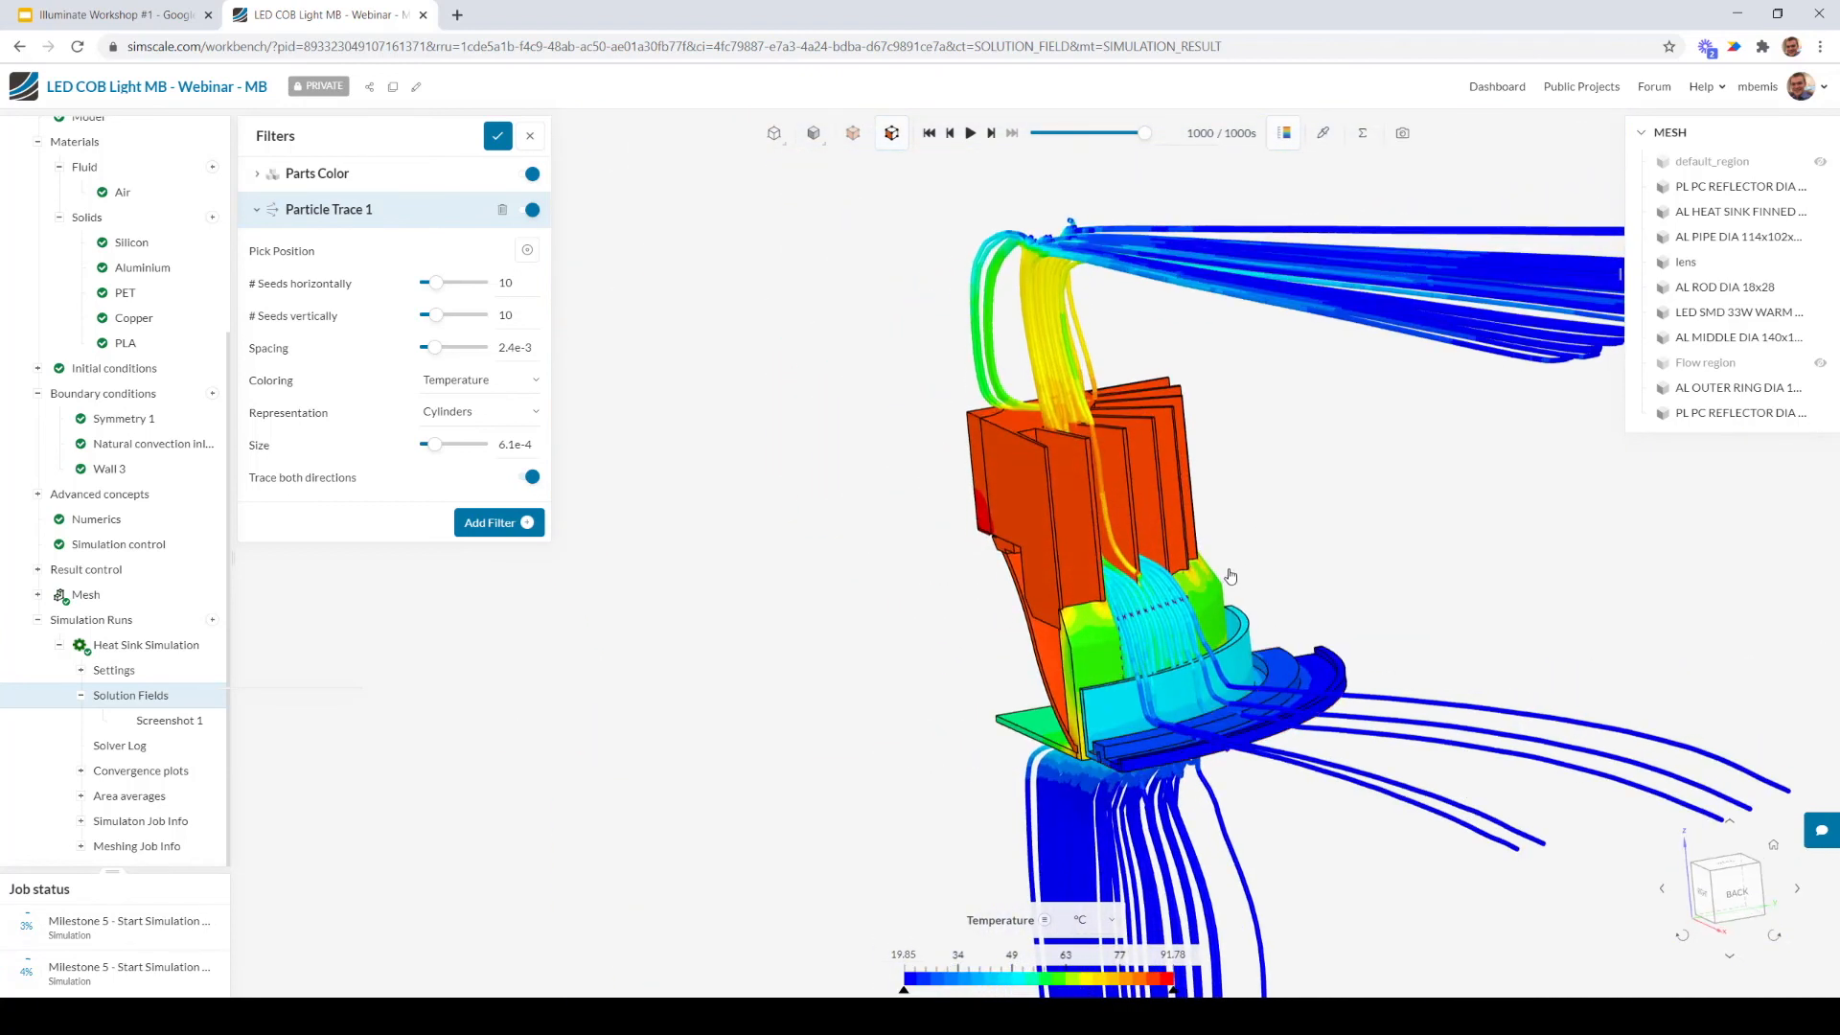
pyautogui.scroll(4, 1305, 609)
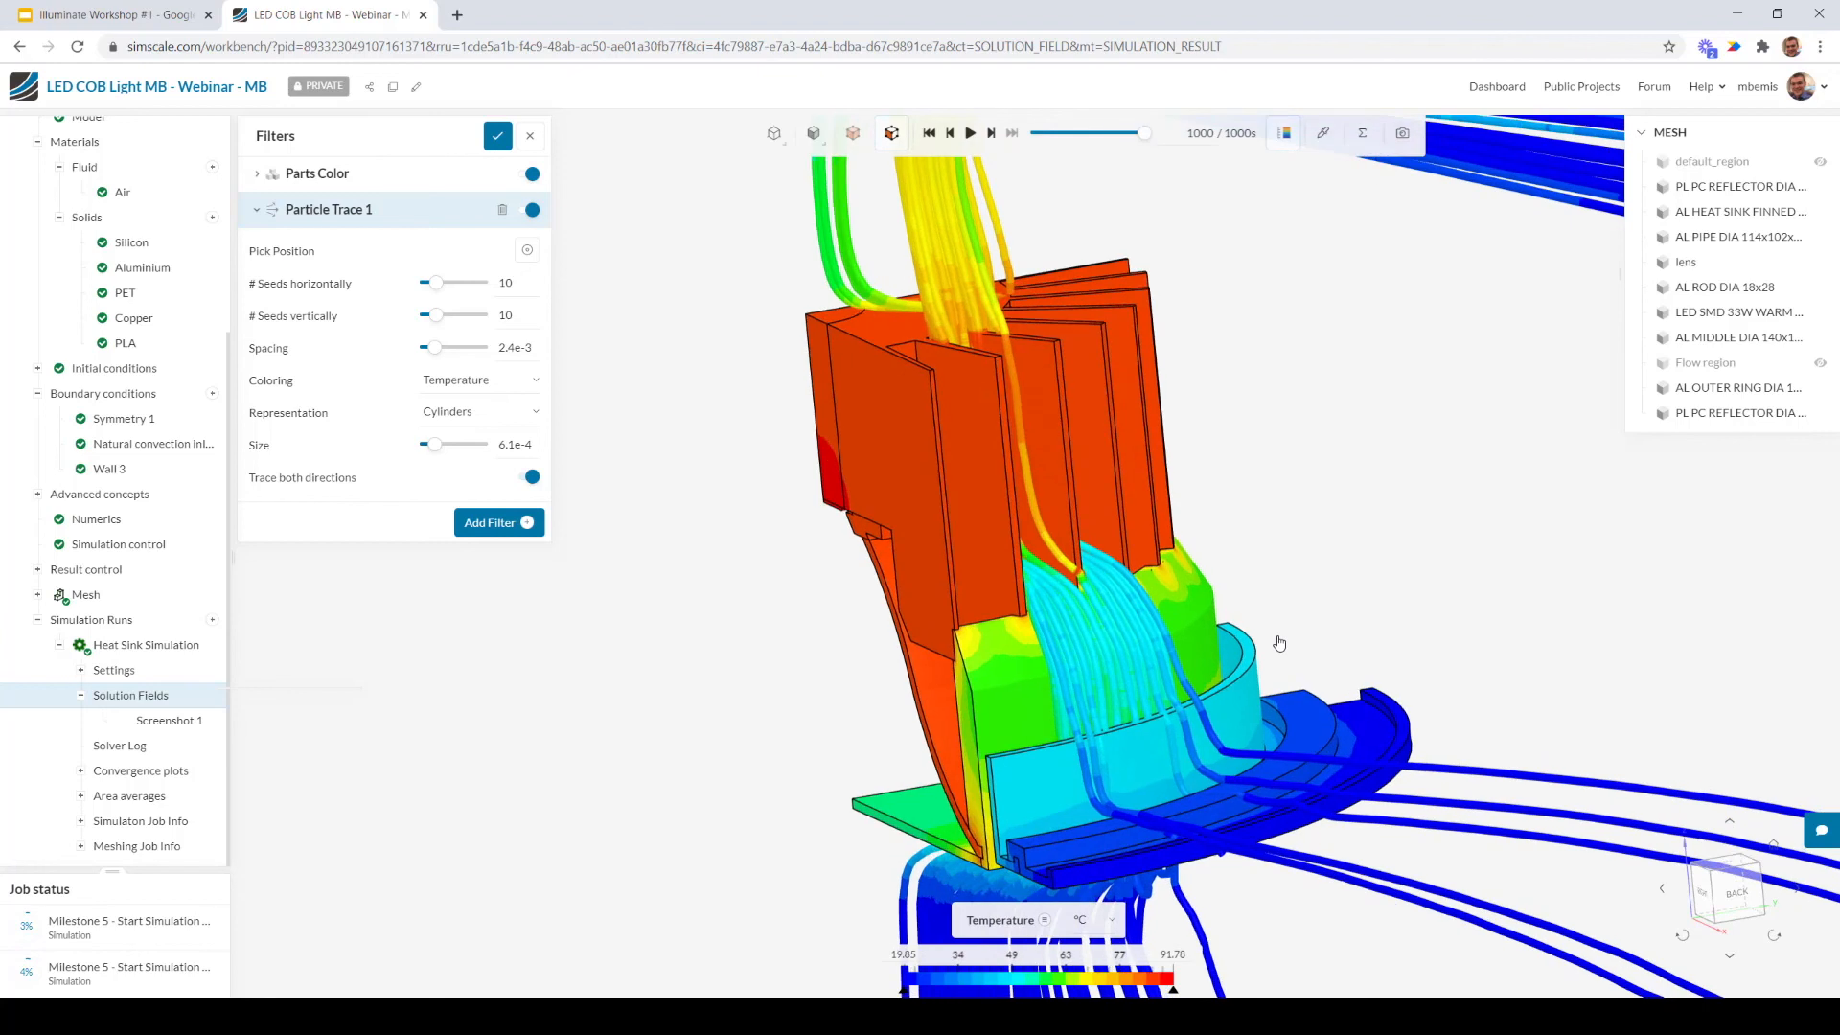
pyautogui.scroll(-3, 1267, 620)
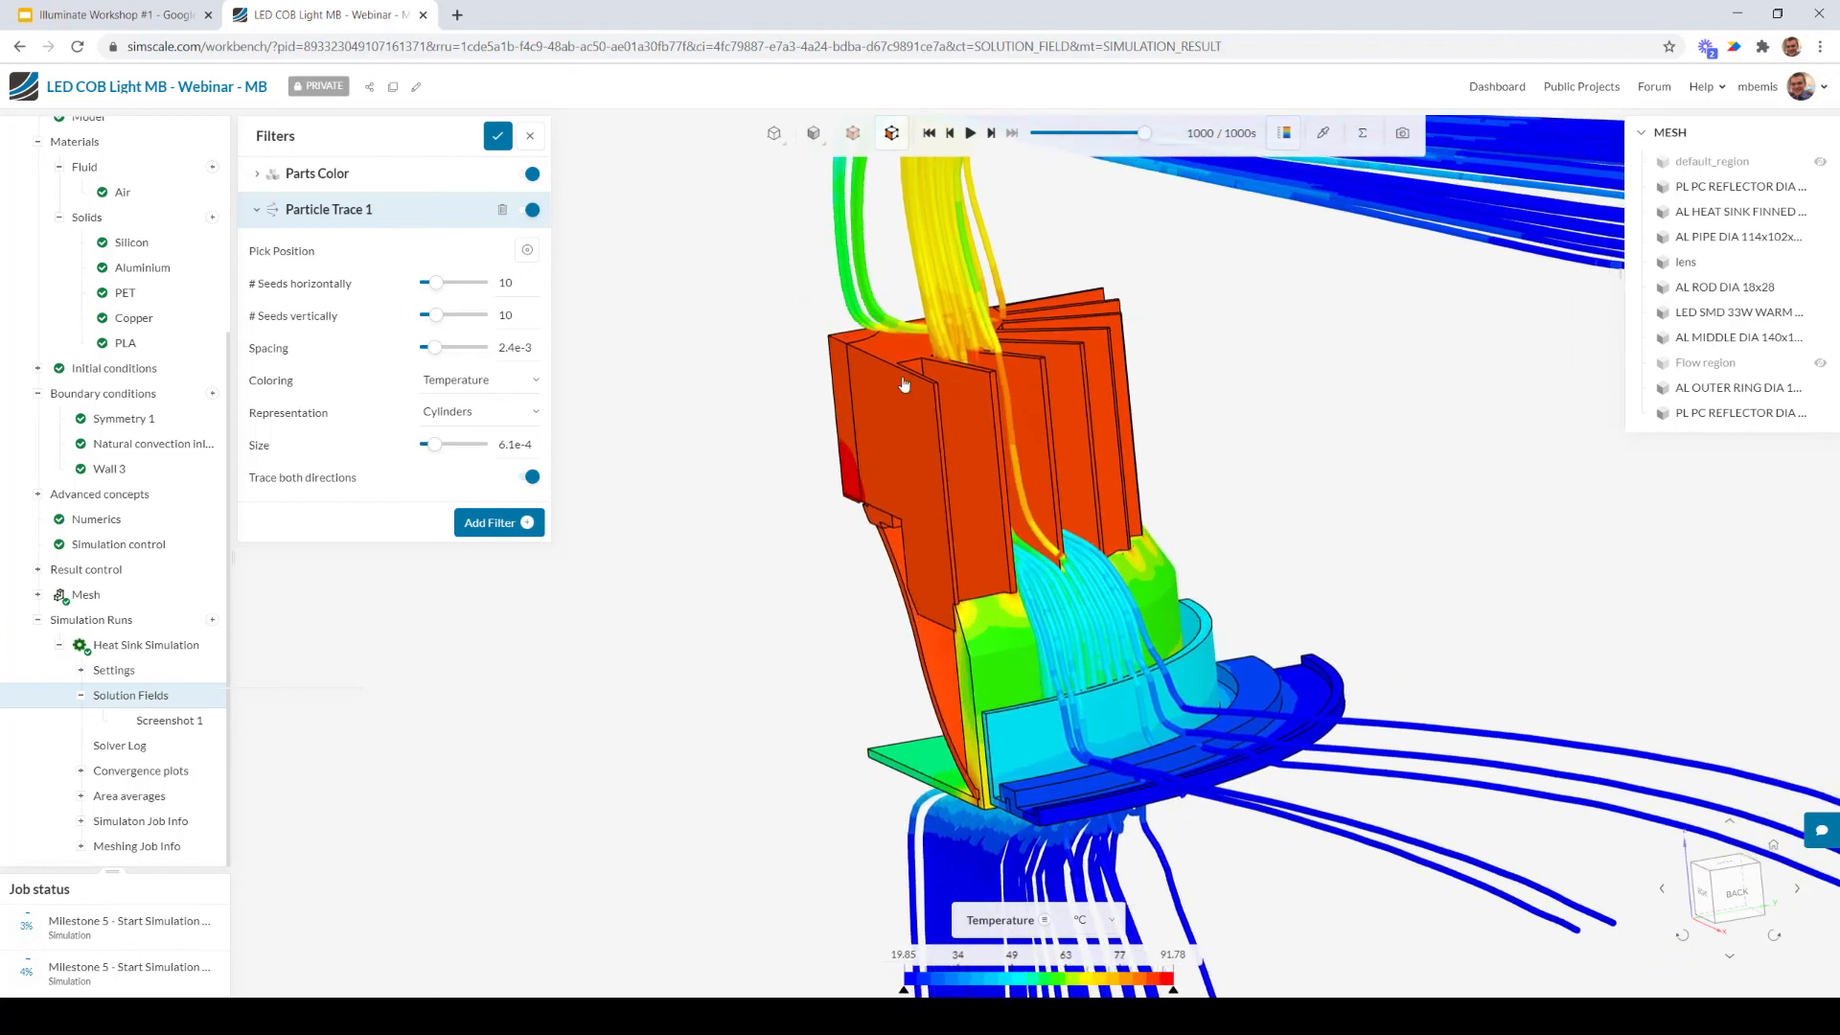
# Accept the result filters and take a screenshot of the lamp with its temperature-coloured particle traces
pyautogui.click(498, 135)
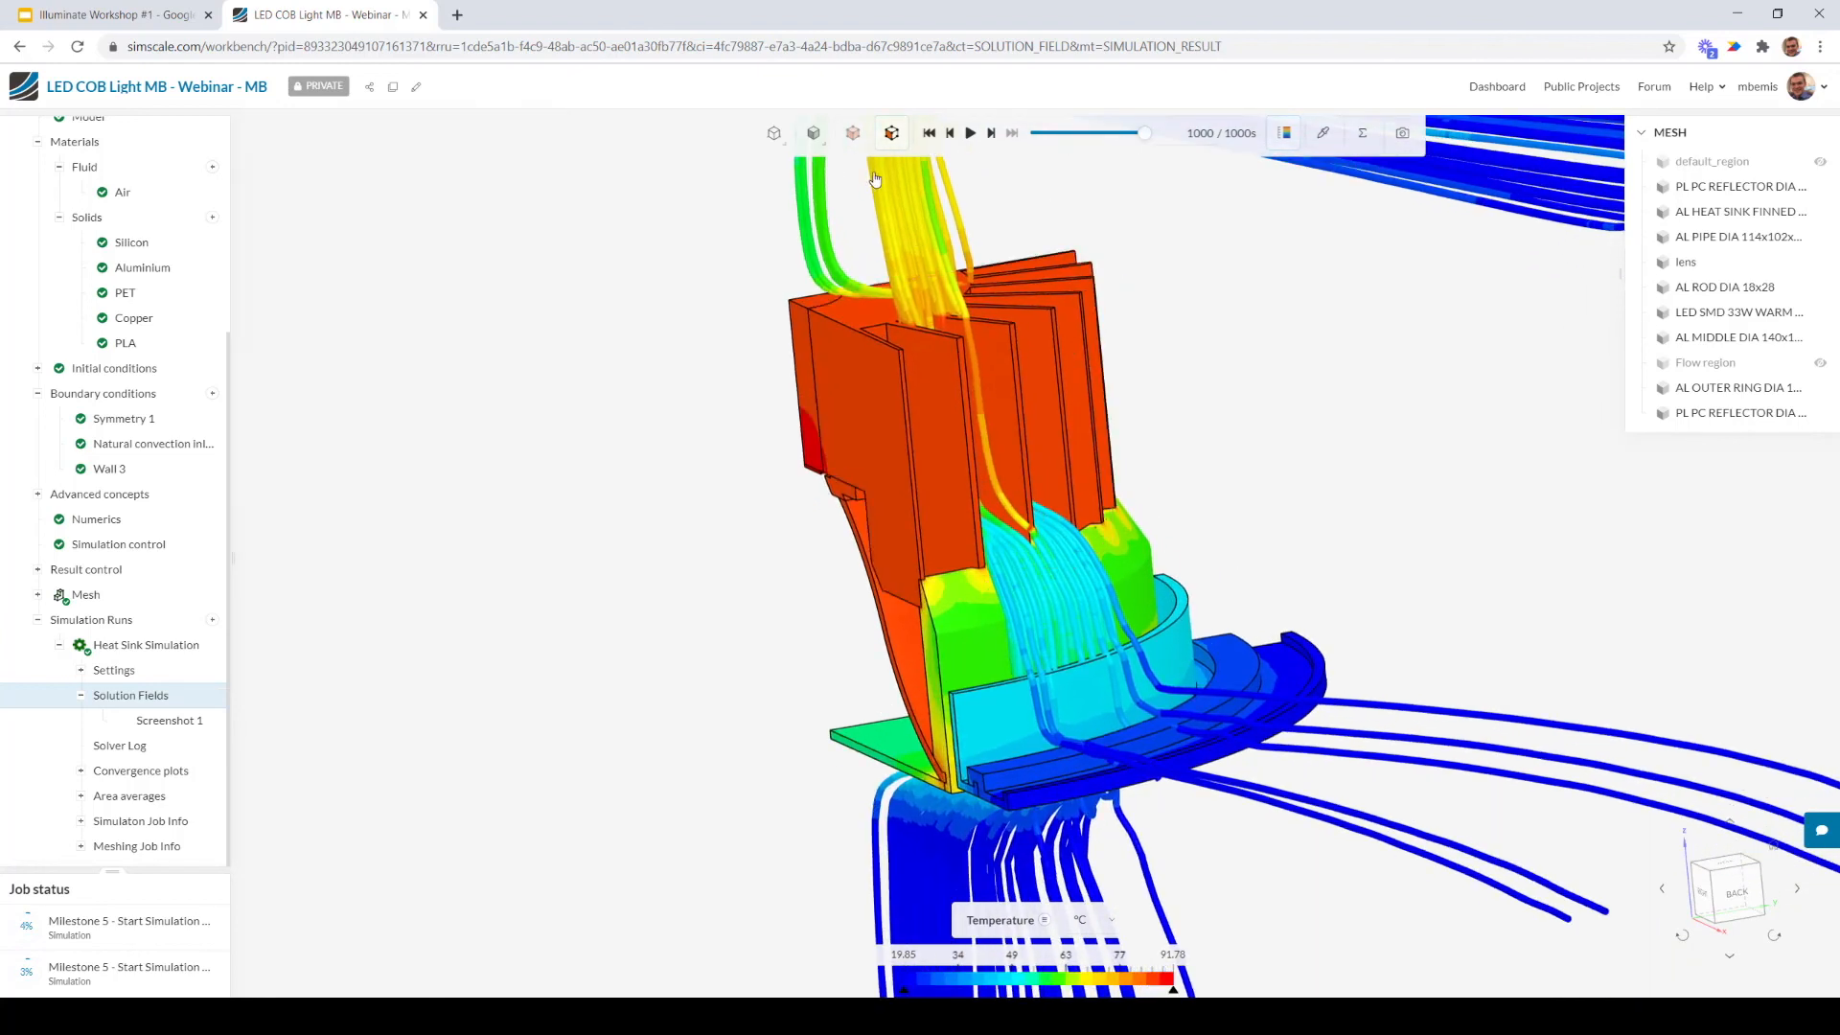
pyautogui.click(1404, 137)
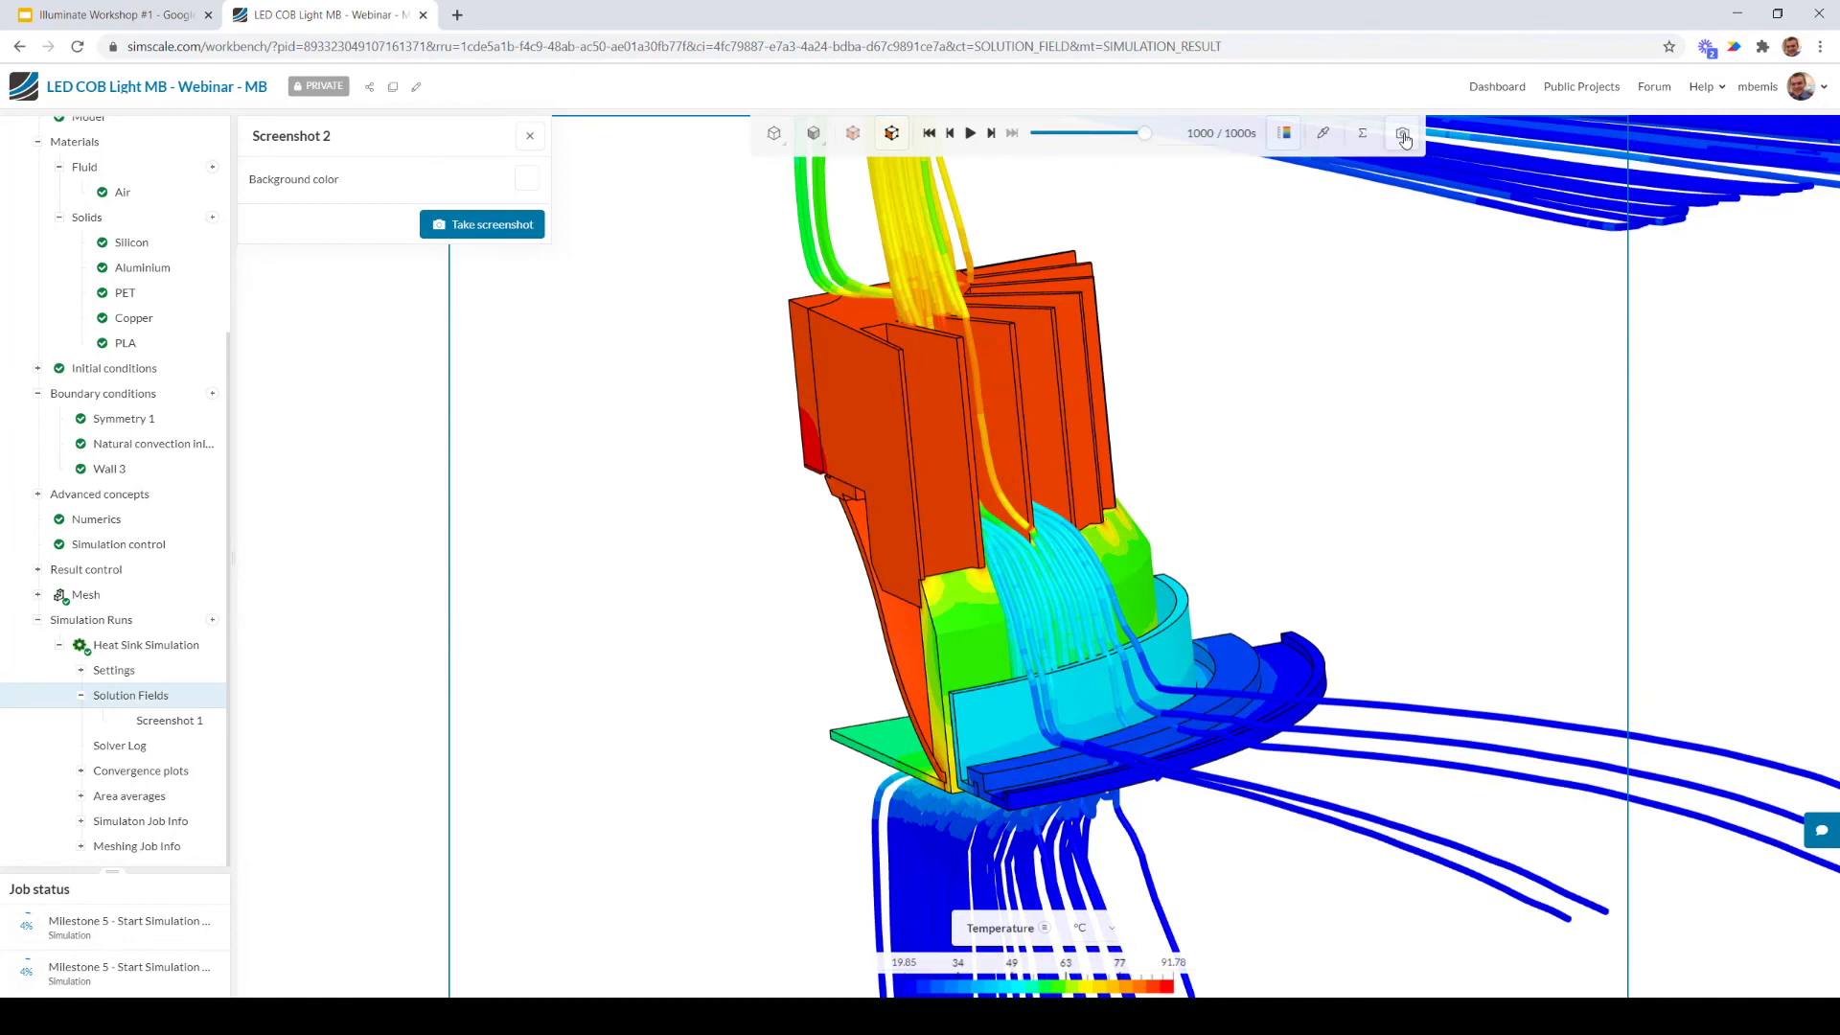
pyautogui.click(455, 226)
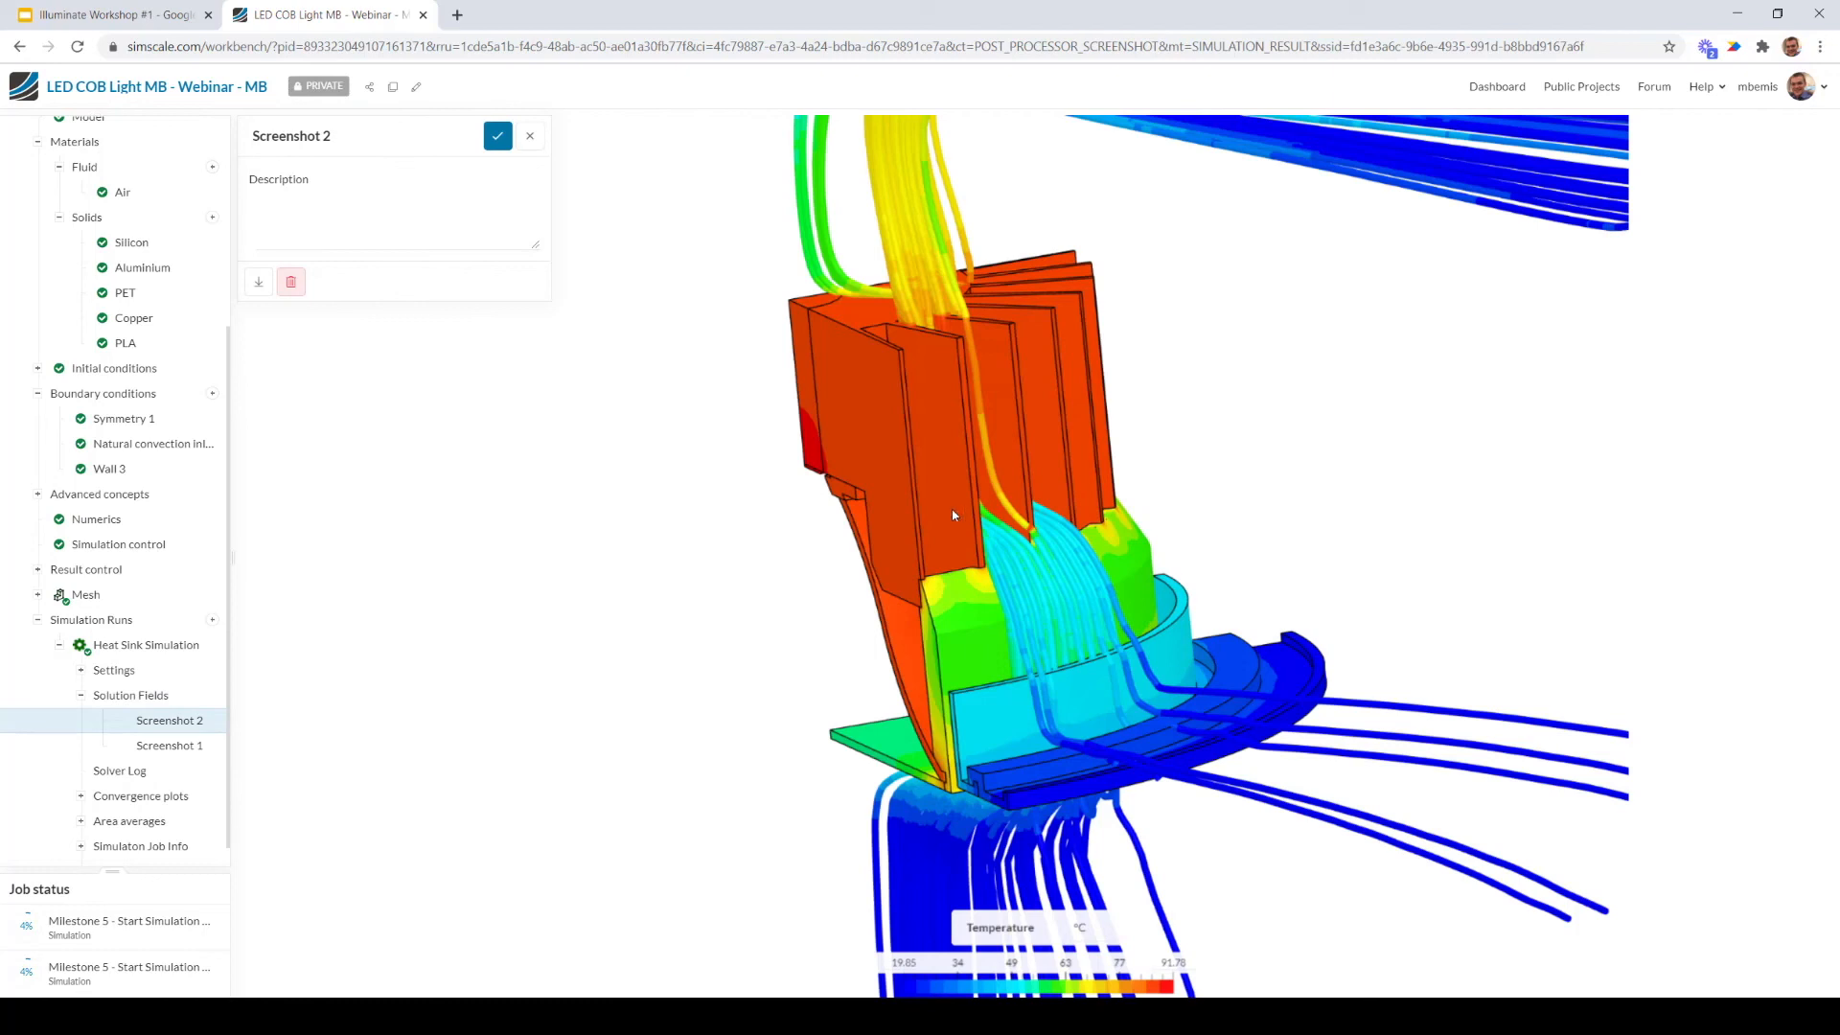
# Download the new screenshot as an image, accept it without a description and select it under Solution Fields
pyautogui.click(259, 284)
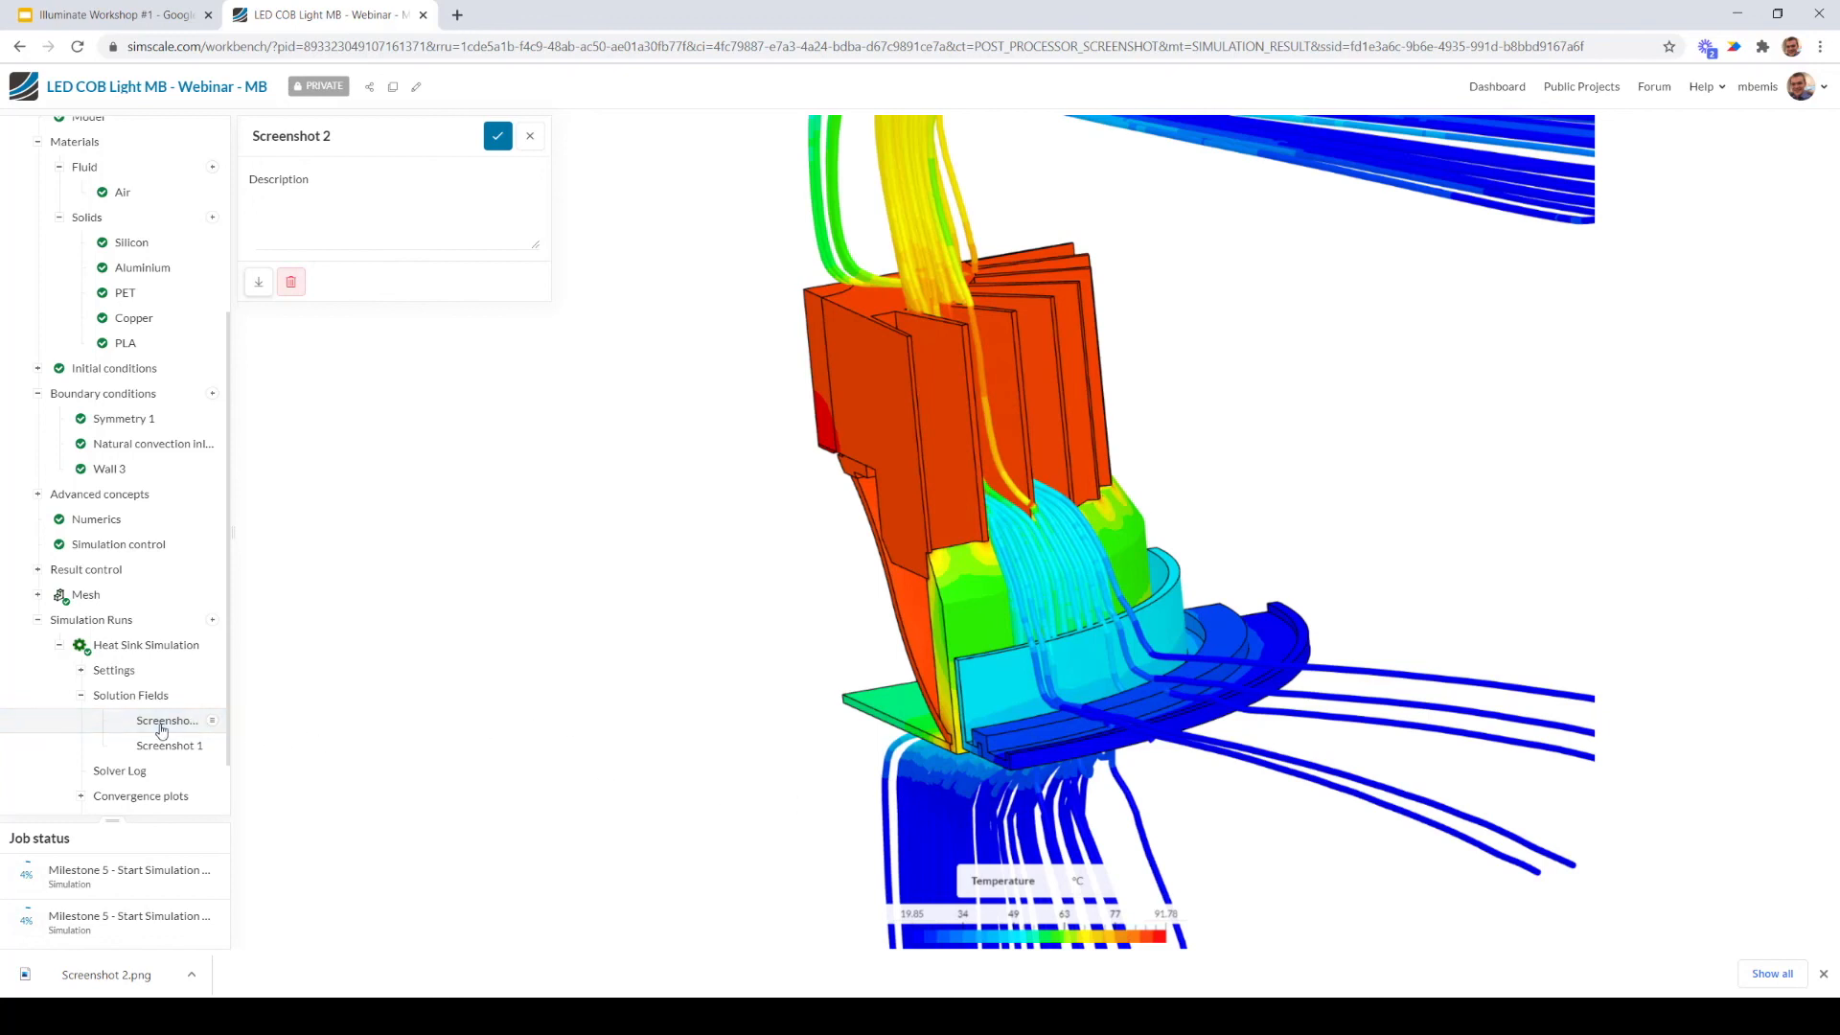
pyautogui.click(1824, 974)
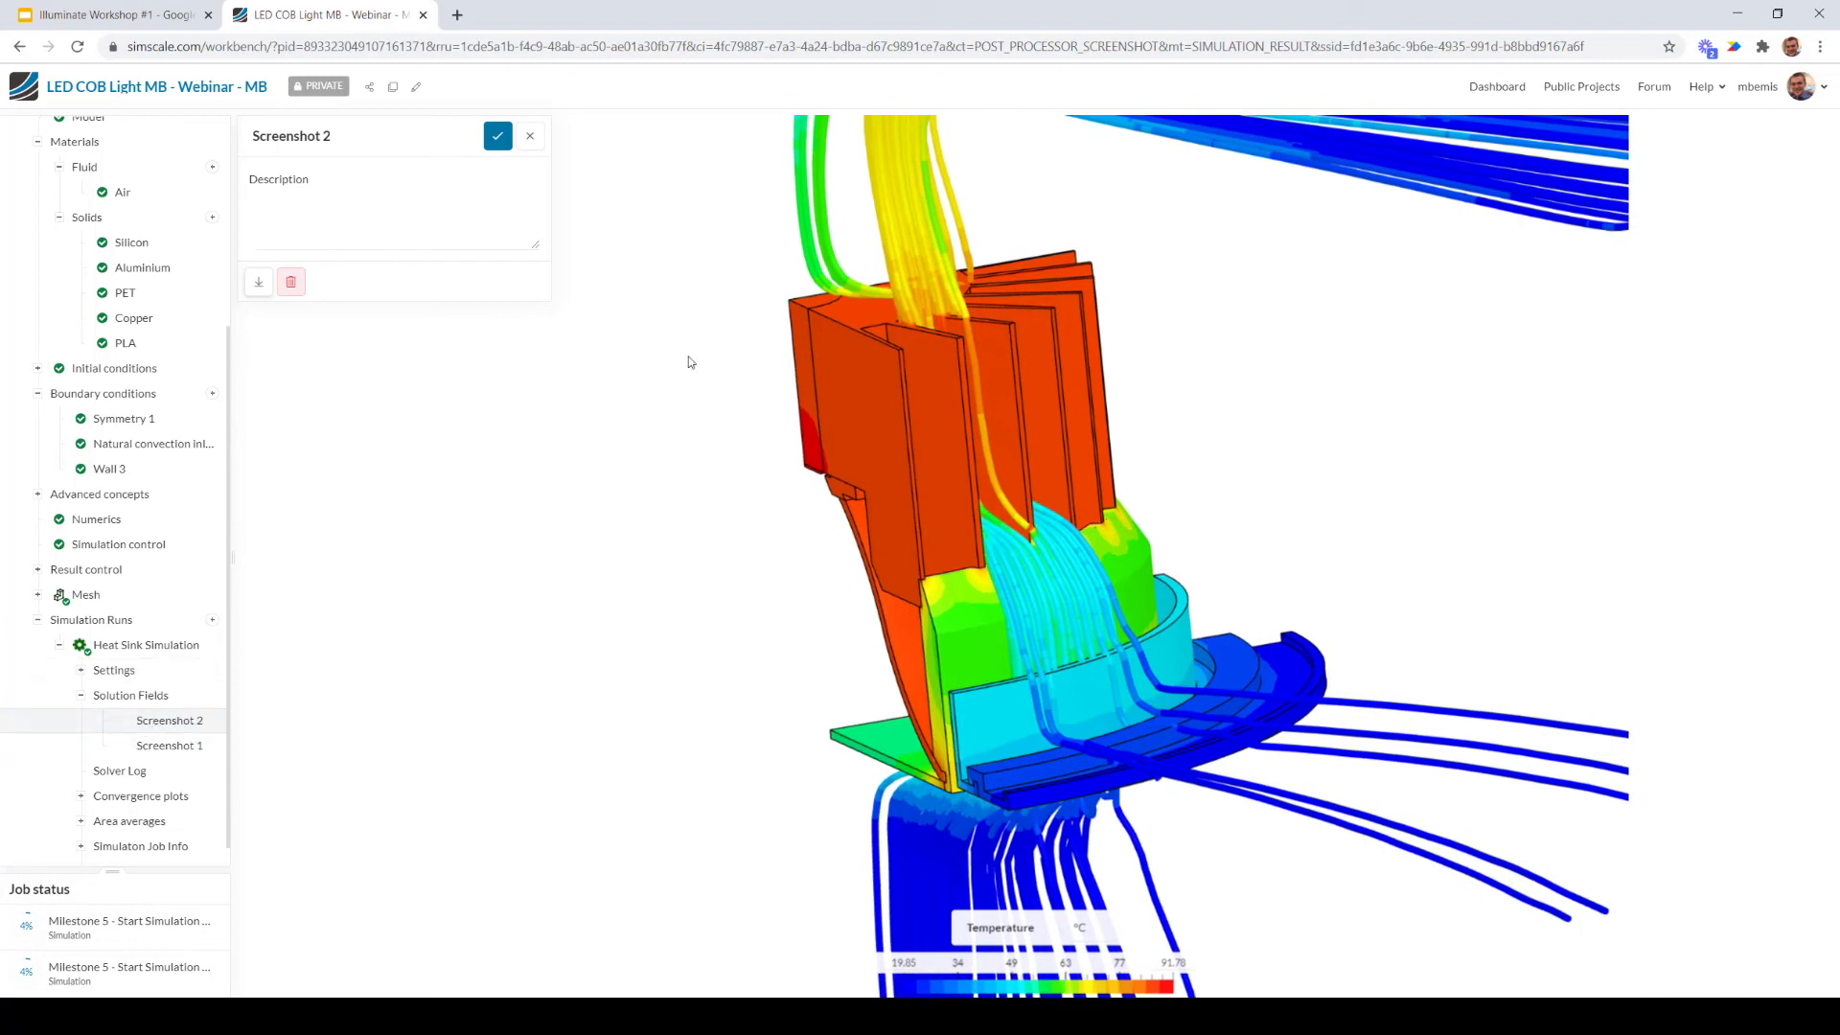
pyautogui.click(498, 137)
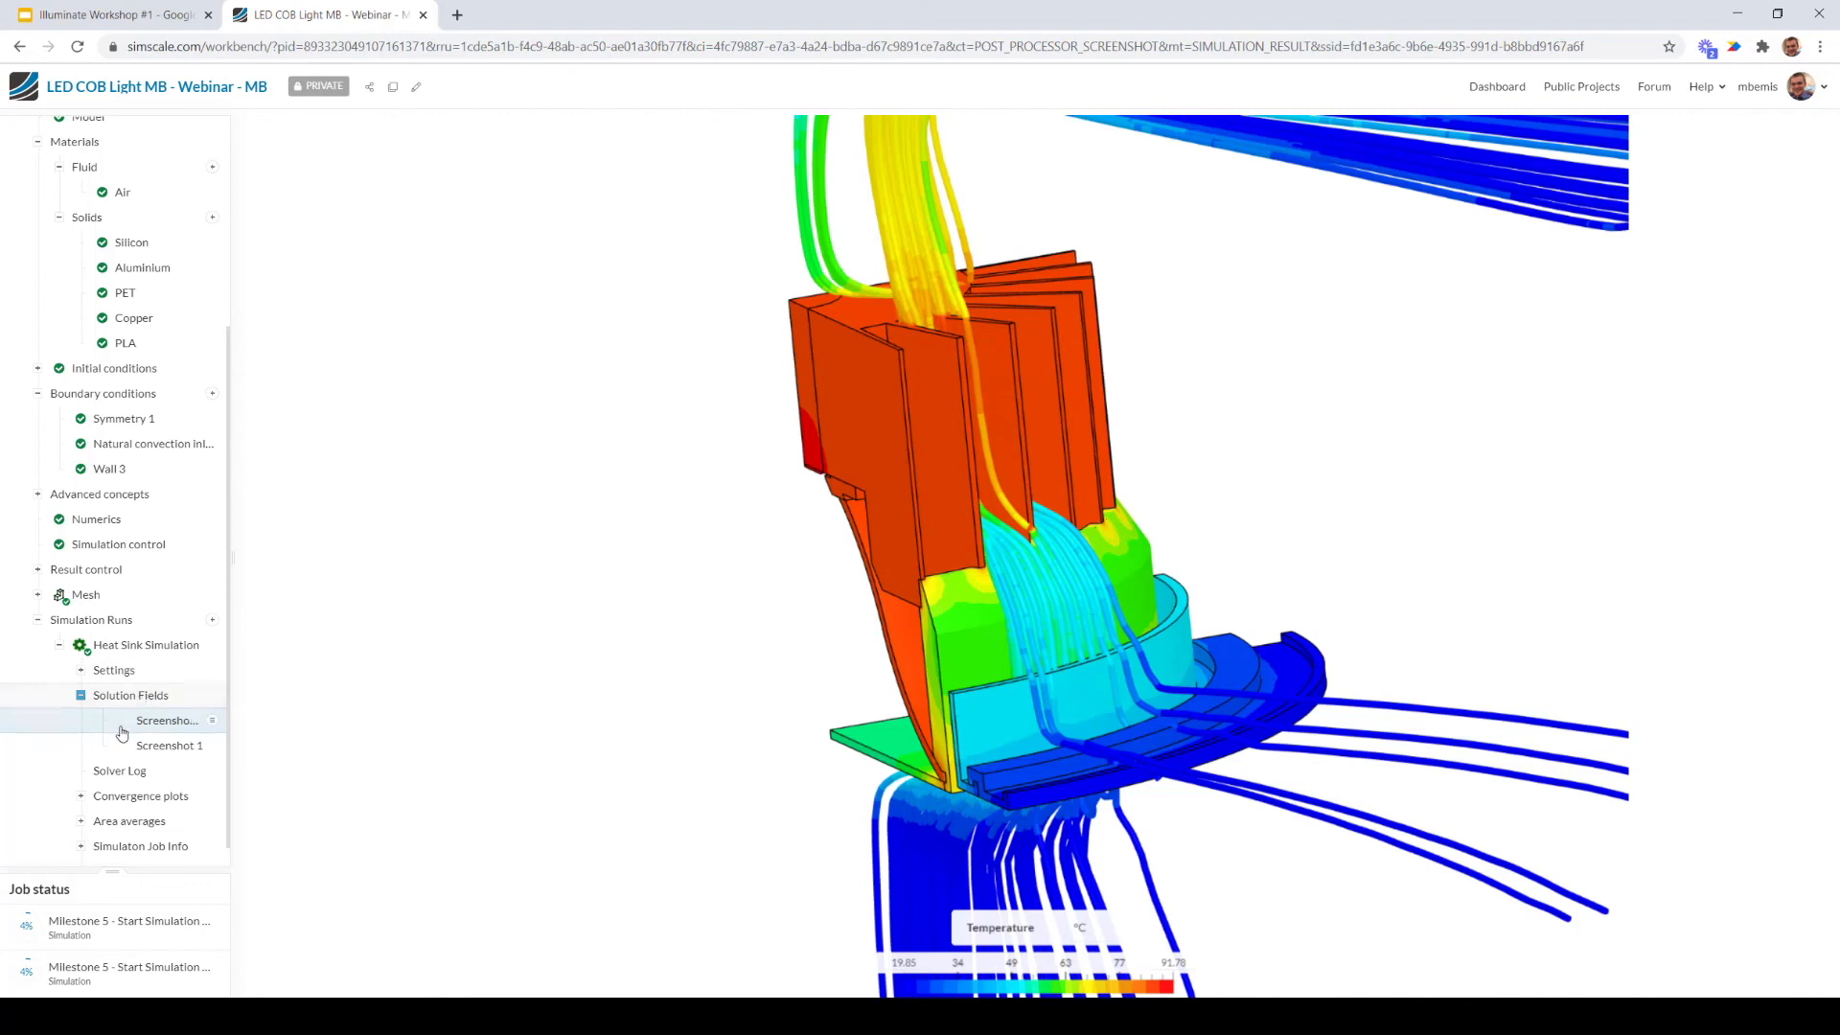
pyautogui.click(154, 727)
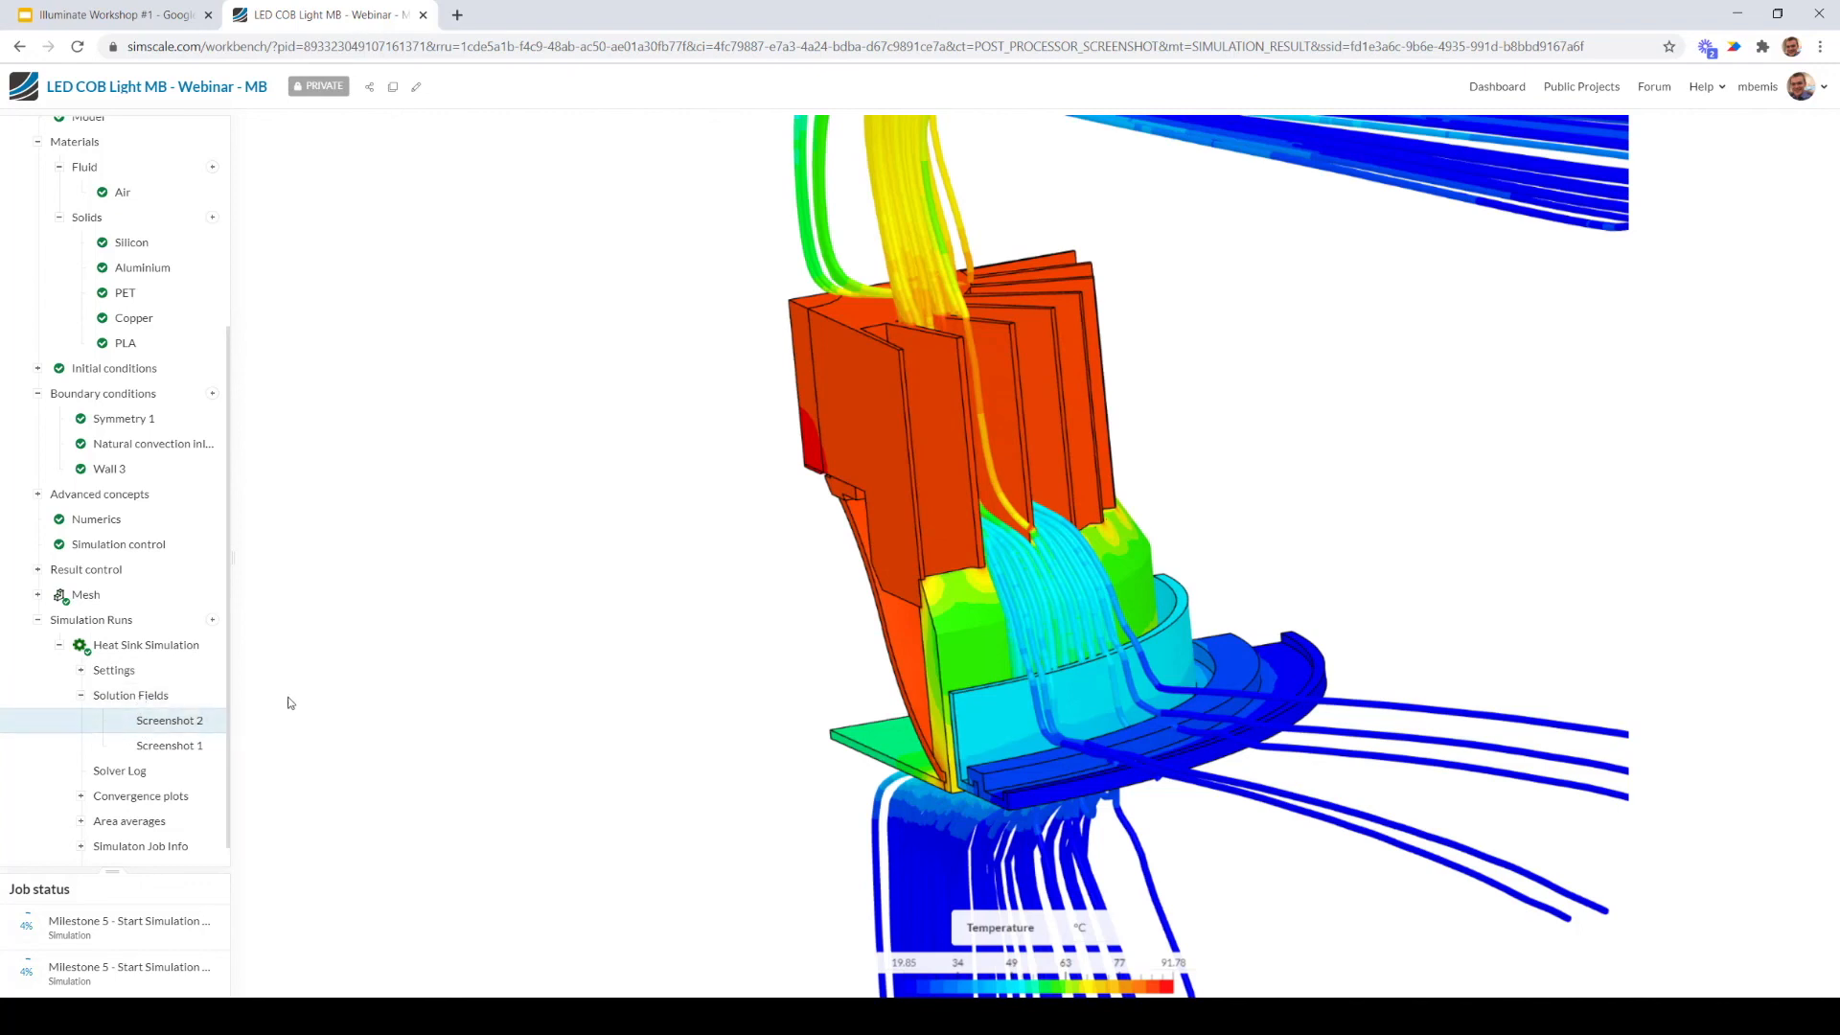